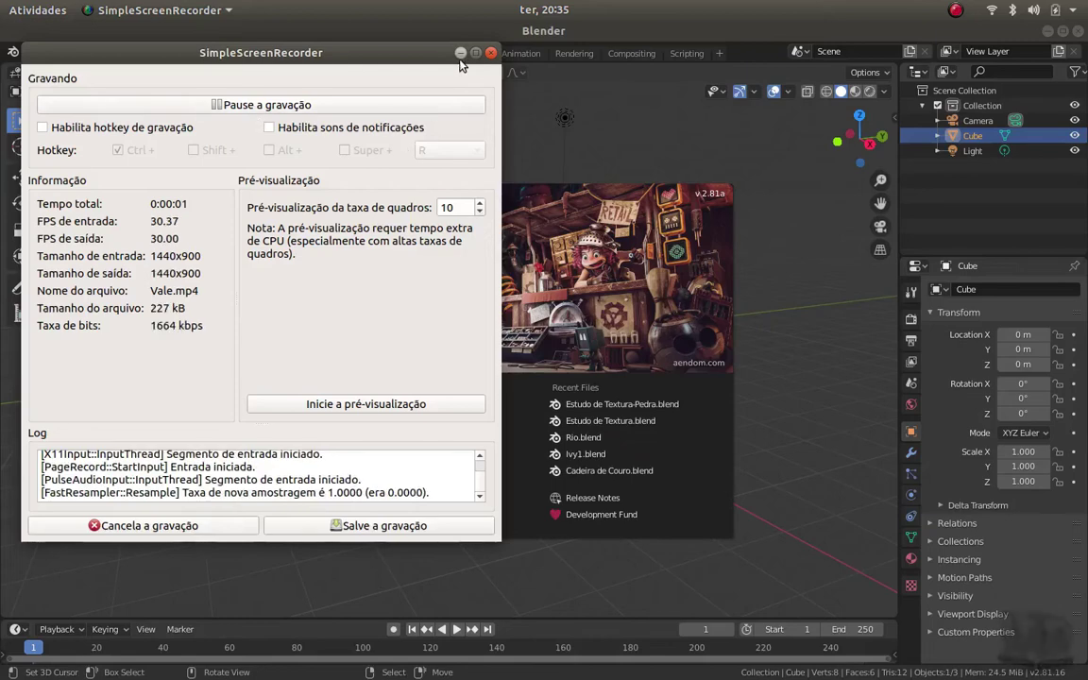
# Close the splash screen and raise the default cube along Z, viewed from the front
pyautogui.click(443, 245)
pyautogui.scroll(3, 450, 350)
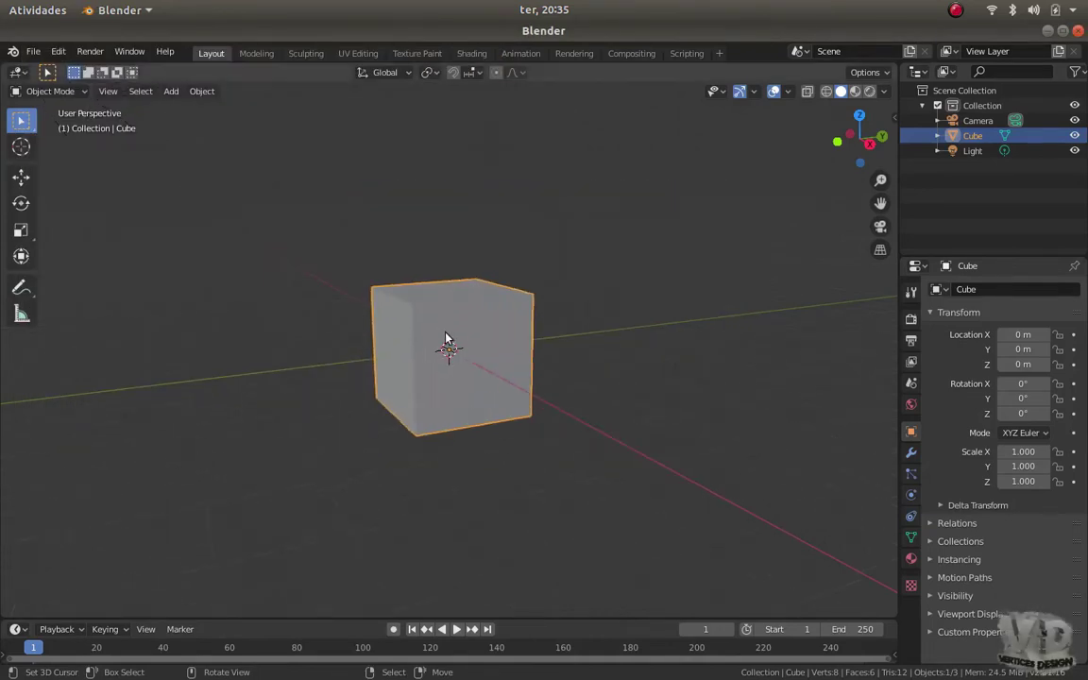
pyautogui.press('g')
pyautogui.press('z')
pyautogui.click(454, 307)
pyautogui.press('KP_5')
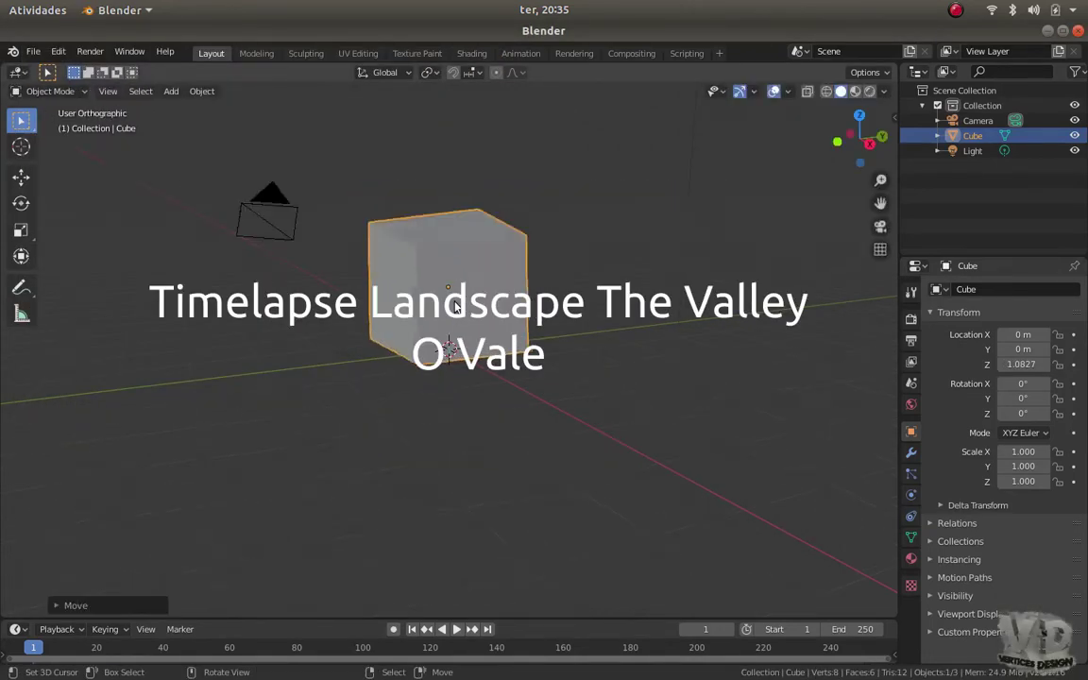
pyautogui.press('KP_1')
pyautogui.scroll(2, 454, 307)
# Rest the cube on the ground grid, then enter Edit Mode in top view with all faces selected
pyautogui.press('g')
pyautogui.press('z')
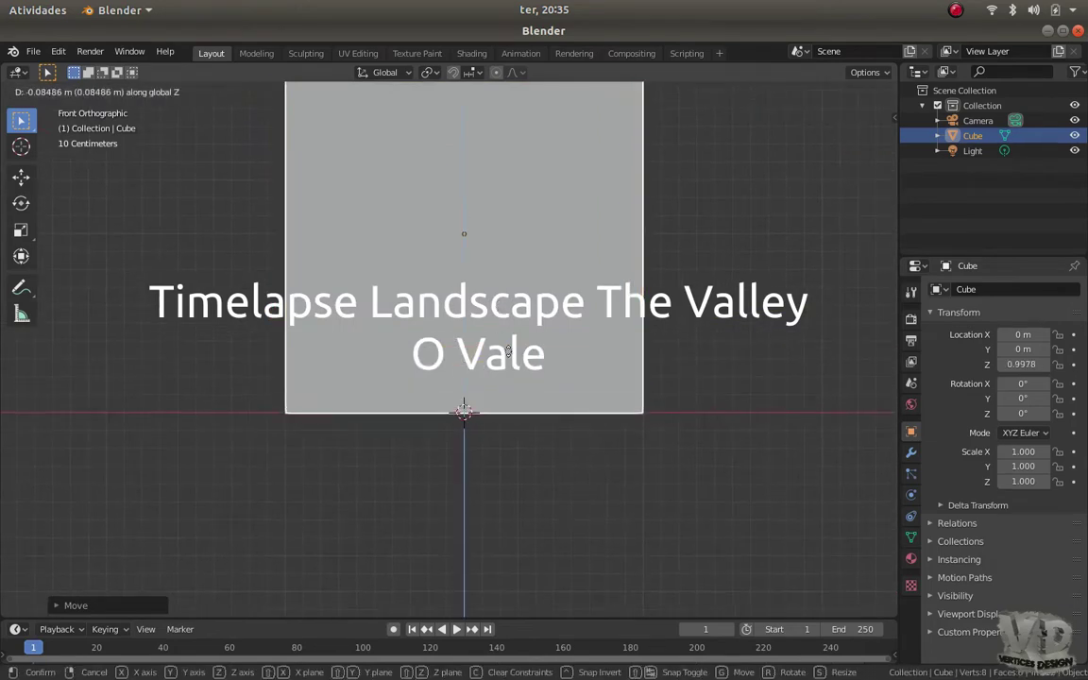
pyautogui.click(454, 322)
pyautogui.moveTo(454, 321); pyautogui.dragTo(475, 376, button='middle')
pyautogui.press('Tab')
pyautogui.scroll(-3, 453, 359)
pyautogui.press('KP_7')
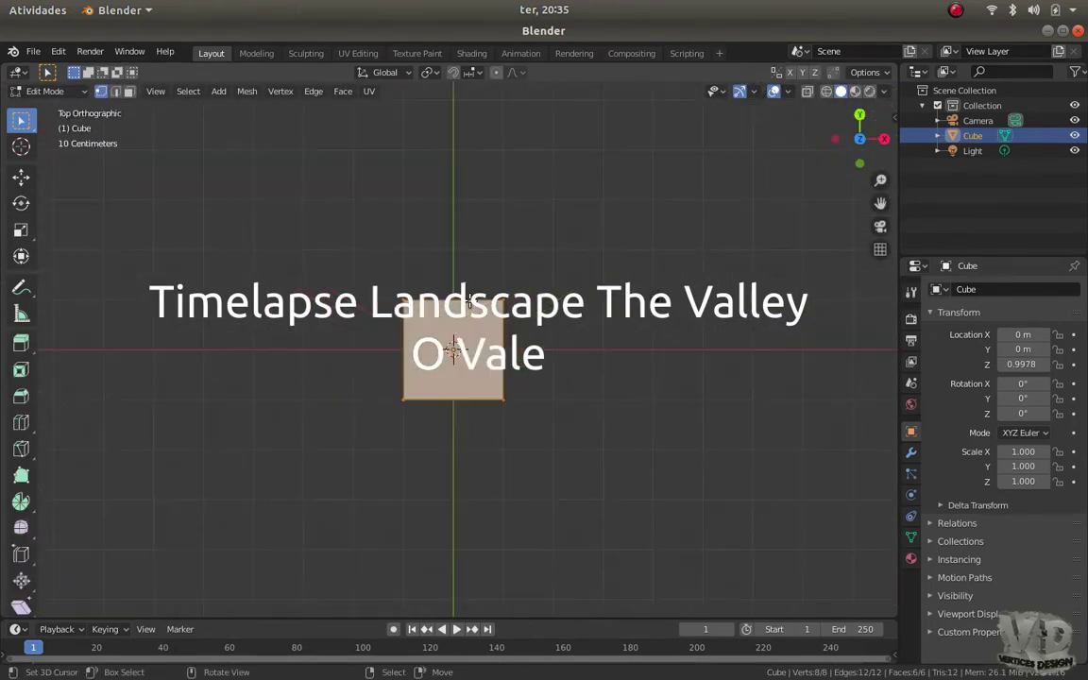
pyautogui.hotkey('alt', 'a')
pyautogui.press('a')
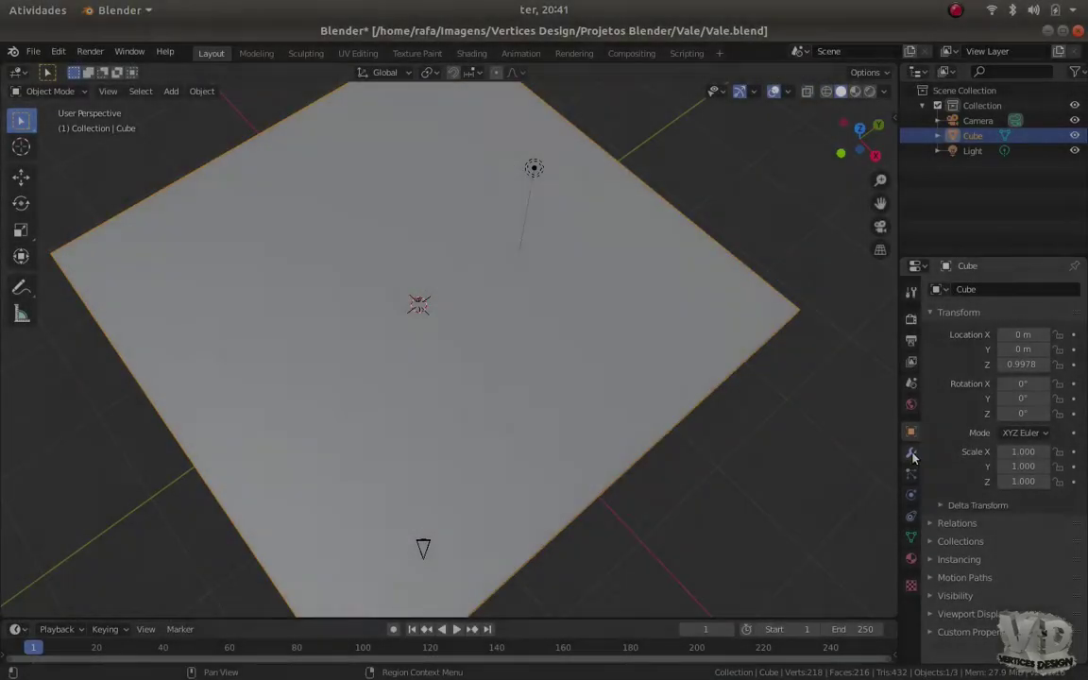
# Add a Multiresolution modifier to the slab and subdivide it to level 3
pyautogui.click(911, 452)
pyautogui.click(1000, 289)
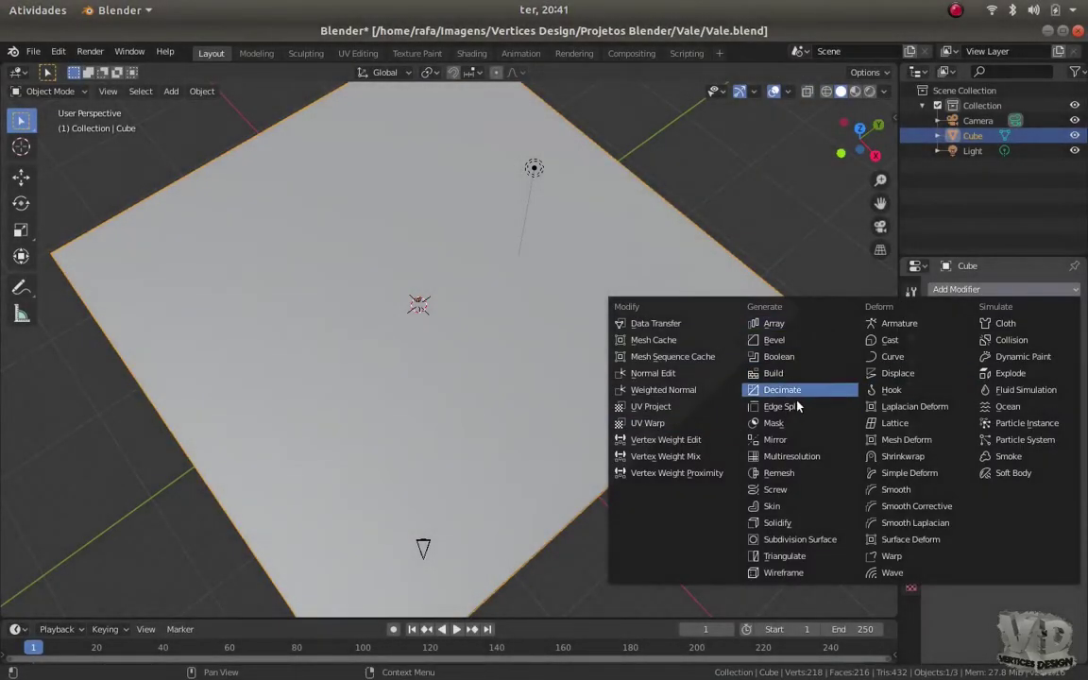
pyautogui.click(810, 458)
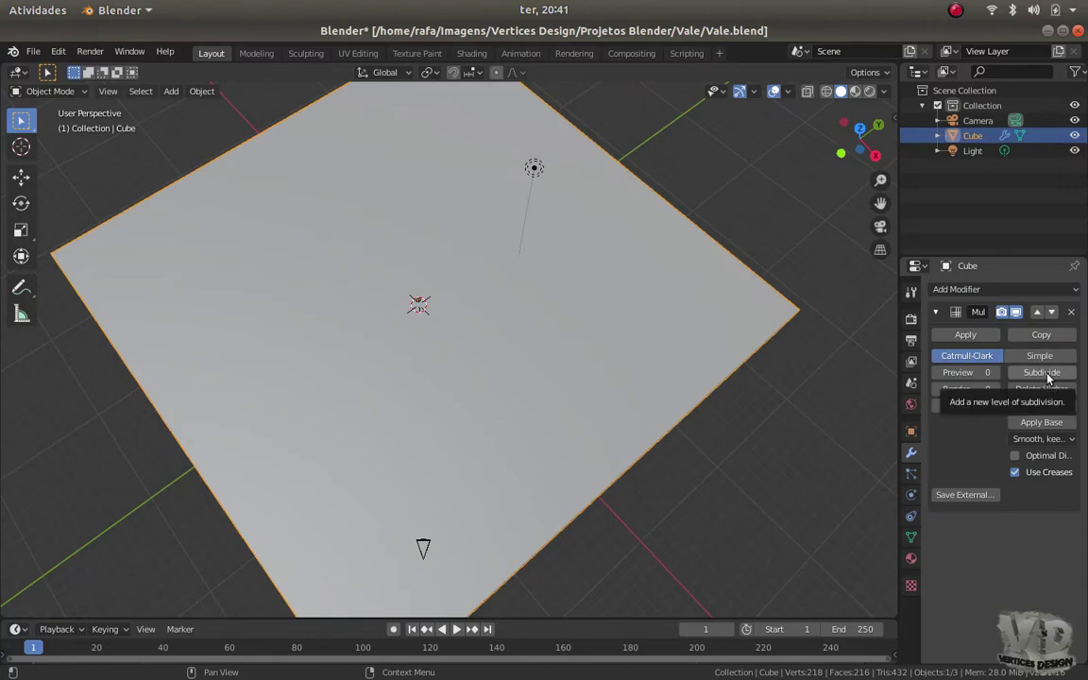
pyautogui.click(1045, 373)
pyautogui.click(1050, 375)
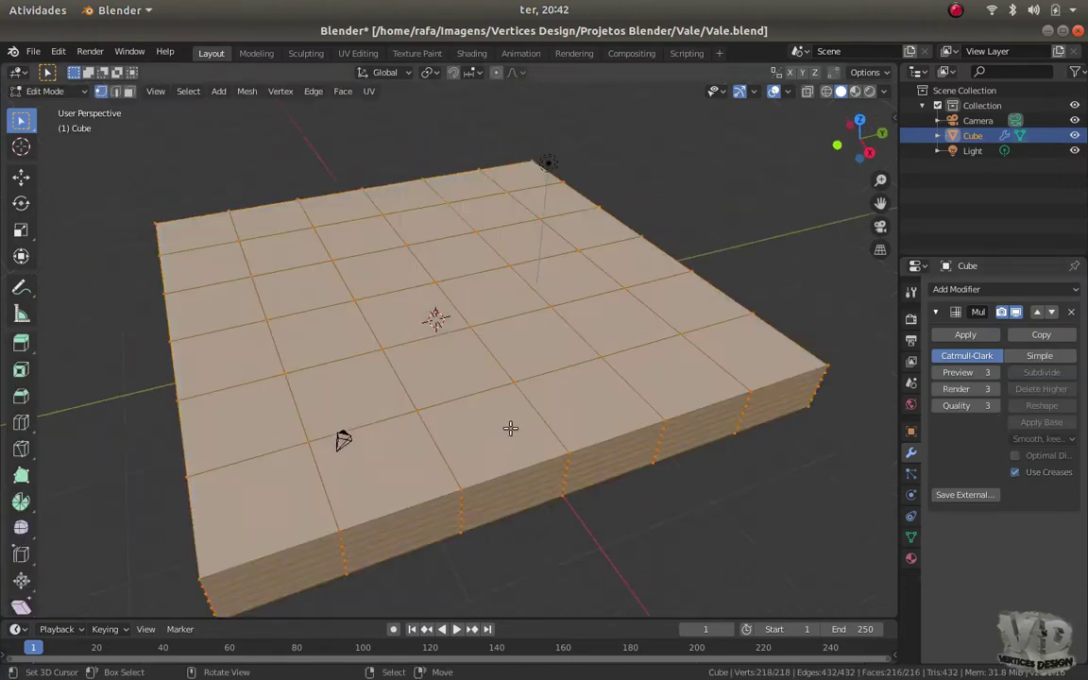
# Apply Object > Shade Smooth to the slab
pyautogui.moveTo(500, 385); pyautogui.dragTo(331, 284, button='middle')
pyautogui.click(201, 90)
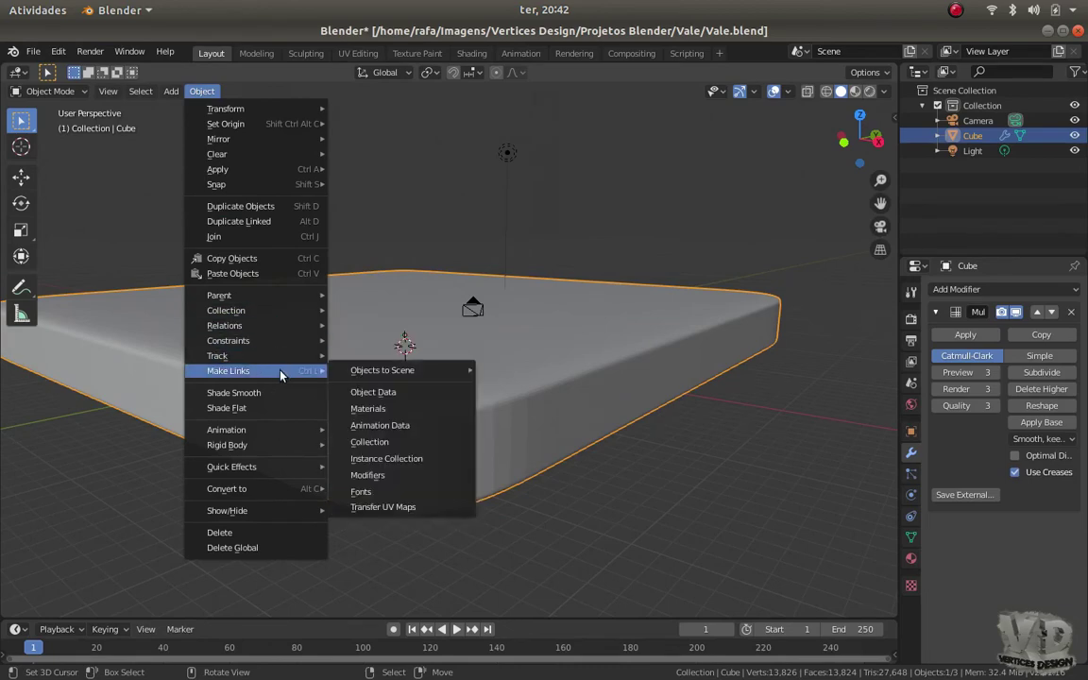
pyautogui.click(261, 396)
pyautogui.moveTo(260, 398)
pyautogui.mouseDown(button='middle')
pyautogui.moveTo(388, 439)
pyautogui.moveTo(396, 403)
pyautogui.mouseUp(button='middle')
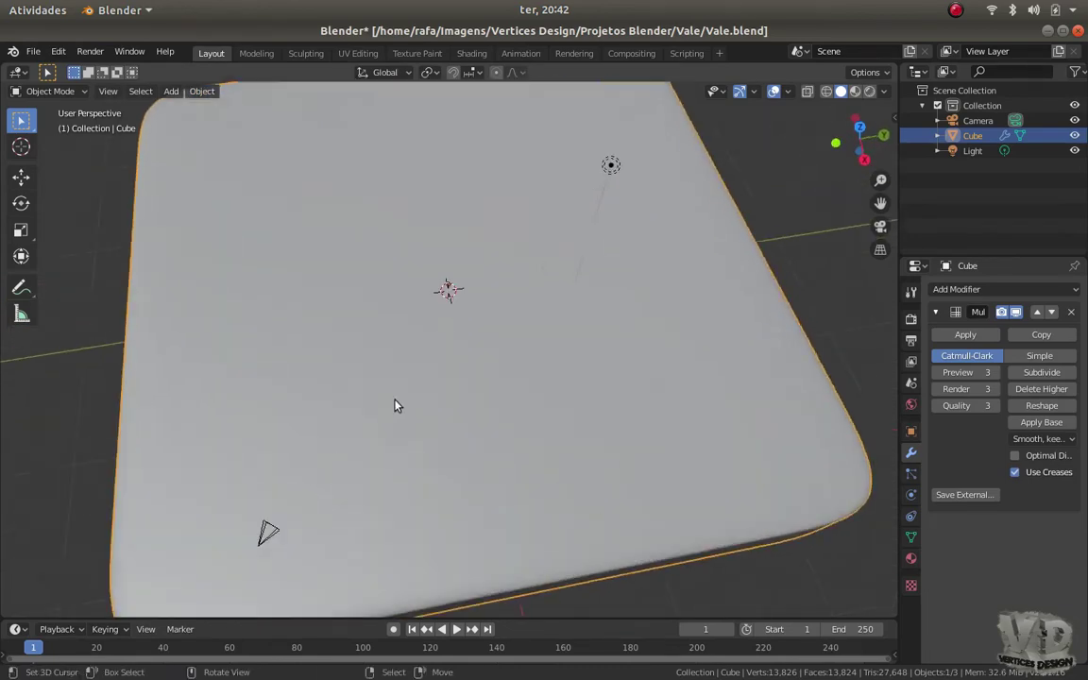
# Add a centred loop cut across the slab's mesh in Edit Mode
pyautogui.press('Tab')
pyautogui.moveTo(485, 418)
pyautogui.mouseDown(button='middle')
pyautogui.moveTo(306, 514)
pyautogui.moveTo(444, 390)
pyautogui.mouseUp(button='middle')
pyautogui.hotkey('ctrl', 'r')
pyautogui.click(323, 512)
pyautogui.rightClick(346, 516)
pyautogui.press('Tab')
pyautogui.press('Tab')
pyautogui.moveTo(354, 382)
pyautogui.mouseDown(button='middle')
pyautogui.moveTo(464, 439)
pyautogui.moveTo(452, 405)
pyautogui.mouseUp(button='middle')
pyautogui.scroll(-3, 503, 437)
pyautogui.moveTo(521, 452)
pyautogui.mouseDown(button='middle')
pyautogui.moveTo(617, 275)
pyautogui.moveTo(497, 413)
pyautogui.moveTo(492, 347)
pyautogui.moveTo(581, 501)
pyautogui.moveTo(471, 413)
pyautogui.moveTo(461, 371)
pyautogui.moveTo(529, 415)
pyautogui.mouseUp(button='middle')
pyautogui.press('Tab')
# Add a Subdivision Surface modifier to the slab
pyautogui.click(912, 320)
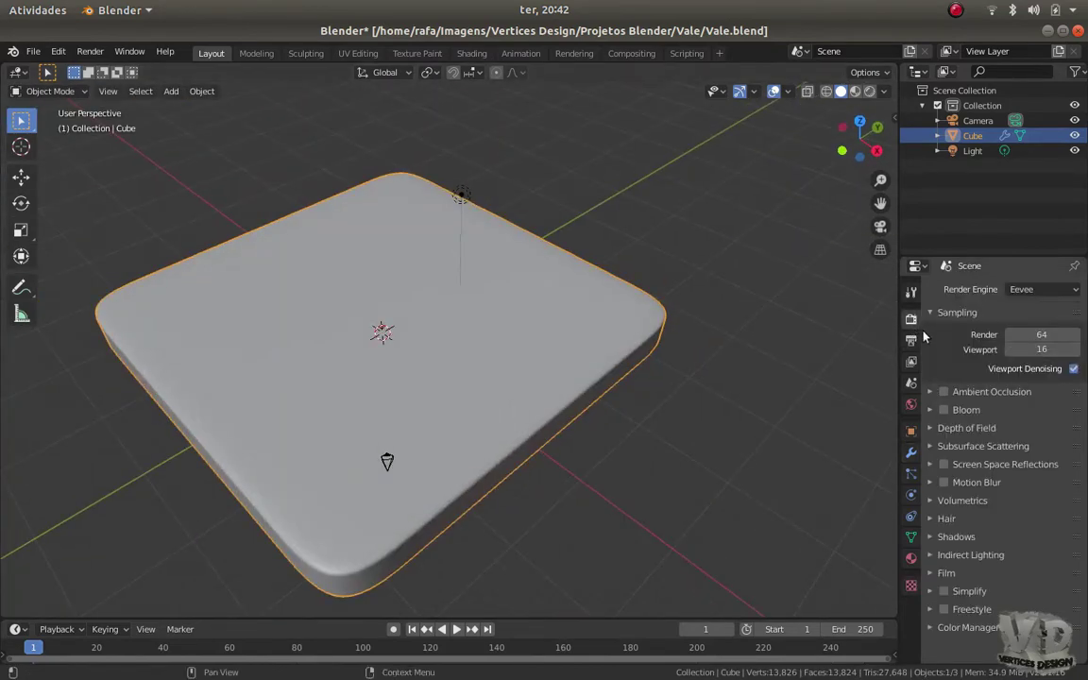
pyautogui.click(912, 452)
pyautogui.click(972, 289)
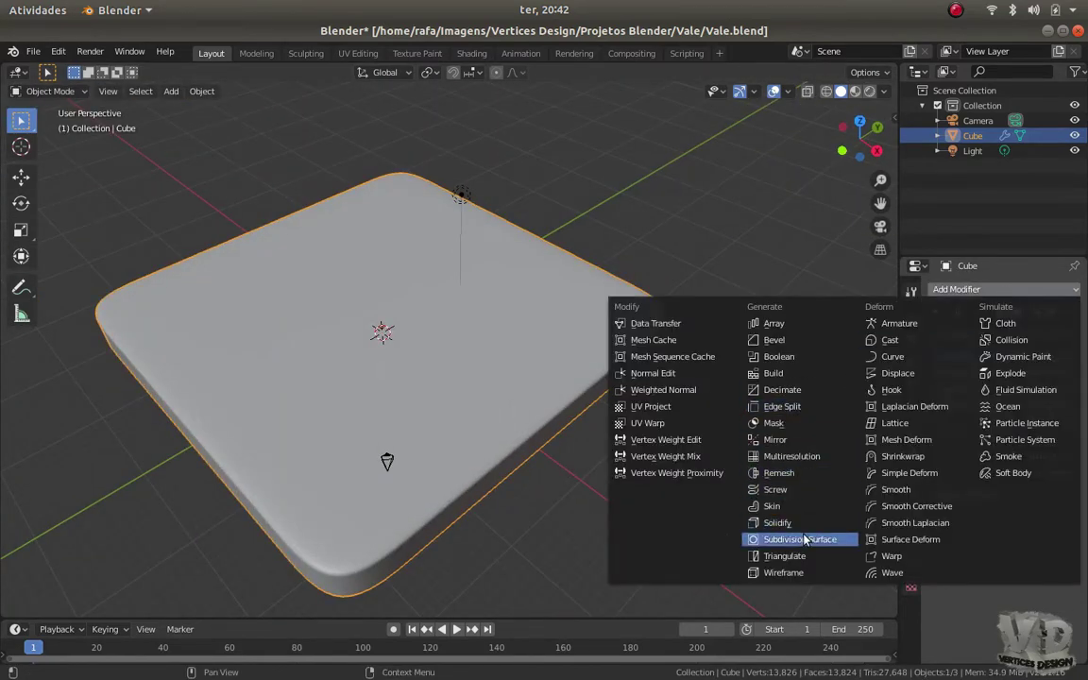
pyautogui.click(804, 539)
pyautogui.moveTo(479, 387); pyautogui.dragTo(535, 400, button='middle')
pyautogui.press('Tab')
pyautogui.press('Tab')
pyautogui.moveTo(343, 512)
pyautogui.mouseDown(button='middle')
pyautogui.moveTo(374, 405)
pyautogui.moveTo(556, 400)
pyautogui.moveTo(507, 468)
pyautogui.moveTo(517, 408)
pyautogui.moveTo(525, 425)
pyautogui.moveTo(531, 408)
pyautogui.moveTo(476, 486)
pyautogui.moveTo(471, 427)
pyautogui.mouseUp(button='middle')
pyautogui.press('Tab')
pyautogui.press('Tab')
pyautogui.press('Tab')
pyautogui.press('Tab')
pyautogui.click(49, 91)
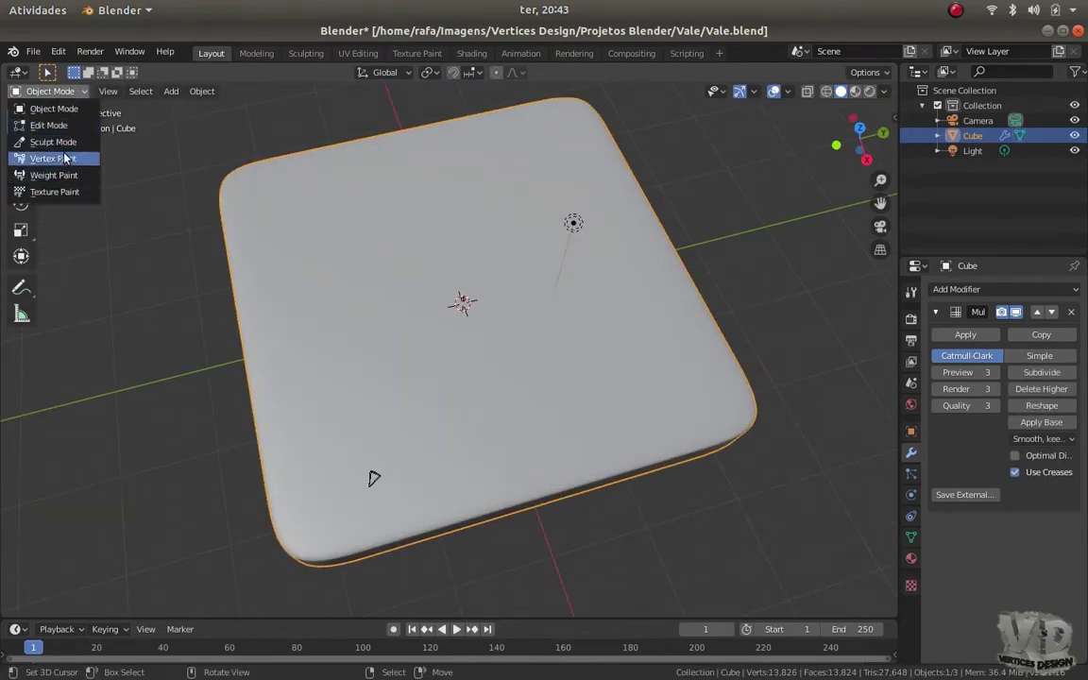
# In Sculpt Mode from top view, carve a rough band across the slab's middle
pyautogui.click(47, 138)
pyautogui.scroll(3, 451, 311)
pyautogui.moveTo(450, 148); pyautogui.dragTo(441, 175, button='middle')
pyautogui.press('KP_7')
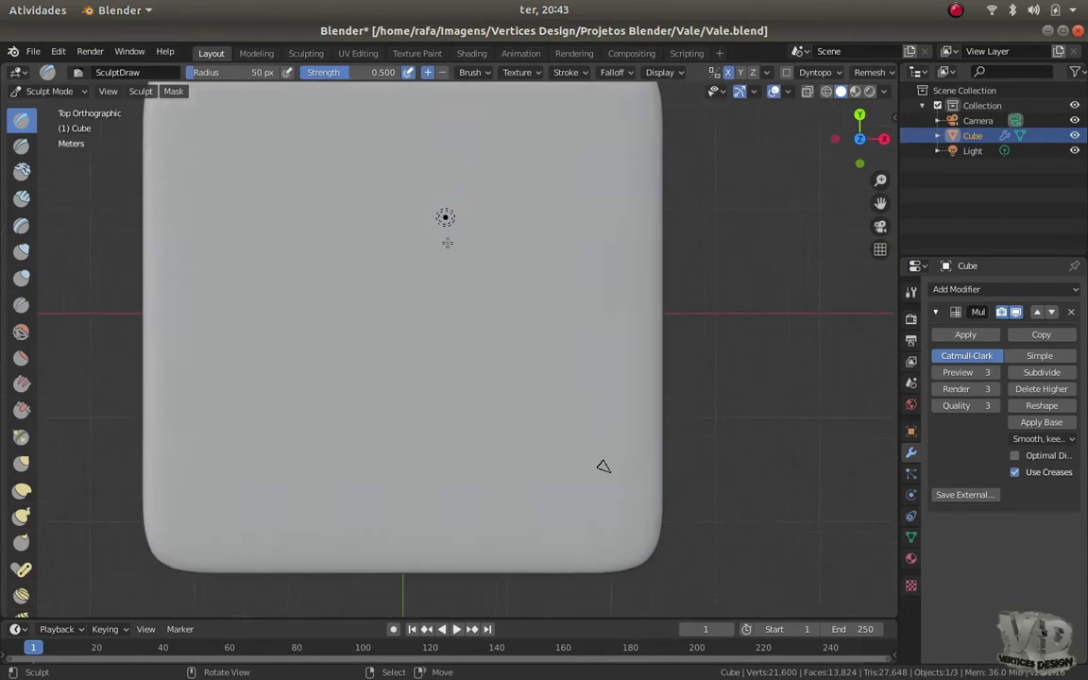
pyautogui.moveTo(578, 447); pyautogui.dragTo(444, 427, button='middle')
pyautogui.press('KP_7')
pyautogui.scroll(1, 365, 289)
pyautogui.keyDown('ctrl'); pyautogui.hscroll(-1, 262, 320); pyautogui.keyUp('ctrl')
pyautogui.moveTo(205, 291)
pyautogui.mouseDown()
pyautogui.moveTo(672, 331)
pyautogui.moveTo(335, 320)
pyautogui.mouseUp()
# Back in Object Mode, raise the Multiresolution level to 4
pyautogui.press('Tab')
pyautogui.press('Tab')
pyautogui.click(49, 91)
pyautogui.click(52, 109)
pyautogui.moveTo(463, 264)
pyautogui.mouseDown(button='middle')
pyautogui.moveTo(510, 296)
pyautogui.moveTo(513, 327)
pyautogui.moveTo(853, 407)
pyautogui.mouseUp(button='middle')
pyautogui.click(1041, 372)
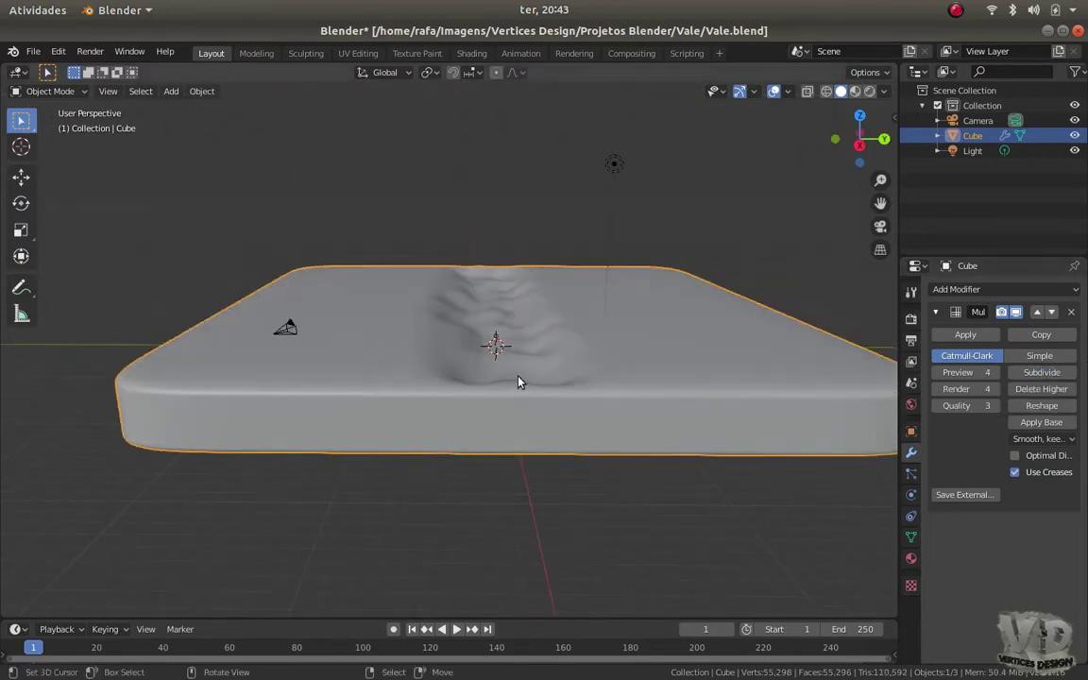
pyautogui.scroll(2, 491, 359)
pyautogui.scroll(2, 500, 376)
pyautogui.scroll(-3, 500, 376)
pyautogui.moveTo(472, 306); pyautogui.dragTo(491, 378, button='middle')
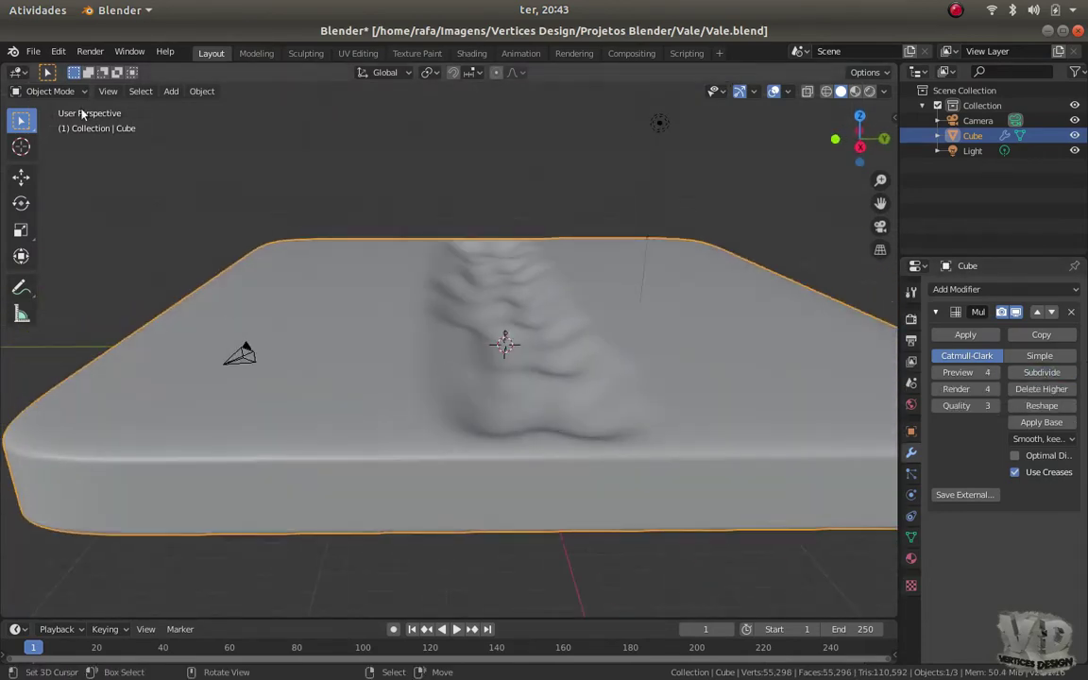
# Return to Sculpt Mode and reshape the band with a larger brush, deepening its base dent
pyautogui.click(52, 91)
pyautogui.click(67, 147)
pyautogui.press('KP_7')
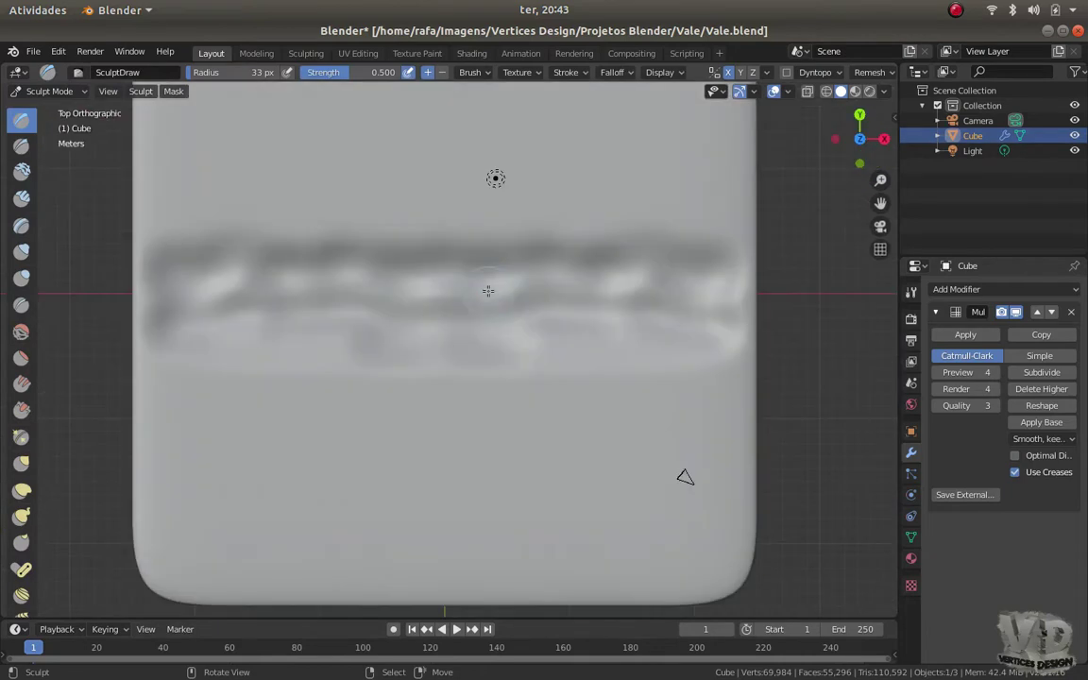
pyautogui.moveTo(478, 301)
pyautogui.mouseDown()
pyautogui.moveTo(330, 296)
pyautogui.moveTo(193, 265)
pyautogui.moveTo(197, 337)
pyautogui.moveTo(673, 328)
pyautogui.mouseUp()
pyautogui.moveTo(672, 328)
pyautogui.mouseDown(button='middle')
pyautogui.moveTo(471, 337)
pyautogui.moveTo(432, 412)
pyautogui.mouseUp(button='middle')
pyautogui.moveTo(433, 412)
pyautogui.mouseDown()
pyautogui.moveTo(455, 405)
pyautogui.moveTo(429, 472)
pyautogui.moveTo(432, 498)
pyautogui.mouseUp()
pyautogui.moveTo(433, 498)
pyautogui.mouseDown(button='middle')
pyautogui.moveTo(413, 534)
pyautogui.moveTo(417, 432)
pyautogui.mouseUp(button='middle')
pyautogui.moveTo(416, 433); pyautogui.dragTo(378, 226)
# Sculpt the dark ridges and deepen the ridge running along the valley
pyautogui.moveTo(378, 227); pyautogui.dragTo(538, 230, button='middle')
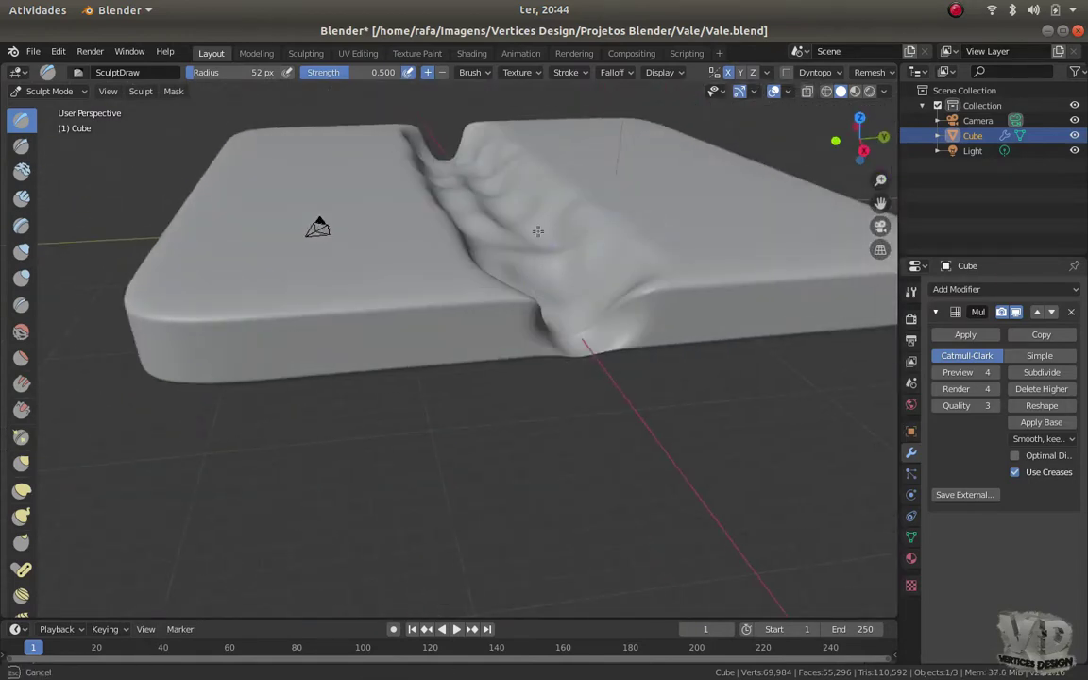
pyautogui.moveTo(472, 284); pyautogui.dragTo(529, 245, button='middle')
pyautogui.moveTo(378, 321)
pyautogui.mouseDown()
pyautogui.moveTo(472, 208)
pyautogui.moveTo(553, 262)
pyautogui.mouseUp()
pyautogui.moveTo(552, 263); pyautogui.dragTo(521, 169, button='middle')
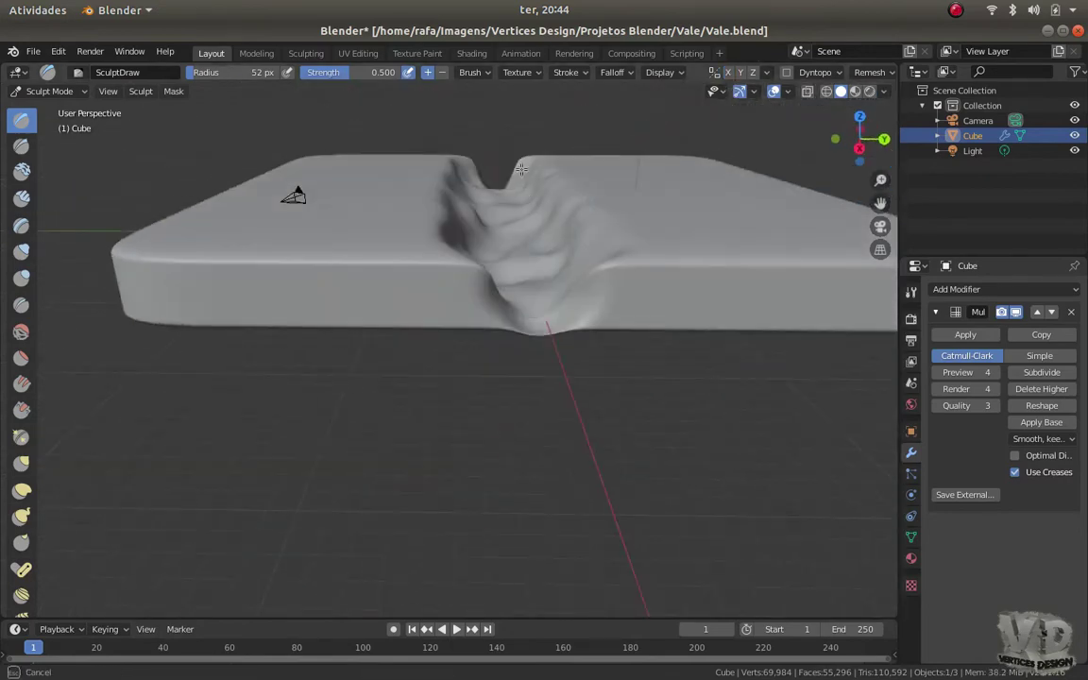
pyautogui.moveTo(527, 245); pyautogui.dragTo(476, 235, button='middle')
pyautogui.scroll(3, 500, 241)
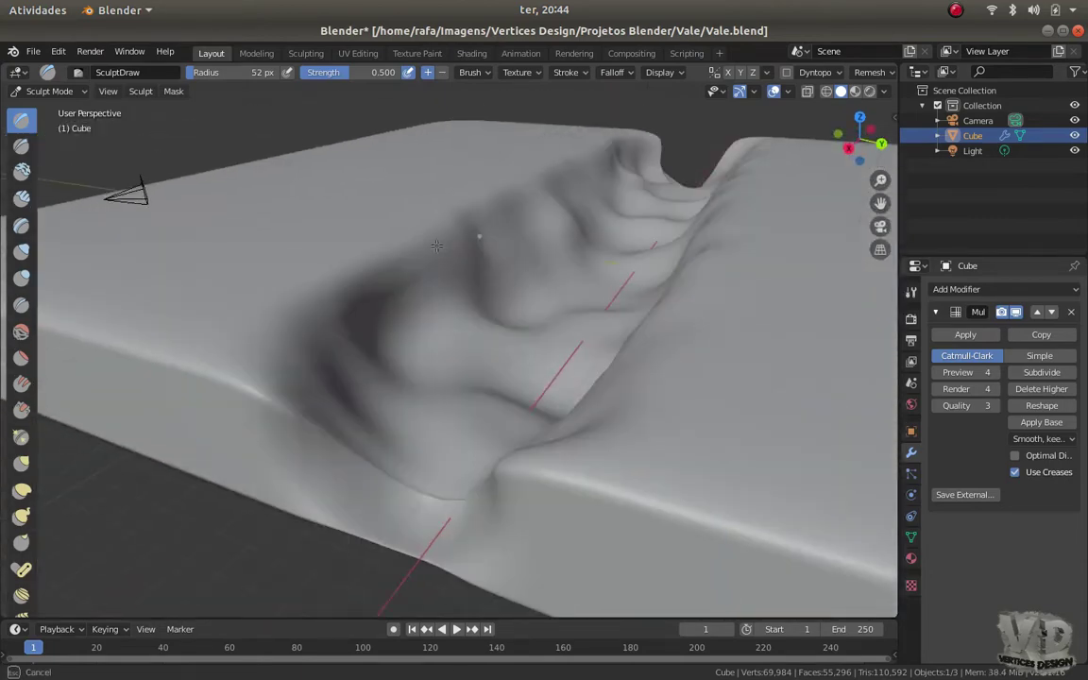
pyautogui.moveTo(477, 236); pyautogui.dragTo(500, 218)
pyautogui.moveTo(614, 153); pyautogui.dragTo(473, 339)
pyautogui.moveTo(473, 340)
pyautogui.mouseDown(button='middle')
pyautogui.moveTo(637, 315)
pyautogui.moveTo(410, 290)
pyautogui.moveTo(323, 161)
pyautogui.moveTo(333, 182)
pyautogui.mouseUp(button='middle')
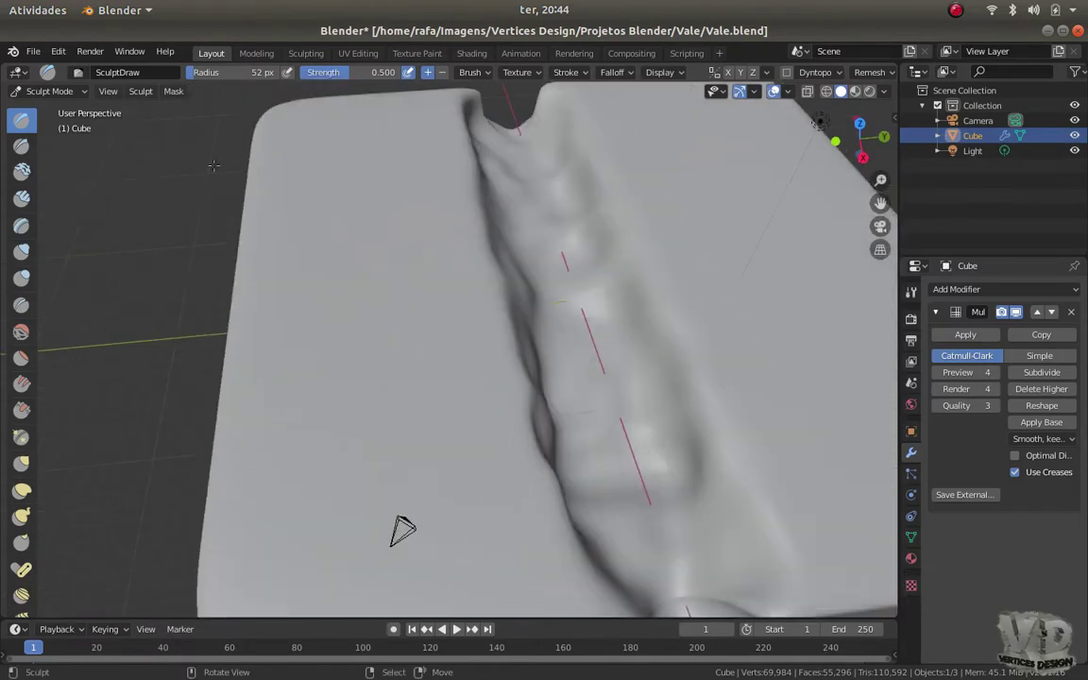
pyautogui.press('c')
pyautogui.moveTo(193, 202)
pyautogui.mouseDown(button='middle')
pyautogui.moveTo(405, 209)
pyautogui.moveTo(535, 312)
pyautogui.mouseUp(button='middle')
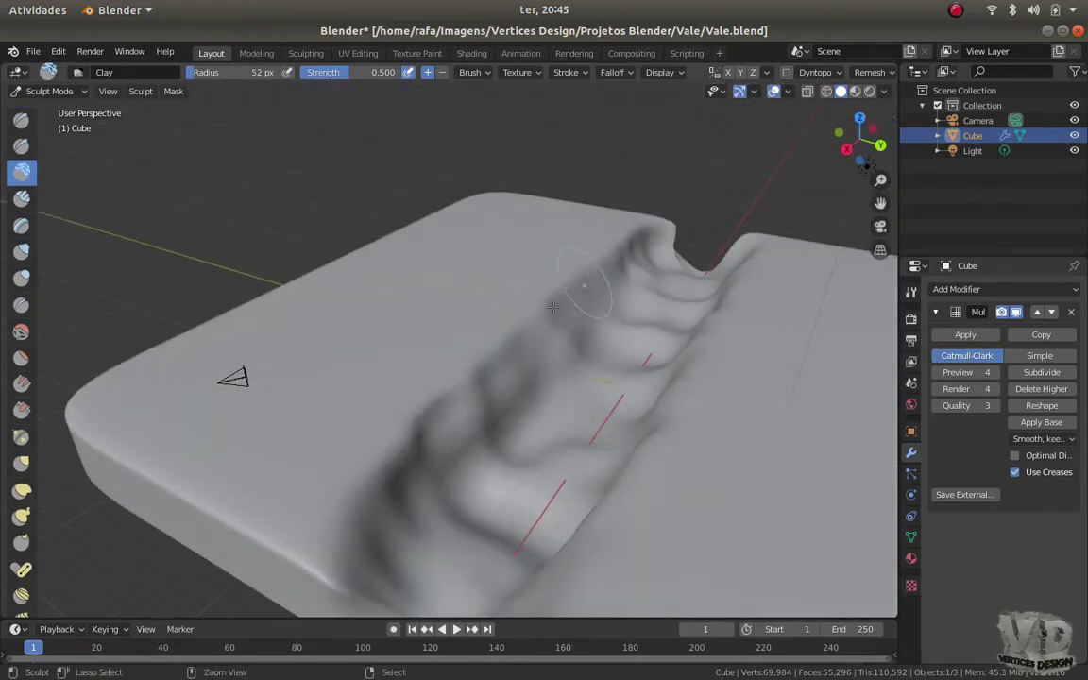
# Build up material along the valley banks with Clay brush strokes
pyautogui.moveTo(677, 235); pyautogui.dragTo(408, 419, button='middle')
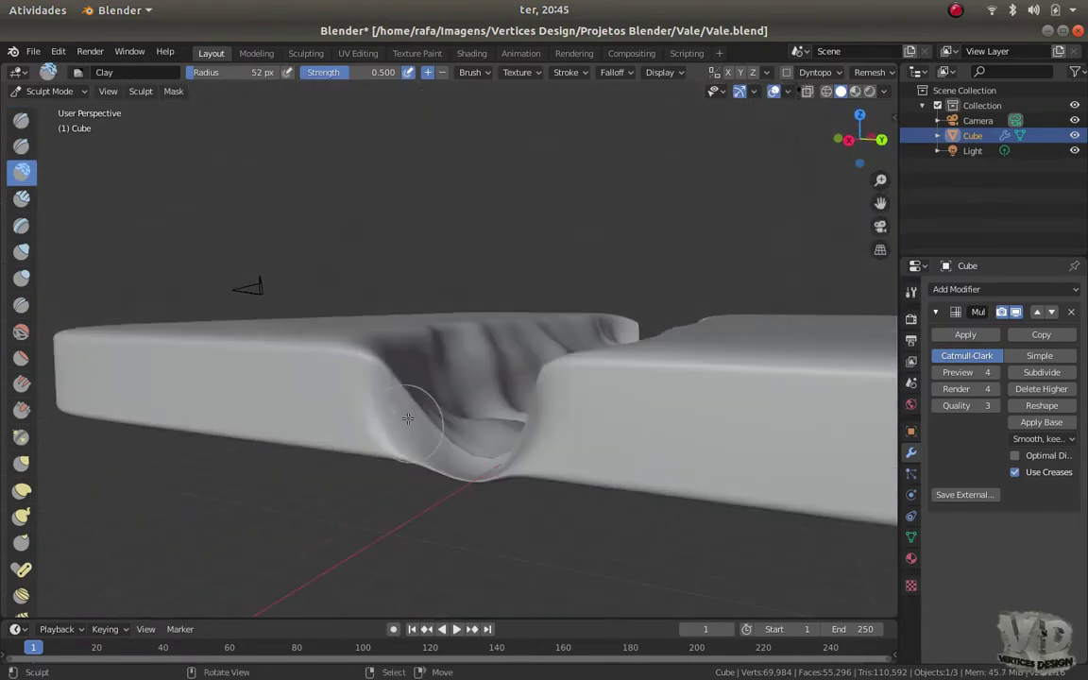
pyautogui.moveTo(393, 373)
pyautogui.mouseDown(button='middle')
pyautogui.moveTo(493, 348)
pyautogui.moveTo(505, 97)
pyautogui.moveTo(465, 351)
pyautogui.mouseUp(button='middle')
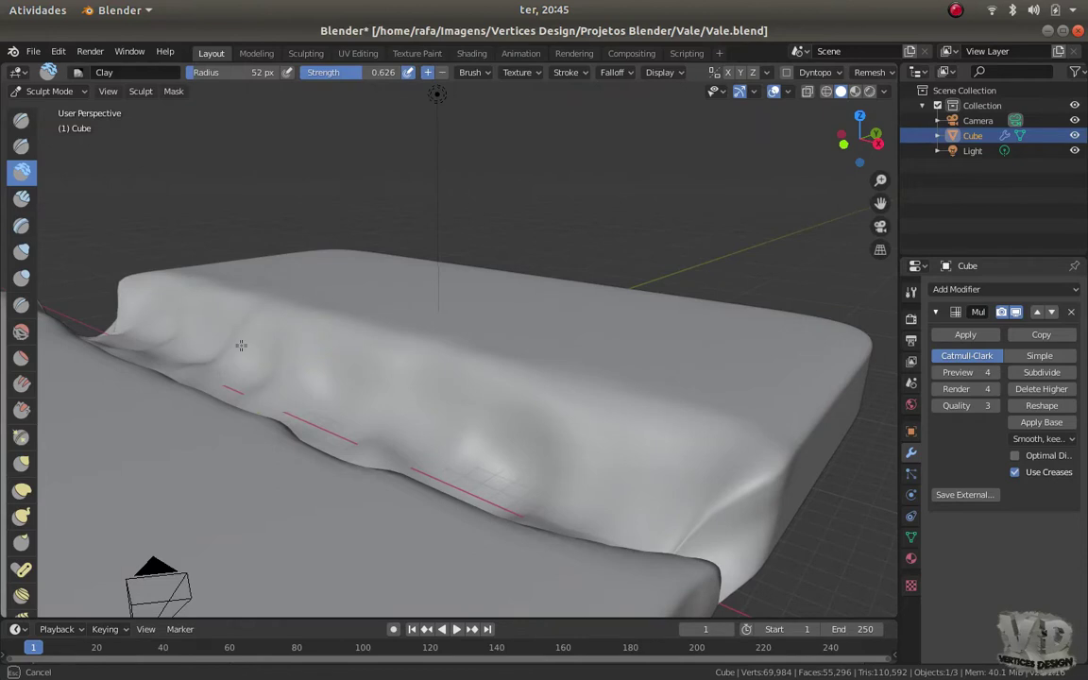
pyautogui.moveTo(427, 357); pyautogui.dragTo(516, 338, button='middle')
pyautogui.moveTo(507, 418)
pyautogui.mouseDown(button='middle')
pyautogui.moveTo(491, 378)
pyautogui.moveTo(517, 381)
pyautogui.moveTo(395, 405)
pyautogui.moveTo(559, 434)
pyautogui.moveTo(625, 467)
pyautogui.moveTo(359, 284)
pyautogui.moveTo(444, 409)
pyautogui.mouseUp(button='middle')
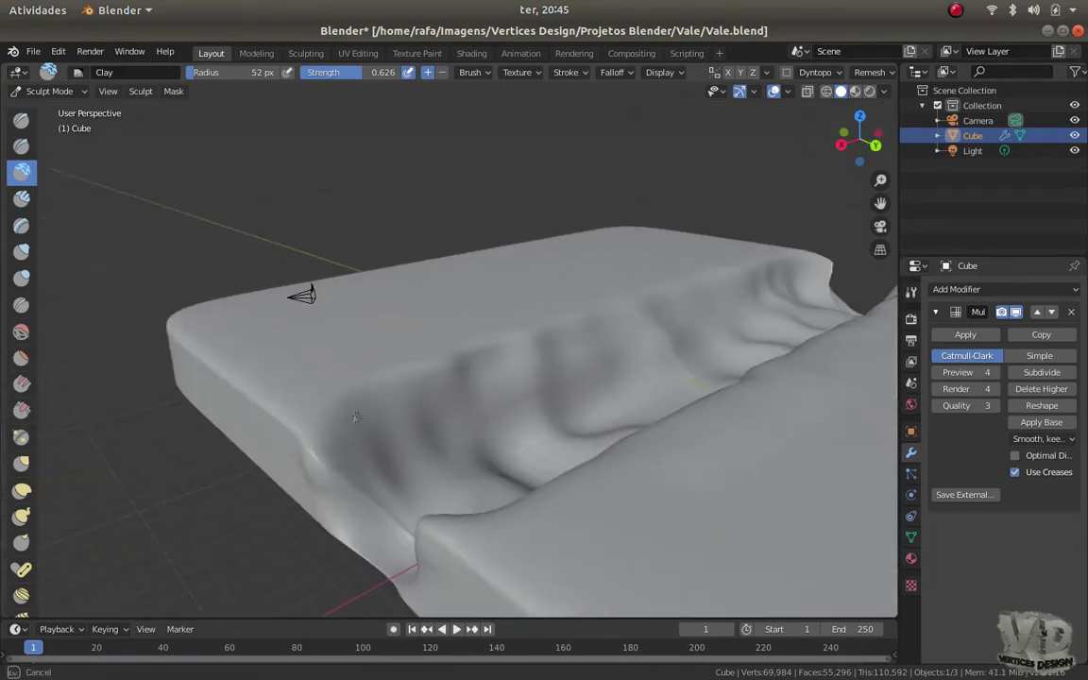
pyautogui.moveTo(600, 427)
pyautogui.mouseDown(button='middle')
pyautogui.moveTo(450, 388)
pyautogui.moveTo(476, 376)
pyautogui.moveTo(411, 384)
pyautogui.mouseUp(button='middle')
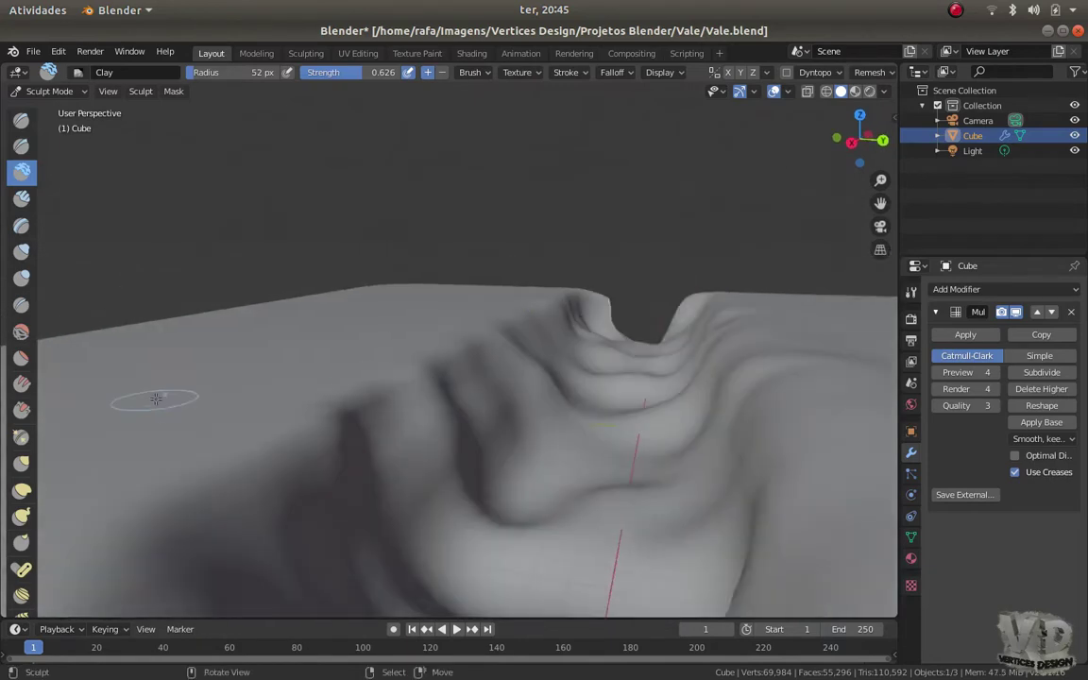
# Pull one valley wall into a sharp fold with the Grab brush
pyautogui.press('g')
pyautogui.moveTo(458, 357)
pyautogui.mouseDown(button='middle')
pyautogui.moveTo(266, 293)
pyautogui.moveTo(408, 288)
pyautogui.mouseUp(button='middle')
pyautogui.moveTo(288, 356)
pyautogui.mouseDown(button='middle')
pyautogui.moveTo(412, 370)
pyautogui.moveTo(569, 335)
pyautogui.mouseUp(button='middle')
pyautogui.moveTo(613, 373)
pyautogui.mouseDown(button='middle')
pyautogui.moveTo(564, 364)
pyautogui.moveTo(655, 394)
pyautogui.moveTo(543, 370)
pyautogui.moveTo(535, 340)
pyautogui.moveTo(400, 276)
pyautogui.moveTo(339, 323)
pyautogui.mouseUp(button='middle')
pyautogui.moveTo(403, 355)
pyautogui.mouseDown(button='middle')
pyautogui.moveTo(553, 391)
pyautogui.moveTo(476, 415)
pyautogui.mouseUp(button='middle')
pyautogui.hotkey('shift', 'c')
# Stroke lumpy Draw-brush ridges along the groove's walls and floor
pyautogui.moveTo(260, 370)
pyautogui.mouseDown(button='middle')
pyautogui.moveTo(193, 378)
pyautogui.moveTo(589, 338)
pyautogui.mouseUp(button='middle')
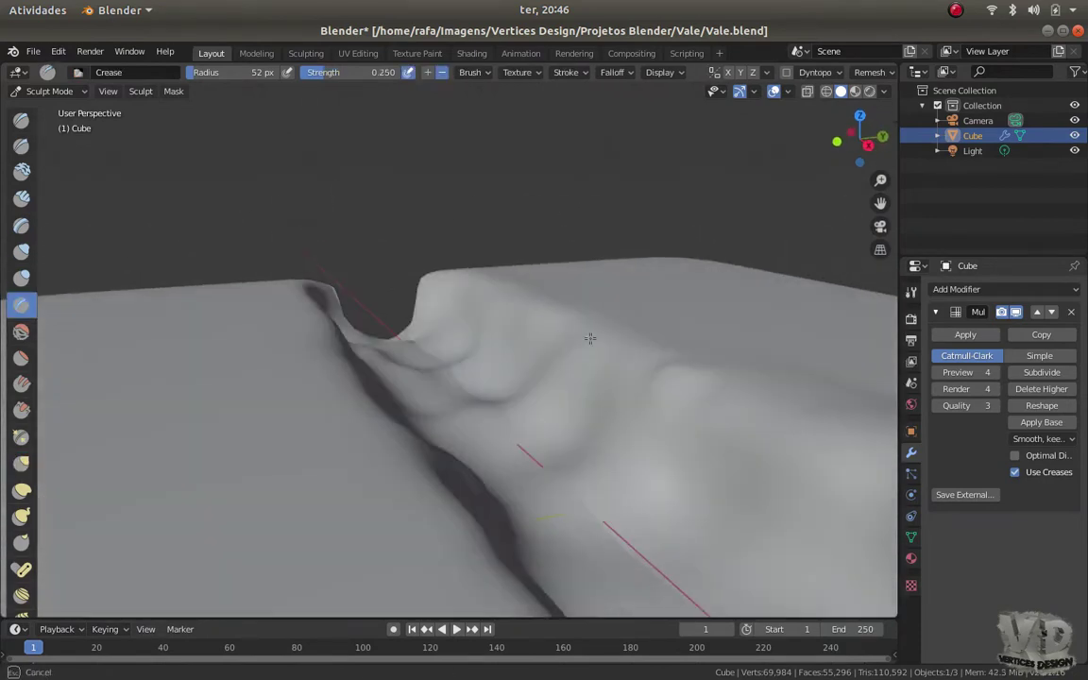
pyautogui.moveTo(429, 286); pyautogui.dragTo(648, 390, button='middle')
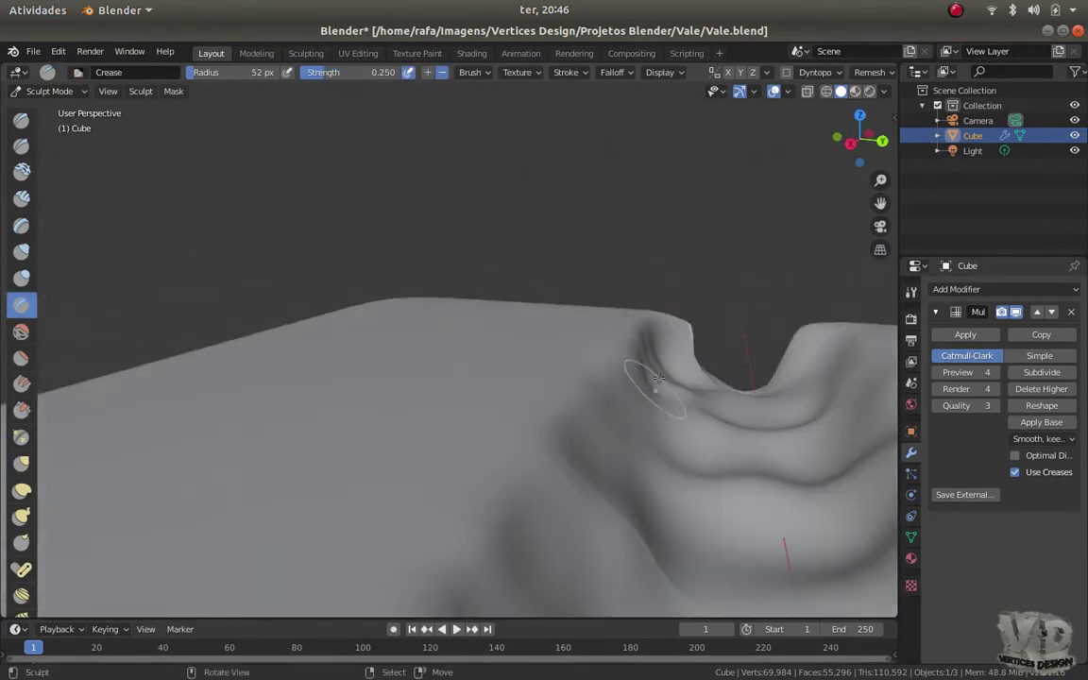
pyautogui.keyDown('ctrl'); pyautogui.moveTo(576, 475); pyautogui.dragTo(555, 465, button='middle'); pyautogui.keyUp('ctrl')
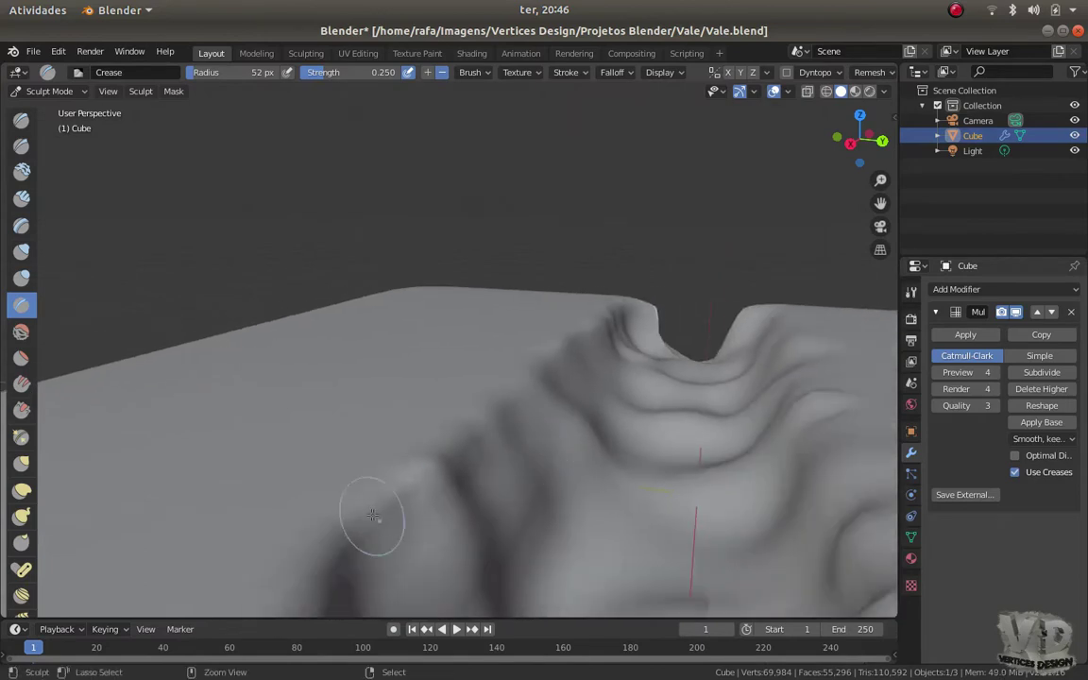
pyautogui.keyDown('ctrl'); pyautogui.moveTo(375, 514); pyautogui.dragTo(485, 427, button='middle'); pyautogui.keyUp('ctrl')
pyautogui.keyDown('ctrl'); pyautogui.moveTo(318, 515); pyautogui.dragTo(295, 497, button='middle'); pyautogui.keyUp('ctrl')
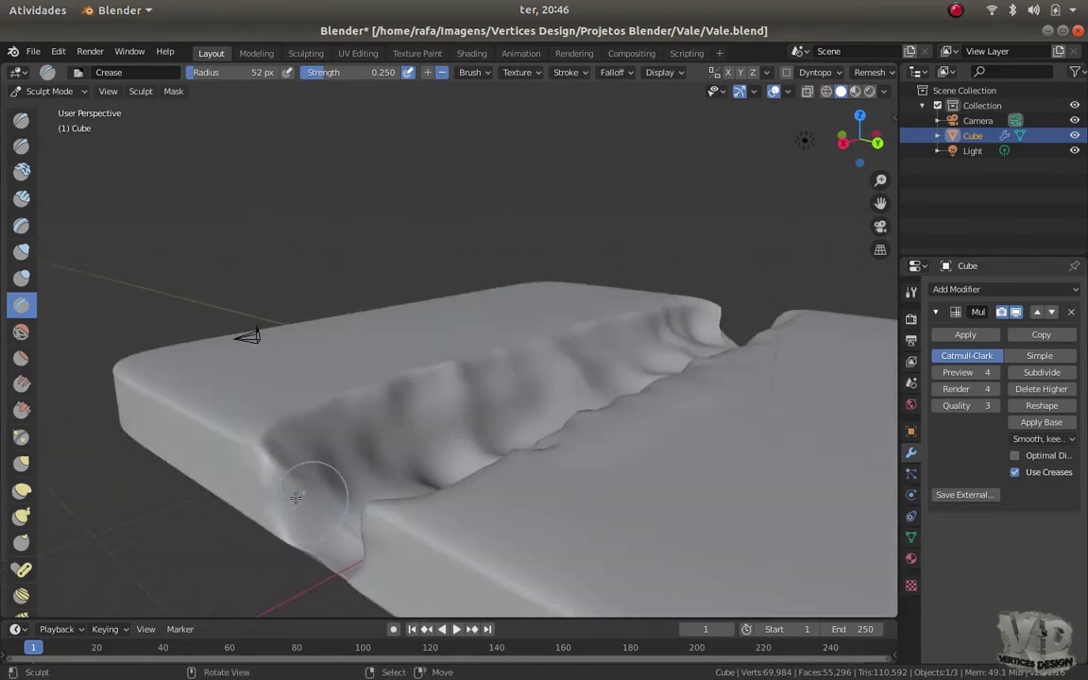
pyautogui.moveTo(410, 435); pyautogui.dragTo(497, 412, button='middle')
pyautogui.press('x')
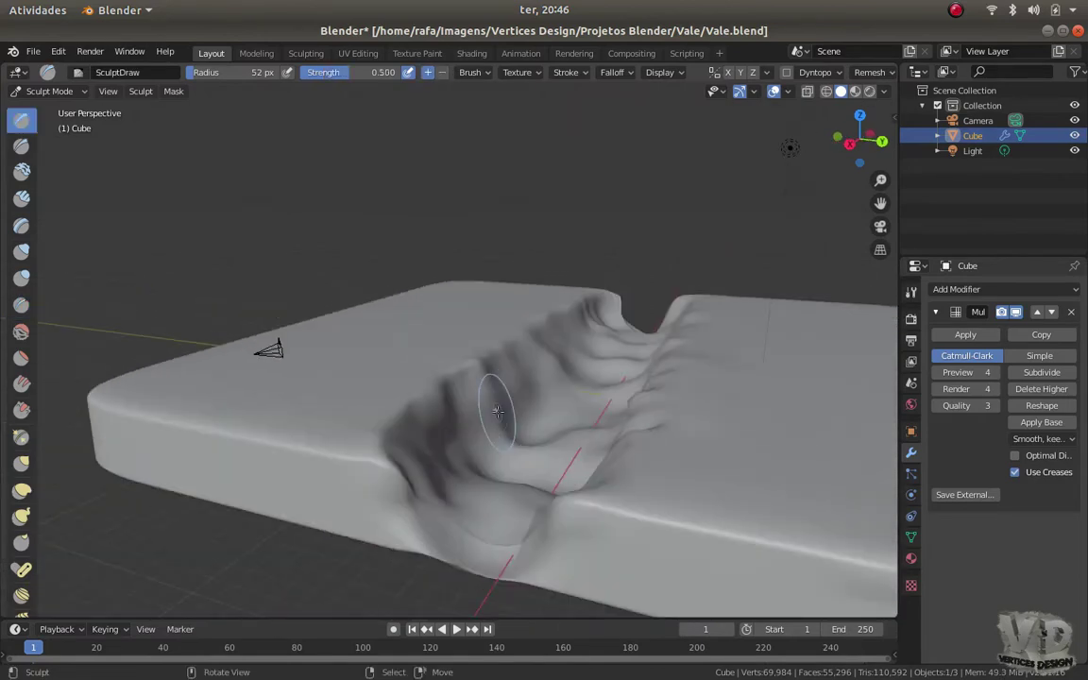
pyautogui.moveTo(440, 434); pyautogui.dragTo(537, 428, button='middle')
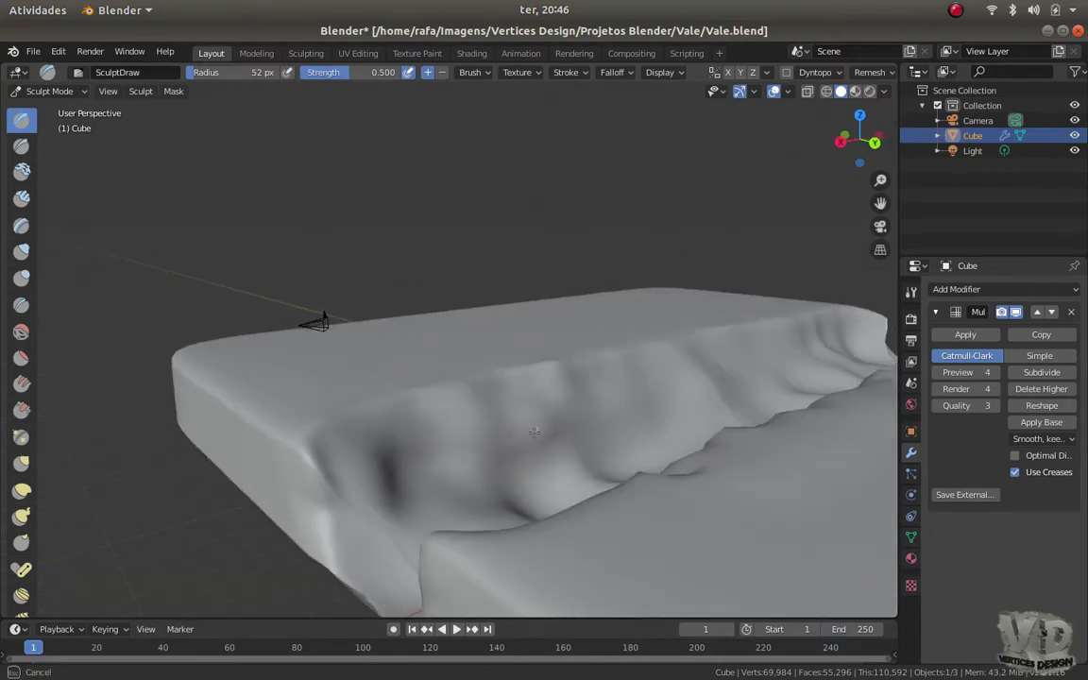
pyautogui.moveTo(462, 453)
pyautogui.mouseDown()
pyautogui.moveTo(684, 401)
pyautogui.moveTo(336, 83)
pyautogui.mouseUp()
pyautogui.keyDown('ctrl'); pyautogui.moveTo(550, 431); pyautogui.dragTo(327, 491, button='middle'); pyautogui.keyUp('ctrl')
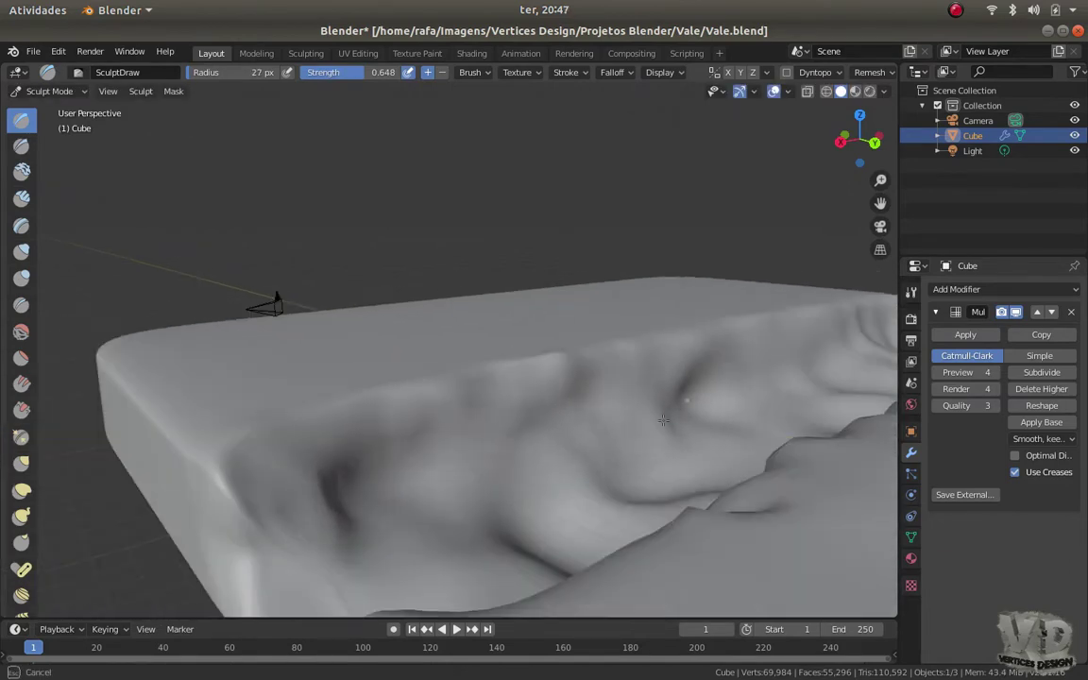
pyautogui.keyDown('ctrl'); pyautogui.moveTo(742, 375); pyautogui.dragTo(564, 464, button='middle'); pyautogui.keyUp('ctrl')
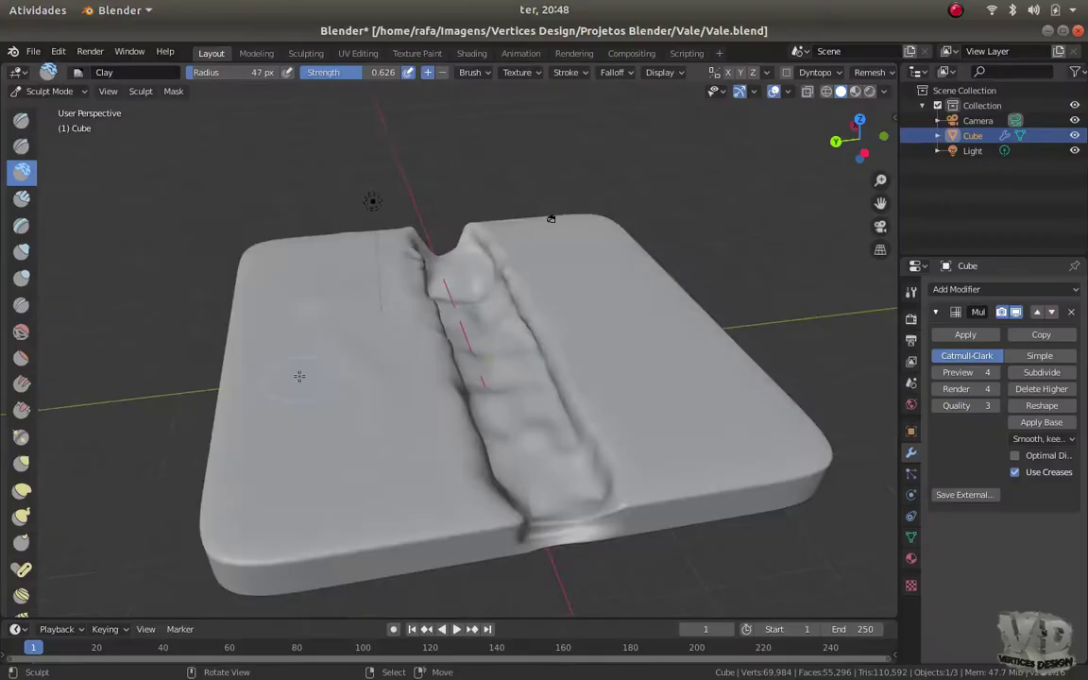
# Streak both flat banks beside the valley with fine Clay brush wrinkles at 8 px radius
pyautogui.moveTo(446, 385)
pyautogui.mouseDown(button='middle')
pyautogui.moveTo(311, 276)
pyautogui.moveTo(159, 500)
pyautogui.mouseUp(button='middle')
pyautogui.moveTo(385, 353); pyautogui.dragTo(387, 273, button='middle')
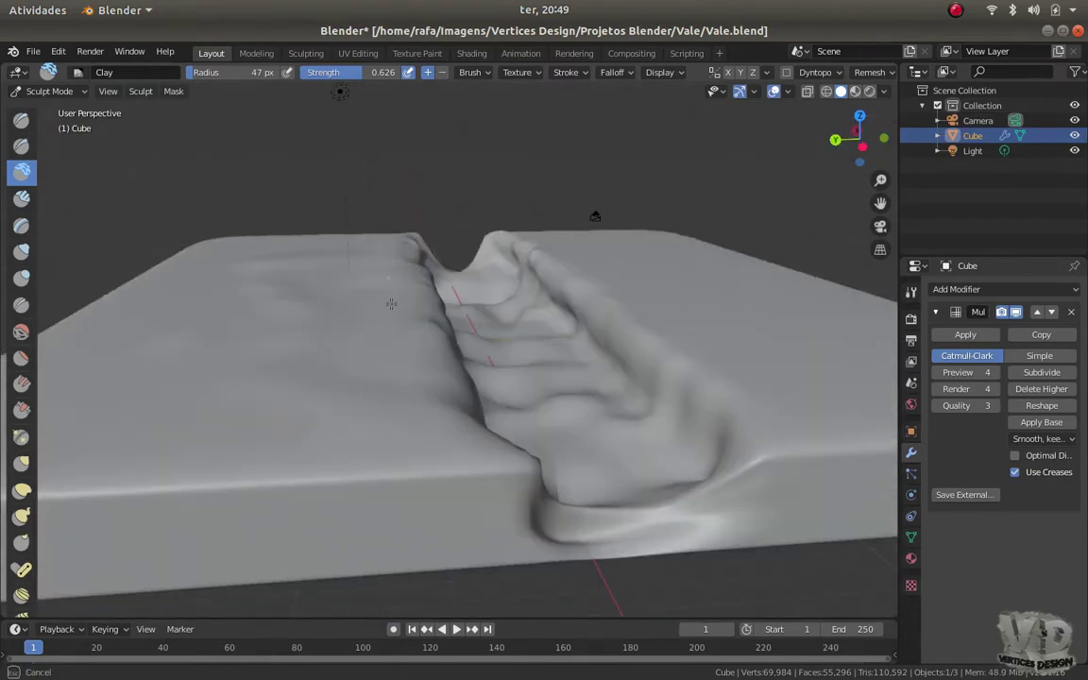
pyautogui.press('KP_7')
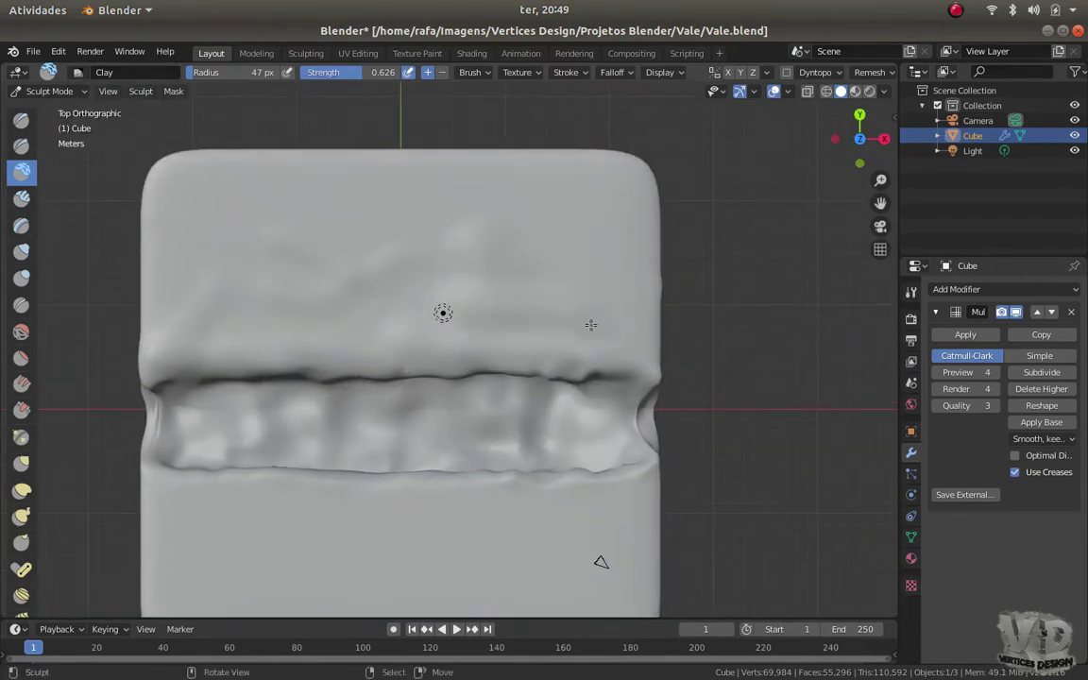
pyautogui.moveTo(530, 301); pyautogui.dragTo(282, 254, button='middle')
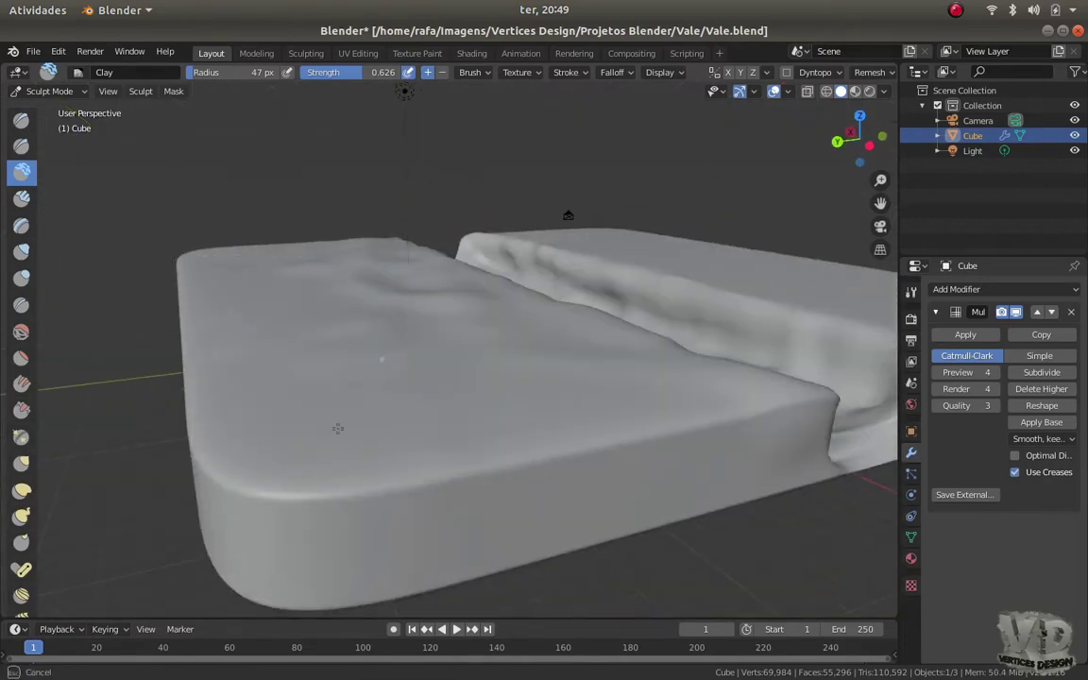
pyautogui.moveTo(399, 345); pyautogui.dragTo(271, 331, button='middle')
pyautogui.moveTo(178, 328)
pyautogui.mouseDown(button='middle')
pyautogui.moveTo(280, 436)
pyautogui.moveTo(395, 352)
pyautogui.mouseUp(button='middle')
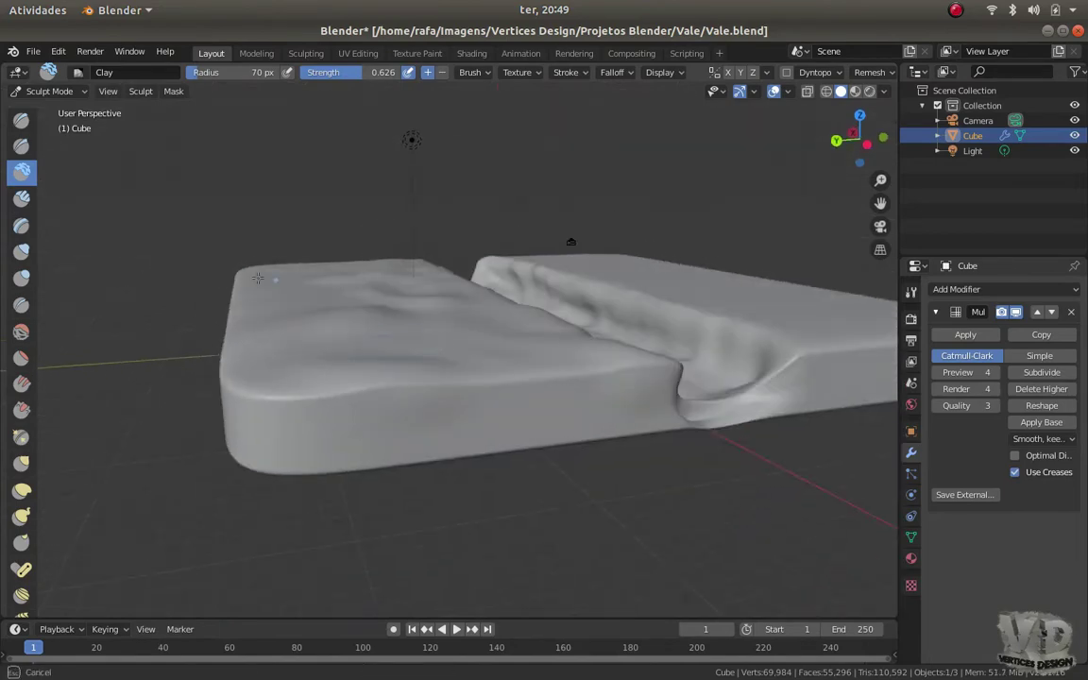
pyautogui.moveTo(258, 277); pyautogui.dragTo(500, 342, button='middle')
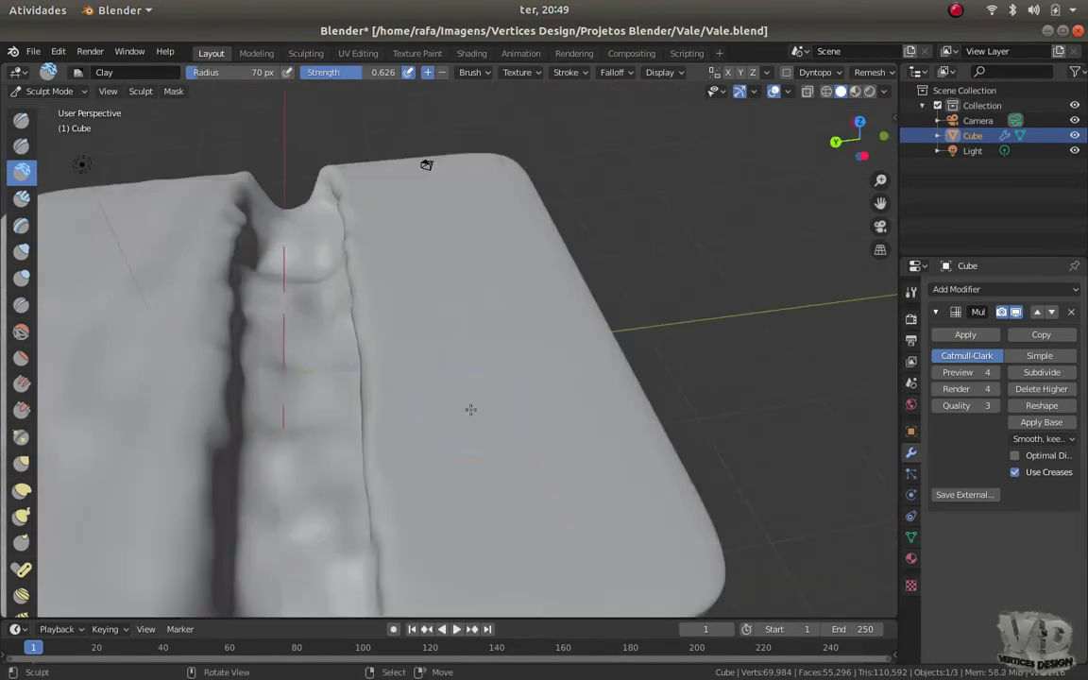
pyautogui.moveTo(557, 365); pyautogui.dragTo(272, 363, button='middle')
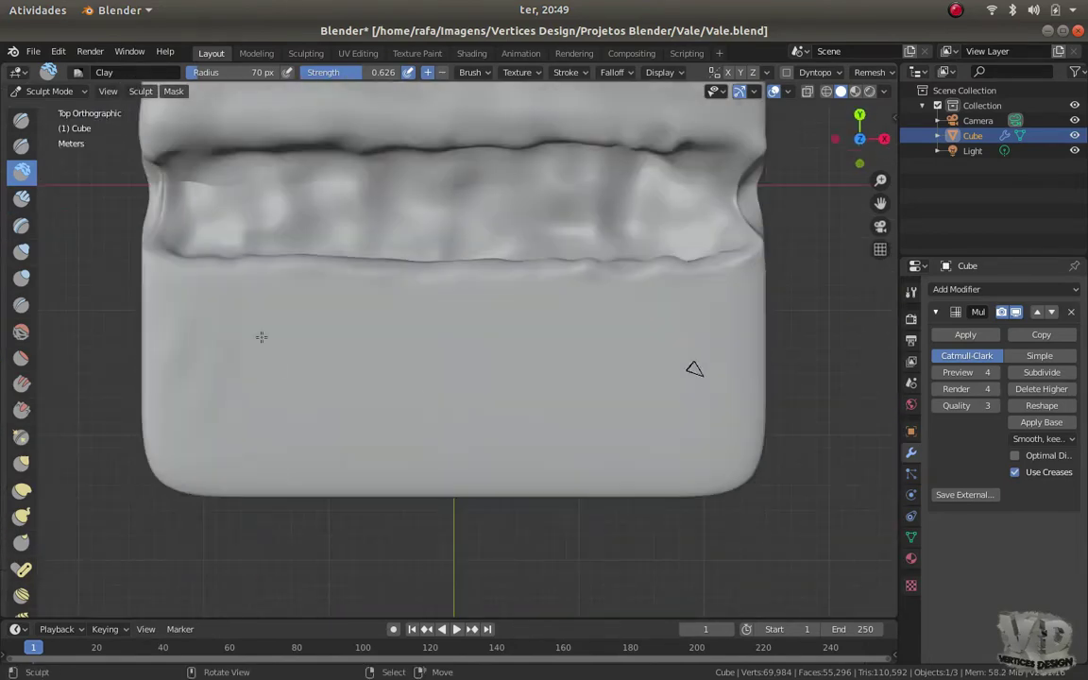
pyautogui.moveTo(697, 450)
pyautogui.mouseDown(button='middle')
pyautogui.moveTo(536, 319)
pyautogui.moveTo(615, 429)
pyautogui.mouseUp(button='middle')
pyautogui.moveTo(434, 432)
pyautogui.mouseDown(button='middle')
pyautogui.moveTo(643, 401)
pyautogui.moveTo(526, 349)
pyautogui.moveTo(548, 358)
pyautogui.moveTo(398, 264)
pyautogui.mouseUp(button='middle')
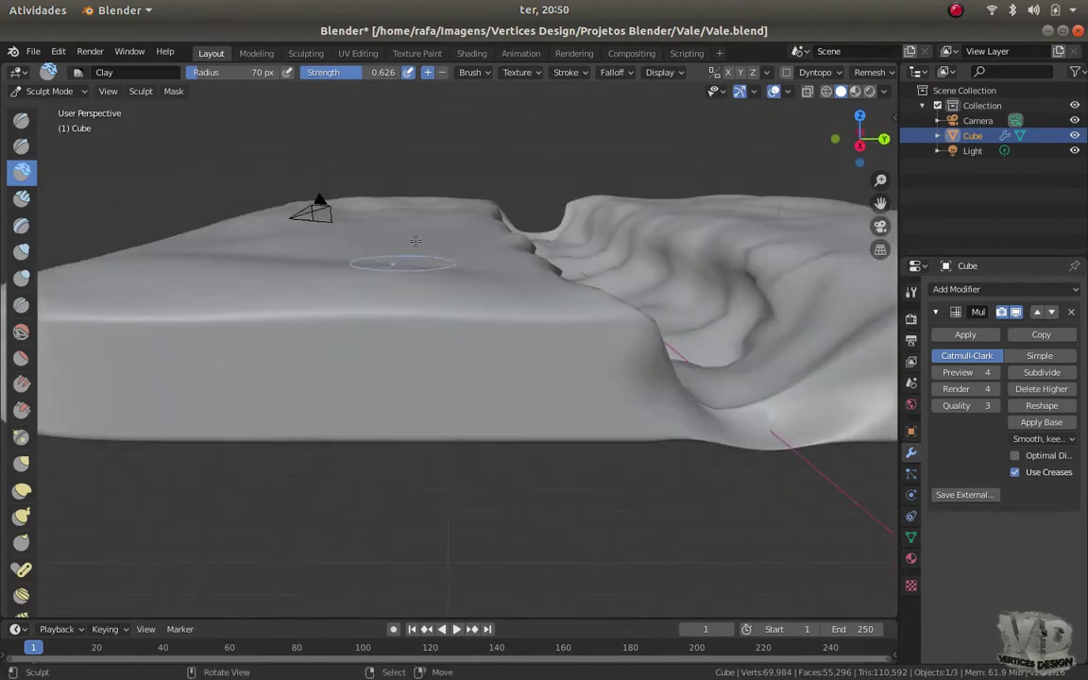
pyautogui.moveTo(402, 246)
pyautogui.mouseDown(button='middle')
pyautogui.moveTo(442, 359)
pyautogui.moveTo(431, 303)
pyautogui.moveTo(472, 265)
pyautogui.mouseUp(button='middle')
pyautogui.moveTo(614, 297)
pyautogui.mouseDown(button='middle')
pyautogui.moveTo(652, 272)
pyautogui.moveTo(350, 332)
pyautogui.moveTo(300, 387)
pyautogui.mouseUp(button='middle')
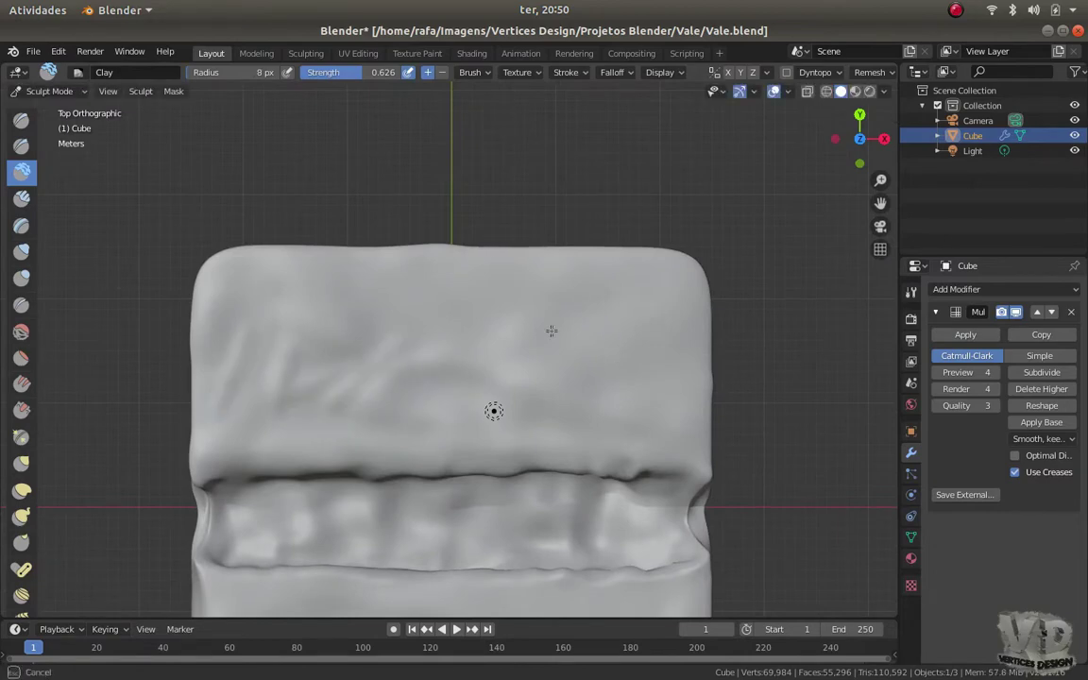
pyautogui.moveTo(493, 410)
pyautogui.mouseDown(button='middle')
pyautogui.moveTo(524, 487)
pyautogui.moveTo(643, 449)
pyautogui.moveTo(676, 424)
pyautogui.moveTo(776, 454)
pyautogui.moveTo(675, 417)
pyautogui.moveTo(722, 439)
pyautogui.mouseUp(button='middle')
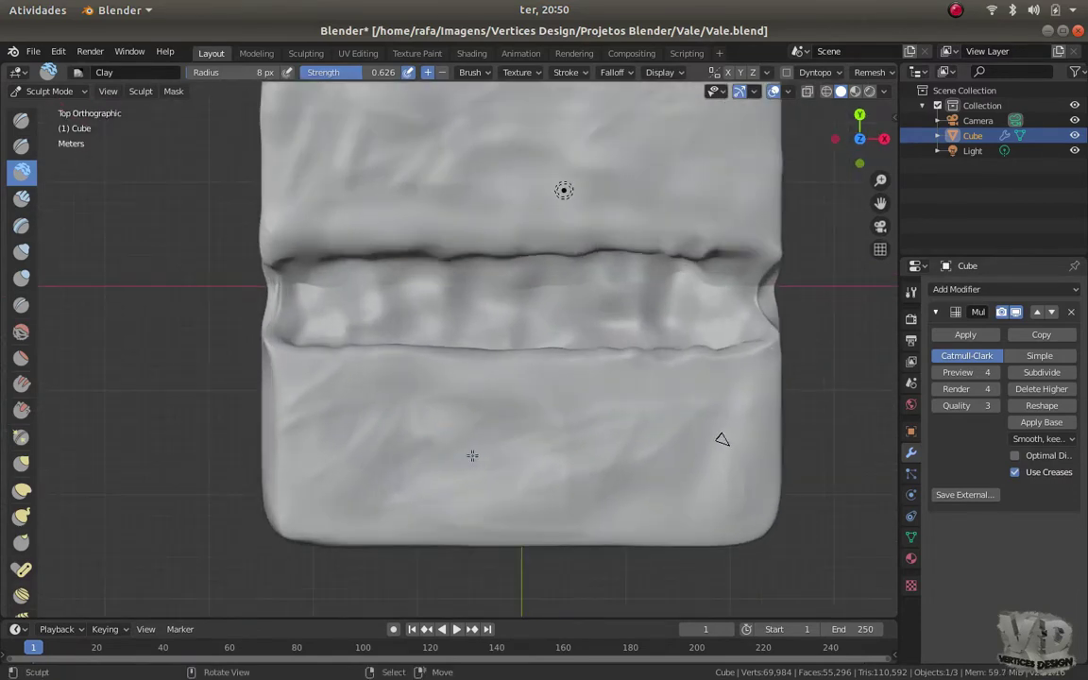
pyautogui.hotkey('shift', 's')
# Smooth the wrinkled banks with a 59 px Smooth brush
pyautogui.press('f')
pyautogui.click(438, 446)
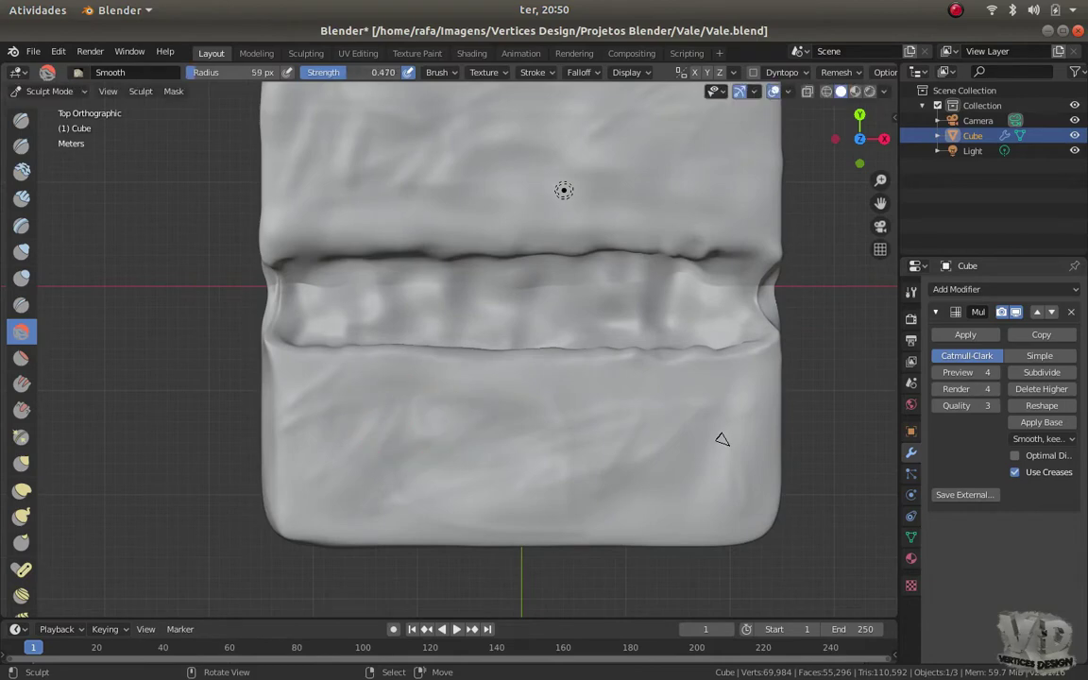
pyautogui.moveTo(686, 467)
pyautogui.mouseDown(button='middle')
pyautogui.moveTo(417, 336)
pyautogui.moveTo(563, 462)
pyautogui.mouseUp(button='middle')
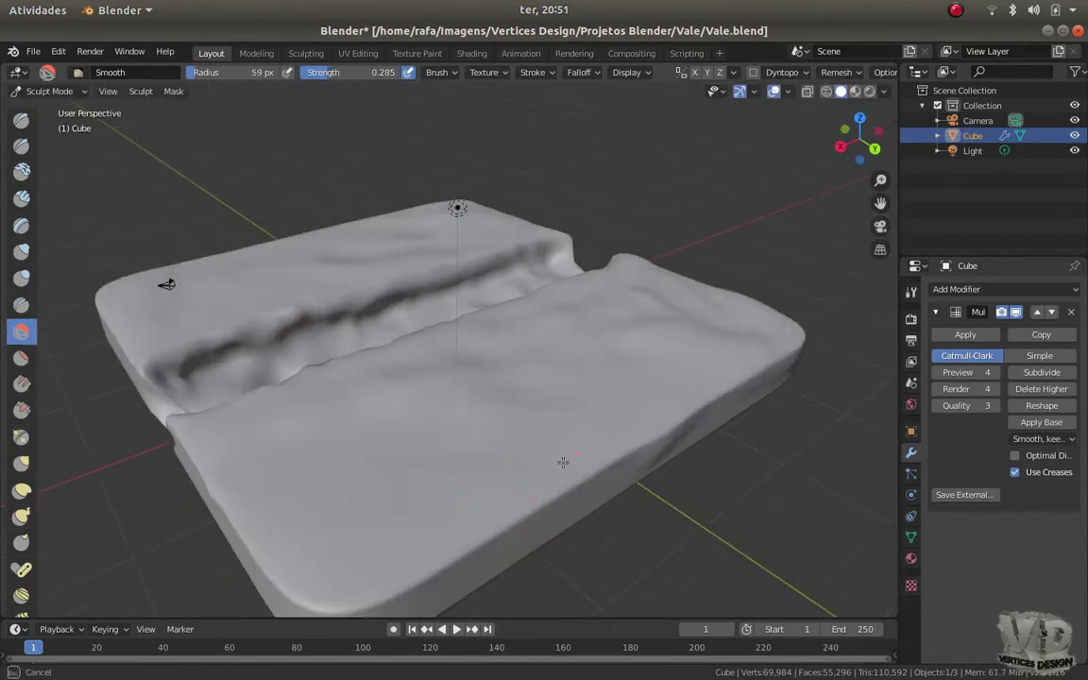
pyautogui.moveTo(519, 404)
pyautogui.mouseDown(button='middle')
pyautogui.moveTo(598, 395)
pyautogui.moveTo(637, 348)
pyautogui.moveTo(614, 368)
pyautogui.moveTo(328, 364)
pyautogui.mouseUp(button='middle')
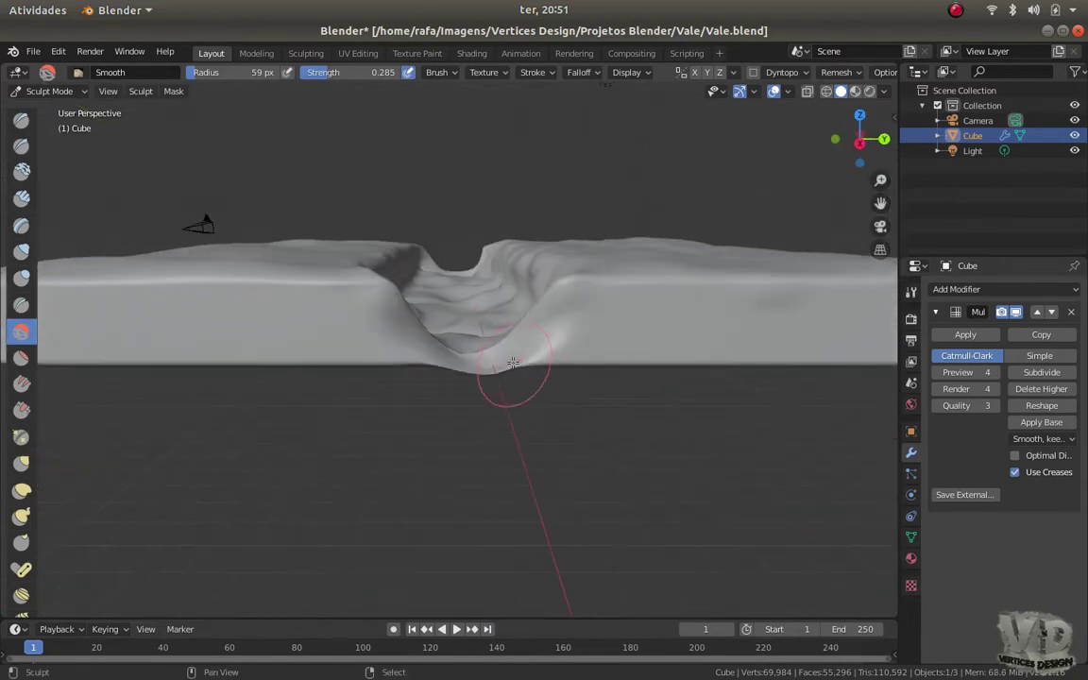
pyautogui.moveTo(530, 318)
pyautogui.mouseDown(button='middle')
pyautogui.moveTo(675, 405)
pyautogui.moveTo(709, 300)
pyautogui.mouseUp(button='middle')
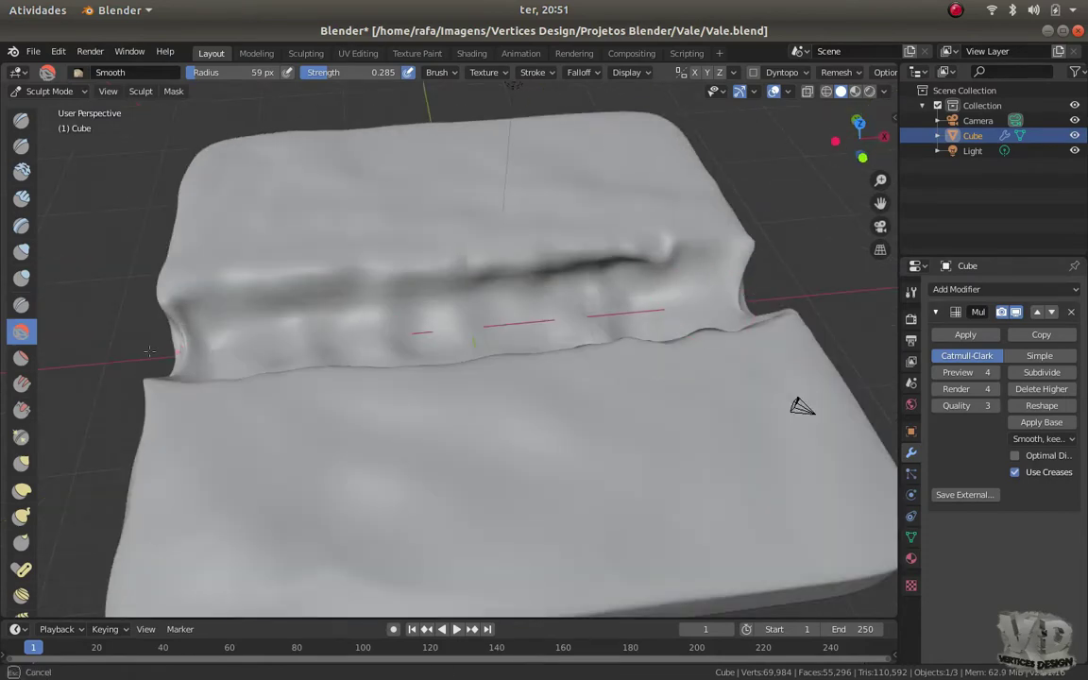
pyautogui.moveTo(149, 352); pyautogui.dragTo(417, 261, button='middle')
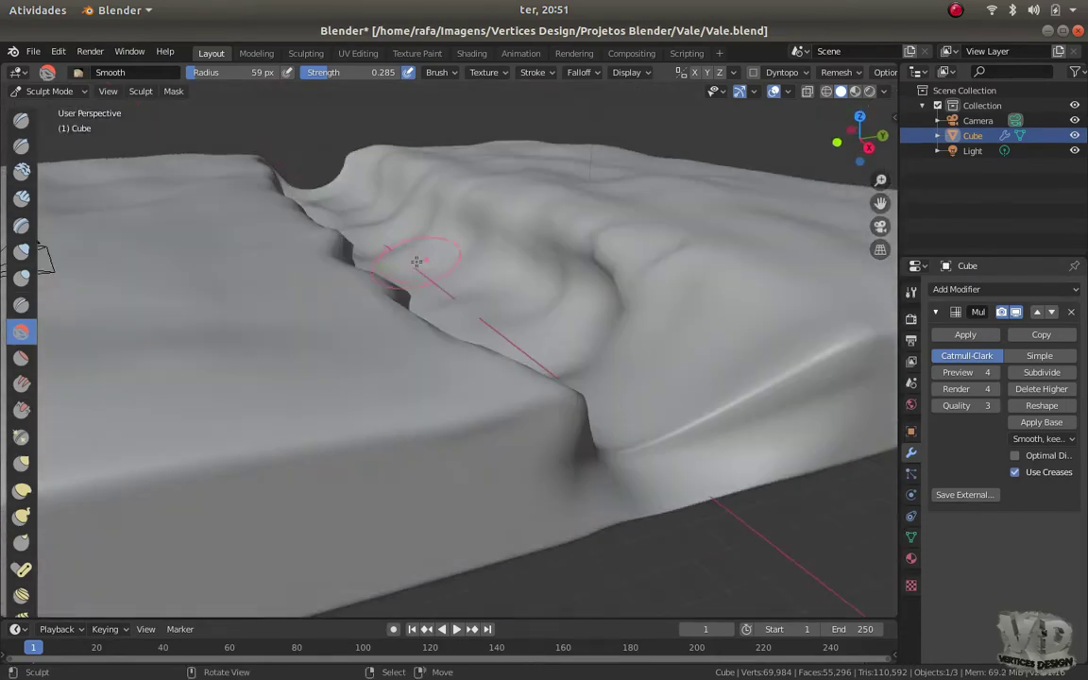
# Touch up the slab side with the Draw brush, then smooth the top surface again
pyautogui.press('x')
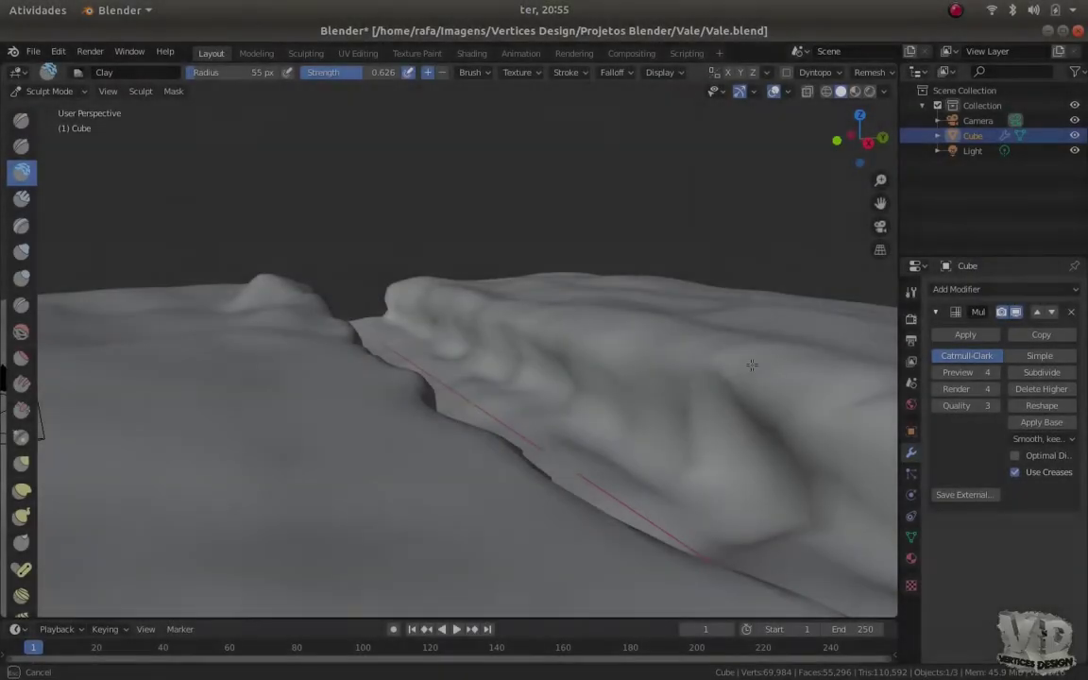
pyautogui.moveTo(713, 354)
pyautogui.mouseDown(button='middle')
pyautogui.moveTo(605, 297)
pyautogui.moveTo(682, 316)
pyautogui.mouseUp(button='middle')
pyautogui.hotkey('shift', 's')
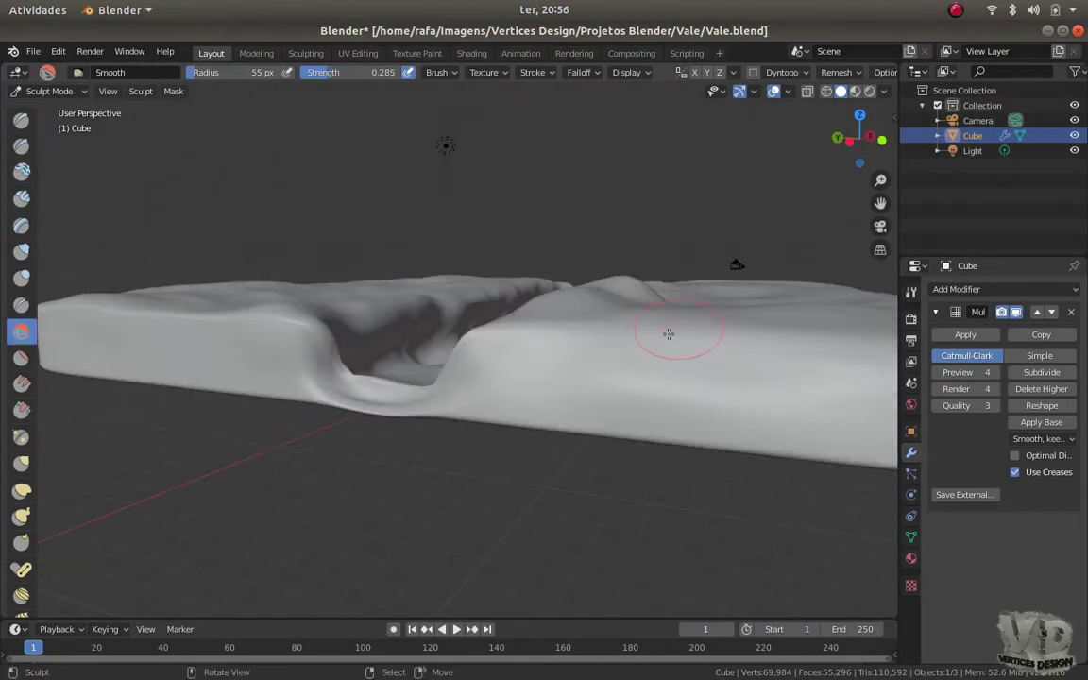
pyautogui.moveTo(571, 315); pyautogui.dragTo(572, 405, button='middle')
pyautogui.moveTo(706, 416); pyautogui.dragTo(544, 489, button='middle')
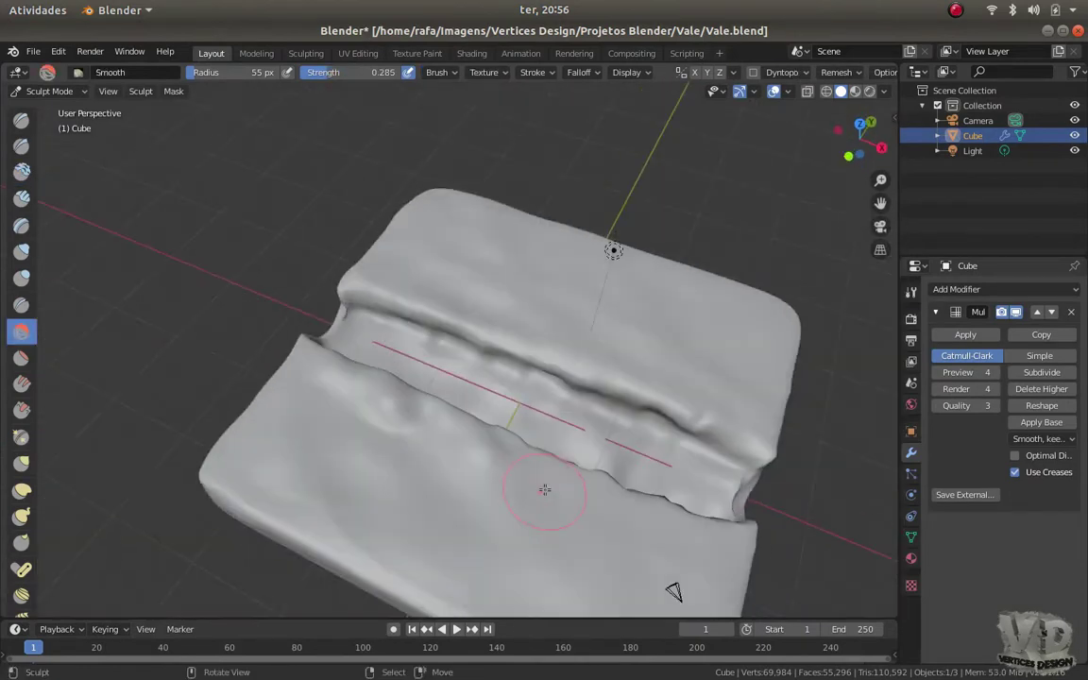
# Refine the terrain with Clay brush strokes and check it through the camera view
pyautogui.press('c')
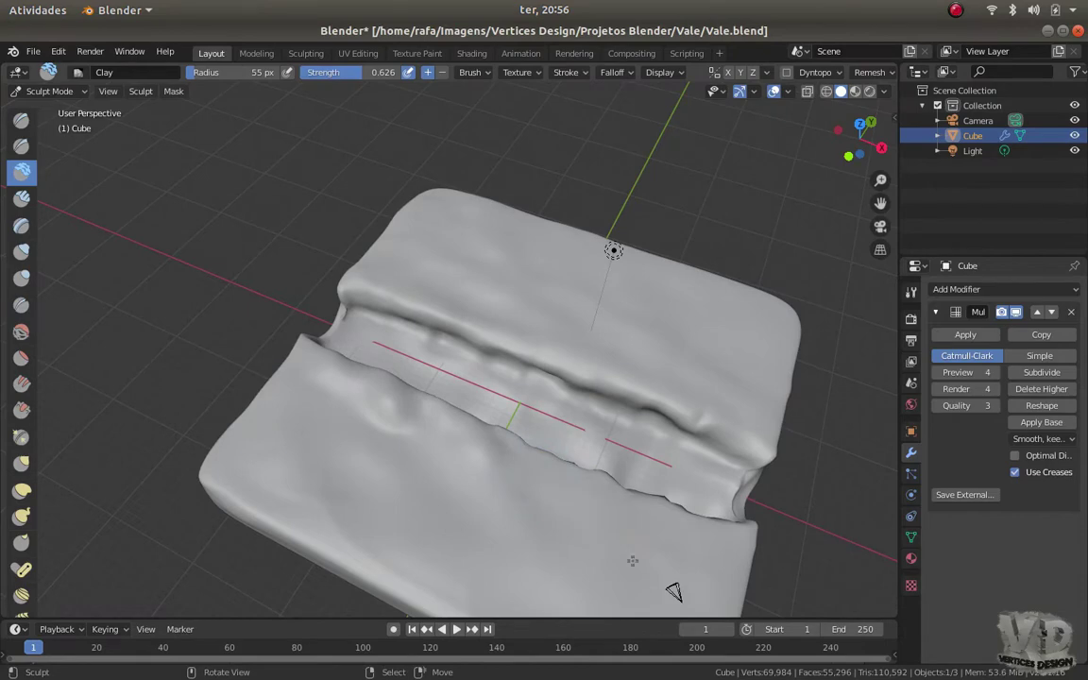
pyautogui.moveTo(632, 561); pyautogui.dragTo(392, 394, button='middle')
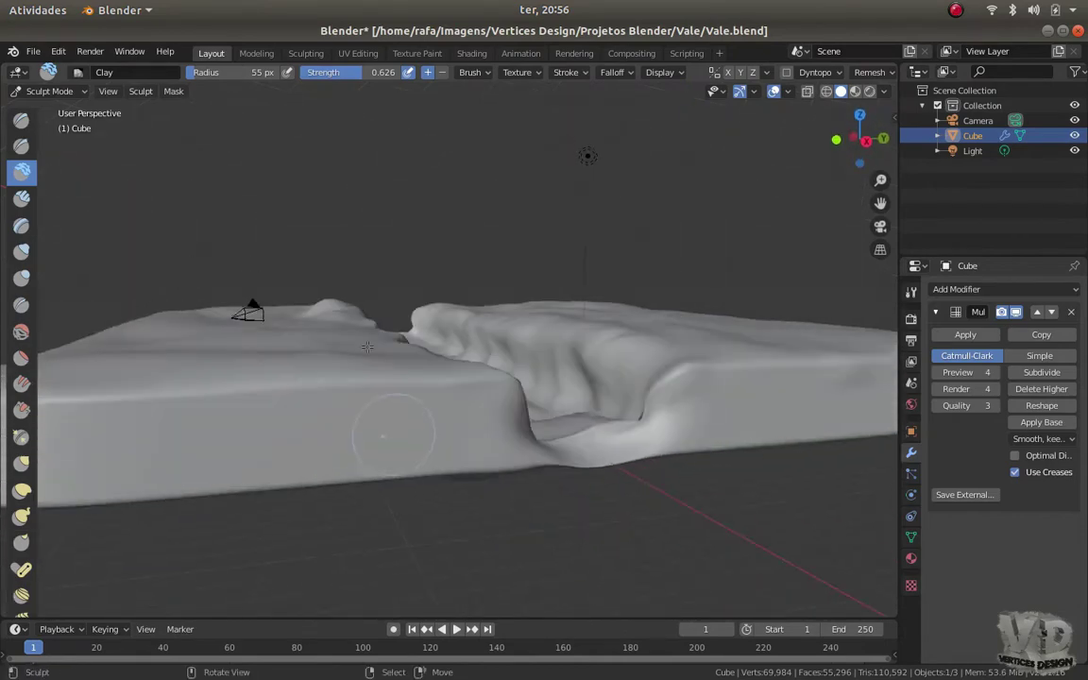
pyautogui.scroll(3, 458, 321)
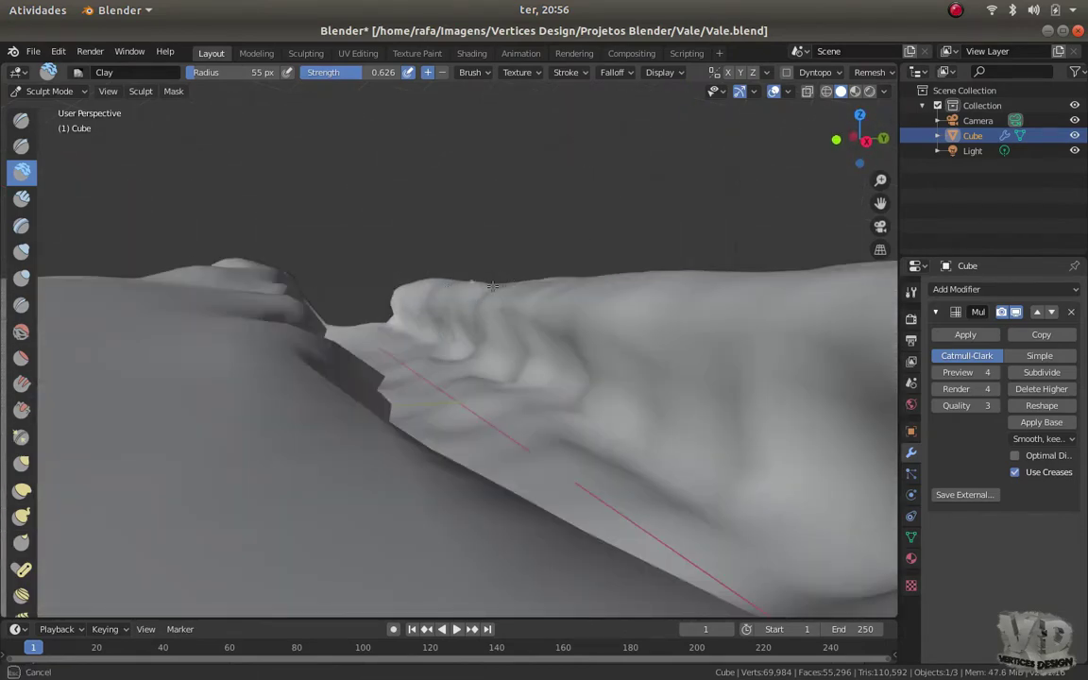
pyautogui.moveTo(470, 276); pyautogui.dragTo(522, 347, button='middle')
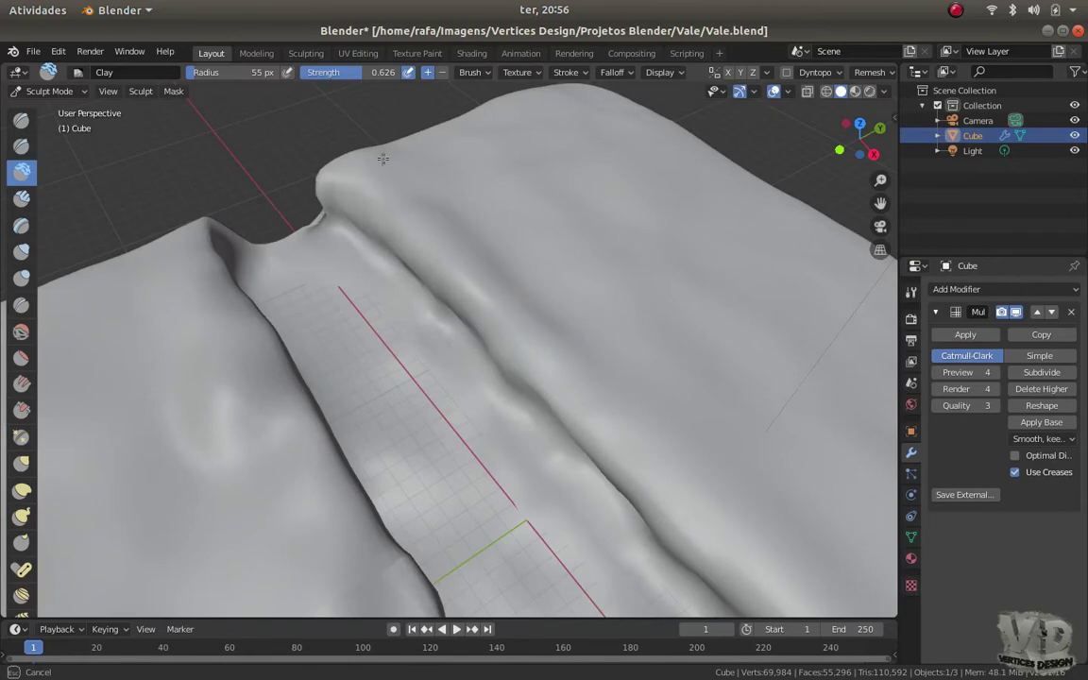
pyautogui.moveTo(383, 158); pyautogui.dragTo(189, 306, button='middle')
pyautogui.press('KP_0')
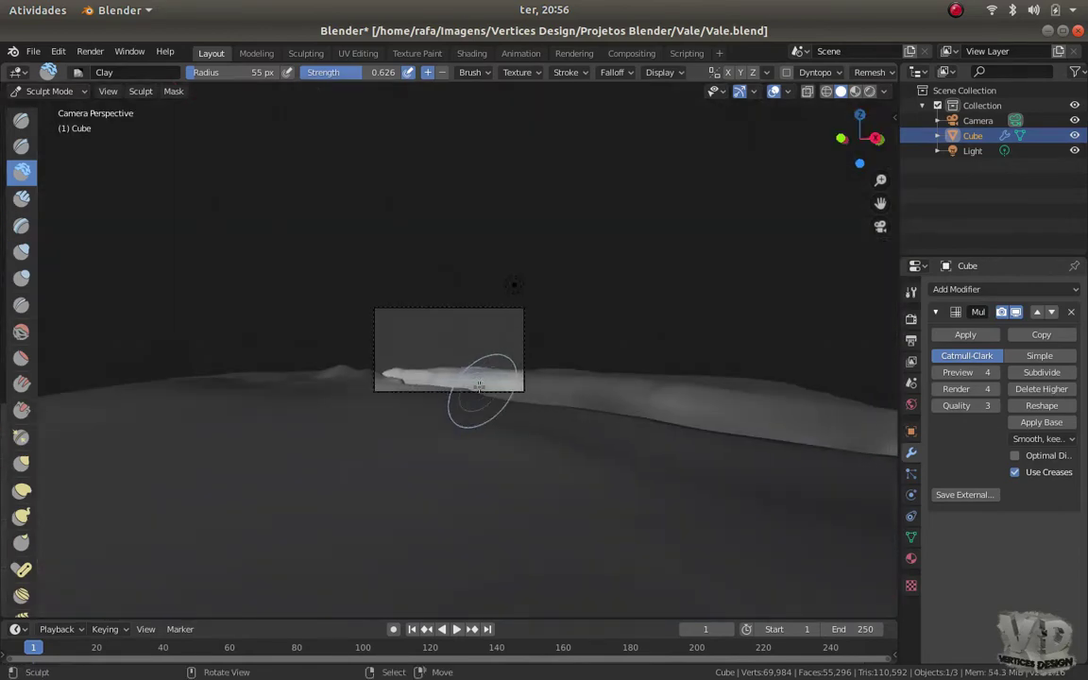
pyautogui.scroll(2, 479, 376)
pyautogui.moveTo(485, 369); pyautogui.dragTo(188, 303, button='middle')
pyautogui.click(56, 90)
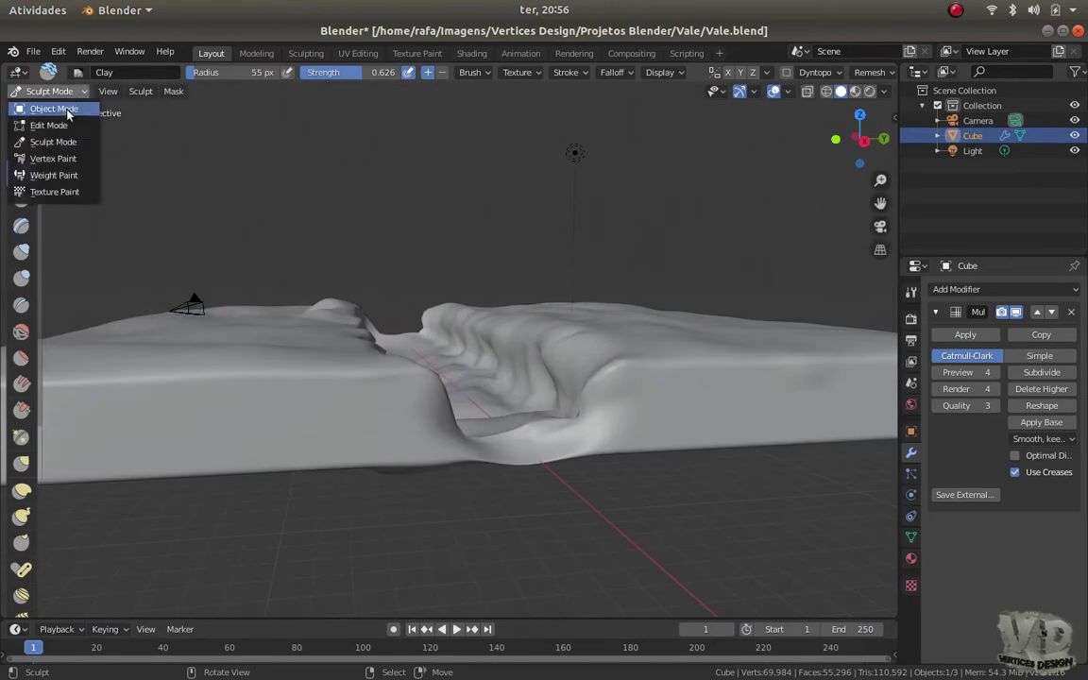
# Return the slab to Object Mode and save Vale.blend
pyautogui.press('Return')
pyautogui.moveTo(334, 356)
pyautogui.mouseDown(button='middle')
pyautogui.moveTo(127, 418)
pyautogui.moveTo(286, 394)
pyautogui.moveTo(268, 446)
pyautogui.mouseUp(button='middle')
pyautogui.hotkey('ctrl', 's')
# Select the camera and move it farther out in XY with its height locked
pyautogui.click(160, 453)
pyautogui.press('KP_7')
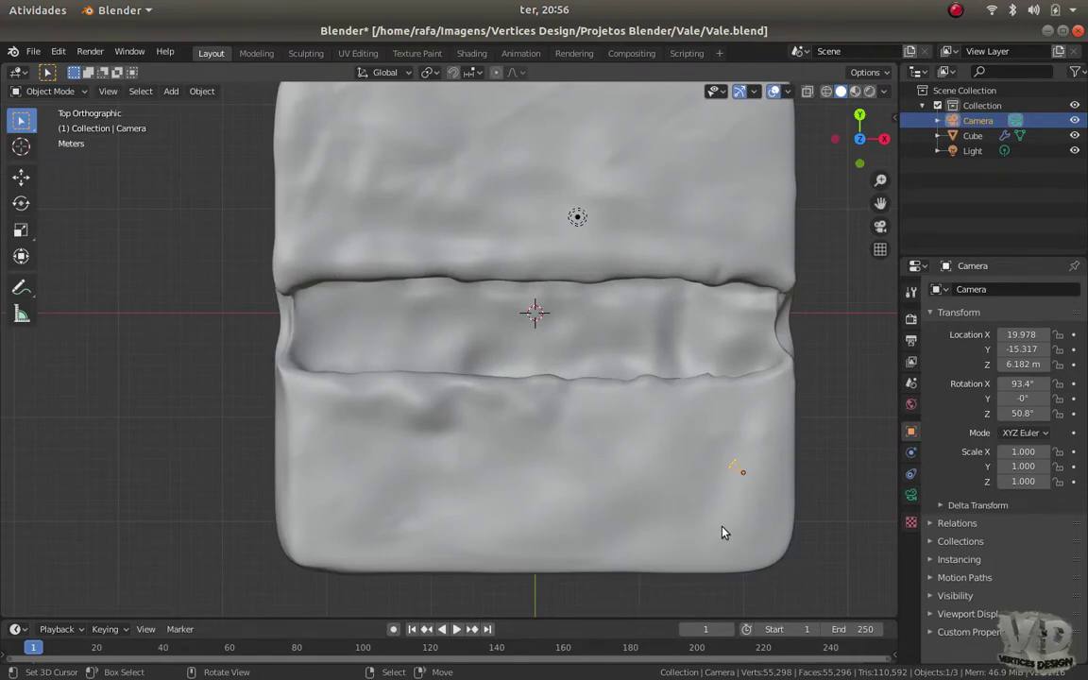
pyautogui.scroll(2, 651, 531)
pyautogui.keyDown('shift'); pyautogui.moveTo(650, 531); pyautogui.dragTo(553, 420, button='middle'); pyautogui.keyUp('shift')
pyautogui.press('g')
pyautogui.hotkey('shift', 'z')
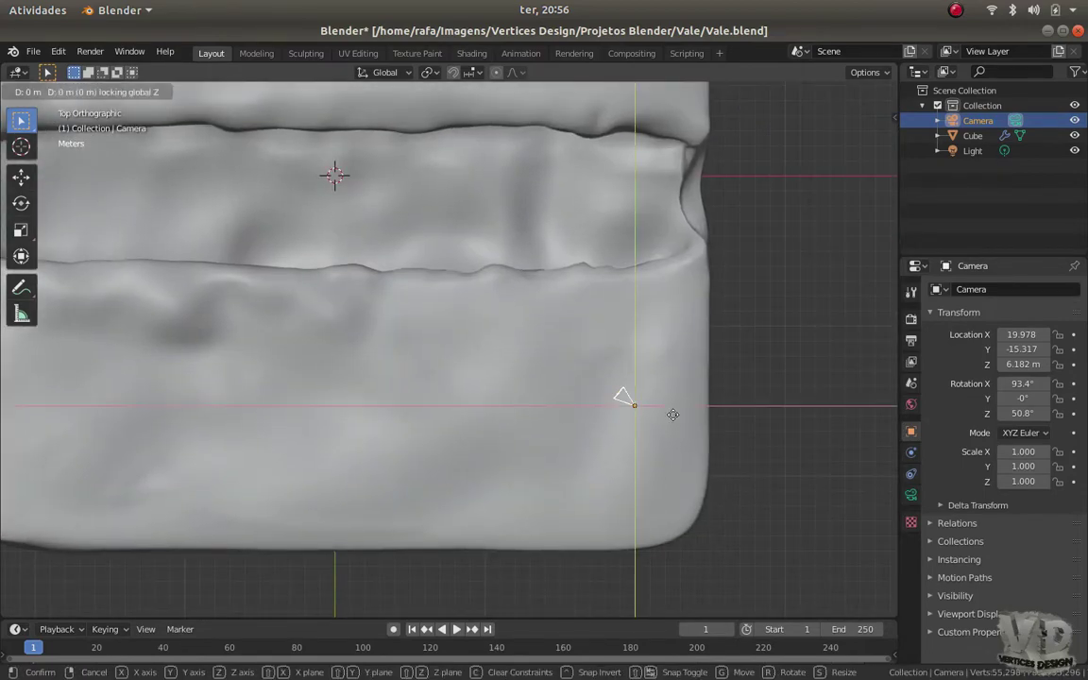
pyautogui.click(742, 486)
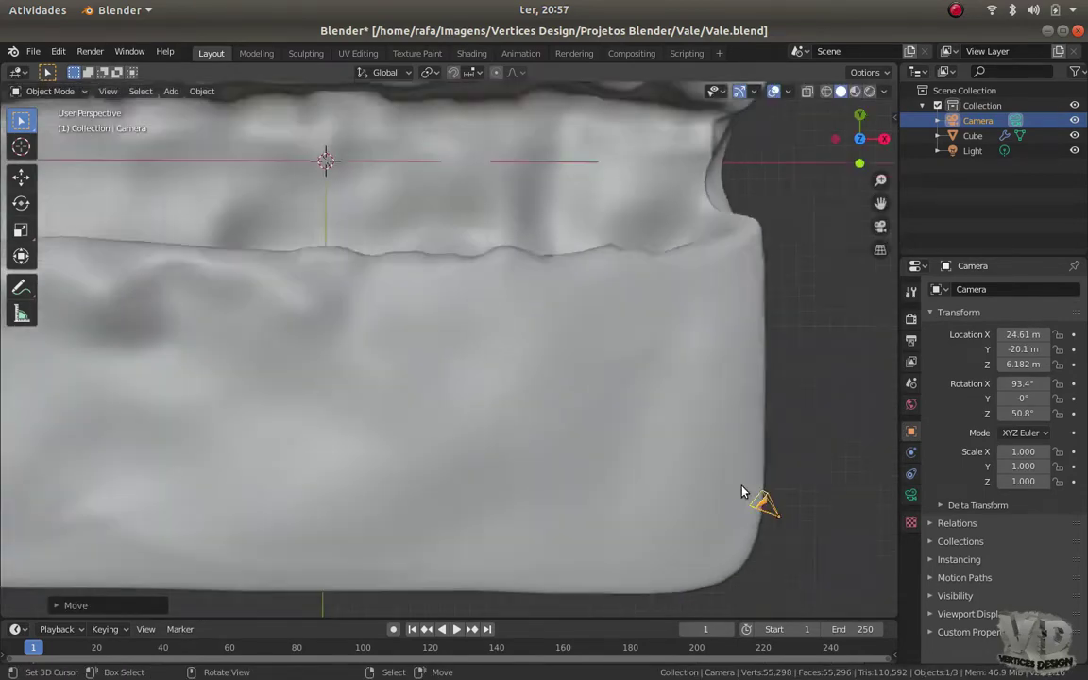
pyautogui.press('KP_0')
# Reposition the camera again from top view and recheck its framing
pyautogui.press('KP_7')
pyautogui.press('g')
pyautogui.click(739, 526)
pyautogui.press('KP_0')
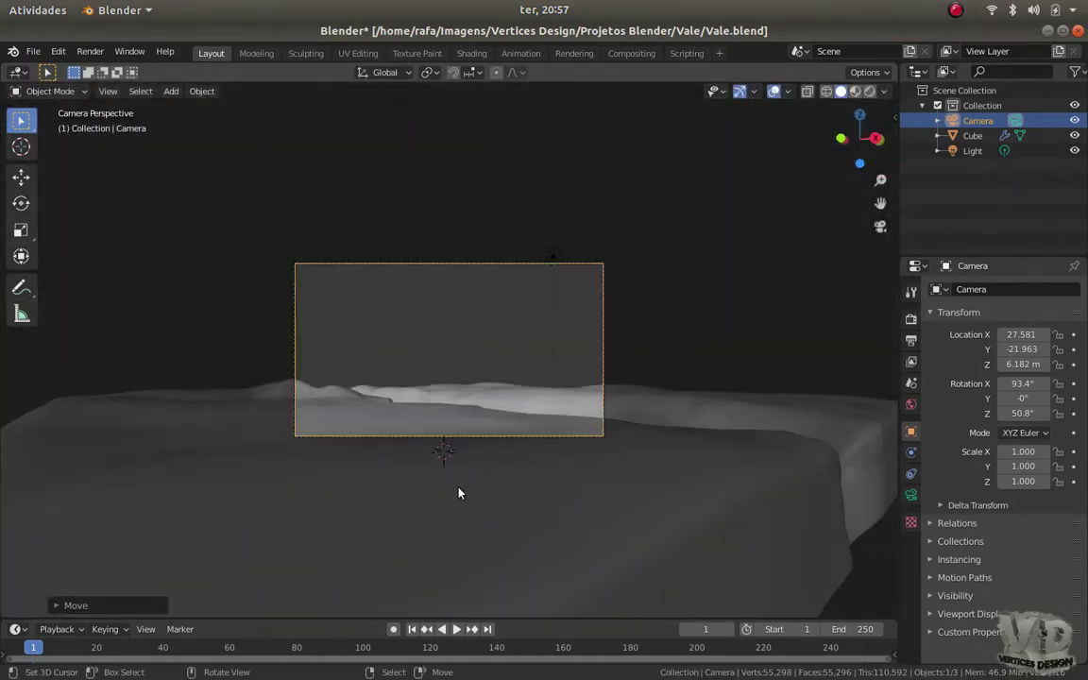
pyautogui.moveTo(409, 457)
pyautogui.mouseDown(button='middle')
pyautogui.moveTo(514, 471)
pyautogui.moveTo(529, 491)
pyautogui.mouseUp(button='middle')
# Lower the camera to about 5.07 m so it frames the terrain horizon
pyautogui.press('g')
pyautogui.press('z')
pyautogui.click(246, 406)
pyautogui.press('KP_0')
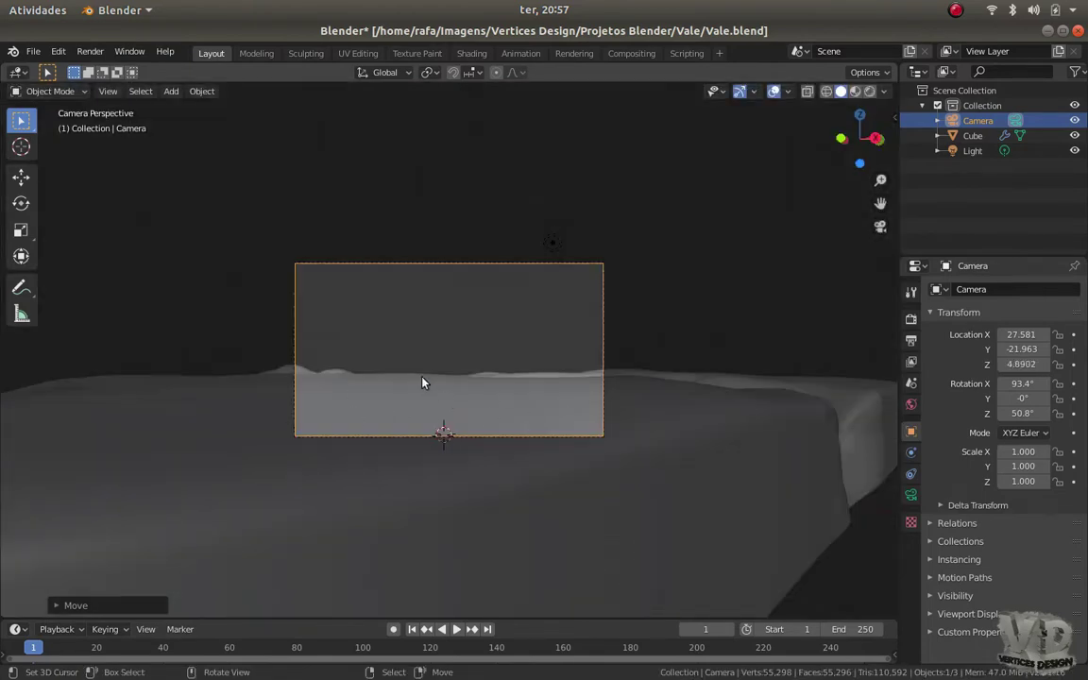
pyautogui.press('g')
pyautogui.press('z')
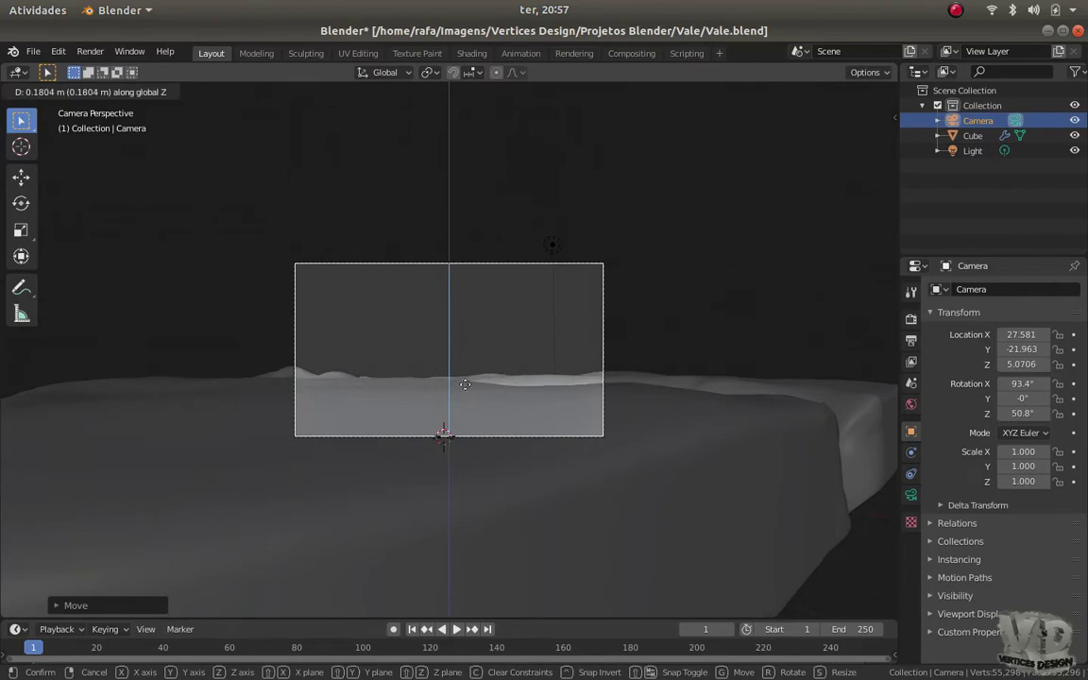
pyautogui.click(510, 387)
pyautogui.moveTo(671, 443)
pyautogui.mouseDown(button='middle')
pyautogui.moveTo(449, 442)
pyautogui.moveTo(518, 379)
pyautogui.moveTo(643, 388)
pyautogui.moveTo(669, 354)
pyautogui.moveTo(242, 328)
pyautogui.moveTo(240, 386)
pyautogui.mouseUp(button='middle')
pyautogui.click(517, 379)
# Put the terrain slab in Sculpt Mode and refine the valley channel, checking it from above and the side
pyautogui.click(50, 91)
pyautogui.press('Return')
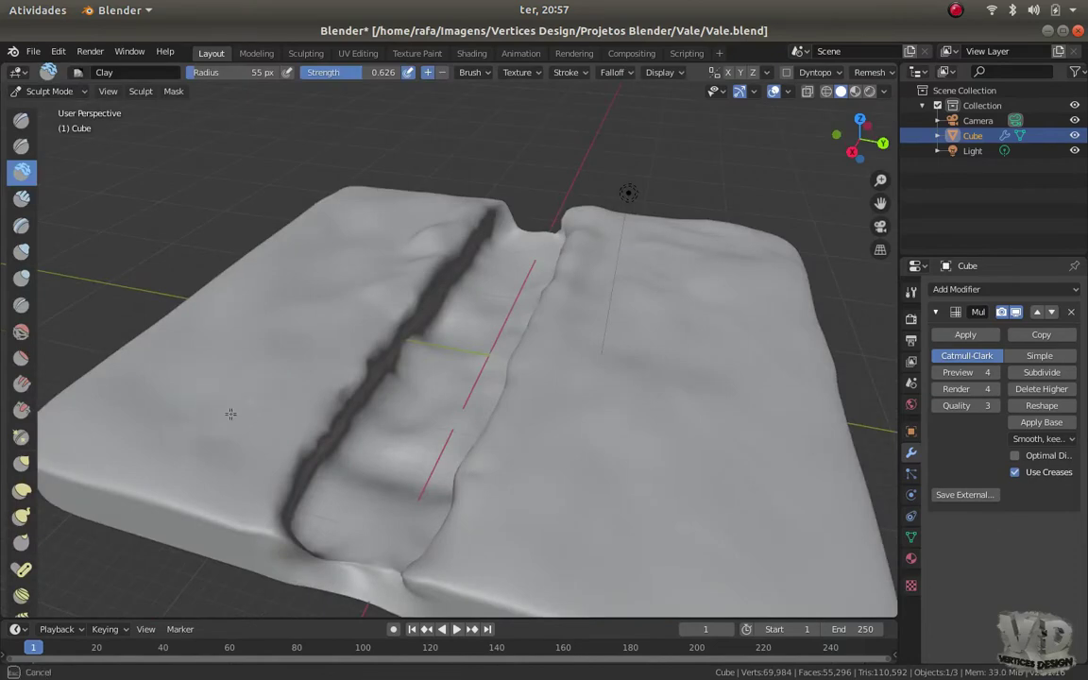
pyautogui.press('KP_7')
pyautogui.scroll(-2, 535, 459)
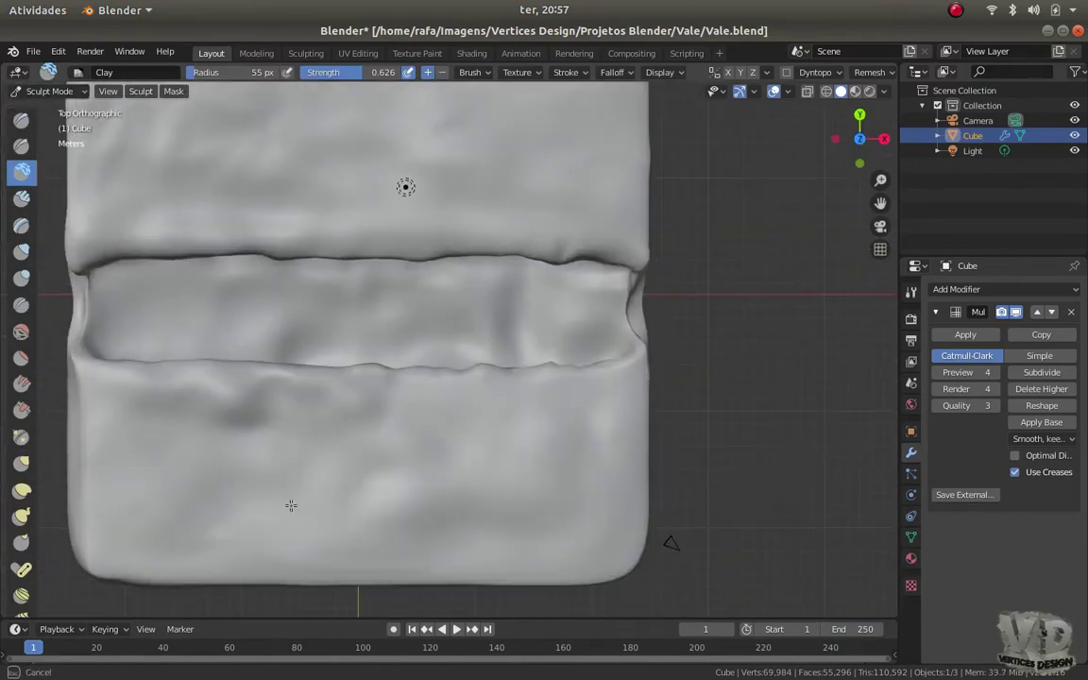
pyautogui.scroll(-2, 607, 384)
pyautogui.scroll(1, 607, 384)
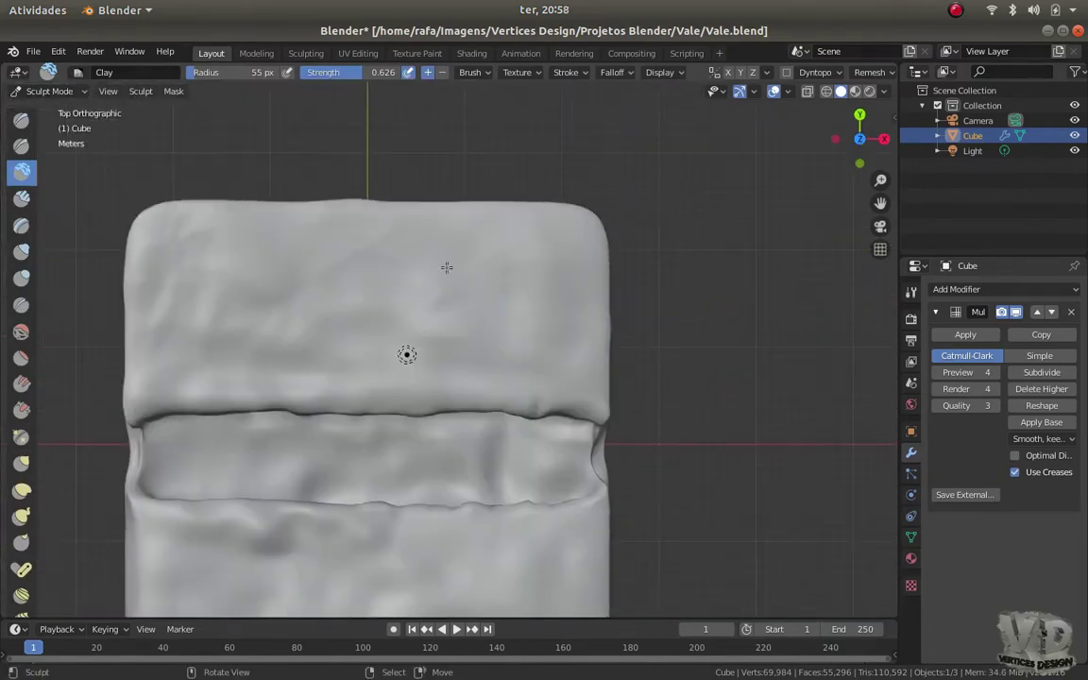
pyautogui.moveTo(608, 383); pyautogui.dragTo(238, 392, button='middle')
pyautogui.scroll(2, 238, 391)
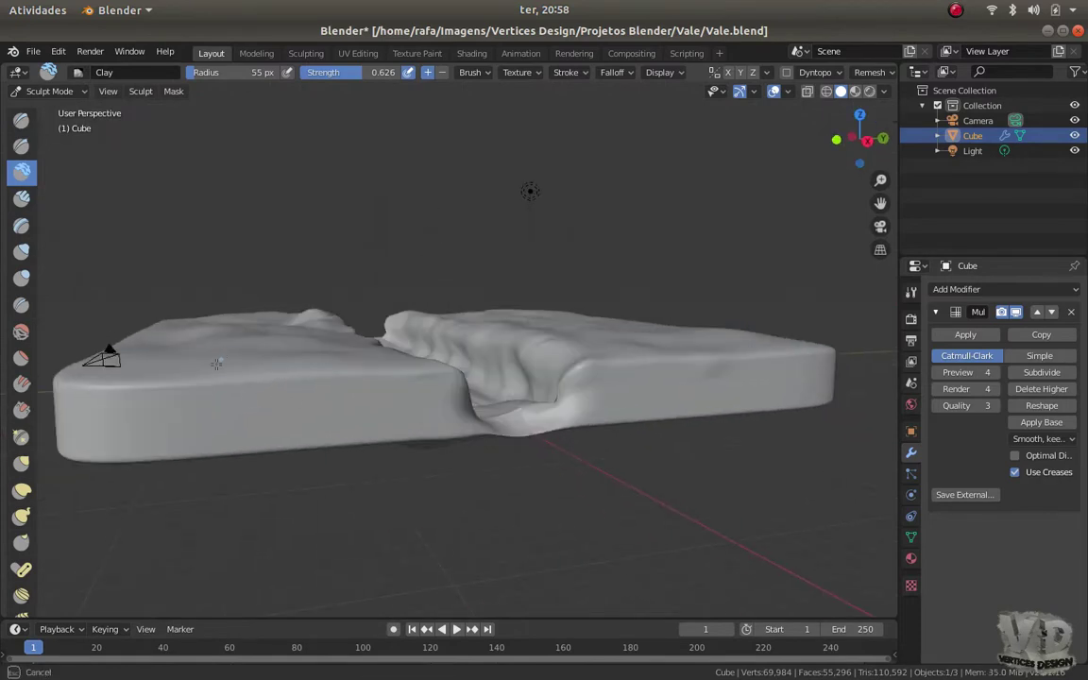
pyautogui.moveTo(308, 341)
pyautogui.mouseDown(button='middle')
pyautogui.moveTo(461, 153)
pyautogui.moveTo(427, 252)
pyautogui.moveTo(433, 187)
pyautogui.moveTo(696, 267)
pyautogui.mouseUp(button='middle')
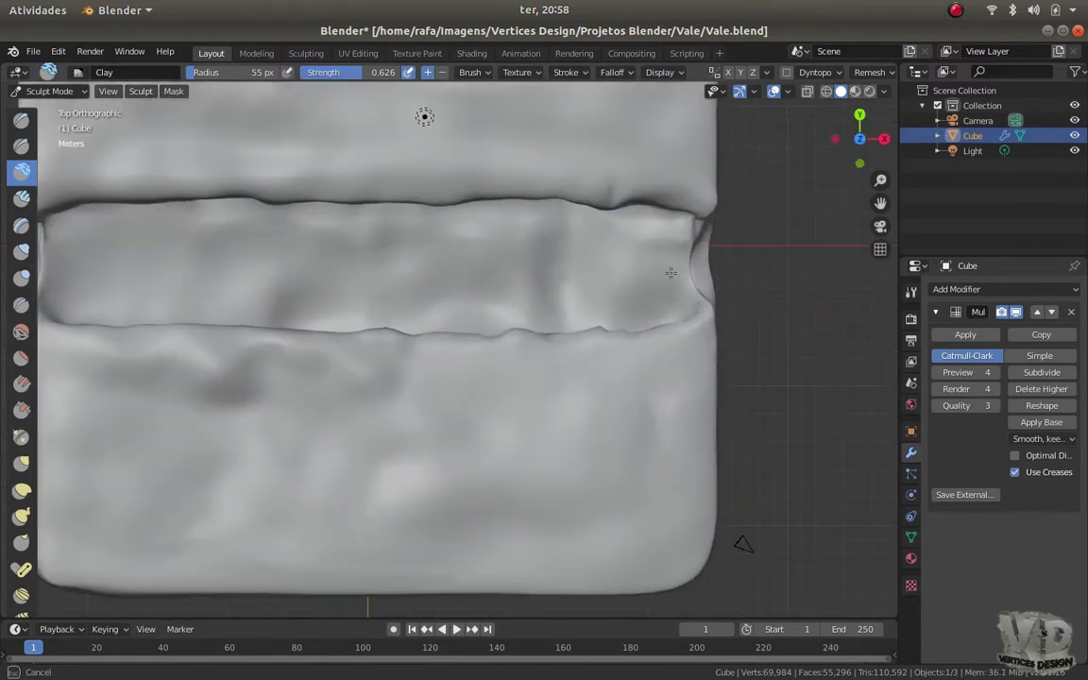
pyautogui.moveTo(614, 255)
pyautogui.mouseDown(button='middle')
pyautogui.moveTo(603, 452)
pyautogui.moveTo(574, 485)
pyautogui.moveTo(439, 433)
pyautogui.moveTo(543, 408)
pyautogui.mouseUp(button='middle')
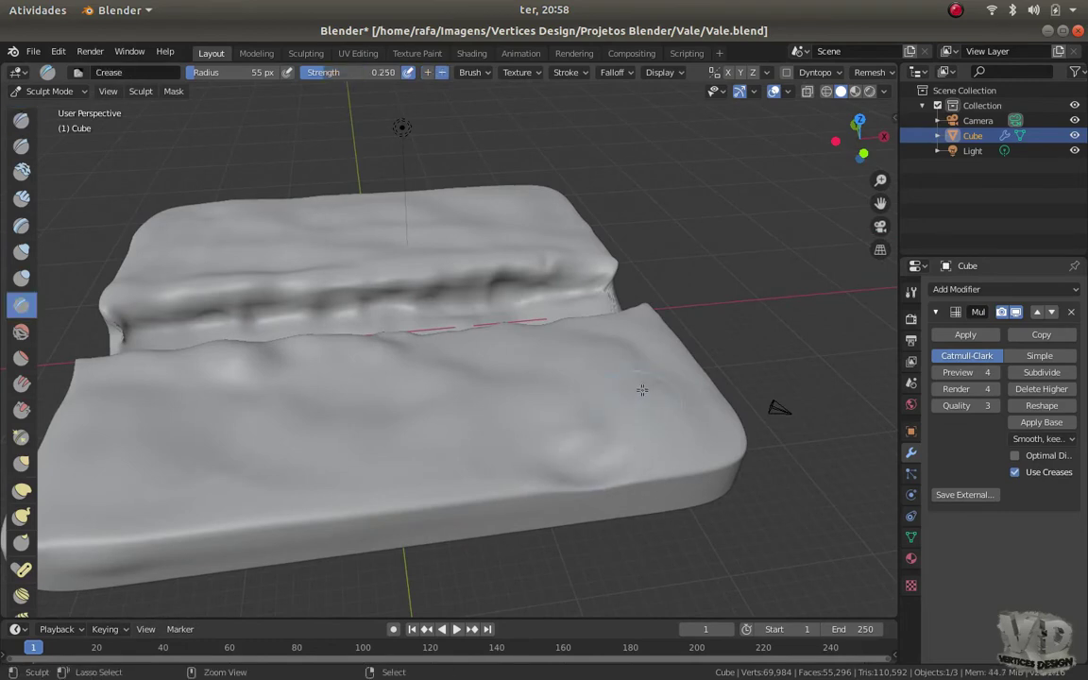
pyautogui.moveTo(717, 442); pyautogui.dragTo(493, 444, button='middle')
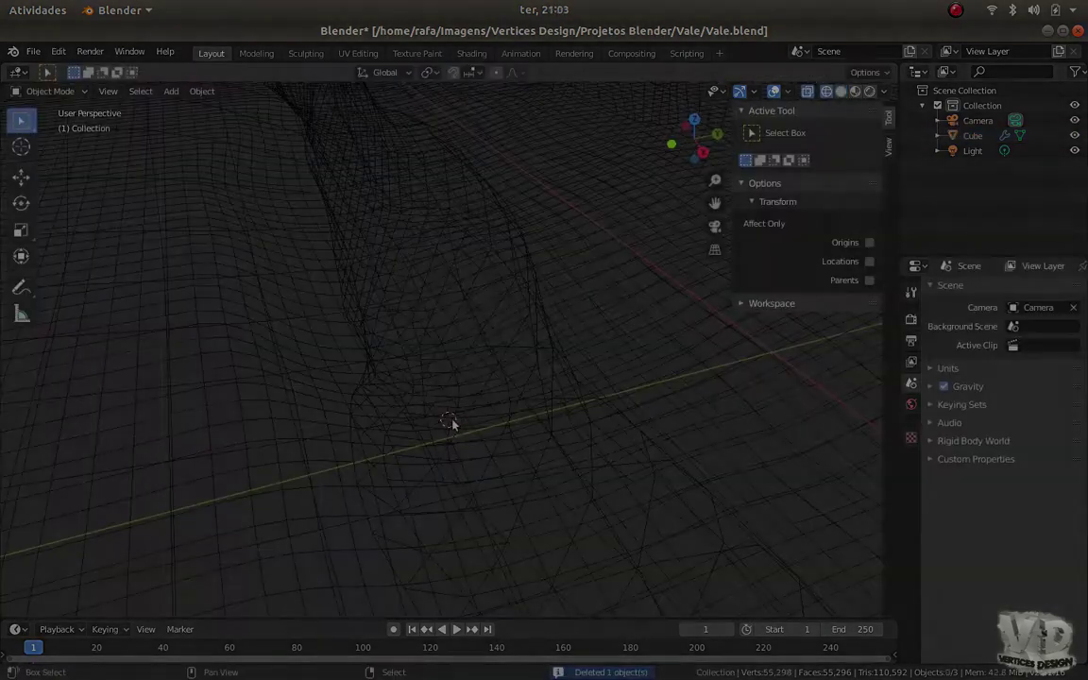
# Add a 16-vertex cylinder sized 0.3 × 0.3 × 1 m
pyautogui.click(517, 461)
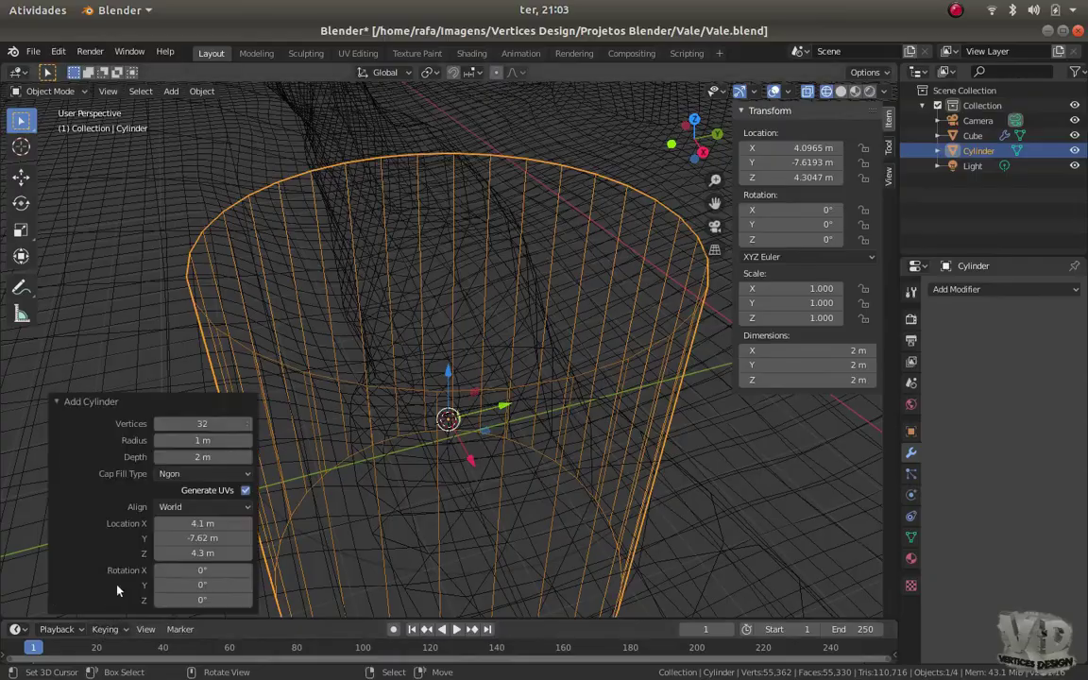
pyautogui.write('16')
pyautogui.press('Return')
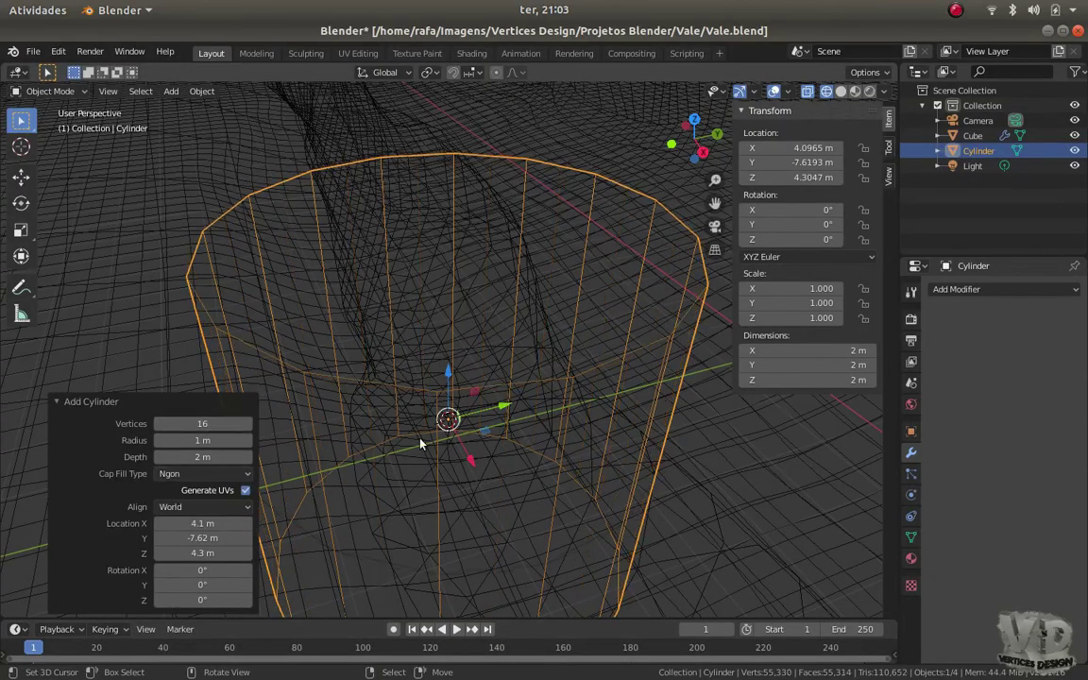
pyautogui.hotkey('shift', 'z')
pyautogui.scroll(-4, 321, 444)
pyautogui.keyDown('shift'); pyautogui.scroll(-1, 272, 444); pyautogui.keyUp('shift')
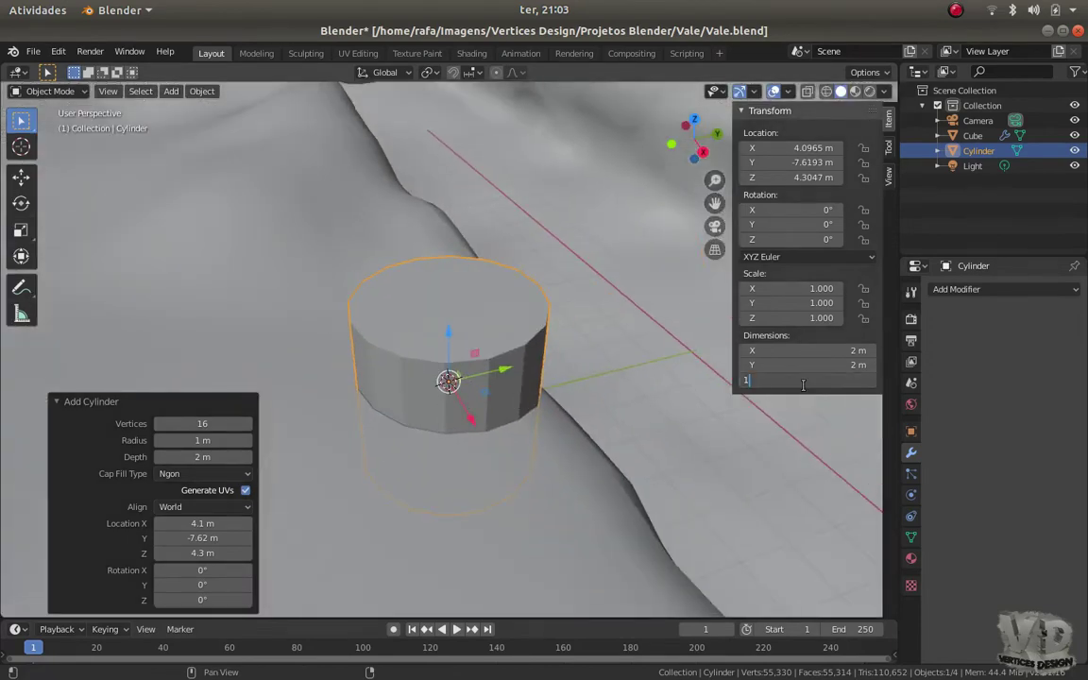
pyautogui.press('Return')
pyautogui.press('Return')
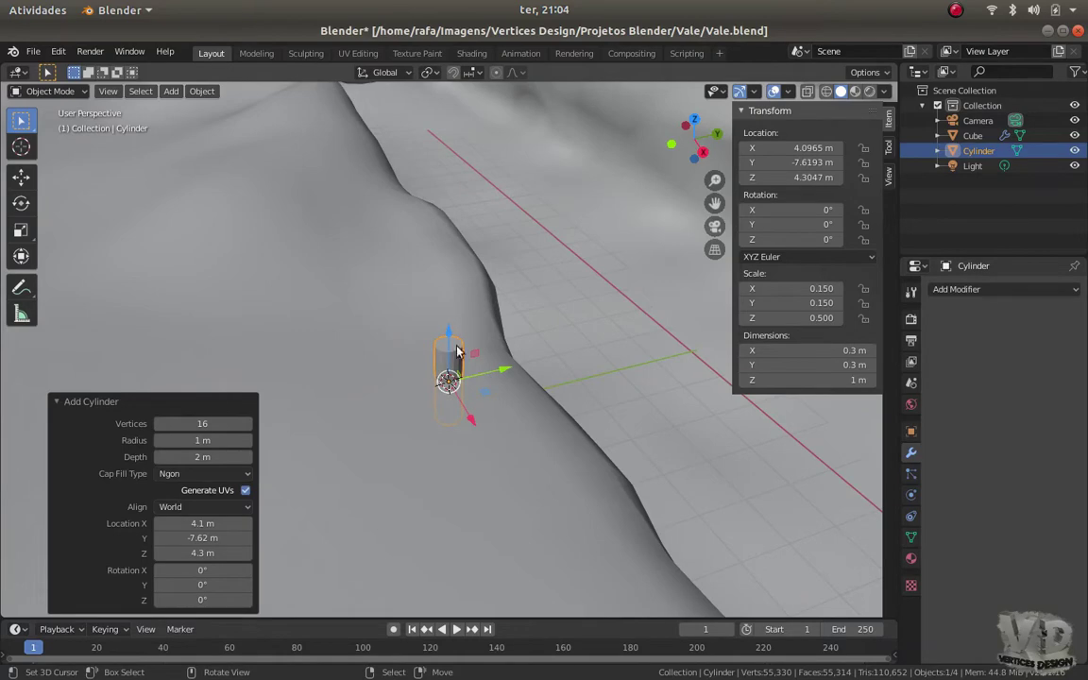
# Raise the cylinder onto the valley slope at about 4.81 m
pyautogui.moveTo(457, 351); pyautogui.dragTo(453, 304)
pyautogui.click(88, 517)
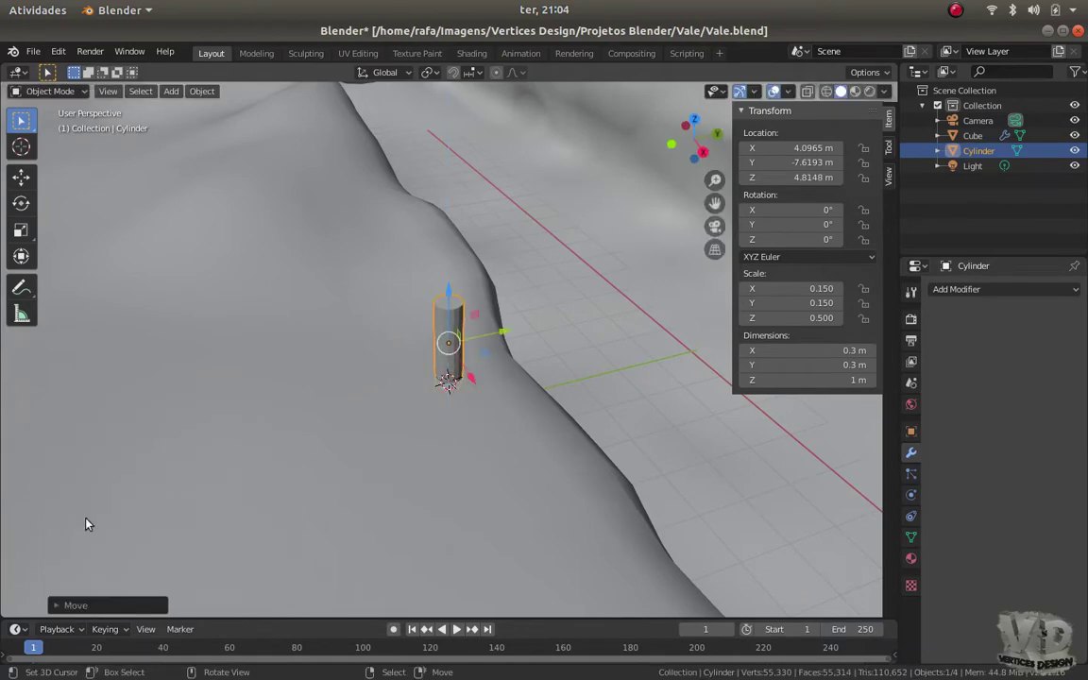
pyautogui.scroll(3, 466, 433)
pyautogui.moveTo(466, 432)
pyautogui.mouseDown(button='middle')
pyautogui.moveTo(410, 435)
pyautogui.moveTo(365, 512)
pyautogui.moveTo(483, 430)
pyautogui.moveTo(401, 353)
pyautogui.moveTo(435, 375)
pyautogui.mouseUp(button='middle')
pyautogui.scroll(3, 370, 497)
pyautogui.scroll(-2, 510, 443)
# Inspect the cylinder's mesh in Edit Mode, then switch to face select with nothing selected
pyautogui.press('Tab')
pyautogui.press('Tab')
pyautogui.scroll(-1, 445, 400)
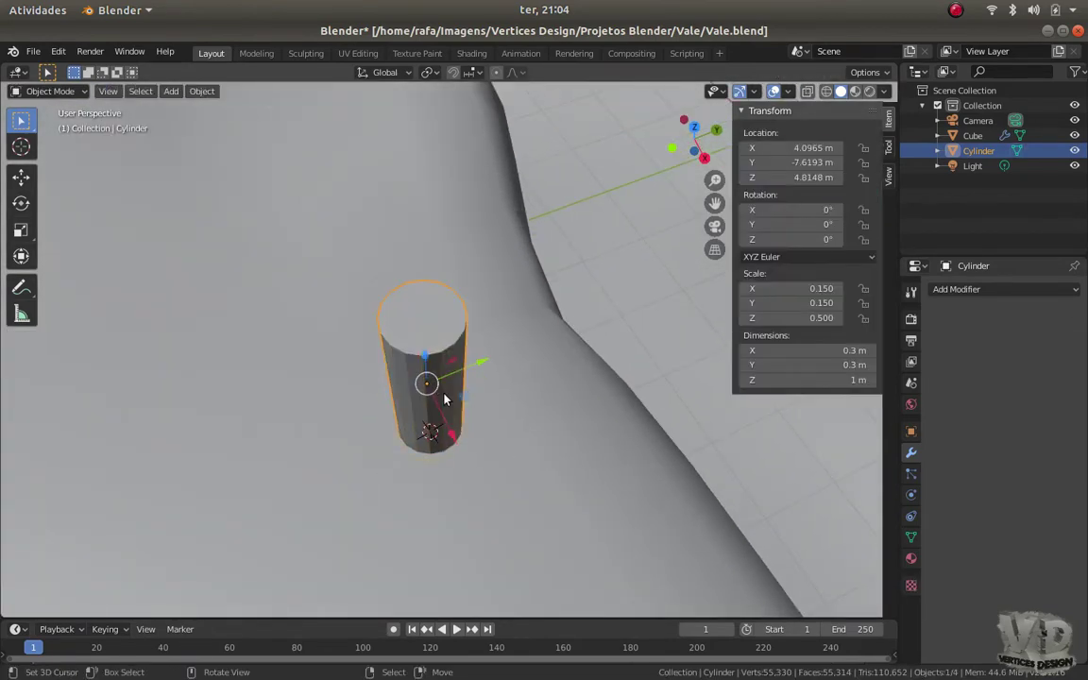
pyautogui.moveTo(445, 399)
pyautogui.mouseDown(button='middle')
pyautogui.moveTo(456, 327)
pyautogui.moveTo(413, 344)
pyautogui.moveTo(413, 311)
pyautogui.mouseUp(button='middle')
pyautogui.scroll(2, 456, 327)
pyautogui.press('Tab')
pyautogui.press('3')
pyautogui.hotkey('alt', 'a')
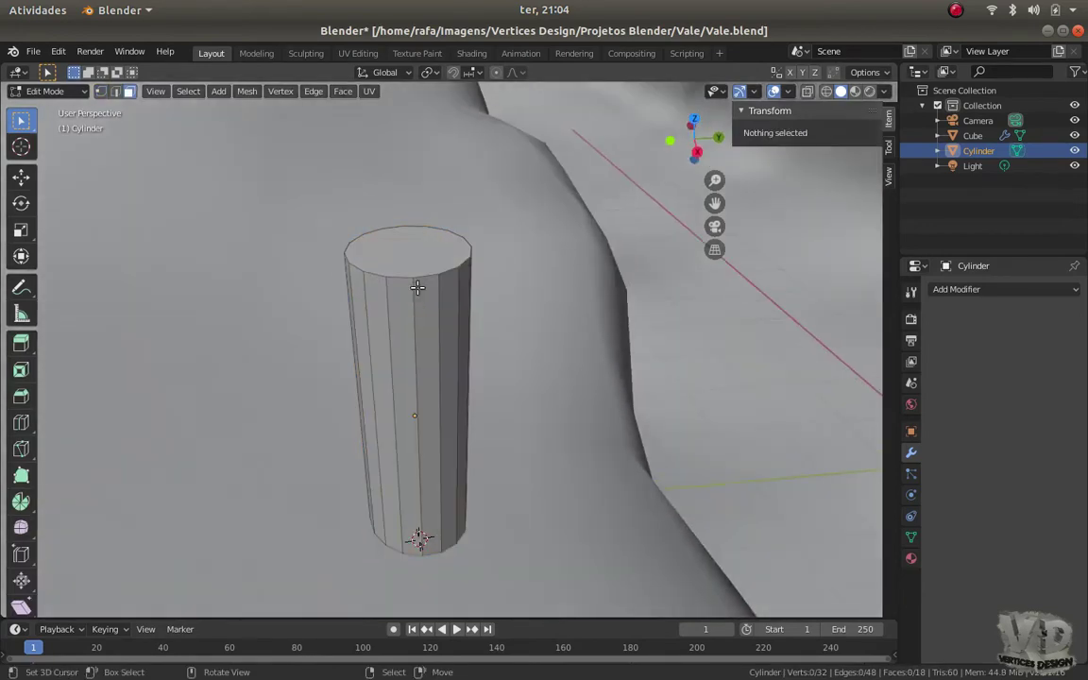
# Mark seams along one vertical edge and the rim edge loop of the cylinder
pyautogui.click(413, 309)
pyautogui.hotkey('alt', 'a')
pyautogui.hotkey('ctrl', 'Tab')
pyautogui.click(349, 294)
pyautogui.keyDown('alt'); pyautogui.click(412, 321); pyautogui.keyUp('alt')
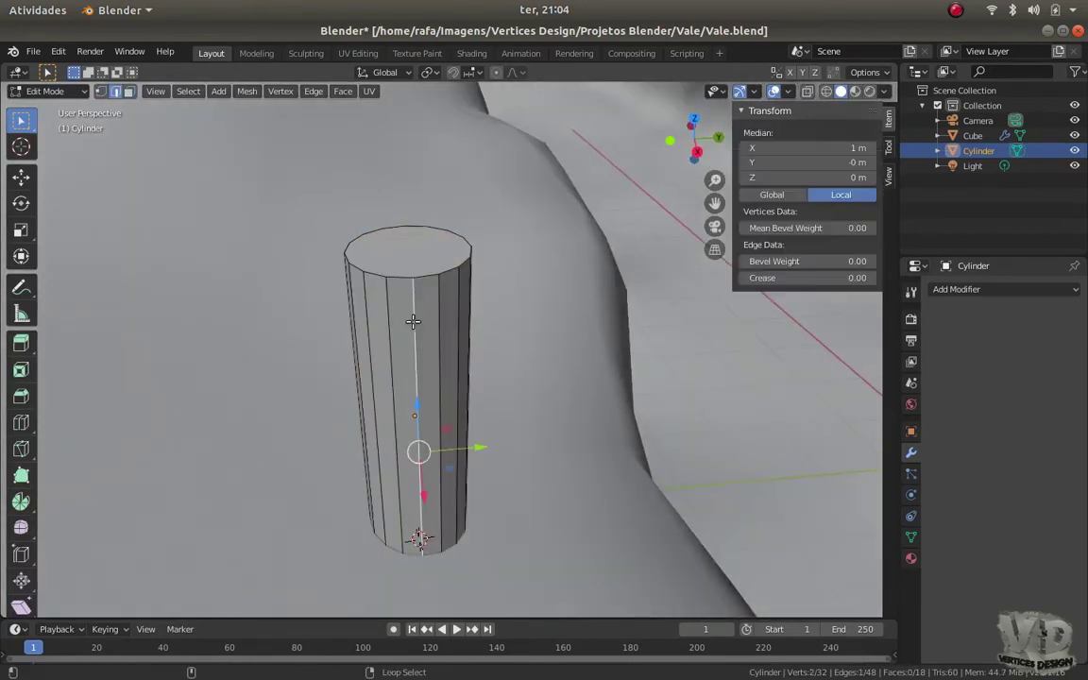
pyautogui.moveTo(439, 508); pyautogui.dragTo(444, 454, button='middle')
pyautogui.hotkey('shift', 'z')
pyautogui.keyDown('alt'); pyautogui.keyDown('shift'); pyautogui.click(420, 543); pyautogui.keyUp('shift'); pyautogui.keyUp('alt')
pyautogui.moveTo(420, 543); pyautogui.dragTo(454, 508, button='middle')
pyautogui.hotkey('ctrl', 'e')
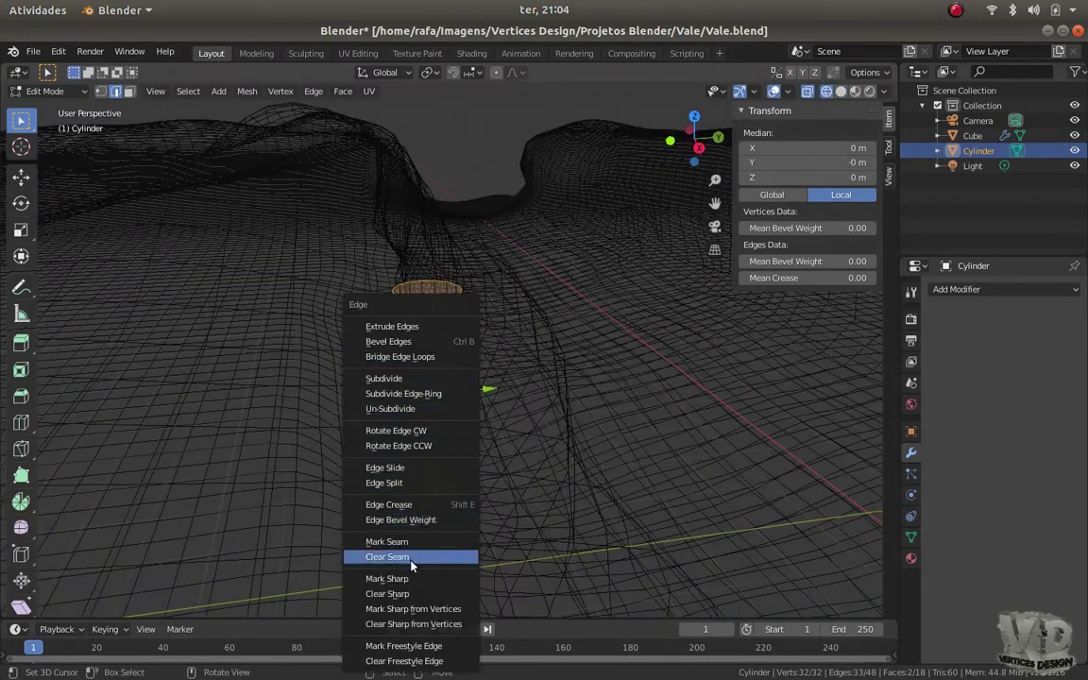
pyautogui.click(387, 541)
# UV-unwrap the whole cylinder along its seams and bring up the Add Modifier list
pyautogui.press('Tab')
pyautogui.press('Tab')
pyautogui.hotkey('shift', 'z')
pyautogui.press('a')
pyautogui.press('u')
pyautogui.click(359, 364)
pyautogui.press('Tab')
pyautogui.moveTo(424, 406); pyautogui.dragTo(627, 331, button='middle')
pyautogui.click(1004, 289)
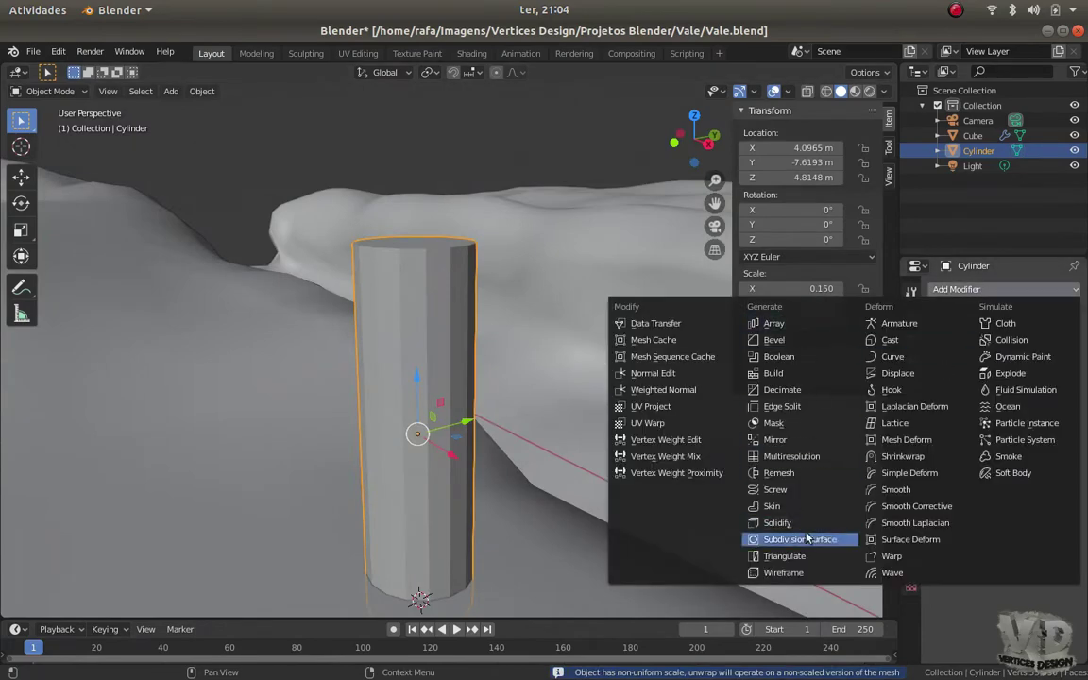
# Apply the cylinder's scale and add a Displace modifier with a new texture
pyautogui.hotkey('ctrl', 'a')
pyautogui.click(477, 473)
pyautogui.click(1004, 289)
pyautogui.click(939, 373)
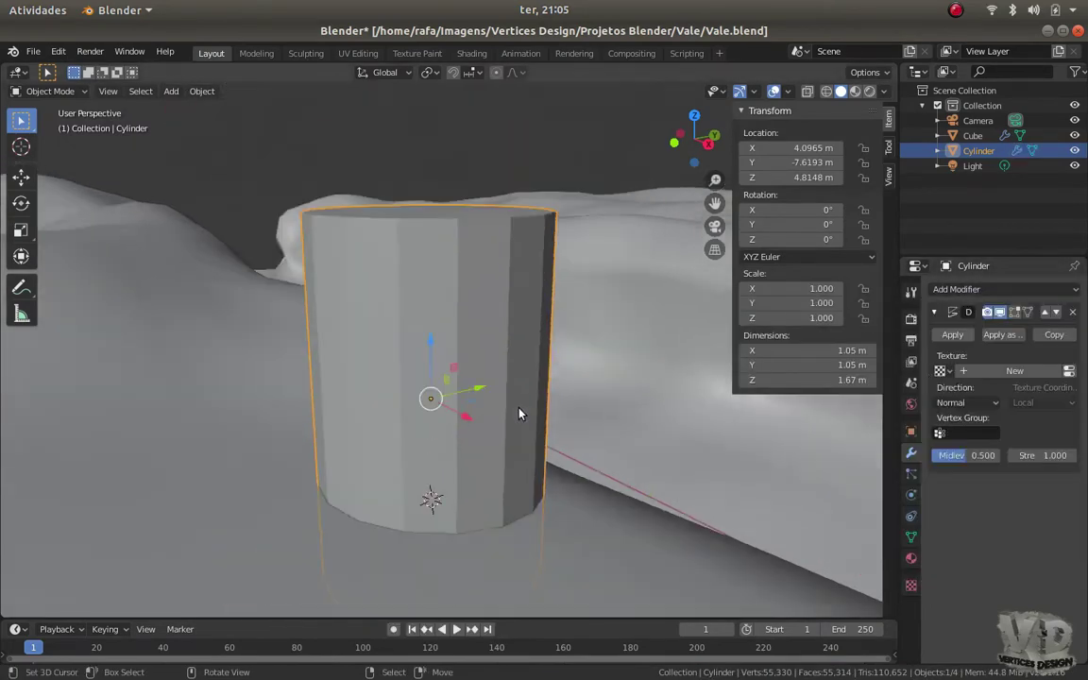
pyautogui.moveTo(467, 366); pyautogui.dragTo(550, 424, button='middle')
pyautogui.click(972, 372)
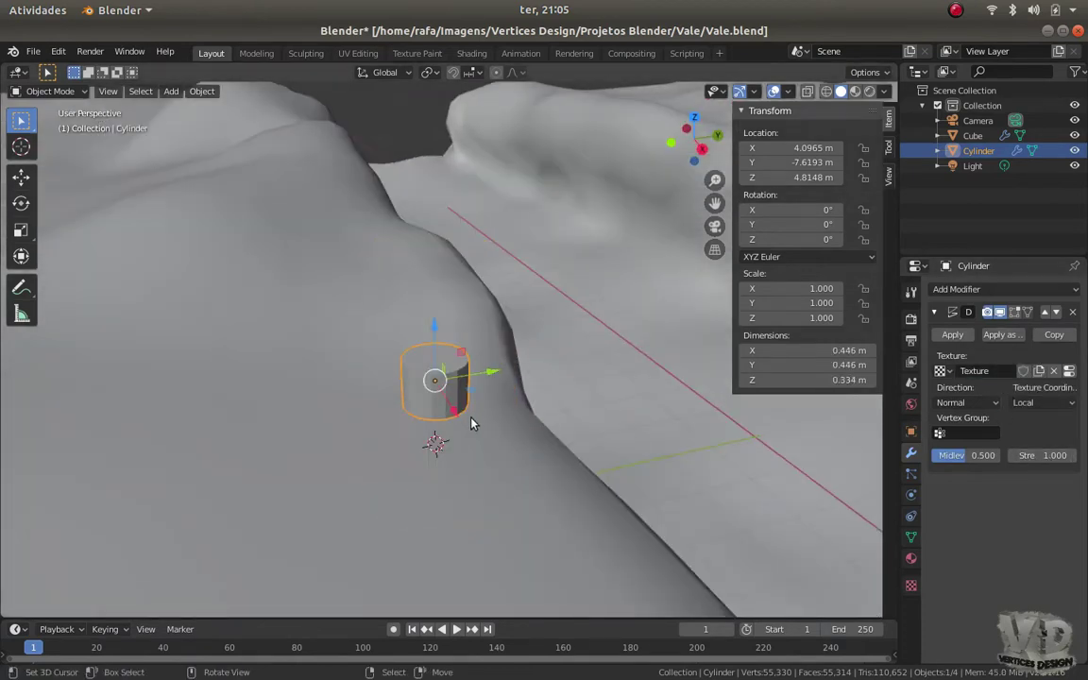
pyautogui.click(908, 588)
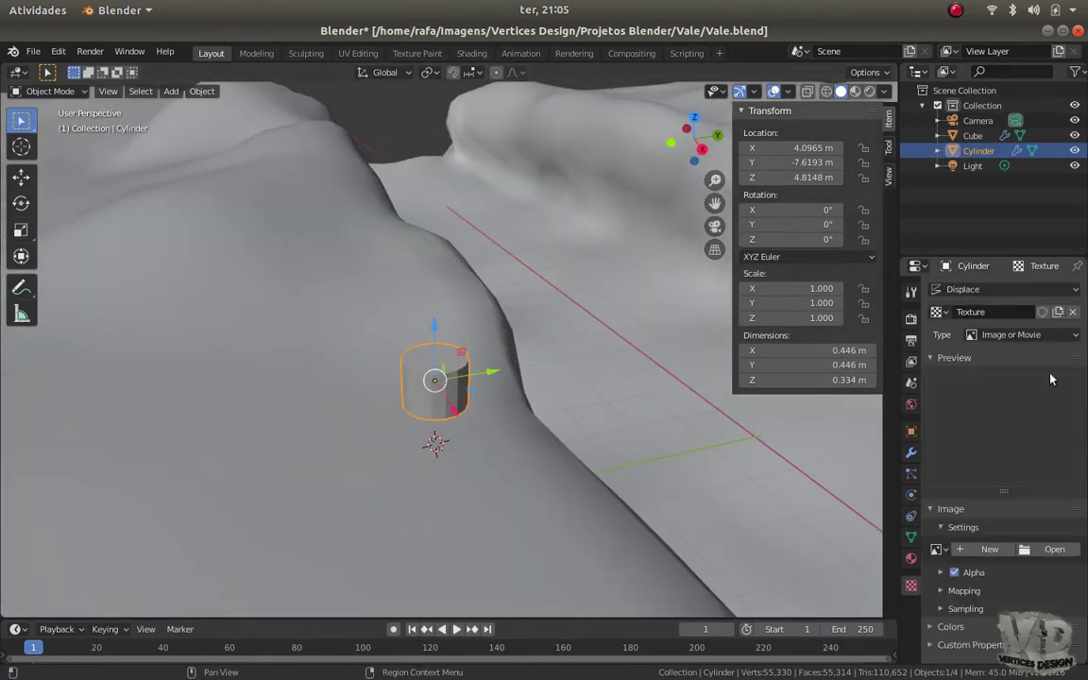
# Try a Blend texture with Quadratic and Diagonal progressions, vertical and horizontal orientations
pyautogui.click(1020, 334)
pyautogui.click(996, 368)
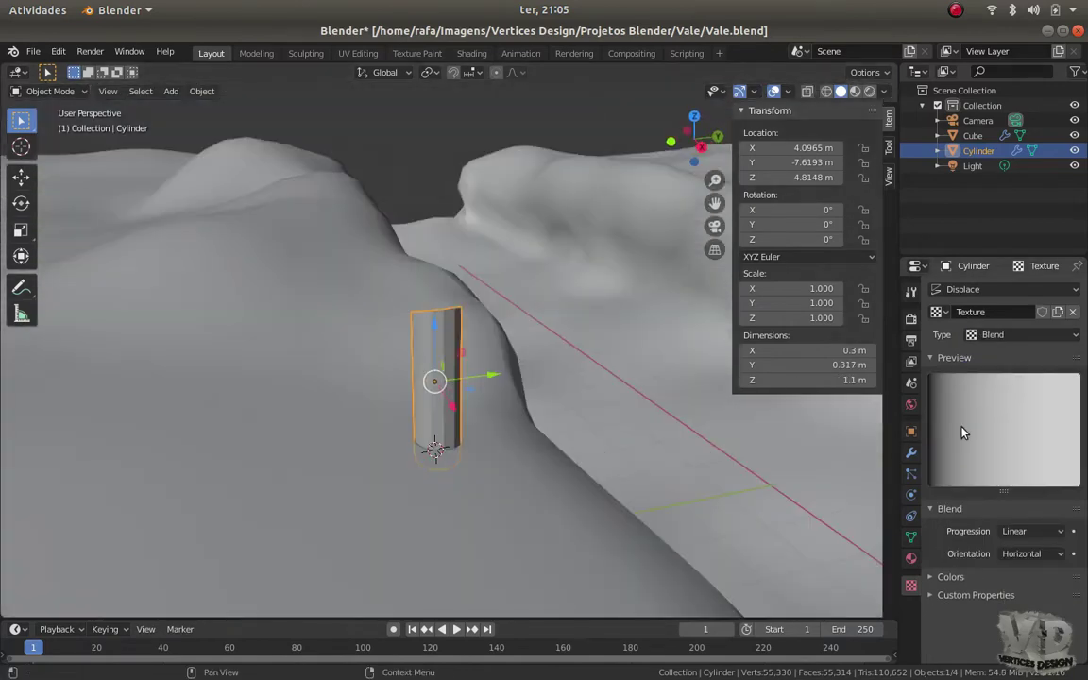
pyautogui.click(1021, 531)
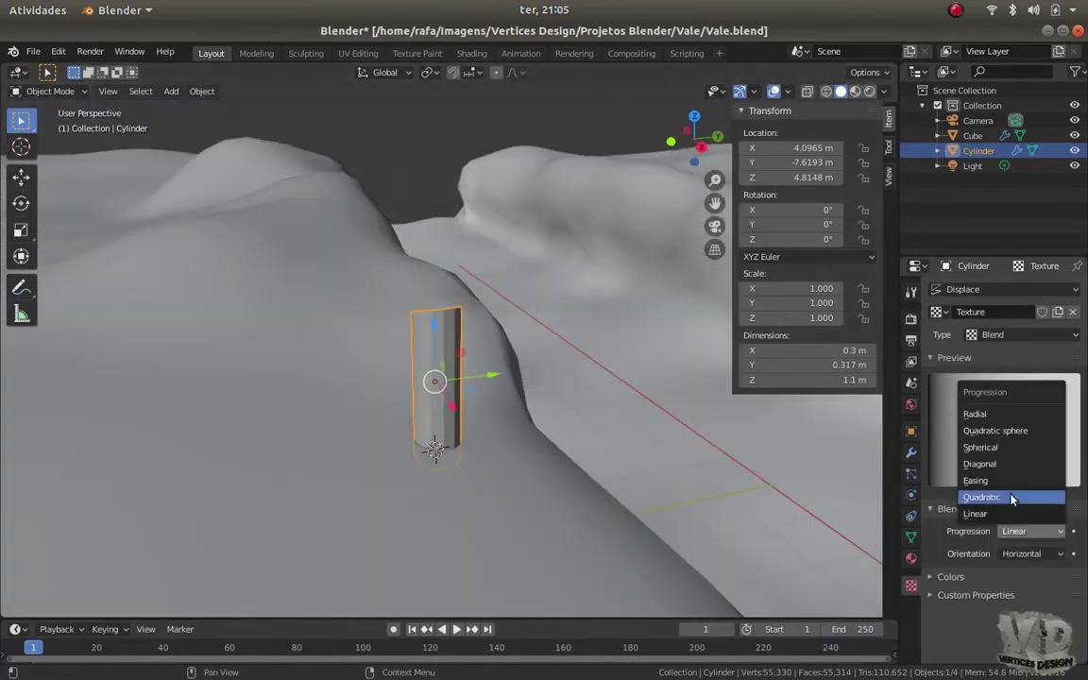
pyautogui.click(1006, 498)
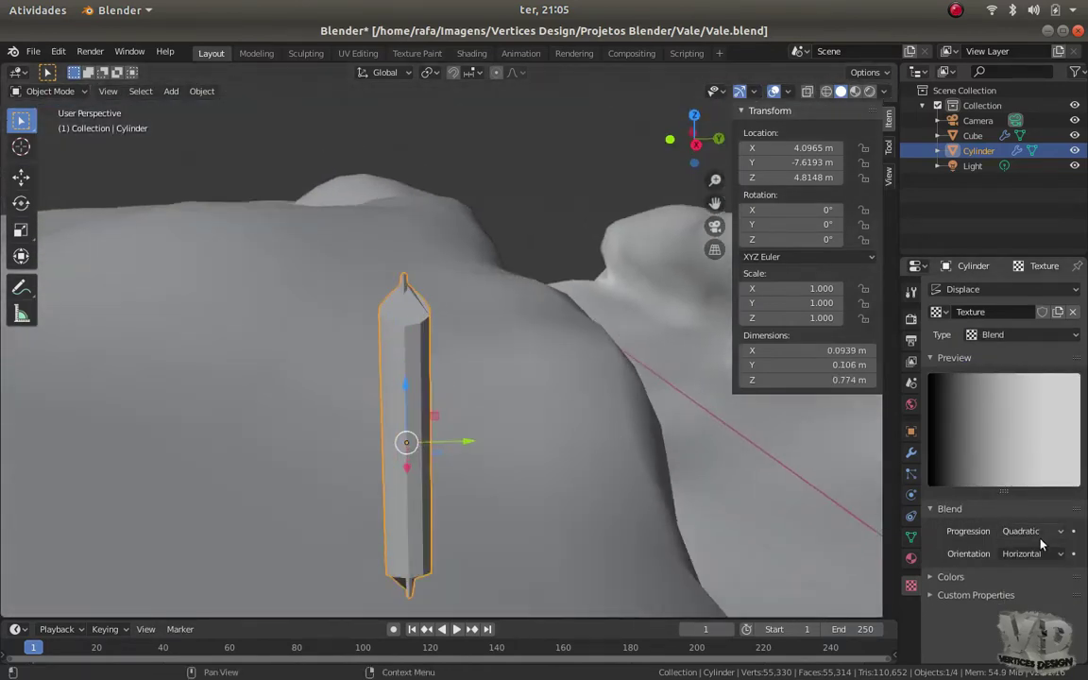
pyautogui.click(1015, 587)
pyautogui.click(1021, 530)
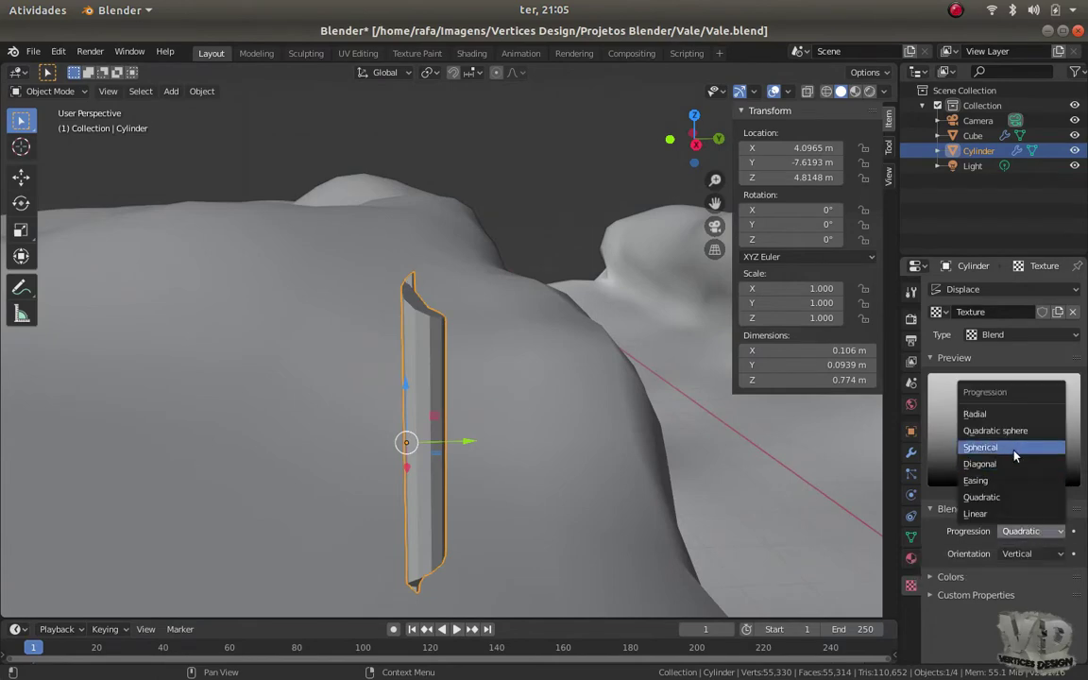
pyautogui.click(994, 415)
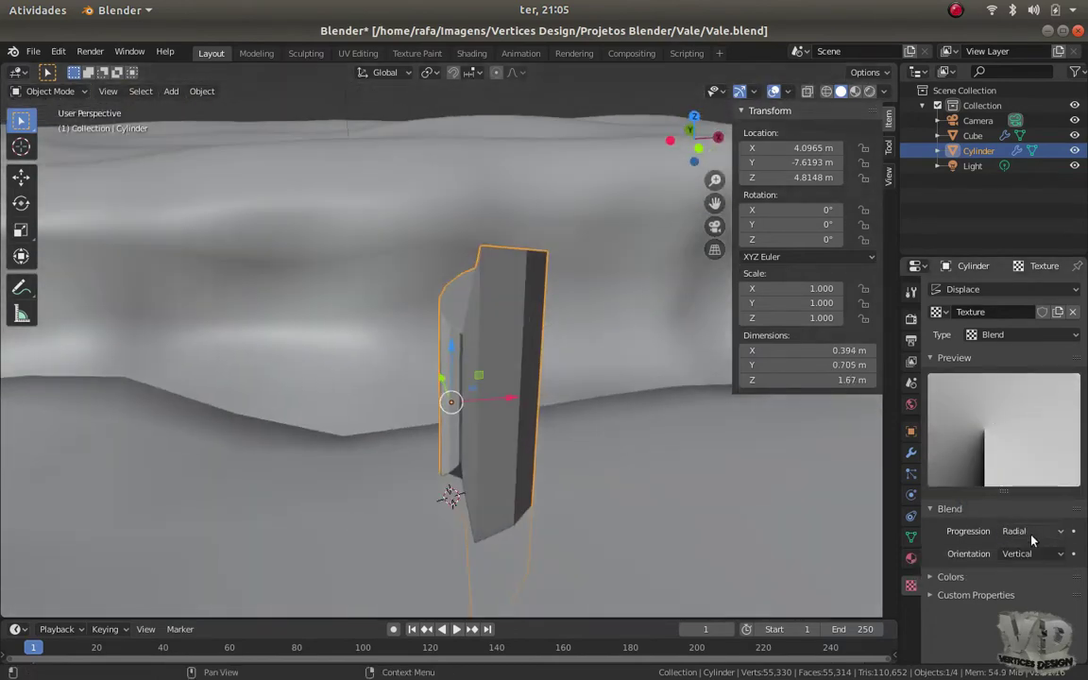
pyautogui.click(1027, 531)
pyautogui.click(1007, 463)
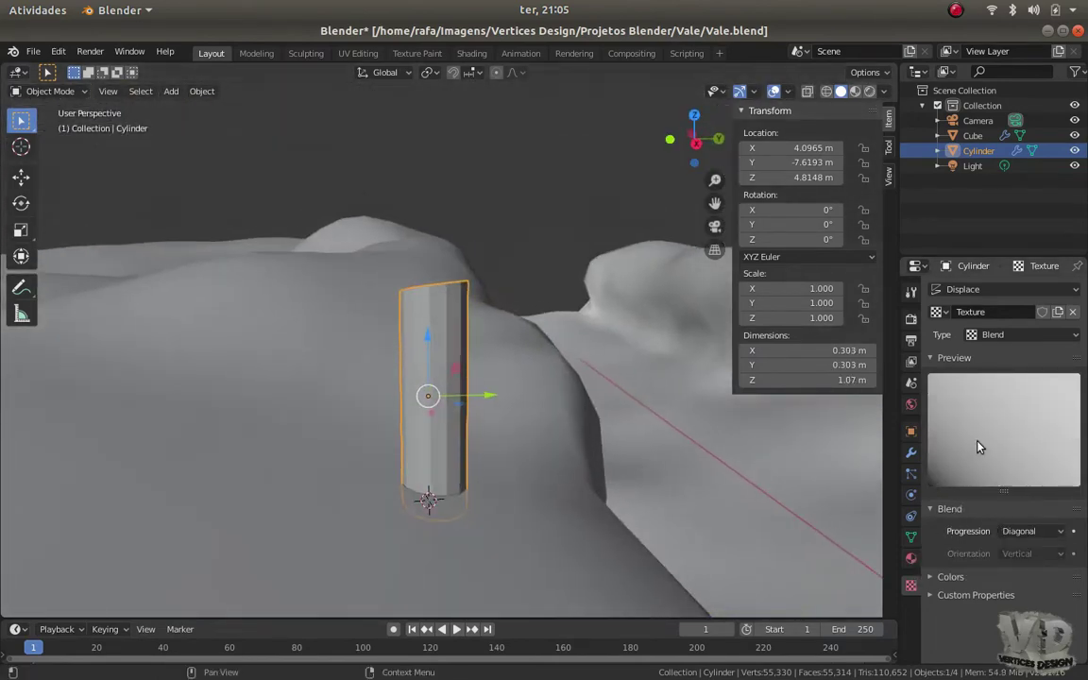
pyautogui.click(1058, 555)
pyautogui.click(1005, 572)
pyautogui.click(944, 577)
# Change the displacement texture type to Clouds and inspect the rocky post
pyautogui.scroll(-2, 1004, 595)
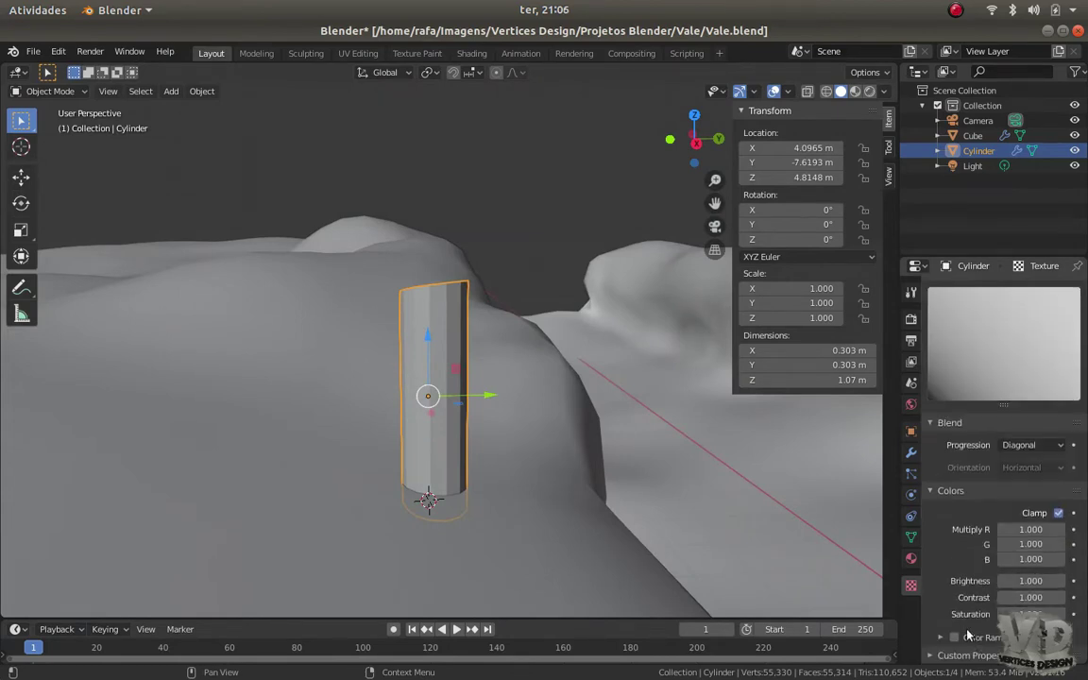
pyautogui.scroll(3, 968, 635)
pyautogui.click(1028, 335)
pyautogui.click(991, 365)
pyautogui.moveTo(403, 420)
pyautogui.mouseDown(button='middle')
pyautogui.moveTo(493, 388)
pyautogui.moveTo(454, 456)
pyautogui.moveTo(825, 456)
pyautogui.moveTo(739, 515)
pyautogui.mouseUp(button='middle')
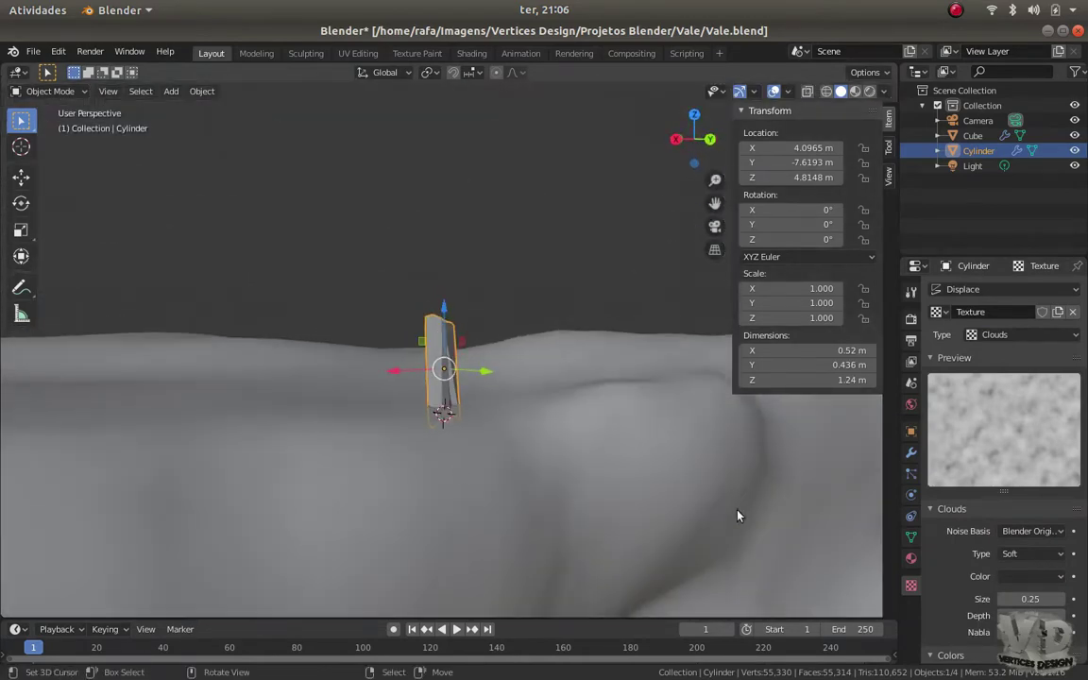
pyautogui.scroll(5, 428, 373)
pyautogui.moveTo(476, 437)
pyautogui.mouseDown(button='middle')
pyautogui.moveTo(427, 413)
pyautogui.moveTo(437, 423)
pyautogui.moveTo(387, 427)
pyautogui.mouseUp(button='middle')
# Add a Subdivision Surface modifier and move it above the Displace modifier
pyautogui.press('Tab')
pyautogui.press('Tab')
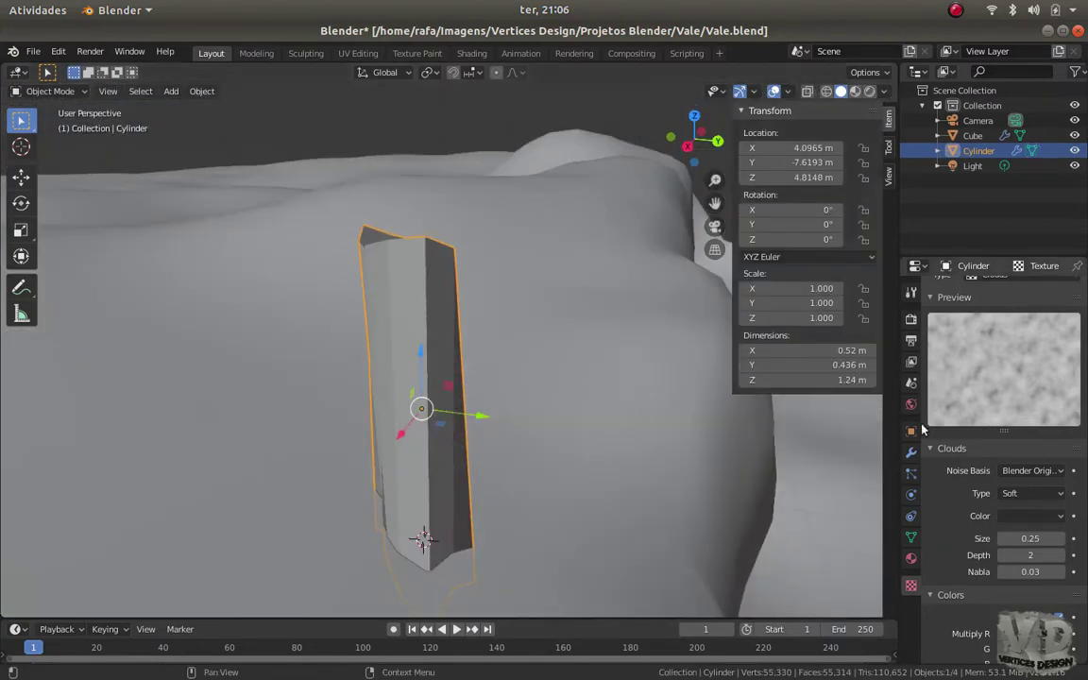
pyautogui.press('Tab')
pyautogui.press('Tab')
pyautogui.click(911, 454)
pyautogui.click(953, 289)
pyautogui.click(809, 542)
pyautogui.moveTo(453, 406); pyautogui.dragTo(495, 401, button='middle')
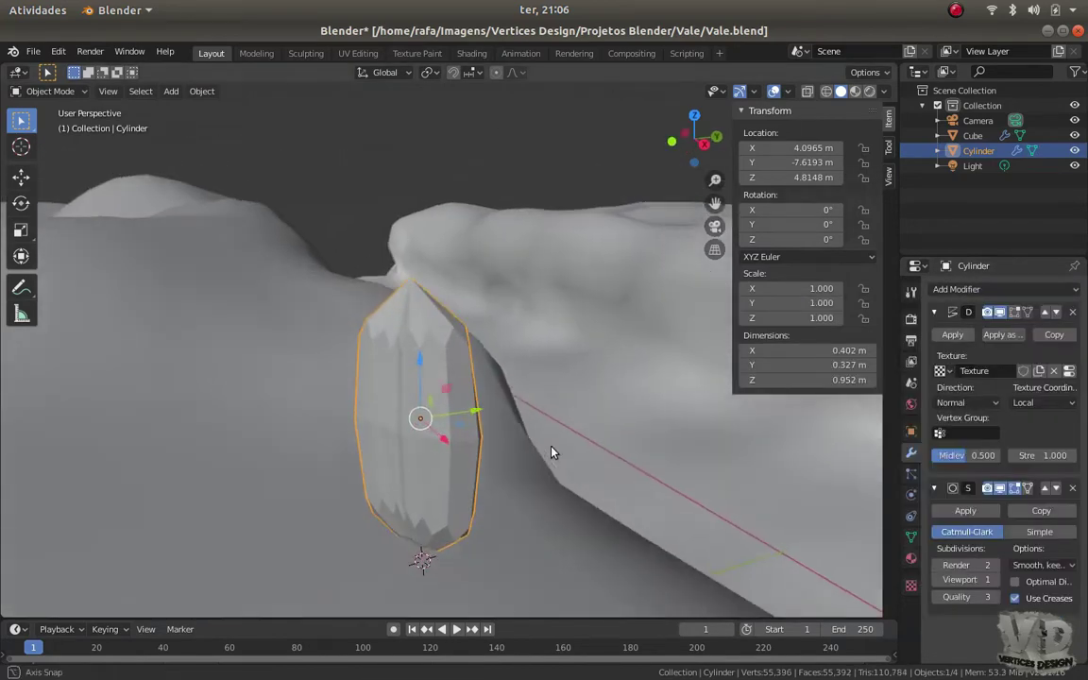
pyautogui.click(1045, 482)
pyautogui.press('Tab')
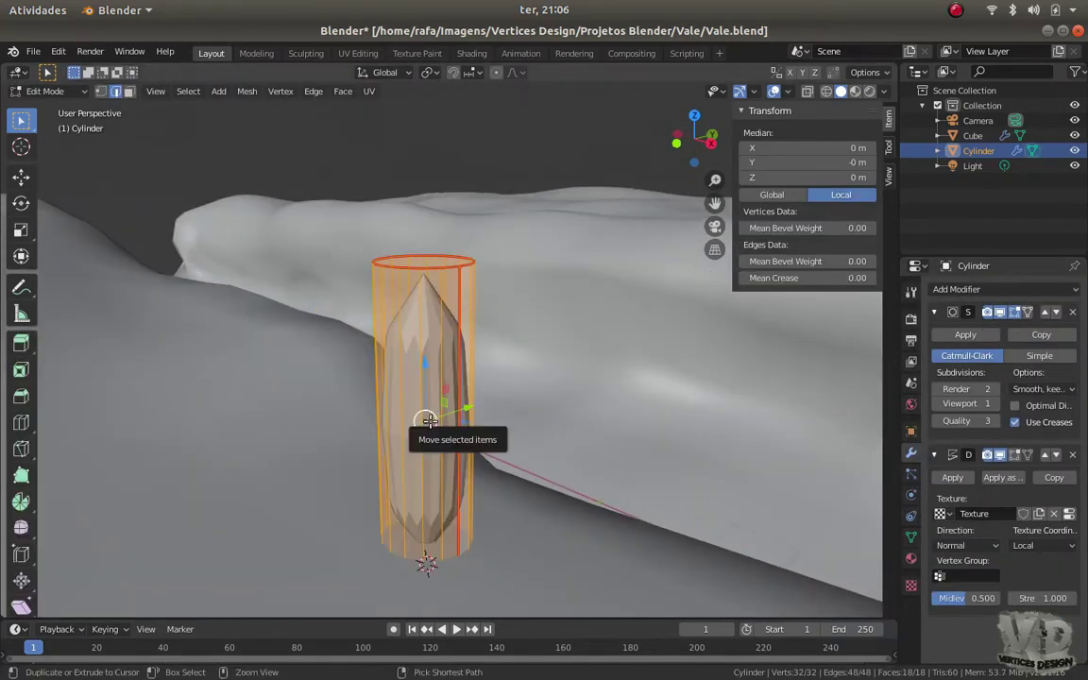
# Add a loop cut to the cylinder and check the shape in Object Mode
pyautogui.hotkey('ctrl', 'r')
pyautogui.click(425, 417)
pyautogui.press('Tab')
pyautogui.moveTo(425, 417)
pyautogui.mouseDown(button='middle')
pyautogui.moveTo(537, 436)
pyautogui.moveTo(434, 348)
pyautogui.mouseUp(button='middle')
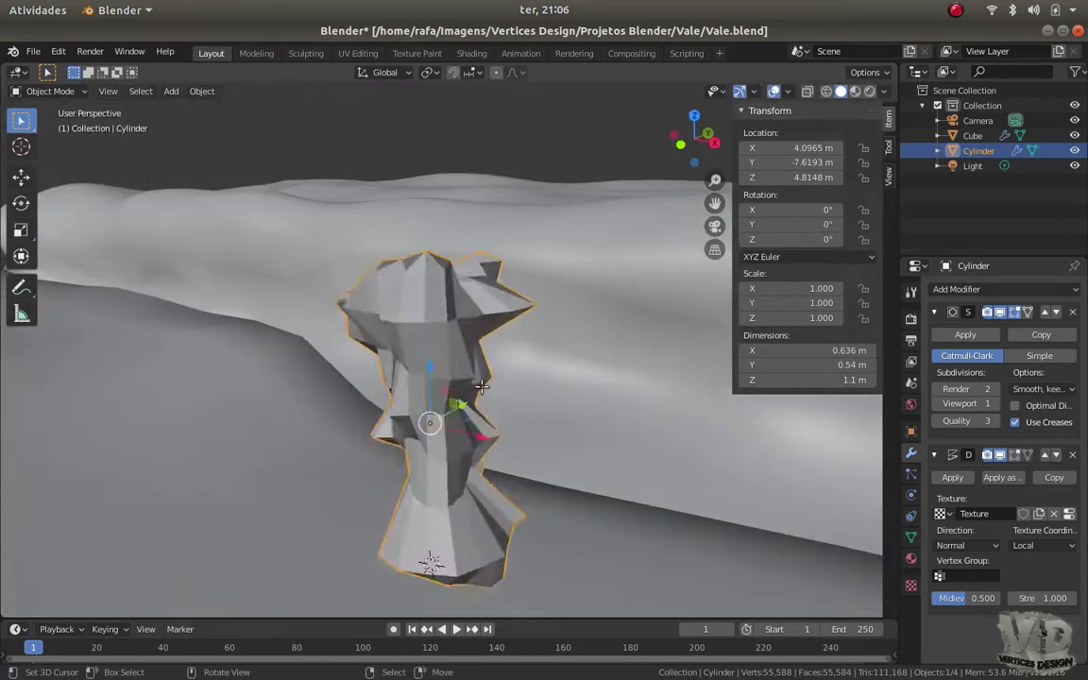
pyautogui.press('Tab')
# Add loop cuts near the cylinder's top and bottom
pyautogui.hotkey('ctrl', 'r')
pyautogui.click(427, 292)
pyautogui.click(427, 293)
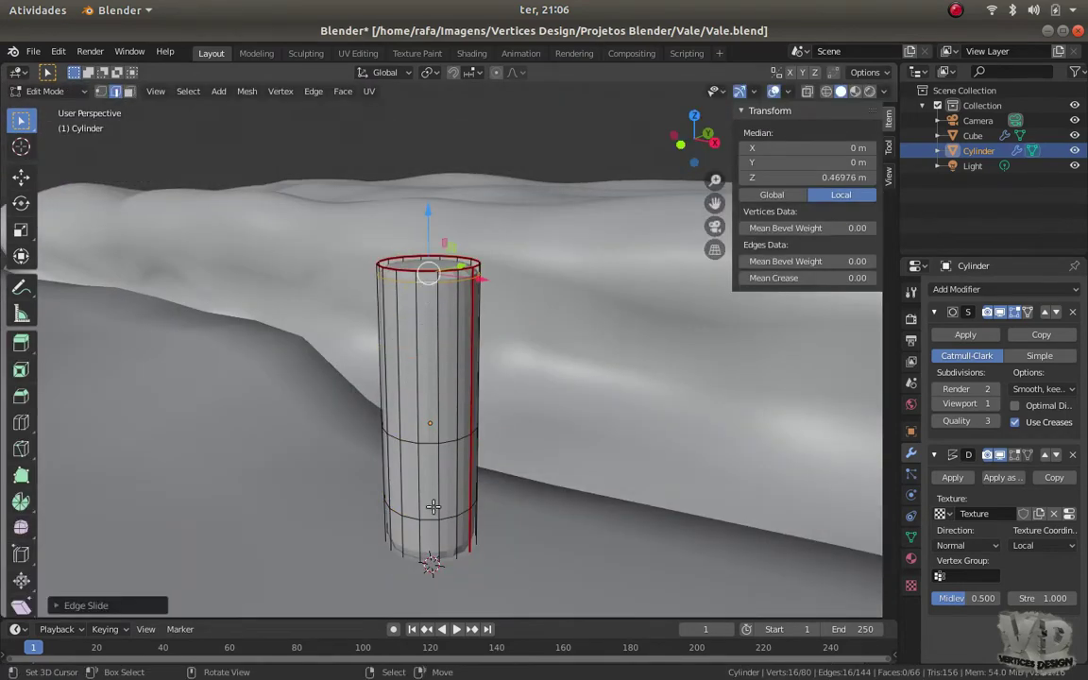
pyautogui.hotkey('ctrl', 'r')
pyautogui.click(429, 498)
pyautogui.click(437, 530)
pyautogui.press('Tab')
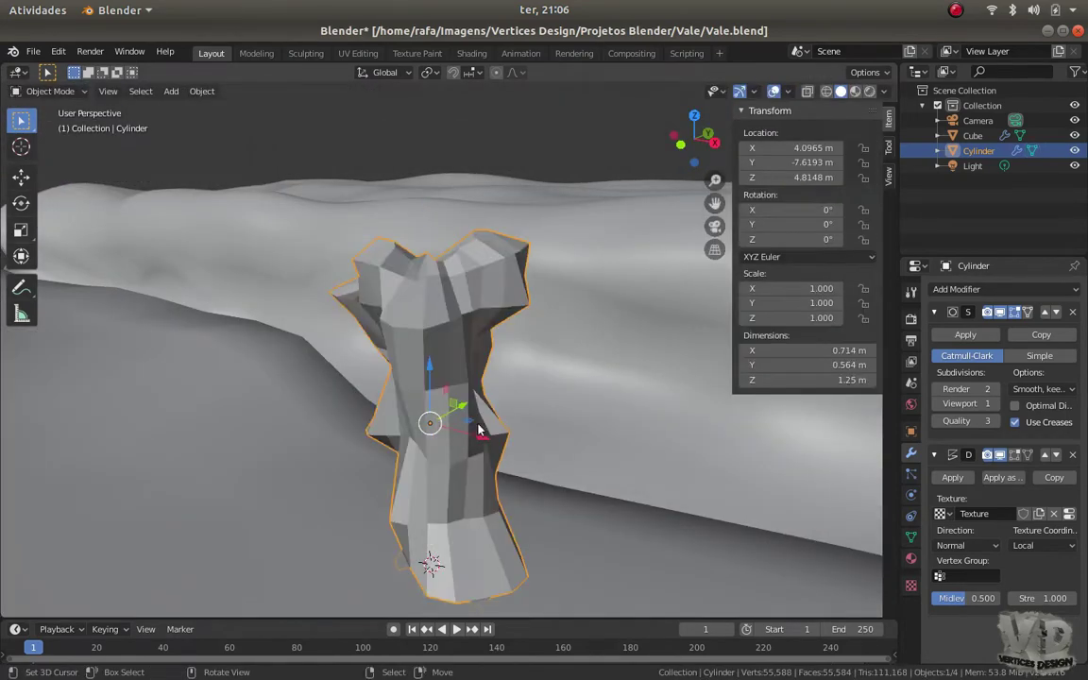
pyautogui.press('Tab')
# Add several more loop cuts on the upper cylinder at default spacing
pyautogui.scroll(3, 436, 384)
pyautogui.click(437, 384)
pyautogui.rightClick(430, 515)
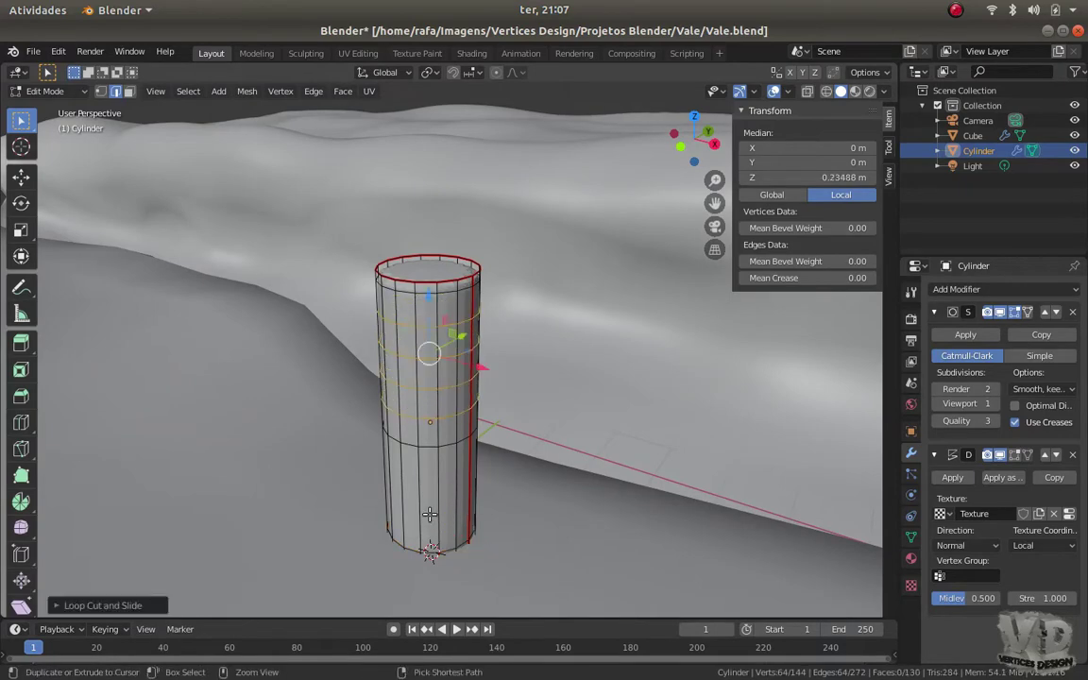
pyautogui.moveTo(429, 515); pyautogui.dragTo(427, 417, button='middle')
pyautogui.press('Tab')
pyautogui.press('Tab')
# Inset and scale the cylinder's top face, then lower Displace strength to 0.1
pyautogui.hotkey('ctrl', 'Tab')
pyautogui.click(421, 386)
pyautogui.click(427, 343)
pyautogui.press('i')
pyautogui.click(563, 400)
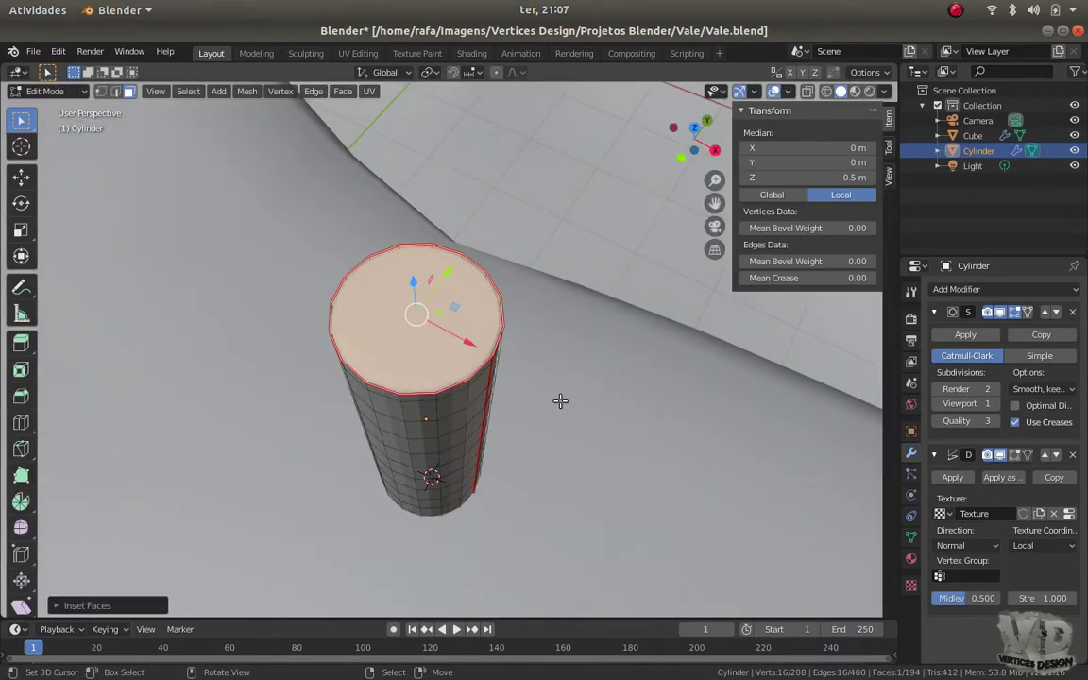
pyautogui.press('s')
pyautogui.click(529, 381)
pyautogui.press('Tab')
pyautogui.moveTo(446, 427); pyautogui.dragTo(732, 416, button='middle')
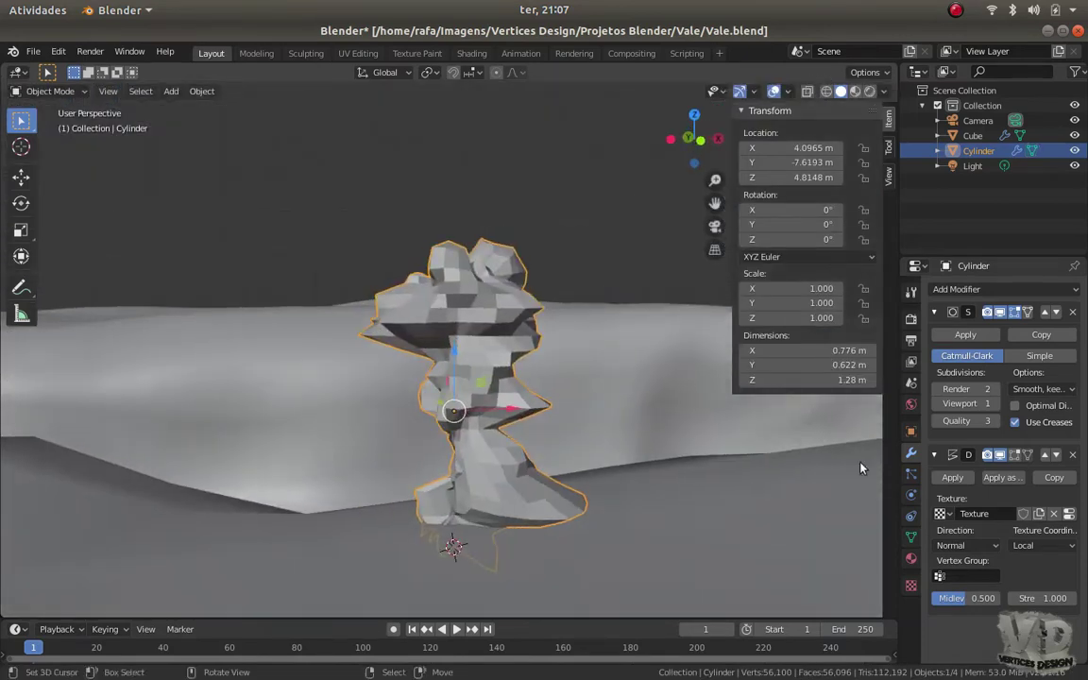
pyautogui.moveTo(1060, 602); pyautogui.dragTo(514, 472)
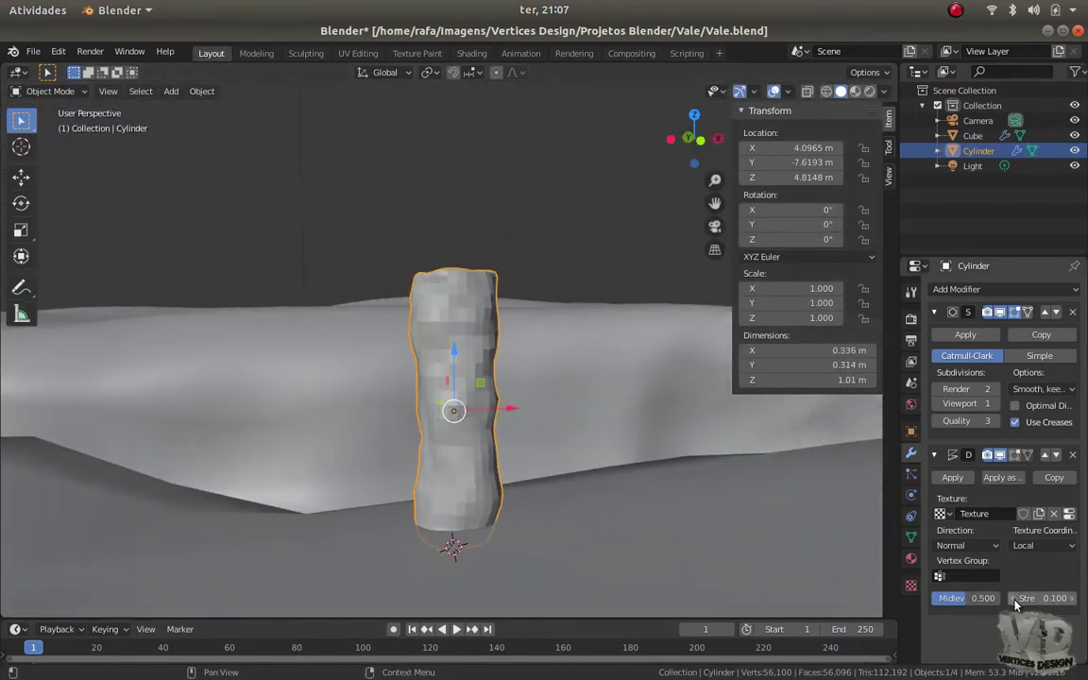
# Try displacement strengths of 0.1 and then 0.05 on the post
pyautogui.moveTo(514, 472); pyautogui.dragTo(1065, 615, button='middle')
pyautogui.write('0.1')
pyautogui.press('Return')
pyautogui.moveTo(472, 406)
pyautogui.mouseDown(button='middle')
pyautogui.moveTo(482, 415)
pyautogui.moveTo(459, 288)
pyautogui.moveTo(503, 397)
pyautogui.moveTo(413, 358)
pyautogui.moveTo(453, 378)
pyautogui.mouseUp(button='middle')
pyautogui.click(1041, 598)
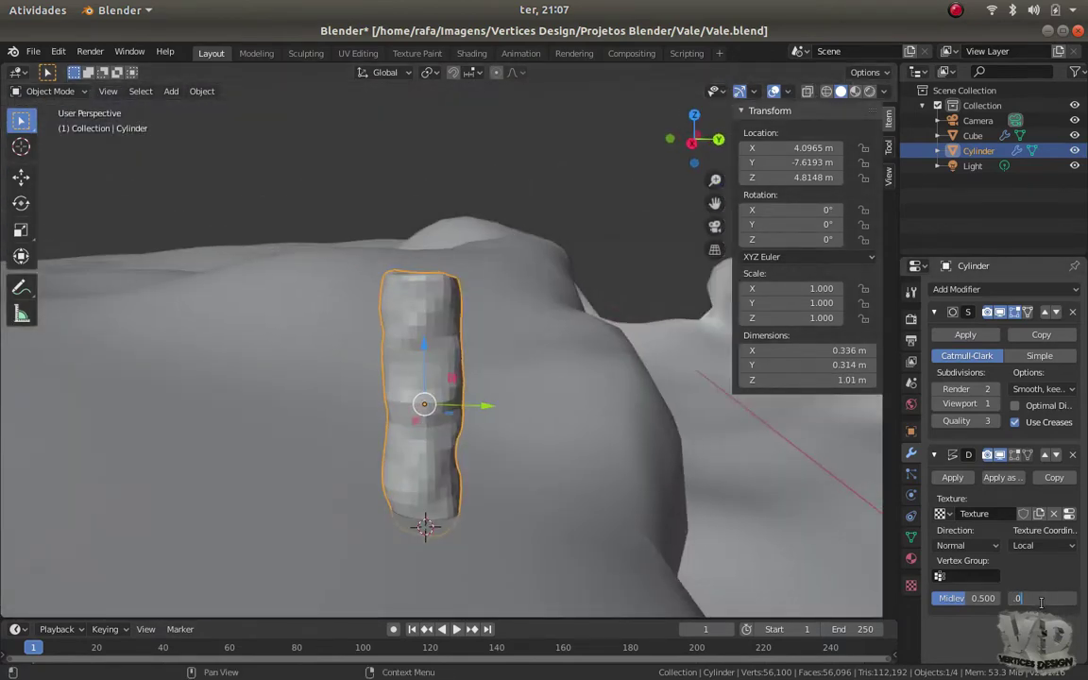
pyautogui.press('Return')
pyautogui.moveTo(396, 431)
pyautogui.mouseDown(button='middle')
pyautogui.moveTo(356, 414)
pyautogui.moveTo(457, 391)
pyautogui.moveTo(508, 454)
pyautogui.moveTo(395, 319)
pyautogui.moveTo(288, 107)
pyautogui.mouseUp(button='middle')
pyautogui.scroll(3, 397, 346)
# Shade the post smooth from the Object menu
pyautogui.click(203, 91)
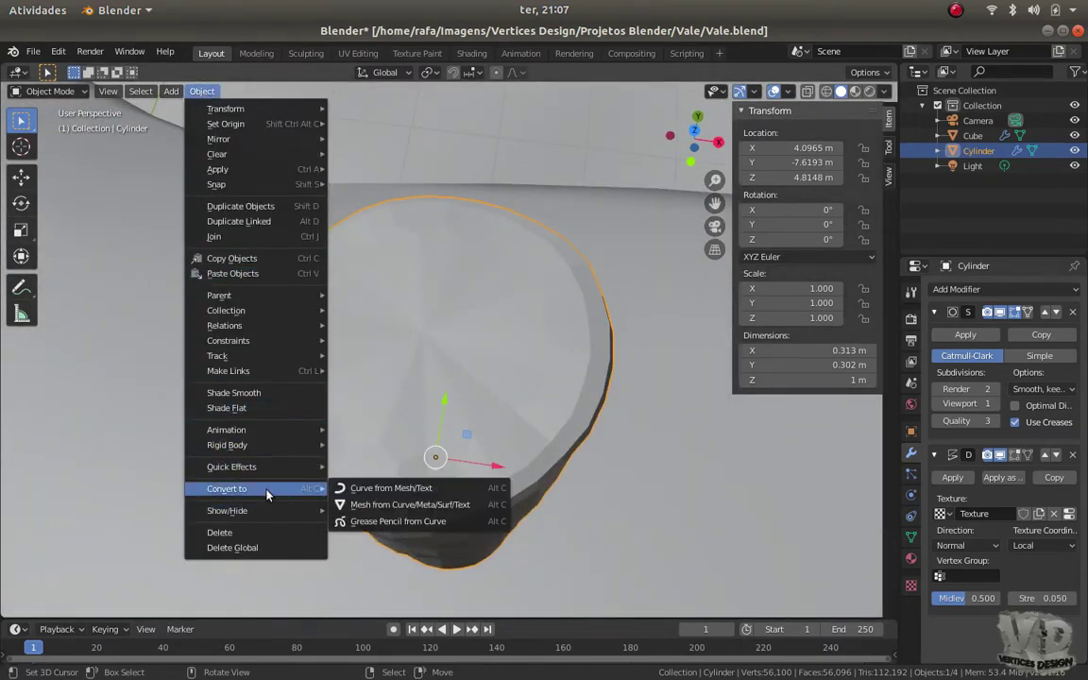
pyautogui.click(233, 392)
pyautogui.scroll(-3, 429, 434)
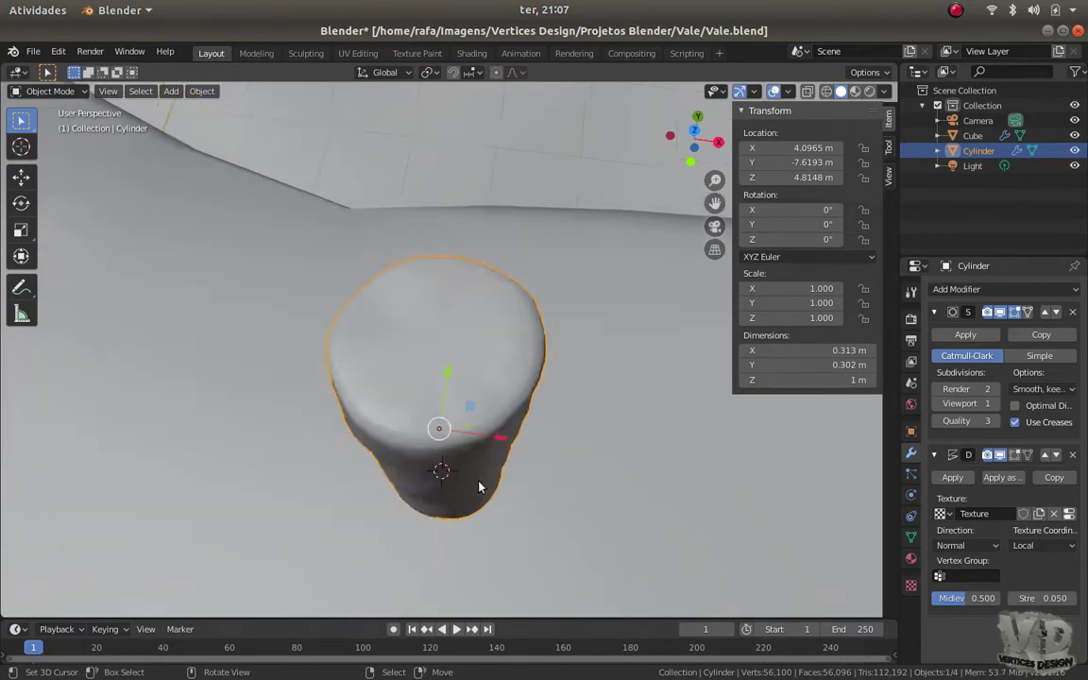
pyautogui.moveTo(429, 433); pyautogui.dragTo(354, 365, button='middle')
pyautogui.scroll(-2, 387, 396)
pyautogui.moveTo(420, 422); pyautogui.dragTo(491, 420, button='middle')
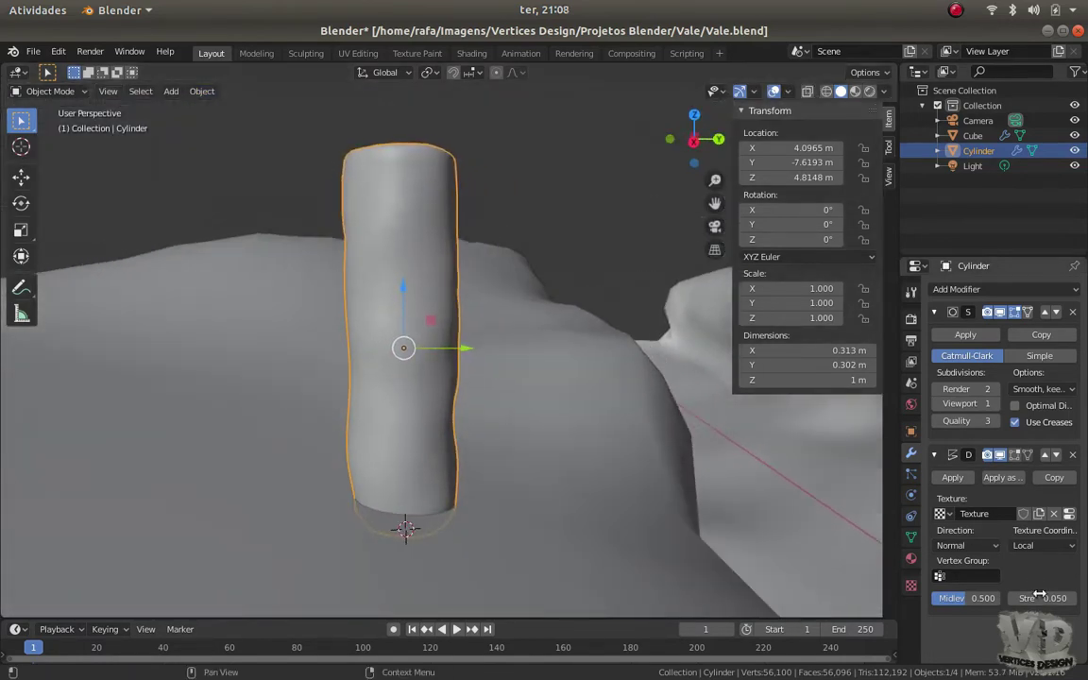
pyautogui.write('.036')
# Settle on displacement strength 0.036 and Clouds texture size 0.35
pyautogui.press('Return')
pyautogui.moveTo(415, 416)
pyautogui.mouseDown(button='middle')
pyautogui.moveTo(412, 401)
pyautogui.moveTo(460, 413)
pyautogui.moveTo(495, 370)
pyautogui.moveTo(482, 401)
pyautogui.moveTo(453, 398)
pyautogui.mouseUp(button='middle')
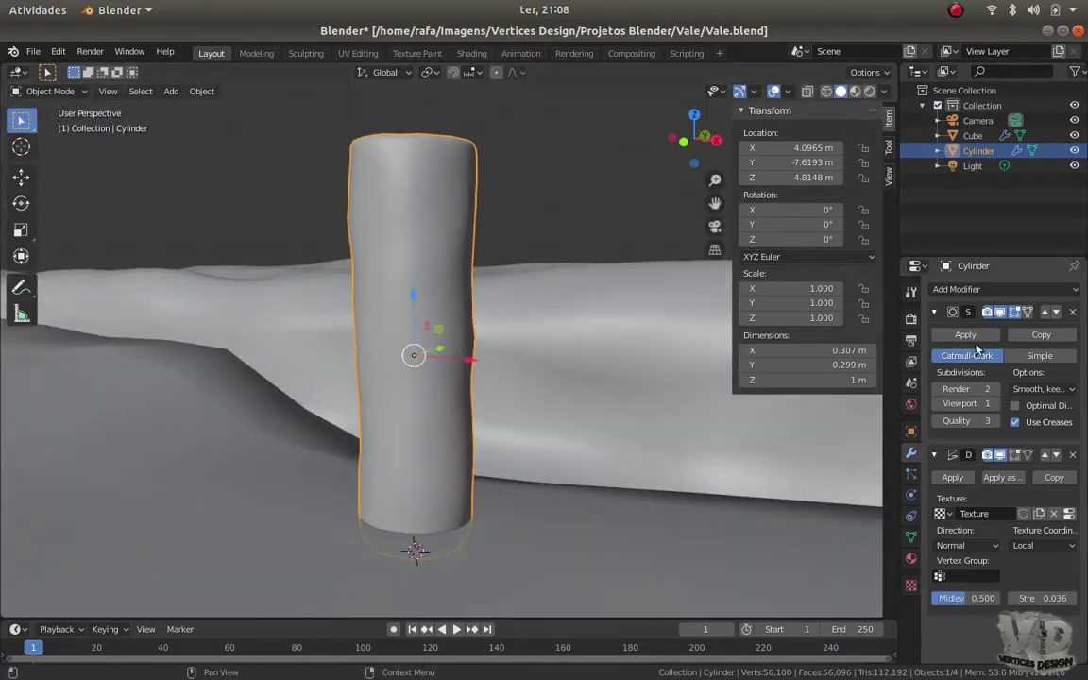
pyautogui.click(911, 586)
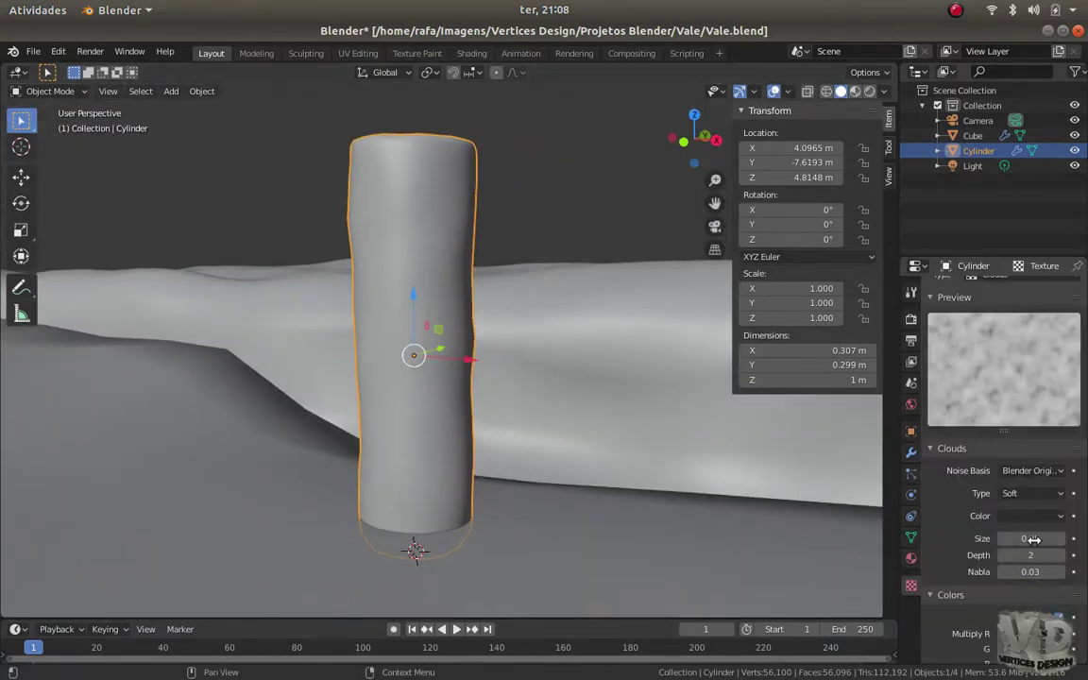
pyautogui.write('5')
pyautogui.press('Return')
pyautogui.moveTo(590, 416)
pyautogui.mouseDown(button='middle')
pyautogui.moveTo(527, 376)
pyautogui.moveTo(554, 386)
pyautogui.moveTo(474, 361)
pyautogui.moveTo(354, 293)
pyautogui.moveTo(365, 244)
pyautogui.moveTo(450, 487)
pyautogui.moveTo(406, 491)
pyautogui.moveTo(400, 510)
pyautogui.mouseUp(button='middle')
pyautogui.hotkey('shift', 'z')
pyautogui.hotkey('shift', 'z')
# Inset and extrude the post's bottom face in Edit Mode
pyautogui.press('Tab')
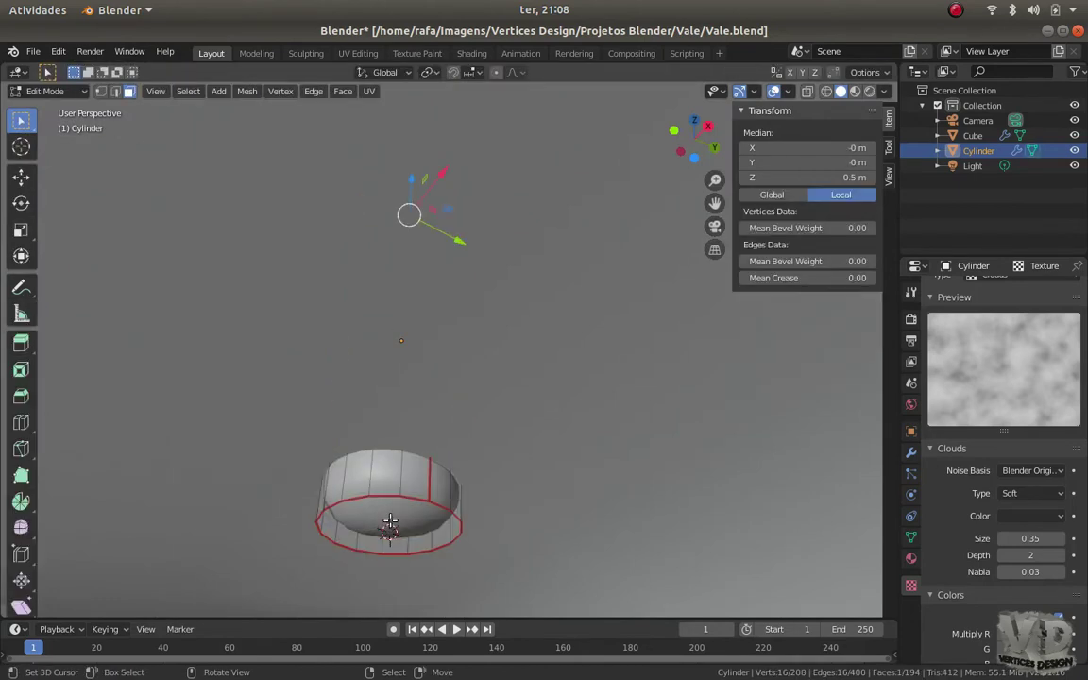
pyautogui.click(388, 522)
pyautogui.press('i')
pyautogui.click(480, 581)
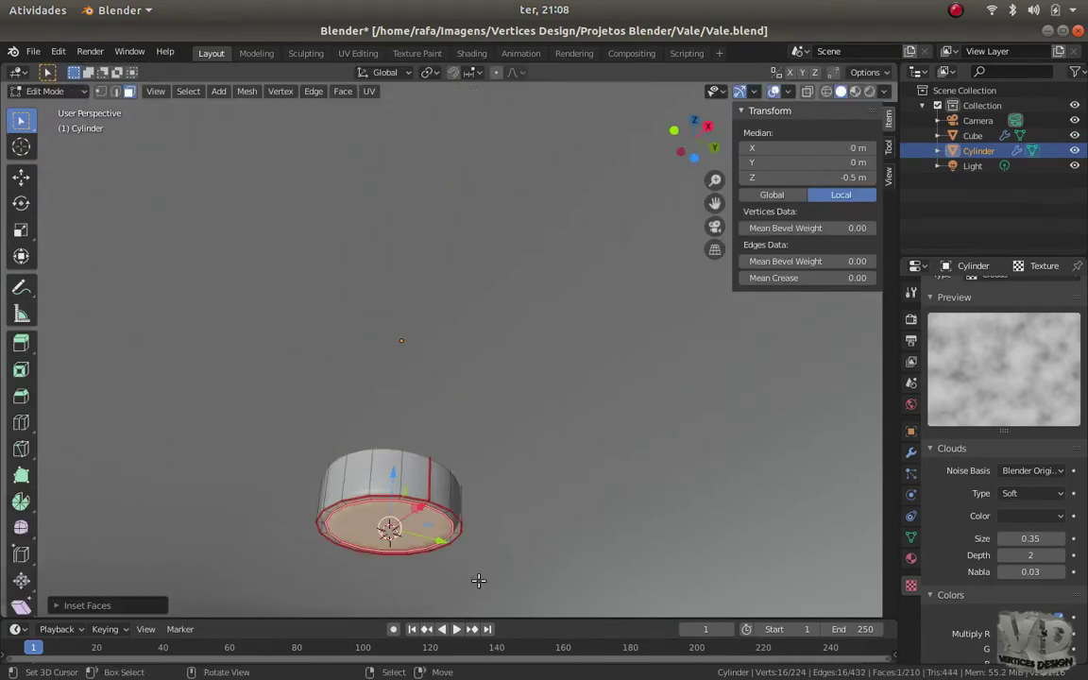
pyautogui.press('e')
pyautogui.click(439, 510)
pyautogui.press('Tab')
# Inset the post's top face
pyautogui.moveTo(439, 509)
pyautogui.mouseDown(button='middle')
pyautogui.moveTo(437, 429)
pyautogui.moveTo(449, 440)
pyautogui.moveTo(408, 422)
pyautogui.mouseUp(button='middle')
pyautogui.press('Tab')
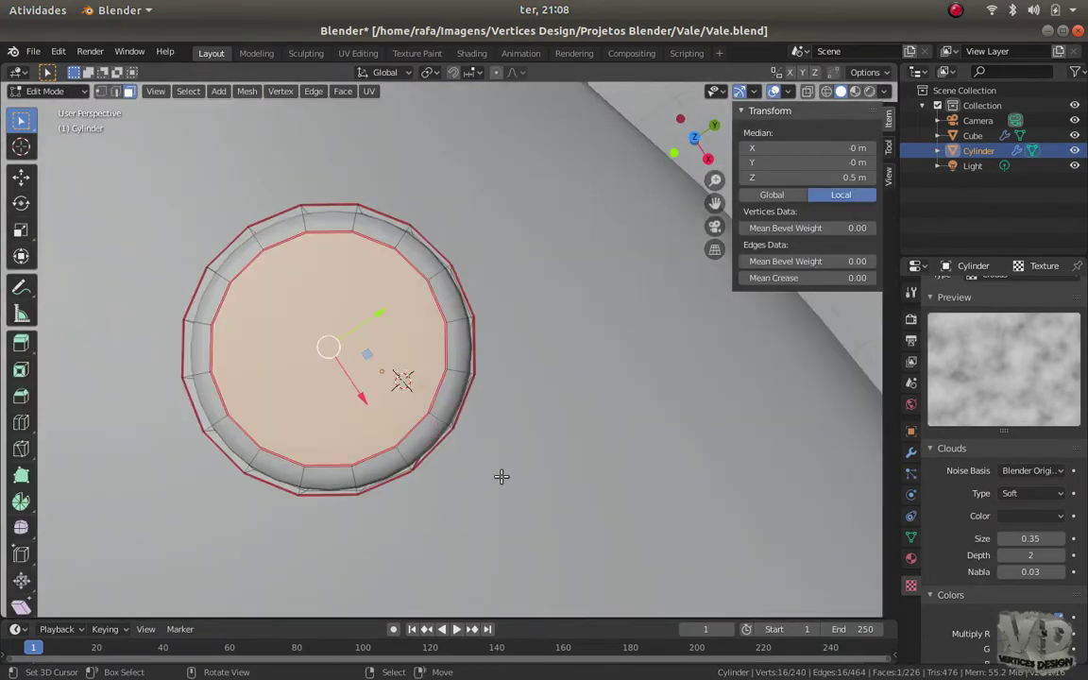
pyautogui.press('i')
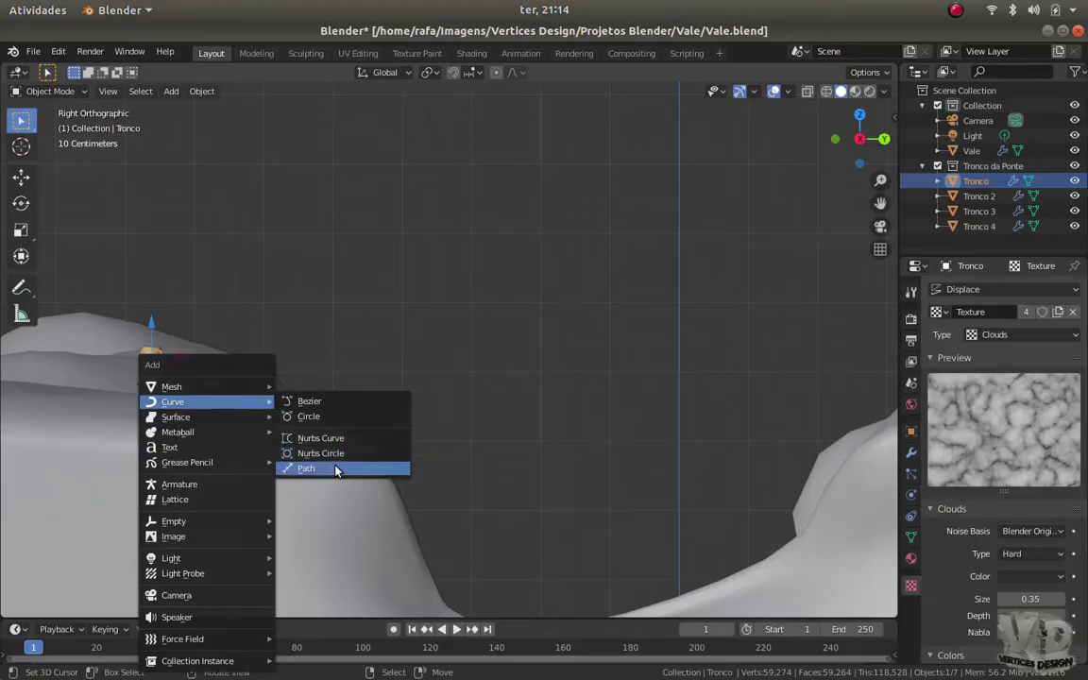
# Add a NurbsPath and rotate it 90 degrees about Z in top view
pyautogui.click(332, 466)
pyautogui.scroll(5, 240, 419)
pyautogui.press('KP_7')
pyautogui.hotkey('shift', 'z')
pyautogui.press('Tab')
pyautogui.scroll(3, 561, 437)
pyautogui.press('Tab')
pyautogui.press('Tab')
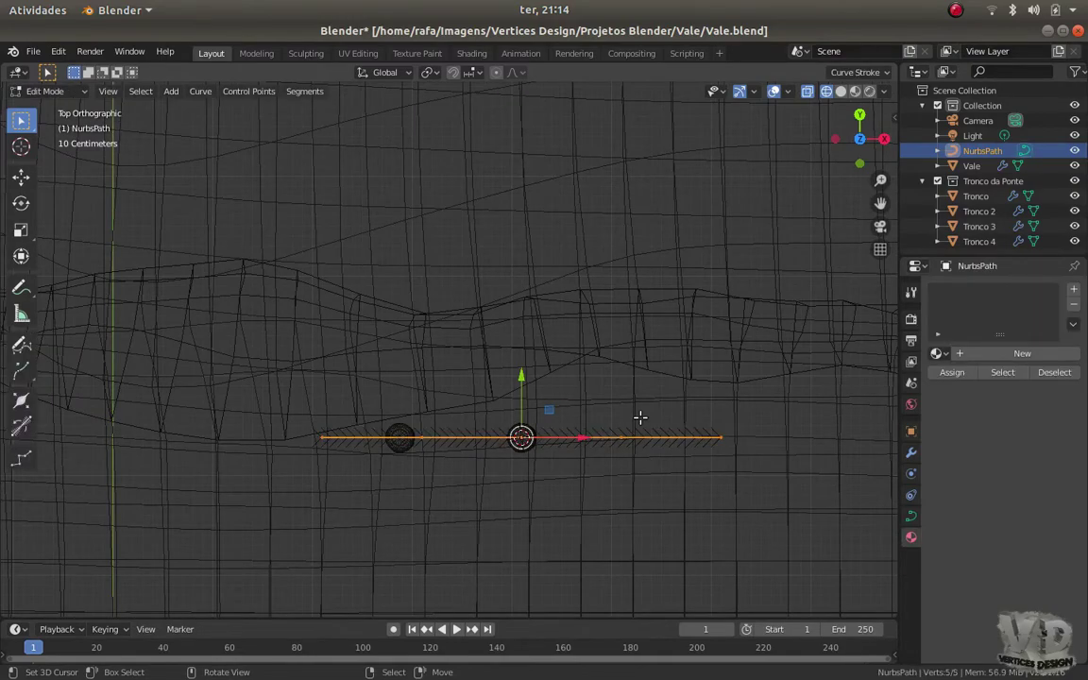
pyautogui.press('Escape')
pyautogui.press('Return')
# Move the path along Y to the post and raise it along Z
pyautogui.press('KP_3')
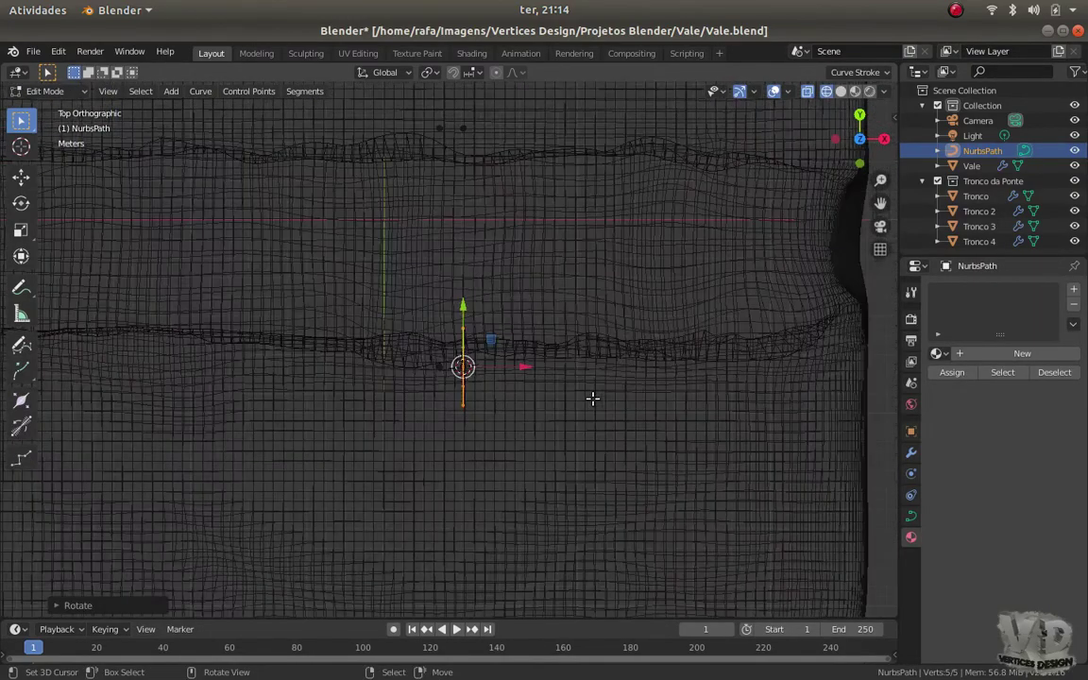
pyautogui.keyDown('shift'); pyautogui.moveTo(536, 375); pyautogui.dragTo(418, 440, button='middle'); pyautogui.keyUp('shift')
pyautogui.press('g')
pyautogui.press('y')
pyautogui.click(586, 403)
pyautogui.press('g')
pyautogui.press('z')
pyautogui.click(612, 337)
# Shift the path along Y in top view to its final place across the valley
pyautogui.press('KP_7')
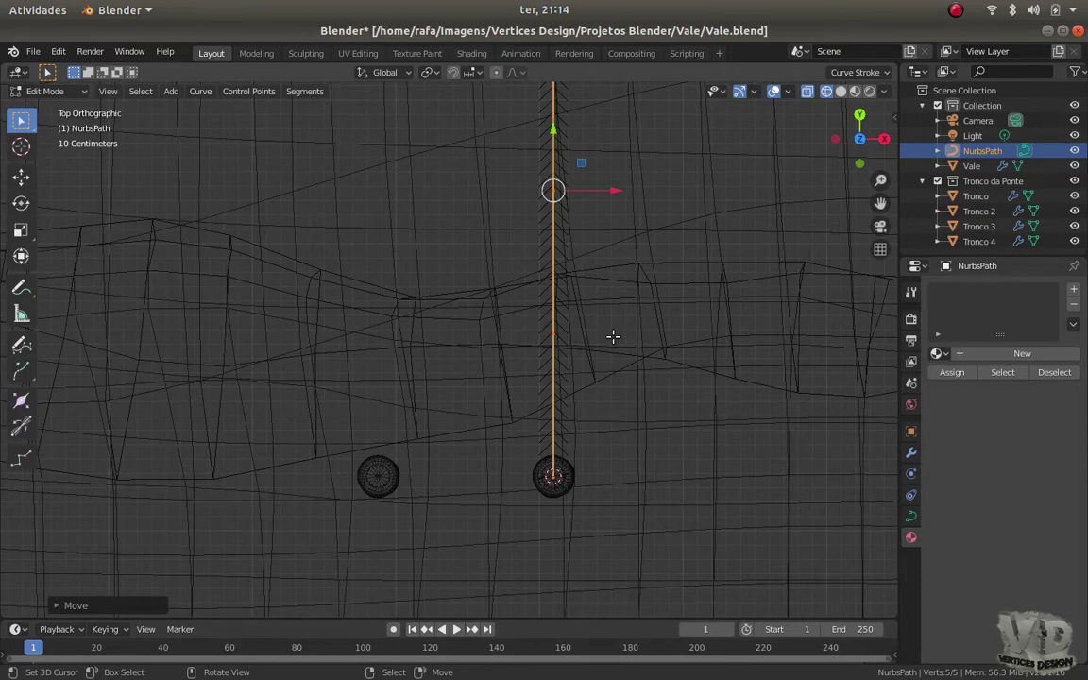
pyautogui.press('g')
pyautogui.press('y')
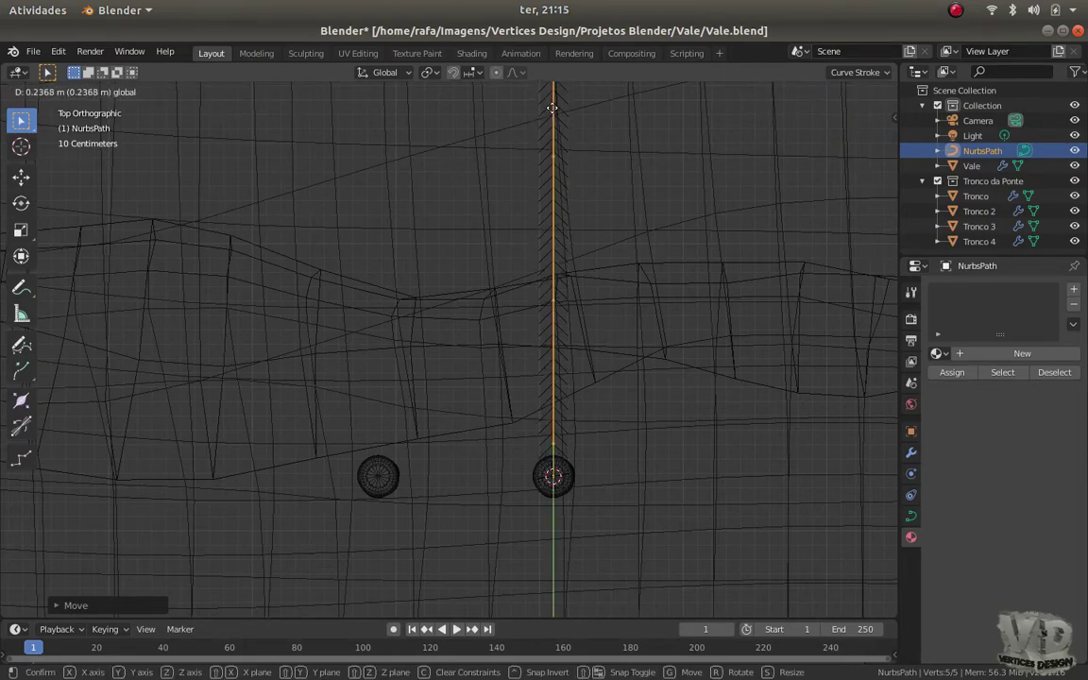
pyautogui.click(553, 106)
pyautogui.scroll(2, 573, 394)
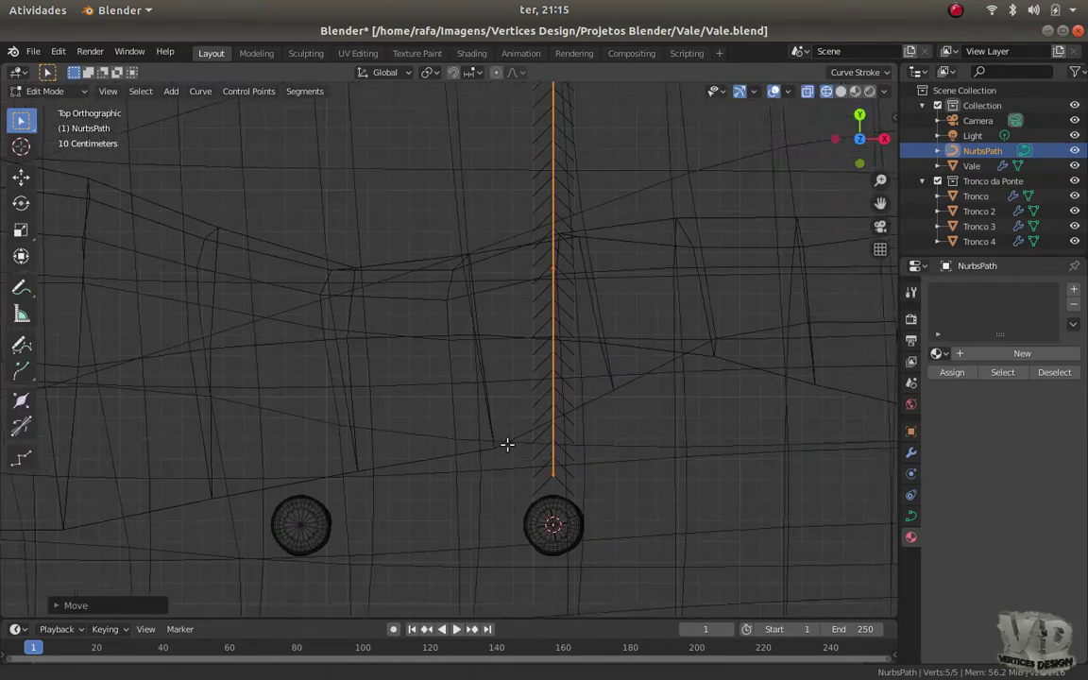
pyautogui.scroll(2, 524, 441)
pyautogui.click(910, 515)
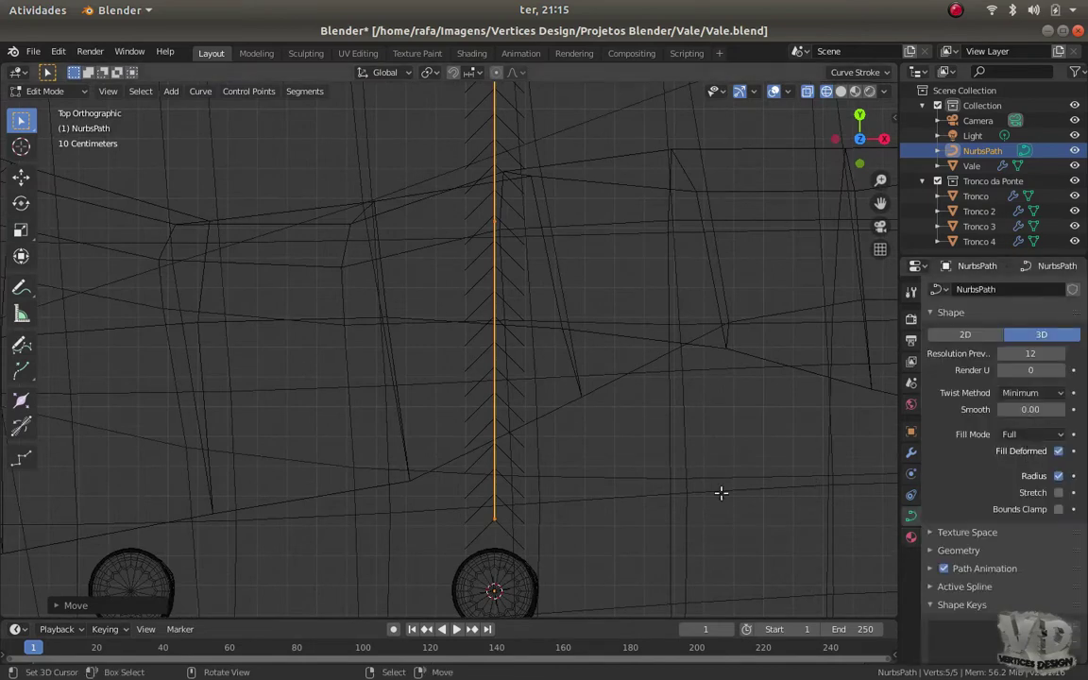
# Give the NurbsPath a 0.04 m bevel depth so it becomes a round rope
pyautogui.hotkey('shift', 'z')
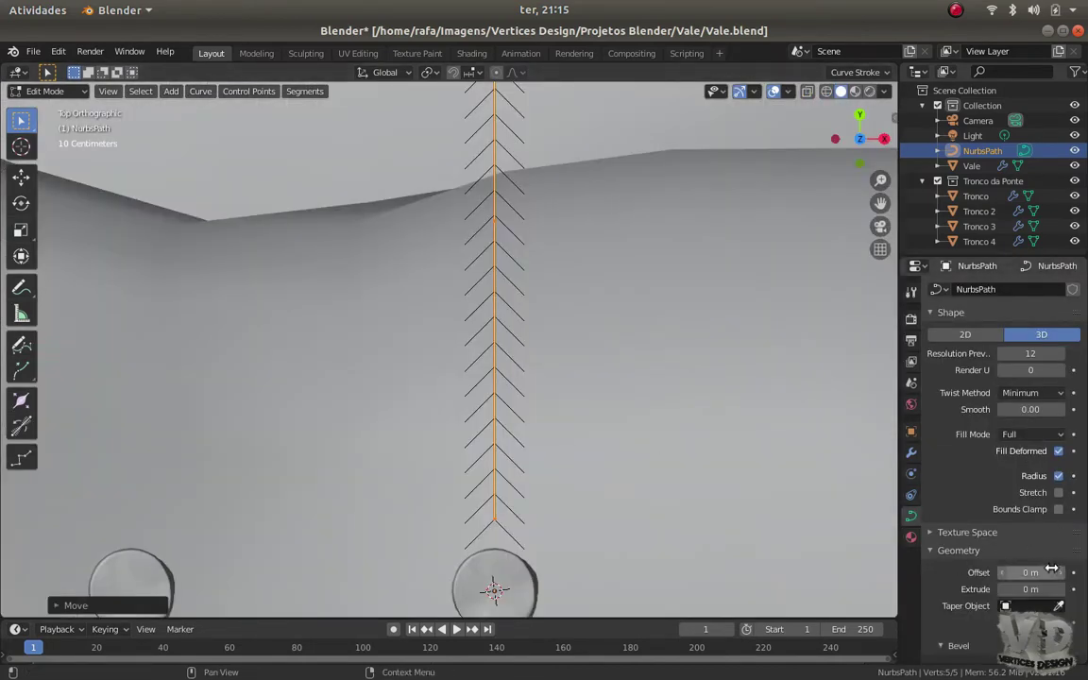
pyautogui.scroll(-3, 1053, 571)
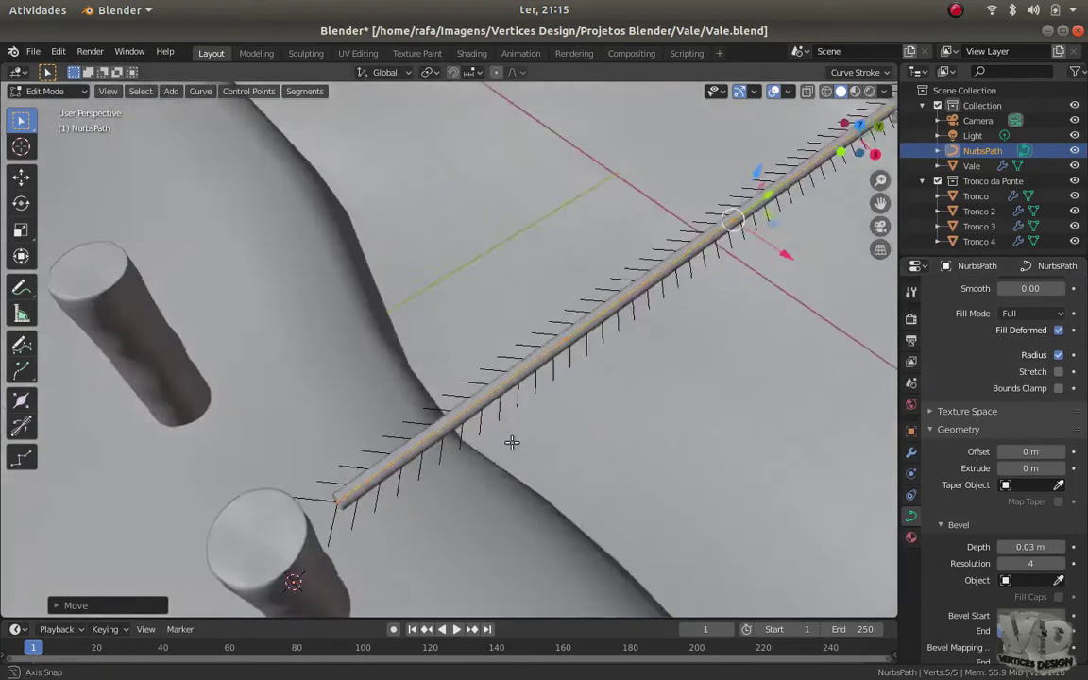
pyautogui.moveTo(510, 442); pyautogui.dragTo(306, 369, button='middle')
pyautogui.click(1060, 546)
pyautogui.moveTo(302, 479)
pyautogui.mouseDown(button='middle')
pyautogui.moveTo(507, 523)
pyautogui.moveTo(461, 452)
pyautogui.mouseUp(button='middle')
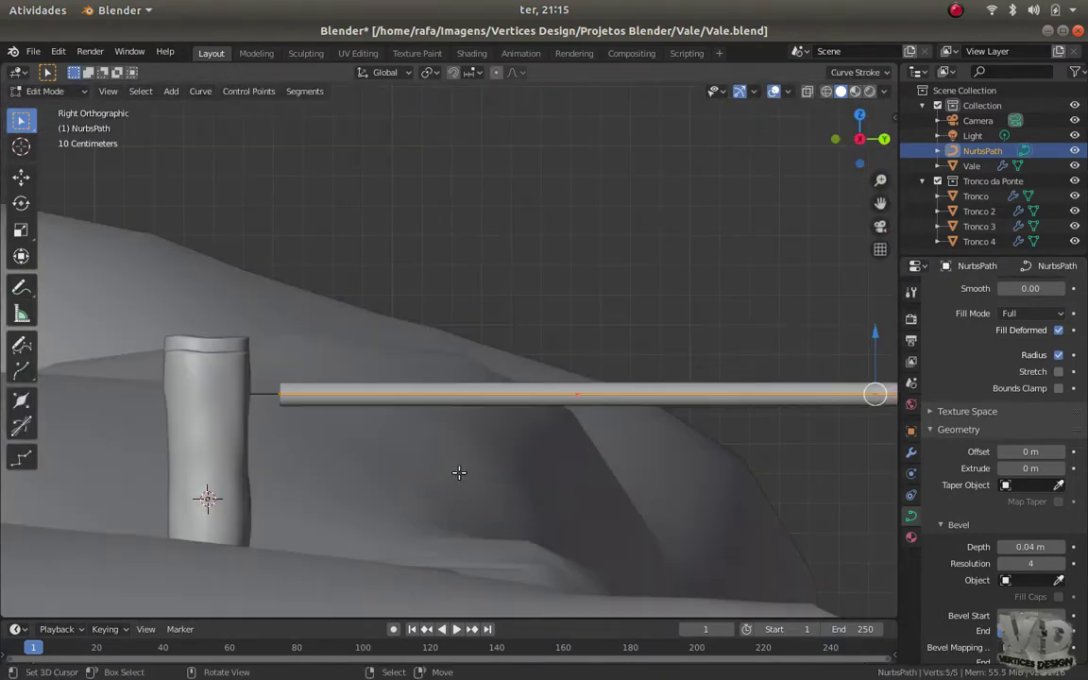
pyautogui.moveTo(462, 451)
pyautogui.mouseDown(button='middle')
pyautogui.moveTo(543, 451)
pyautogui.moveTo(501, 450)
pyautogui.mouseUp(button='middle')
# Lower the first rope points near the post vertically to begin the sag
pyautogui.click(619, 378)
pyautogui.moveTo(413, 367); pyautogui.dragTo(413, 447)
pyautogui.click(615, 391)
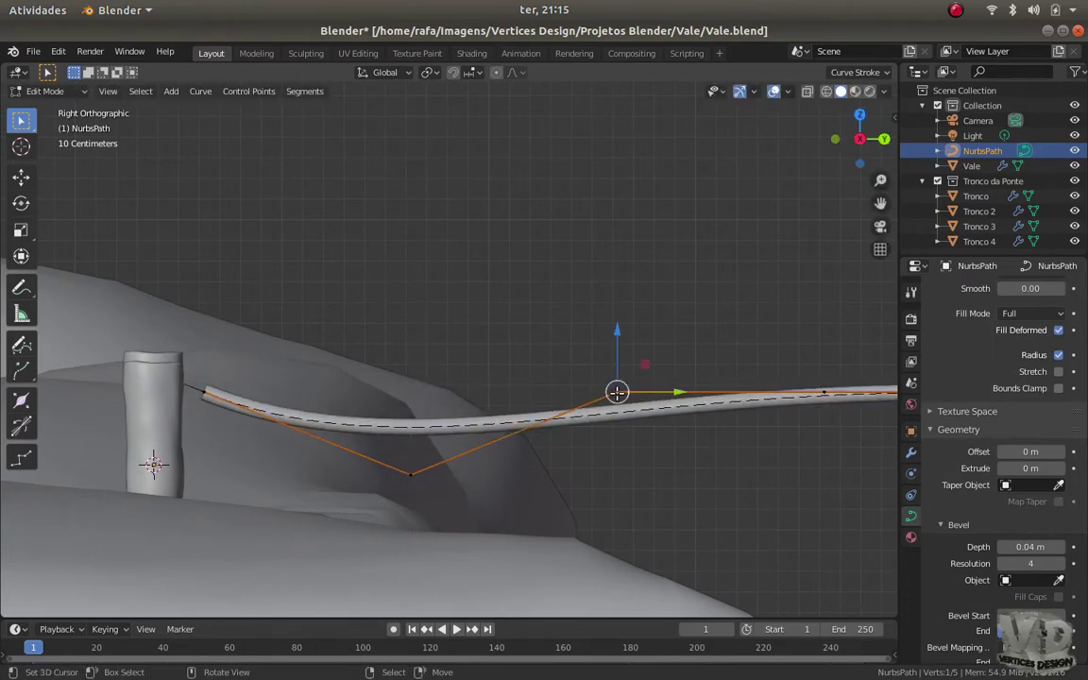
pyautogui.press('g')
pyautogui.press('z')
pyautogui.click(618, 454)
pyautogui.scroll(-2, 546, 437)
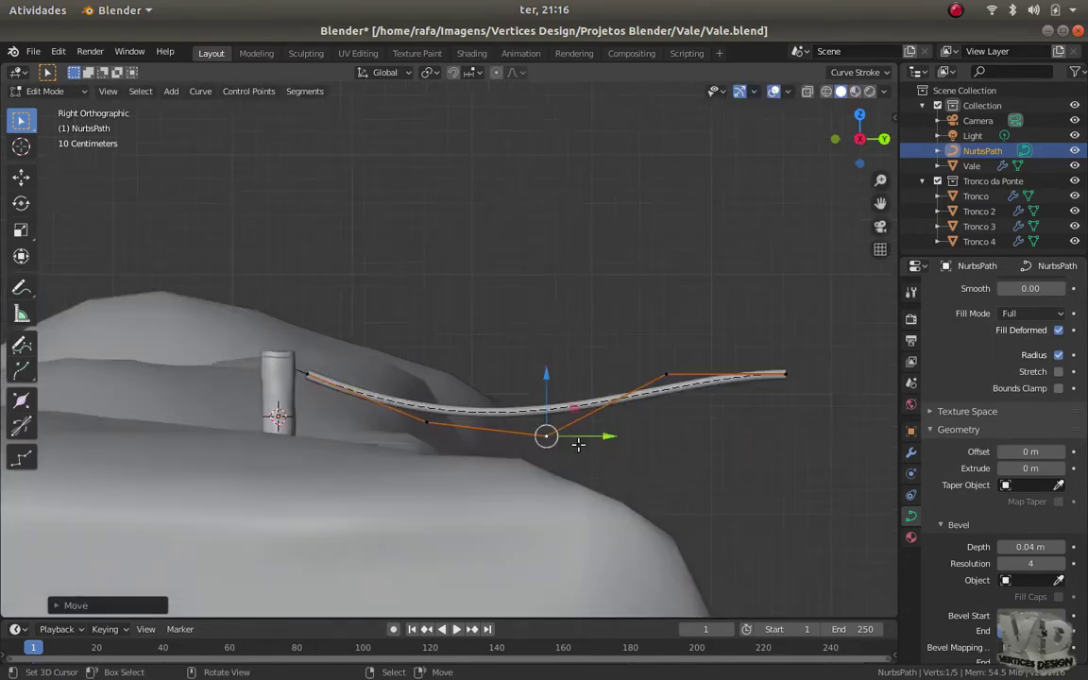
pyautogui.keyDown('shift'); pyautogui.moveTo(545, 437); pyautogui.dragTo(459, 485, button='middle'); pyautogui.keyUp('shift')
pyautogui.click(585, 427)
pyautogui.press('g')
pyautogui.press('z')
pyautogui.click(586, 493)
# Drop the rope's end point and the next inward points to deepen the sag
pyautogui.click(695, 425)
pyautogui.click(694, 522)
pyautogui.click(575, 503)
pyautogui.press('g')
pyautogui.press('z')
pyautogui.click(577, 524)
pyautogui.click(454, 487)
pyautogui.press('g')
pyautogui.press('z')
pyautogui.click(457, 491)
# Set the rope end's height and extend a new segment out across the valley
pyautogui.scroll(-1, 457, 491)
pyautogui.moveTo(774, 510)
pyautogui.keyDown('shift'); pyautogui.mouseDown(button='middle')
pyautogui.moveTo(443, 424)
pyautogui.moveTo(453, 384)
pyautogui.mouseUp(button='middle'); pyautogui.keyUp('shift')
pyautogui.scroll(-1, 444, 425)
pyautogui.scroll(3, 511, 356)
pyautogui.press('g')
pyautogui.press('z')
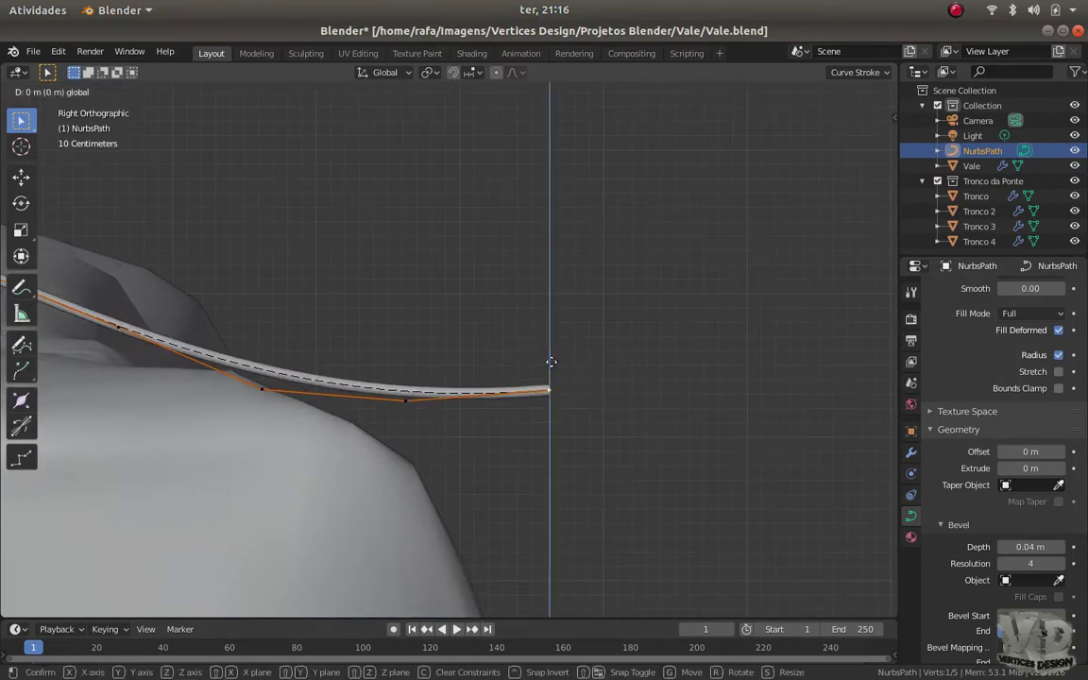
pyautogui.click(552, 373)
pyautogui.scroll(-3, 552, 373)
pyautogui.keyDown('shift'); pyautogui.moveTo(646, 417); pyautogui.dragTo(537, 415, button='middle'); pyautogui.keyUp('shift')
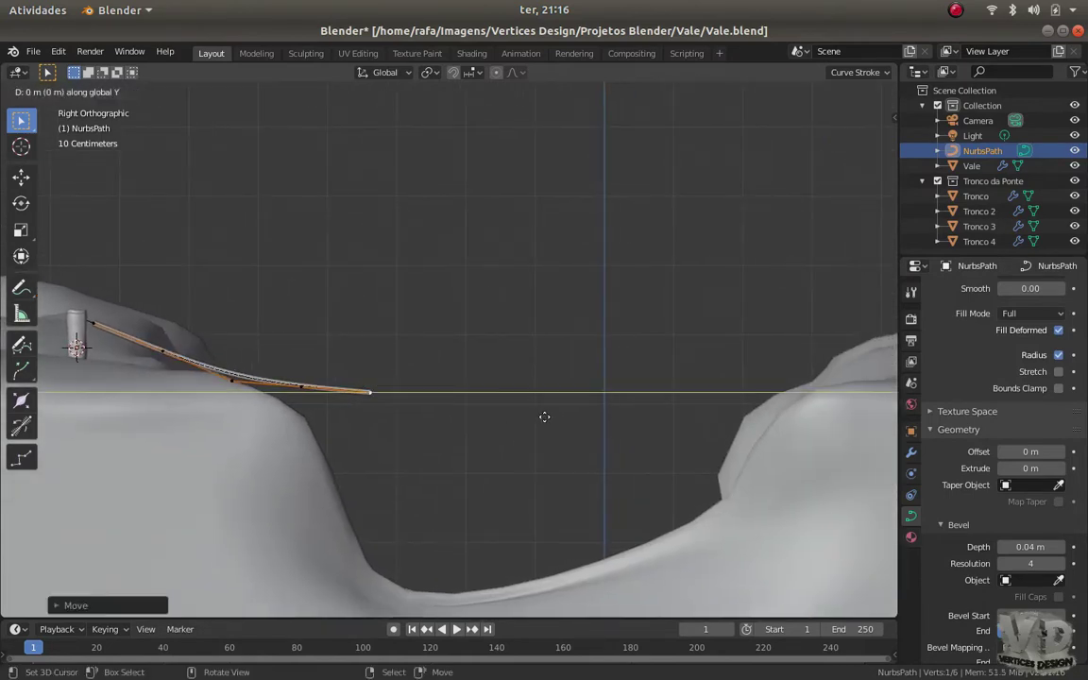
pyautogui.click(626, 411)
# Adjust the heights of two middle rope points along the Z axis
pyautogui.scroll(1, 616, 415)
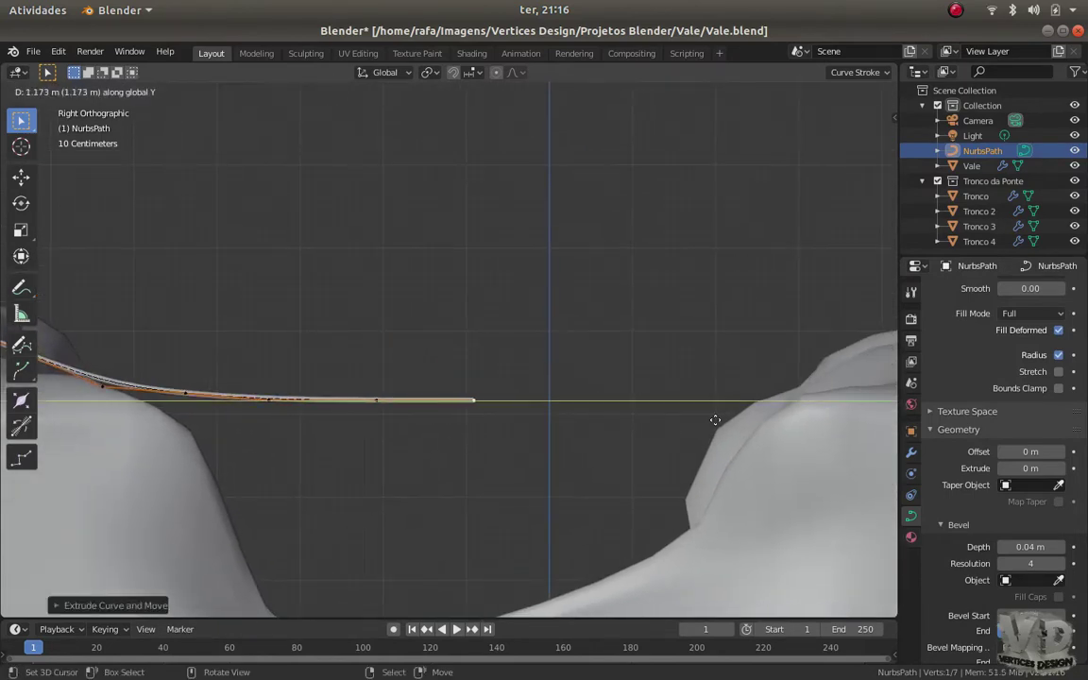
pyautogui.scroll(-1, 720, 416)
pyautogui.keyDown('shift'); pyautogui.moveTo(719, 416); pyautogui.dragTo(591, 418, button='middle'); pyautogui.keyUp('shift')
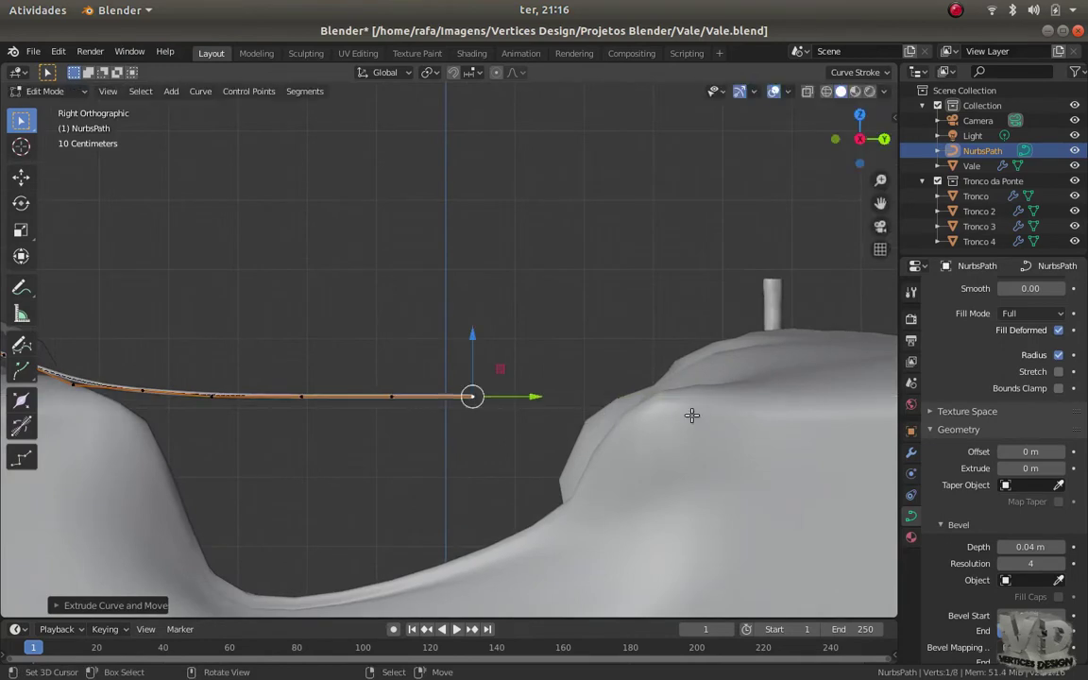
pyautogui.scroll(1, 274, 422)
pyautogui.click(274, 411)
pyautogui.press('g')
pyautogui.press('z')
pyautogui.click(274, 408)
pyautogui.click(377, 408)
pyautogui.press('g')
pyautogui.press('z')
pyautogui.click(383, 397)
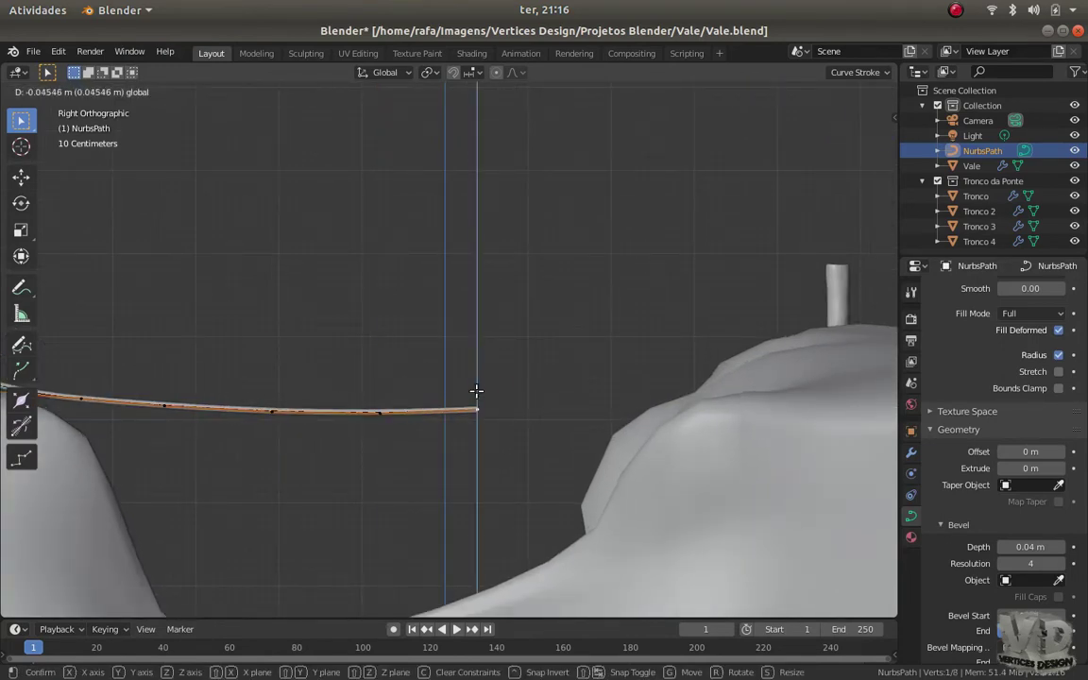
# Nudge the rope end lower, then raise it so the rope reaches the far slope
pyautogui.moveTo(476, 386); pyautogui.dragTo(476, 391)
pyautogui.click(577, 373)
pyautogui.scroll(-1, 521, 438)
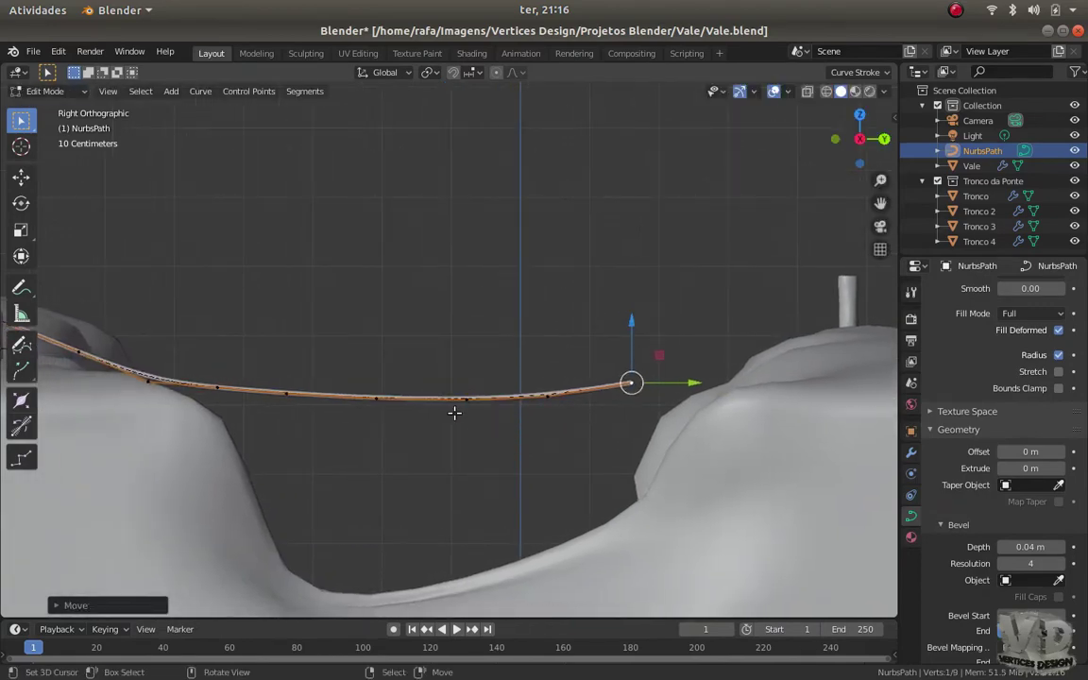
pyautogui.keyDown('shift'); pyautogui.moveTo(737, 370); pyautogui.dragTo(613, 402, button='middle'); pyautogui.keyUp('shift')
pyautogui.press('g')
pyautogui.press('z')
pyautogui.click(686, 375)
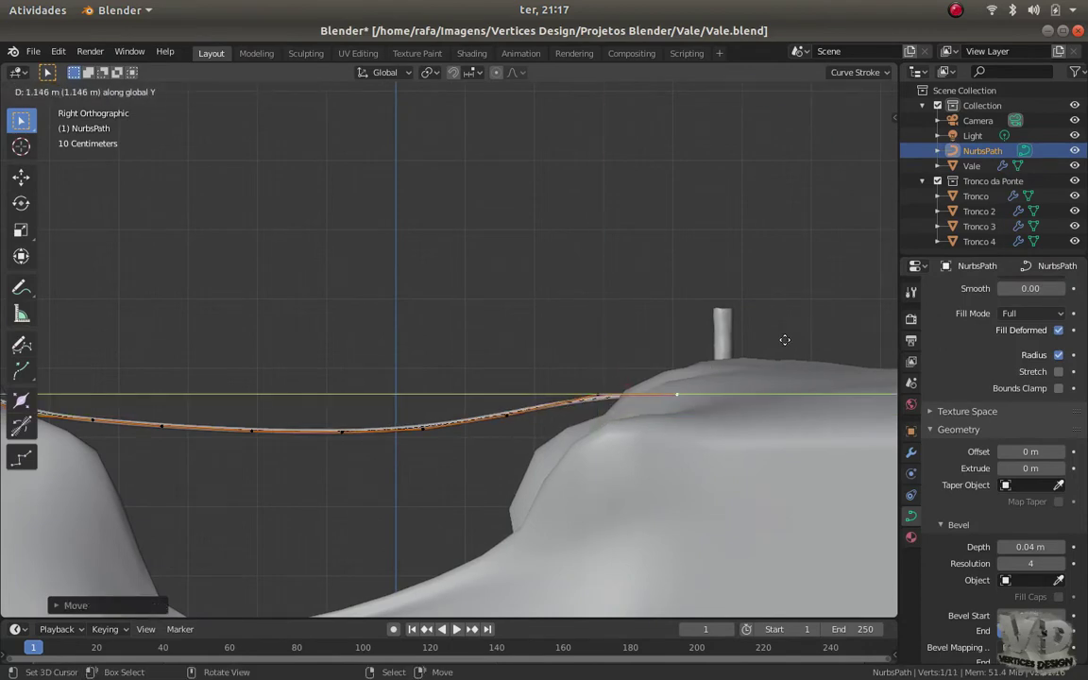
pyautogui.press('Escape')
pyautogui.press('g')
pyautogui.press('z')
pyautogui.click(675, 361)
# Raise the rope end vertically to meet the far log post
pyautogui.scroll(-1, 553, 437)
pyautogui.keyDown('shift'); pyautogui.moveTo(553, 438); pyautogui.dragTo(604, 425, button='middle'); pyautogui.keyUp('shift')
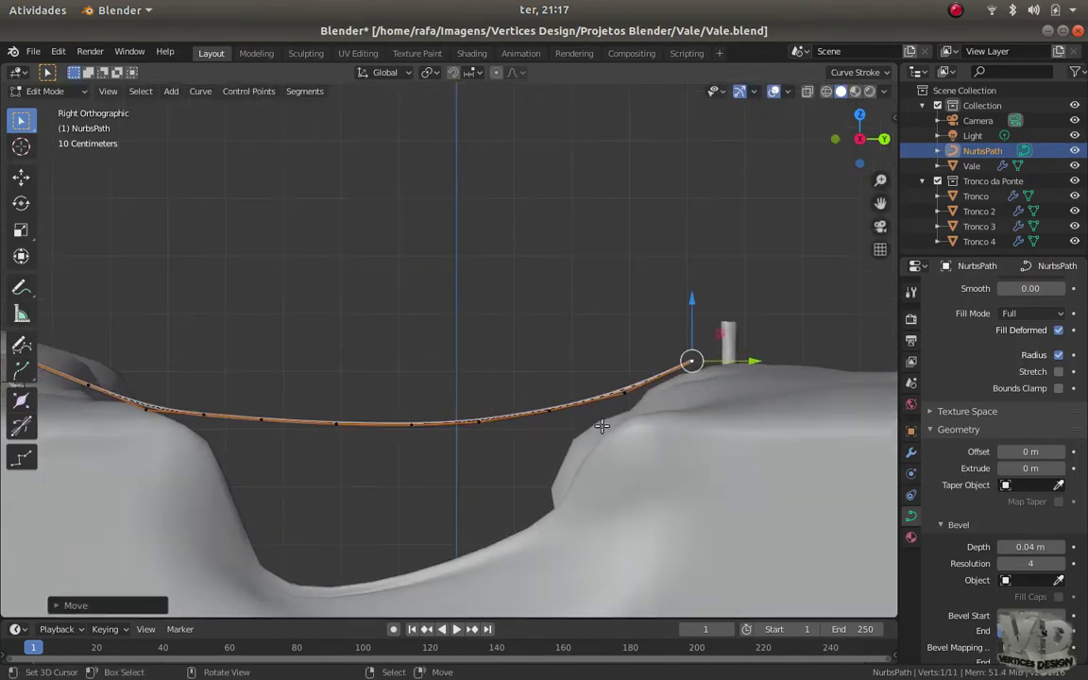
pyautogui.scroll(1, 712, 404)
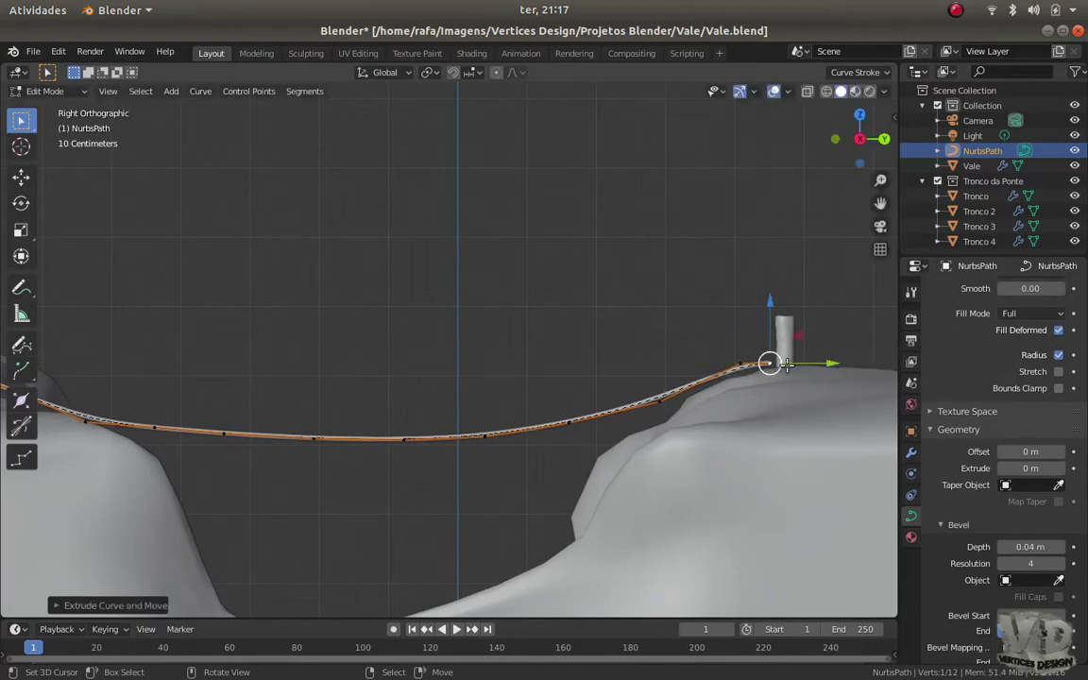
pyautogui.press('g')
pyautogui.press('z')
pyautogui.click(774, 334)
pyautogui.keyDown('shift'); pyautogui.moveTo(775, 334); pyautogui.dragTo(515, 434, button='middle'); pyautogui.keyUp('shift')
pyautogui.scroll(-3, 514, 435)
pyautogui.scroll(2, 517, 439)
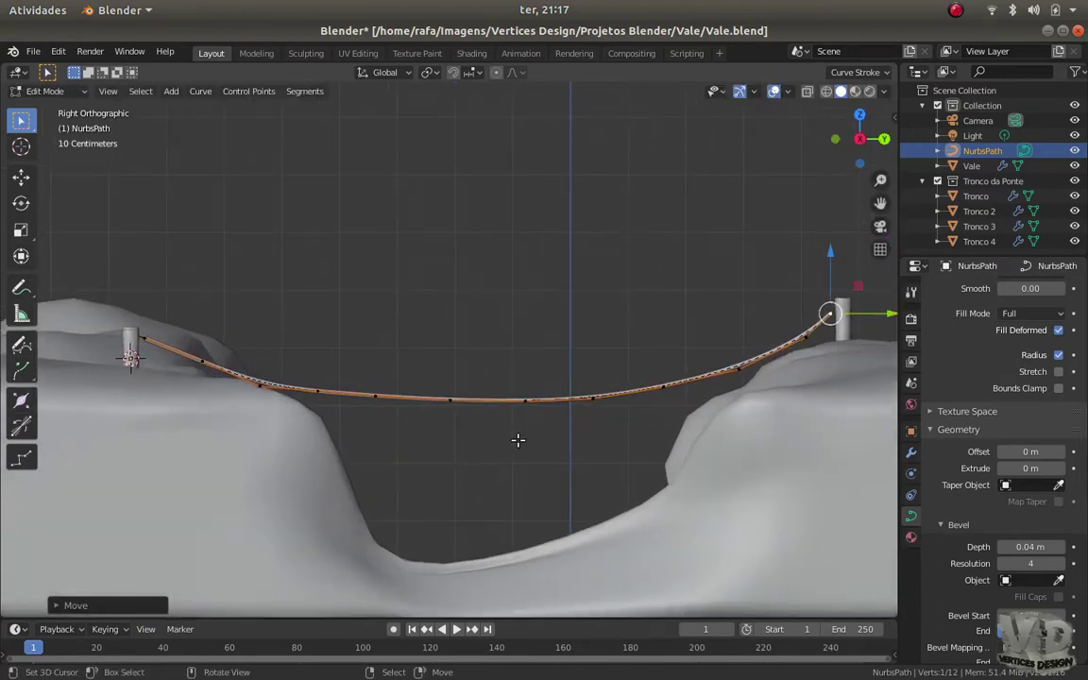
# Even out the heights of the two middle rope points with G Z
pyautogui.press('g')
pyautogui.press('Escape')
pyautogui.scroll(2, 651, 427)
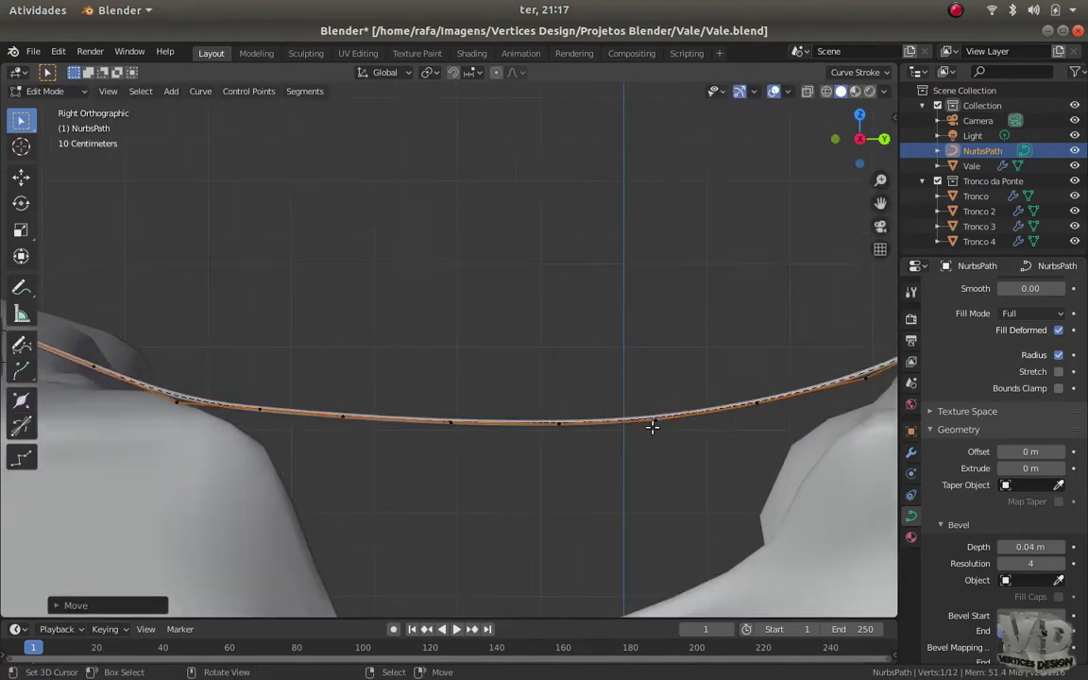
pyautogui.click(622, 405)
pyautogui.press('g')
pyautogui.press('z')
pyautogui.click(626, 392)
pyautogui.click(705, 394)
pyautogui.press('g')
pyautogui.press('z')
pyautogui.click(705, 405)
# Raise the next two rope points to smooth the curve
pyautogui.click(541, 411)
pyautogui.press('g')
pyautogui.press('z')
pyautogui.click(542, 387)
pyautogui.click(450, 409)
pyautogui.press('g')
pyautogui.press('z')
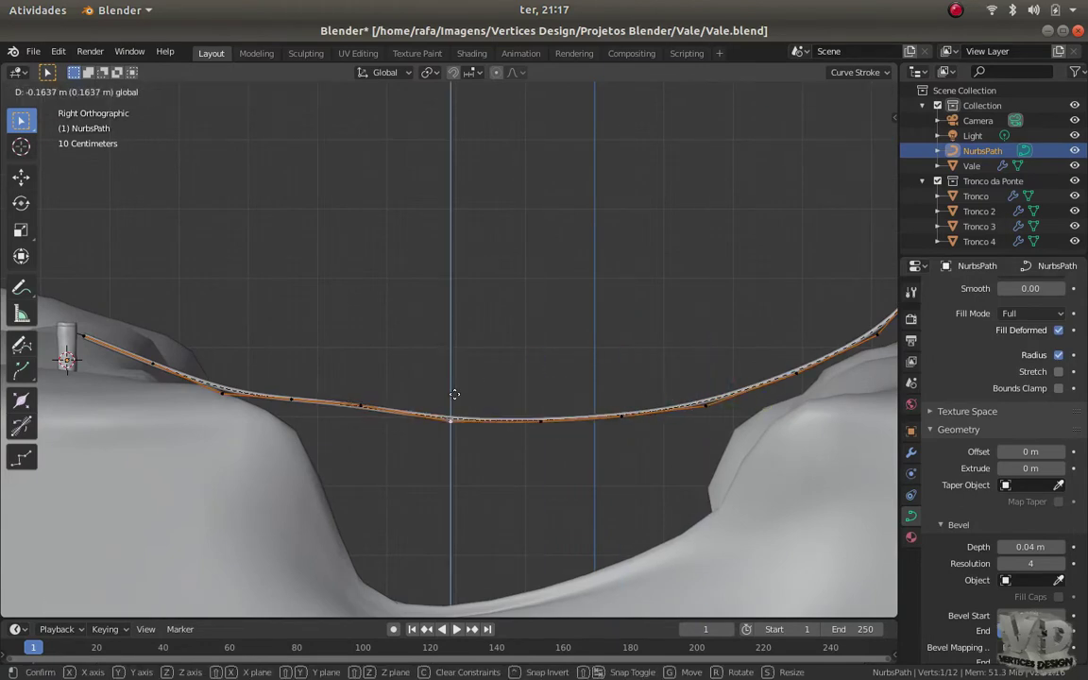
pyautogui.click(455, 395)
# Smooth the last two rope points into an even sag and leave Edit Mode
pyautogui.click(360, 406)
pyautogui.press('g')
pyautogui.press('z')
pyautogui.click(363, 383)
pyautogui.click(291, 399)
pyautogui.press('g')
pyautogui.press('z')
pyautogui.click(283, 378)
pyautogui.press('Tab')
pyautogui.scroll(-2, 440, 428)
pyautogui.moveTo(440, 428)
pyautogui.mouseDown(button='middle')
pyautogui.moveTo(371, 456)
pyautogui.moveTo(484, 444)
pyautogui.moveTo(484, 482)
pyautogui.moveTo(501, 473)
pyautogui.moveTo(456, 444)
pyautogui.moveTo(448, 327)
pyautogui.mouseUp(button='middle')
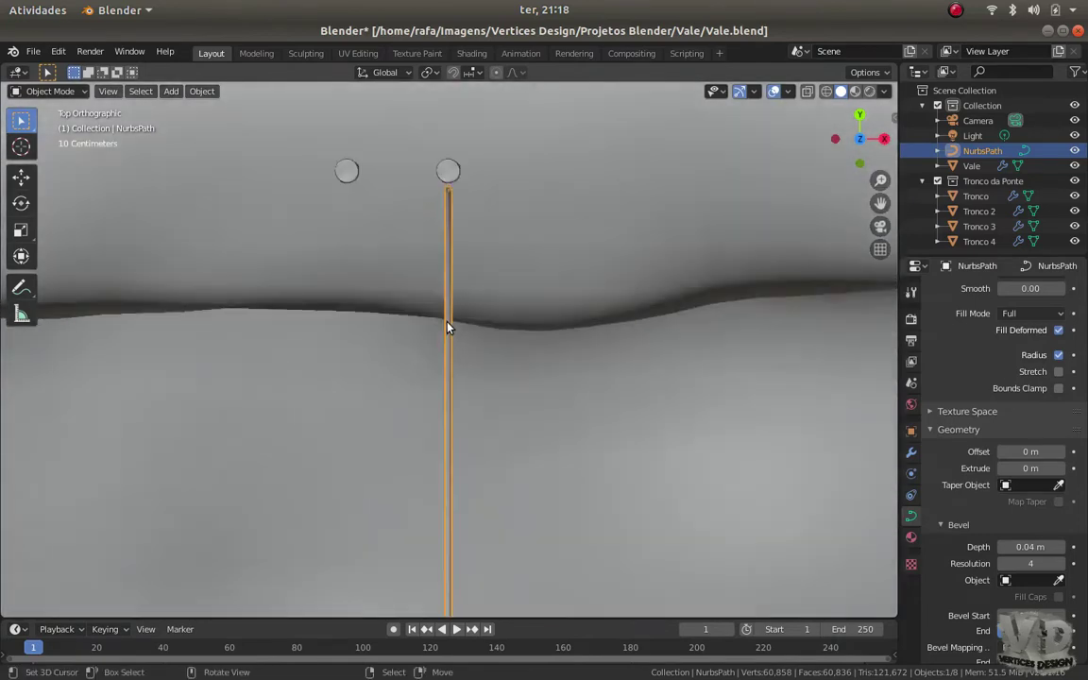
# In Edit Mode, extrude and position a first new point beside the log post
pyautogui.scroll(-2, 448, 328)
pyautogui.keyDown('shift'); pyautogui.moveTo(456, 369); pyautogui.dragTo(463, 468, button='middle'); pyautogui.keyUp('shift')
pyautogui.scroll(2, 458, 396)
pyautogui.scroll(3, 515, 386)
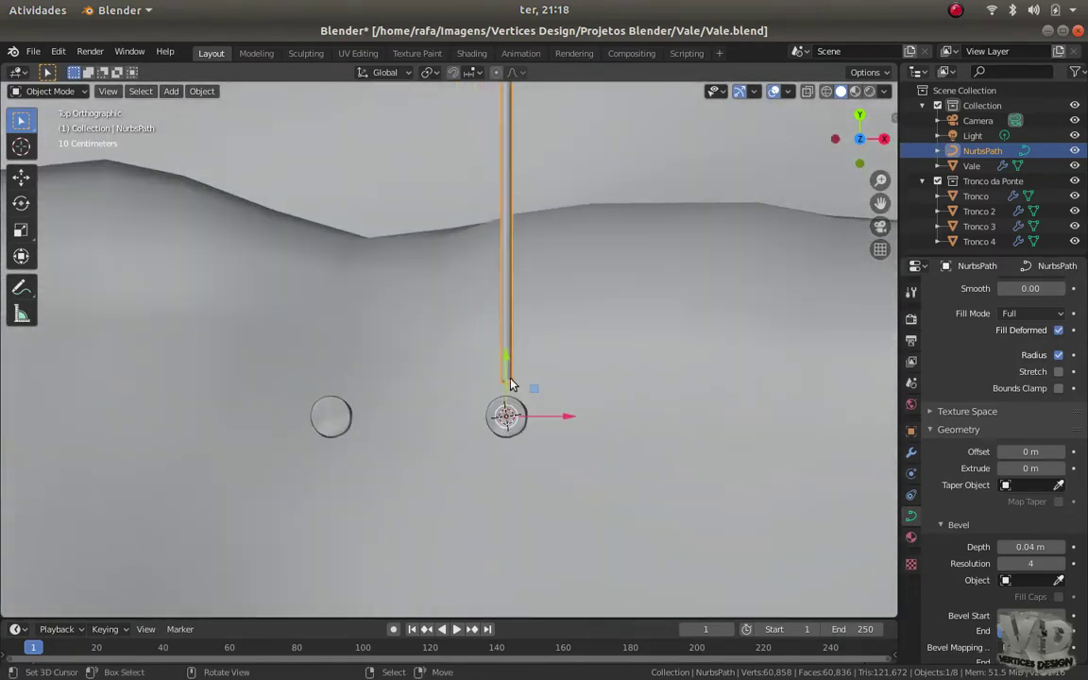
pyautogui.press('Tab')
pyautogui.scroll(2, 559, 430)
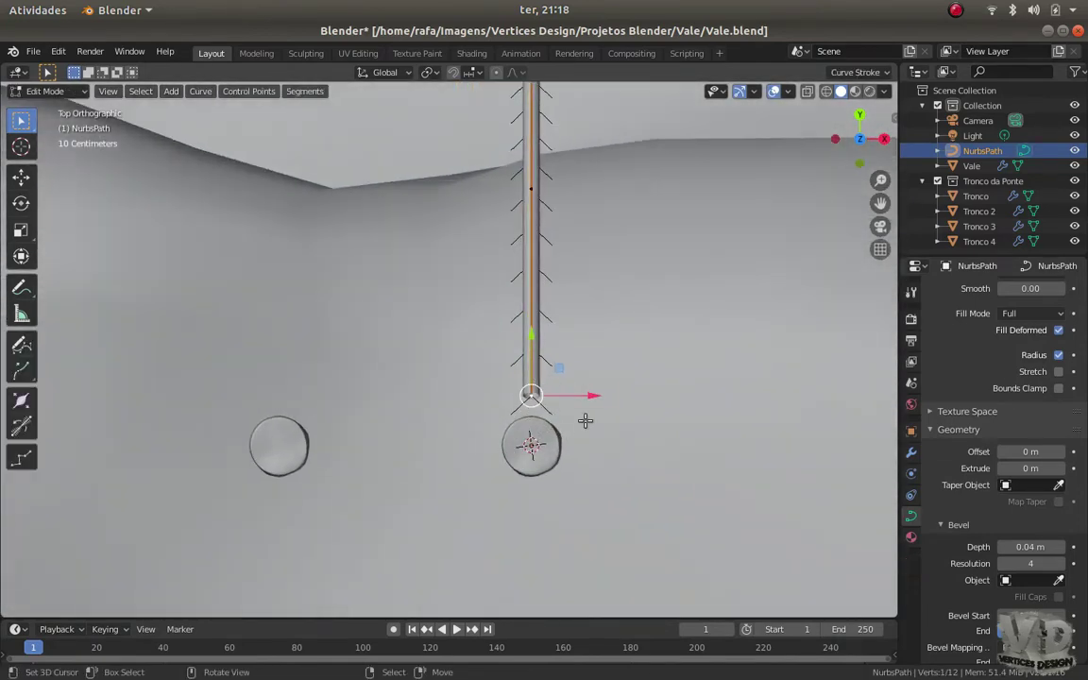
pyautogui.press('e')
pyautogui.click(646, 473)
pyautogui.scroll(1, 585, 425)
pyautogui.scroll(2, 595, 397)
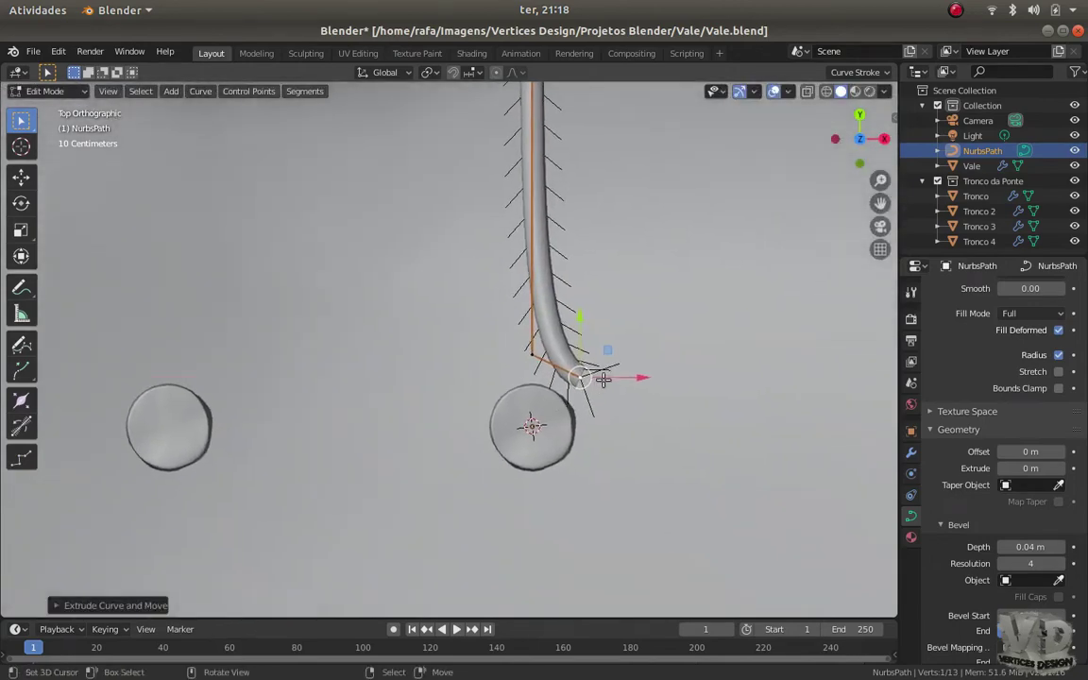
pyautogui.press('g')
pyautogui.click(586, 383)
# From top view, extrude two more rope points curving around the post
pyautogui.moveTo(585, 383)
pyautogui.mouseDown(button='middle')
pyautogui.moveTo(383, 322)
pyautogui.moveTo(523, 312)
pyautogui.mouseUp(button='middle')
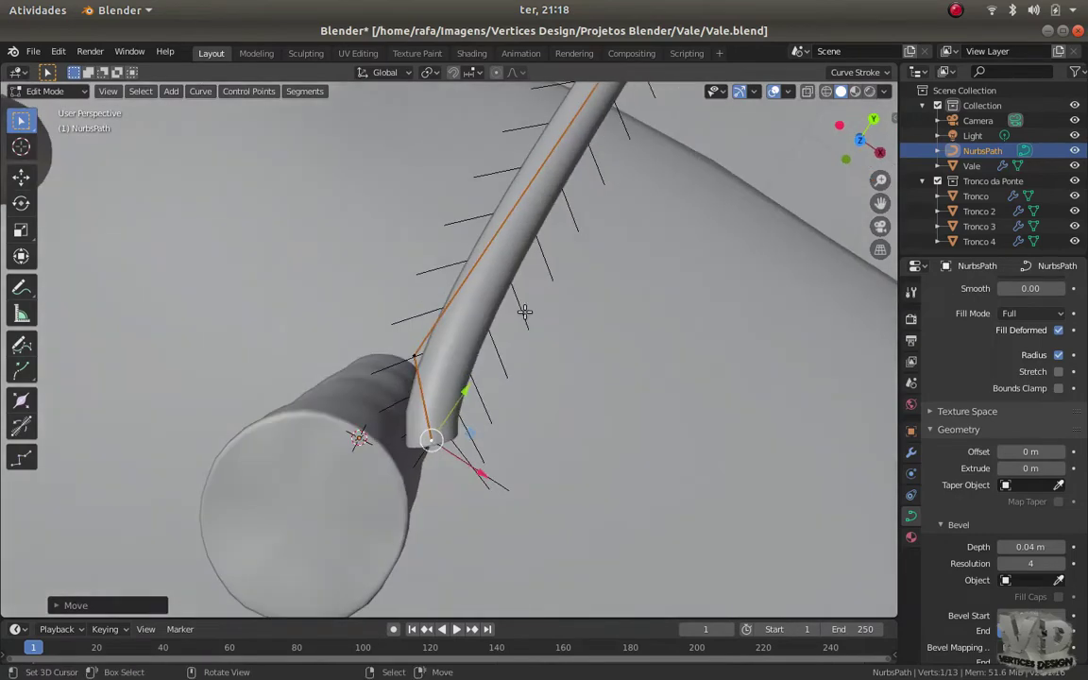
pyautogui.press('KP_7')
pyautogui.press('e')
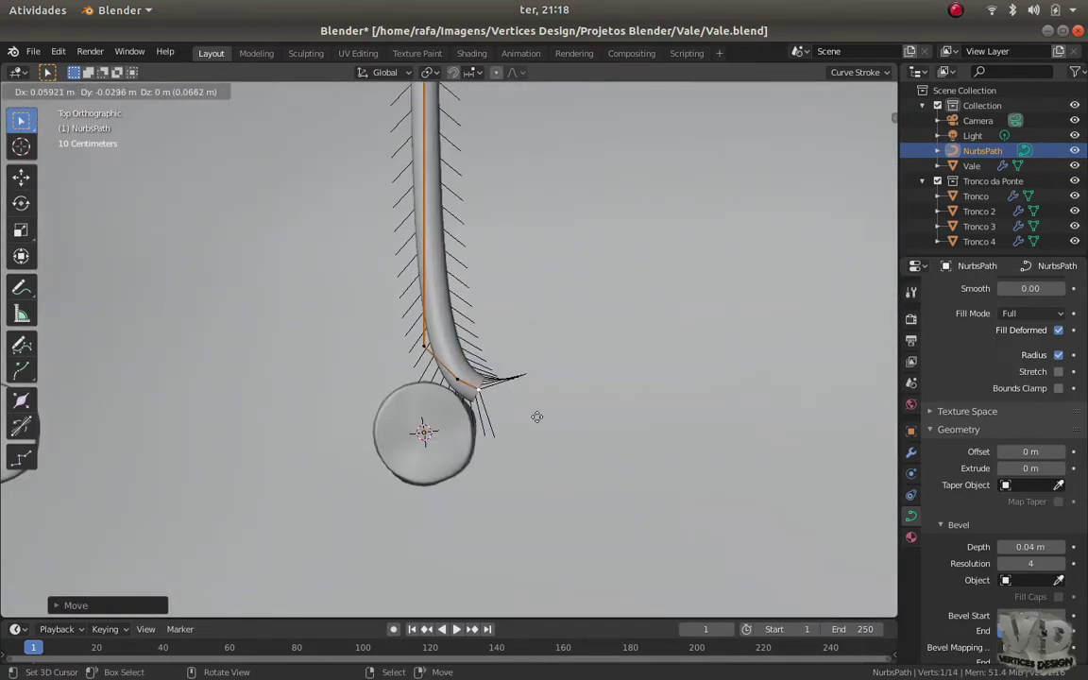
pyautogui.click(548, 433)
pyautogui.moveTo(549, 433)
pyautogui.mouseDown(button='middle')
pyautogui.moveTo(523, 344)
pyautogui.moveTo(485, 346)
pyautogui.mouseUp(button='middle')
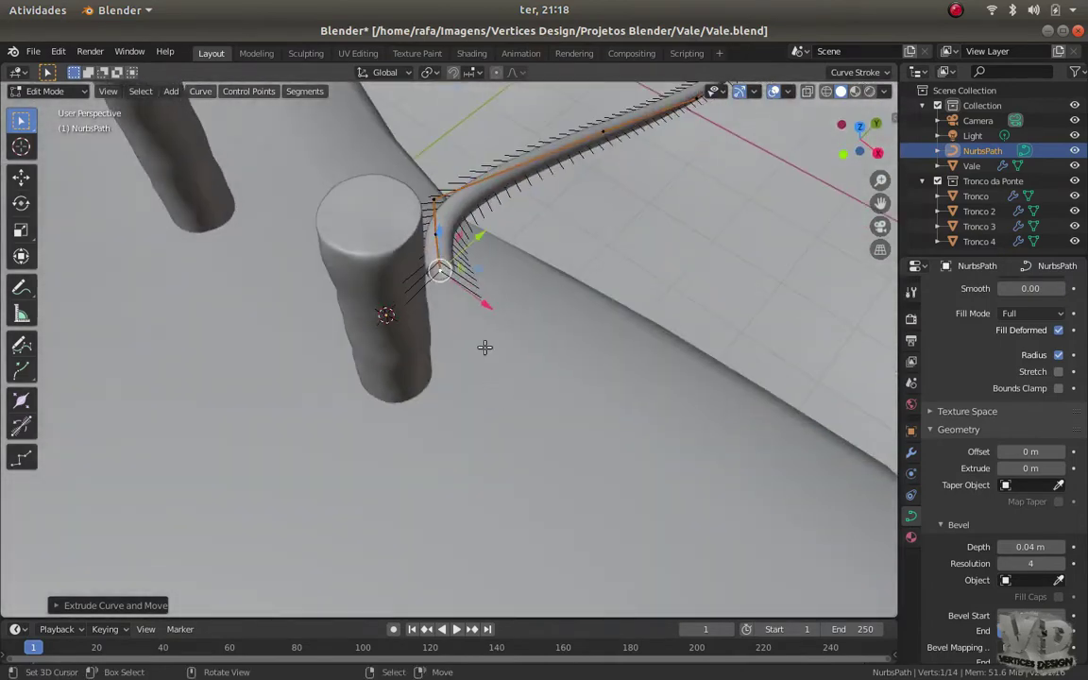
pyautogui.press('KP_7')
pyautogui.scroll(3, 495, 388)
pyautogui.press('e')
pyautogui.click(585, 454)
# Extrude the final two points to close the hook, then return to Object Mode
pyautogui.scroll(-3, 557, 482)
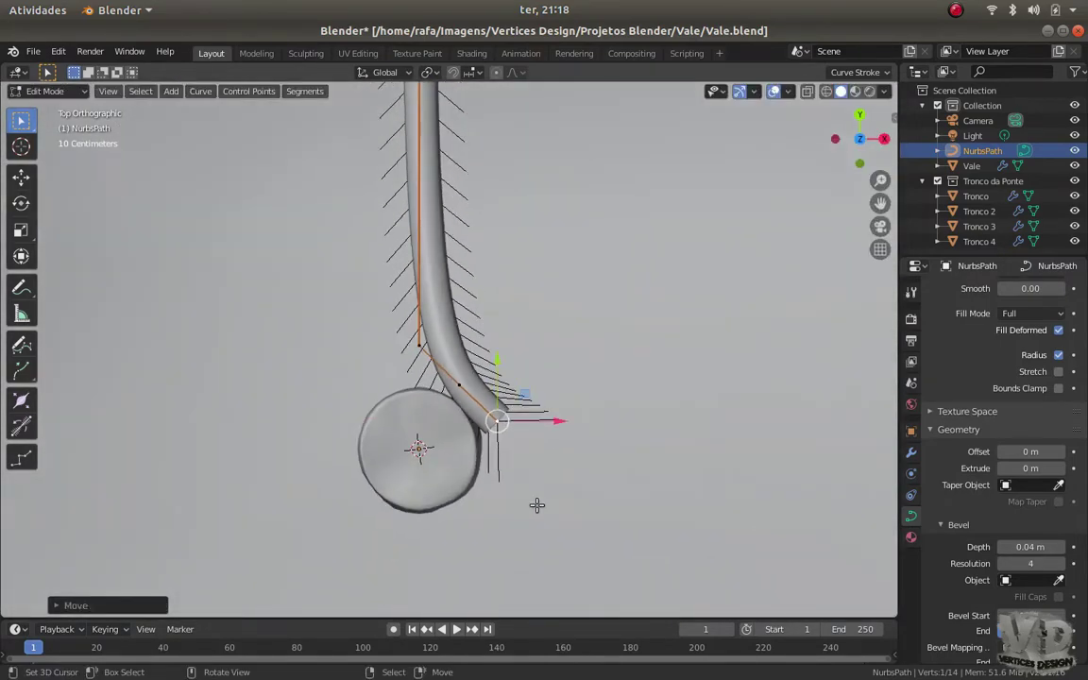
pyautogui.scroll(-1, 536, 564)
pyautogui.keyDown('shift'); pyautogui.moveTo(536, 564); pyautogui.dragTo(563, 439, button='middle'); pyautogui.keyUp('shift')
pyautogui.press('e')
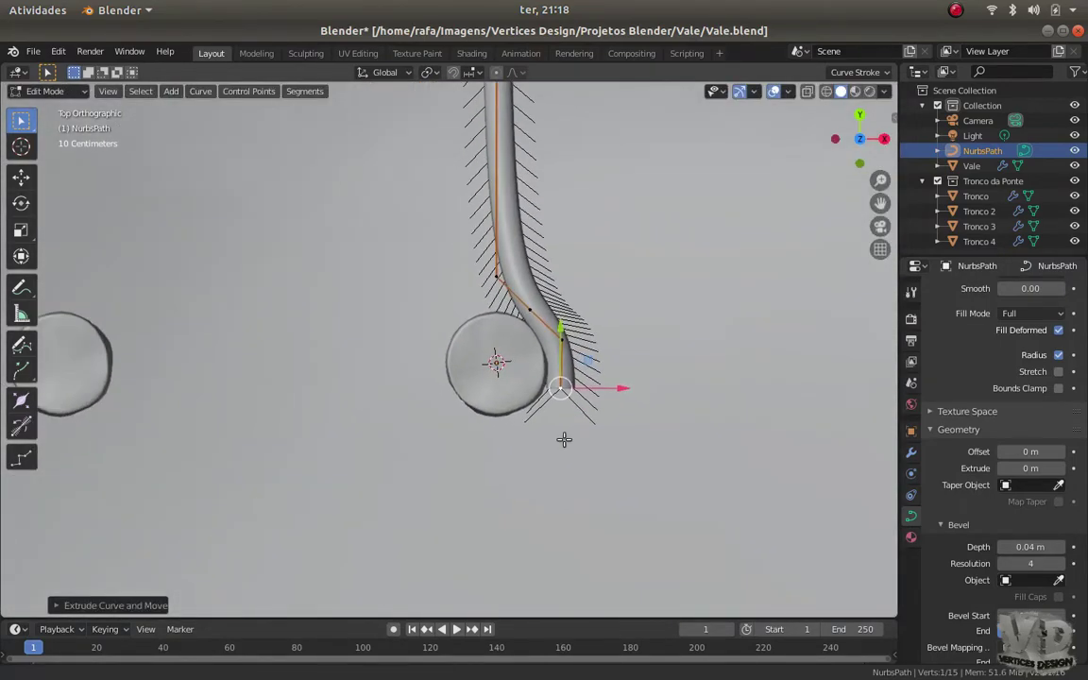
pyautogui.click(530, 491)
pyautogui.click(527, 492)
pyautogui.scroll(2, 553, 477)
pyautogui.press('e')
pyautogui.click(534, 498)
pyautogui.scroll(-1, 581, 493)
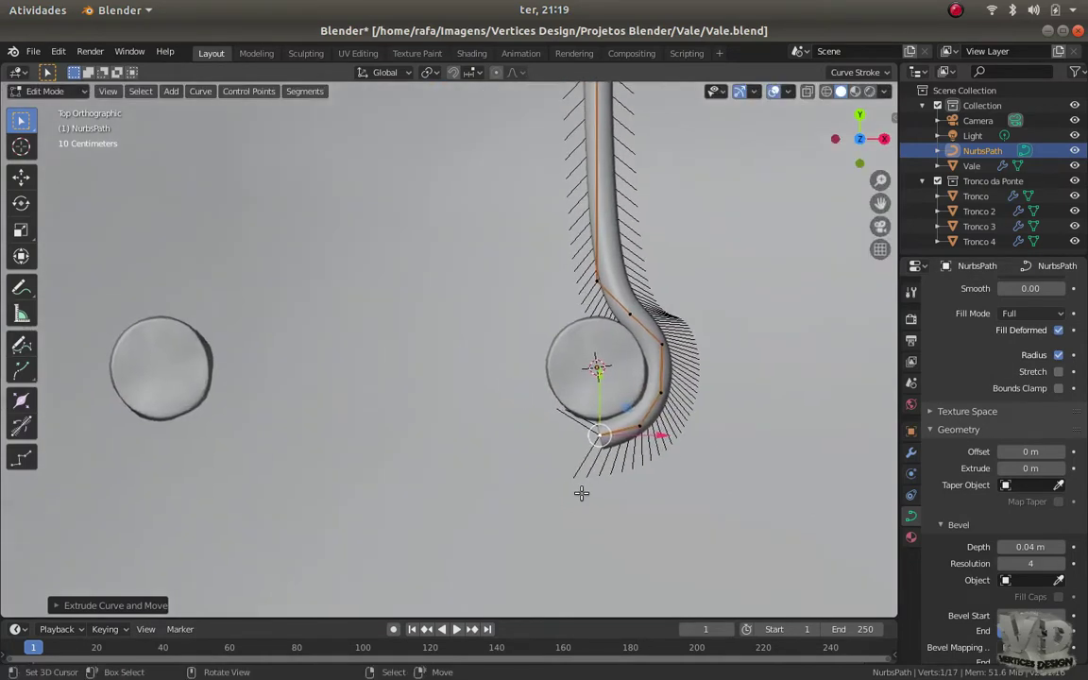
pyautogui.press('Tab')
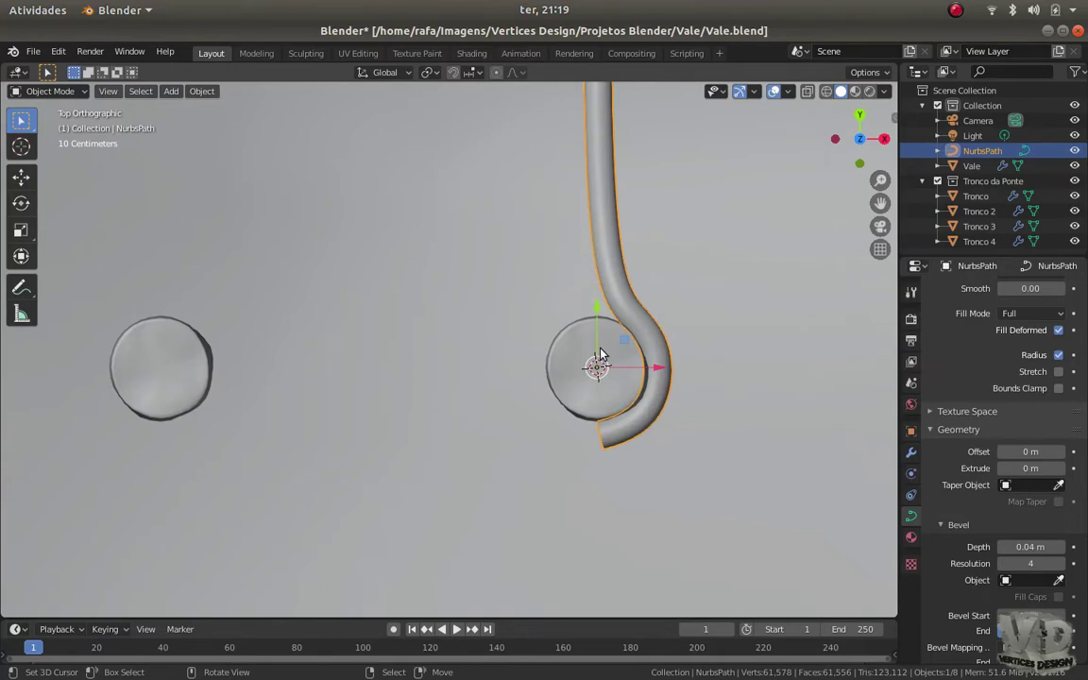
# Reposition the rope curve's origin using the Set Origin menu
pyautogui.scroll(-1, 621, 301)
pyautogui.scroll(1, 569, 346)
pyautogui.hotkey('ctrl', 'shift', 'alt', 'c')
pyautogui.click(600, 349)
pyautogui.scroll(-4, 623, 378)
pyautogui.scroll(-4, 651, 401)
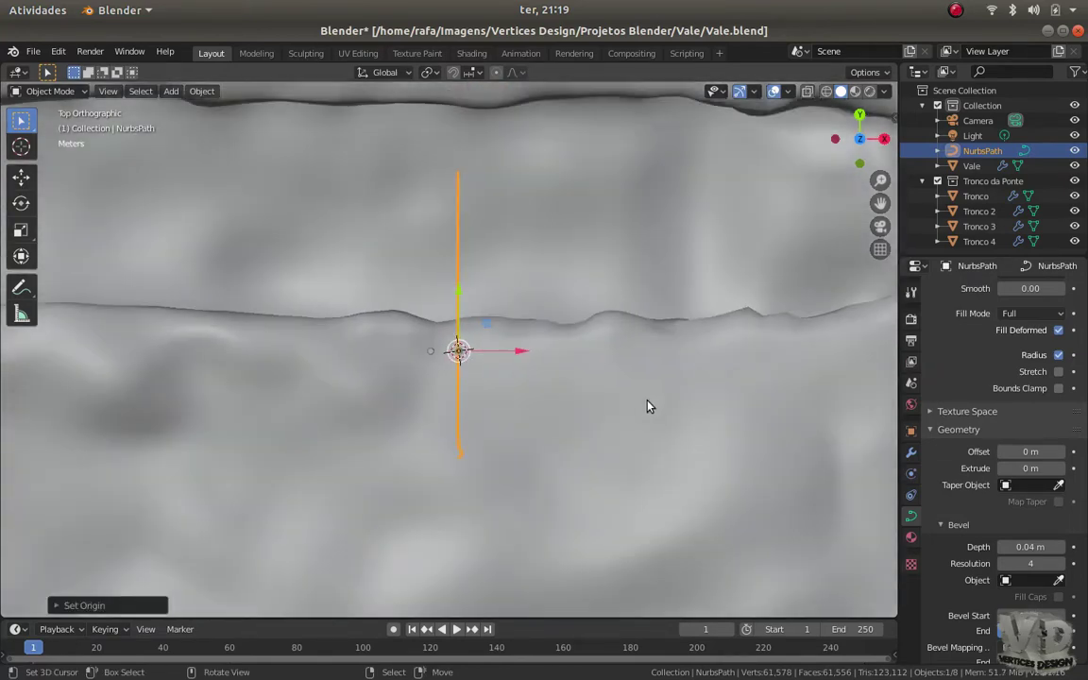
pyautogui.scroll(3, 571, 434)
pyautogui.scroll(5, 572, 419)
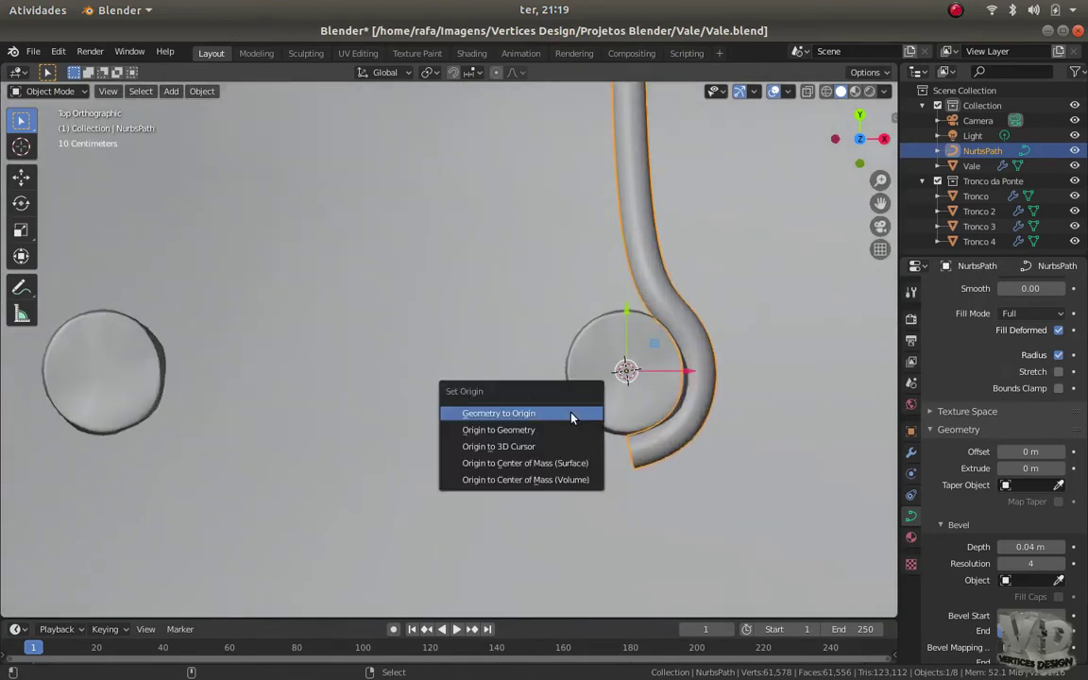
# With the pivot on the 3D cursor, rotate the rope end around the post and extend it with one more curling point
pyautogui.press('Tab')
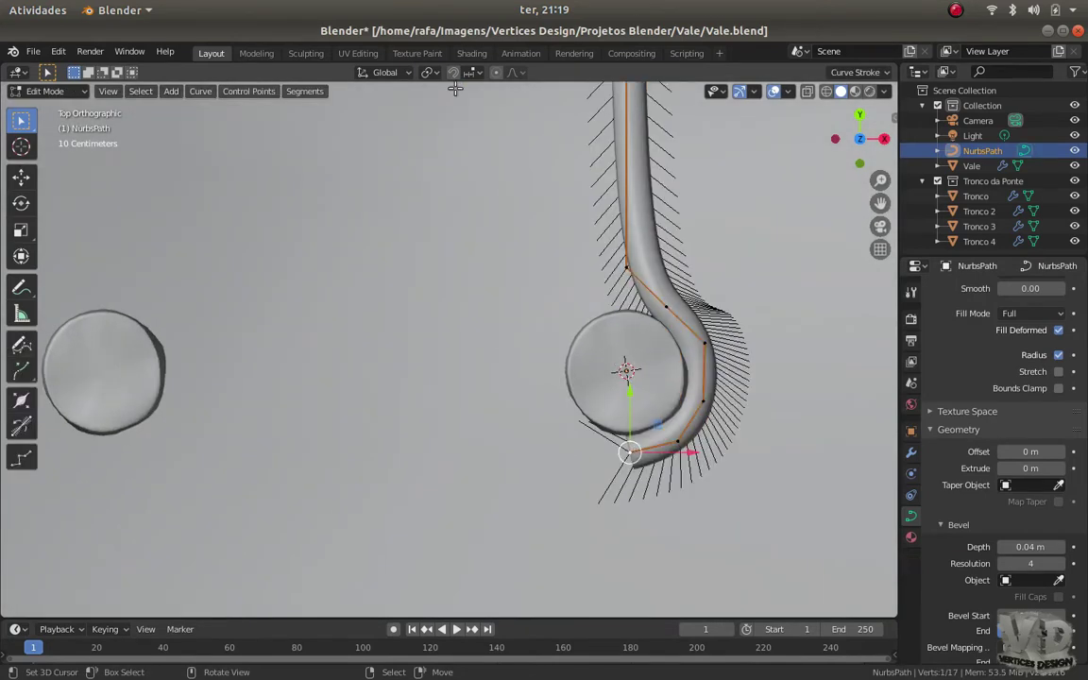
pyautogui.click(385, 72)
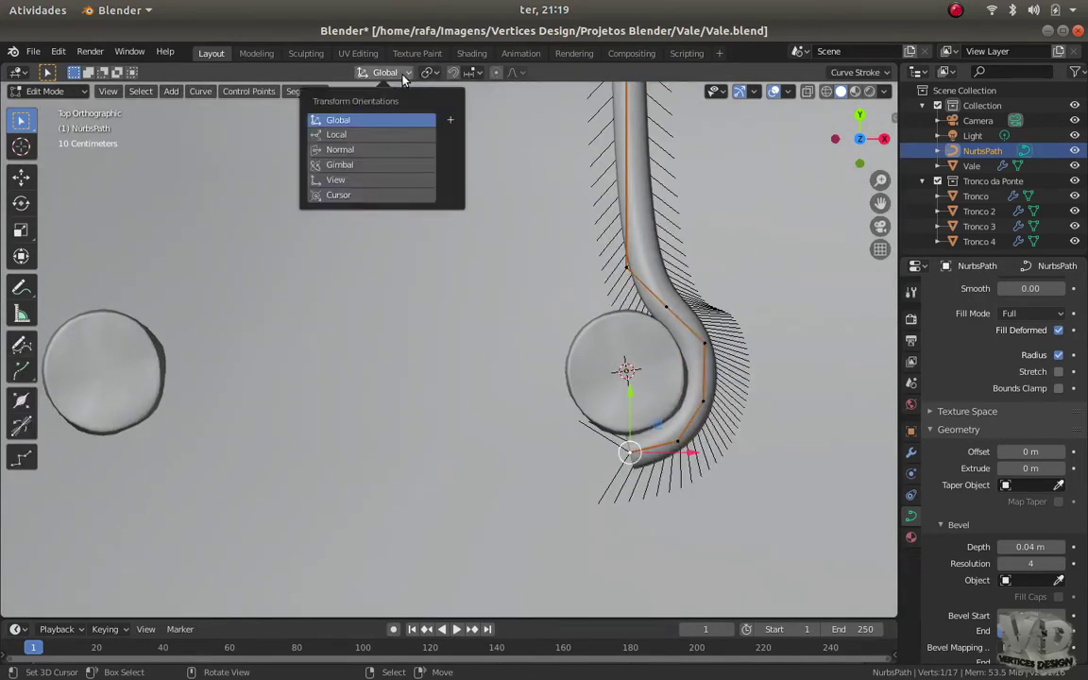
pyautogui.click(479, 110)
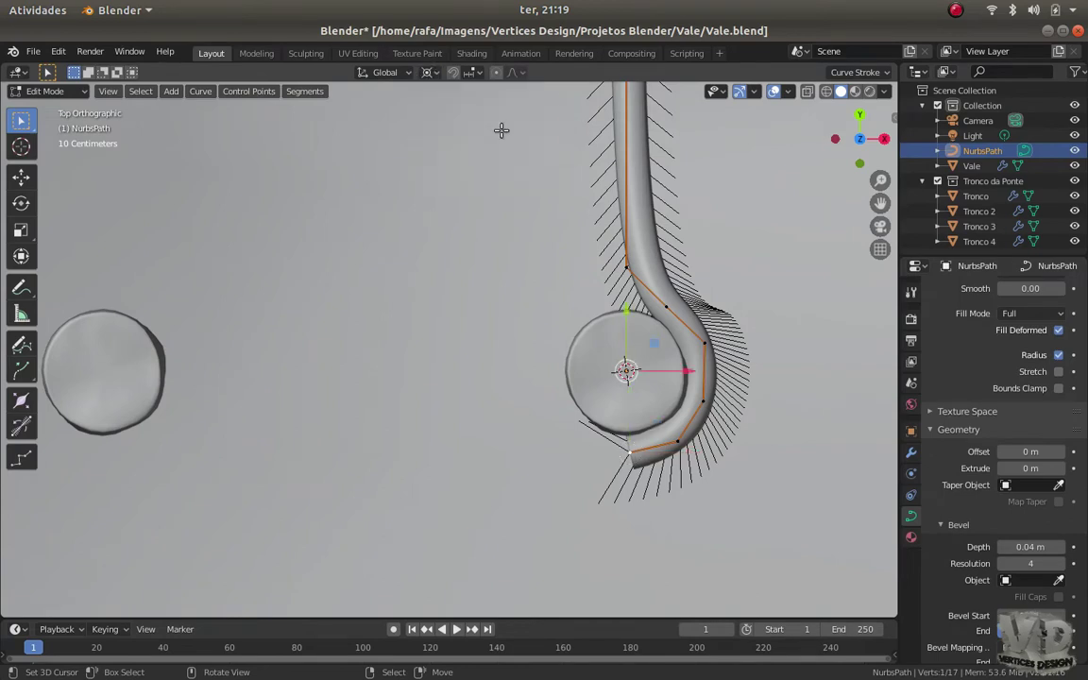
pyautogui.press('r')
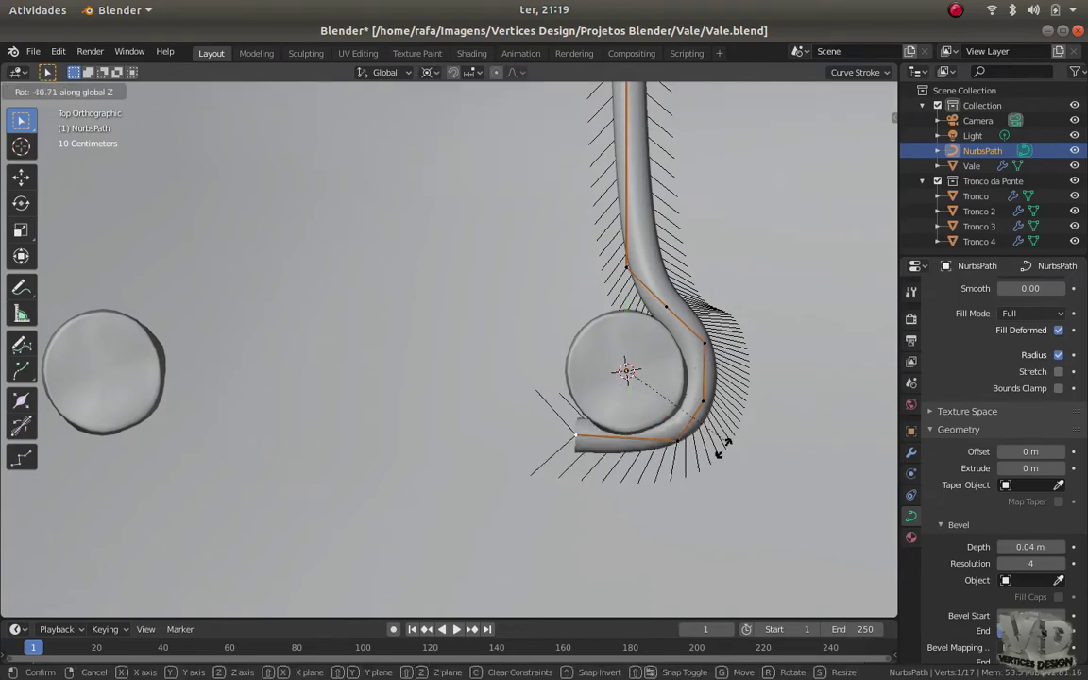
pyautogui.click(637, 415)
pyautogui.press('g')
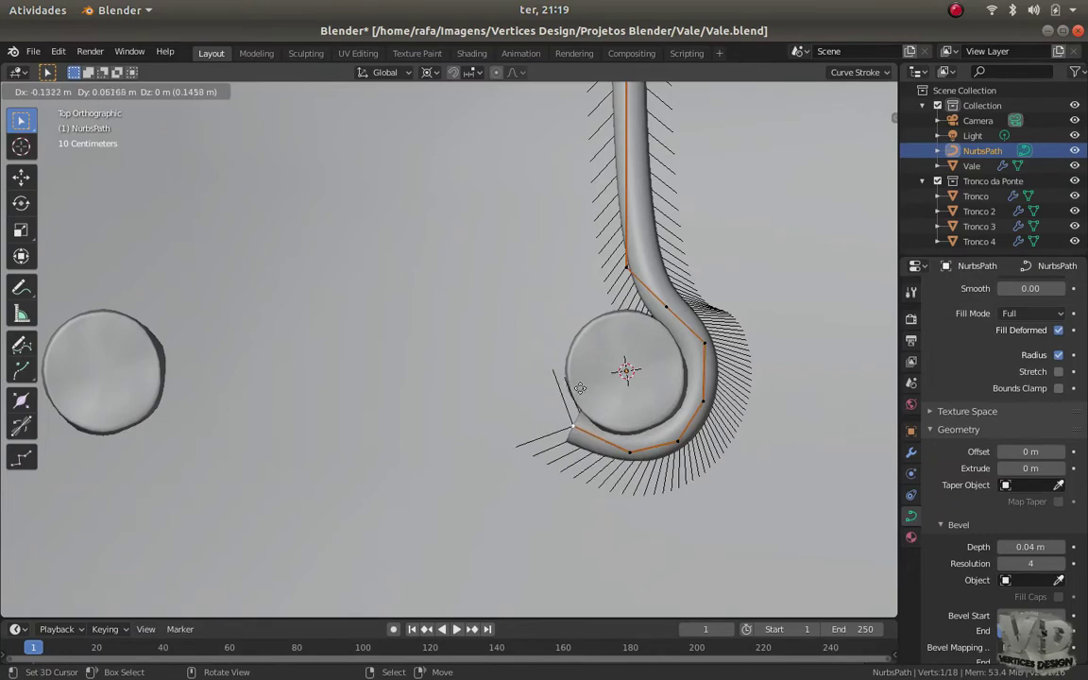
pyautogui.click(587, 412)
pyautogui.press('r')
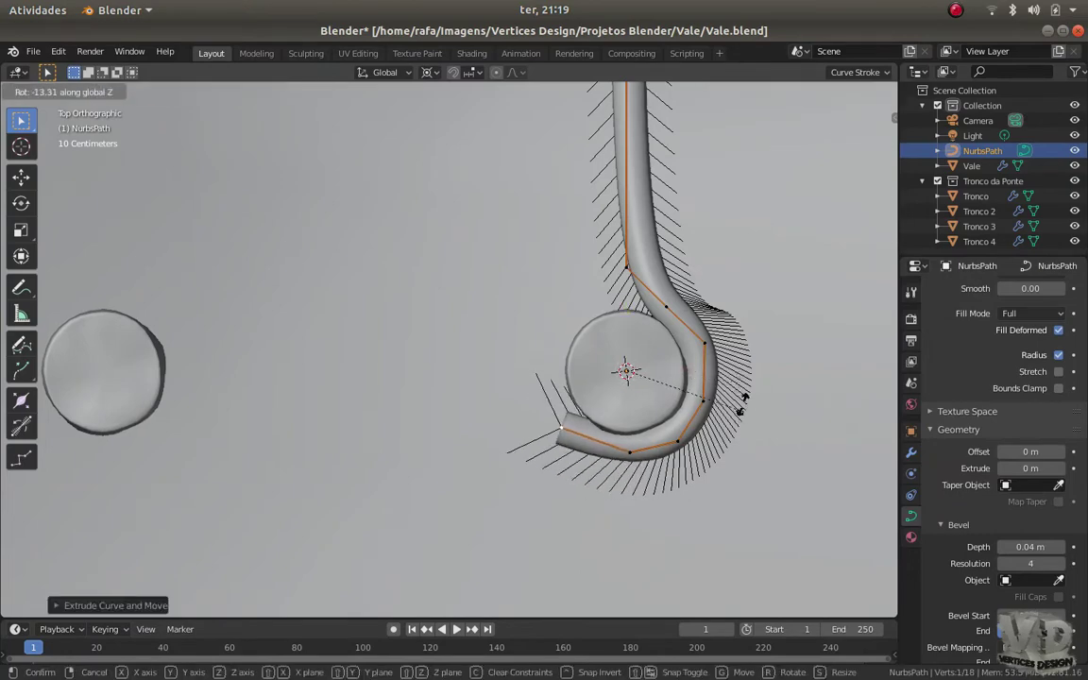
pyautogui.click(710, 368)
# Restore the default pivot point and leave Edit Mode to check the curl in perspective
pyautogui.click(429, 72)
pyautogui.click(471, 144)
pyautogui.moveTo(471, 144)
pyautogui.mouseDown(button='middle')
pyautogui.moveTo(684, 332)
pyautogui.moveTo(286, 267)
pyautogui.moveTo(382, 235)
pyautogui.moveTo(575, 247)
pyautogui.mouseUp(button='middle')
pyautogui.press('Tab')
# In right side view, raise a bend point along Z and reposition a neighbouring rope point
pyautogui.scroll(5, 533, 253)
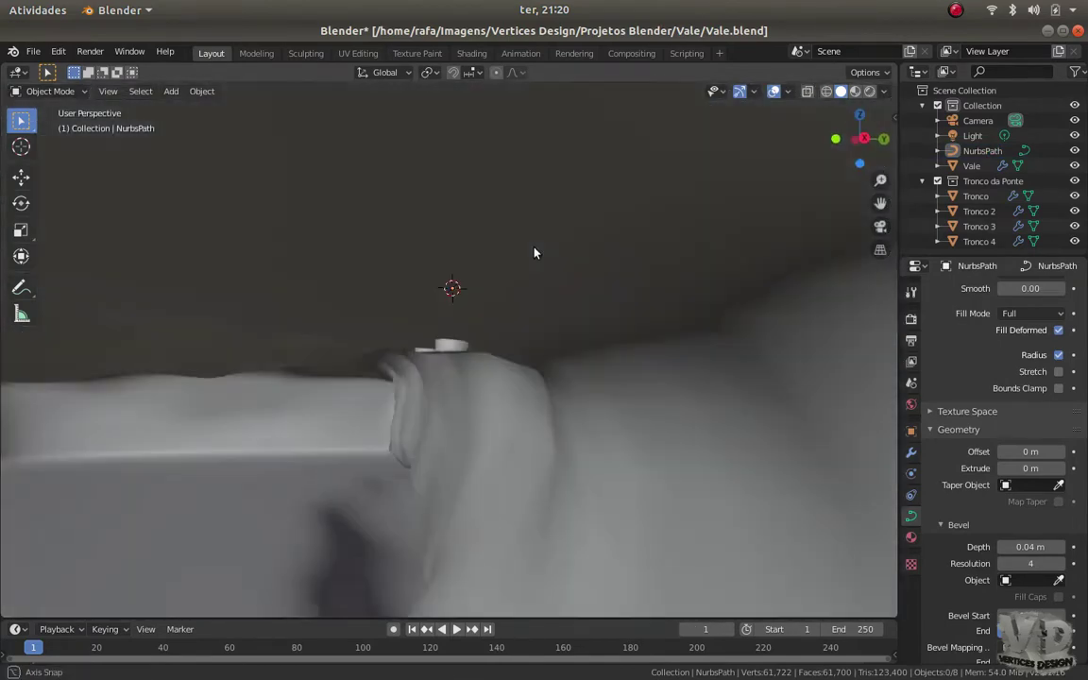
pyautogui.scroll(-5, 468, 286)
pyautogui.press('KP_3')
pyautogui.press('Tab')
pyautogui.click(365, 216)
pyautogui.press('g')
pyautogui.press('Escape')
pyautogui.press('g')
pyautogui.press('z')
pyautogui.click(369, 207)
pyautogui.press('g')
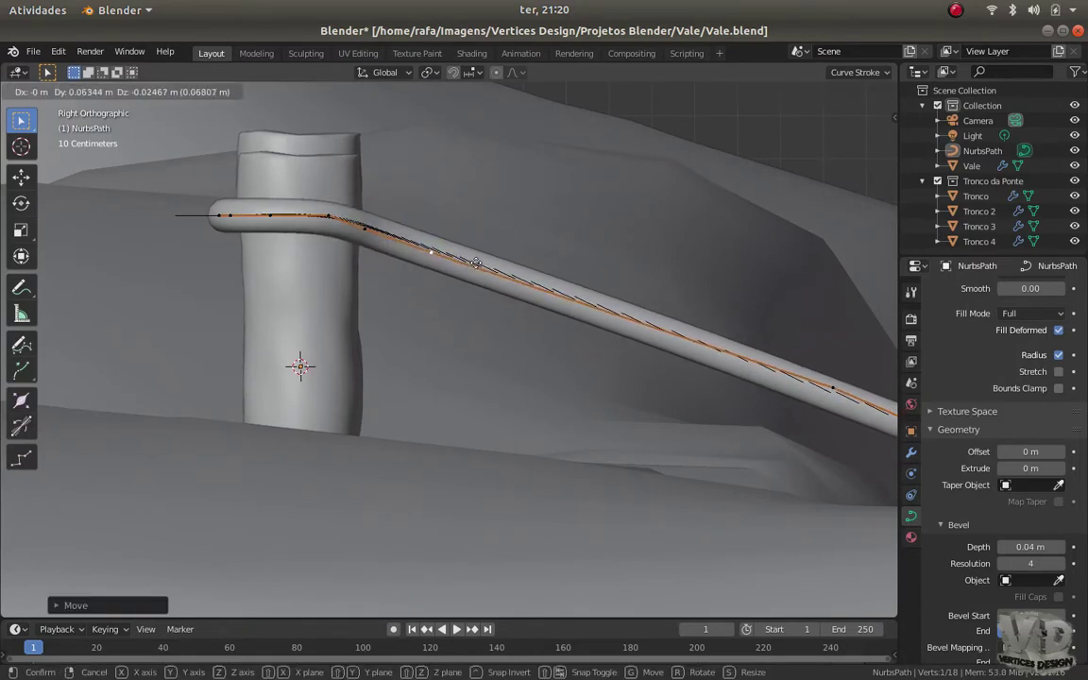
pyautogui.click(590, 293)
# Lift a second rope point and the first bend point vertically so the rope clears the post top
pyautogui.press('Tab')
pyautogui.scroll(-4, 497, 299)
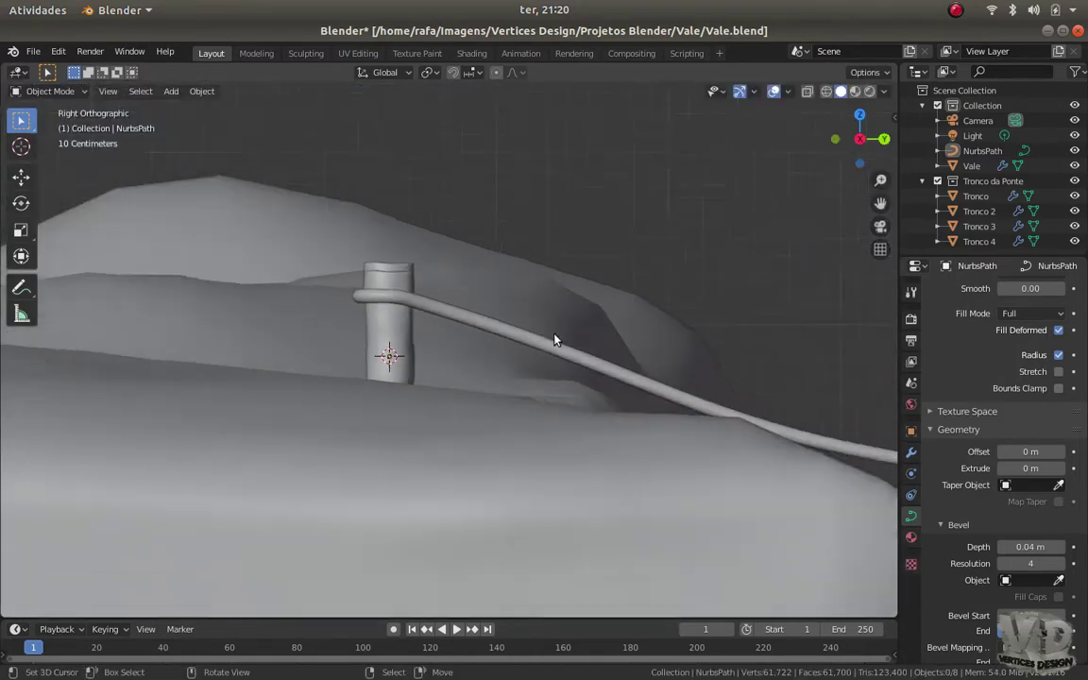
pyautogui.scroll(2, 504, 327)
pyautogui.press('Tab')
pyautogui.click(670, 374)
pyautogui.press('g')
pyautogui.press('z')
pyautogui.click(668, 368)
pyautogui.click(505, 310)
pyautogui.press('g')
pyautogui.press('z')
pyautogui.click(614, 376)
# Orbit around the rope to inspect its sag across the valley, then resume curve editing
pyautogui.press('Tab')
pyautogui.moveTo(614, 376)
pyautogui.mouseDown(button='middle')
pyautogui.moveTo(548, 415)
pyautogui.moveTo(420, 392)
pyautogui.moveTo(489, 434)
pyautogui.moveTo(459, 417)
pyautogui.moveTo(539, 401)
pyautogui.mouseUp(button='middle')
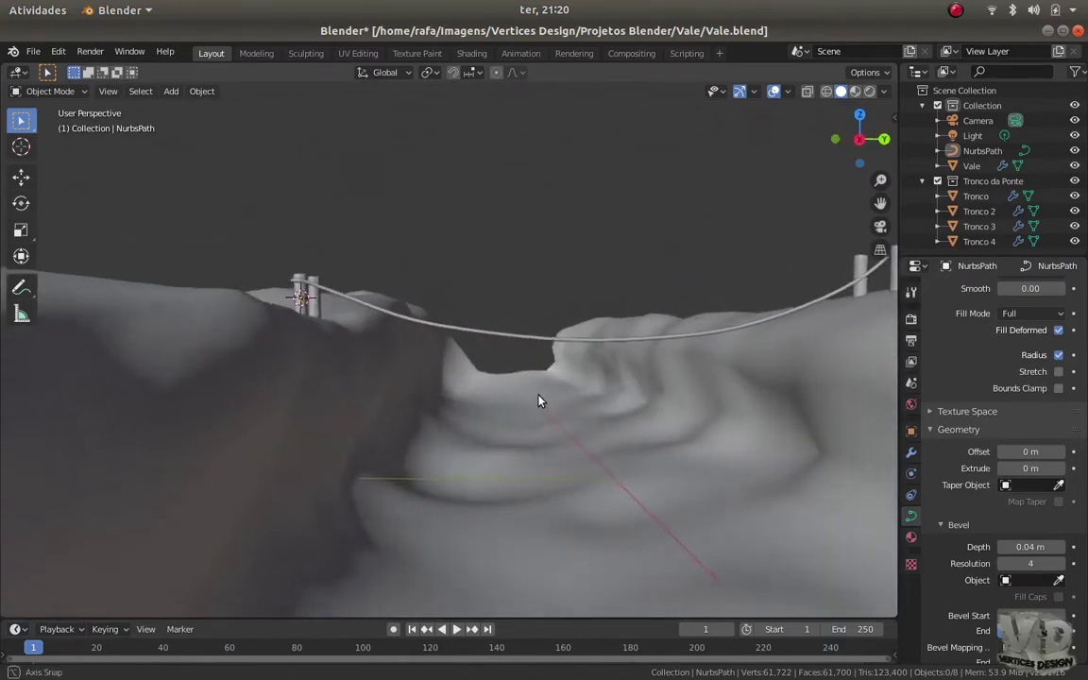
pyautogui.moveTo(356, 353); pyautogui.dragTo(638, 410, button='middle')
pyautogui.press('Tab')
pyautogui.press('KP_1')
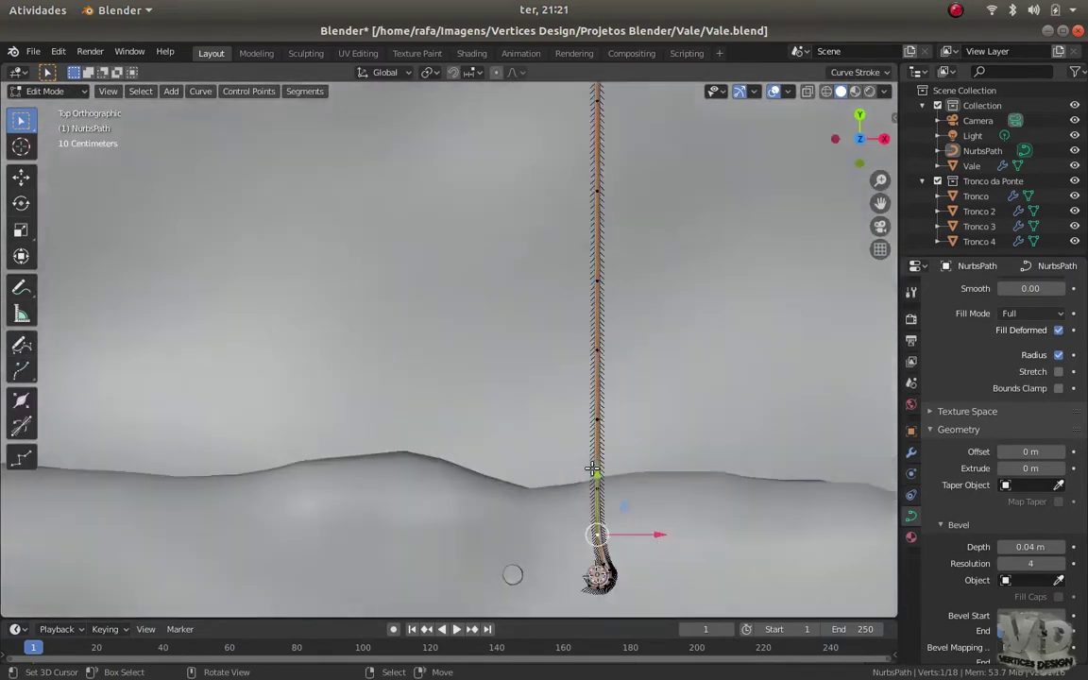
# From top view, move the rope end and extrude three points curling around the post
pyautogui.press('KP_7')
pyautogui.scroll(2, 758, 452)
pyautogui.scroll(3, 757, 451)
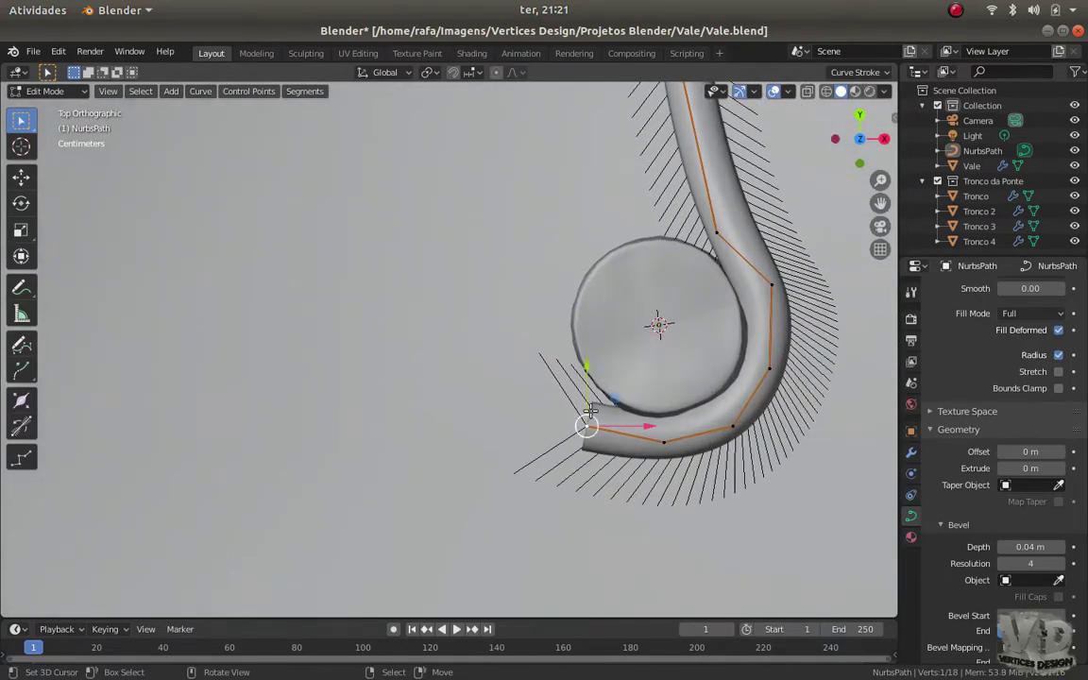
pyautogui.press('g')
pyautogui.click(555, 349)
pyautogui.press('e')
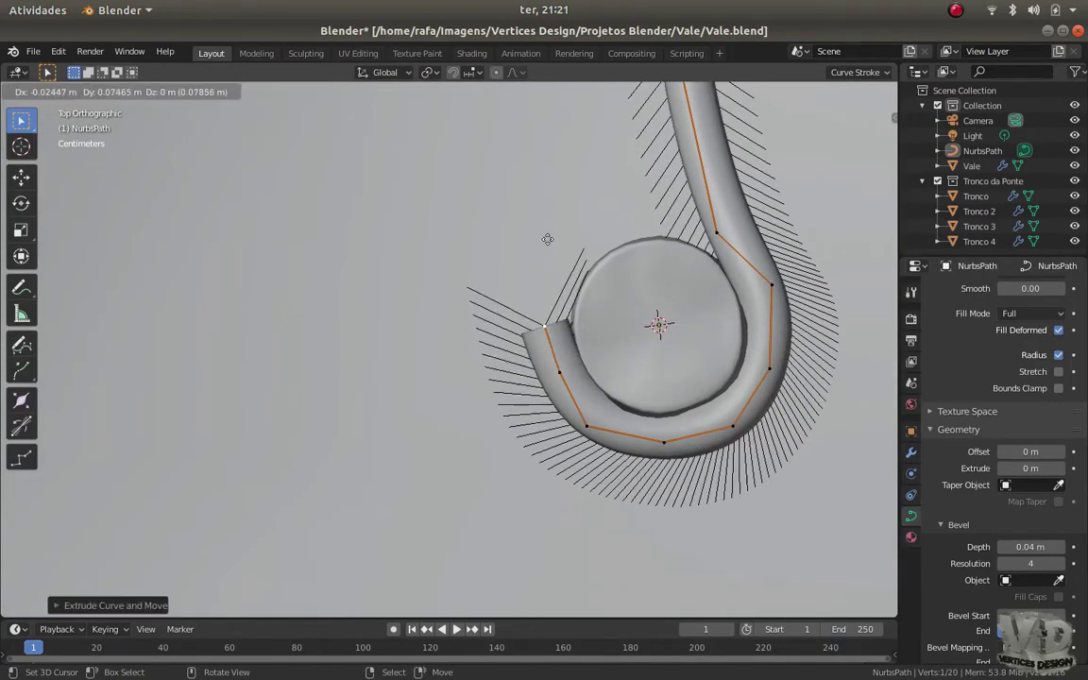
pyautogui.click(595, 219)
pyautogui.press('e')
pyautogui.press('e')
pyautogui.click(692, 203)
pyautogui.press('e')
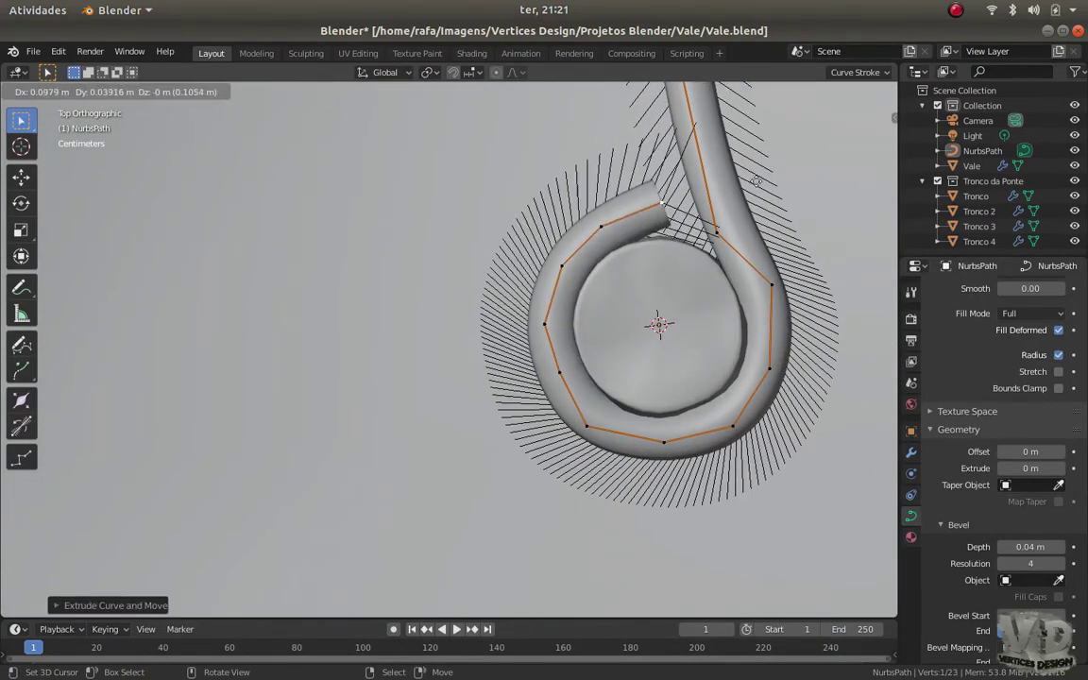
pyautogui.click(765, 182)
# Inspect the coil from the front in wireframe, then return to the top view
pyautogui.press('KP_1')
pyautogui.moveTo(633, 229)
pyautogui.keyDown('shift'); pyautogui.mouseDown(button='middle')
pyautogui.moveTo(516, 348)
pyautogui.moveTo(510, 326)
pyautogui.mouseUp(button='middle'); pyautogui.keyUp('shift')
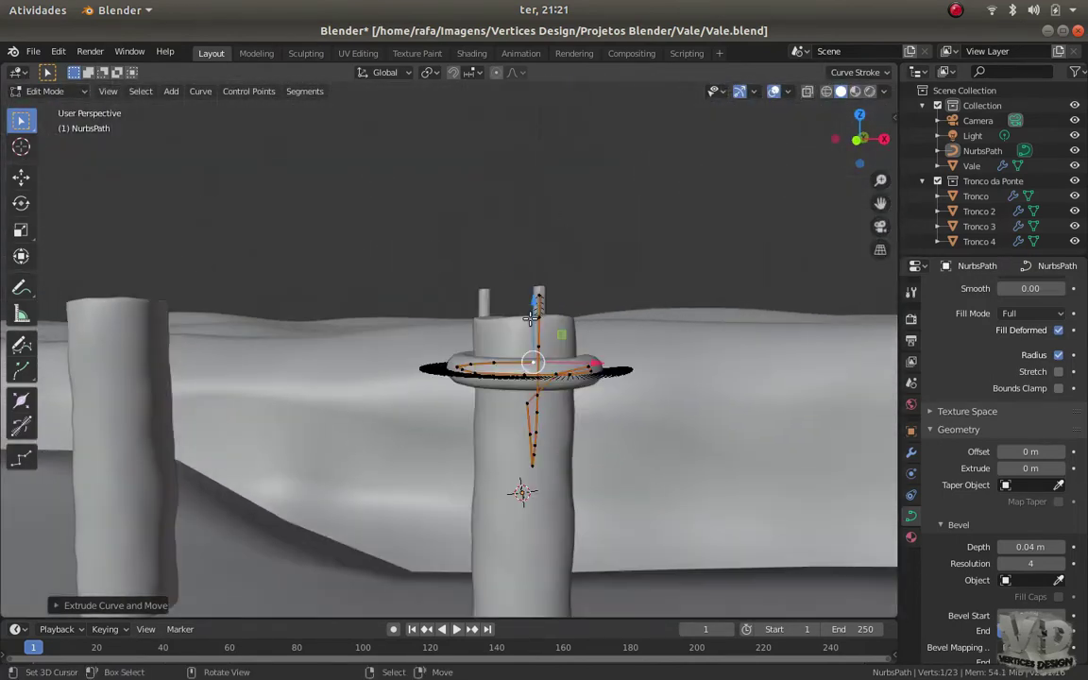
pyautogui.press('KP_1')
pyautogui.scroll(3, 530, 318)
pyautogui.hotkey('shift', 'z')
pyautogui.scroll(2, 497, 388)
pyautogui.scroll(2, 488, 354)
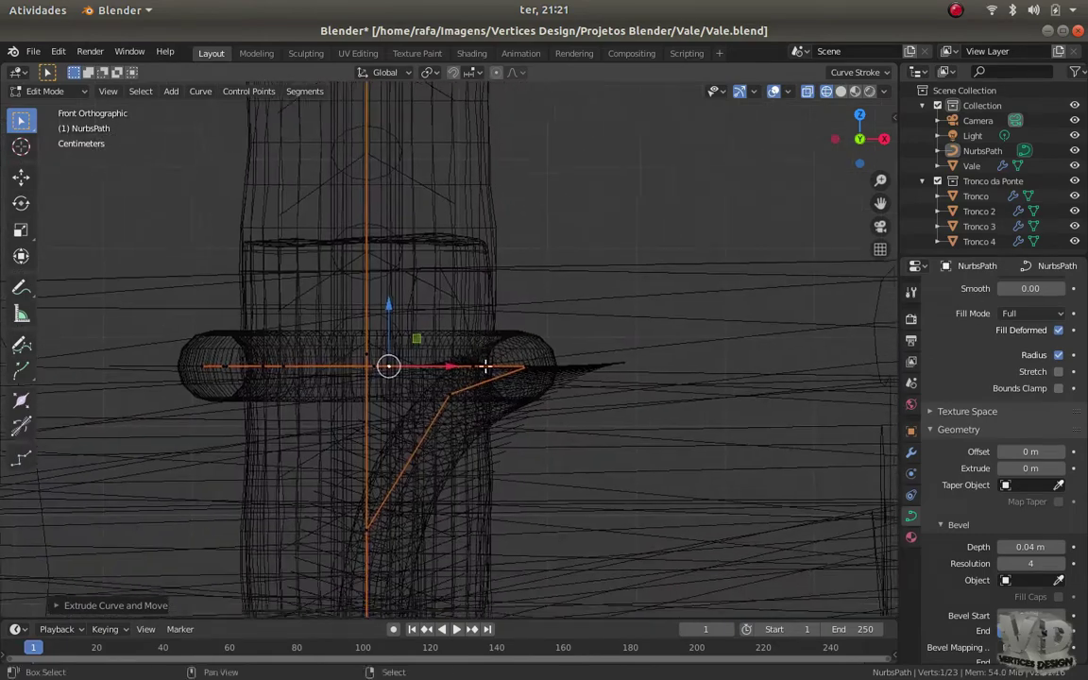
pyautogui.press('KP_7')
pyautogui.scroll(-1, 444, 282)
pyautogui.scroll(-2, 479, 252)
pyautogui.scroll(-1, 510, 279)
# Extrude another end point and adjust its height from the front, back in solid shading
pyautogui.press('e')
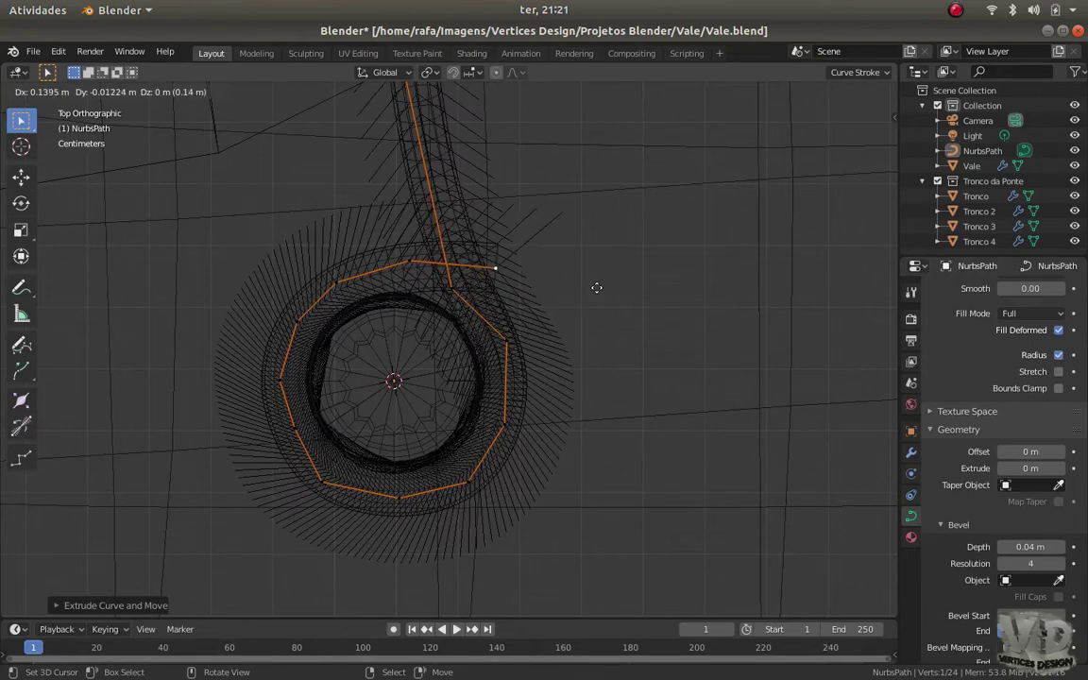
pyautogui.press('KP_1')
pyautogui.press('g')
pyautogui.click(557, 318)
pyautogui.hotkey('shift', 'z')
pyautogui.moveTo(557, 318)
pyautogui.mouseDown(button='middle')
pyautogui.moveTo(463, 354)
pyautogui.moveTo(526, 378)
pyautogui.moveTo(403, 281)
pyautogui.mouseUp(button='middle')
pyautogui.press('g')
pyautogui.press('z')
pyautogui.press('Escape')
pyautogui.scroll(3, 526, 378)
pyautogui.press('g')
pyautogui.click(518, 377)
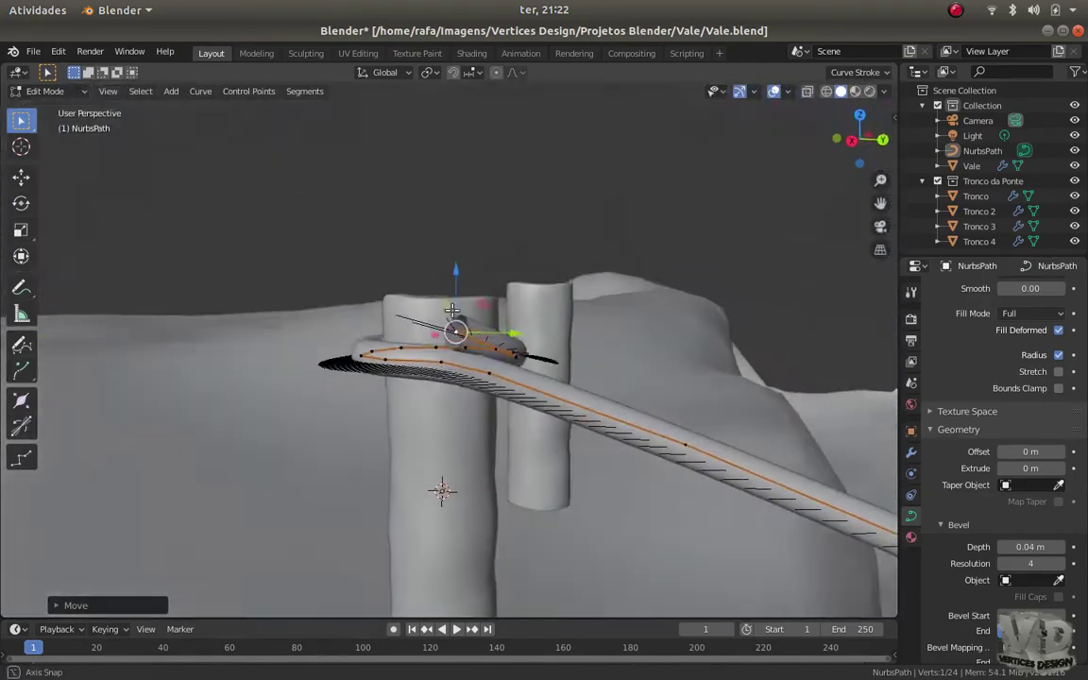
# Readjust the rope end's position after orbiting around the coil
pyautogui.press('Tab')
pyautogui.press('Tab')
pyautogui.press('g')
pyautogui.press('z')
pyautogui.press('Escape')
pyautogui.moveTo(408, 272)
pyautogui.mouseDown(button='middle')
pyautogui.moveTo(495, 376)
pyautogui.moveTo(481, 340)
pyautogui.moveTo(515, 321)
pyautogui.moveTo(472, 298)
pyautogui.moveTo(492, 571)
pyautogui.moveTo(640, 428)
pyautogui.mouseUp(button='middle')
pyautogui.press('g')
pyautogui.click(495, 375)
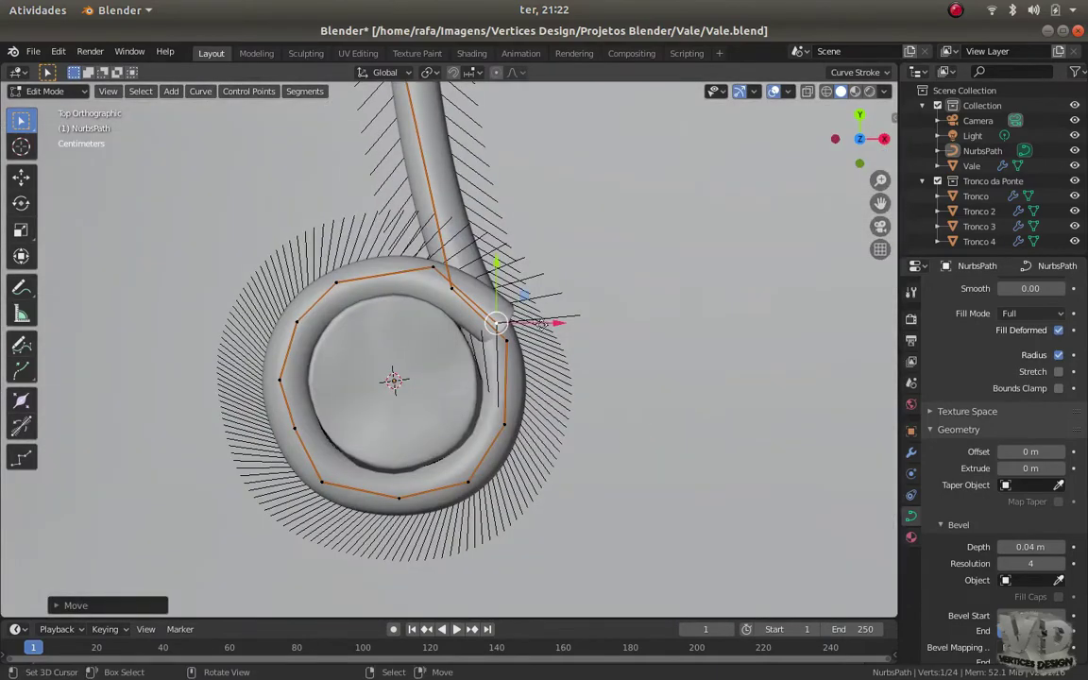
# Extrude two more points so the rope end crosses back over its loop atop the post
pyautogui.press('e')
pyautogui.click(501, 321)
pyautogui.moveTo(500, 321); pyautogui.dragTo(470, 312, button='middle')
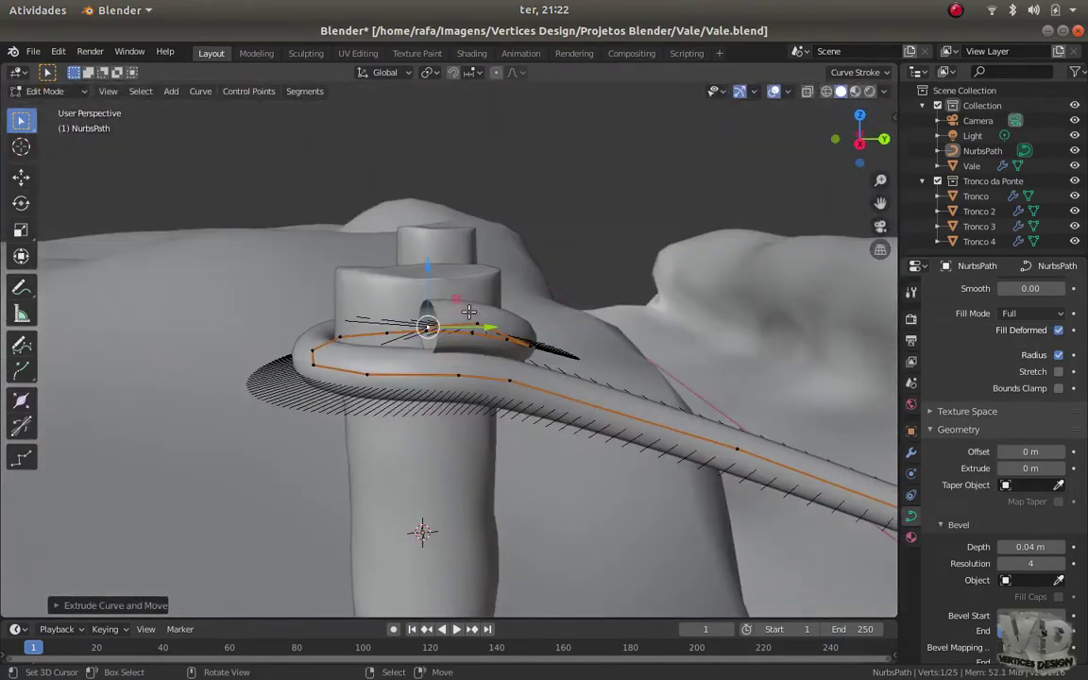
pyautogui.keyDown('alt'); pyautogui.moveTo(443, 365); pyautogui.dragTo(505, 365, button='middle'); pyautogui.keyUp('alt')
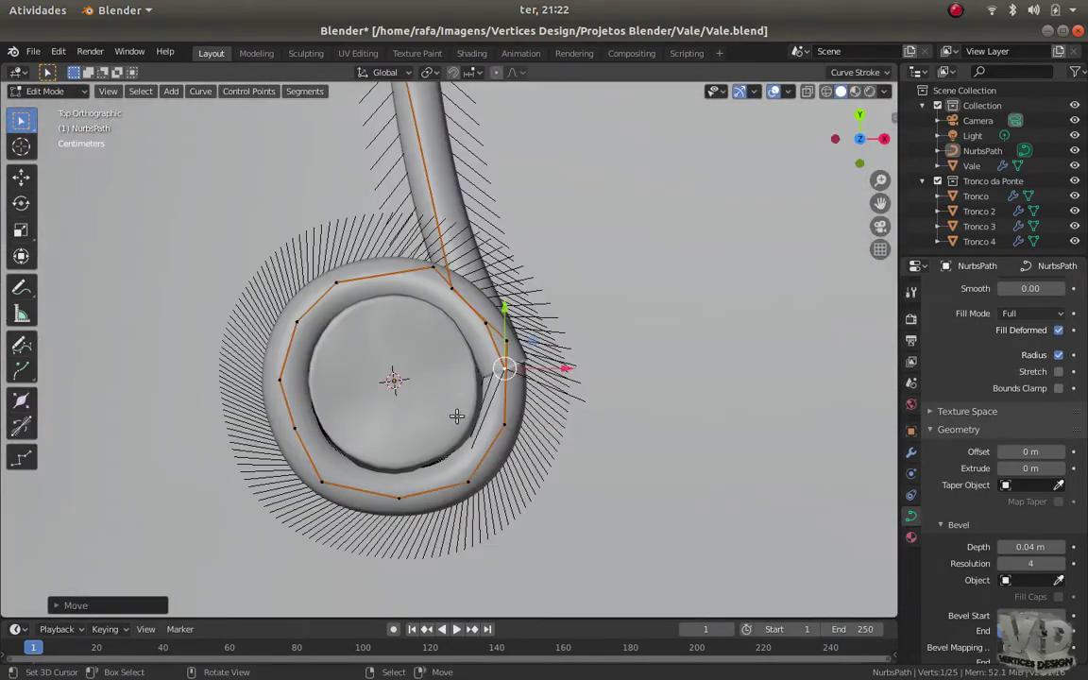
pyautogui.press('e')
pyautogui.click(508, 479)
pyautogui.moveTo(508, 479)
pyautogui.mouseDown(button='middle')
pyautogui.moveTo(443, 425)
pyautogui.moveTo(513, 394)
pyautogui.moveTo(541, 466)
pyautogui.moveTo(522, 396)
pyautogui.moveTo(315, 369)
pyautogui.moveTo(383, 439)
pyautogui.moveTo(439, 366)
pyautogui.mouseUp(button='middle')
pyautogui.press('Tab')
pyautogui.press('KP_7')
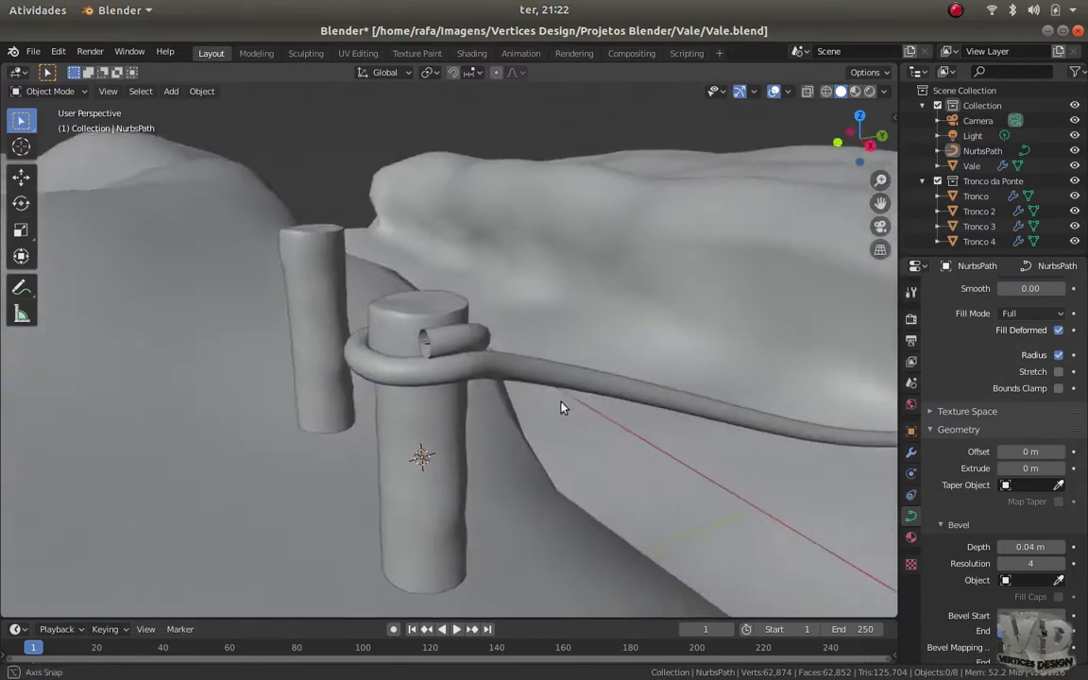
# Extrude the rope end to begin a second coil around the post
pyautogui.press('Tab')
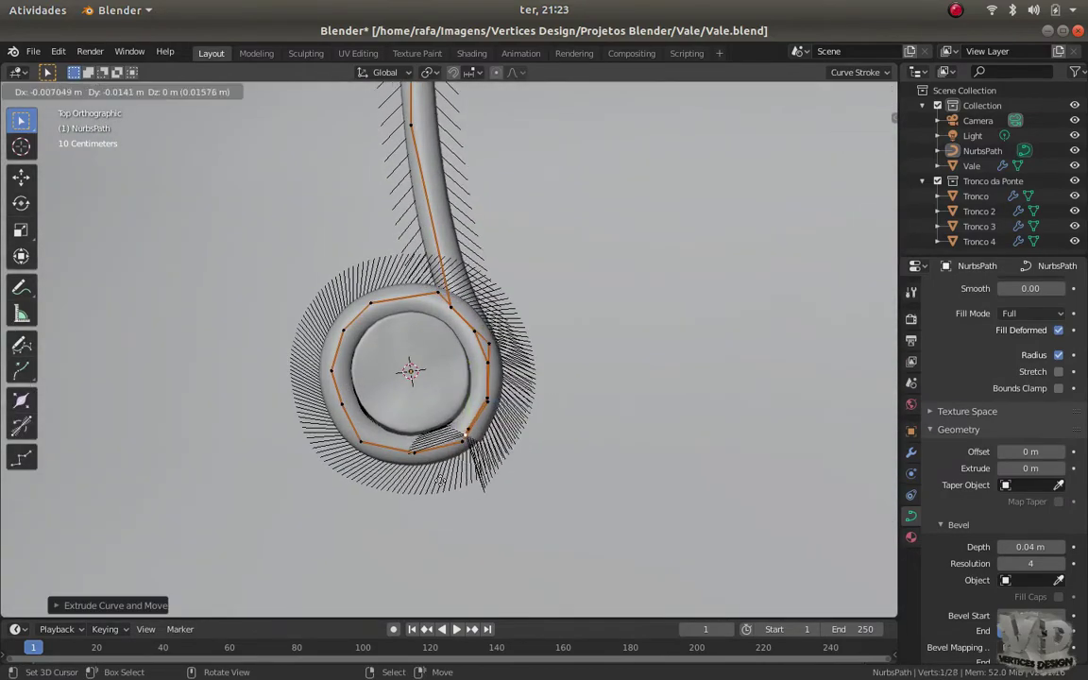
pyautogui.moveTo(440, 482); pyautogui.dragTo(425, 456, button='middle')
pyautogui.press('Tab')
pyautogui.moveTo(438, 340)
pyautogui.mouseDown(button='middle')
pyautogui.moveTo(528, 412)
pyautogui.moveTo(526, 373)
pyautogui.moveTo(497, 398)
pyautogui.moveTo(545, 352)
pyautogui.moveTo(563, 451)
pyautogui.mouseUp(button='middle')
pyautogui.press('KP_7')
pyautogui.press('Tab')
pyautogui.press('e')
pyautogui.moveTo(381, 477)
pyautogui.mouseDown(button='middle')
pyautogui.moveTo(453, 322)
pyautogui.moveTo(356, 391)
pyautogui.moveTo(532, 393)
pyautogui.moveTo(381, 357)
pyautogui.moveTo(267, 388)
pyautogui.moveTo(371, 372)
pyautogui.mouseUp(button='middle')
pyautogui.press('Tab')
# Move the new end point from top view to complete the second coil
pyautogui.scroll(3, 371, 372)
pyautogui.scroll(-5, 342, 393)
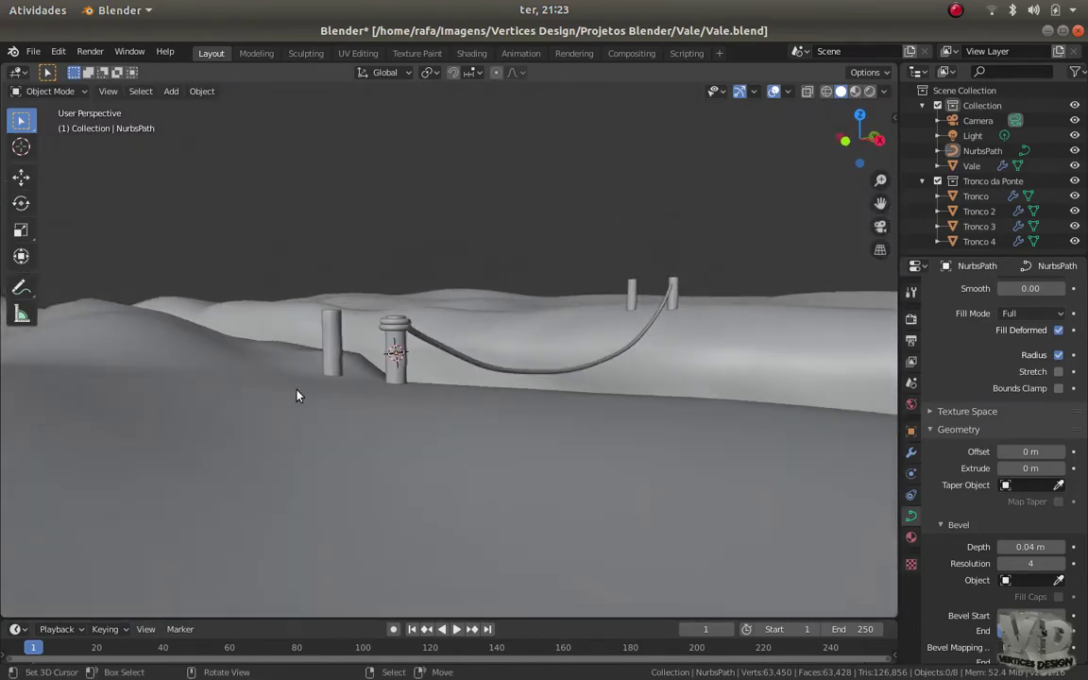
pyautogui.press('KP_7')
pyautogui.scroll(2, 342, 388)
pyautogui.press('Tab')
pyautogui.scroll(3, 543, 253)
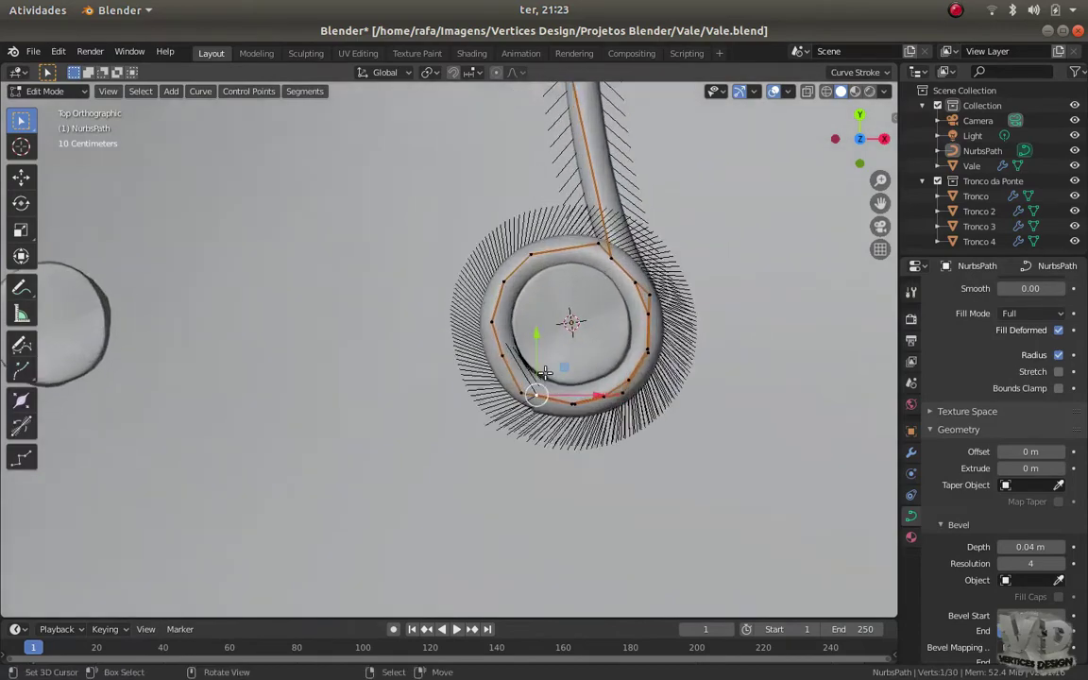
pyautogui.scroll(2, 453, 437)
pyautogui.press('g')
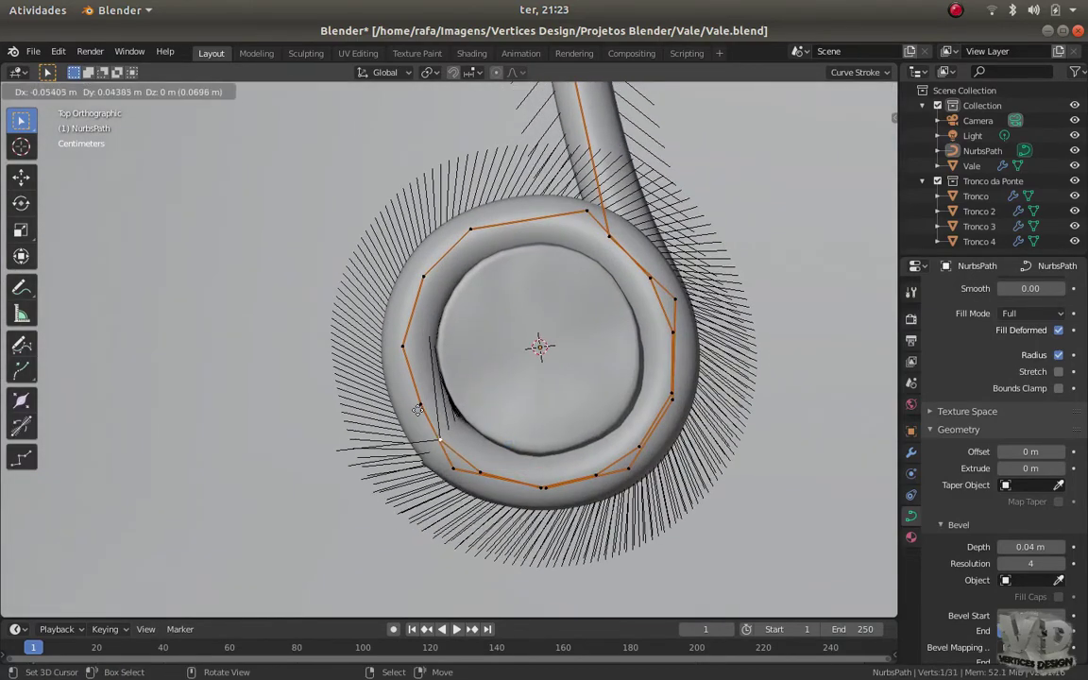
pyautogui.click(416, 409)
pyautogui.moveTo(417, 409)
pyautogui.mouseDown(button='middle')
pyautogui.moveTo(487, 353)
pyautogui.moveTo(527, 286)
pyautogui.moveTo(646, 296)
pyautogui.moveTo(624, 263)
pyautogui.moveTo(632, 271)
pyautogui.mouseUp(button='middle')
pyautogui.press('Tab')
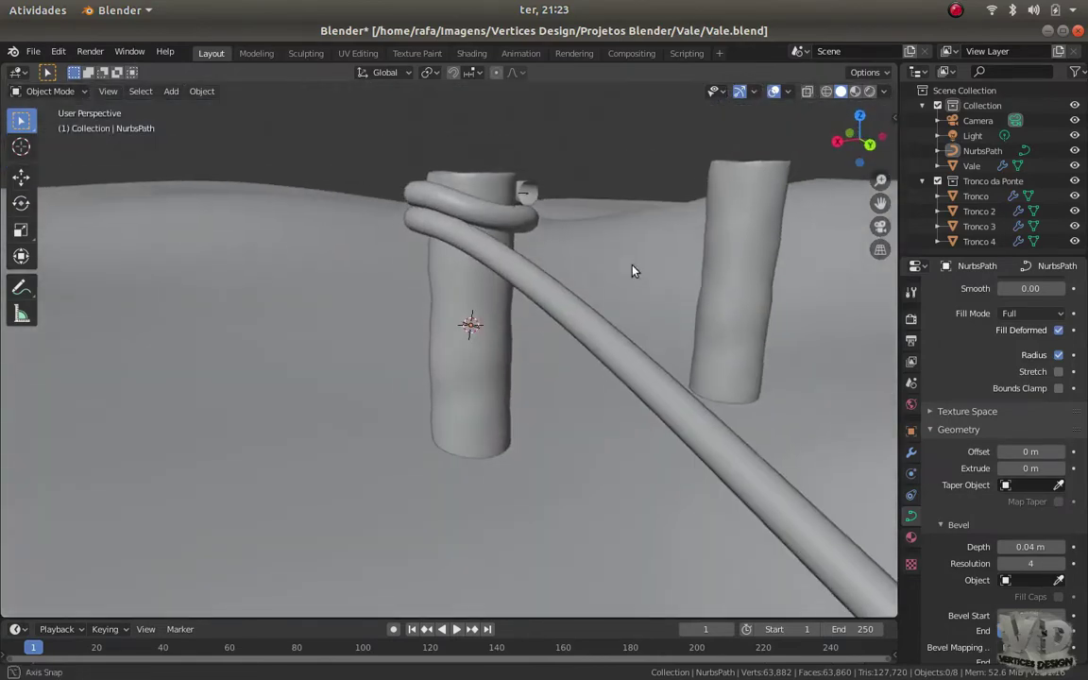
# Select the Tronco post and box-select its top vertices in right view with X-ray on
pyautogui.click(480, 185)
pyautogui.press('KP_3')
pyautogui.hotkey('alt', 'z')
pyautogui.moveTo(305, 308); pyautogui.dragTo(502, 347)
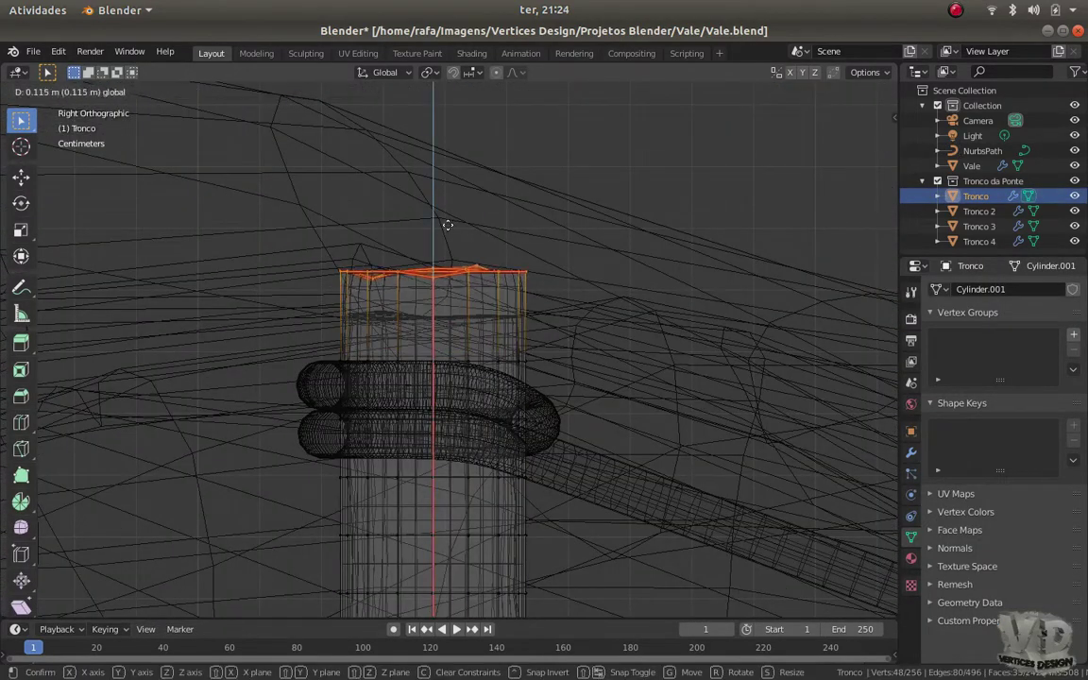
pyautogui.click(448, 225)
pyautogui.hotkey('alt', 'z')
pyautogui.press('Tab')
pyautogui.moveTo(510, 358)
pyautogui.mouseDown(button='middle')
pyautogui.moveTo(446, 342)
pyautogui.moveTo(301, 346)
pyautogui.moveTo(488, 403)
pyautogui.moveTo(549, 335)
pyautogui.moveTo(488, 403)
pyautogui.moveTo(541, 377)
pyautogui.moveTo(526, 384)
pyautogui.mouseUp(button='middle')
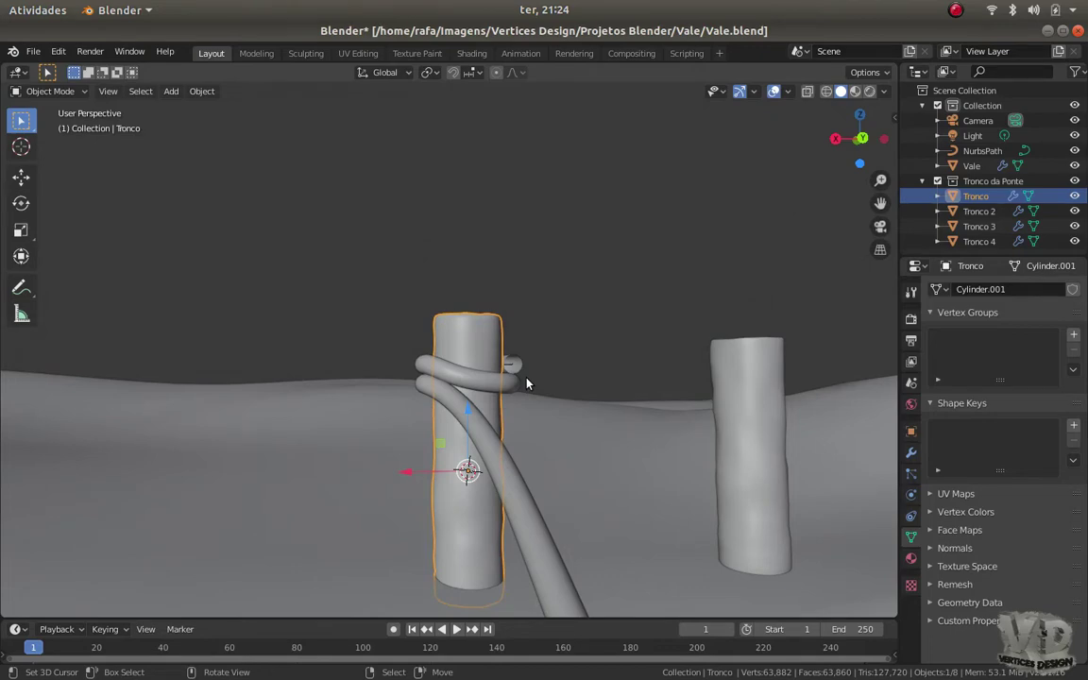
pyautogui.moveTo(527, 383)
pyautogui.mouseDown(button='middle')
pyautogui.moveTo(556, 503)
pyautogui.moveTo(413, 437)
pyautogui.moveTo(312, 455)
pyautogui.moveTo(280, 413)
pyautogui.moveTo(323, 439)
pyautogui.moveTo(252, 170)
pyautogui.mouseUp(button='middle')
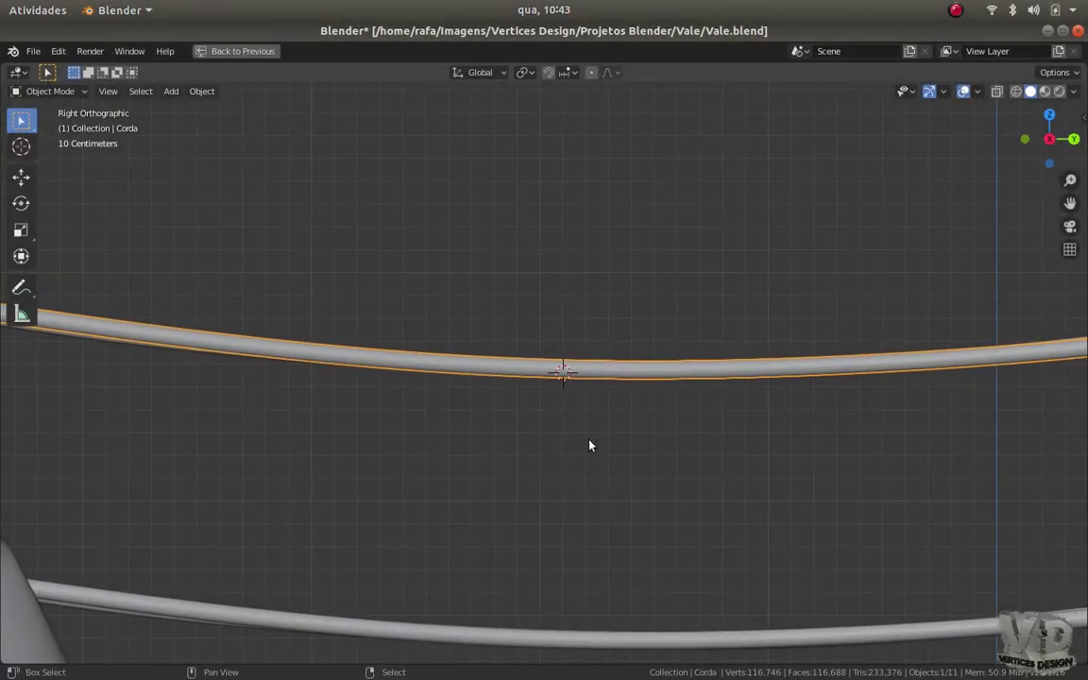
# Add a new NurbsPath curve and view it in wireframe from the top and side
pyautogui.hotkey('shift', 'a')
pyautogui.click(692, 468)
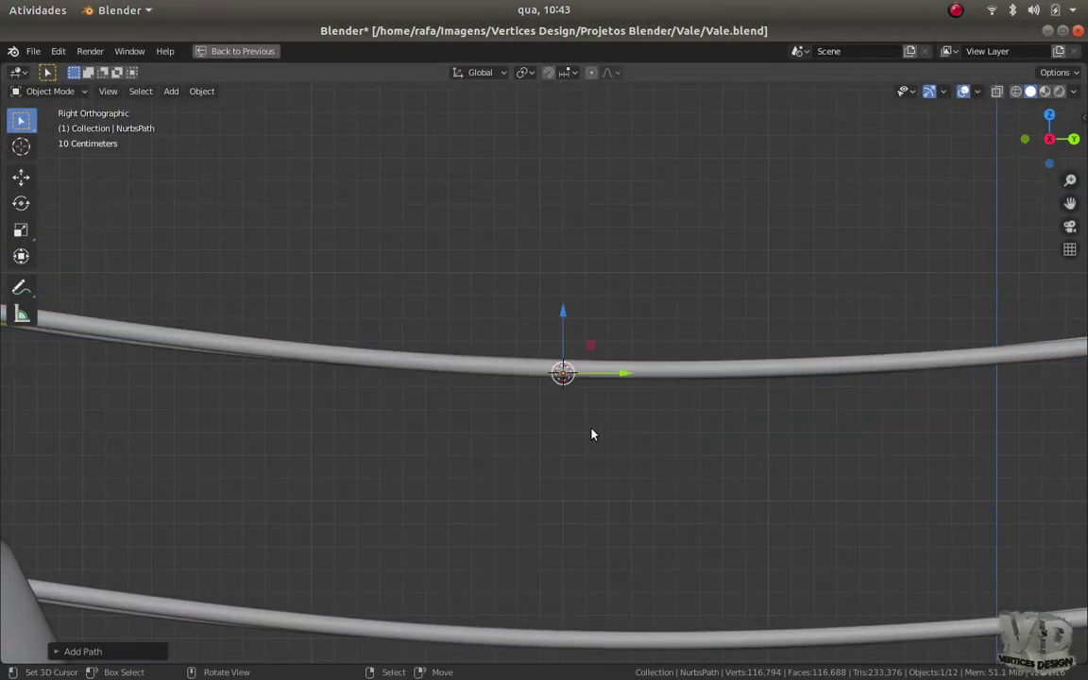
pyautogui.hotkey('shift', 'z')
pyautogui.press('KP_7')
pyautogui.scroll(-3, 591, 434)
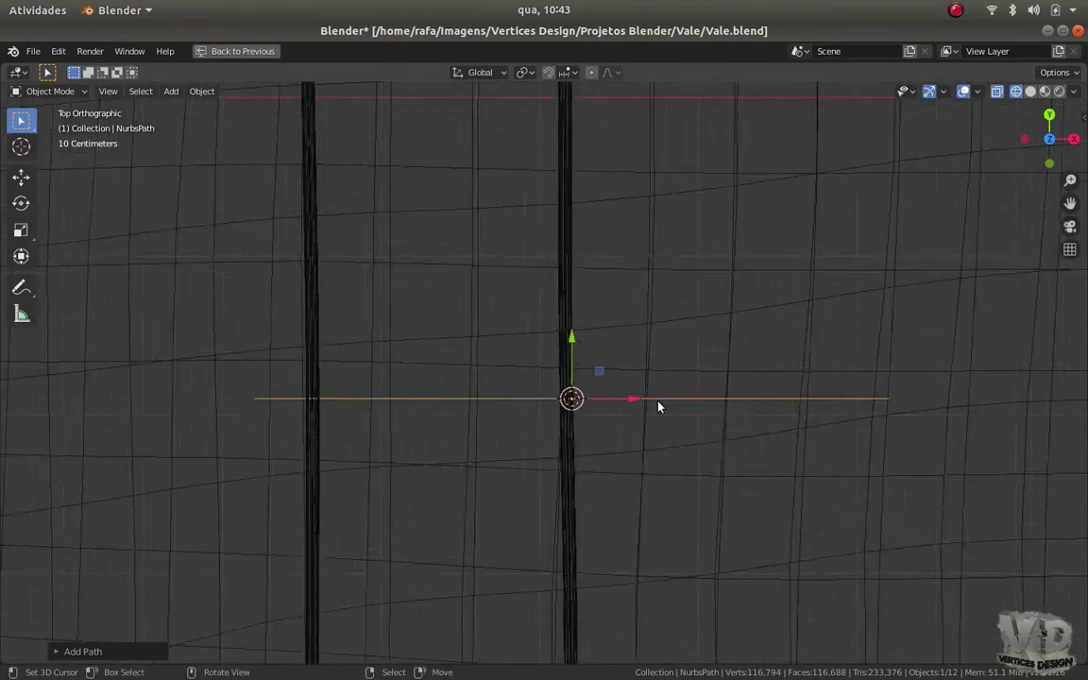
pyautogui.scroll(2, 658, 405)
pyautogui.press('KP_3')
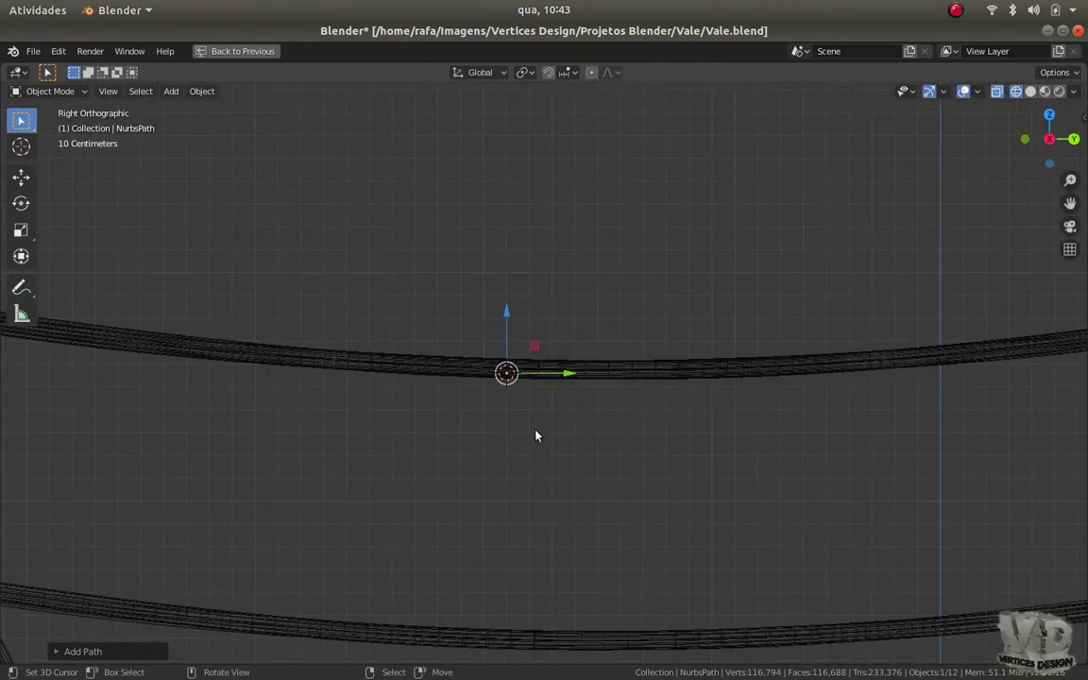
# Stretch the path's points vertically so it spans from the upper rope down to the lower rope
pyautogui.press('Tab')
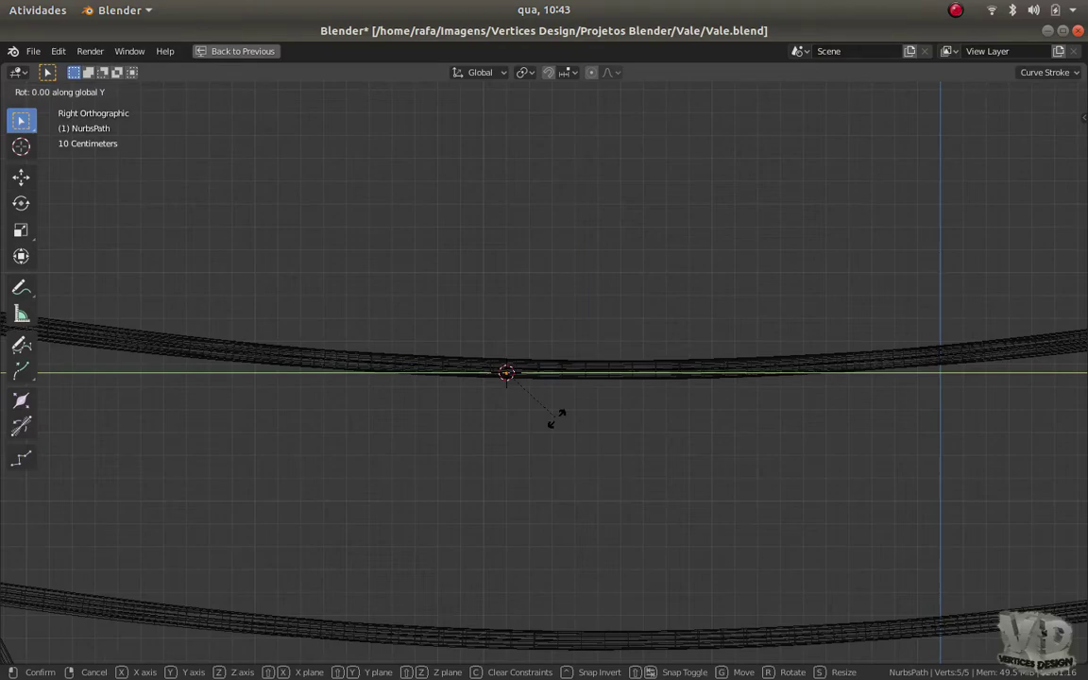
pyautogui.scroll(-3, 556, 418)
pyautogui.scroll(2, 522, 378)
pyautogui.press('s')
pyautogui.press('z')
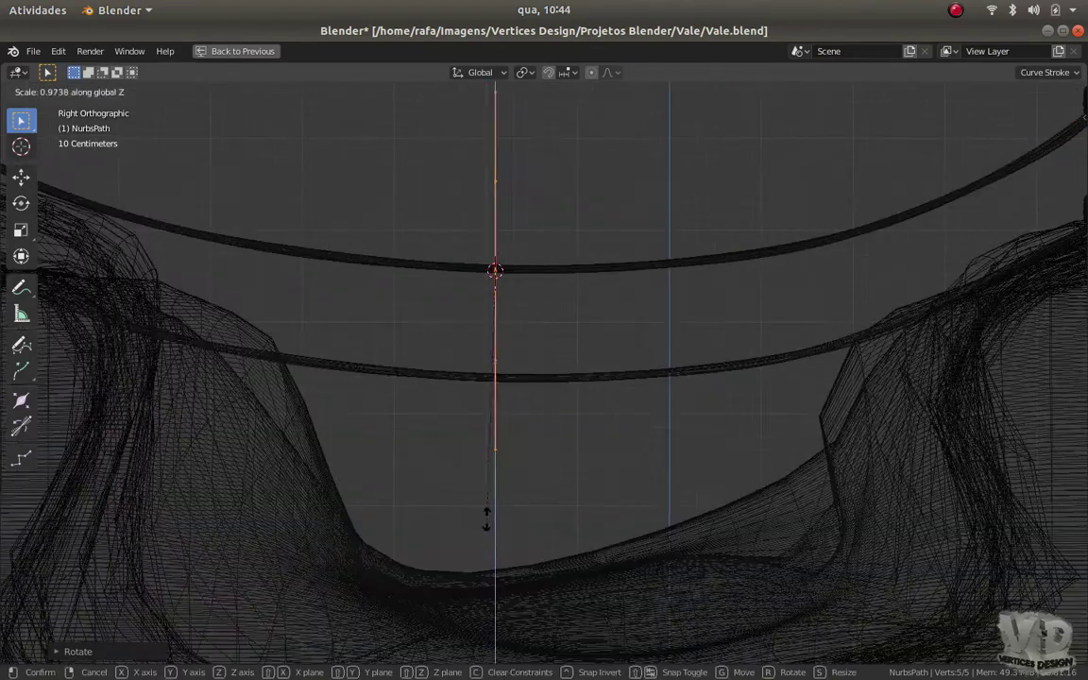
pyautogui.scroll(2, 489, 353)
pyautogui.press('g')
pyautogui.press('x')
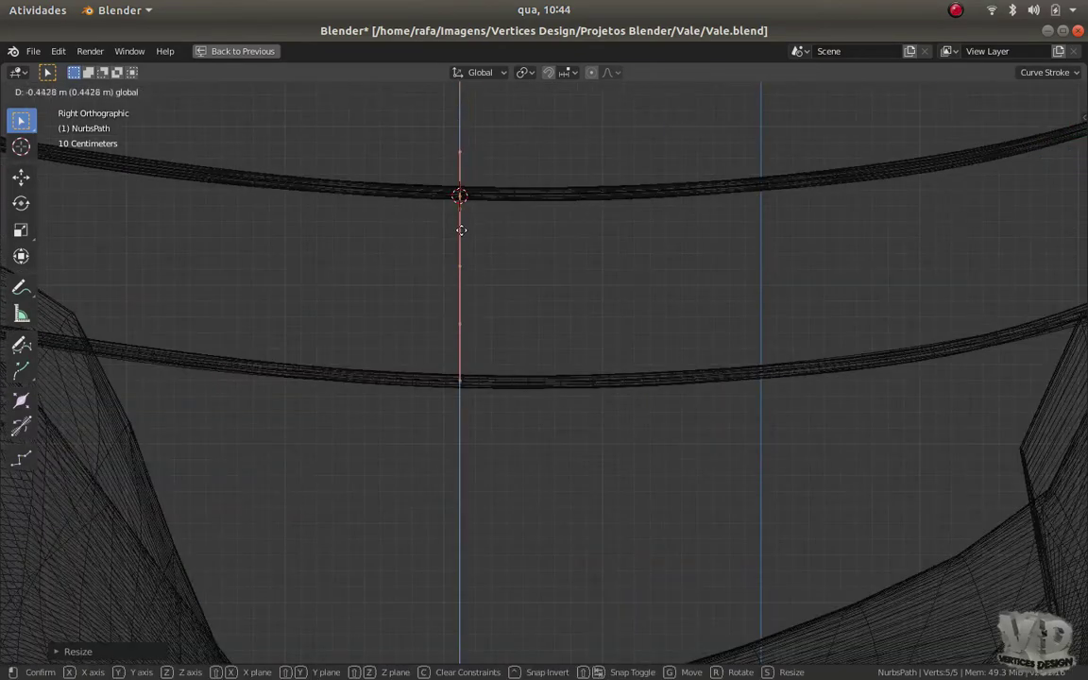
pyautogui.click(460, 230)
pyautogui.scroll(2, 447, 301)
pyautogui.scroll(2, 505, 417)
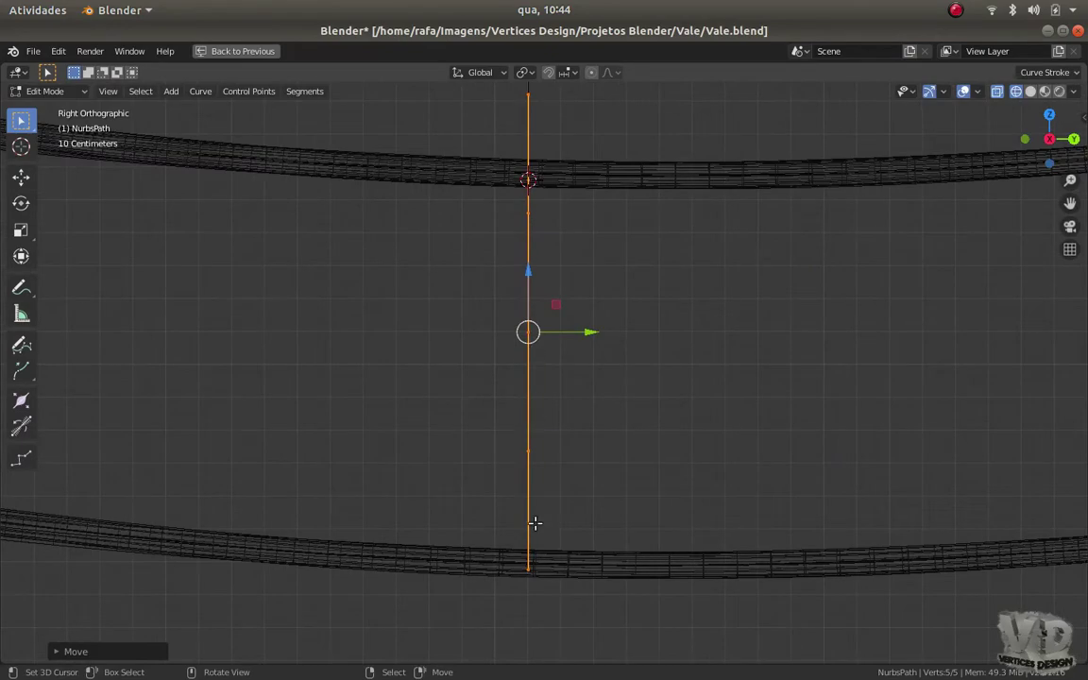
pyautogui.scroll(-1, 533, 527)
pyautogui.click(534, 553)
# Shift the upright path along X in top view so it sits under the rope
pyautogui.press('KP_7')
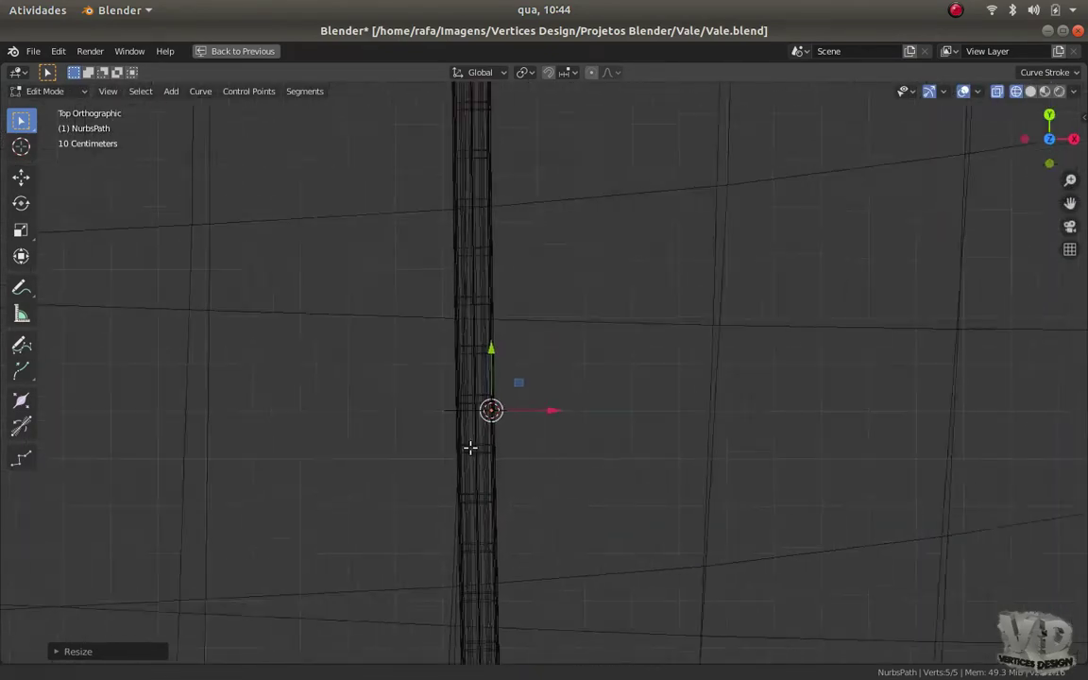
pyautogui.scroll(4, 531, 450)
pyautogui.press('g')
pyautogui.press('x')
pyautogui.click(393, 465)
pyautogui.moveTo(394, 465)
pyautogui.mouseDown(button='middle')
pyautogui.moveTo(481, 502)
pyautogui.moveTo(473, 417)
pyautogui.moveTo(510, 454)
pyautogui.moveTo(522, 417)
pyautogui.moveTo(884, 437)
pyautogui.mouseUp(button='middle')
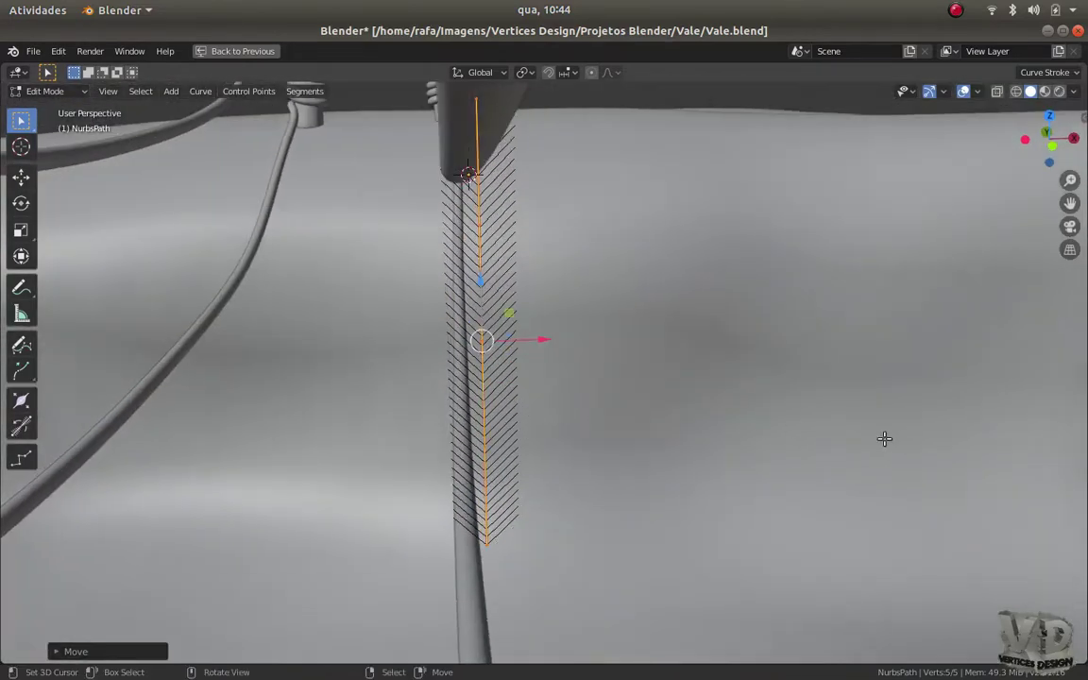
# Give the path a 0.022 m bevel depth and inspect the thin rope against the post
pyautogui.hotkey('ctrl', 'space')
pyautogui.scroll(-4, 956, 524)
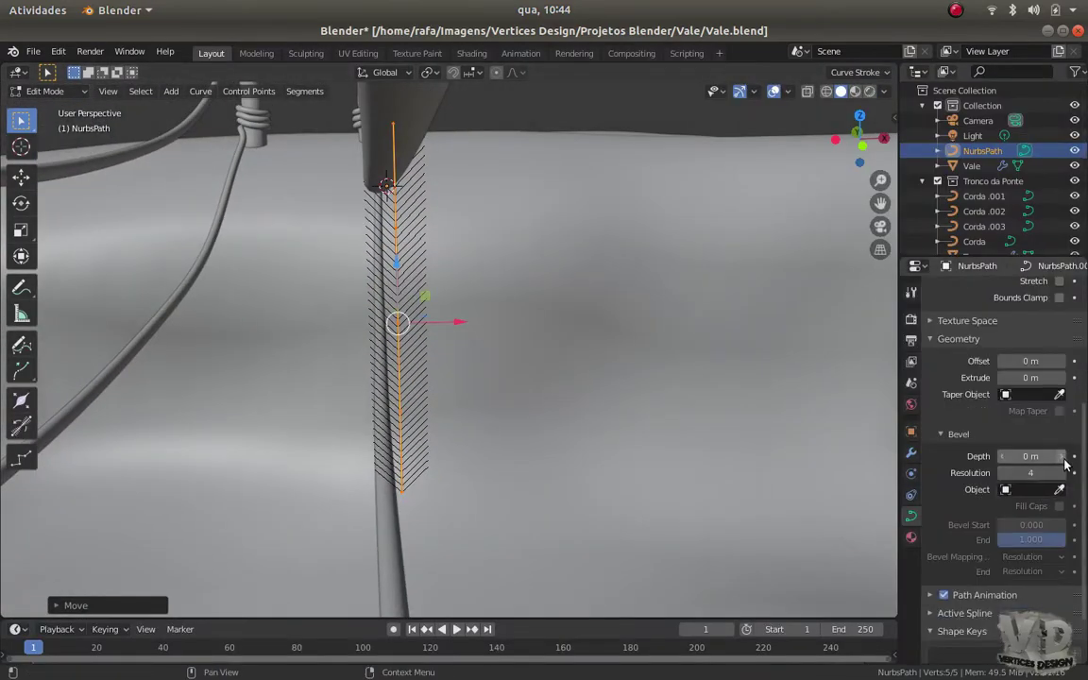
pyautogui.press('Tab')
pyautogui.moveTo(609, 458)
pyautogui.mouseDown(button='middle')
pyautogui.moveTo(502, 466)
pyautogui.moveTo(529, 558)
pyautogui.moveTo(370, 410)
pyautogui.moveTo(432, 436)
pyautogui.moveTo(609, 450)
pyautogui.mouseUp(button='middle')
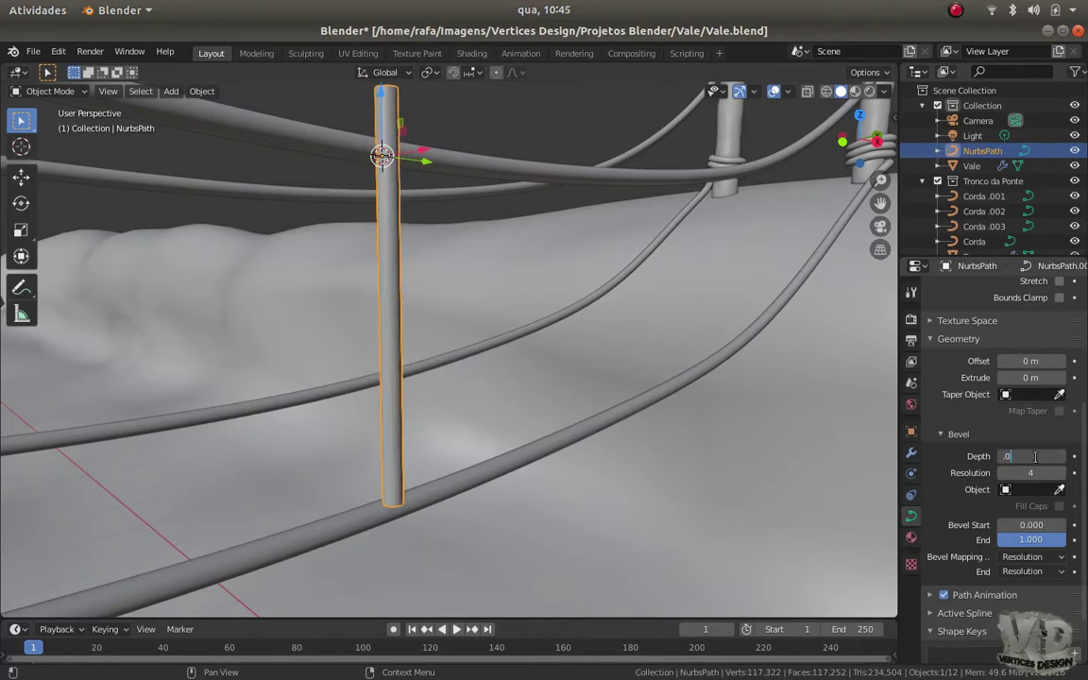
pyautogui.moveTo(482, 454)
pyautogui.mouseDown(button='middle')
pyautogui.moveTo(443, 413)
pyautogui.moveTo(453, 443)
pyautogui.mouseUp(button='middle')
pyautogui.moveTo(453, 378)
pyautogui.mouseDown(button='middle')
pyautogui.moveTo(466, 382)
pyautogui.moveTo(449, 393)
pyautogui.moveTo(561, 388)
pyautogui.moveTo(444, 311)
pyautogui.moveTo(433, 284)
pyautogui.mouseUp(button='middle')
# Move the path's top end toward the upper rope rail
pyautogui.press('Tab')
pyautogui.moveTo(440, 378)
pyautogui.mouseDown(button='middle')
pyautogui.moveTo(416, 326)
pyautogui.moveTo(382, 436)
pyautogui.mouseUp(button='middle')
pyautogui.scroll(5, 415, 326)
pyautogui.scroll(-5, 410, 362)
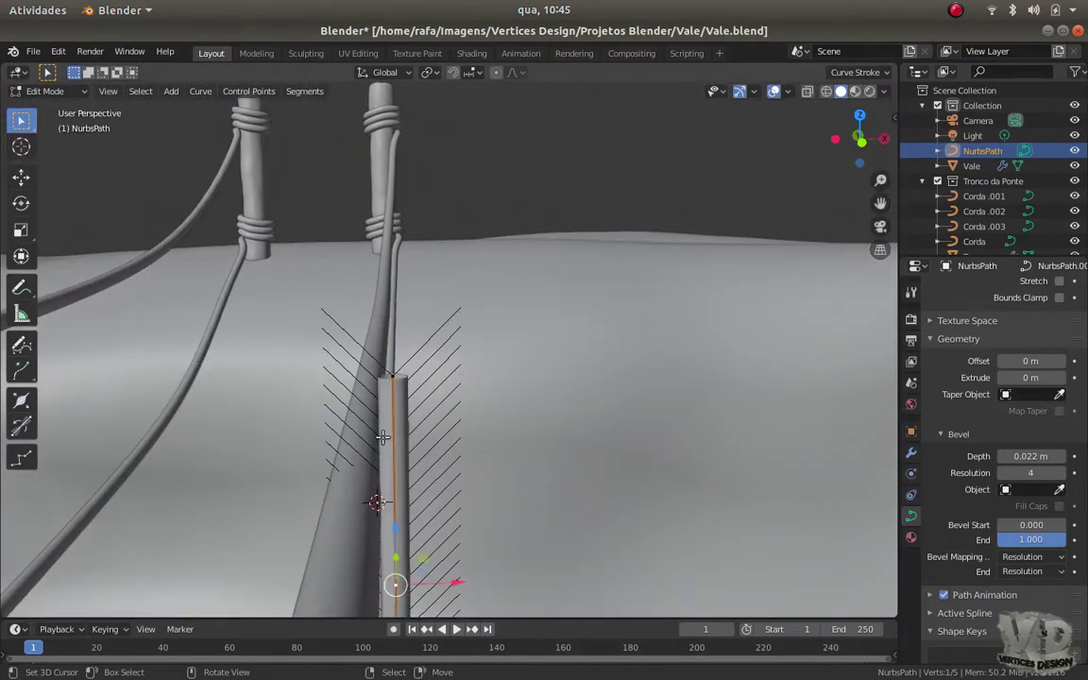
pyautogui.click(392, 374)
pyautogui.moveTo(392, 374)
pyautogui.mouseDown(button='middle')
pyautogui.moveTo(425, 454)
pyautogui.moveTo(448, 419)
pyautogui.moveTo(409, 436)
pyautogui.mouseUp(button='middle')
pyautogui.press('KP_7')
# Move the rope's top point up toward the upper rail
pyautogui.press('g')
pyautogui.click(443, 418)
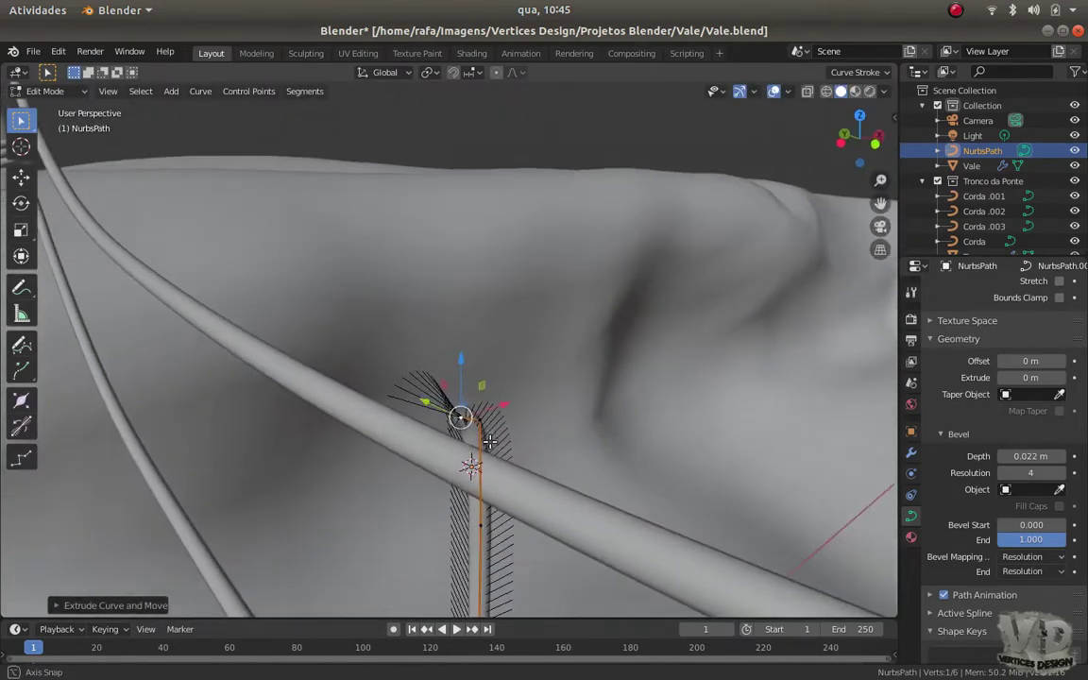
pyautogui.moveTo(418, 383)
pyautogui.mouseDown(button='middle')
pyautogui.moveTo(461, 417)
pyautogui.moveTo(445, 460)
pyautogui.moveTo(397, 381)
pyautogui.mouseUp(button='middle')
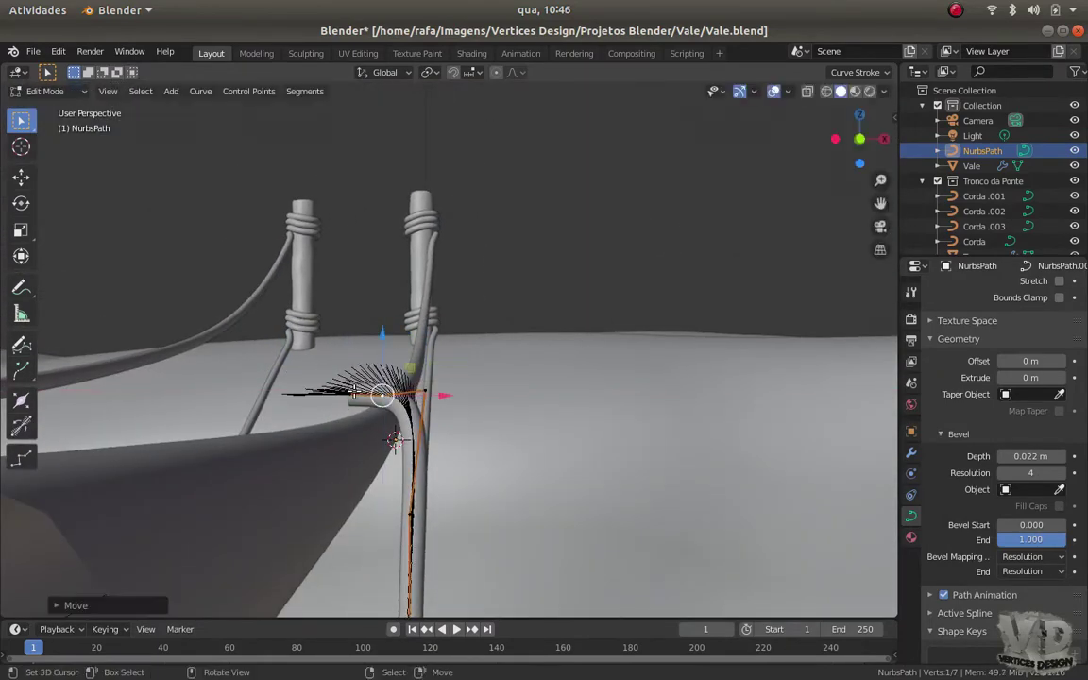
pyautogui.moveTo(347, 379)
pyautogui.mouseDown(button='middle')
pyautogui.moveTo(318, 408)
pyautogui.moveTo(434, 542)
pyautogui.mouseUp(button='middle')
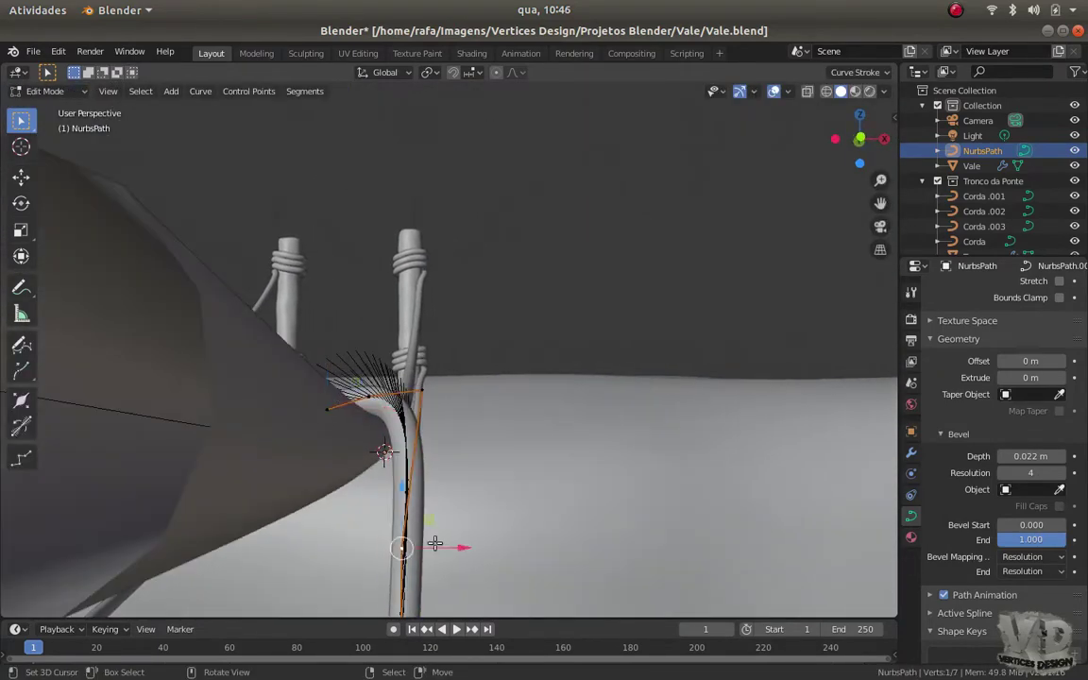
# Subdivide the path and reposition the new points to bend the rope over the rail
pyautogui.rightClick(425, 490)
pyautogui.click(335, 279)
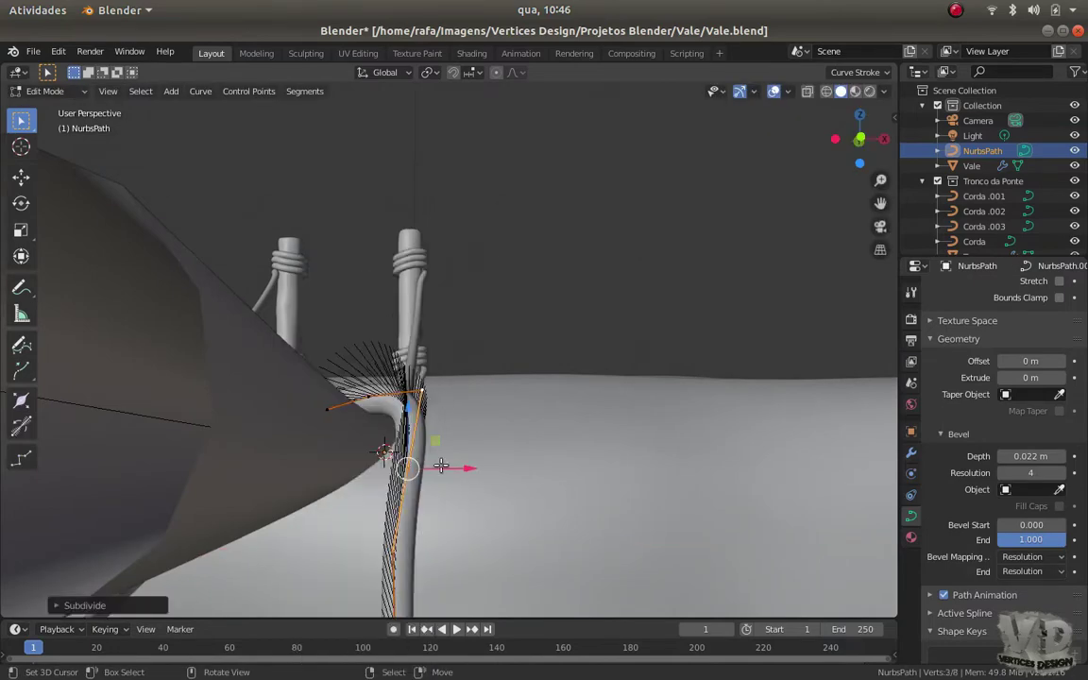
pyautogui.click(429, 368)
pyautogui.moveTo(429, 369); pyautogui.dragTo(396, 491, button='middle')
pyautogui.click(456, 404)
pyautogui.moveTo(457, 404)
pyautogui.mouseDown(button='middle')
pyautogui.moveTo(386, 432)
pyautogui.moveTo(448, 468)
pyautogui.moveTo(408, 397)
pyautogui.mouseUp(button='middle')
pyautogui.click(475, 423)
pyautogui.press('Tab')
pyautogui.moveTo(476, 424)
pyautogui.mouseDown(button='middle')
pyautogui.moveTo(486, 461)
pyautogui.moveTo(486, 384)
pyautogui.moveTo(406, 444)
pyautogui.moveTo(524, 413)
pyautogui.moveTo(505, 356)
pyautogui.mouseUp(button='middle')
pyautogui.press('Tab')
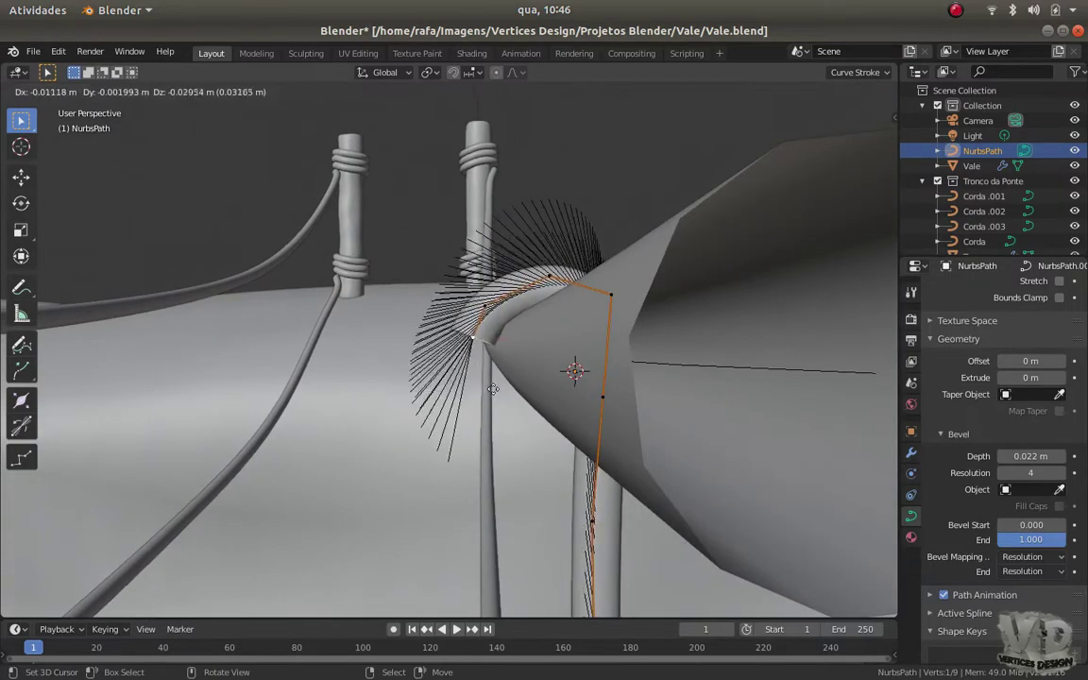
pyautogui.click(494, 440)
pyautogui.moveTo(493, 440); pyautogui.dragTo(510, 445, button='middle')
# Extrude a new end point to start the loop around the upper rope
pyautogui.press('e')
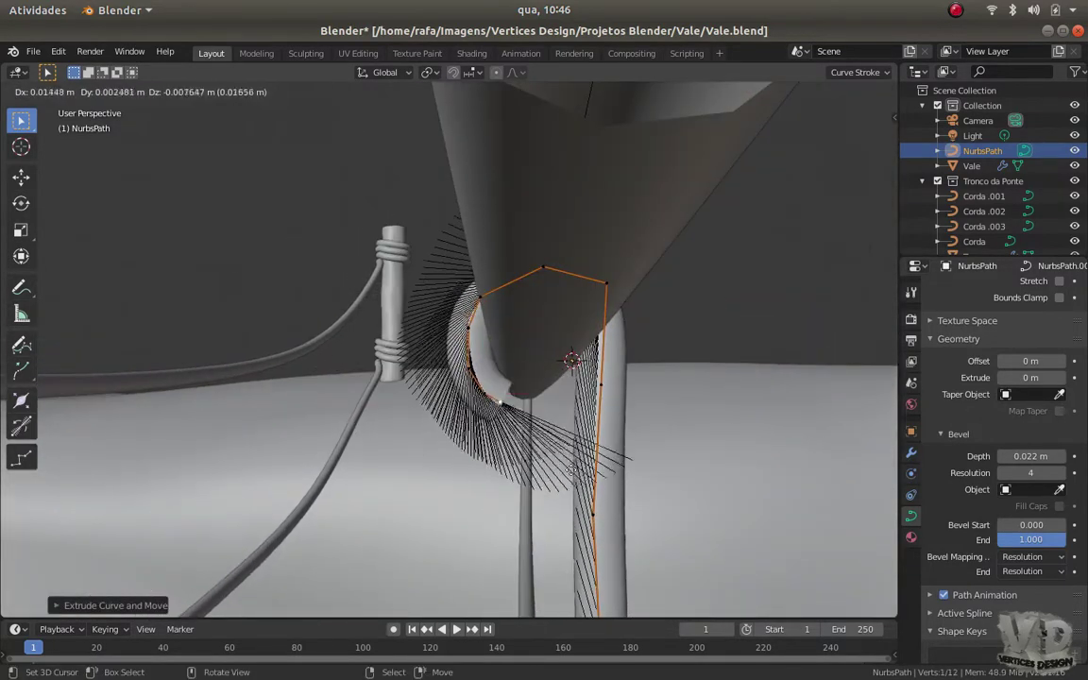
pyautogui.click(659, 473)
pyautogui.moveTo(659, 474)
pyautogui.mouseDown(button='middle')
pyautogui.moveTo(583, 456)
pyautogui.moveTo(465, 331)
pyautogui.moveTo(413, 364)
pyautogui.moveTo(427, 381)
pyautogui.moveTo(473, 306)
pyautogui.mouseUp(button='middle')
pyautogui.press('Tab')
pyautogui.scroll(5, 439, 399)
pyautogui.moveTo(439, 398)
pyautogui.mouseDown(button='middle')
pyautogui.moveTo(580, 353)
pyautogui.moveTo(661, 375)
pyautogui.mouseUp(button='middle')
# Move the loop points along X to close the ring around the upper rail
pyautogui.press('Tab')
pyautogui.press('Tab')
pyautogui.press('Tab')
pyautogui.scroll(-3, 661, 375)
pyautogui.press('g')
pyautogui.press('x')
pyautogui.click(605, 425)
pyautogui.moveTo(604, 425)
pyautogui.mouseDown(button='middle')
pyautogui.moveTo(623, 453)
pyautogui.moveTo(543, 439)
pyautogui.moveTo(507, 459)
pyautogui.moveTo(549, 451)
pyautogui.moveTo(560, 542)
pyautogui.mouseUp(button='middle')
pyautogui.click(573, 458)
pyautogui.press('Tab')
pyautogui.press('Tab')
pyautogui.scroll(2, 560, 542)
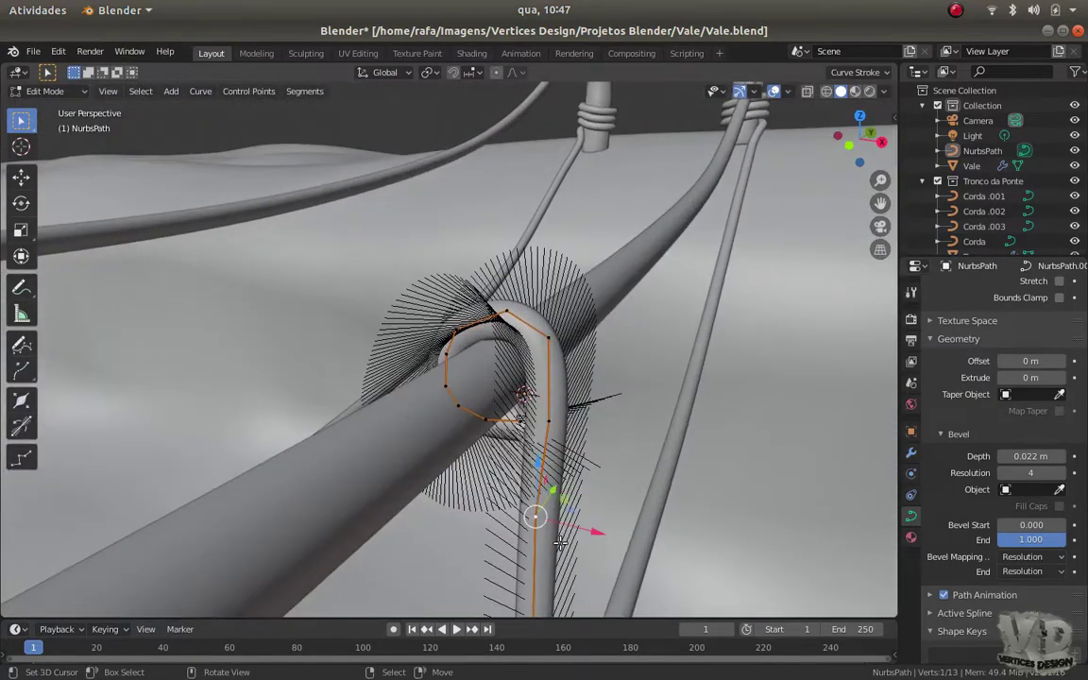
pyautogui.moveTo(596, 434); pyautogui.dragTo(585, 440)
pyautogui.moveTo(585, 440); pyautogui.dragTo(537, 394, button='middle')
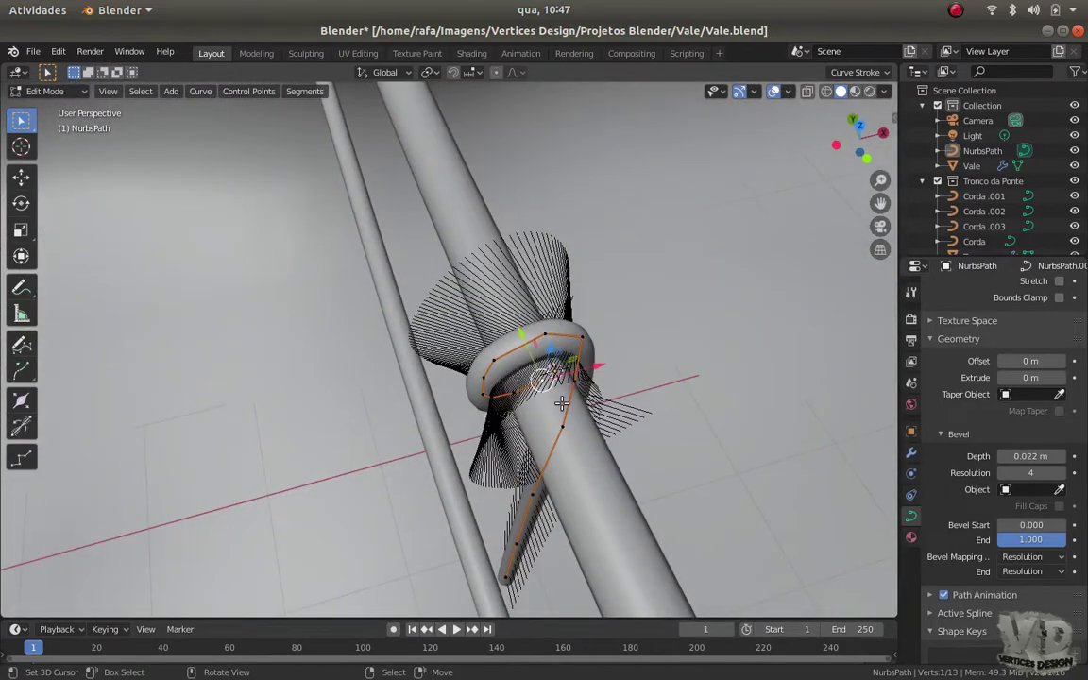
pyautogui.press('KP_7')
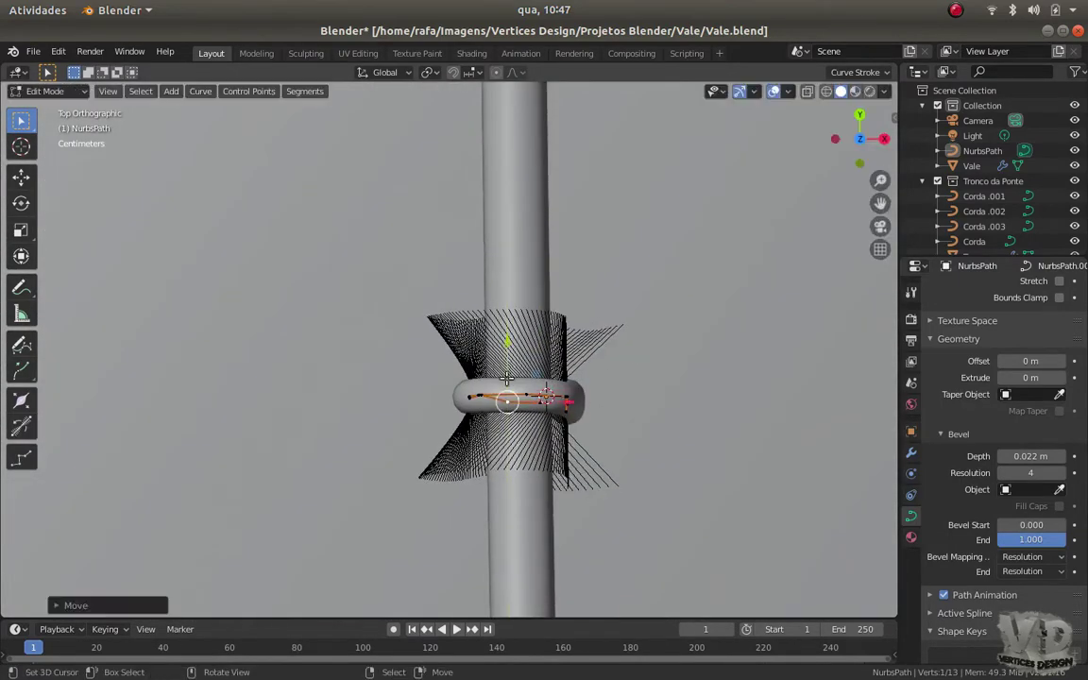
# Adjust the ring's position in top view and check the knot in Object Mode
pyautogui.click(507, 376)
pyautogui.moveTo(507, 376); pyautogui.dragTo(501, 401, button='middle')
pyautogui.press('KP_7')
pyautogui.click(480, 354)
pyautogui.moveTo(481, 354); pyautogui.dragTo(475, 365, button='middle')
pyautogui.press('KP_7')
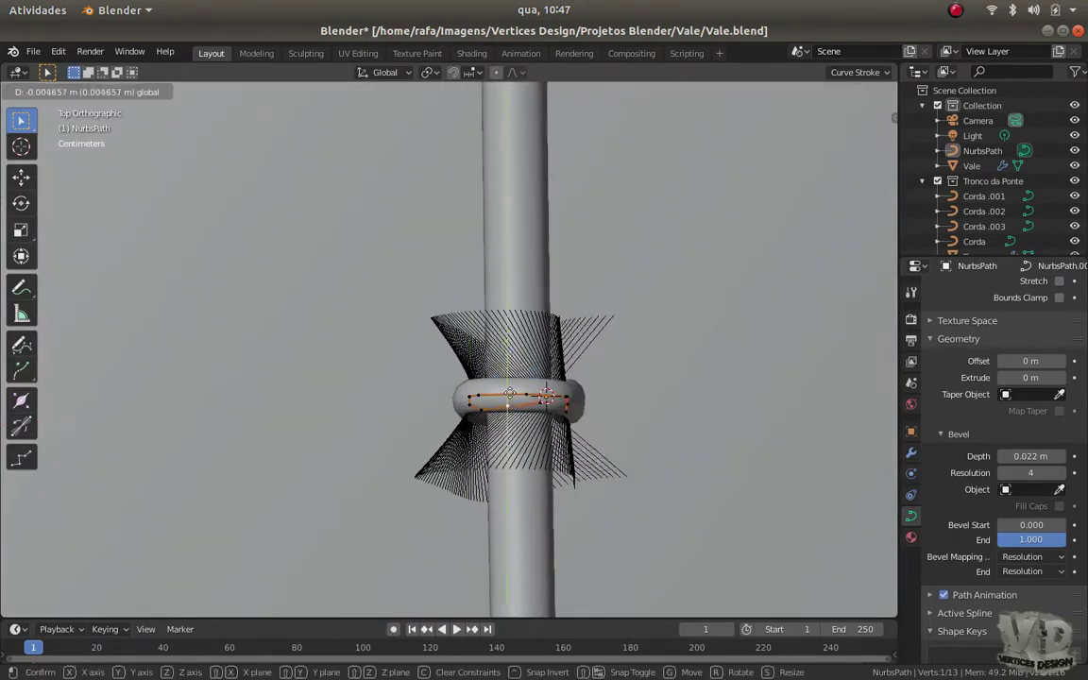
pyautogui.moveTo(506, 414)
pyautogui.mouseDown(button='middle')
pyautogui.moveTo(449, 462)
pyautogui.moveTo(427, 398)
pyautogui.mouseUp(button='middle')
pyautogui.press('Tab')
pyautogui.press('Tab')
# Move a selected rope point along Y to tighten the ring
pyautogui.press('Tab')
pyautogui.press('Tab')
pyautogui.moveTo(417, 451)
pyautogui.mouseDown(button='middle')
pyautogui.moveTo(463, 468)
pyautogui.moveTo(535, 451)
pyautogui.moveTo(582, 382)
pyautogui.moveTo(533, 394)
pyautogui.moveTo(548, 408)
pyautogui.moveTo(469, 363)
pyautogui.moveTo(612, 340)
pyautogui.moveTo(502, 425)
pyautogui.moveTo(479, 408)
pyautogui.mouseUp(button='middle')
pyautogui.press('Tab')
pyautogui.press('Tab')
pyautogui.press('Tab')
pyautogui.press('Tab')
pyautogui.press('g')
pyautogui.press('y')
pyautogui.click(492, 330)
pyautogui.press('Tab')
pyautogui.press('Tab')
pyautogui.moveTo(496, 465)
pyautogui.mouseDown(button='middle')
pyautogui.moveTo(463, 510)
pyautogui.moveTo(499, 486)
pyautogui.moveTo(482, 481)
pyautogui.moveTo(500, 462)
pyautogui.moveTo(546, 432)
pyautogui.mouseUp(button='middle')
pyautogui.scroll(-3, 482, 481)
pyautogui.scroll(3, 557, 441)
# Extrude two more points from the rope end and move them around the rail
pyautogui.click(543, 430)
pyautogui.press('e')
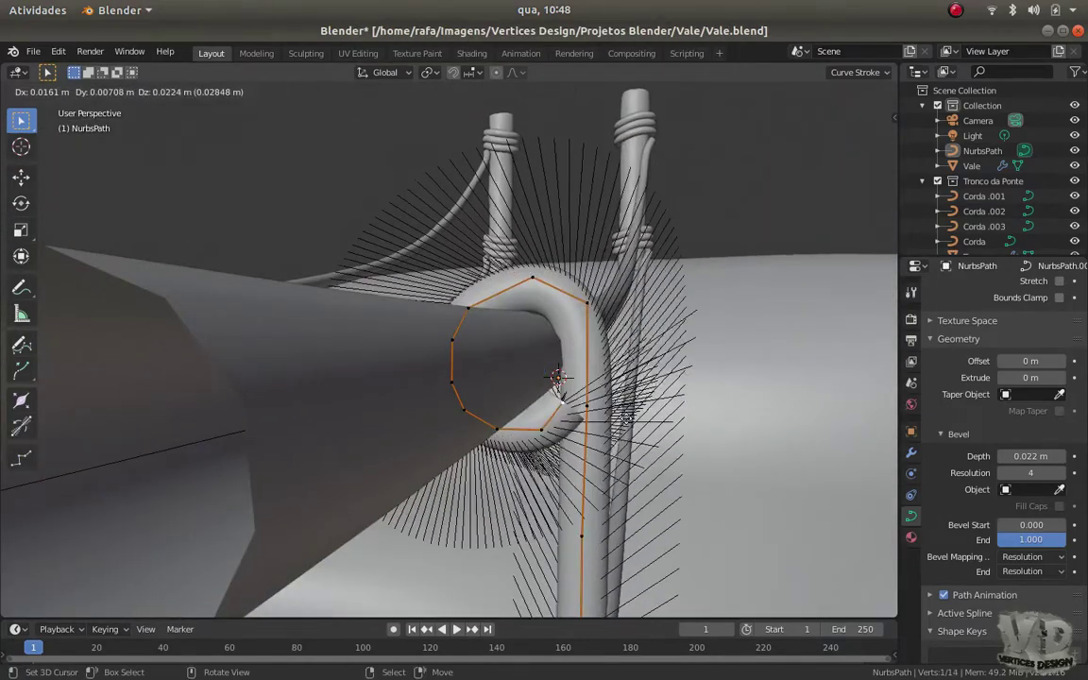
pyautogui.click(586, 401)
pyautogui.press('e')
pyautogui.click(650, 362)
pyautogui.moveTo(650, 362)
pyautogui.mouseDown(button='middle')
pyautogui.moveTo(469, 359)
pyautogui.moveTo(502, 359)
pyautogui.moveTo(443, 412)
pyautogui.moveTo(415, 387)
pyautogui.moveTo(425, 407)
pyautogui.moveTo(405, 417)
pyautogui.moveTo(456, 468)
pyautogui.moveTo(578, 454)
pyautogui.mouseUp(button='middle')
pyautogui.press('g')
pyautogui.click(406, 381)
pyautogui.press('g')
pyautogui.click(420, 397)
pyautogui.press('Tab')
# Extrude two further end points and move them to continue the coil around the rail
pyautogui.press('Tab')
pyautogui.press('e')
pyautogui.click(569, 392)
pyautogui.press('e')
pyautogui.click(500, 371)
pyautogui.moveTo(501, 371)
pyautogui.mouseDown(button='middle')
pyautogui.moveTo(413, 391)
pyautogui.moveTo(400, 335)
pyautogui.moveTo(401, 351)
pyautogui.mouseUp(button='middle')
pyautogui.press('Tab')
# Save the file, then extrude two final end points to complete the double coil
pyautogui.press('Tab')
pyautogui.press('g')
pyautogui.press('g')
pyautogui.click(401, 351)
pyautogui.press('Tab')
pyautogui.moveTo(388, 430)
pyautogui.mouseDown(button='middle')
pyautogui.moveTo(517, 376)
pyautogui.moveTo(670, 369)
pyautogui.moveTo(485, 321)
pyautogui.moveTo(468, 420)
pyautogui.moveTo(554, 408)
pyautogui.moveTo(550, 340)
pyautogui.moveTo(495, 293)
pyautogui.mouseUp(button='middle')
pyautogui.hotkey('ctrl', 's')
pyautogui.press('Tab')
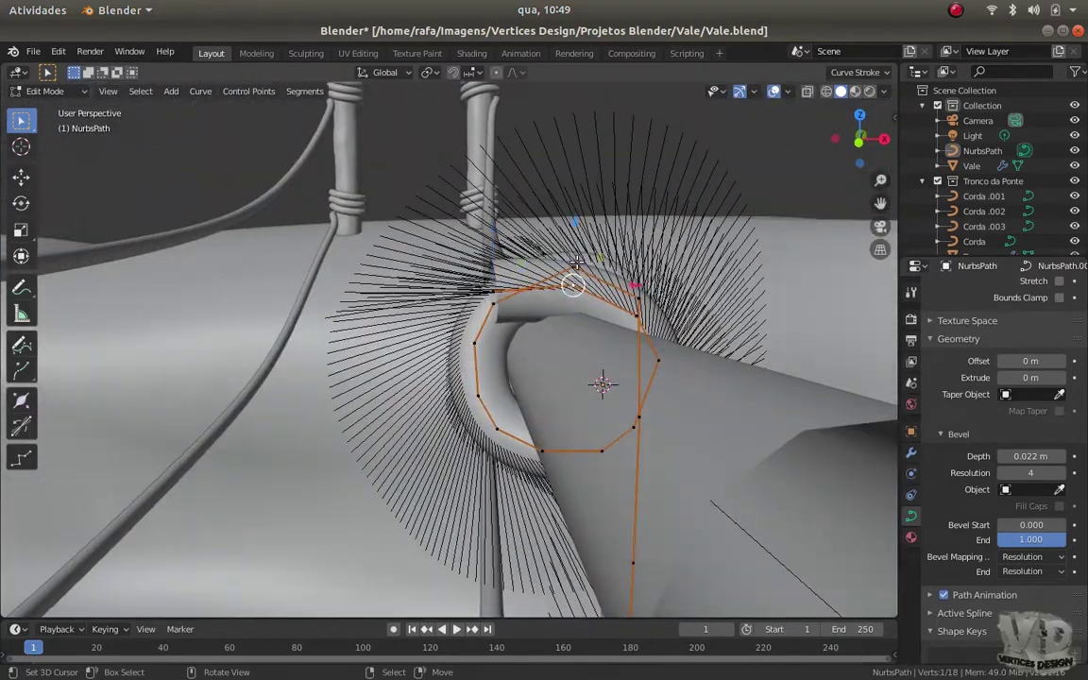
pyautogui.moveTo(578, 247)
pyautogui.mouseDown(button='middle')
pyautogui.moveTo(529, 352)
pyautogui.moveTo(510, 303)
pyautogui.moveTo(553, 284)
pyautogui.moveTo(475, 440)
pyautogui.mouseUp(button='middle')
pyautogui.click(475, 440)
pyautogui.press('e')
pyautogui.click(510, 312)
pyautogui.press('e')
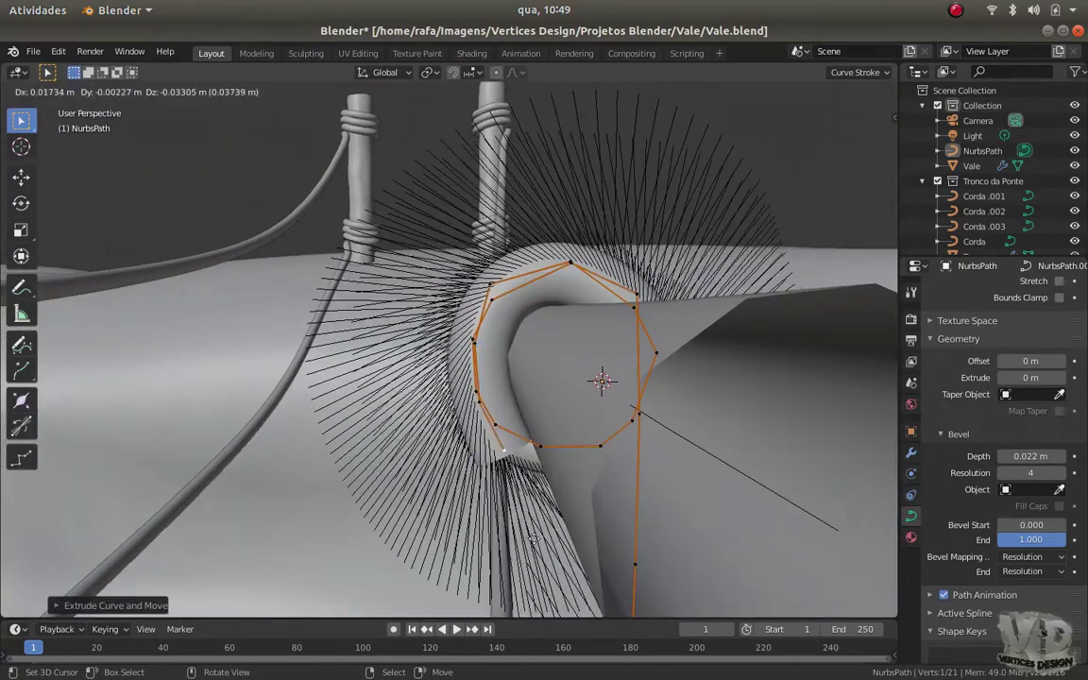
pyautogui.click(501, 271)
pyautogui.press('Tab')
pyautogui.moveTo(529, 397)
pyautogui.mouseDown(button='middle')
pyautogui.moveTo(573, 409)
pyautogui.moveTo(502, 390)
pyautogui.moveTo(643, 443)
pyautogui.moveTo(579, 401)
pyautogui.mouseUp(button='middle')
pyautogui.press('Tab')
pyautogui.press('Tab')
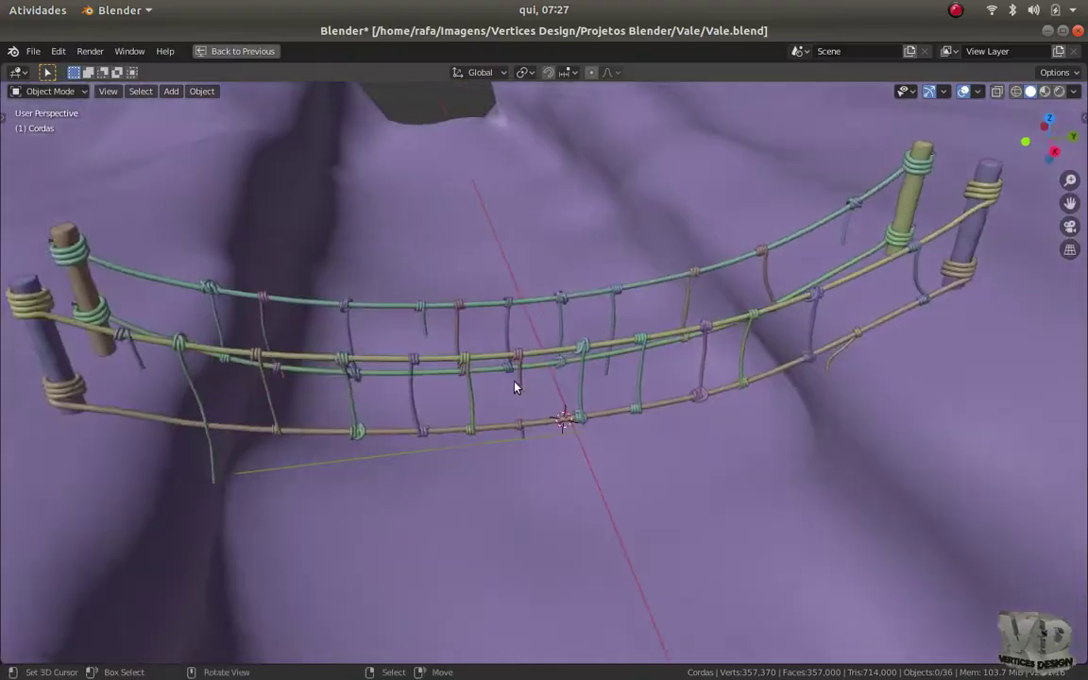
# Add a cube, then in Top view stretch it along X and squash it along Y
pyautogui.scroll(3, 515, 386)
pyautogui.hotkey('shift', 'a')
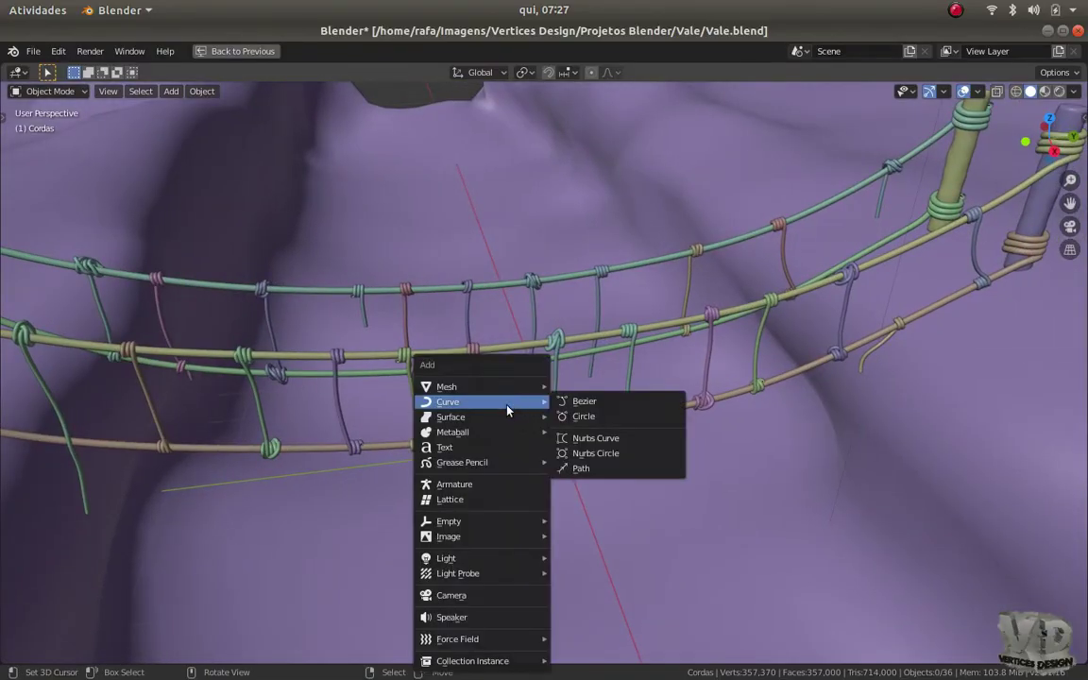
pyautogui.click(580, 402)
pyautogui.press('KP_7')
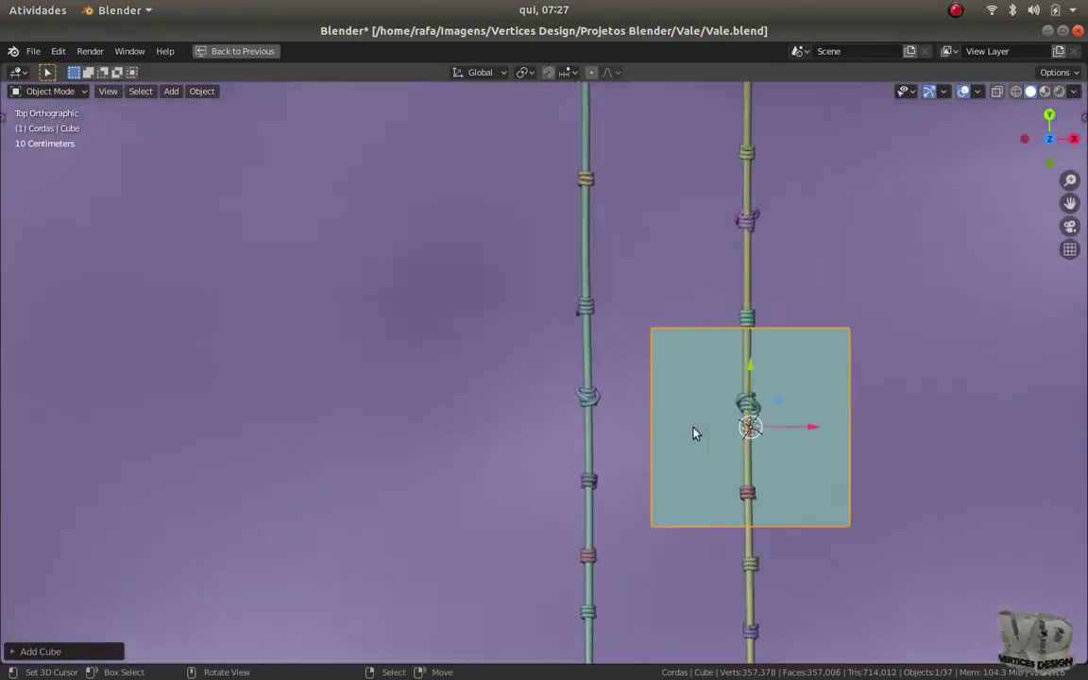
pyautogui.scroll(2, 696, 435)
pyautogui.scroll(-2, 578, 430)
pyautogui.press('g')
pyautogui.press('x')
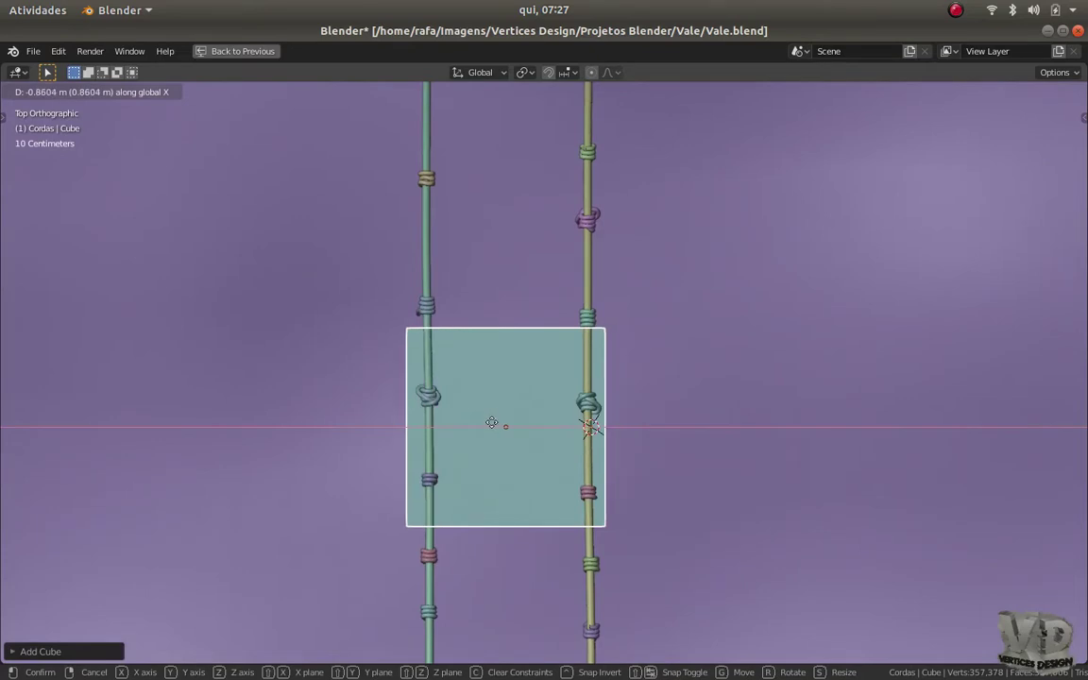
pyautogui.scroll(2, 580, 450)
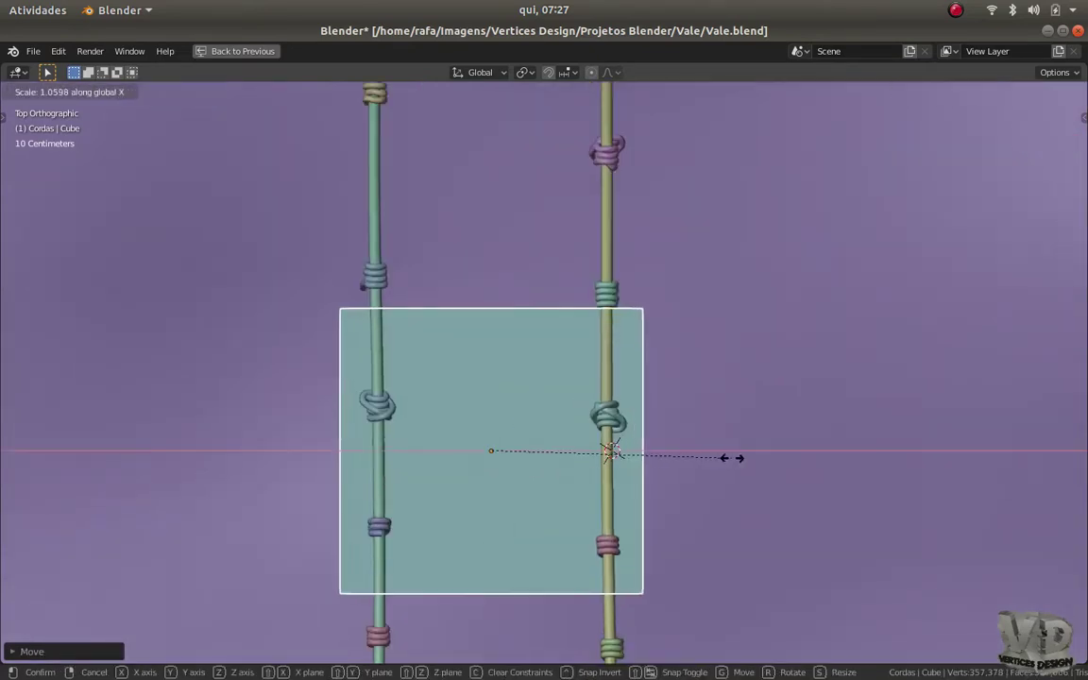
pyautogui.click(731, 458)
pyautogui.scroll(-1, 502, 539)
pyautogui.scroll(1, 659, 502)
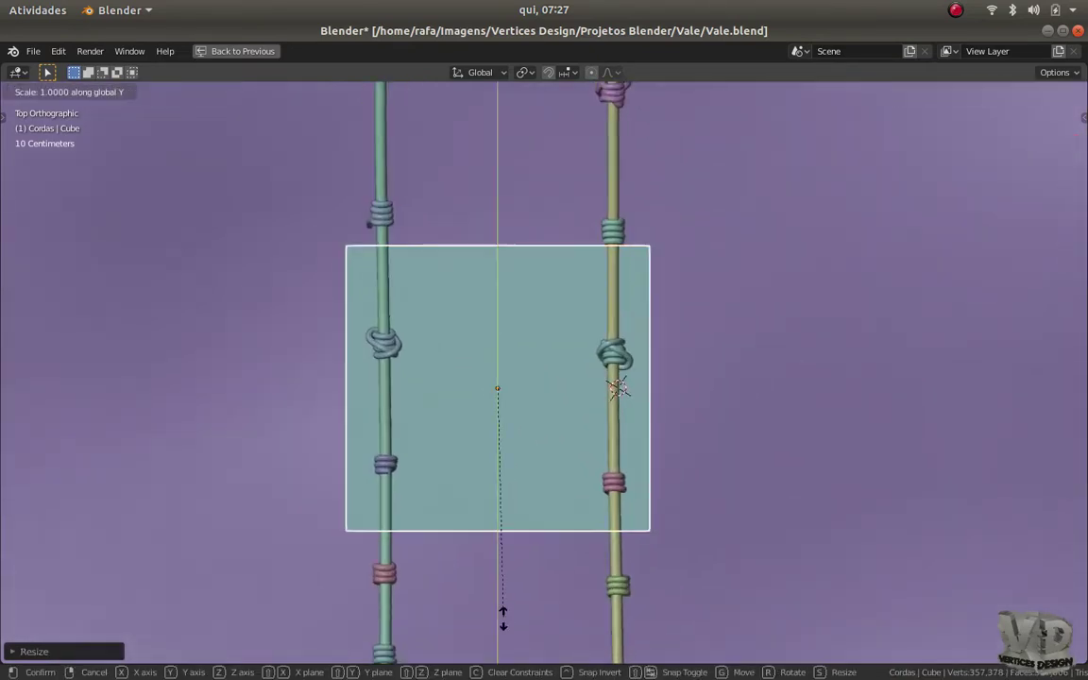
pyautogui.press('y')
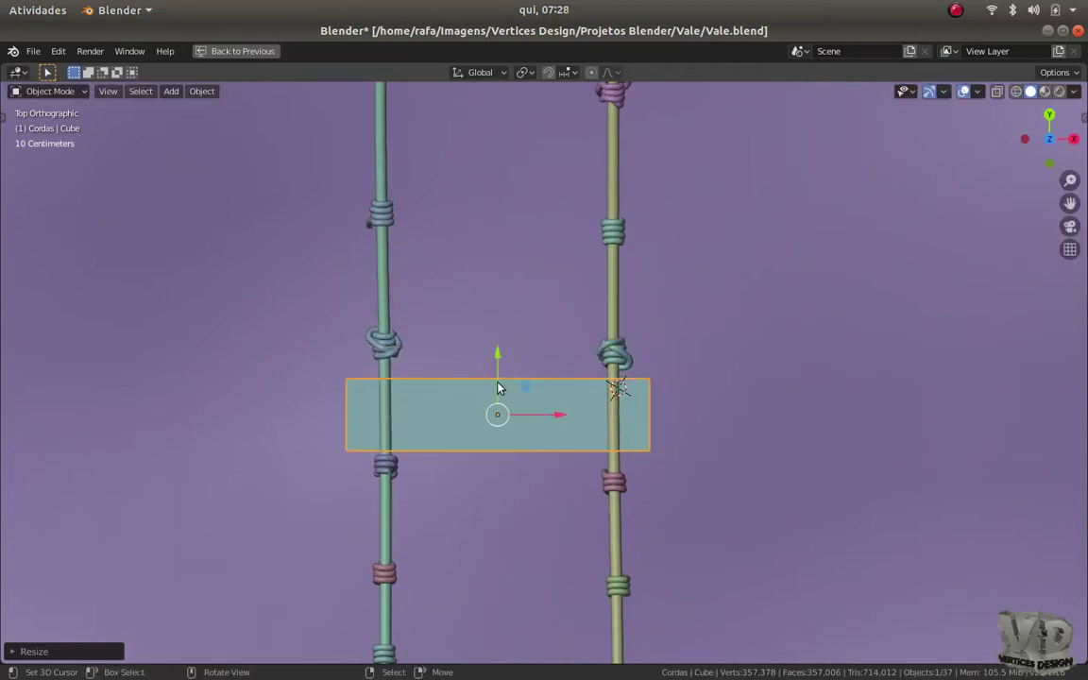
# From the Right view, flatten the cube along Z into a thin board and lower it onto the rail
pyautogui.press('KP_3')
pyautogui.press('s')
pyautogui.press('z')
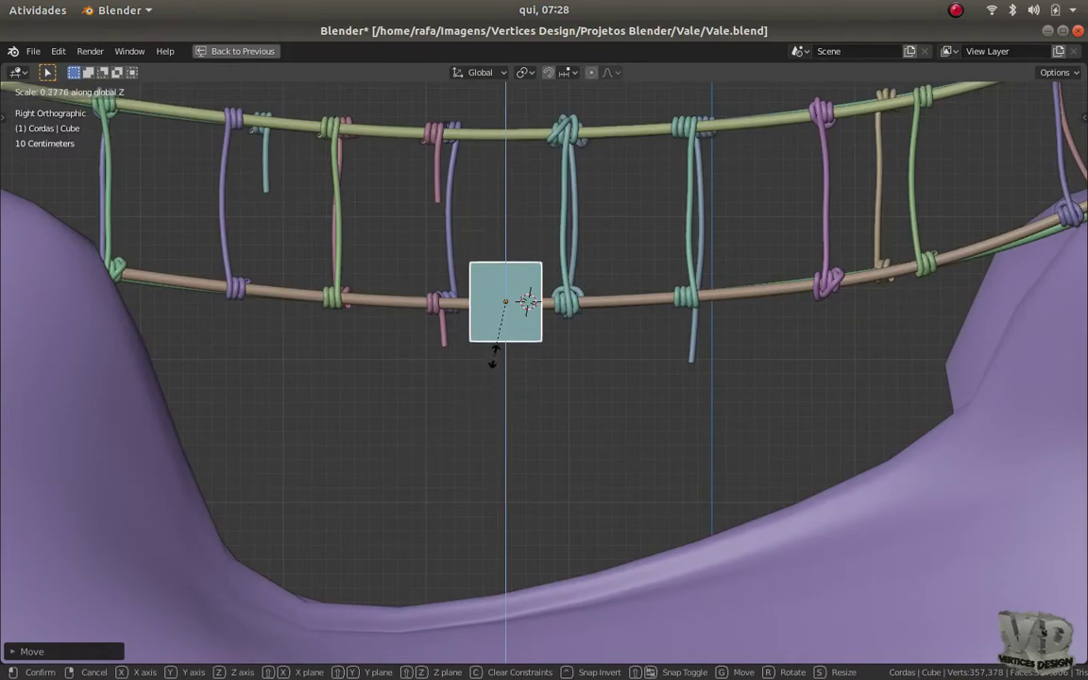
pyautogui.scroll(7, 510, 315)
pyautogui.scroll(3, 486, 468)
pyautogui.press('s')
pyautogui.click(521, 438)
pyautogui.scroll(-2, 525, 432)
pyautogui.press('g')
pyautogui.press('z')
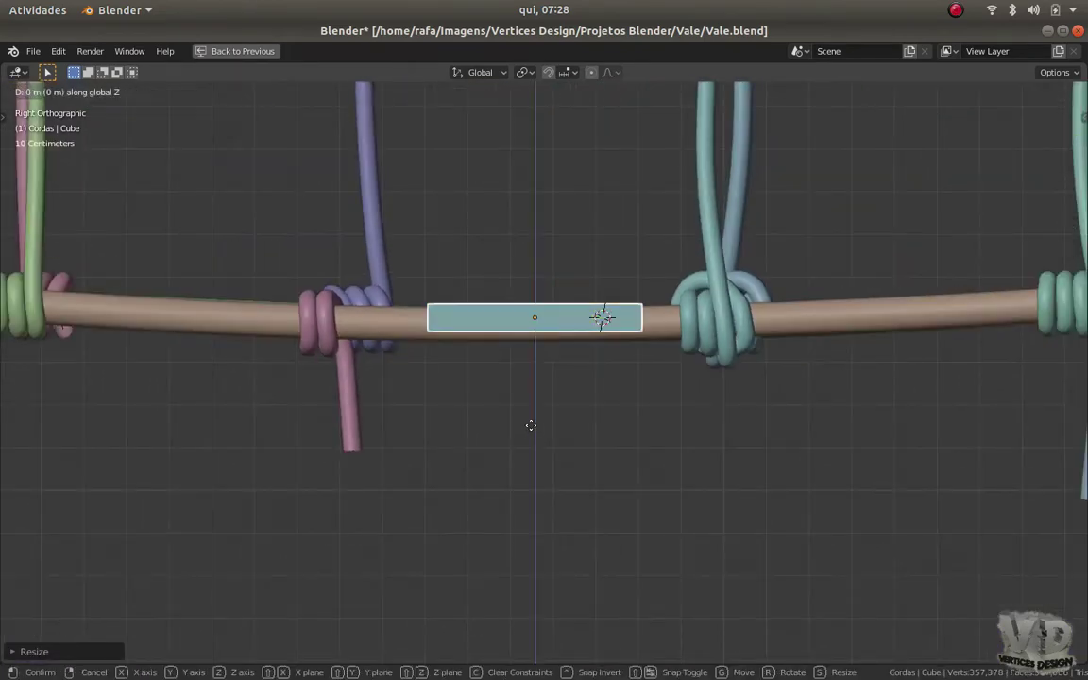
pyautogui.moveTo(494, 325)
pyautogui.mouseDown(button='middle')
pyautogui.moveTo(573, 395)
pyautogui.moveTo(556, 405)
pyautogui.moveTo(652, 404)
pyautogui.moveTo(614, 479)
pyautogui.mouseUp(button='middle')
pyautogui.press('Tab')
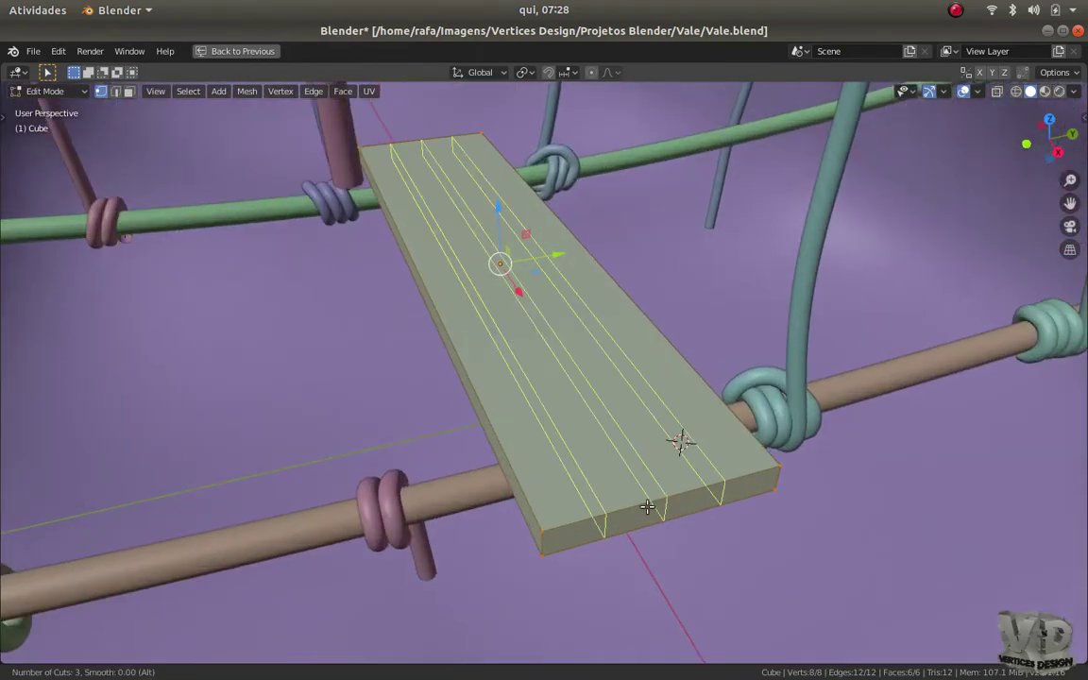
# Add three lengthwise and four crosswise edge loops to the plank
pyautogui.click(648, 506)
pyautogui.moveTo(522, 422)
pyautogui.mouseDown(button='middle')
pyautogui.moveTo(463, 330)
pyautogui.moveTo(548, 359)
pyautogui.moveTo(592, 439)
pyautogui.moveTo(574, 454)
pyautogui.moveTo(549, 433)
pyautogui.moveTo(610, 387)
pyautogui.mouseUp(button='middle')
pyautogui.click(463, 330)
pyautogui.click(578, 432)
pyautogui.click(548, 406)
pyautogui.moveTo(547, 406); pyautogui.dragTo(783, 392, button='middle')
# Pull an end edge of the plank inward to notch its end
pyautogui.hotkey('ctrl', 'Tab')
pyautogui.click(585, 422)
pyautogui.moveTo(719, 469); pyautogui.dragTo(832, 562, button='middle')
pyautogui.moveTo(832, 562); pyautogui.dragTo(840, 553)
pyautogui.moveTo(841, 554)
pyautogui.mouseDown(button='middle')
pyautogui.moveTo(728, 529)
pyautogui.moveTo(701, 448)
pyautogui.mouseUp(button='middle')
pyautogui.click(761, 493)
pyautogui.moveTo(761, 493); pyautogui.dragTo(566, 463, button='middle')
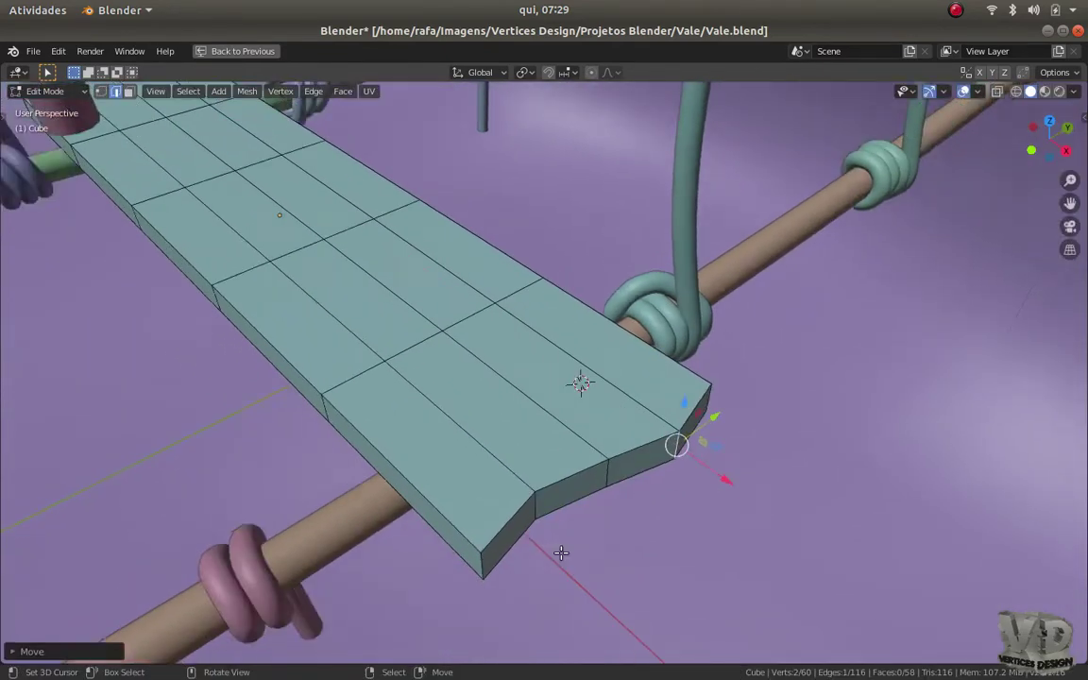
pyautogui.press('Tab')
pyautogui.press('Tab')
pyautogui.moveTo(429, 436)
pyautogui.mouseDown(button='middle')
pyautogui.moveTo(331, 452)
pyautogui.moveTo(485, 267)
pyautogui.moveTo(462, 262)
pyautogui.moveTo(476, 275)
pyautogui.moveTo(675, 223)
pyautogui.moveTo(587, 383)
pyautogui.moveTo(622, 332)
pyautogui.mouseUp(button='middle')
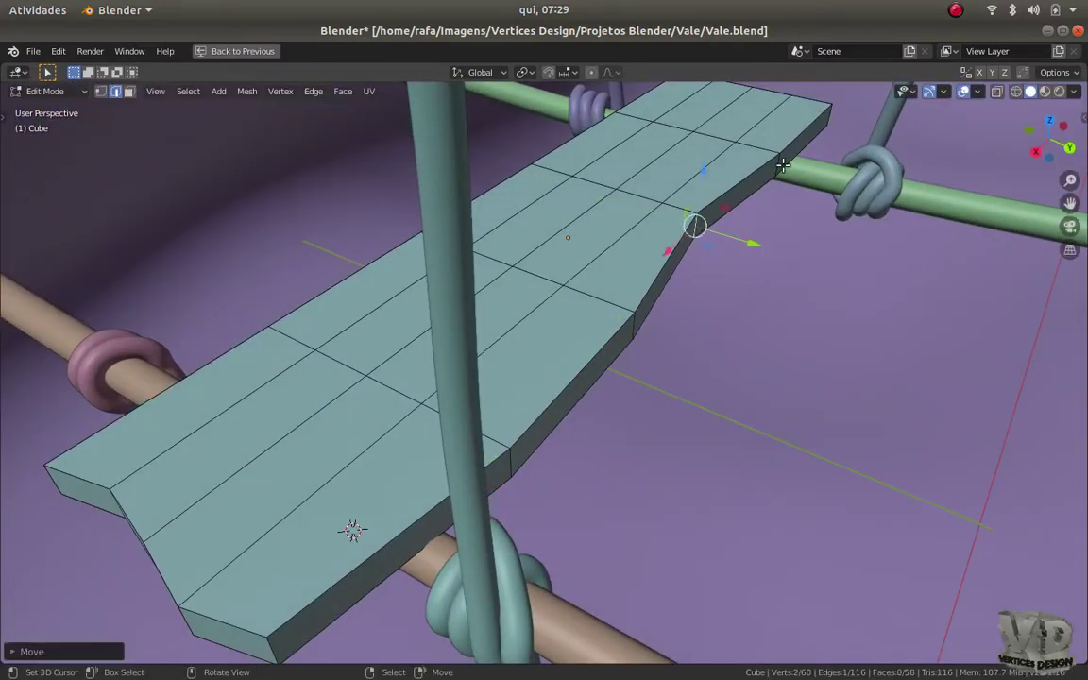
# Move a corner vertex along Y to start tapering the plank's side
pyautogui.moveTo(775, 161); pyautogui.dragTo(738, 233, button='middle')
pyautogui.press('g')
pyautogui.press('y')
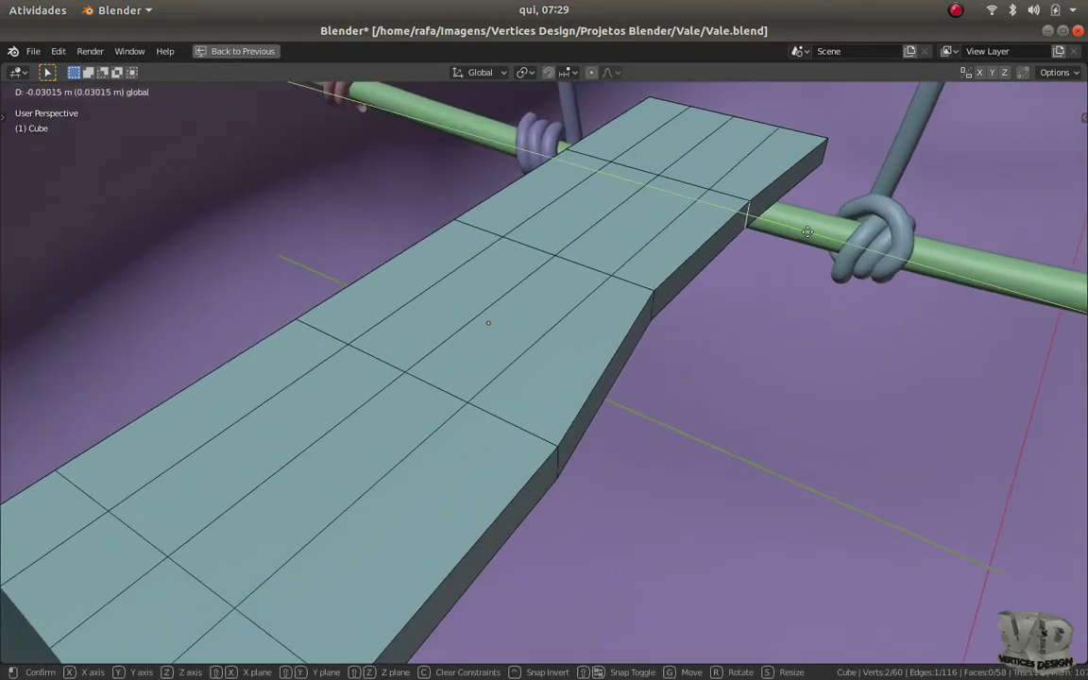
pyautogui.press('Tab')
pyautogui.moveTo(823, 151)
pyautogui.mouseDown(button='middle')
pyautogui.moveTo(566, 425)
pyautogui.moveTo(626, 489)
pyautogui.moveTo(544, 514)
pyautogui.moveTo(595, 415)
pyautogui.mouseUp(button='middle')
pyautogui.press('Tab')
pyautogui.press('g')
pyautogui.press('y')
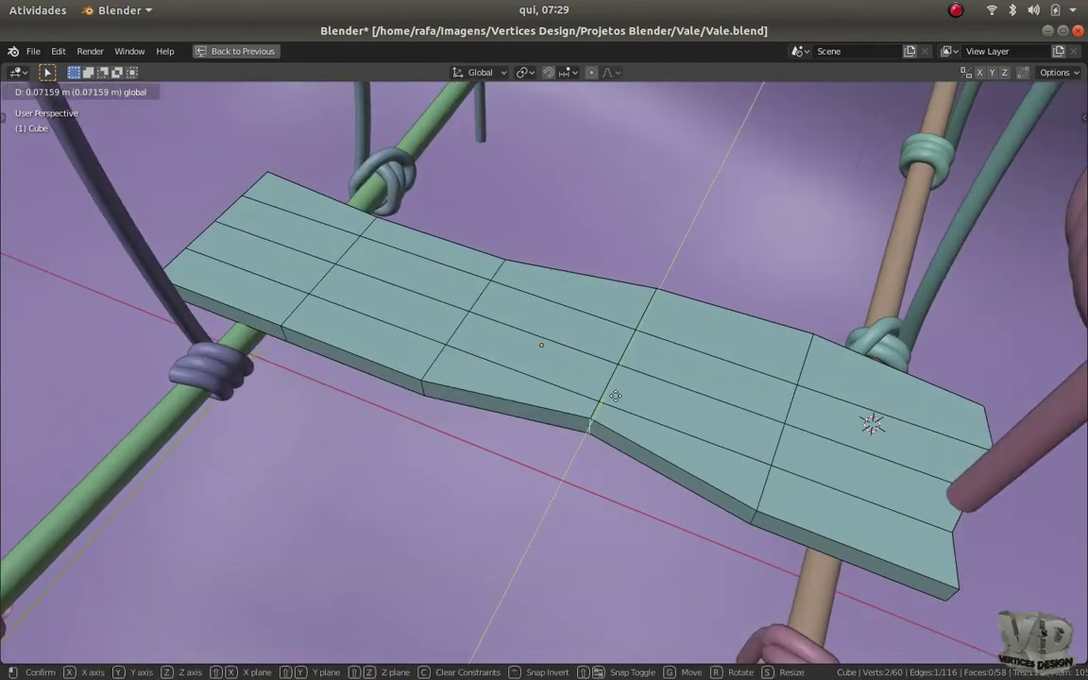
# Shift more side vertices to give the plank a wavy, tapering outline
pyautogui.moveTo(752, 512)
pyautogui.mouseDown(button='middle')
pyautogui.moveTo(920, 591)
pyautogui.moveTo(461, 645)
pyautogui.mouseUp(button='middle')
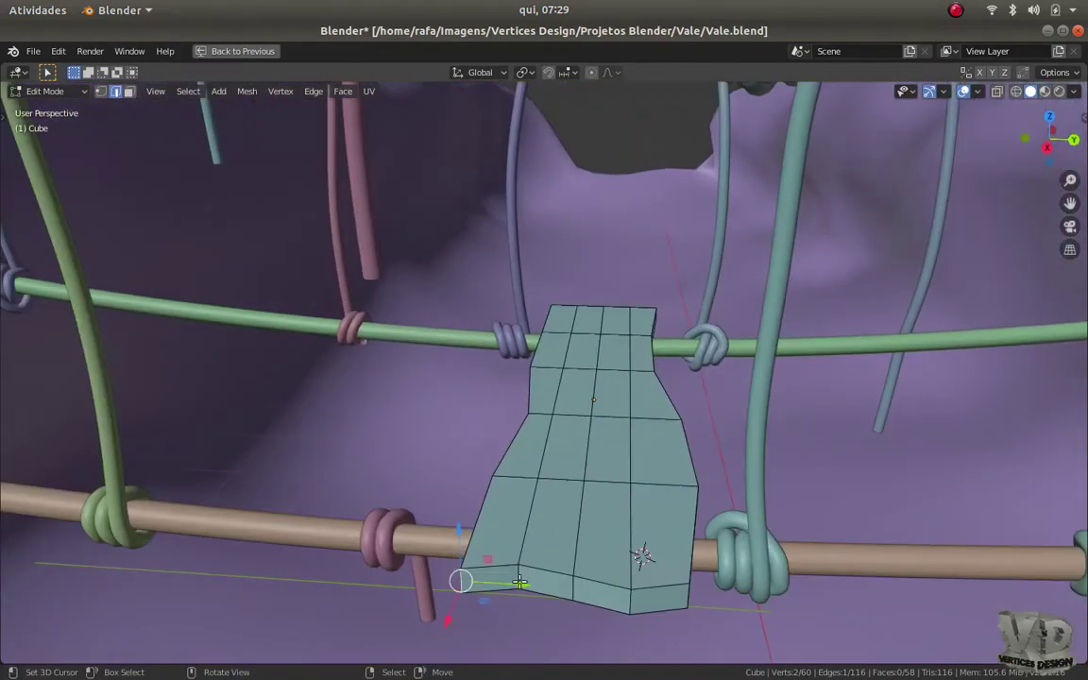
pyautogui.press('Tab')
pyautogui.moveTo(553, 531)
pyautogui.mouseDown(button='middle')
pyautogui.moveTo(676, 594)
pyautogui.moveTo(486, 461)
pyautogui.moveTo(626, 456)
pyautogui.moveTo(484, 551)
pyautogui.moveTo(438, 647)
pyautogui.moveTo(359, 553)
pyautogui.moveTo(442, 507)
pyautogui.moveTo(375, 598)
pyautogui.moveTo(359, 445)
pyautogui.moveTo(454, 519)
pyautogui.moveTo(371, 510)
pyautogui.moveTo(573, 462)
pyautogui.moveTo(608, 516)
pyautogui.moveTo(582, 524)
pyautogui.moveTo(593, 447)
pyautogui.mouseUp(button='middle')
pyautogui.press('Tab')
pyautogui.click(434, 581)
pyautogui.click(376, 597)
pyautogui.click(374, 566)
pyautogui.click(360, 412)
pyautogui.press('Tab')
pyautogui.press('Tab')
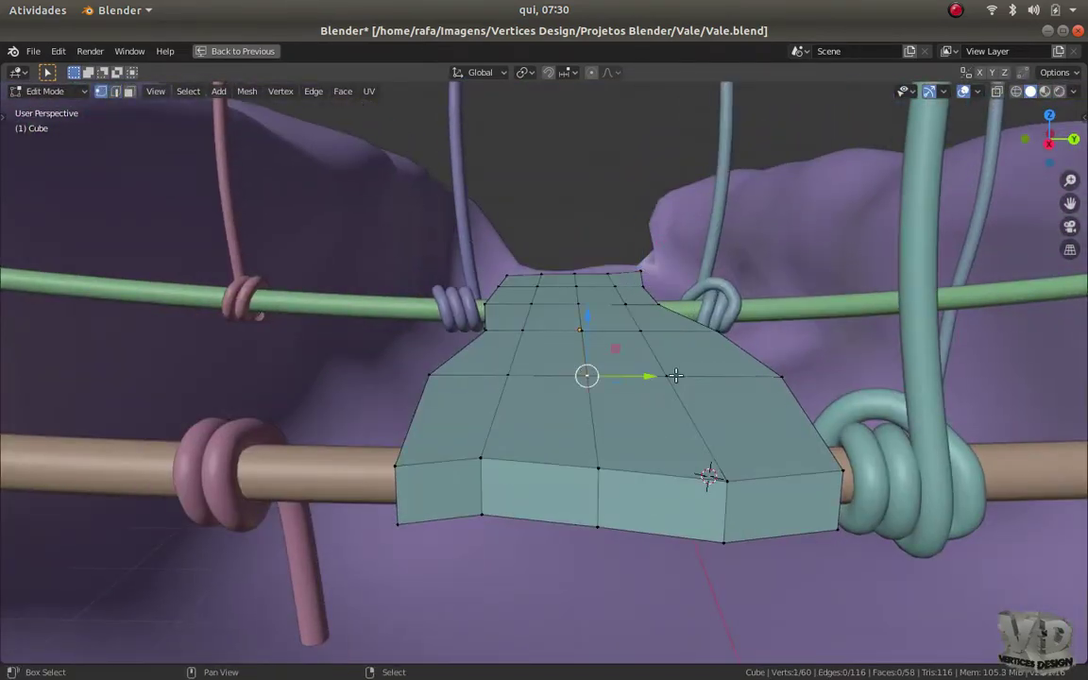
# Adjust the plank's side vertices in wireframe from the Right view, then restore solid shading
pyautogui.click(628, 341)
pyautogui.press('Tab')
pyautogui.moveTo(628, 341); pyautogui.dragTo(643, 405, button='middle')
pyautogui.press('Tab')
pyautogui.press('KP_3')
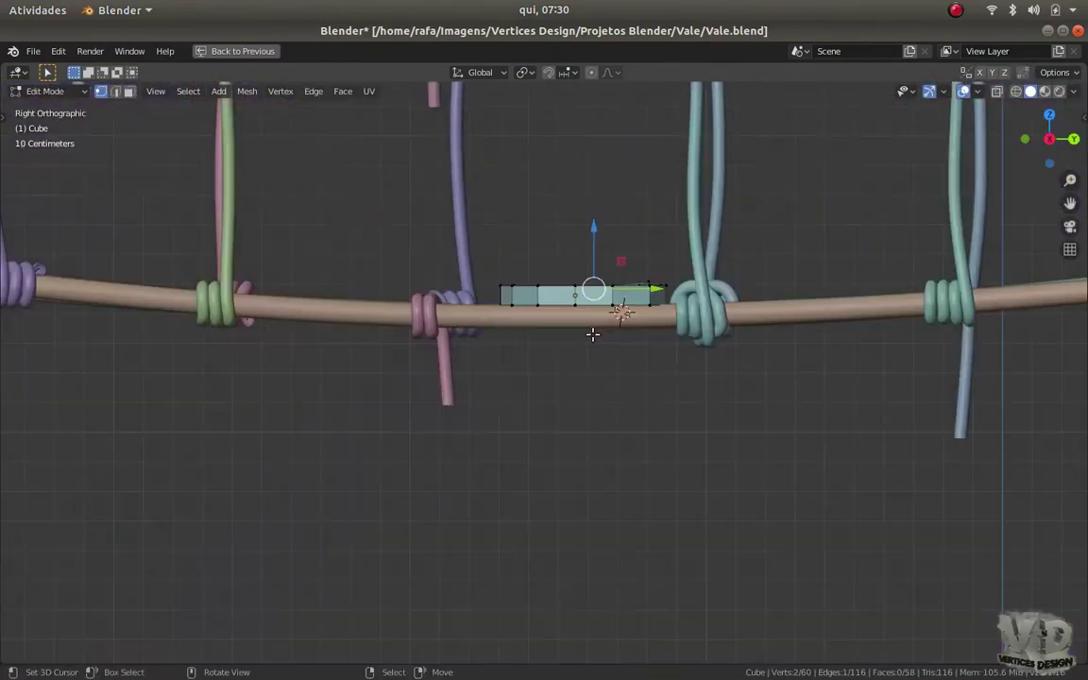
pyautogui.press('Tab')
pyautogui.press('Tab')
pyautogui.scroll(2, 504, 237)
pyautogui.keyDown('shift'); pyautogui.moveTo(503, 237); pyautogui.dragTo(461, 406, button='middle'); pyautogui.keyUp('shift')
pyautogui.hotkey('shift', 'z')
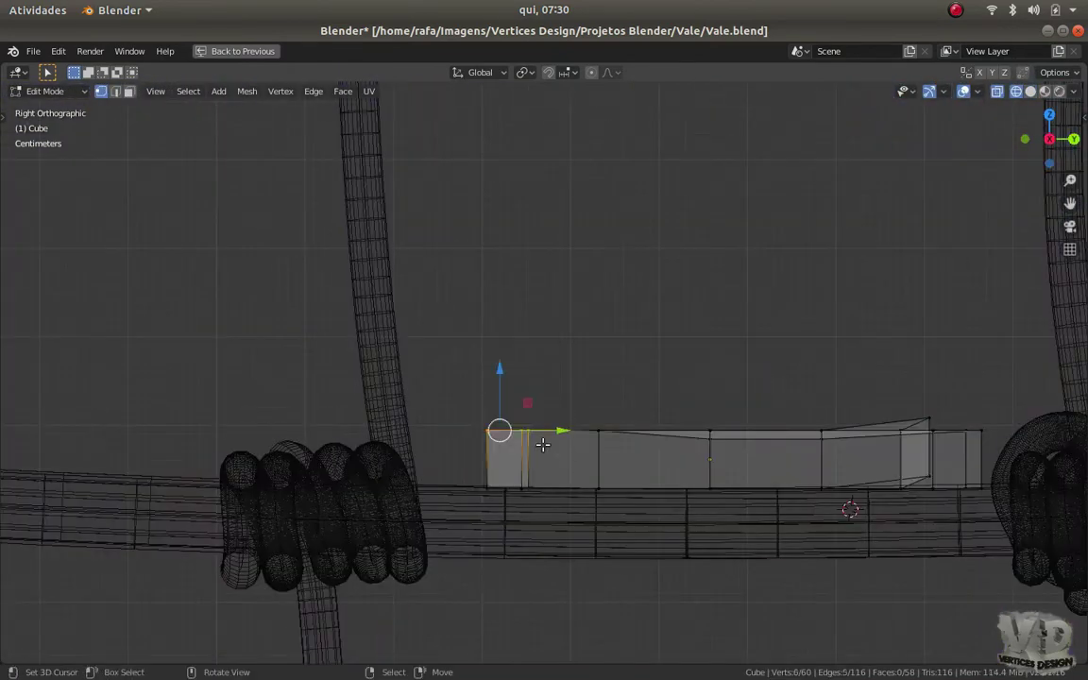
pyautogui.click(502, 415)
pyautogui.moveTo(502, 414)
pyautogui.mouseDown(button='middle')
pyautogui.moveTo(516, 476)
pyautogui.moveTo(586, 513)
pyautogui.moveTo(648, 527)
pyautogui.moveTo(694, 566)
pyautogui.moveTo(728, 566)
pyautogui.moveTo(674, 511)
pyautogui.moveTo(529, 450)
pyautogui.moveTo(656, 522)
pyautogui.moveTo(726, 527)
pyautogui.mouseUp(button='middle')
pyautogui.press('Tab')
pyautogui.hotkey('shift', 'z')
# Deselect and inspect the reshaped plank from a low side angle in Edit Mode
pyautogui.click(674, 511)
pyautogui.scroll(2, 614, 487)
pyautogui.moveTo(614, 486)
pyautogui.mouseDown(button='middle')
pyautogui.moveTo(515, 413)
pyautogui.moveTo(544, 315)
pyautogui.moveTo(437, 330)
pyautogui.moveTo(468, 349)
pyautogui.moveTo(383, 413)
pyautogui.moveTo(721, 444)
pyautogui.moveTo(629, 468)
pyautogui.moveTo(696, 463)
pyautogui.mouseUp(button='middle')
pyautogui.press('Tab')
pyautogui.press('Tab')
pyautogui.press('Tab')
pyautogui.press('Tab')
pyautogui.scroll(2, 468, 350)
pyautogui.moveTo(680, 409)
pyautogui.mouseDown(button='middle')
pyautogui.moveTo(565, 420)
pyautogui.moveTo(444, 405)
pyautogui.moveTo(413, 367)
pyautogui.moveTo(628, 383)
pyautogui.mouseUp(button='middle')
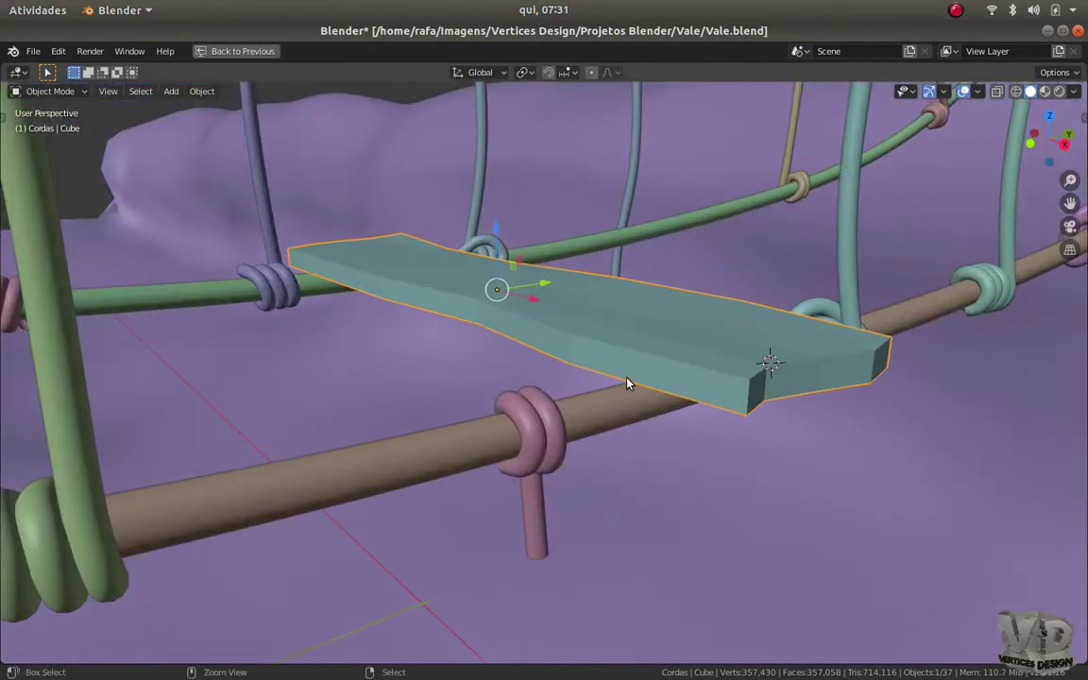
# Add a Bevel modifier to the plank and apply its scale
pyautogui.hotkey('ctrl', 'space')
pyautogui.click(960, 287)
pyautogui.click(777, 340)
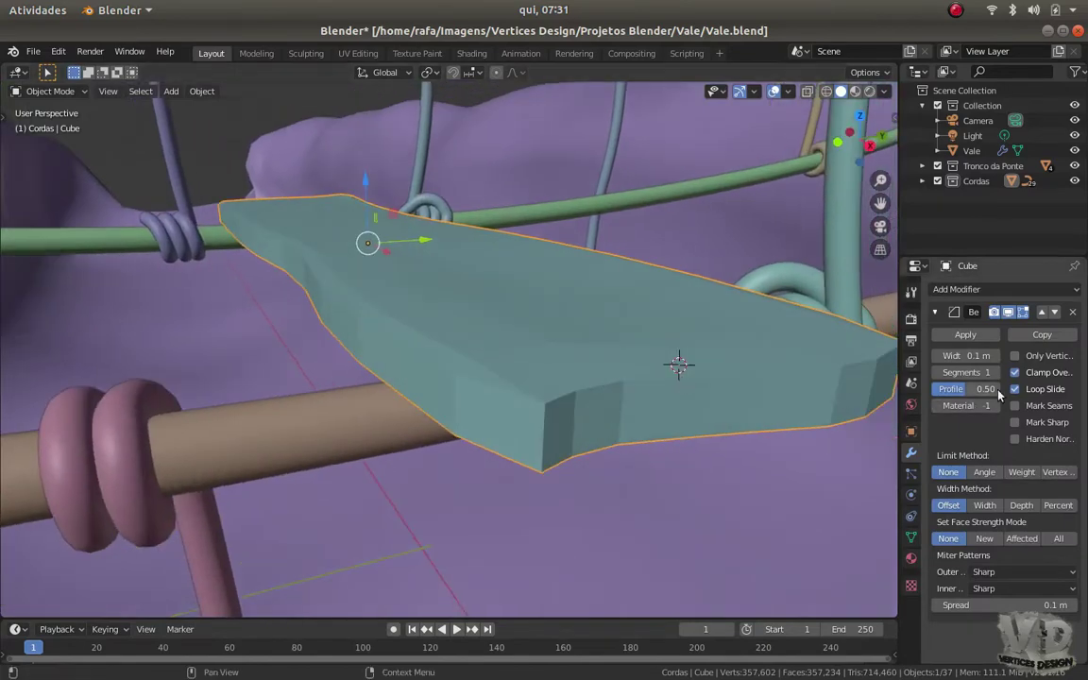
pyautogui.hotkey('ctrl', 'a')
pyautogui.click(564, 421)
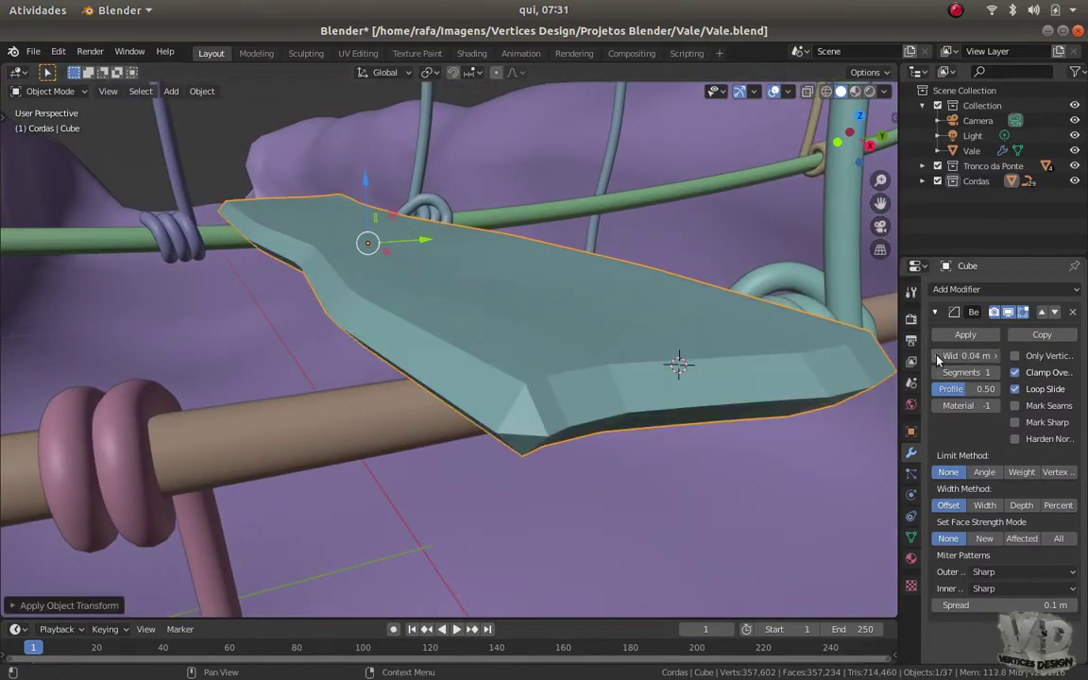
# Give the bevel 2 segments and narrow its width toward 0.0045 m
pyautogui.moveTo(534, 478); pyautogui.dragTo(598, 370, button='middle')
pyautogui.click(993, 372)
pyautogui.moveTo(812, 364)
pyautogui.mouseDown(button='middle')
pyautogui.moveTo(634, 384)
pyautogui.moveTo(633, 523)
pyautogui.moveTo(553, 468)
pyautogui.moveTo(598, 403)
pyautogui.mouseUp(button='middle')
pyautogui.scroll(-3, 632, 523)
pyautogui.scroll(3, 550, 460)
pyautogui.scroll(2, 536, 460)
pyautogui.click(938, 357)
pyautogui.click(937, 357)
pyautogui.moveTo(812, 364)
pyautogui.mouseDown(button='middle')
pyautogui.moveTo(539, 367)
pyautogui.moveTo(624, 408)
pyautogui.mouseUp(button='middle')
pyautogui.scroll(-2, 539, 366)
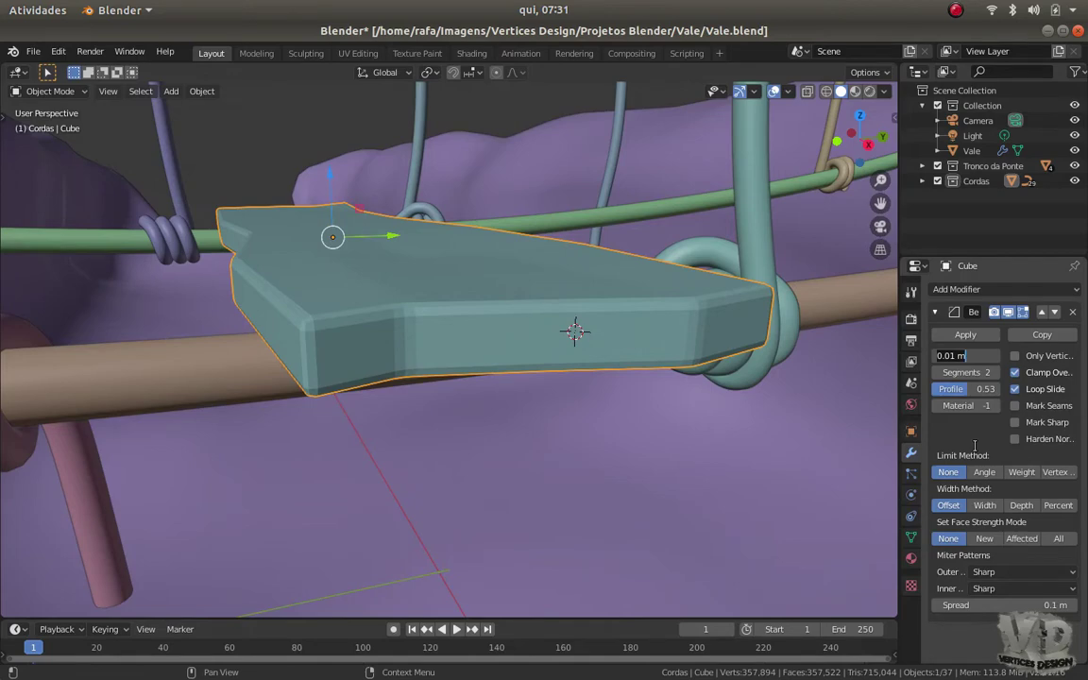
pyautogui.press('Return')
# Raise the bevel to 3 segments while checking the plank from below
pyautogui.moveTo(812, 321)
pyautogui.mouseDown(button='middle')
pyautogui.moveTo(733, 308)
pyautogui.moveTo(578, 389)
pyautogui.mouseUp(button='middle')
pyautogui.scroll(2, 578, 389)
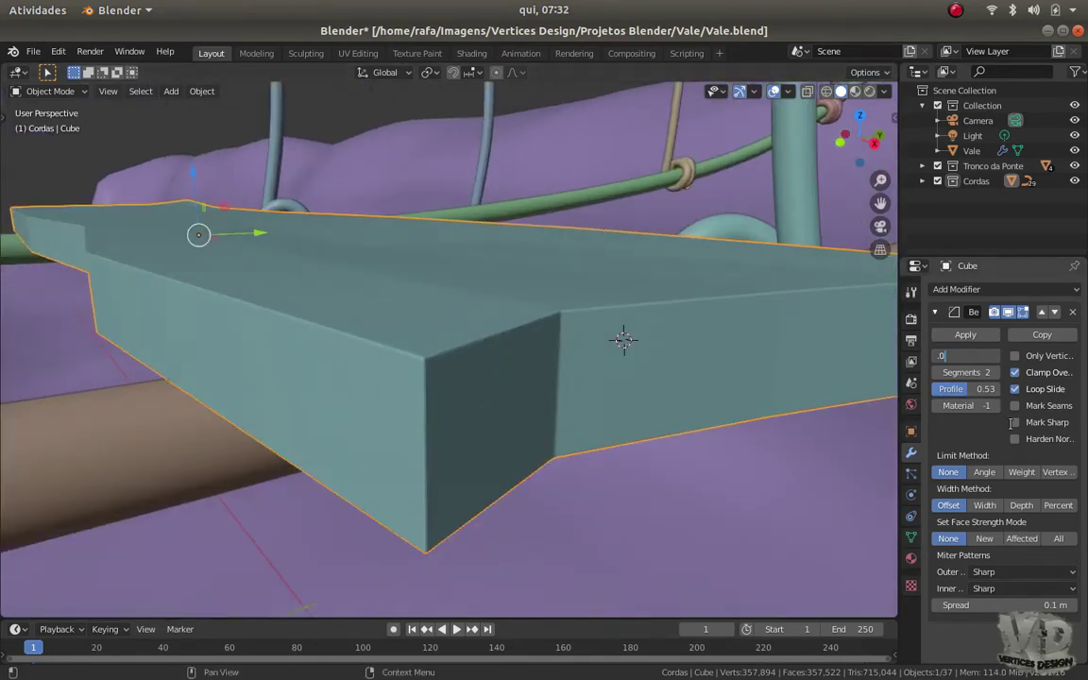
pyautogui.scroll(-4, 518, 373)
pyautogui.moveTo(519, 373)
pyautogui.mouseDown(button='middle')
pyautogui.moveTo(439, 380)
pyautogui.moveTo(360, 409)
pyautogui.moveTo(420, 428)
pyautogui.moveTo(812, 427)
pyautogui.mouseUp(button='middle')
pyautogui.scroll(3, 420, 428)
pyautogui.scroll(2, 812, 428)
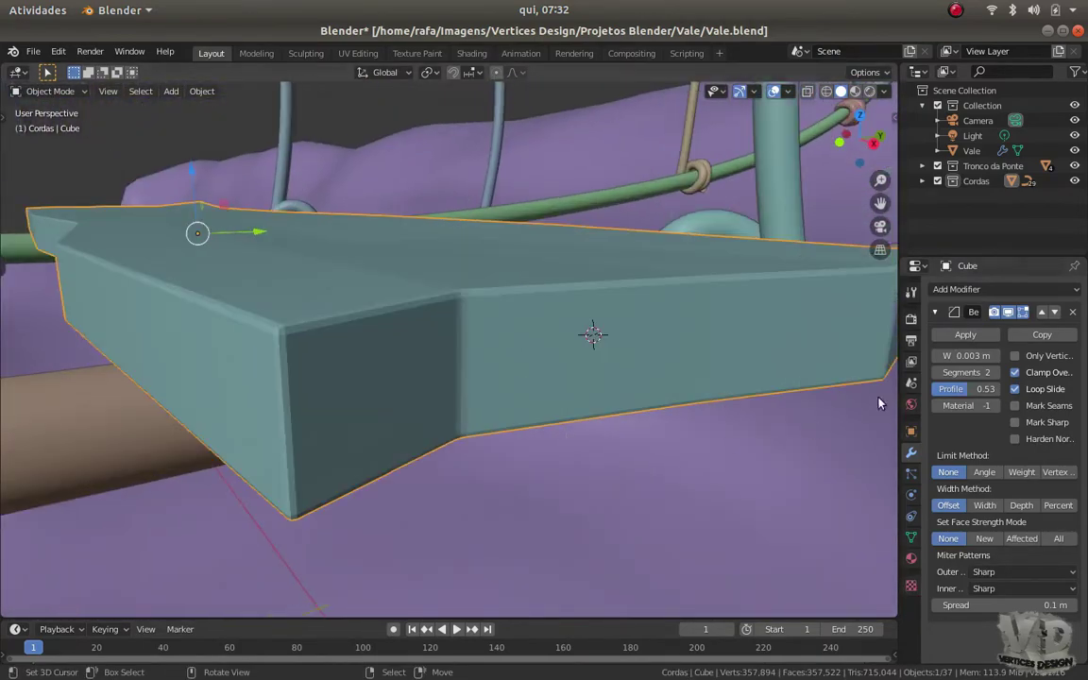
pyautogui.scroll(-3, 446, 367)
pyautogui.moveTo(446, 367); pyautogui.dragTo(467, 370, button='middle')
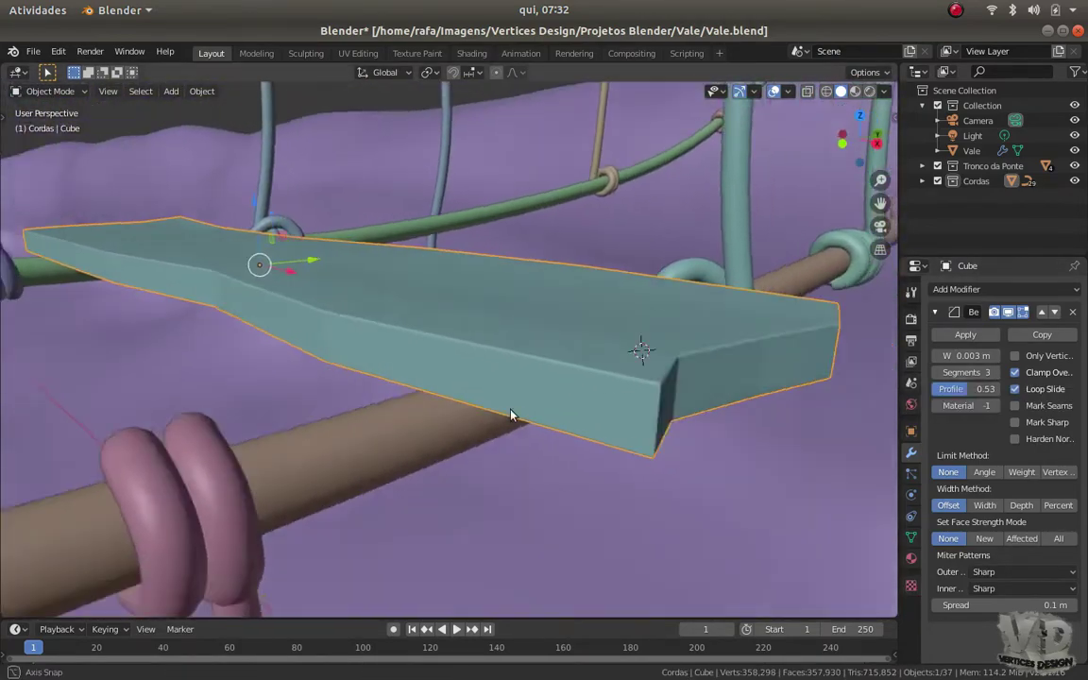
# Deselect and reselect the plank while inspecting its bevelled edges from above
pyautogui.press('Tab')
pyautogui.press('Tab')
pyautogui.scroll(3, 481, 411)
pyautogui.moveTo(481, 410); pyautogui.dragTo(828, 416, button='middle')
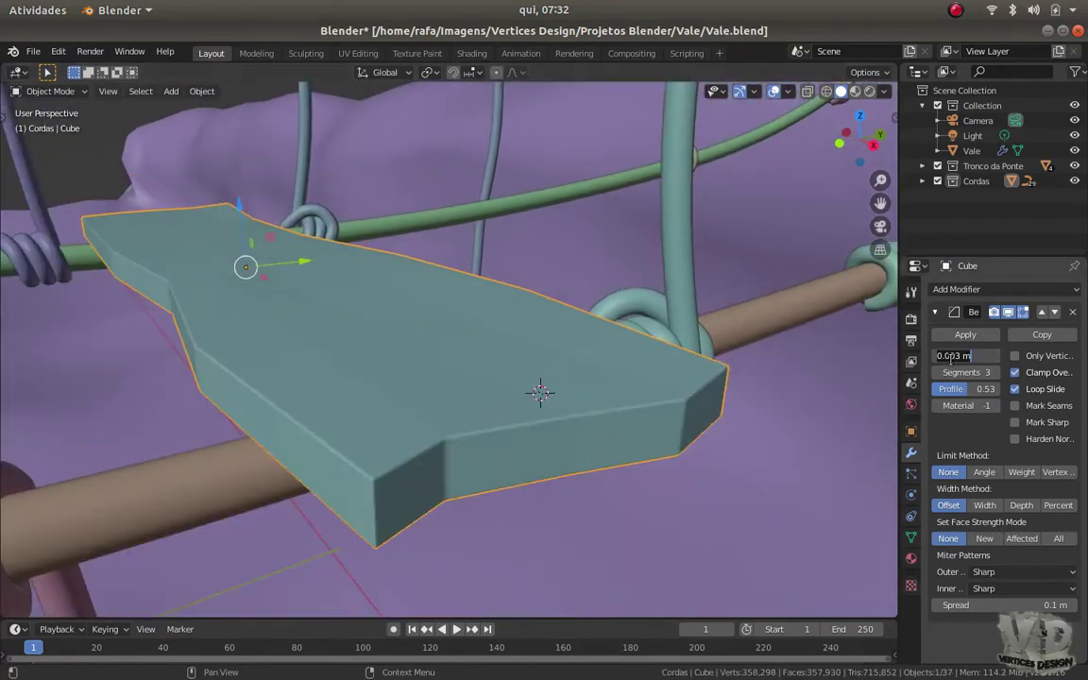
pyautogui.moveTo(850, 359)
pyautogui.mouseDown(button='middle')
pyautogui.moveTo(496, 359)
pyautogui.moveTo(497, 371)
pyautogui.moveTo(281, 378)
pyautogui.mouseUp(button='middle')
pyautogui.click(253, 147)
pyautogui.click(203, 91)
pyautogui.scroll(4, 365, 403)
pyautogui.moveTo(364, 403)
pyautogui.mouseDown(button='middle')
pyautogui.moveTo(354, 396)
pyautogui.moveTo(381, 400)
pyautogui.moveTo(397, 384)
pyautogui.moveTo(379, 365)
pyautogui.moveTo(444, 444)
pyautogui.moveTo(437, 371)
pyautogui.moveTo(375, 377)
pyautogui.moveTo(341, 307)
pyautogui.moveTo(433, 238)
pyautogui.moveTo(420, 383)
pyautogui.moveTo(502, 431)
pyautogui.moveTo(578, 379)
pyautogui.moveTo(561, 381)
pyautogui.moveTo(569, 372)
pyautogui.moveTo(558, 412)
pyautogui.moveTo(517, 381)
pyautogui.moveTo(400, 366)
pyautogui.moveTo(358, 344)
pyautogui.moveTo(398, 373)
pyautogui.mouseUp(button='middle')
pyautogui.click(381, 400)
pyautogui.click(202, 91)
# Set the viewport colour to Single grey, frame the plank, and save Vale.blend
pyautogui.click(884, 91)
pyautogui.click(808, 279)
pyautogui.press('KP_Decimal')
pyautogui.press('Tab')
pyautogui.press('Tab')
pyautogui.hotkey('ctrl', 's')
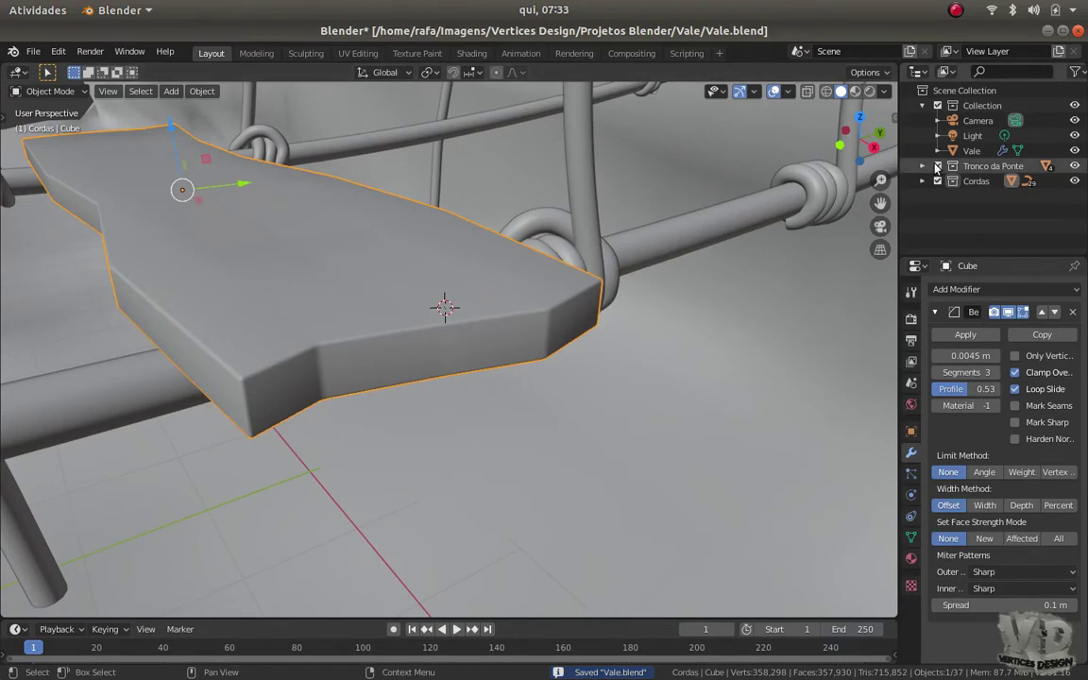
# Find the Cube object in the Outliner and start renaming it
pyautogui.scroll(-10, 1007, 205)
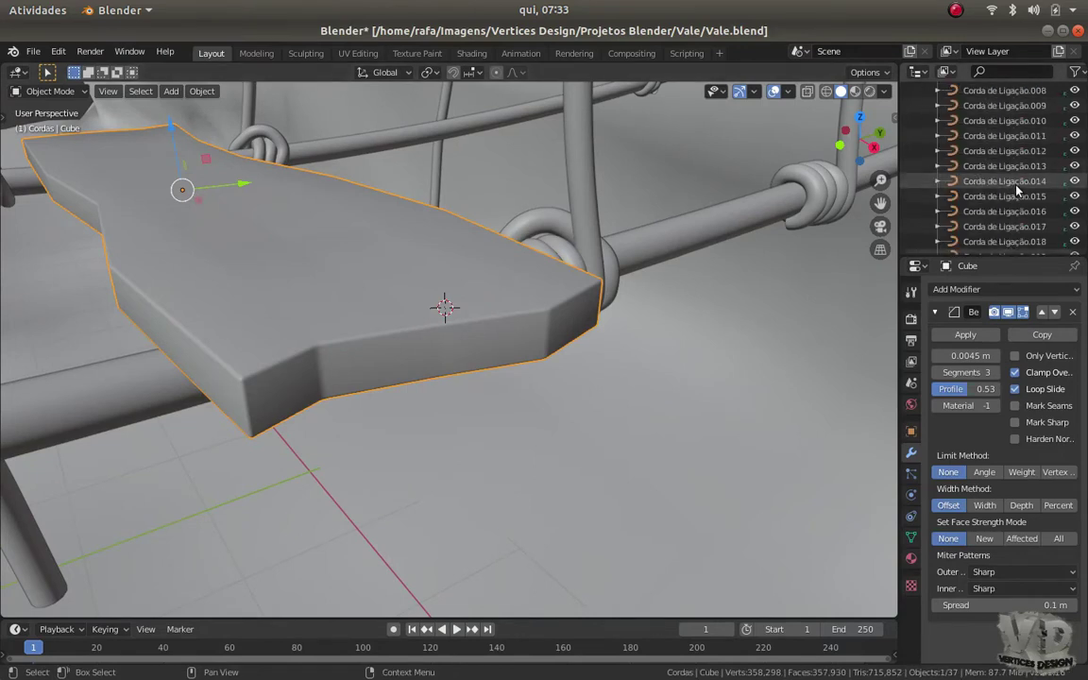
pyautogui.doubleClick(972, 226)
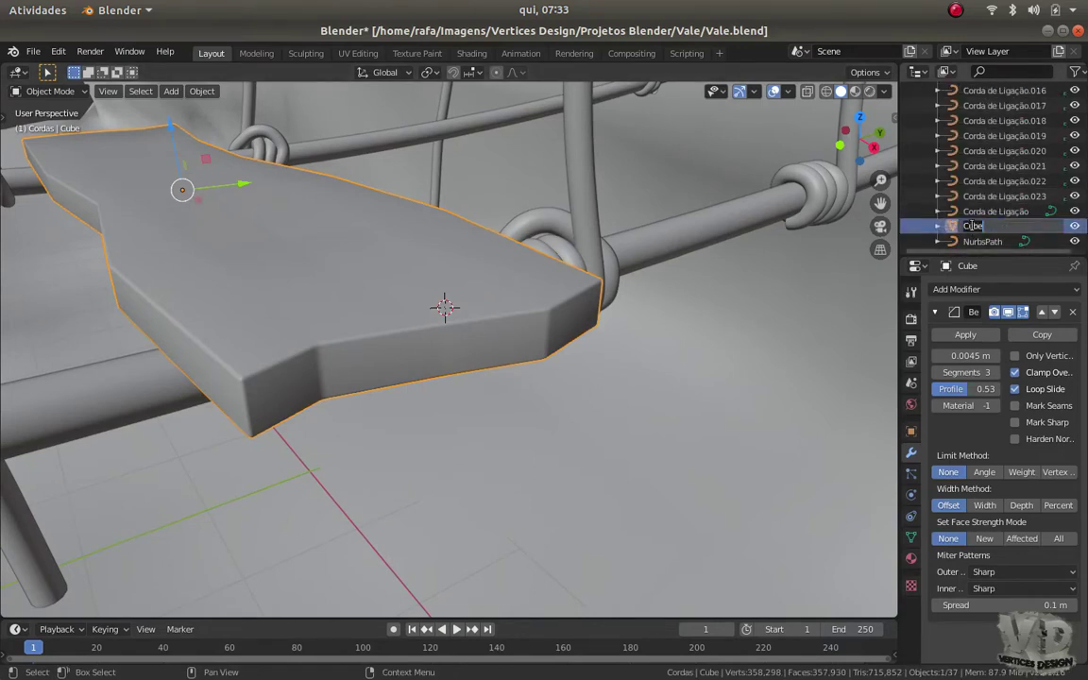
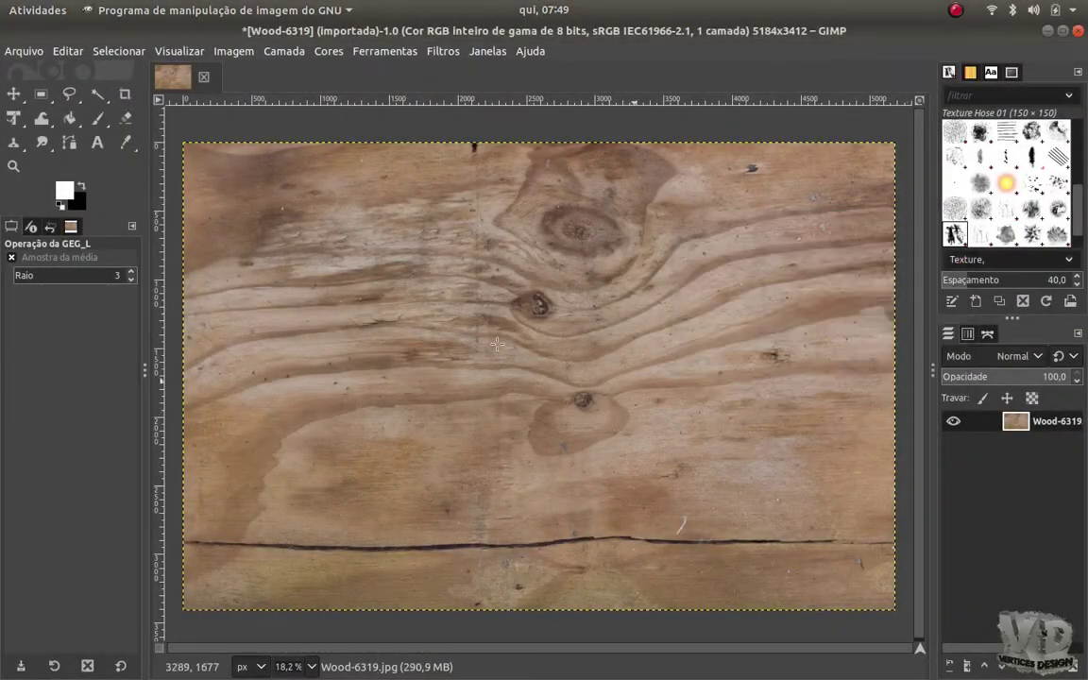
# Darken the wood texture's midtones with Levels gamma 0,90 and export it under its existing name
pyautogui.click(328, 51)
pyautogui.click(411, 221)
pyautogui.moveTo(786, 357); pyautogui.dragTo(796, 354)
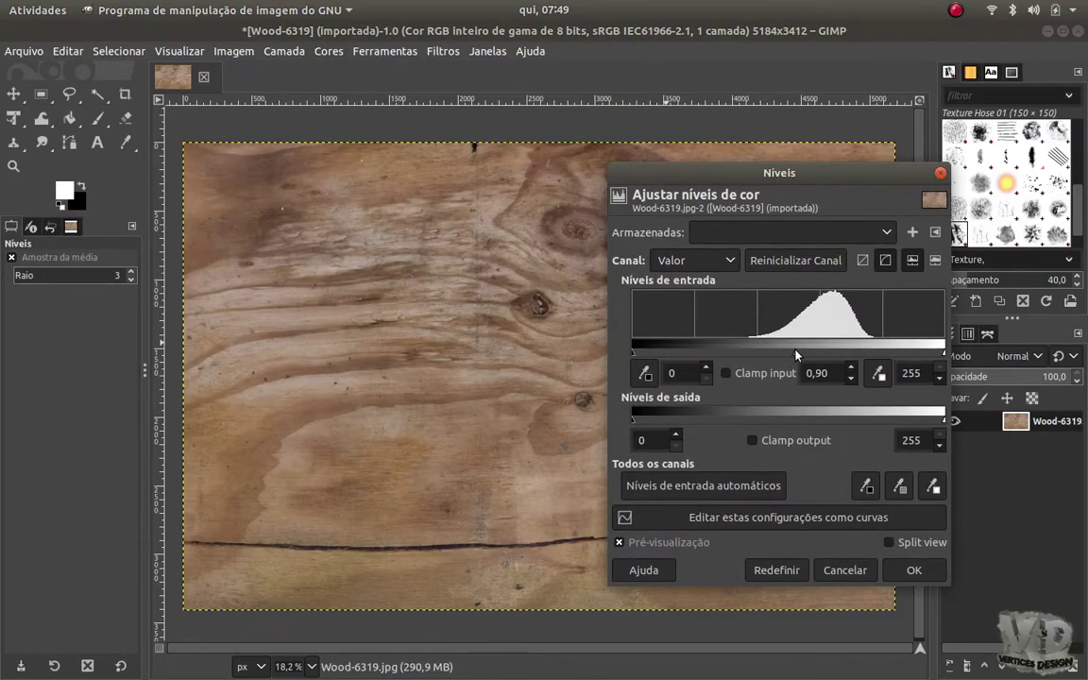
pyautogui.press('Return')
pyautogui.hotkey('ctrl', 'shift', 'e')
pyautogui.click(912, 518)
pyautogui.click(740, 445)
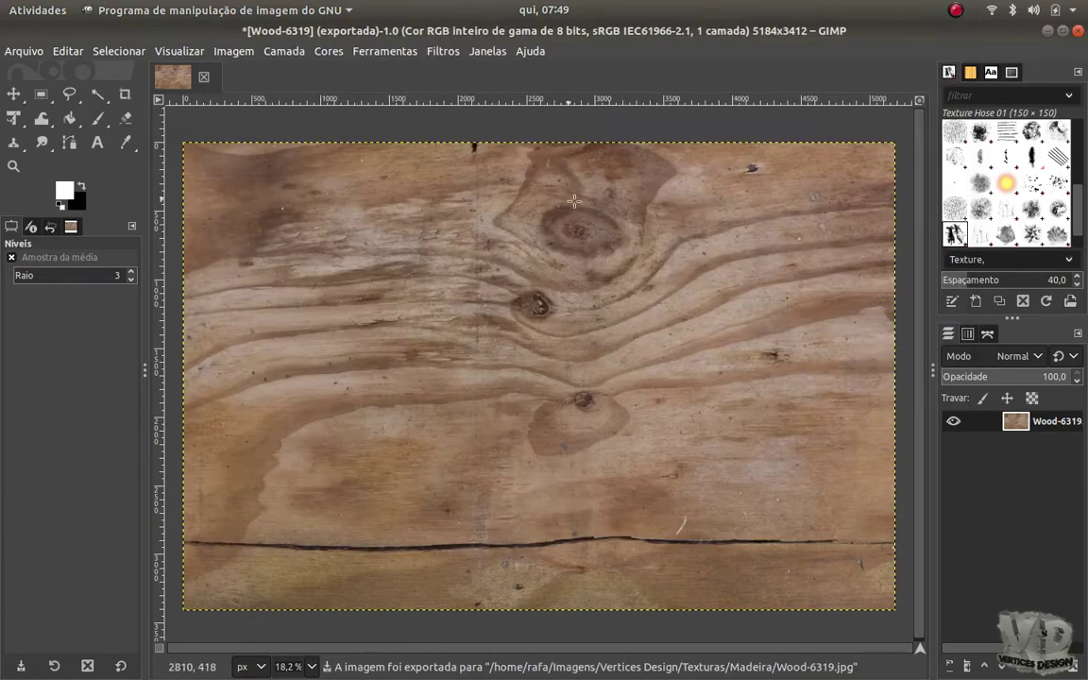
# Turn the wood into a normal map, export it as Wood-6319-NormalMap.jpg, then undo it
pyautogui.click(443, 51)
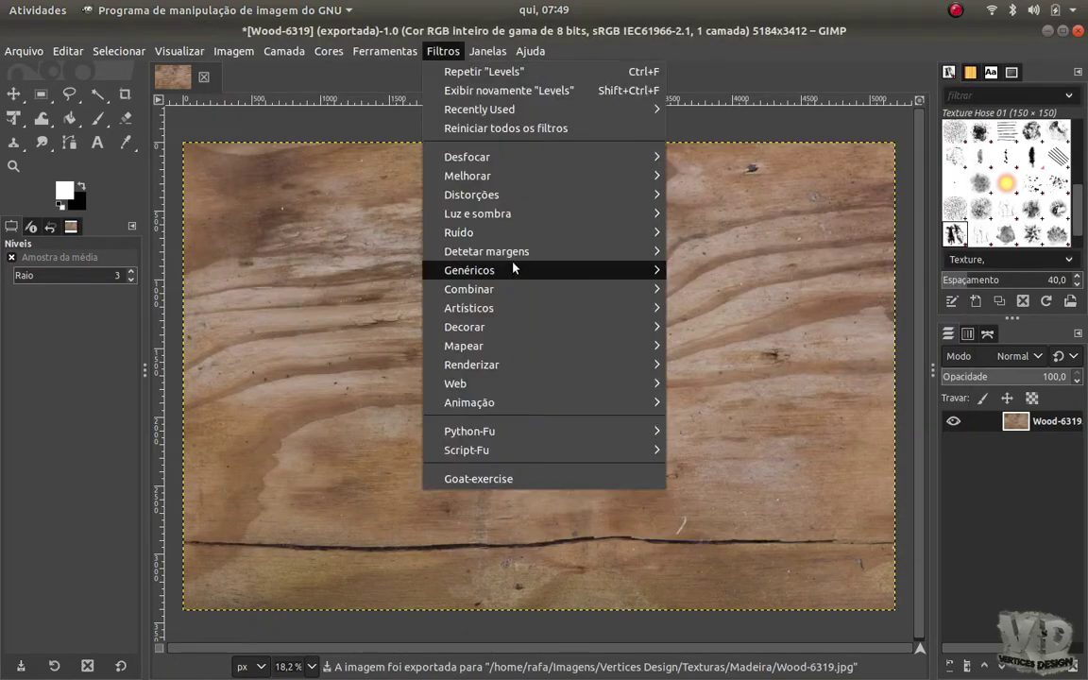
pyautogui.click(729, 332)
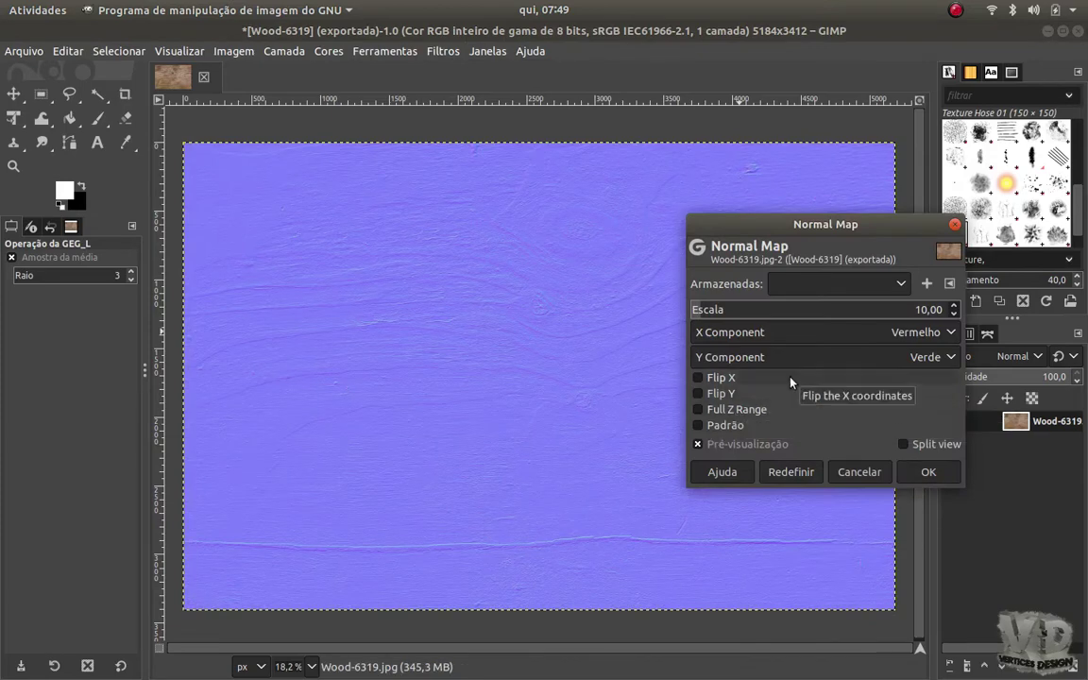
pyautogui.press('Return')
pyautogui.hotkey('ctrl', 'shift', 'e')
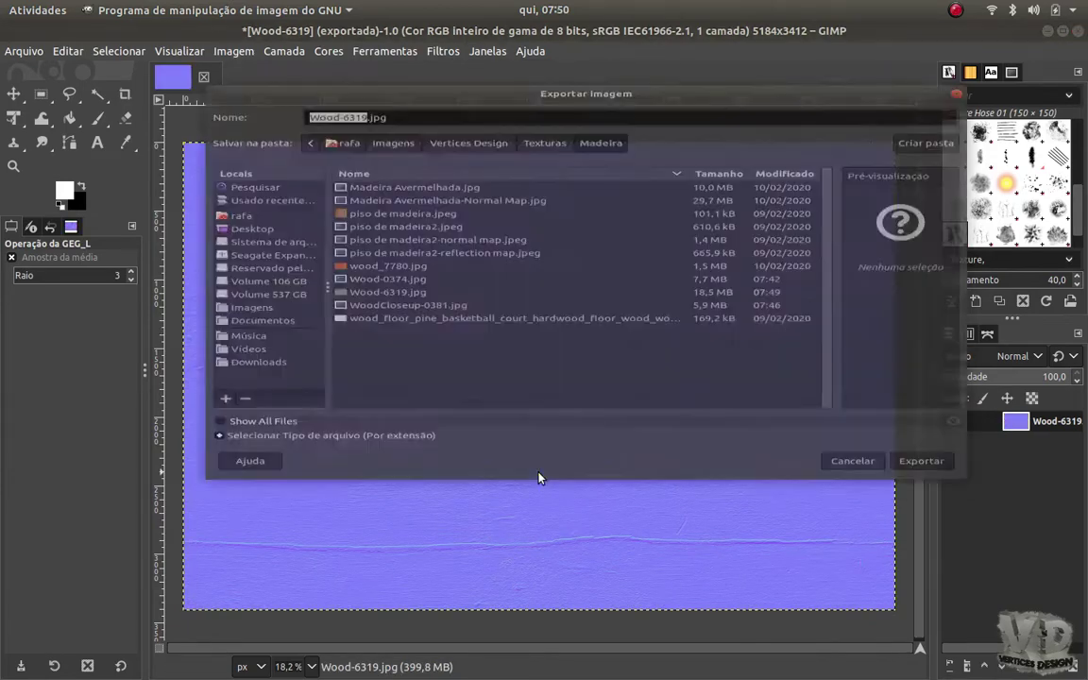
pyautogui.write('Map')
pyautogui.click(921, 519)
pyautogui.click(709, 434)
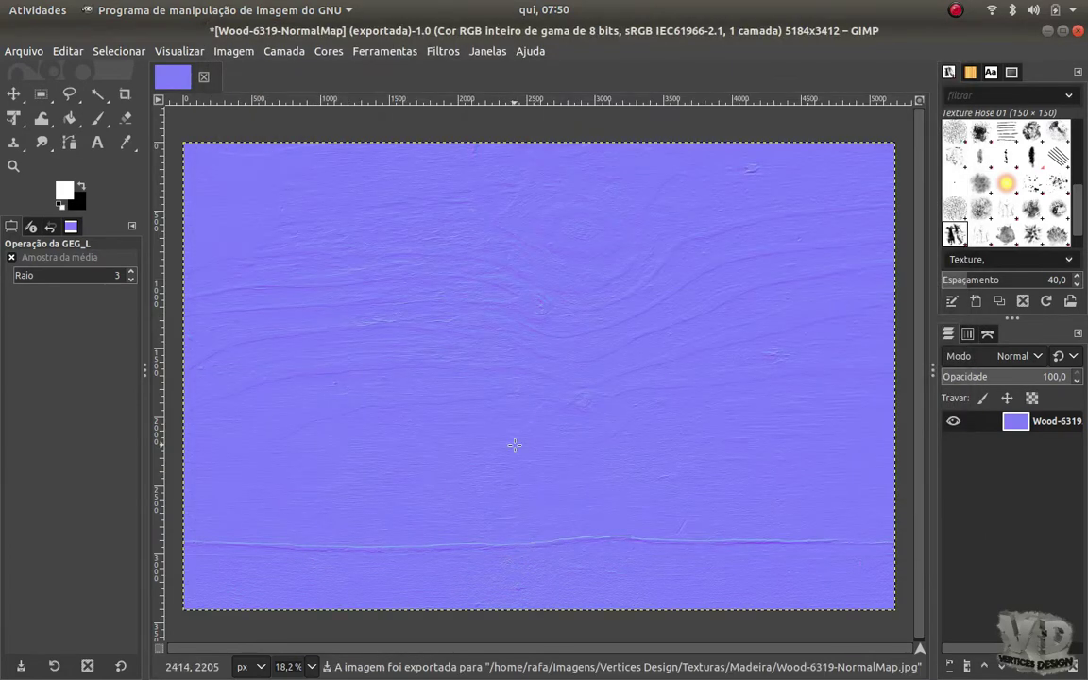
pyautogui.hotkey('ctrl', 'z')
pyautogui.click(385, 51)
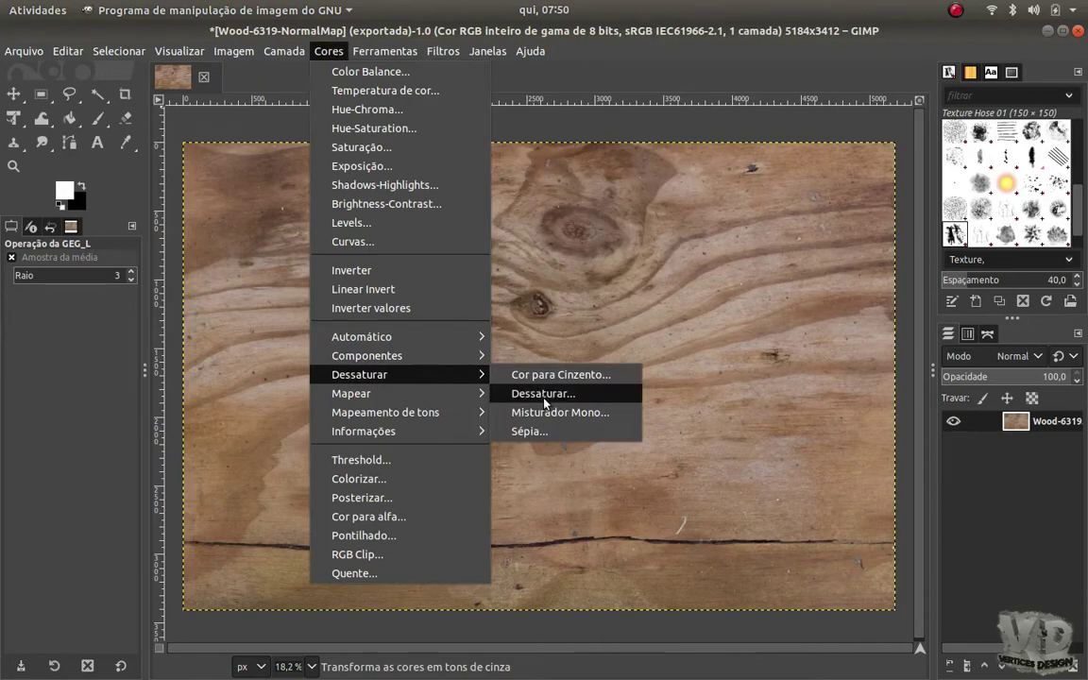
# Desaturate the wood to greyscale and boost contrast with Levels (black 56, white ~195)
pyautogui.click(545, 394)
pyautogui.press('Return')
pyautogui.click(382, 51)
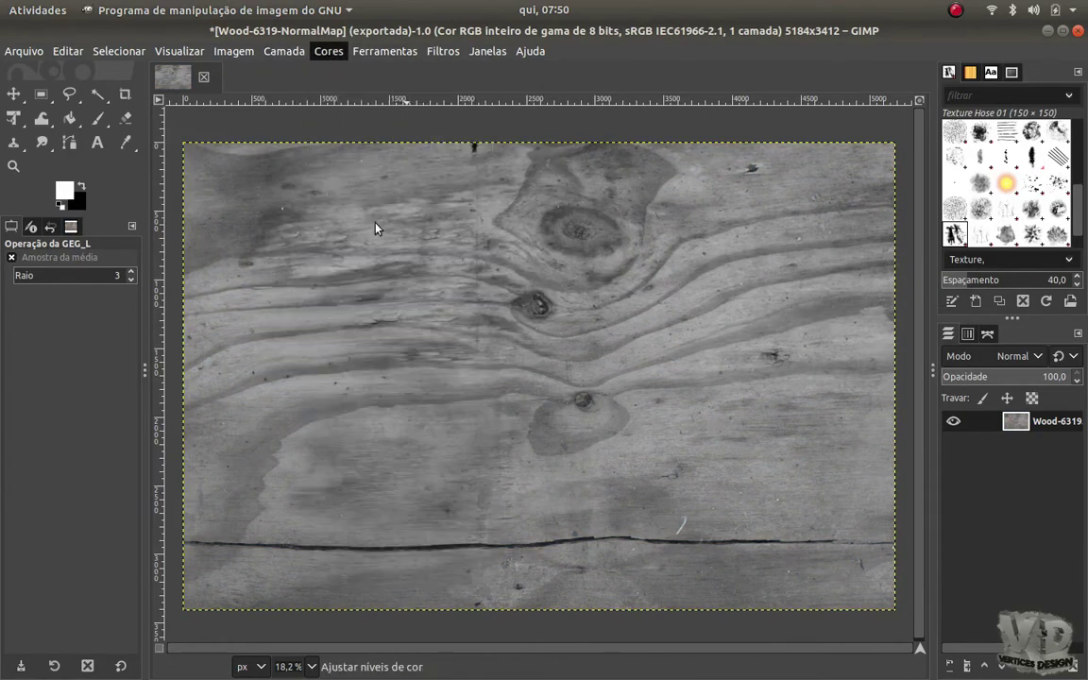
pyautogui.click(376, 223)
pyautogui.moveTo(638, 356); pyautogui.dragTo(669, 353)
pyautogui.moveTo(807, 353); pyautogui.dragTo(805, 357)
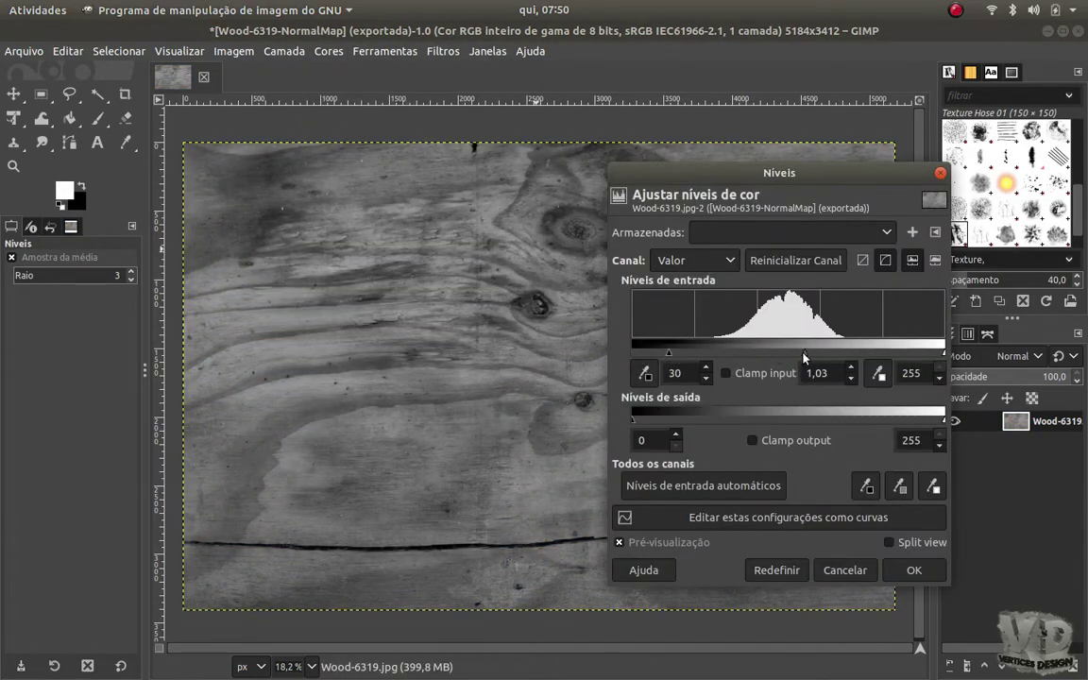
pyautogui.moveTo(669, 353); pyautogui.dragTo(700, 353)
pyautogui.moveTo(946, 353); pyautogui.dragTo(870, 356)
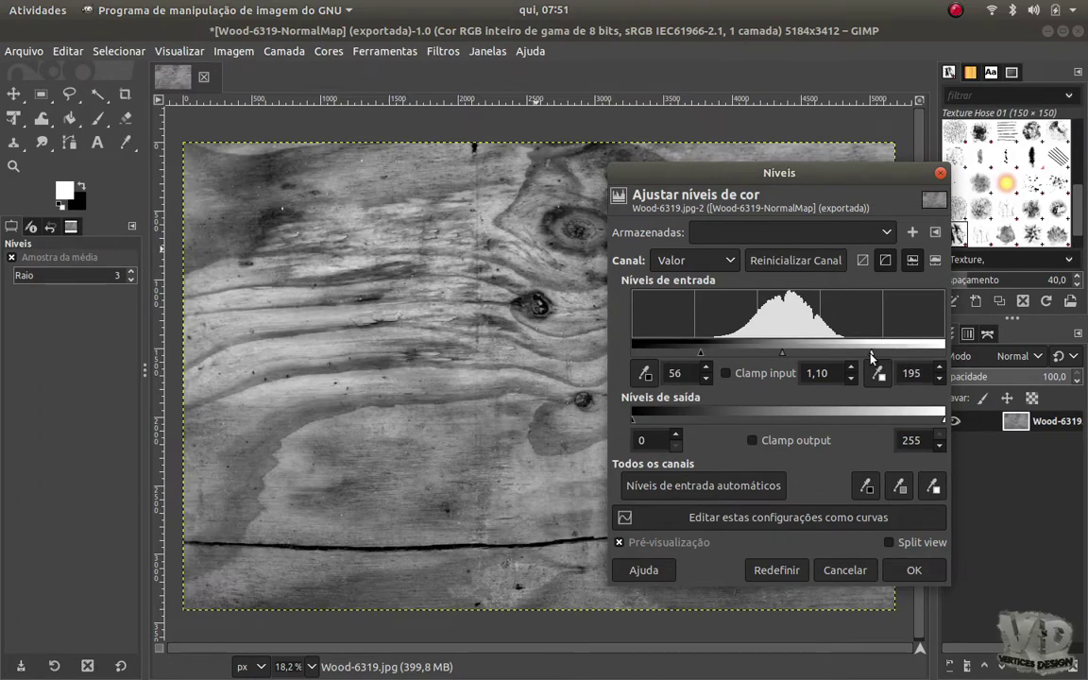
pyautogui.moveTo(779, 173)
pyautogui.mouseDown()
pyautogui.moveTo(862, 75)
pyautogui.moveTo(772, 127)
pyautogui.mouseUp()
pyautogui.click(904, 517)
# Export the greyscale image as Wood-6319-ReflectionMap.jpg
pyautogui.hotkey('ctrl', 'shift', 'e')
pyautogui.press('BackSpace')
pyautogui.press('BackSpace')
pyautogui.press('BackSpace')
pyautogui.write('ReflectionMap')
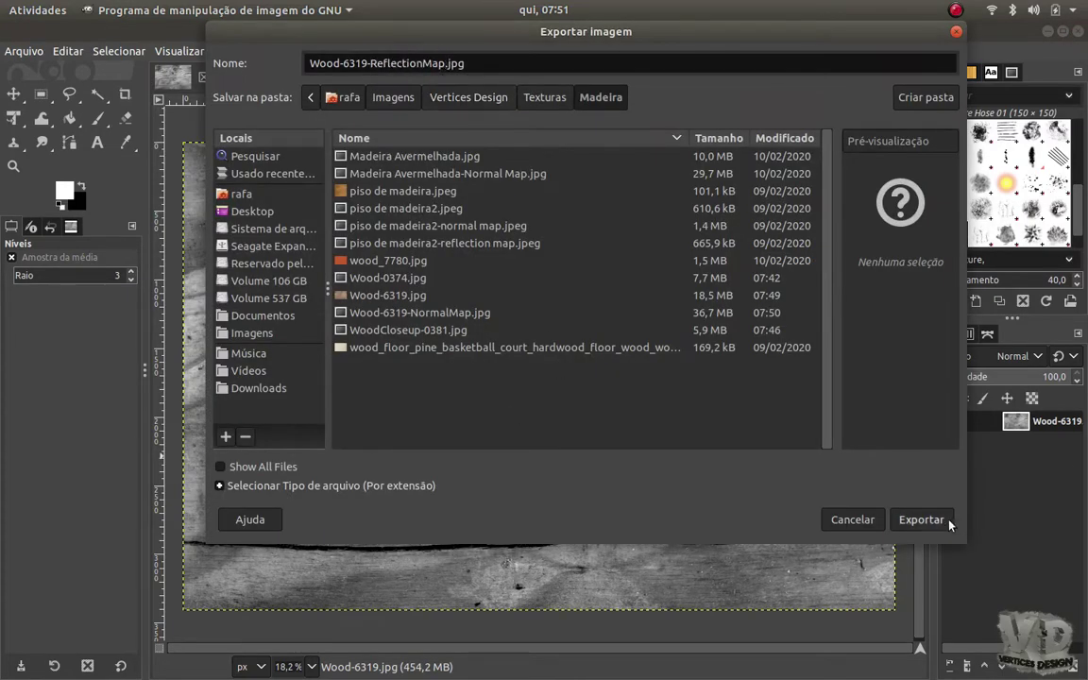
pyautogui.click(945, 520)
pyautogui.click(703, 438)
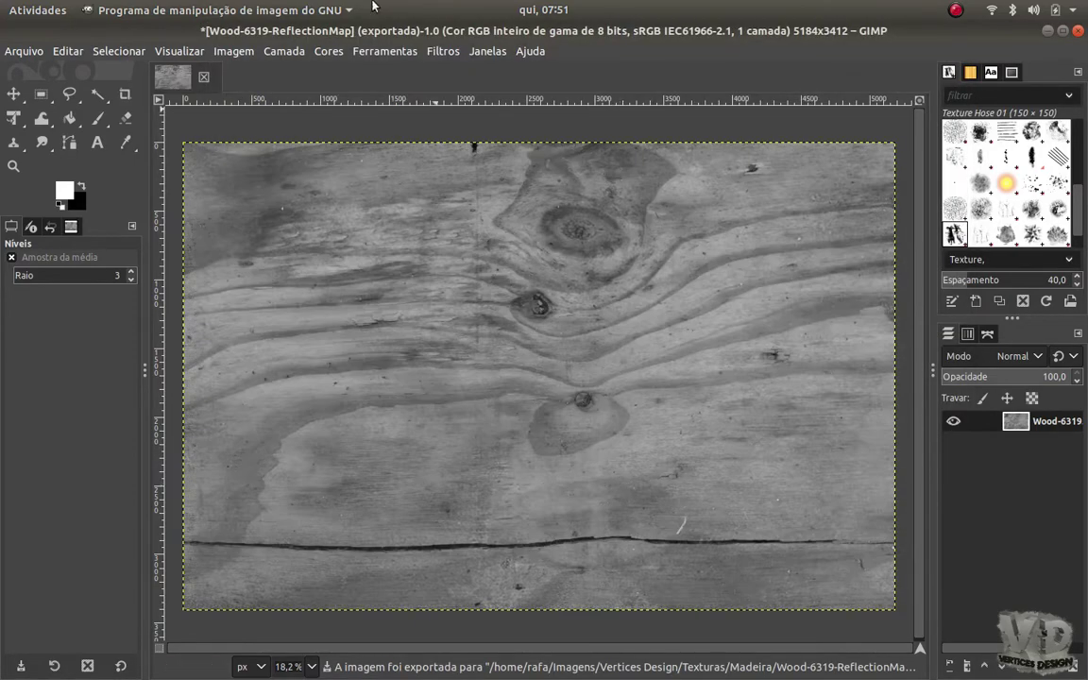
# Squeeze the Levels input range to get a near black-and-white image
pyautogui.click(329, 51)
pyautogui.click(352, 240)
pyautogui.click(512, 444)
pyautogui.click(328, 51)
pyautogui.click(351, 222)
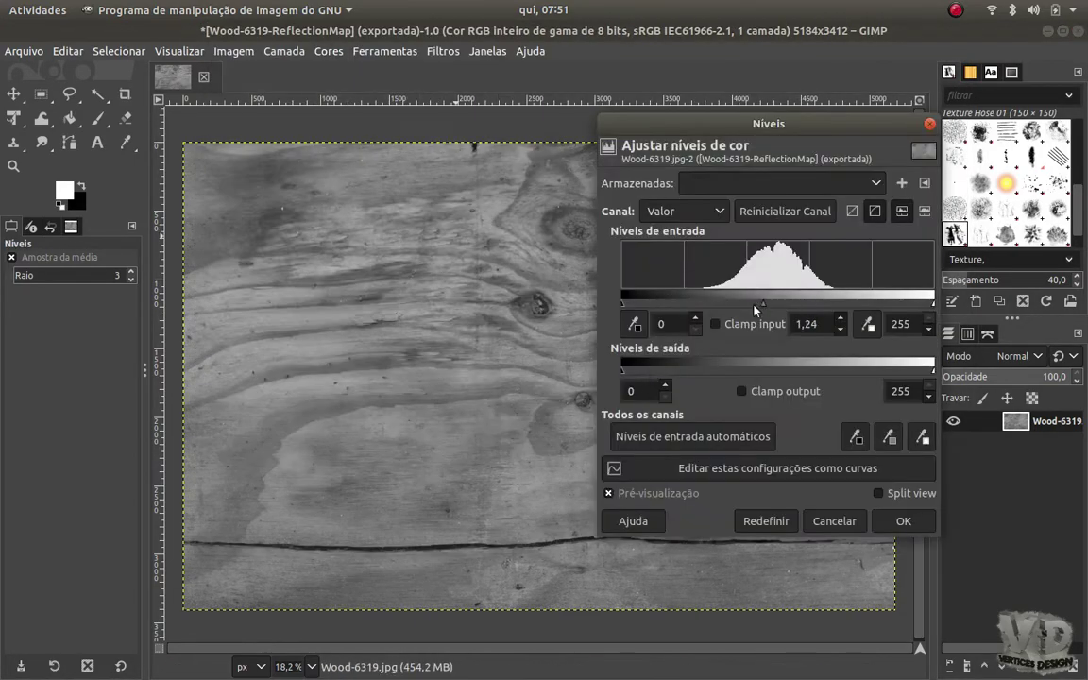
pyautogui.moveTo(754, 305); pyautogui.dragTo(732, 304)
pyautogui.moveTo(622, 303); pyautogui.dragTo(680, 303)
pyautogui.moveTo(933, 303); pyautogui.dragTo(865, 304)
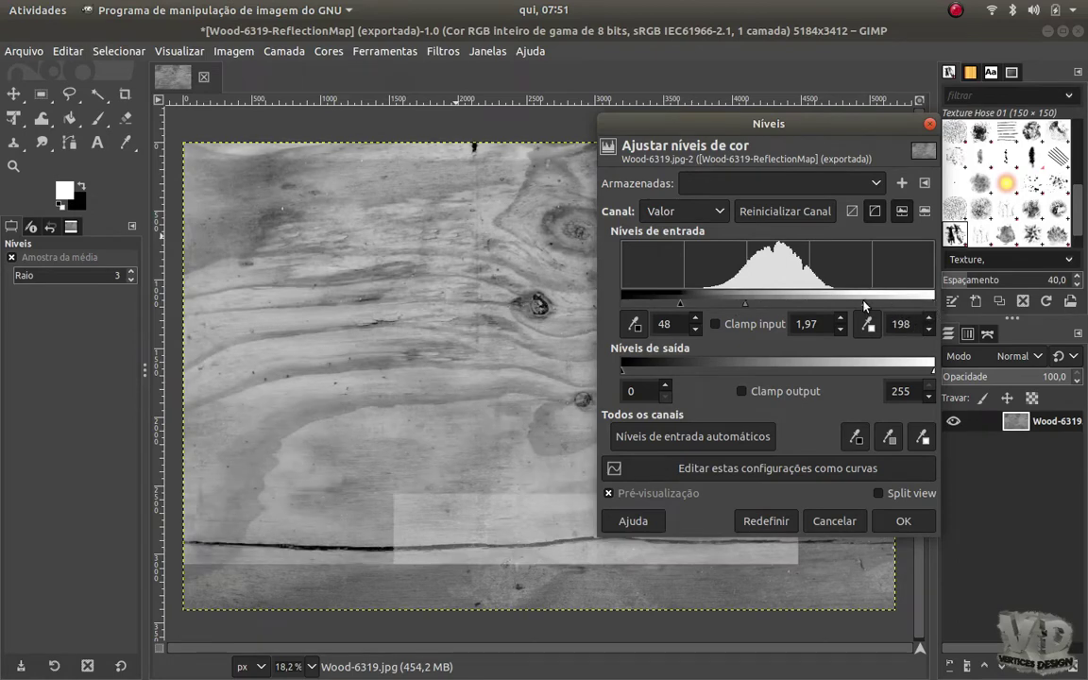
pyautogui.moveTo(680, 303); pyautogui.dragTo(716, 303)
pyautogui.moveTo(865, 303); pyautogui.dragTo(791, 304)
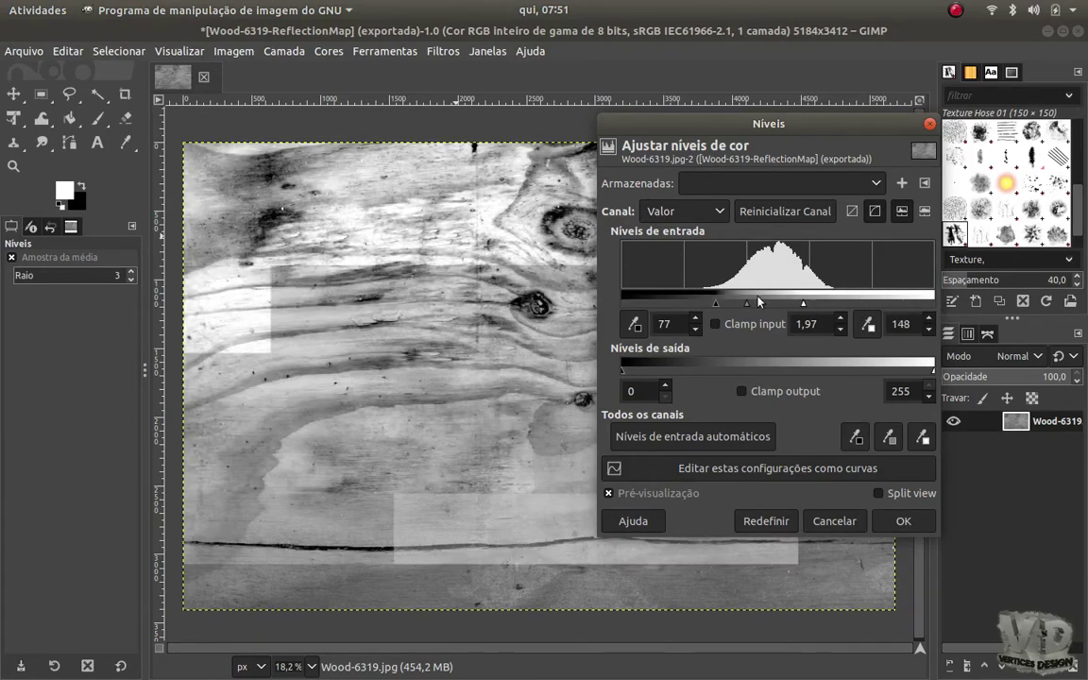
pyautogui.moveTo(716, 303); pyautogui.dragTo(734, 304)
pyautogui.moveTo(803, 303)
pyautogui.mouseDown()
pyautogui.moveTo(738, 303)
pyautogui.moveTo(765, 305)
pyautogui.moveTo(779, 292)
pyautogui.mouseUp()
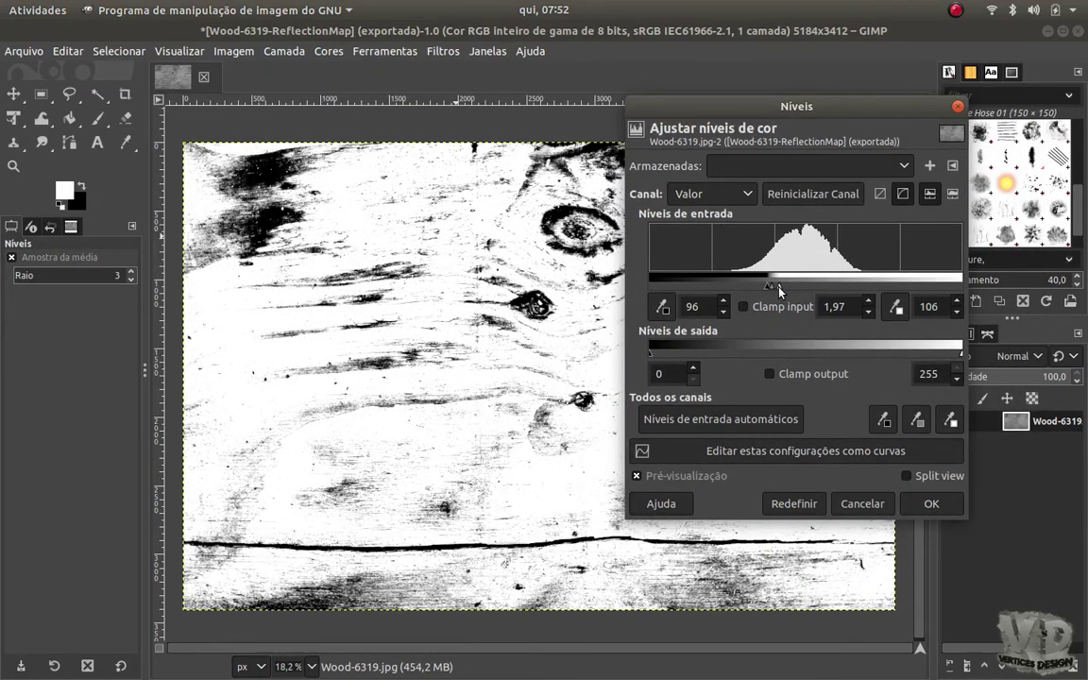
pyautogui.click(931, 503)
# Export the high-contrast image as Wood-6319-Displacement.jpg
pyautogui.hotkey('ctrl', 'shift', 'e')
pyautogui.press('BackSpace')
pyautogui.press('BackSpace')
pyautogui.press('BackSpace')
pyautogui.press('BackSpace')
pyautogui.press('BackSpace')
pyautogui.press('BackSpace')
pyautogui.write('Displacement')
pyautogui.click(916, 520)
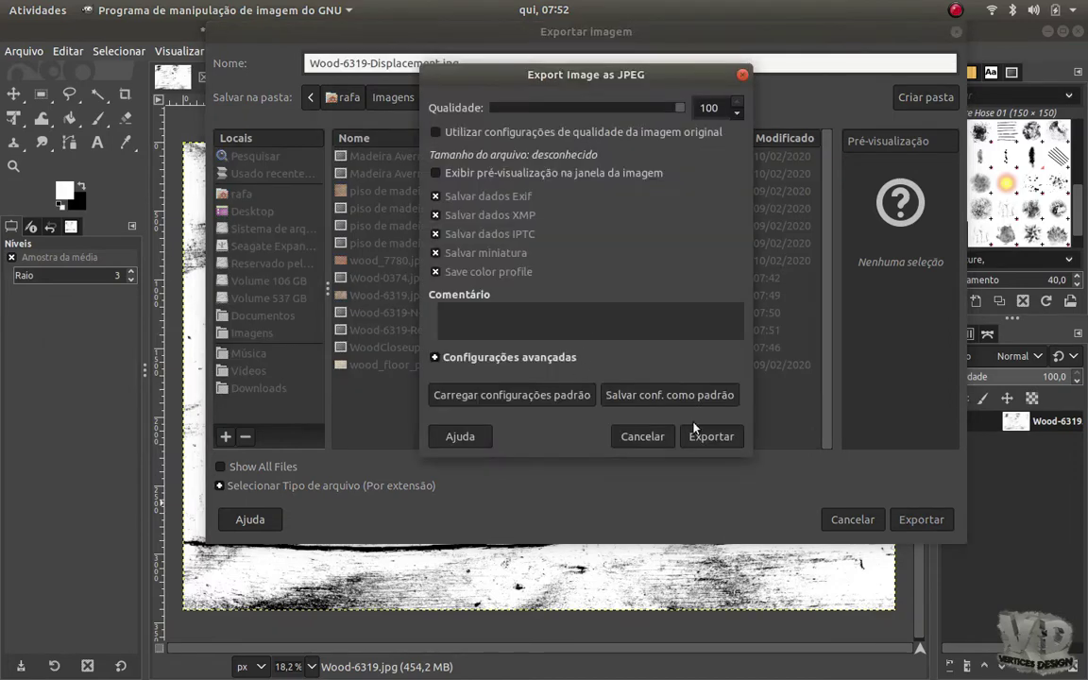
pyautogui.click(708, 436)
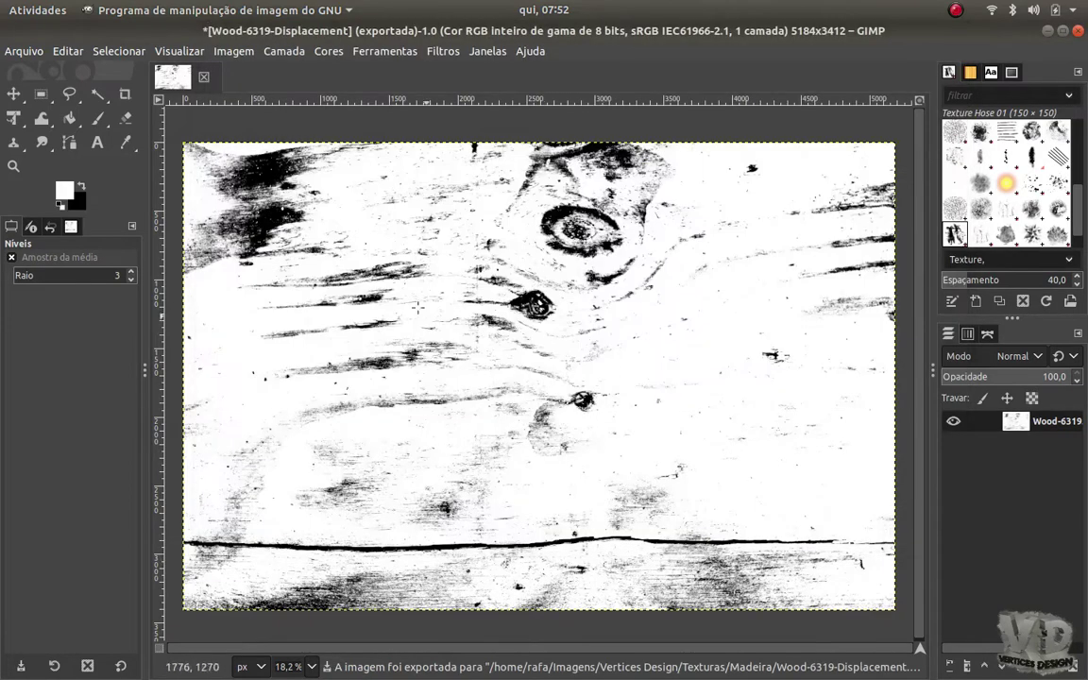
# Readjust Levels with white point 193 and a higher black point
pyautogui.click(327, 51)
pyautogui.click(335, 218)
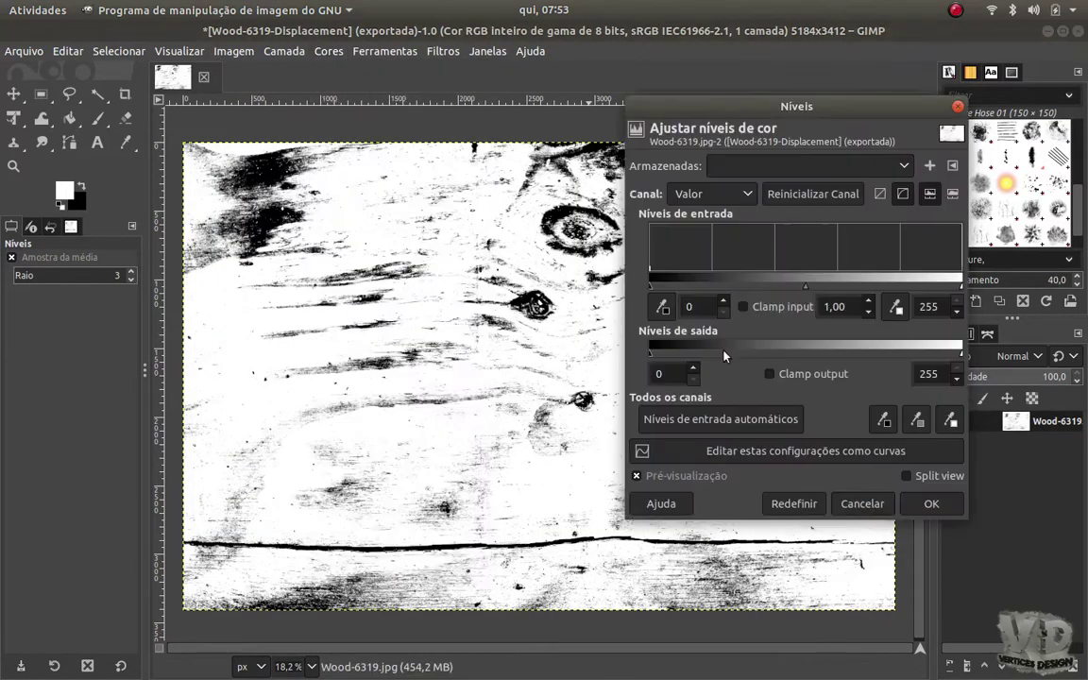
pyautogui.moveTo(926, 290); pyautogui.dragTo(884, 287)
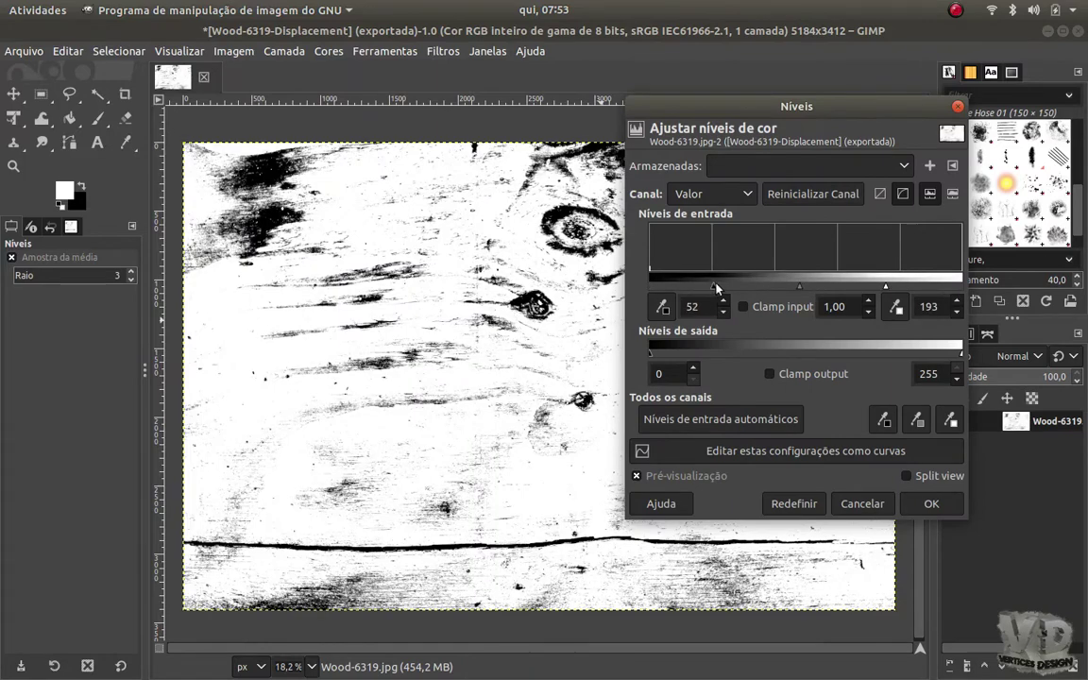
pyautogui.moveTo(713, 286); pyautogui.dragTo(732, 288)
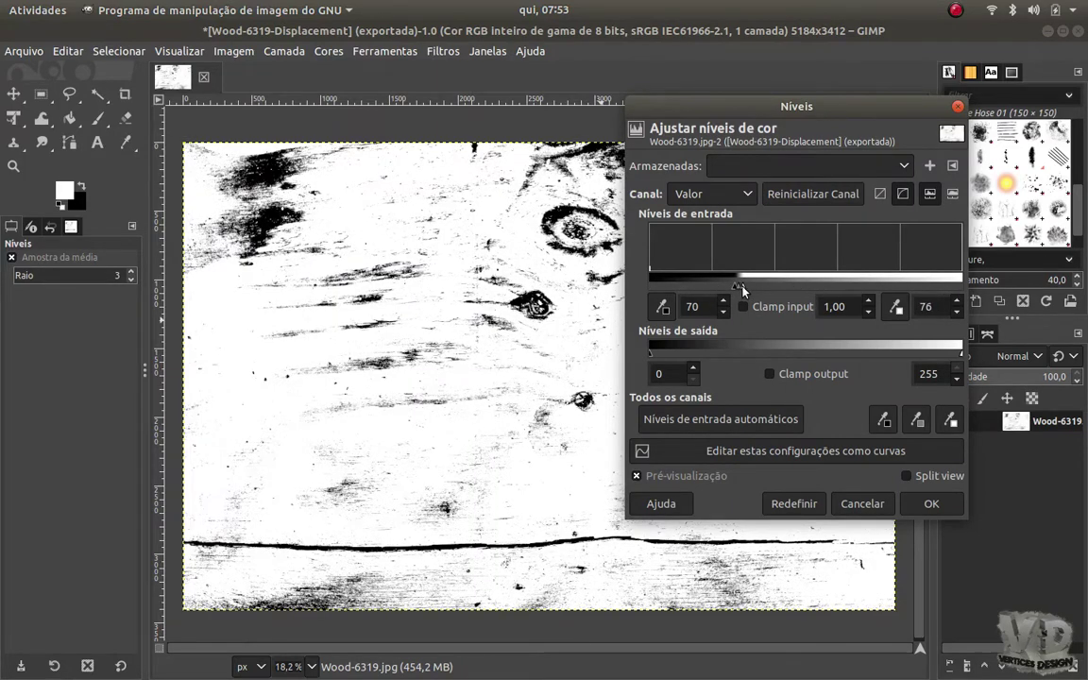
pyautogui.press('Return')
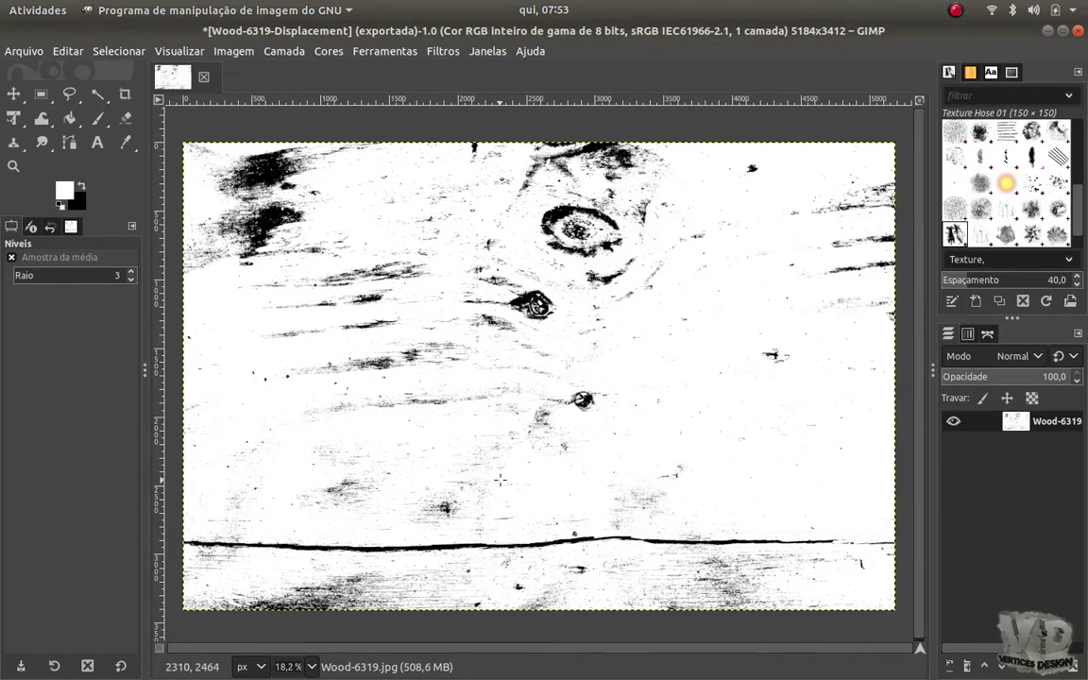
# Export it as Wood-6319-Oclusion.jpg and revert to the original coloured wood
pyautogui.hotkey('ctrl', 'shift', 'e')
pyautogui.write('Oclu.jpg')
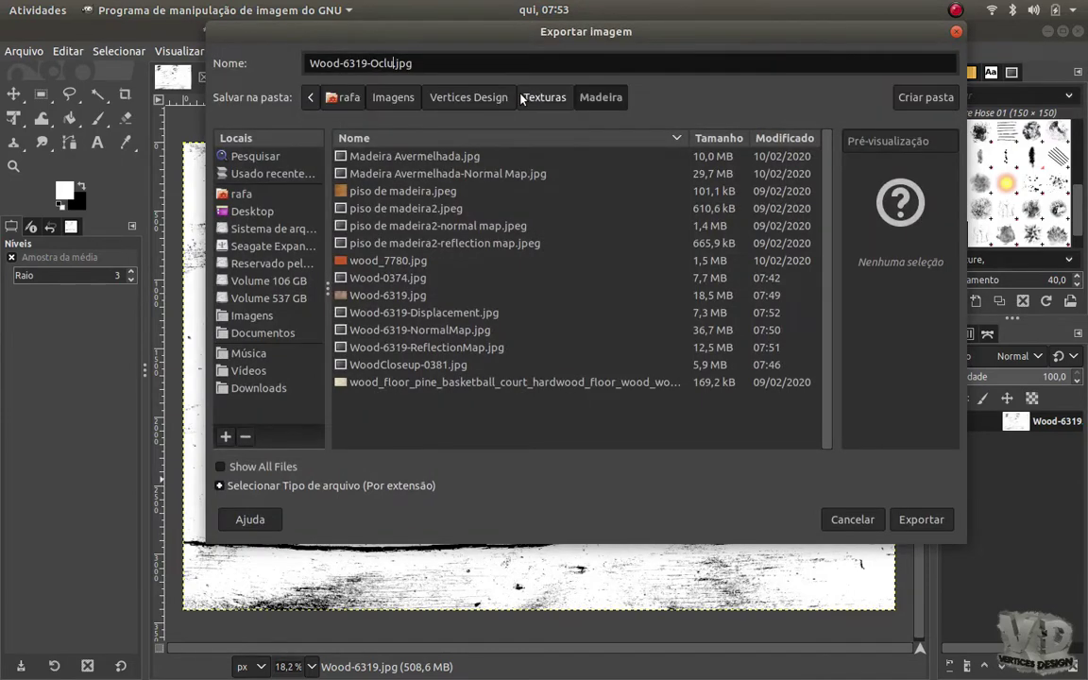
pyautogui.click(921, 520)
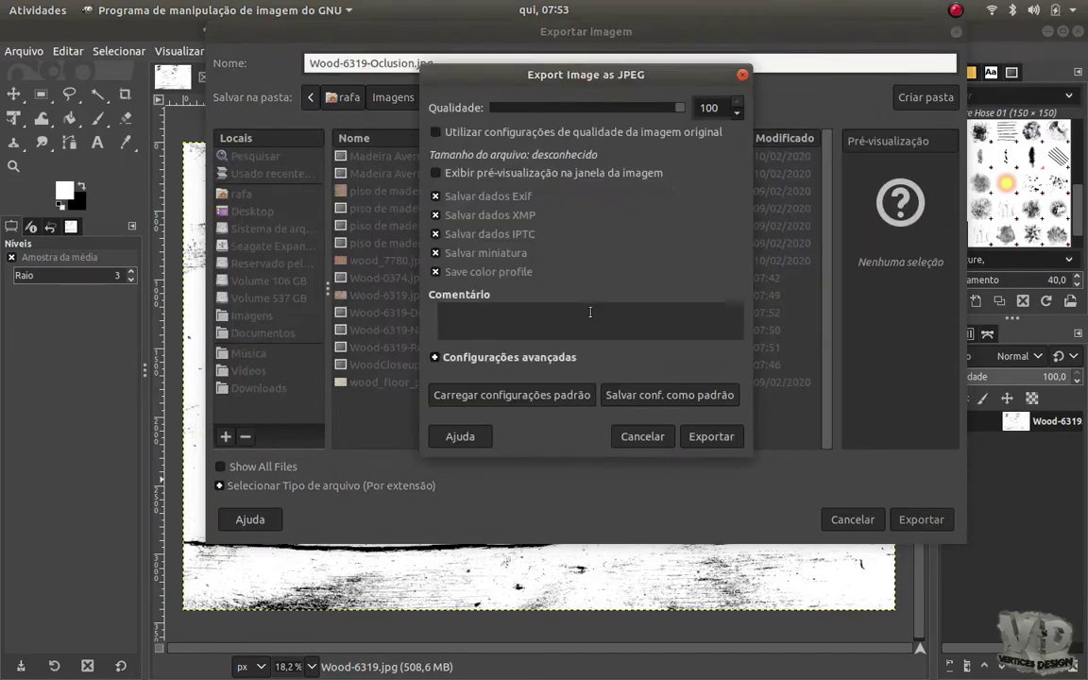
pyautogui.click(708, 434)
pyautogui.hotkey('ctrl', 'z')
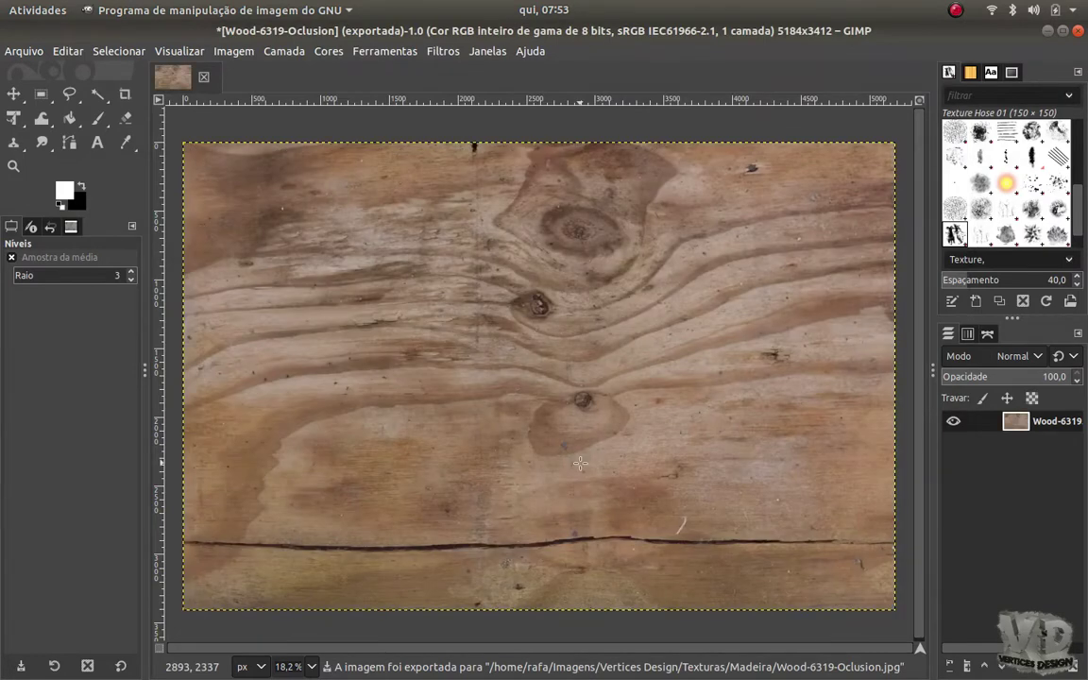
# Make the wood tile seamlessly, export it as Wood-6319-1.jpg, then frame the plank in Blender
pyautogui.click(452, 55)
pyautogui.moveTo(515, 347)
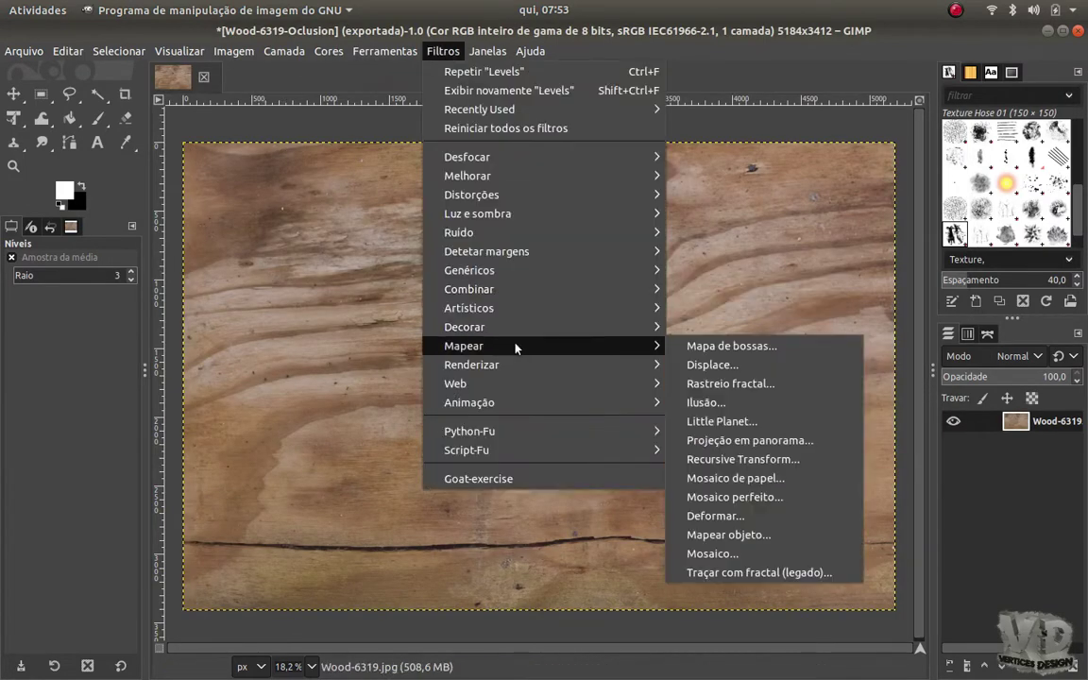
pyautogui.click(766, 497)
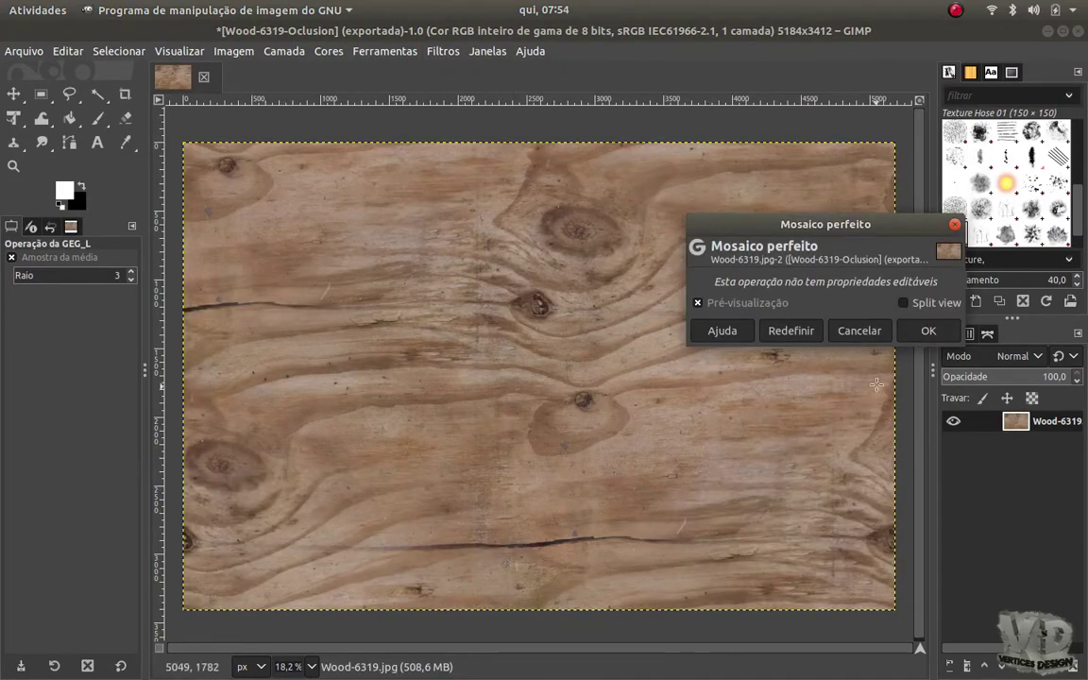
pyautogui.click(926, 332)
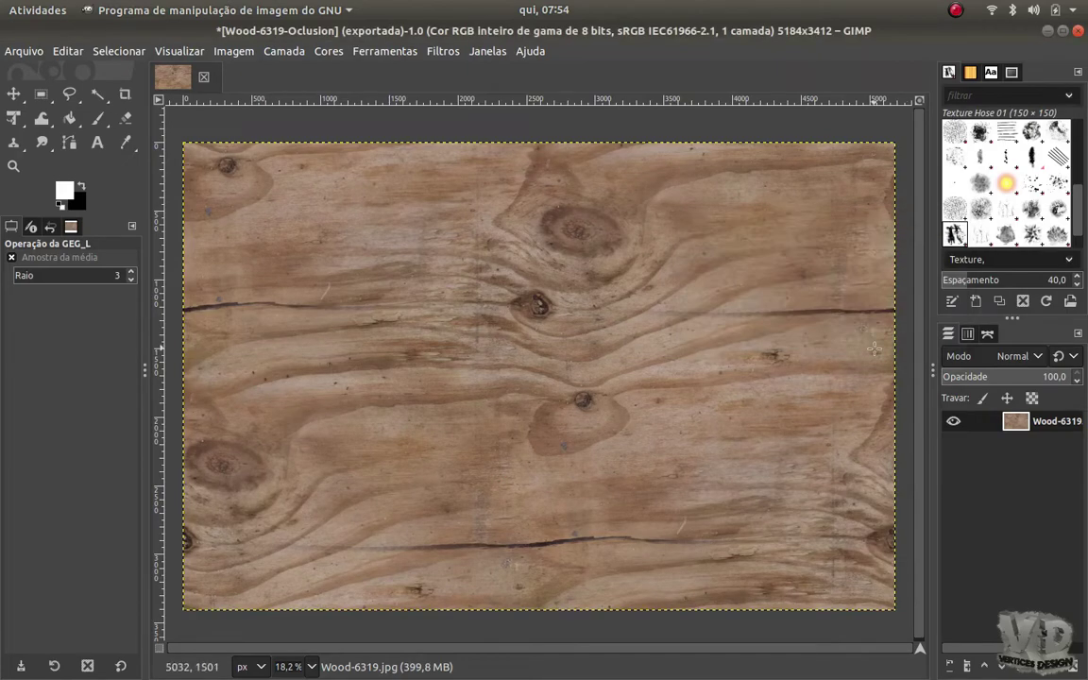
pyautogui.hotkey('shift', 'ctrl', 'e')
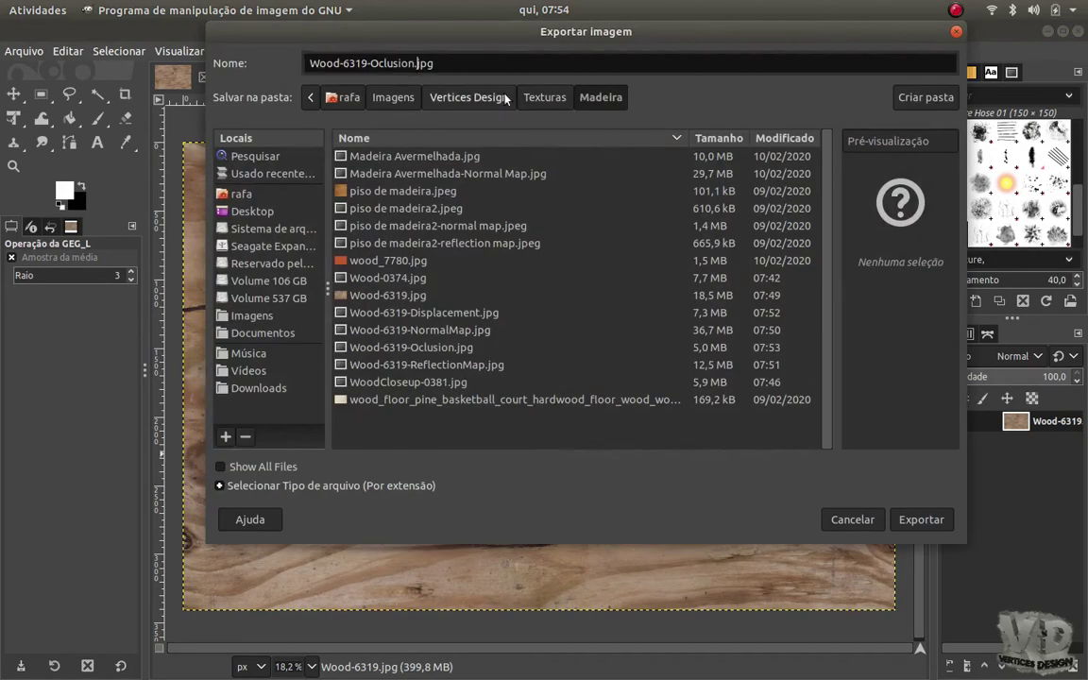
pyautogui.press('BackSpace')
pyautogui.press('BackSpace')
pyautogui.write('1')
pyautogui.press('Return')
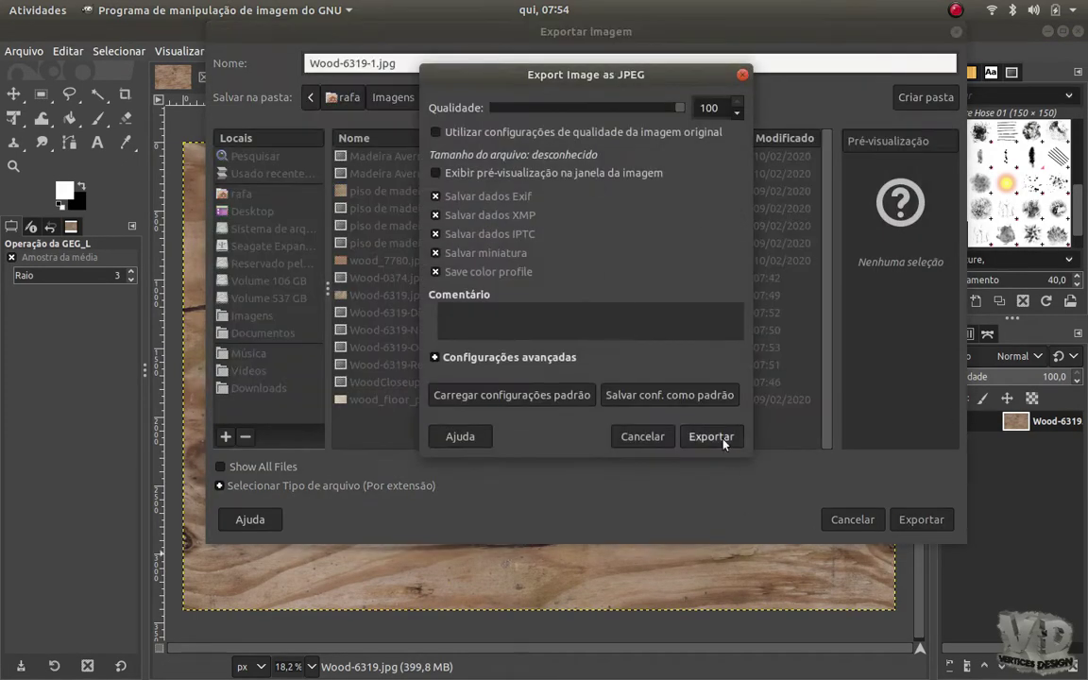
pyautogui.click(710, 438)
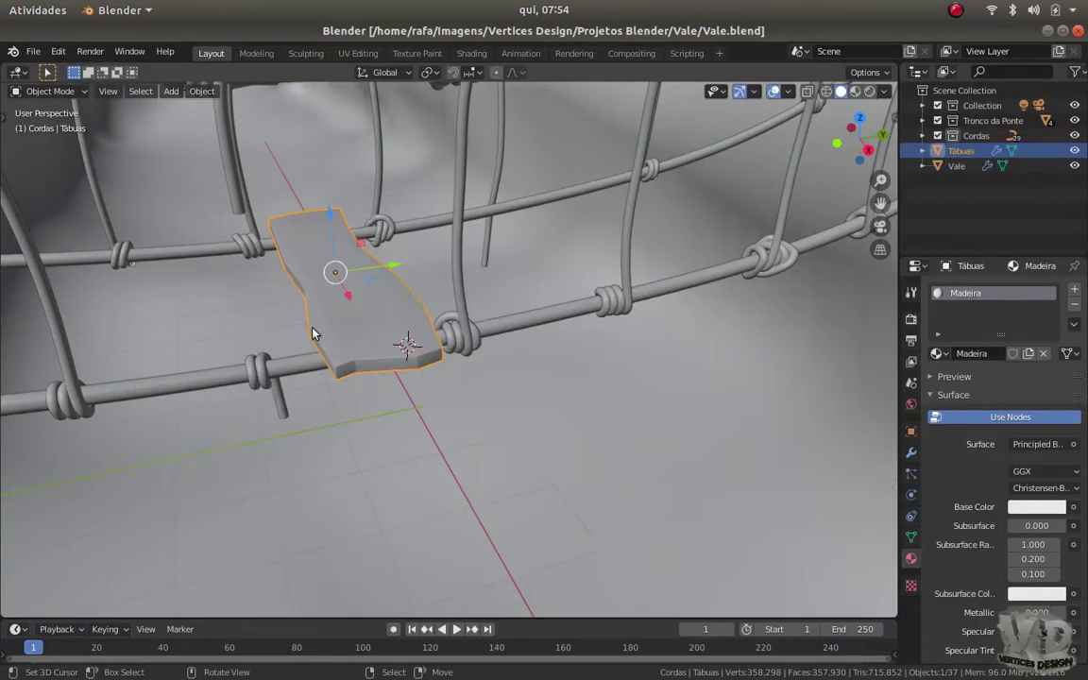
pyautogui.press('KP_Divide')
pyautogui.press('Tab')
pyautogui.press('Tab')
# Split the 3D view and make the new side area a Shader Editor with its sidebar hidden
pyautogui.moveTo(887, 69); pyautogui.dragTo(465, 76)
pyautogui.click(484, 72)
pyautogui.click(510, 178)
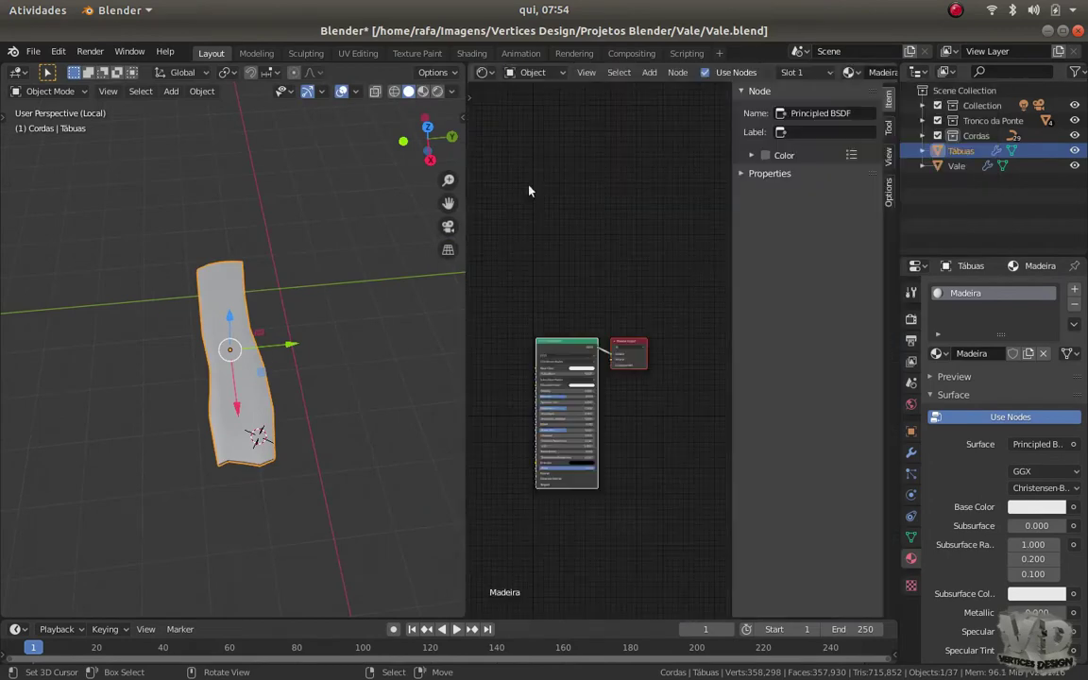
pyautogui.press('n')
pyautogui.scroll(3, 690, 387)
pyautogui.moveTo(718, 390); pyautogui.dragTo(813, 255)
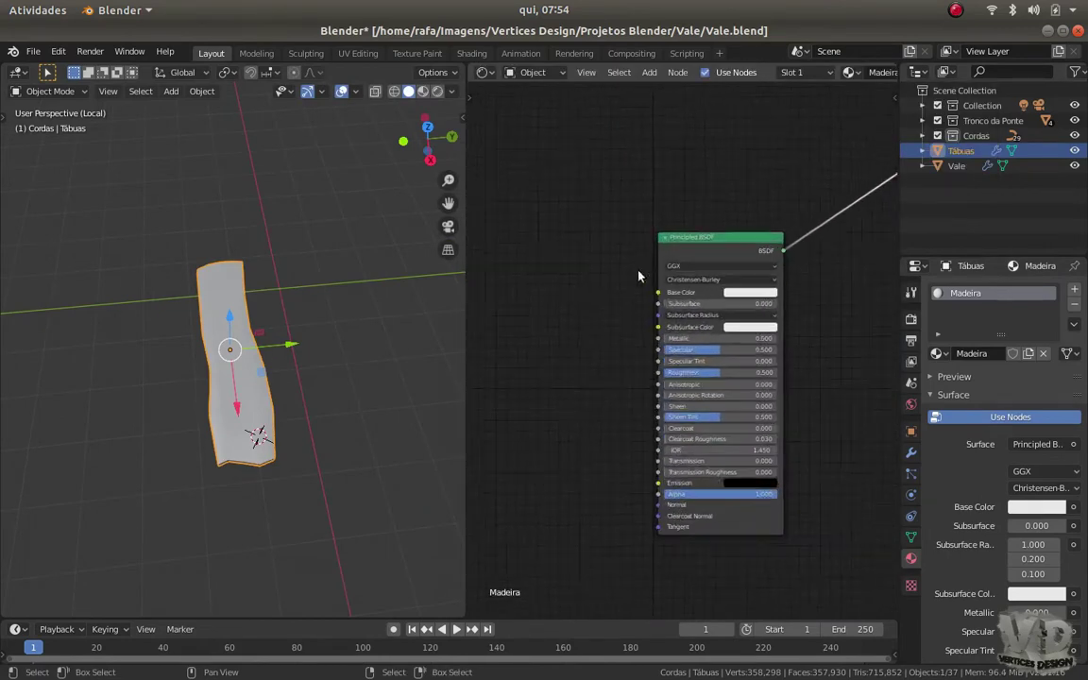
# Add three stacked Image Texture nodes for the plank material
pyautogui.click(651, 521)
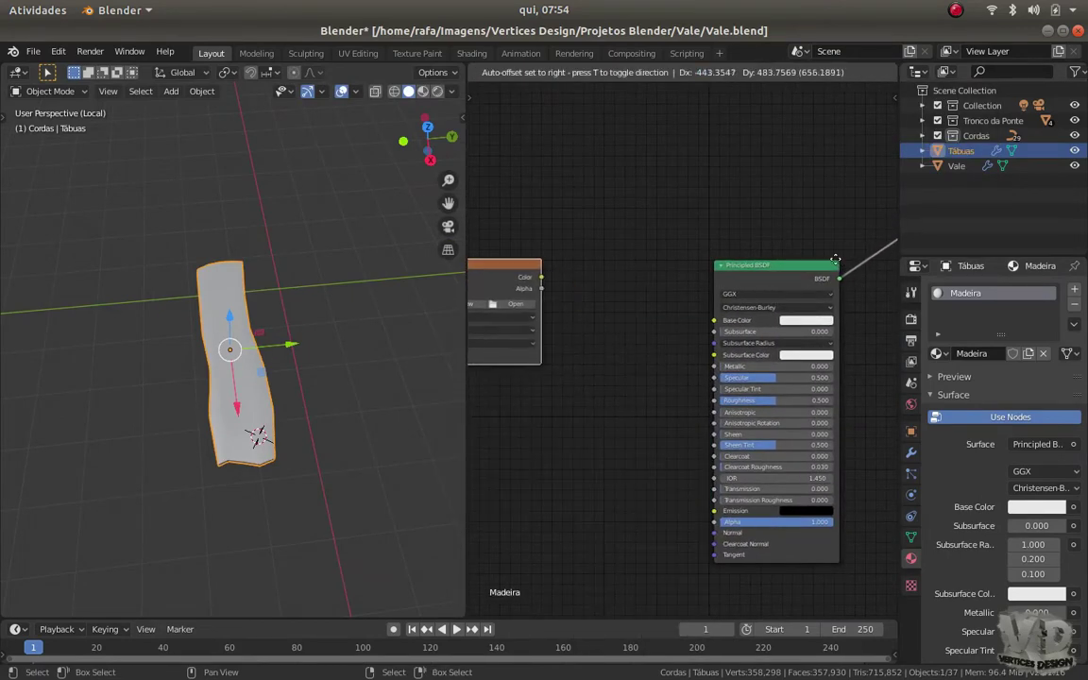
pyautogui.click(599, 375)
pyautogui.hotkey('shift', 'd')
pyautogui.moveTo(632, 518); pyautogui.dragTo(615, 407, button='middle')
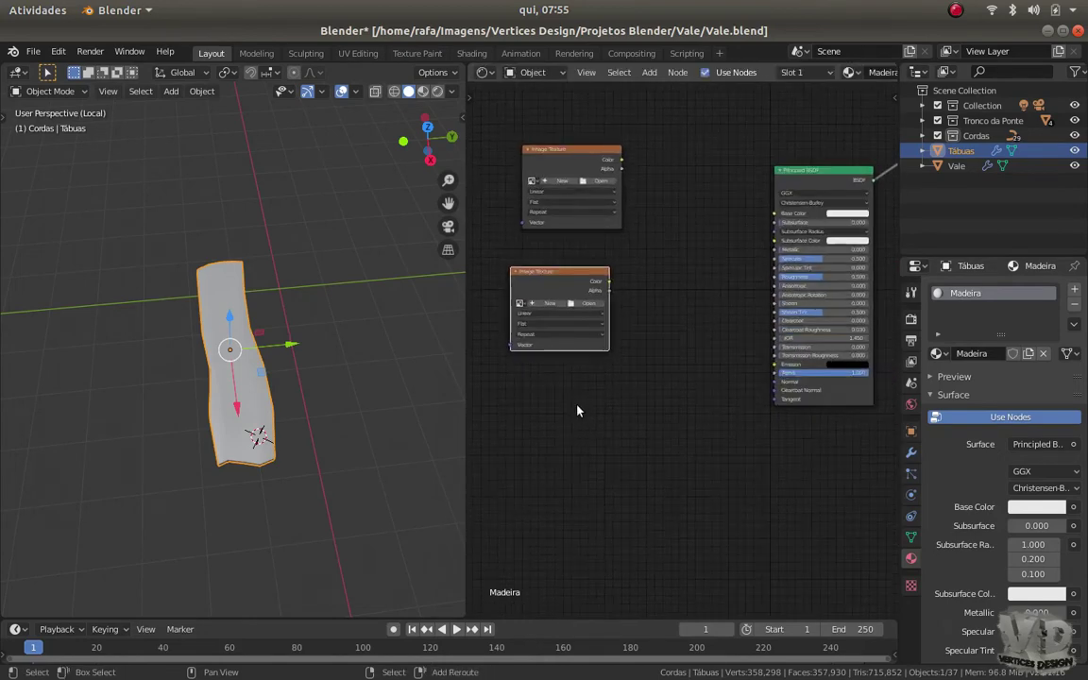
pyautogui.hotkey('shift', 'd')
pyautogui.click(599, 235)
pyautogui.scroll(-1, 619, 317)
pyautogui.scroll(1, 619, 317)
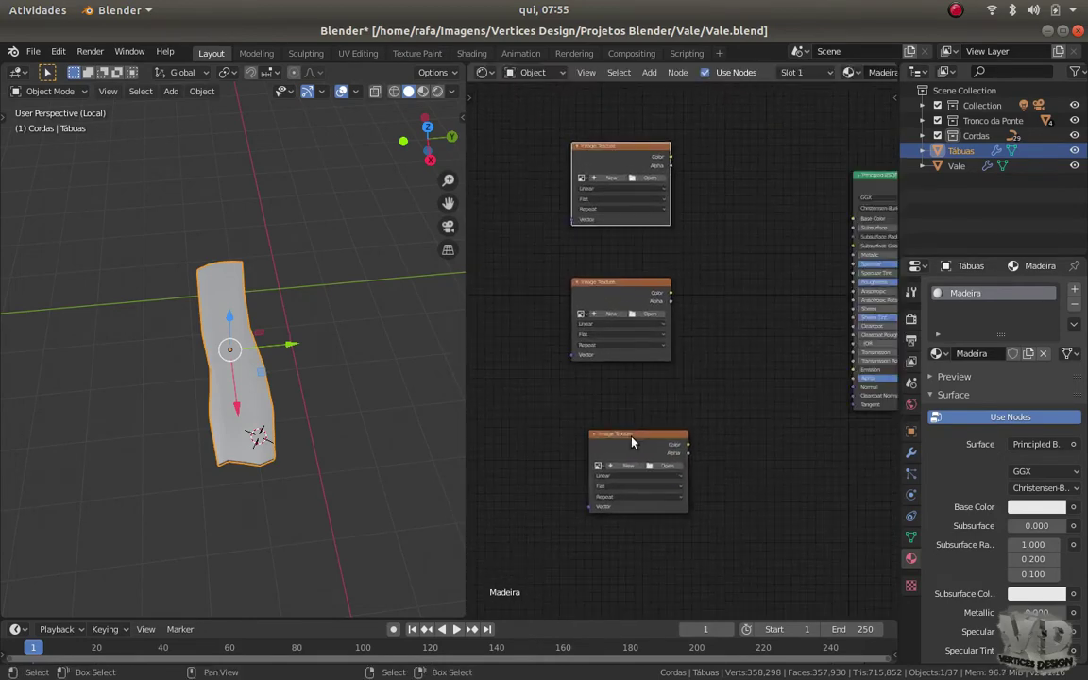
pyautogui.moveTo(631, 444); pyautogui.dragTo(623, 366, button='middle')
# Add a Normal Map node and a Math Add node beside the textures
pyautogui.click(698, 480)
pyautogui.click(553, 322)
pyautogui.scroll(2, 553, 322)
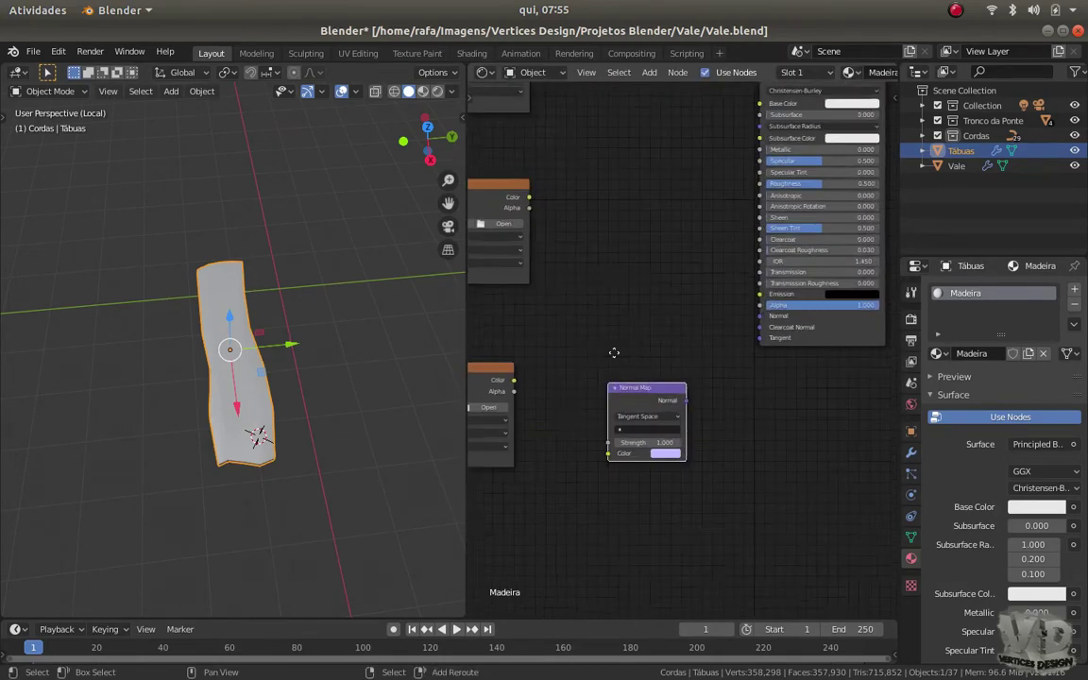
pyautogui.hotkey('shift', 'a')
pyautogui.click(715, 502)
pyautogui.click(650, 297)
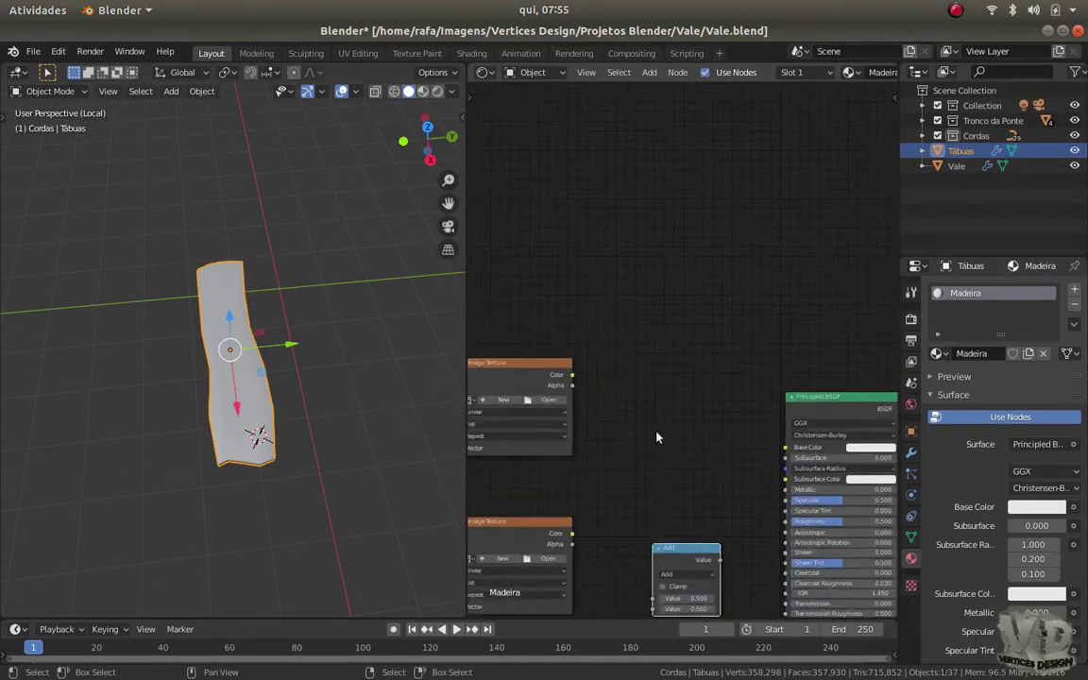
pyautogui.moveTo(590, 387); pyautogui.dragTo(564, 389, button='middle')
# Add Mapping and Texture Coordinate nodes, then save Vale.blend
pyautogui.hotkey('shift', 'a')
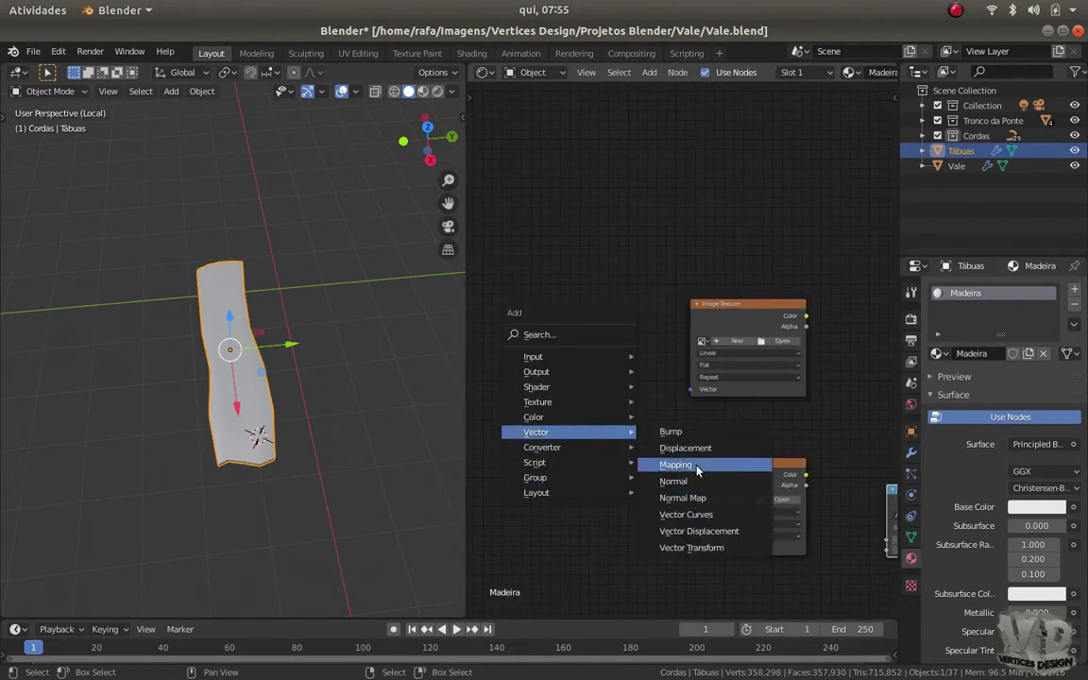
pyautogui.click(697, 469)
pyautogui.click(524, 391)
pyautogui.hotkey('shift', 'a')
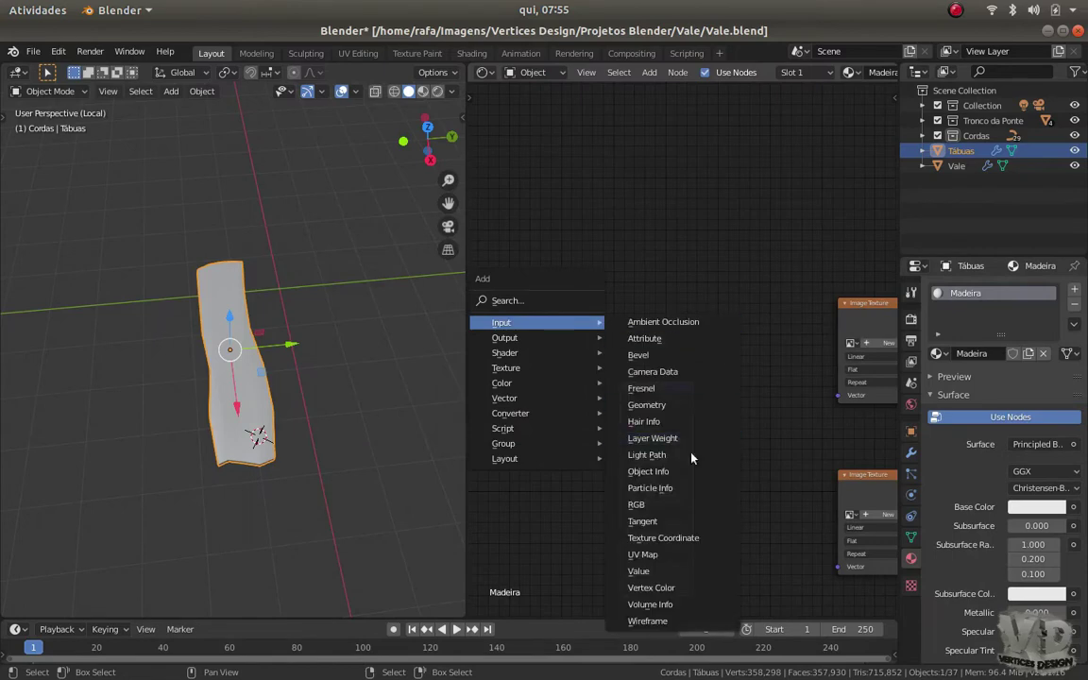
pyautogui.click(675, 537)
pyautogui.click(660, 397)
pyautogui.keyDown('ctrl'); pyautogui.scroll(-5, 740, 332); pyautogui.keyUp('ctrl')
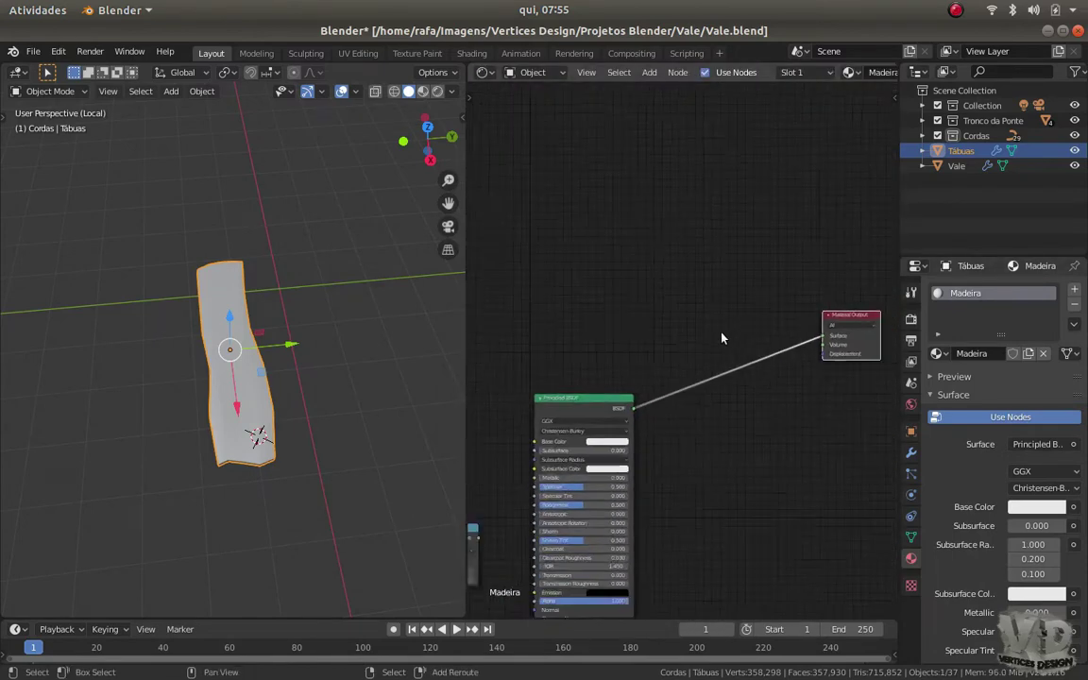
pyautogui.hotkey('ctrl', 's')
# Add a Fresnel node and drop a Mix Shader onto the BSDF-to-output link
pyautogui.click(724, 140)
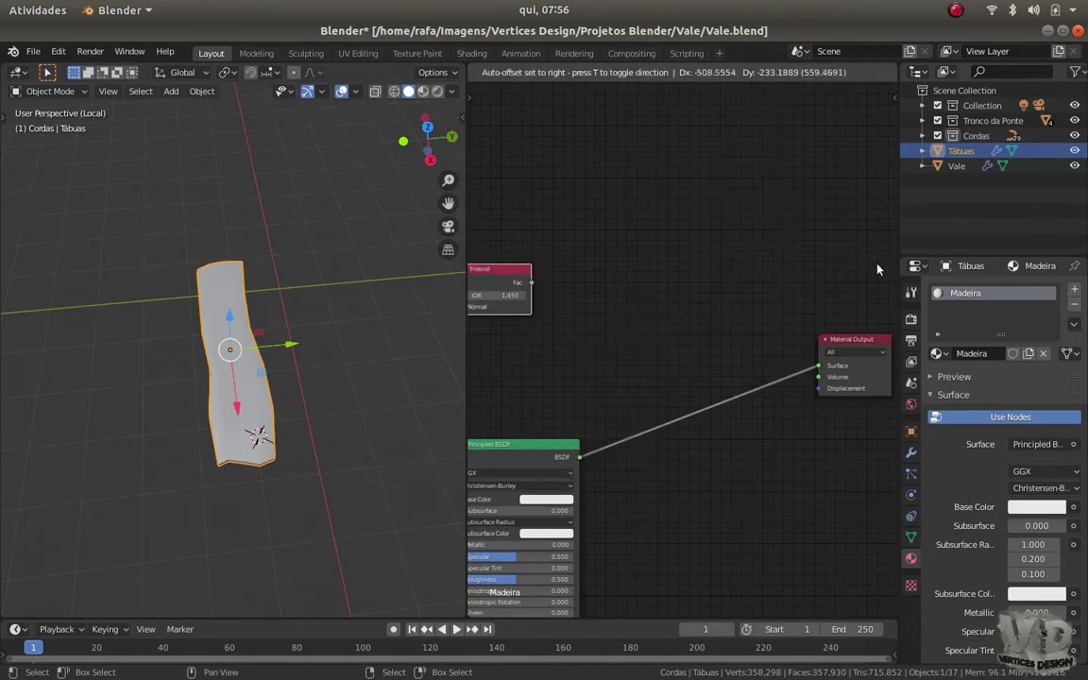
pyautogui.click(510, 311)
pyautogui.hotkey('shift', 'a')
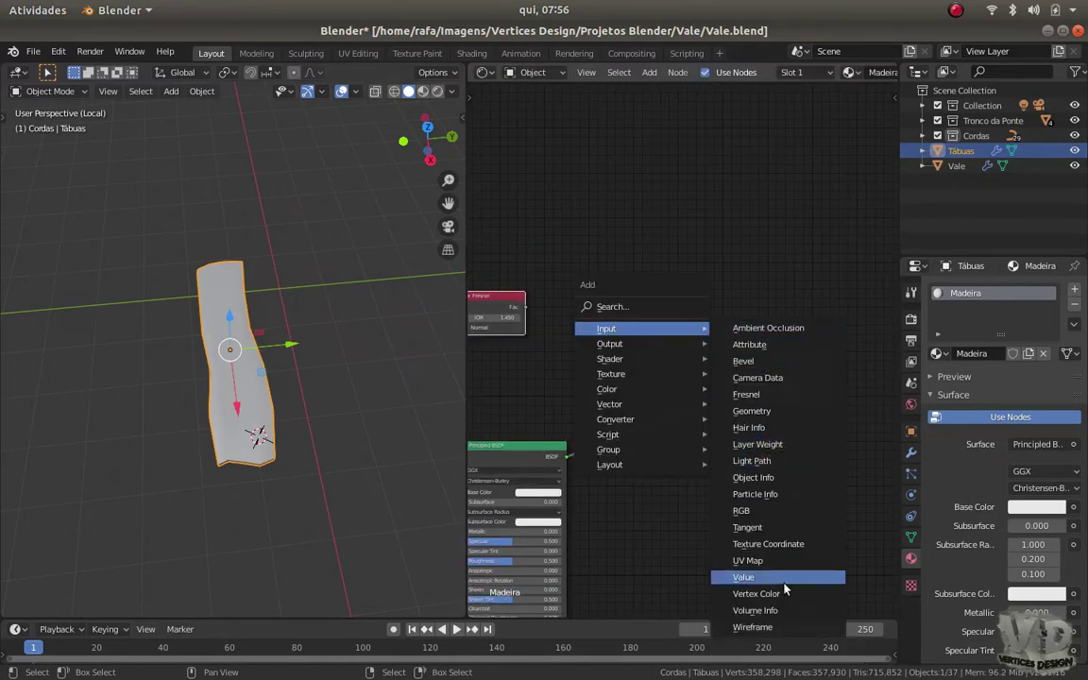
pyautogui.click(737, 357)
pyautogui.click(661, 377)
# Add a Value node and connect Fresnel to the Mix Shader factor
pyautogui.press('Home')
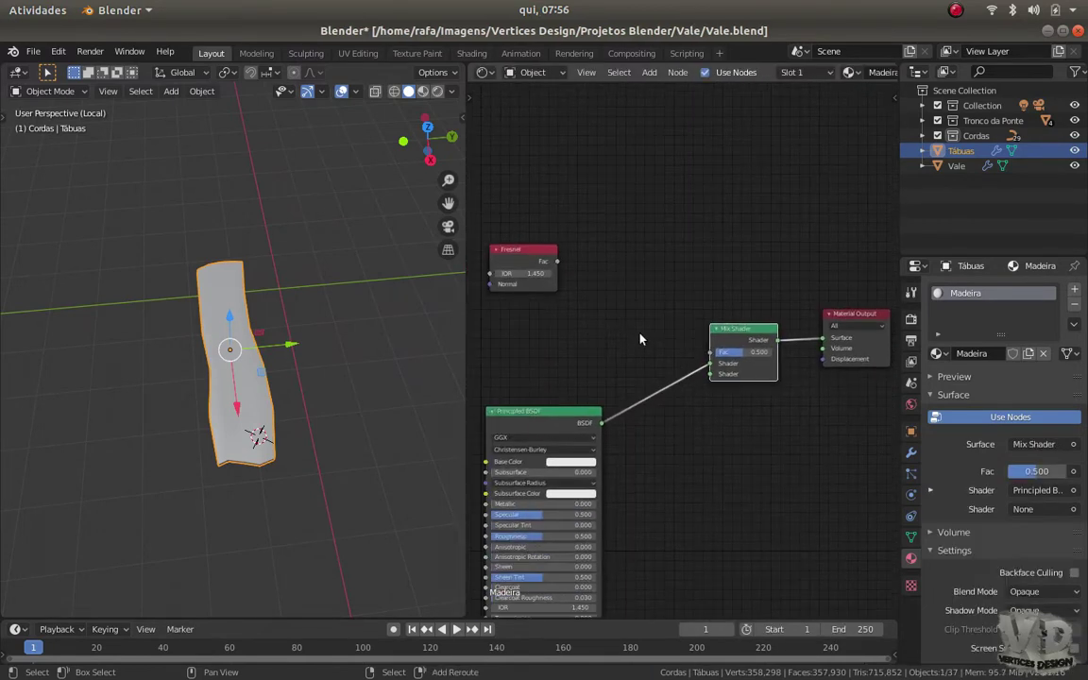
pyautogui.hotkey('shift', 'a')
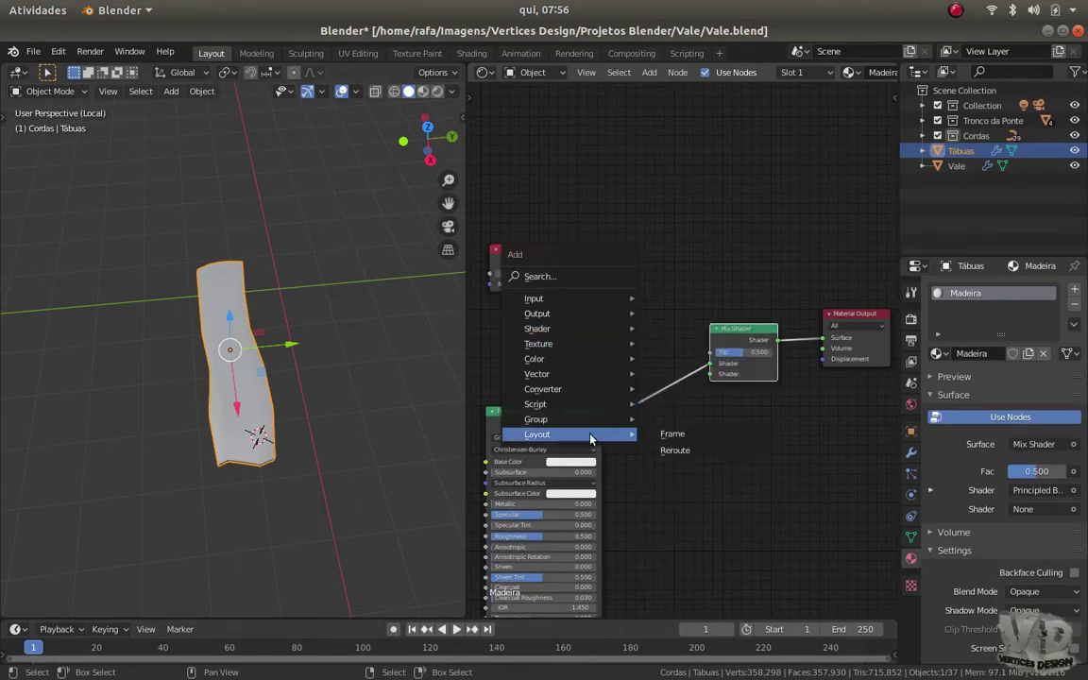
pyautogui.moveTo(557, 343)
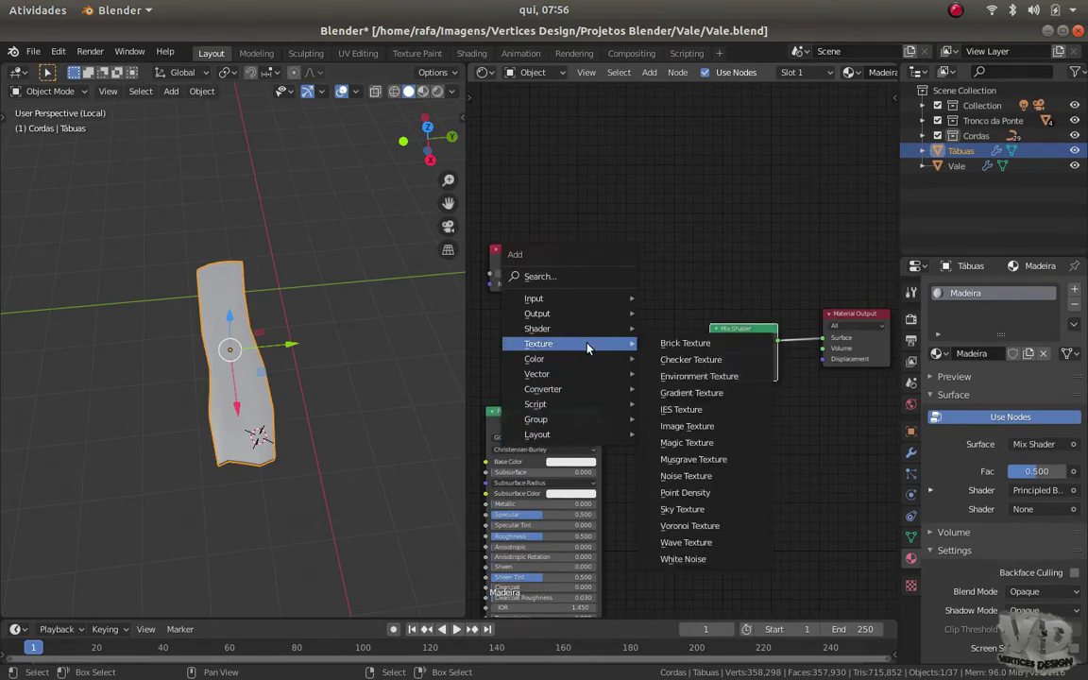
pyautogui.click(661, 531)
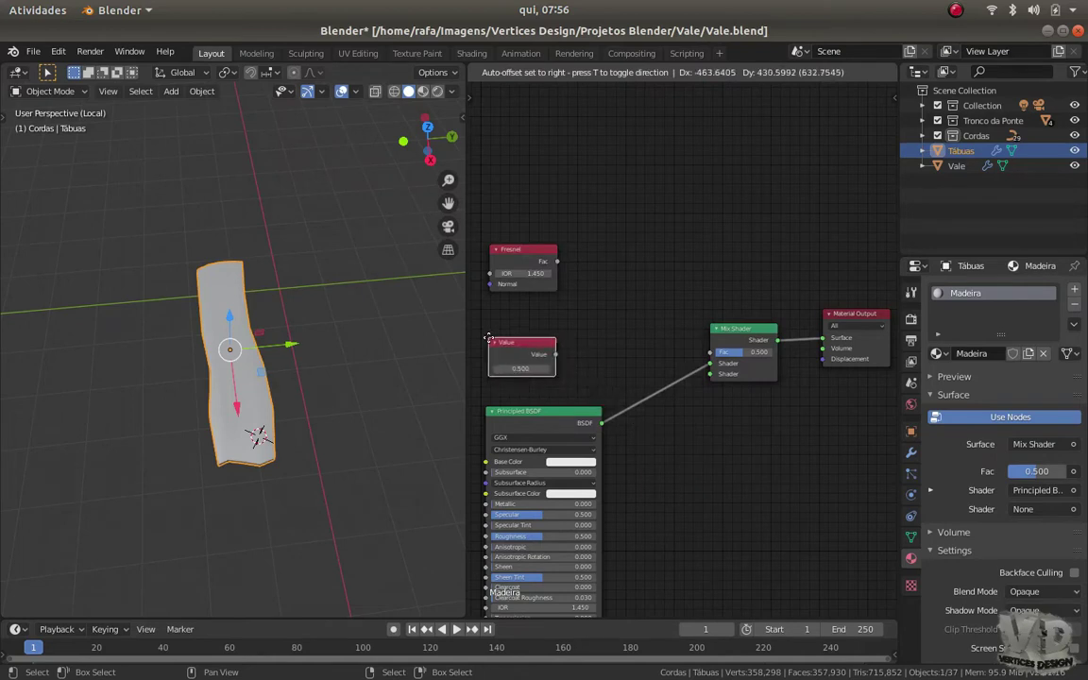
pyautogui.scroll(3, 585, 349)
pyautogui.scroll(-2, 513, 351)
pyautogui.click(513, 358)
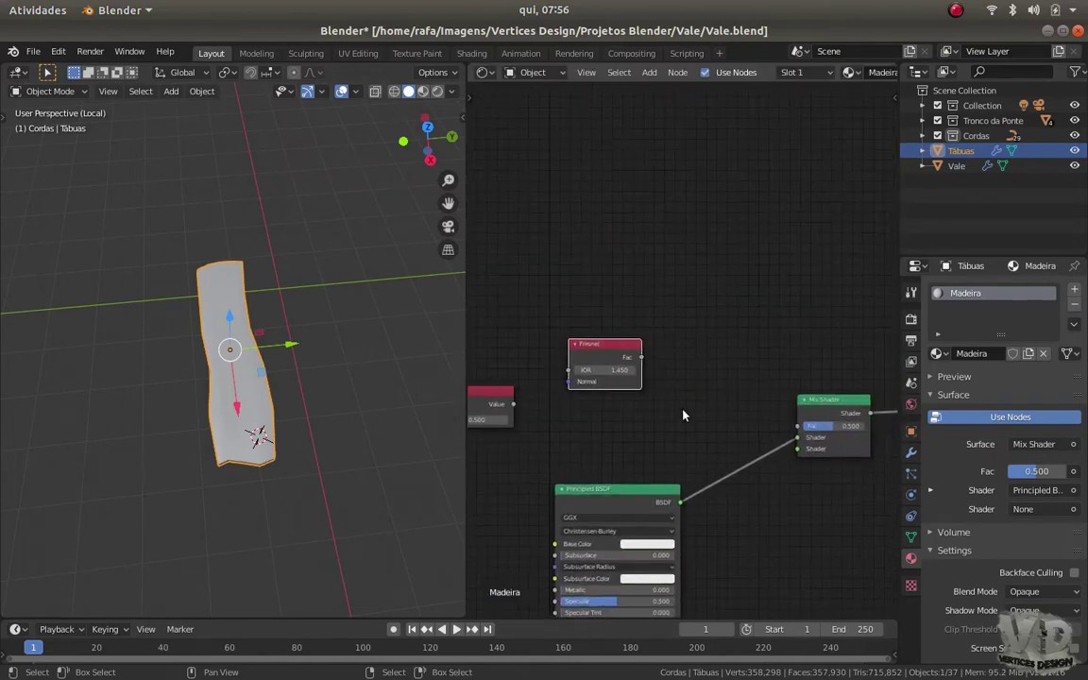
pyautogui.moveTo(637, 357); pyautogui.dragTo(806, 432)
pyautogui.keyDown('ctrl'); pyautogui.moveTo(661, 420); pyautogui.dragTo(618, 430, button='middle'); pyautogui.keyUp('ctrl')
# Move the Mix Shader node next to the Material Output
pyautogui.scroll(-2, 618, 425)
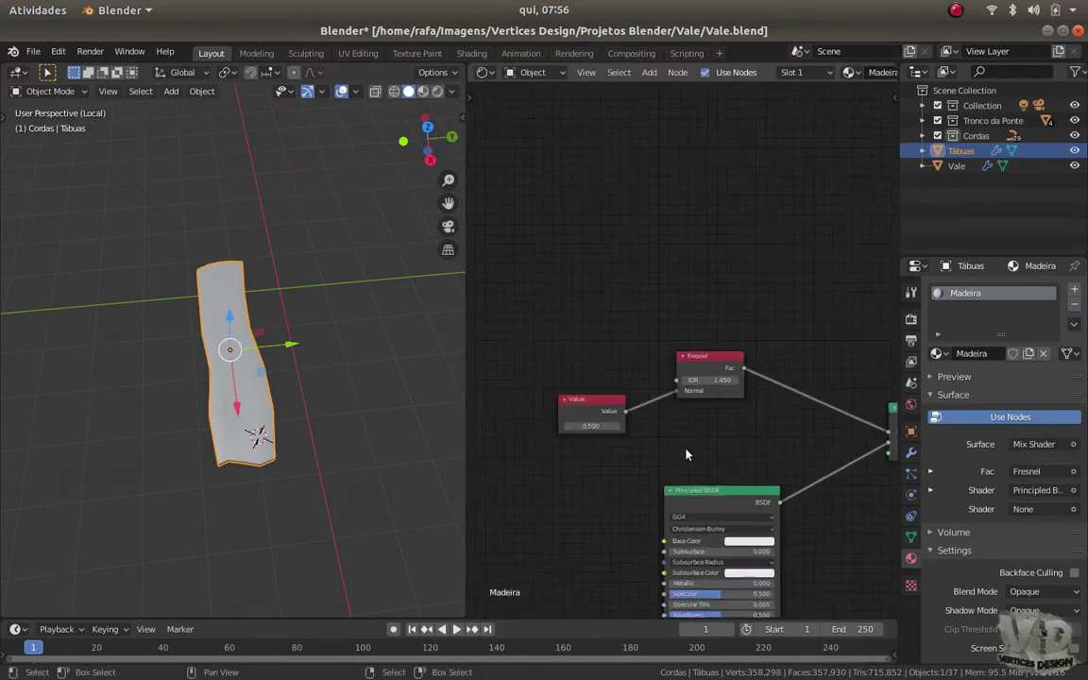
pyautogui.scroll(-1, 623, 434)
pyautogui.scroll(-1, 642, 462)
pyautogui.keyDown('ctrl'); pyautogui.moveTo(654, 473); pyautogui.dragTo(678, 239, button='middle'); pyautogui.keyUp('ctrl')
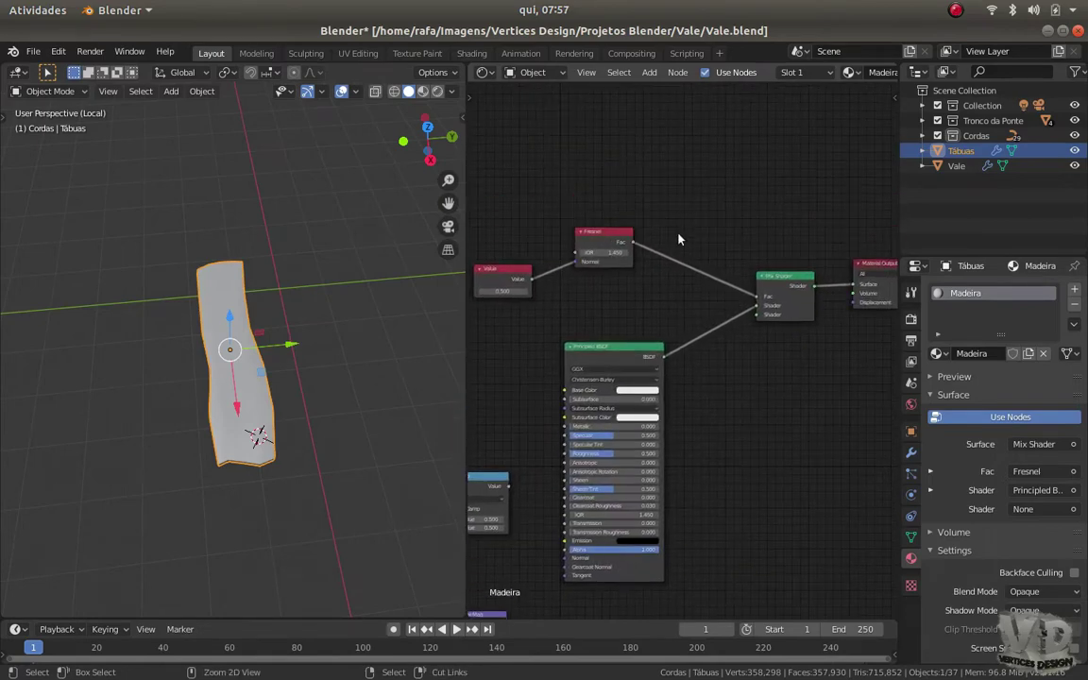
pyautogui.scroll(-2, 723, 458)
pyautogui.moveTo(726, 444); pyautogui.dragTo(624, 283, button='middle')
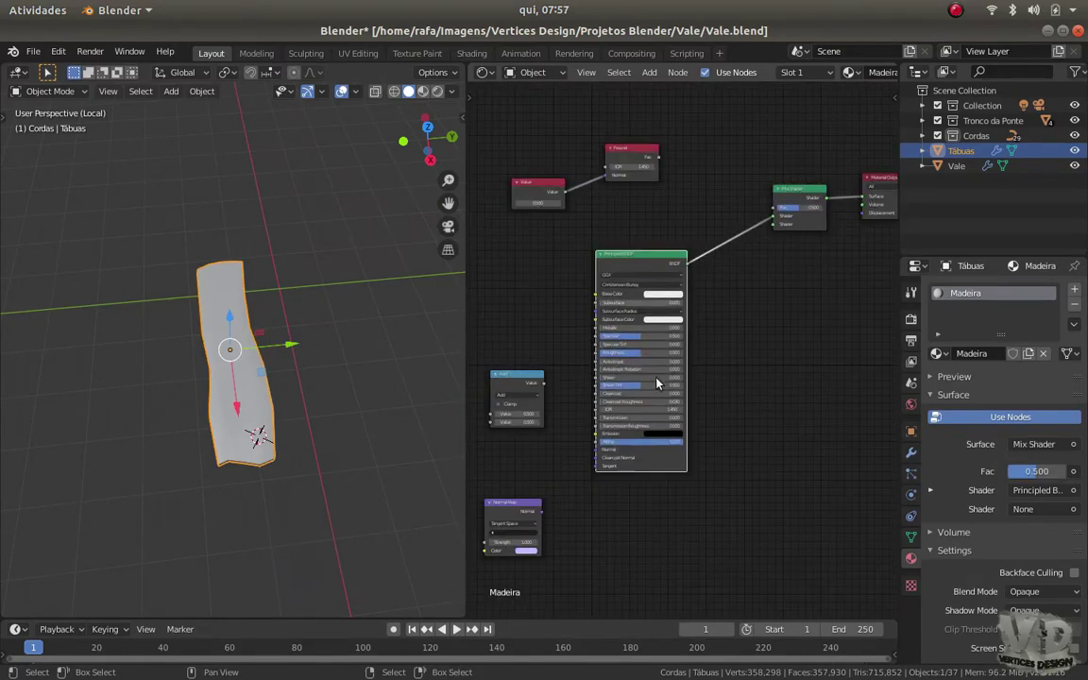
pyautogui.moveTo(770, 198); pyautogui.dragTo(780, 284)
pyautogui.moveTo(774, 259); pyautogui.dragTo(696, 199, button='middle')
pyautogui.scroll(1, 618, 394)
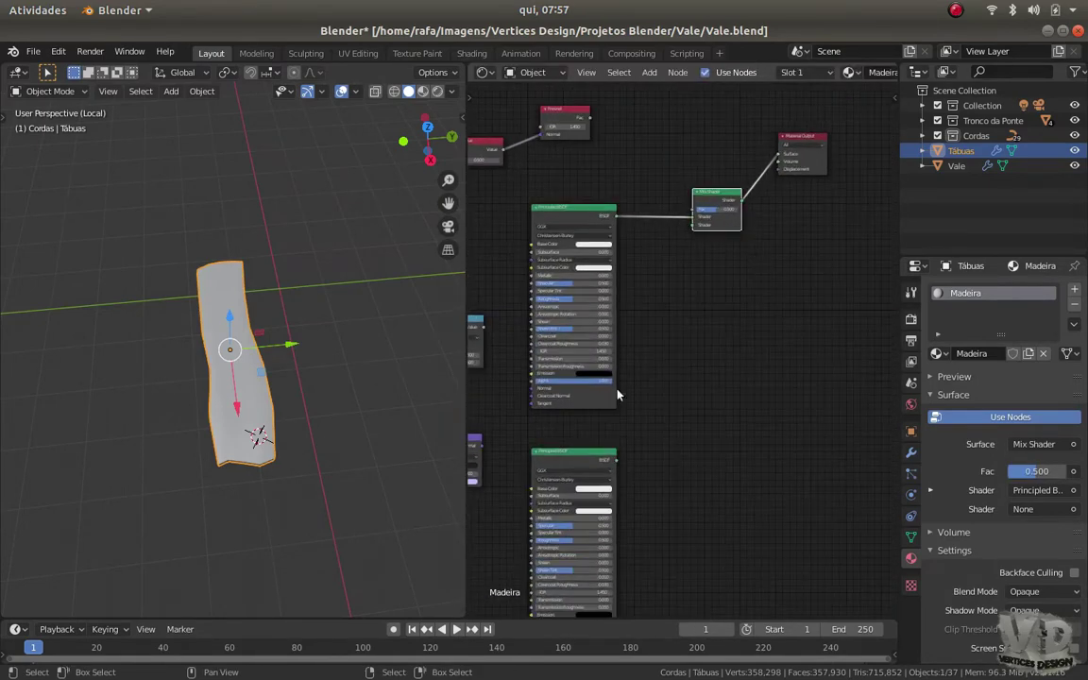
pyautogui.scroll(3, 658, 285)
pyautogui.scroll(1, 688, 335)
pyautogui.scroll(-1, 728, 318)
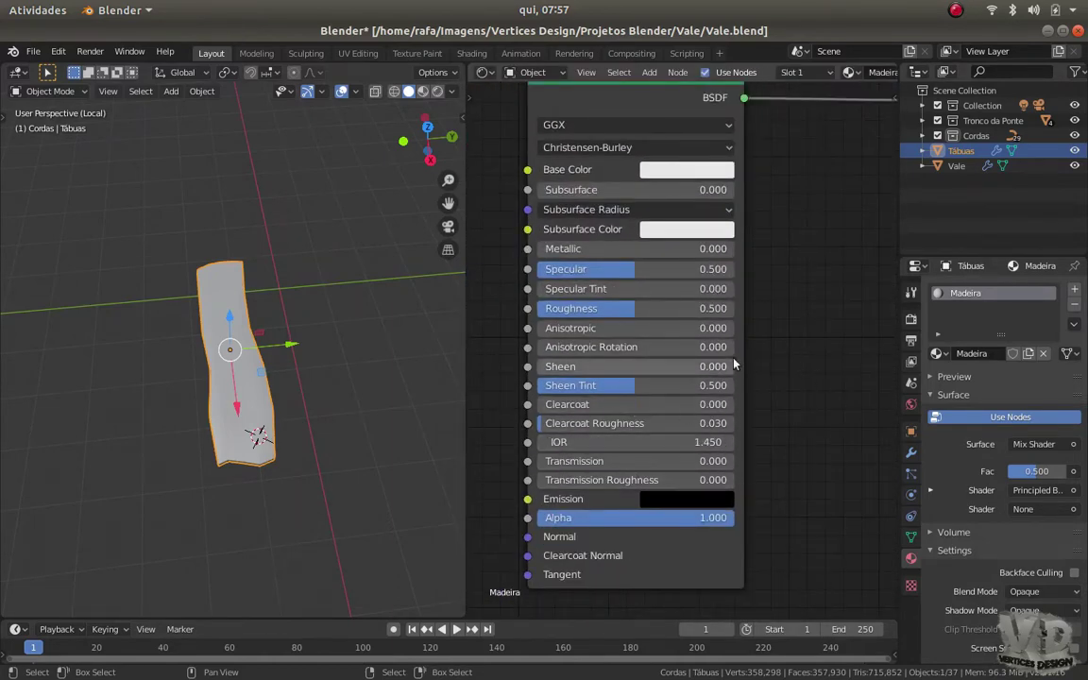
pyautogui.scroll(-3, 707, 368)
pyautogui.moveTo(687, 346); pyautogui.dragTo(692, 285, button='middle')
pyautogui.click(730, 139)
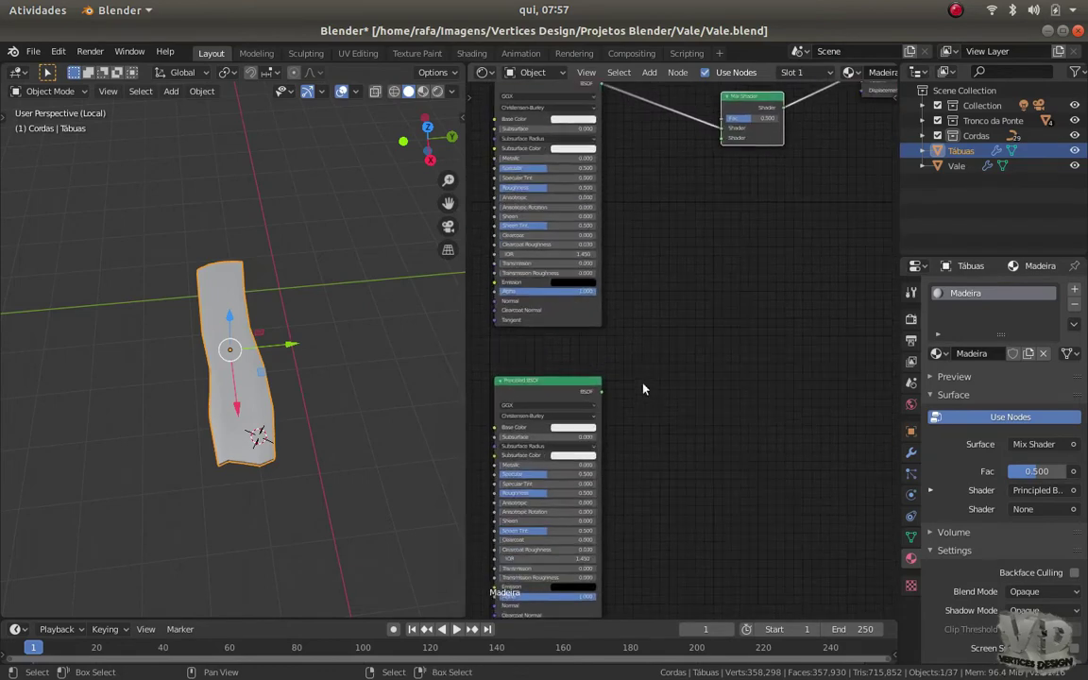
# Create a new Untitled image on an Image Texture node and enter Edit Mode on the plank
pyautogui.moveTo(643, 388); pyautogui.dragTo(721, 357, button='middle')
pyautogui.scroll(1, 753, 357)
pyautogui.scroll(1, 753, 357)
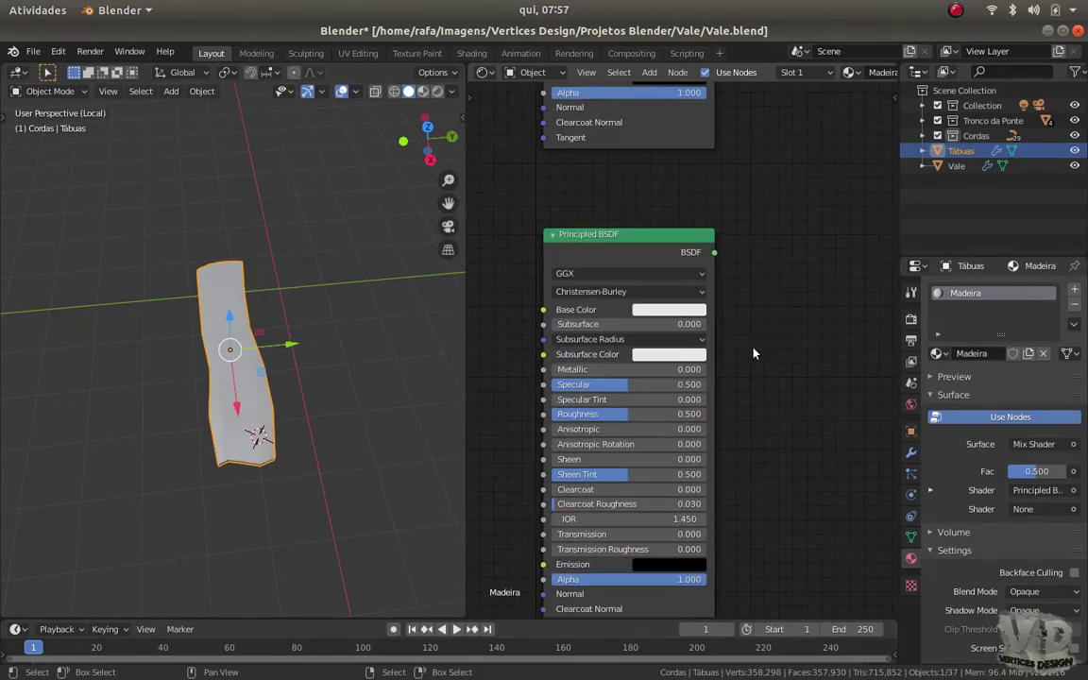
pyautogui.moveTo(632, 429); pyautogui.dragTo(643, 403, button='middle')
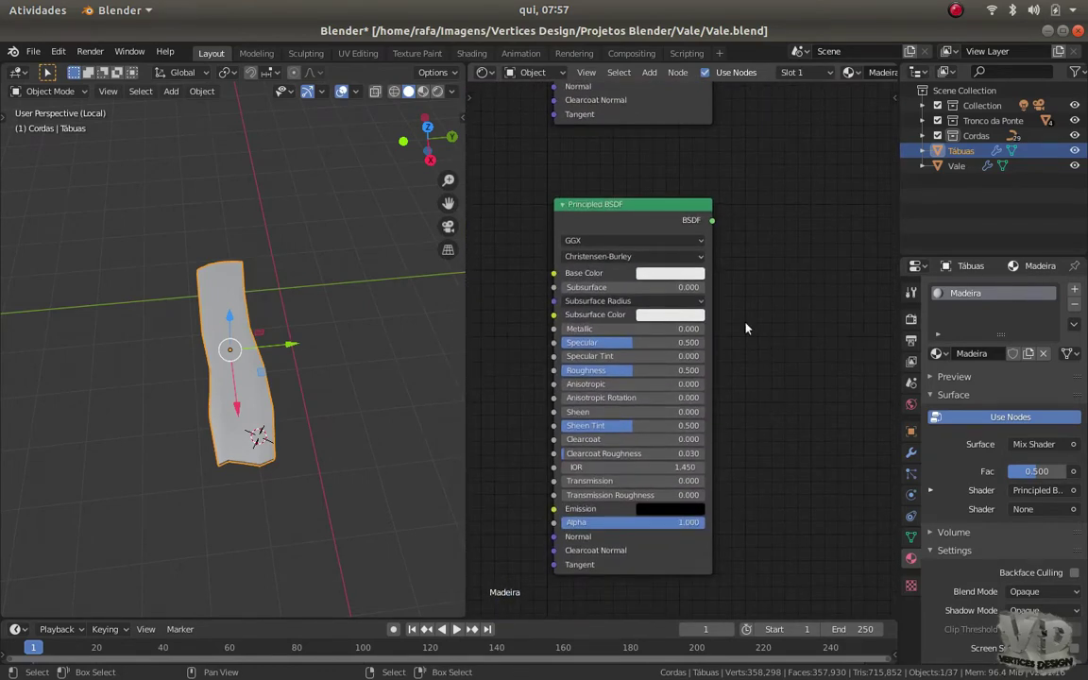
pyautogui.scroll(1, 630, 315)
pyautogui.scroll(-3, 723, 355)
pyautogui.moveTo(514, 404); pyautogui.dragTo(699, 450, button='middle')
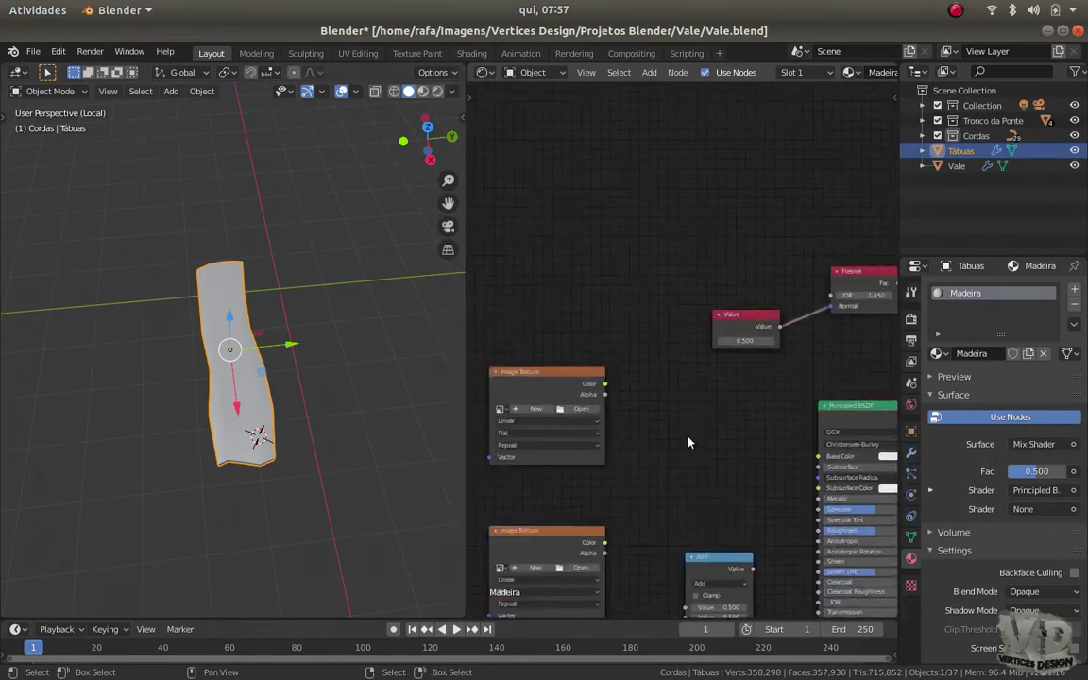
pyautogui.scroll(1, 696, 507)
pyautogui.moveTo(697, 507); pyautogui.dragTo(596, 437, button='middle')
pyautogui.scroll(1, 596, 437)
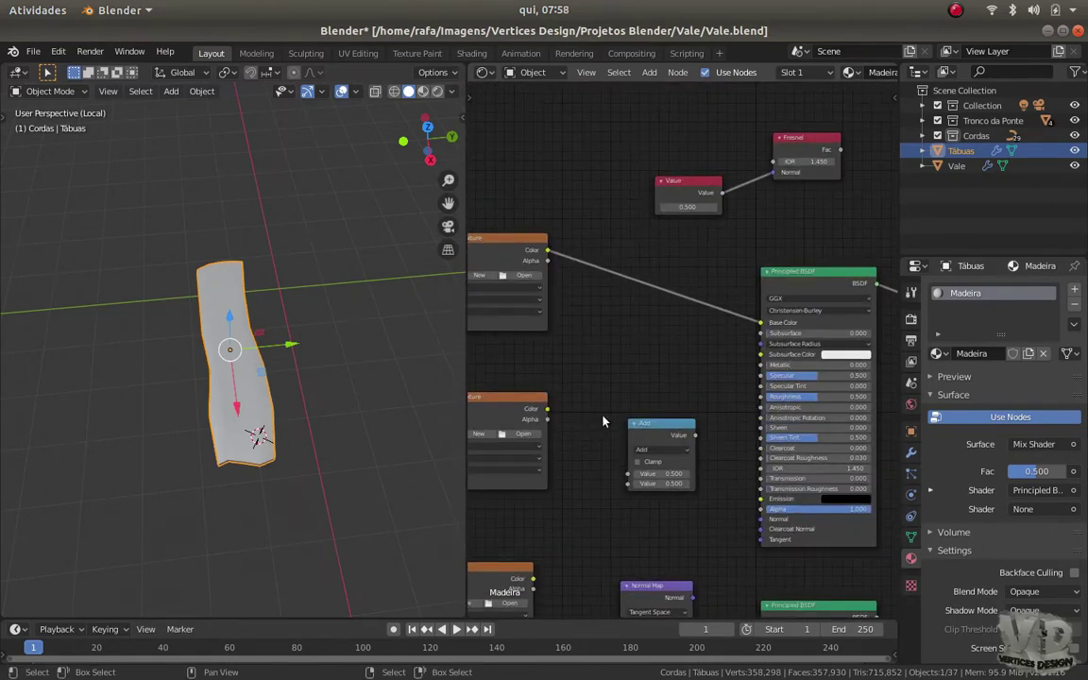
pyautogui.scroll(3, 621, 363)
pyautogui.click(580, 342)
pyautogui.click(590, 449)
pyautogui.press('Tab')
# In edge select mode, select two edge loops on the plank as seams
pyautogui.moveTo(283, 406); pyautogui.dragTo(233, 425, button='middle')
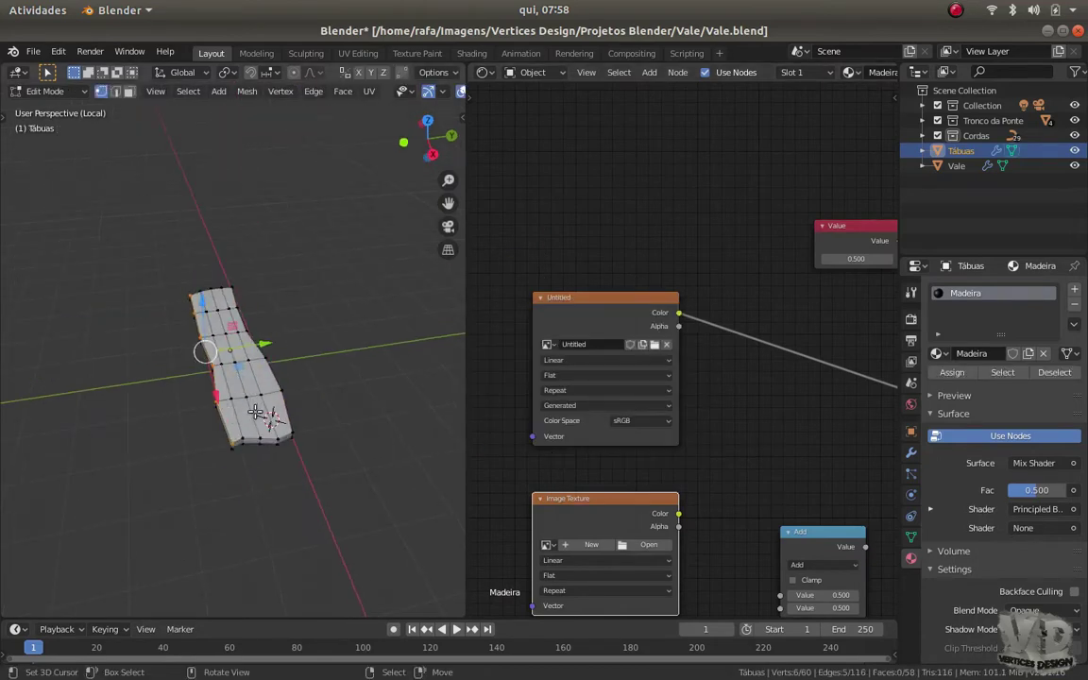
pyautogui.scroll(4, 255, 411)
pyautogui.press('2')
pyautogui.moveTo(167, 399); pyautogui.dragTo(231, 405, button='middle')
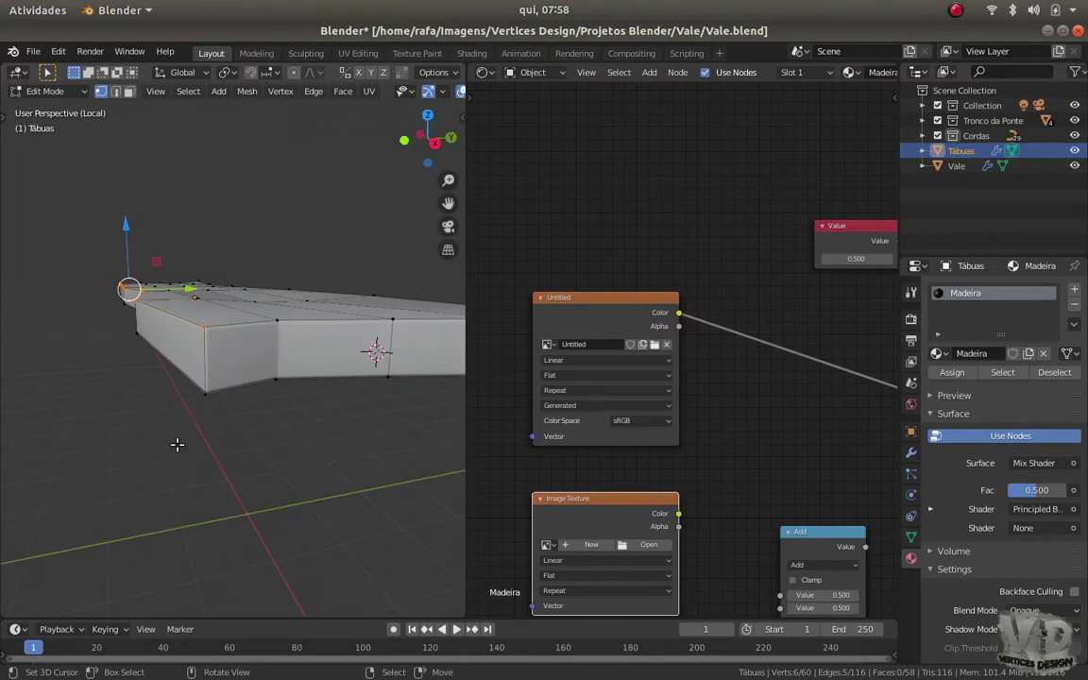
pyautogui.moveTo(231, 404)
pyautogui.mouseDown(button='middle')
pyautogui.moveTo(260, 382)
pyautogui.moveTo(209, 386)
pyautogui.moveTo(218, 391)
pyautogui.mouseUp(button='middle')
pyautogui.keyDown('alt'); pyautogui.click(259, 382); pyautogui.keyUp('alt')
pyautogui.moveTo(373, 363)
pyautogui.mouseDown(button='middle')
pyautogui.moveTo(163, 370)
pyautogui.moveTo(198, 353)
pyautogui.moveTo(304, 410)
pyautogui.moveTo(189, 359)
pyautogui.moveTo(243, 340)
pyautogui.moveTo(222, 384)
pyautogui.moveTo(231, 408)
pyautogui.moveTo(217, 378)
pyautogui.moveTo(153, 398)
pyautogui.moveTo(189, 400)
pyautogui.moveTo(236, 317)
pyautogui.moveTo(146, 362)
pyautogui.mouseUp(button='middle')
pyautogui.keyDown('alt'); pyautogui.keyDown('shift'); pyautogui.click(198, 368); pyautogui.keyUp('shift'); pyautogui.keyUp('alt')
# Select the entire plank mesh and UV unwrap it
pyautogui.hotkey('ctrl', 'e')
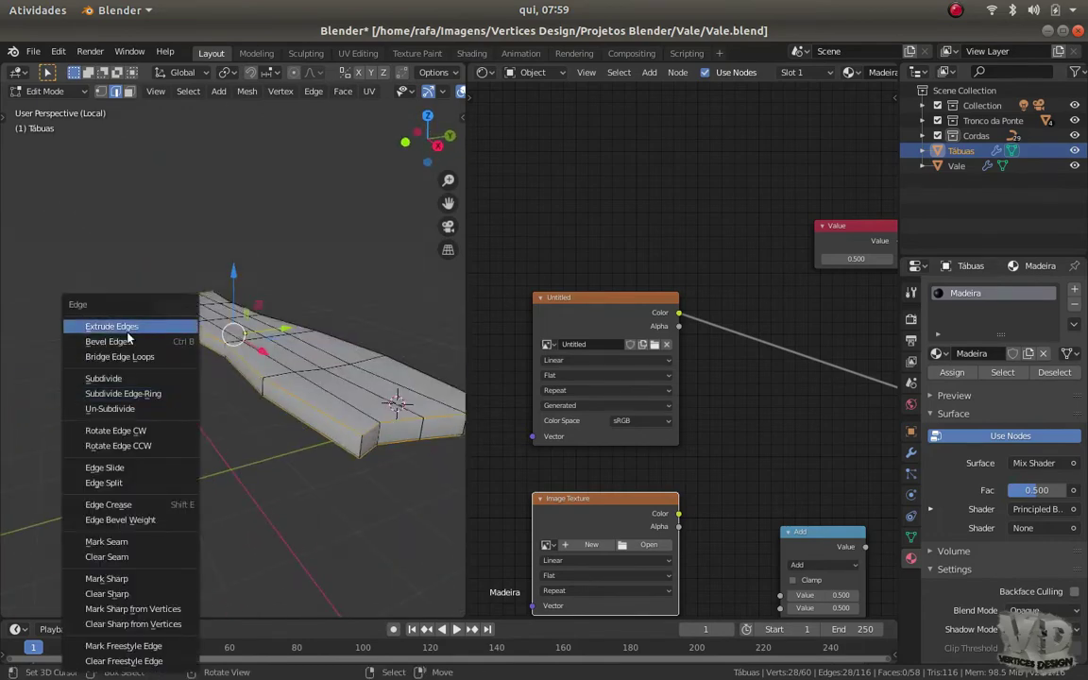
pyautogui.press('Escape')
pyautogui.press('a')
pyautogui.moveTo(124, 469); pyautogui.dragTo(189, 397, button='middle')
pyautogui.press('u')
pyautogui.press('Return')
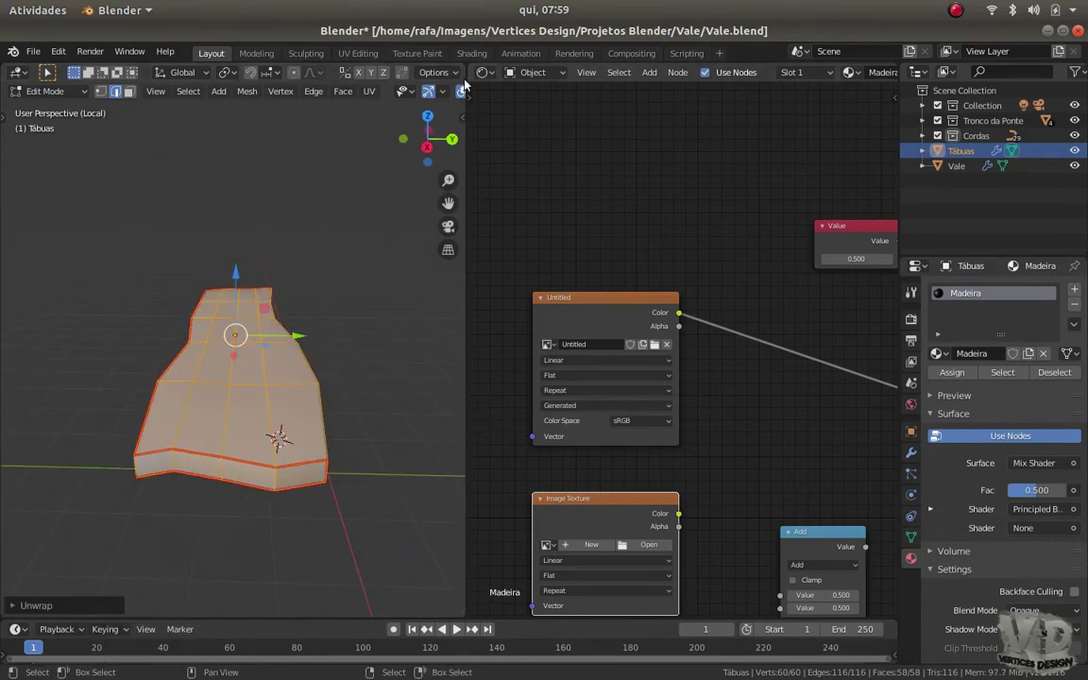
# Split the node graph area and make the top half a UV Editor
pyautogui.moveTo(566, 83); pyautogui.dragTo(567, 264)
pyautogui.click(482, 72)
pyautogui.click(514, 147)
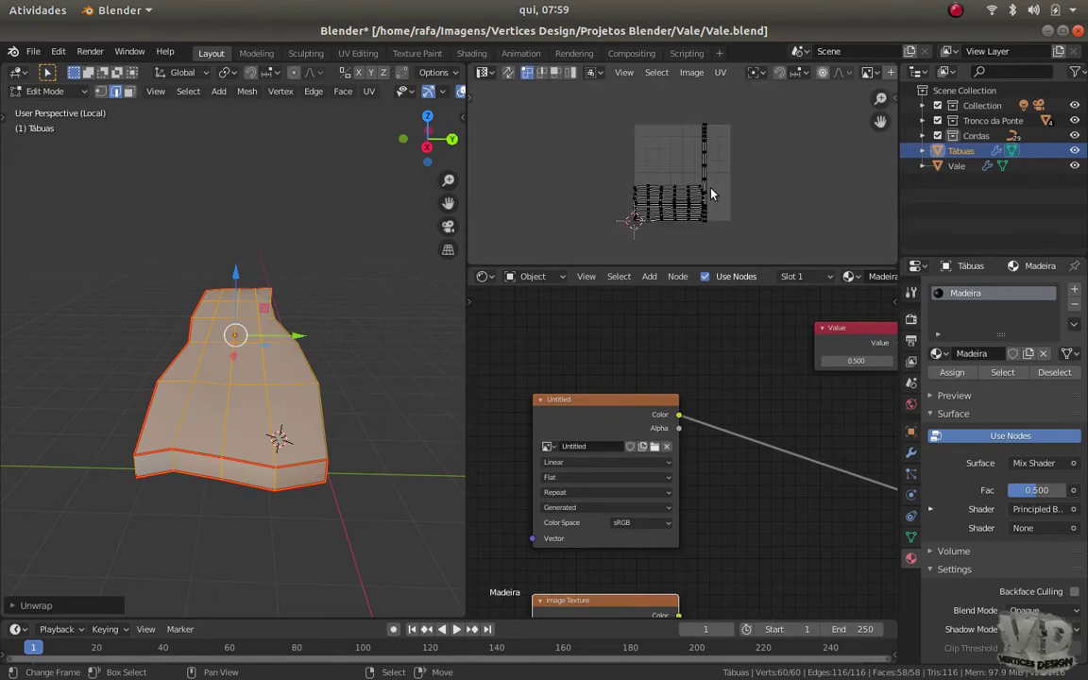
pyautogui.scroll(-2, 655, 210)
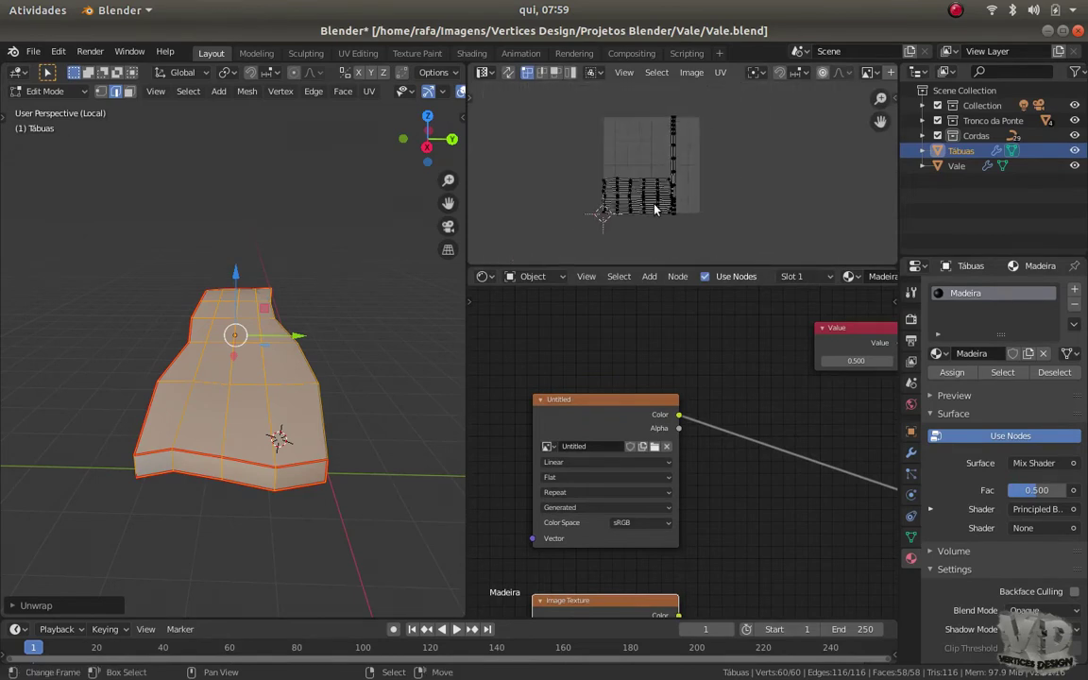
pyautogui.scroll(-3, 587, 330)
pyautogui.scroll(4, 545, 357)
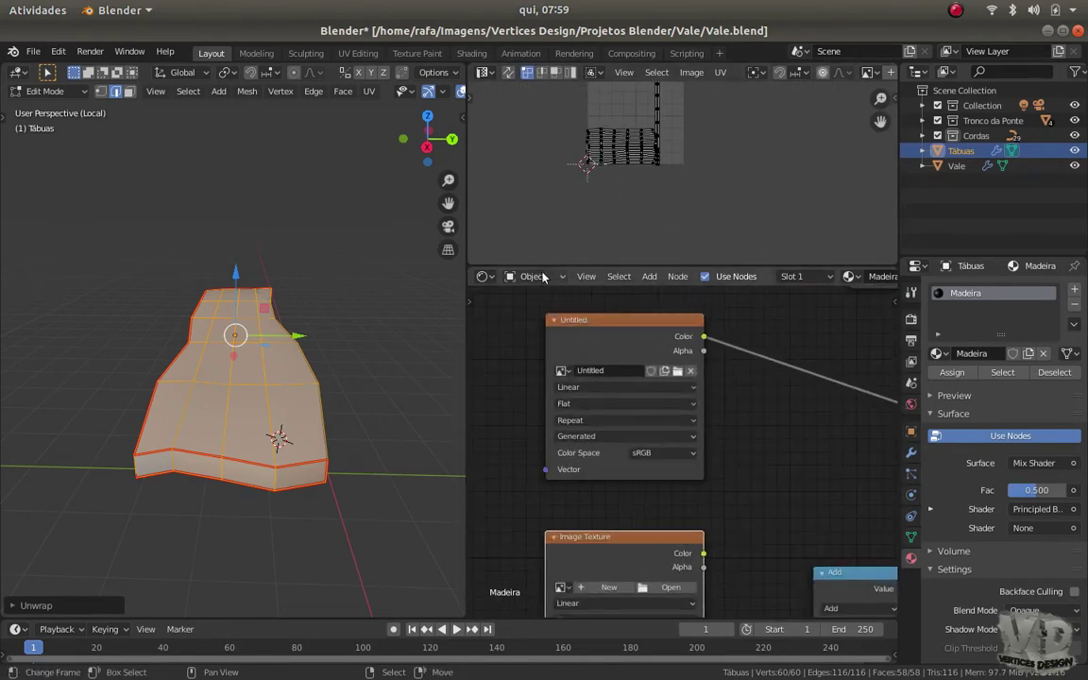
# Load Texturas/Madeira/Wood-6319.jpg into the Untitled image texture
pyautogui.click(676, 372)
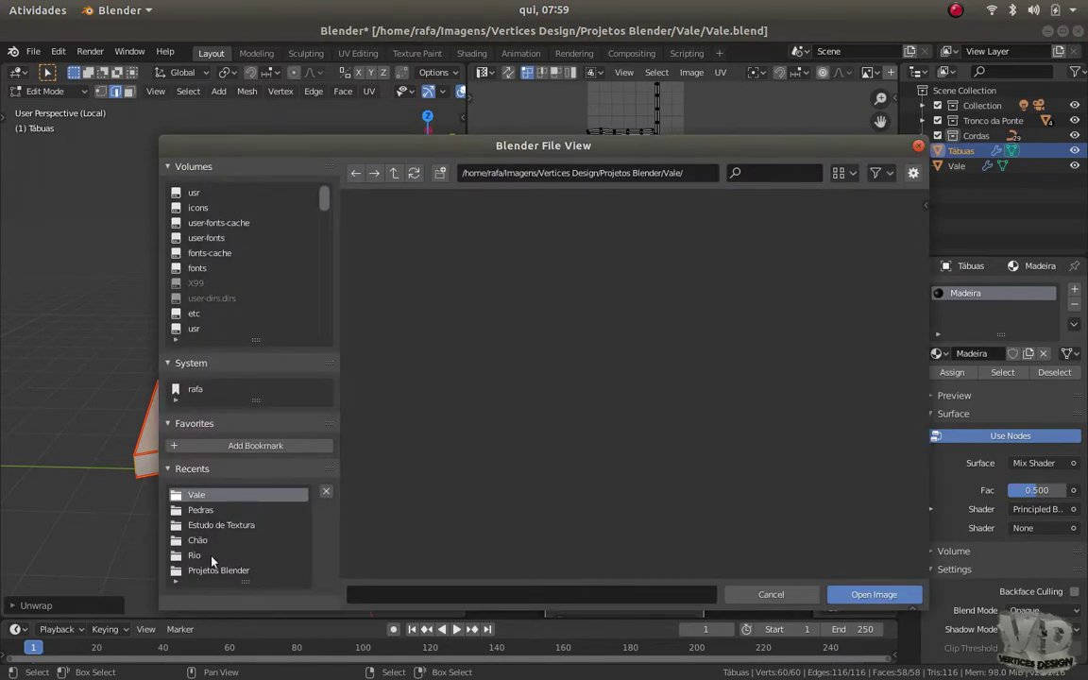
pyautogui.click(200, 510)
pyautogui.click(394, 173)
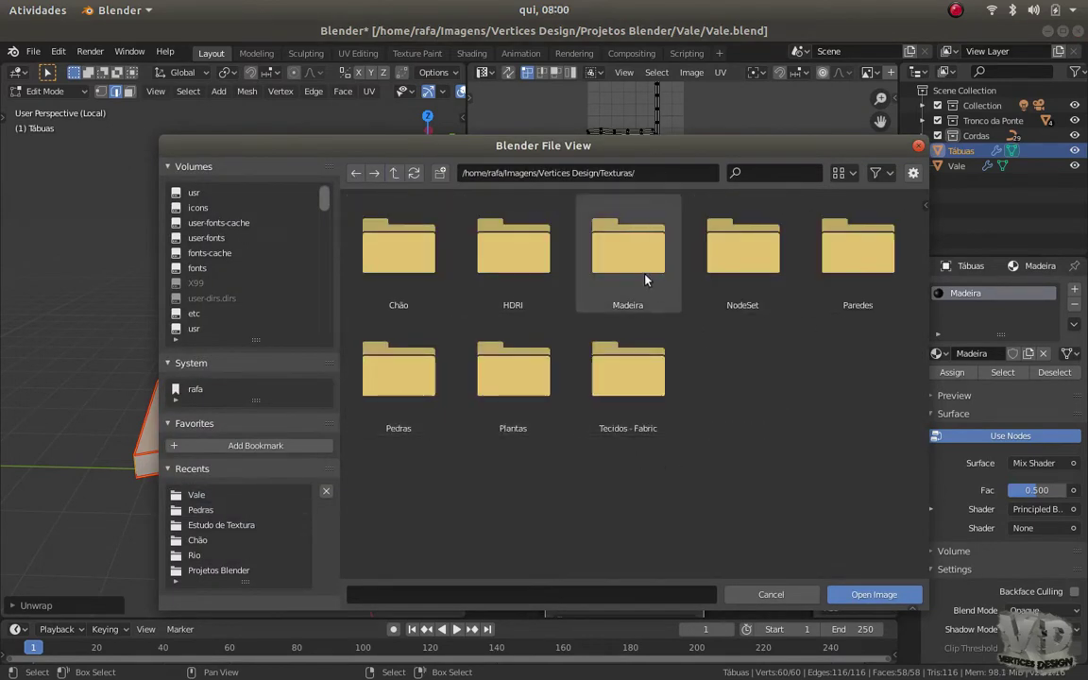
pyautogui.doubleClick(646, 279)
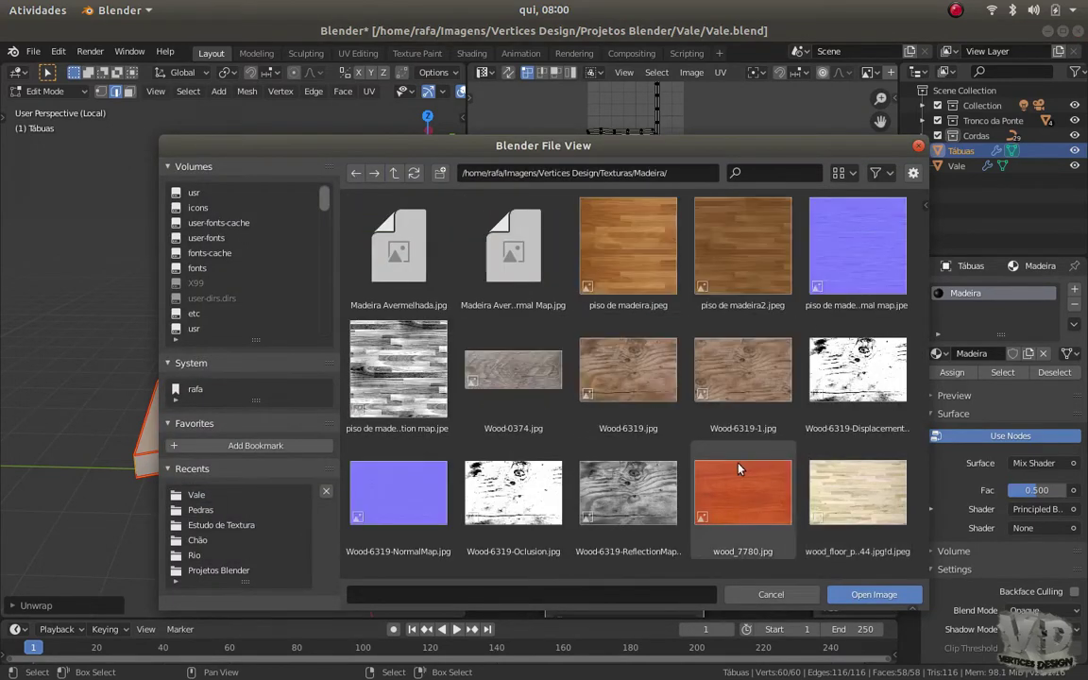
pyautogui.doubleClick(623, 368)
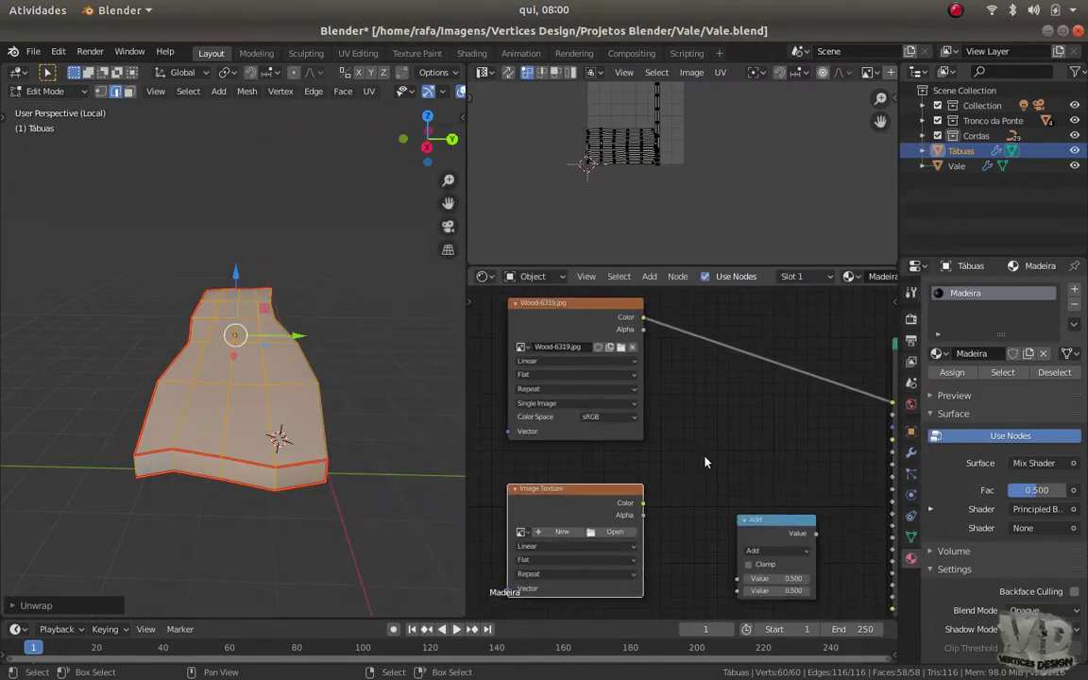
pyautogui.scroll(-1, 700, 458)
# Return to Object Mode, use Material Preview, and exit local view to see the whole bridge
pyautogui.moveTo(312, 443)
pyautogui.mouseDown(button='middle')
pyautogui.moveTo(378, 446)
pyautogui.moveTo(369, 461)
pyautogui.moveTo(300, 444)
pyautogui.mouseUp(button='middle')
pyautogui.press('Tab')
pyautogui.press('z')
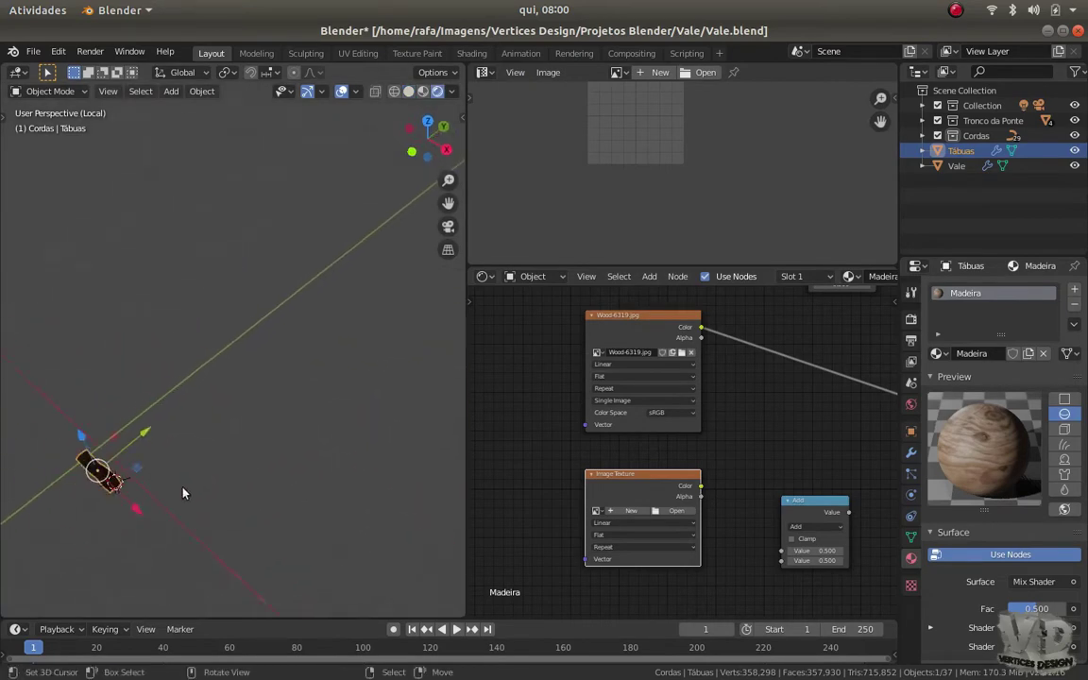
pyautogui.press('KP_Divide')
pyautogui.scroll(3, 199, 490)
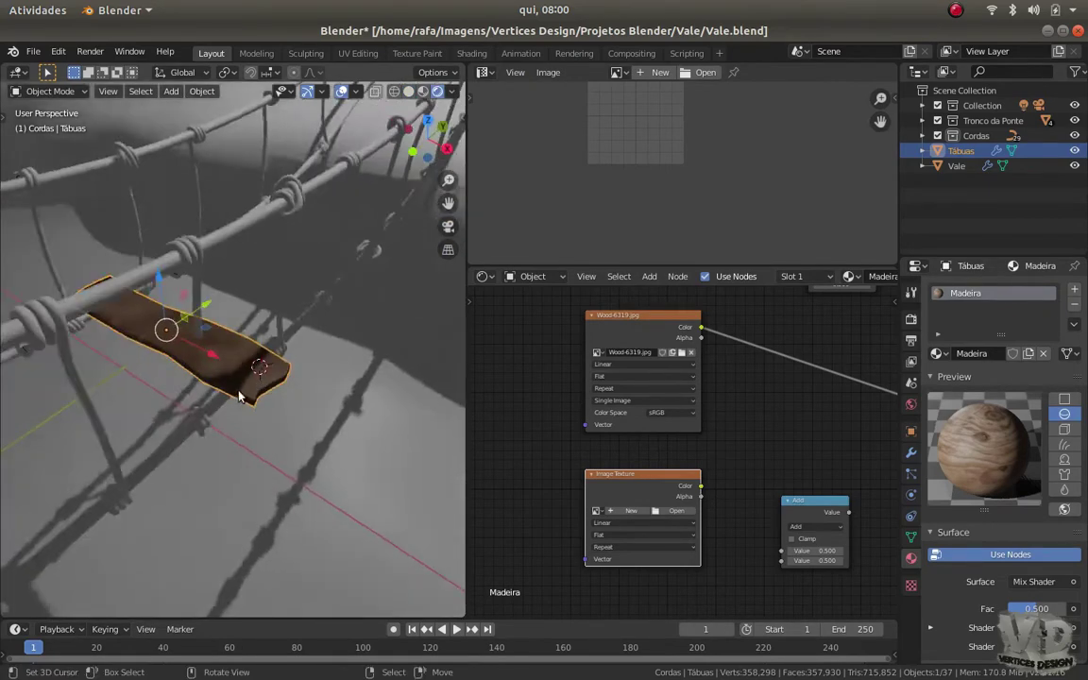
pyautogui.moveTo(292, 458)
pyautogui.mouseDown(button='middle')
pyautogui.moveTo(323, 442)
pyautogui.moveTo(362, 373)
pyautogui.moveTo(454, 384)
pyautogui.mouseUp(button='middle')
pyautogui.click(923, 105)
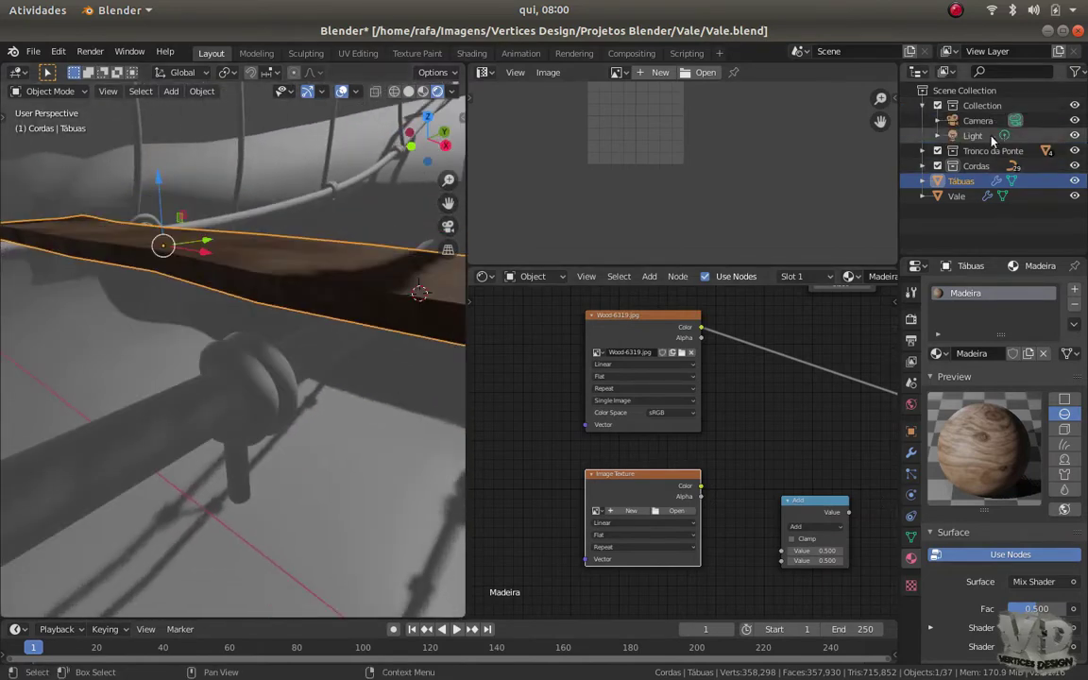
# Change the scene Light to a Sun with strength 10
pyautogui.click(973, 135)
pyautogui.click(983, 353)
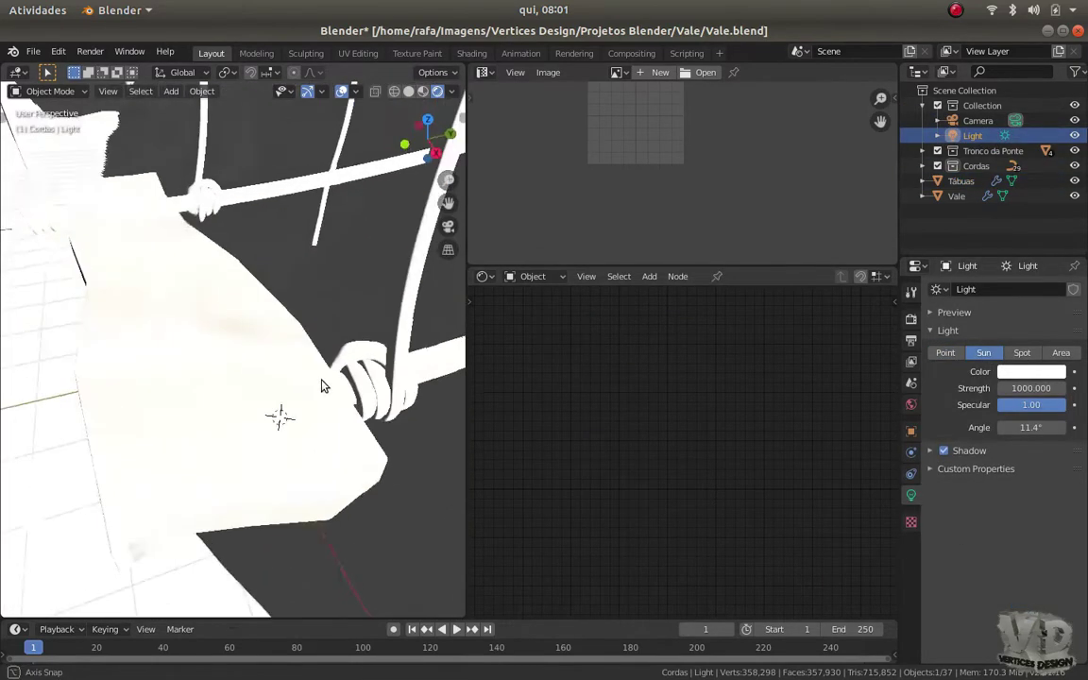
pyautogui.moveTo(345, 309); pyautogui.dragTo(367, 402, button='middle')
pyautogui.doubleClick(1030, 388)
pyautogui.write('10')
pyautogui.press('Return')
pyautogui.moveTo(311, 452)
pyautogui.mouseDown(button='middle')
pyautogui.moveTo(223, 405)
pyautogui.moveTo(219, 344)
pyautogui.moveTo(161, 361)
pyautogui.moveTo(266, 417)
pyautogui.moveTo(262, 405)
pyautogui.moveTo(146, 406)
pyautogui.moveTo(187, 408)
pyautogui.moveTo(262, 385)
pyautogui.mouseUp(button='middle')
# Reselect Tábuas and link the Untitled.001 image Color into the Normal Map Color
pyautogui.click(263, 385)
pyautogui.moveTo(506, 415)
pyautogui.mouseDown(button='middle')
pyautogui.moveTo(523, 388)
pyautogui.moveTo(651, 457)
pyautogui.mouseUp(button='middle')
pyautogui.moveTo(779, 563); pyautogui.dragTo(777, 557)
pyautogui.moveTo(776, 558); pyautogui.dragTo(608, 512, button='middle')
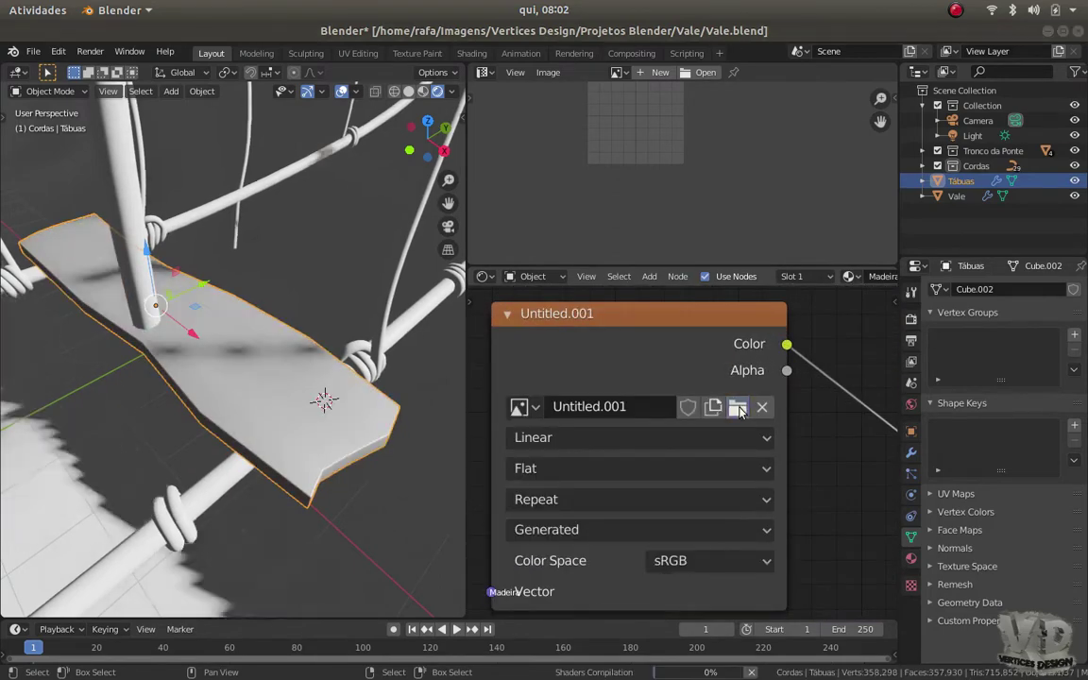
# Load Texturas/Madeira/Wood-6319-NormalMap.jpg into the normal texture with Non-Color color space
pyautogui.click(739, 408)
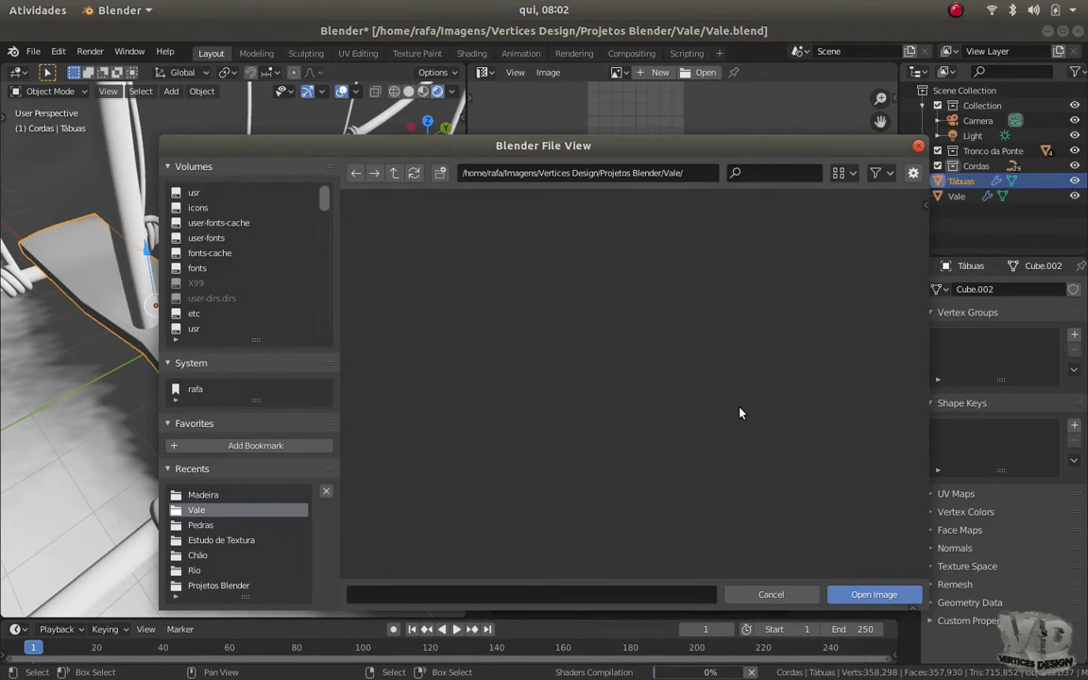
pyautogui.click(394, 173)
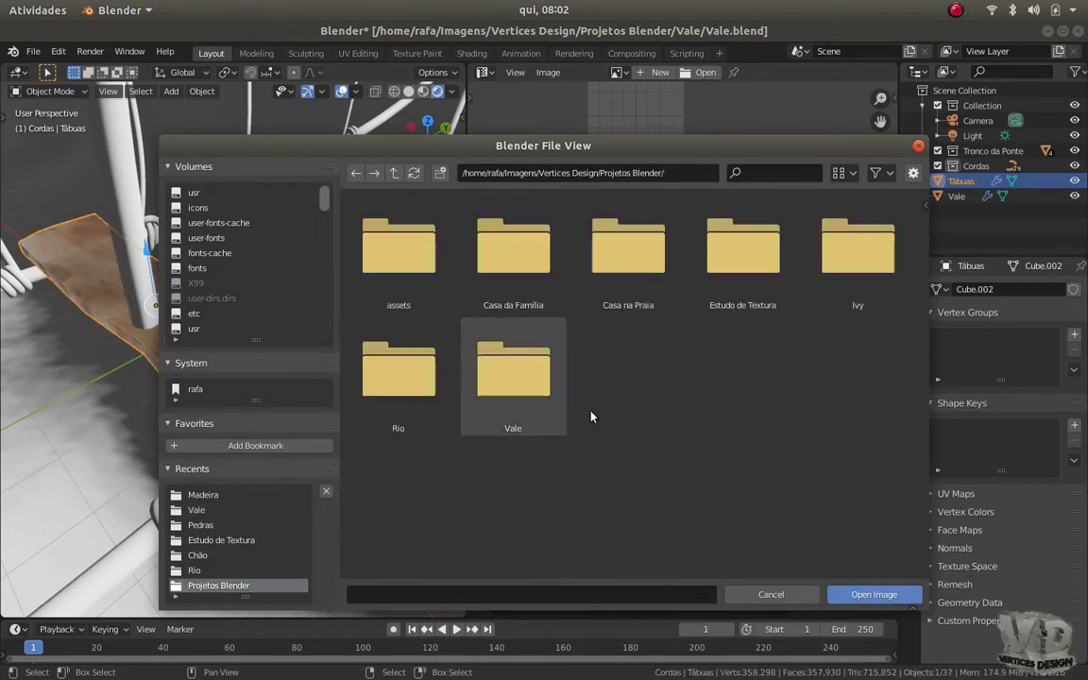
pyautogui.click(395, 174)
pyautogui.doubleClick(740, 245)
pyautogui.doubleClick(627, 247)
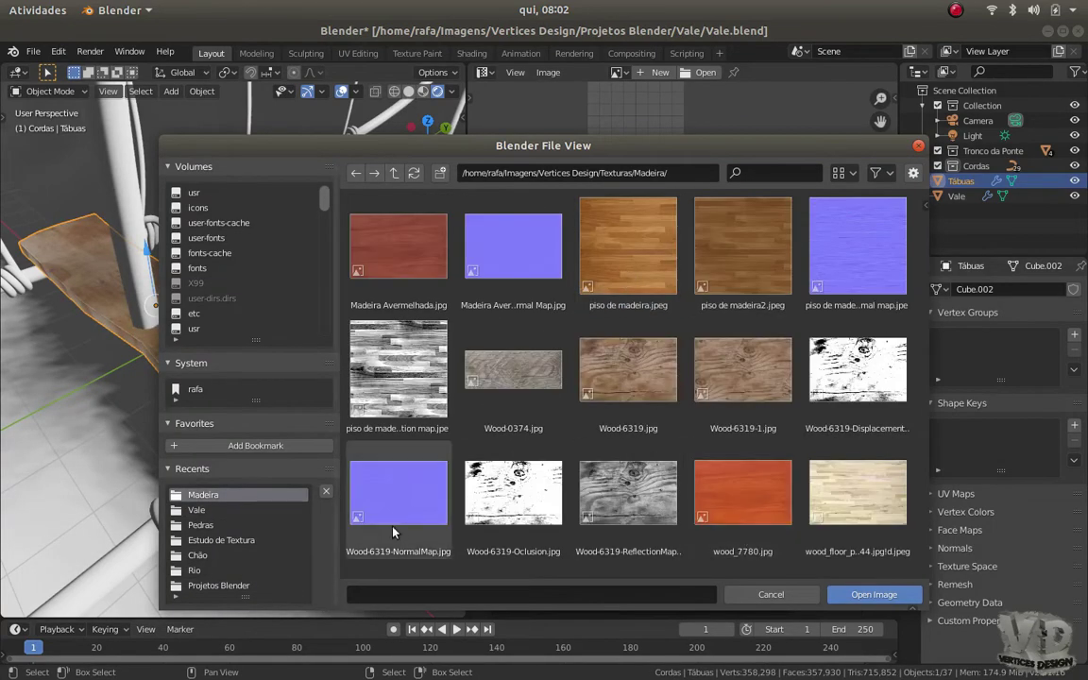
pyautogui.doubleClick(398, 505)
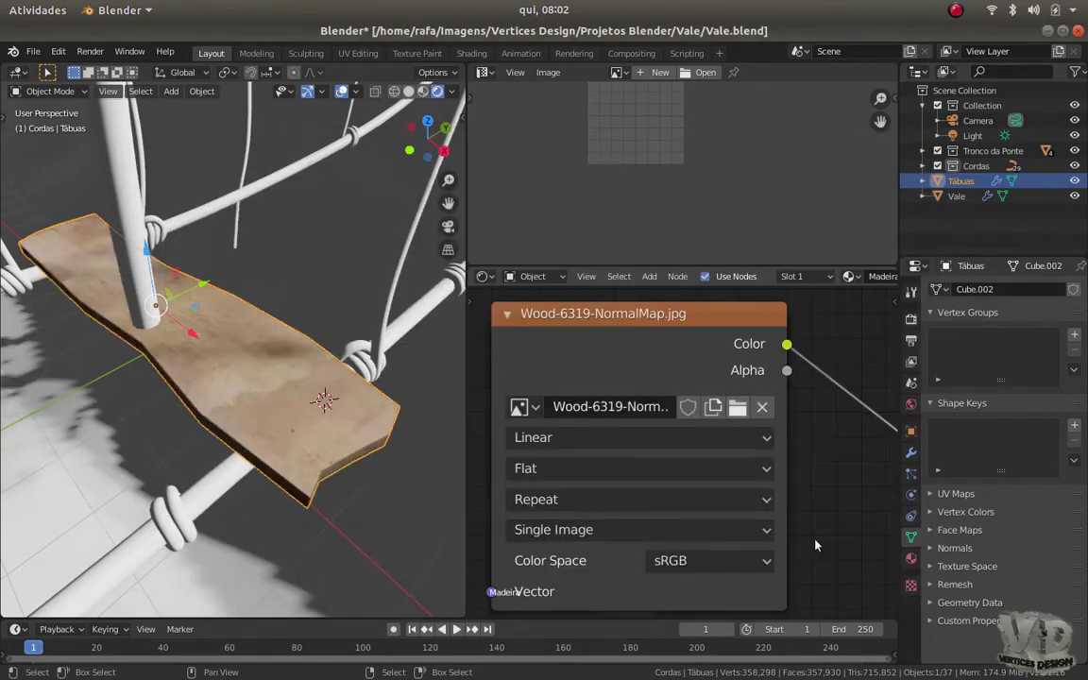
pyautogui.click(710, 561)
pyautogui.click(641, 407)
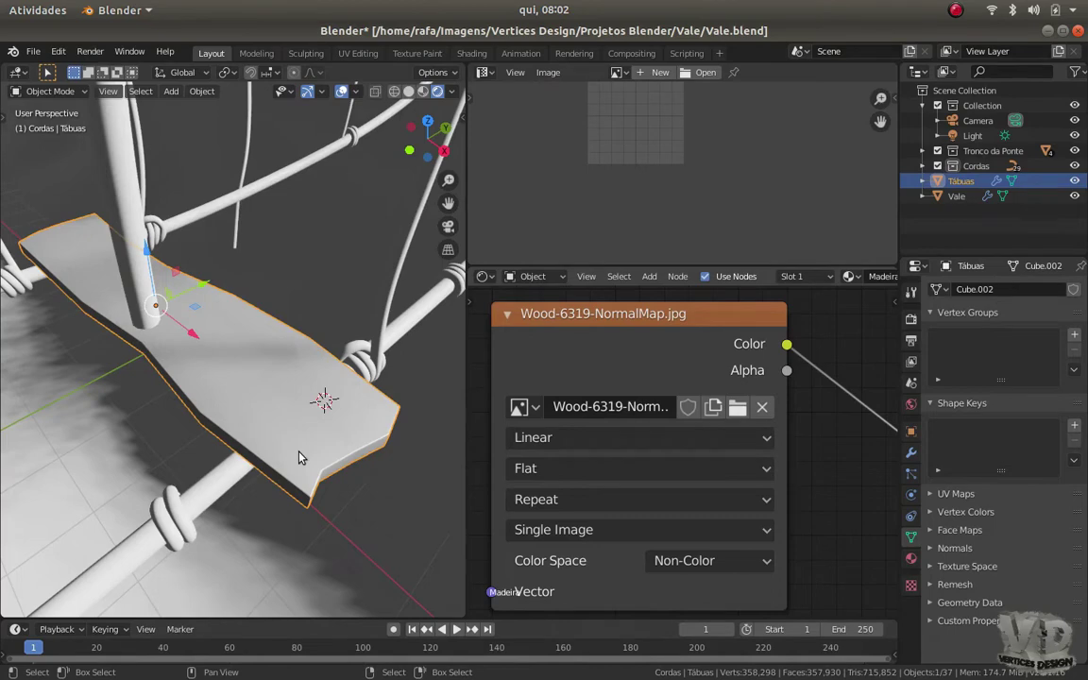
# Set the Normal Map strength to 0.5 and orbit to check the wood relief
pyautogui.scroll(2, 298, 457)
pyautogui.scroll(2, 300, 459)
pyautogui.scroll(3, 301, 463)
pyautogui.moveTo(301, 463)
pyautogui.mouseDown(button='middle')
pyautogui.moveTo(267, 414)
pyautogui.moveTo(746, 535)
pyautogui.mouseUp(button='middle')
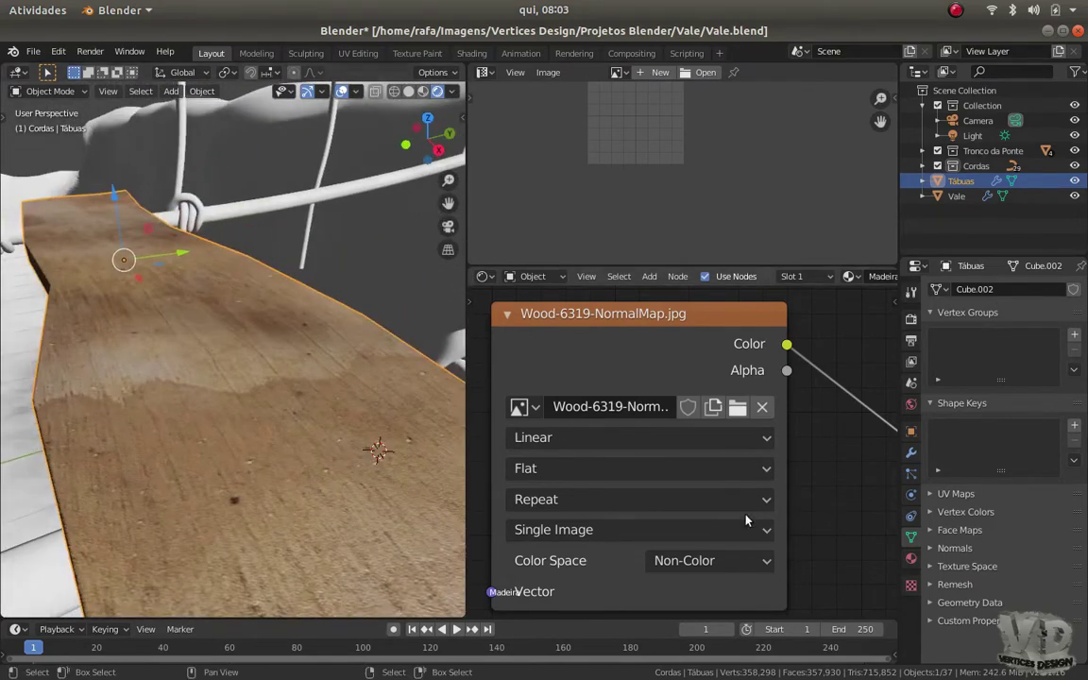
pyautogui.scroll(-2, 745, 519)
pyautogui.moveTo(784, 483); pyautogui.dragTo(530, 460, button='middle')
pyautogui.scroll(2, 531, 459)
pyautogui.click(663, 464)
pyautogui.press('BackSpace')
pyautogui.write('5')
pyautogui.press('Return')
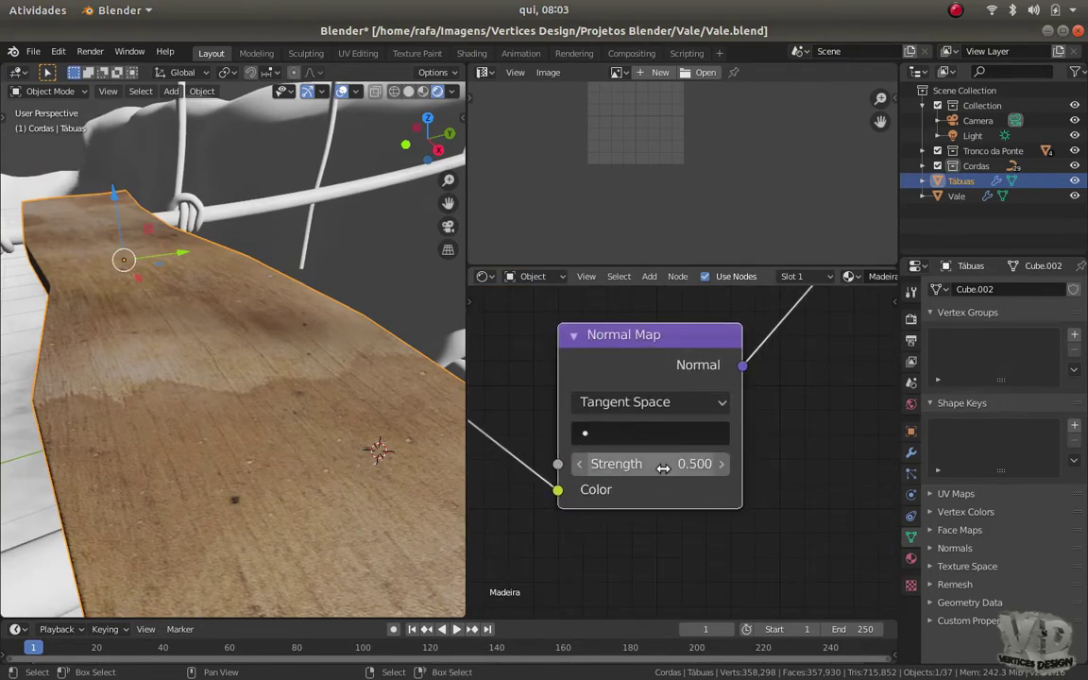
pyautogui.moveTo(193, 410)
pyautogui.mouseDown(button='middle')
pyautogui.moveTo(224, 377)
pyautogui.moveTo(201, 477)
pyautogui.moveTo(285, 535)
pyautogui.moveTo(388, 514)
pyautogui.moveTo(409, 486)
pyautogui.moveTo(405, 469)
pyautogui.moveTo(427, 454)
pyautogui.moveTo(354, 493)
pyautogui.moveTo(292, 468)
pyautogui.moveTo(252, 415)
pyautogui.moveTo(243, 451)
pyautogui.moveTo(255, 455)
pyautogui.mouseUp(button='middle')
pyautogui.scroll(-3, 650, 421)
pyautogui.moveTo(650, 421)
pyautogui.mouseDown(button='middle')
pyautogui.moveTo(622, 497)
pyautogui.moveTo(716, 419)
pyautogui.mouseUp(button='middle')
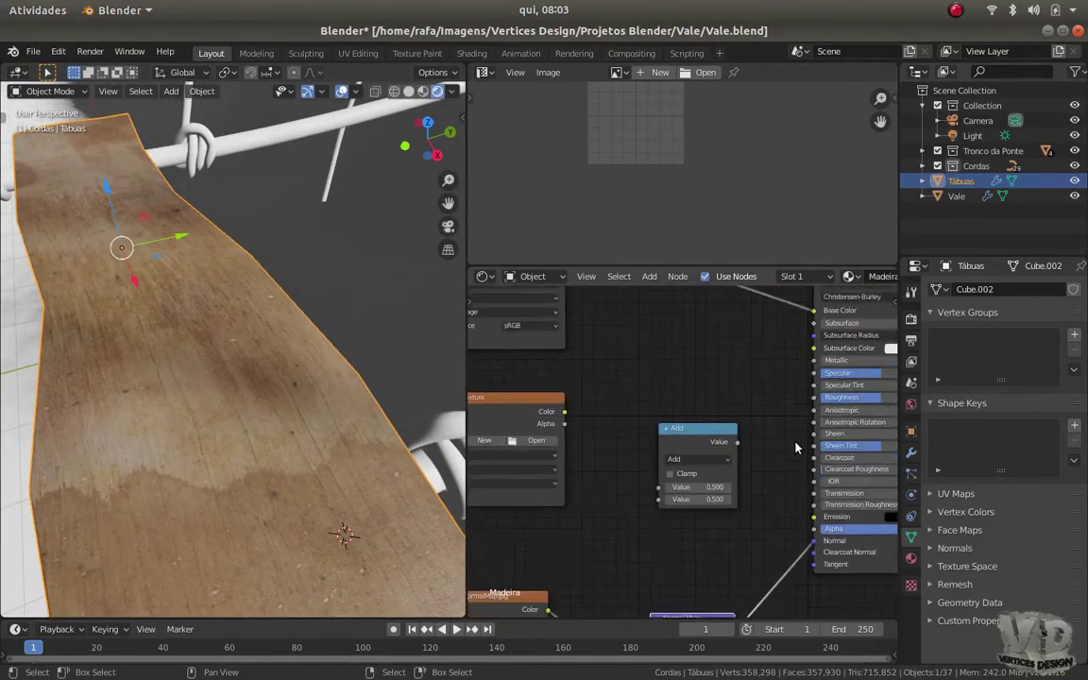
# Load the Wood-6319 ReflectionMap into the empty Image Texture and link it to the Math node
pyautogui.scroll(3, 637, 495)
pyautogui.moveTo(741, 408); pyautogui.dragTo(741, 400)
pyautogui.moveTo(642, 453); pyautogui.dragTo(873, 429, button='middle')
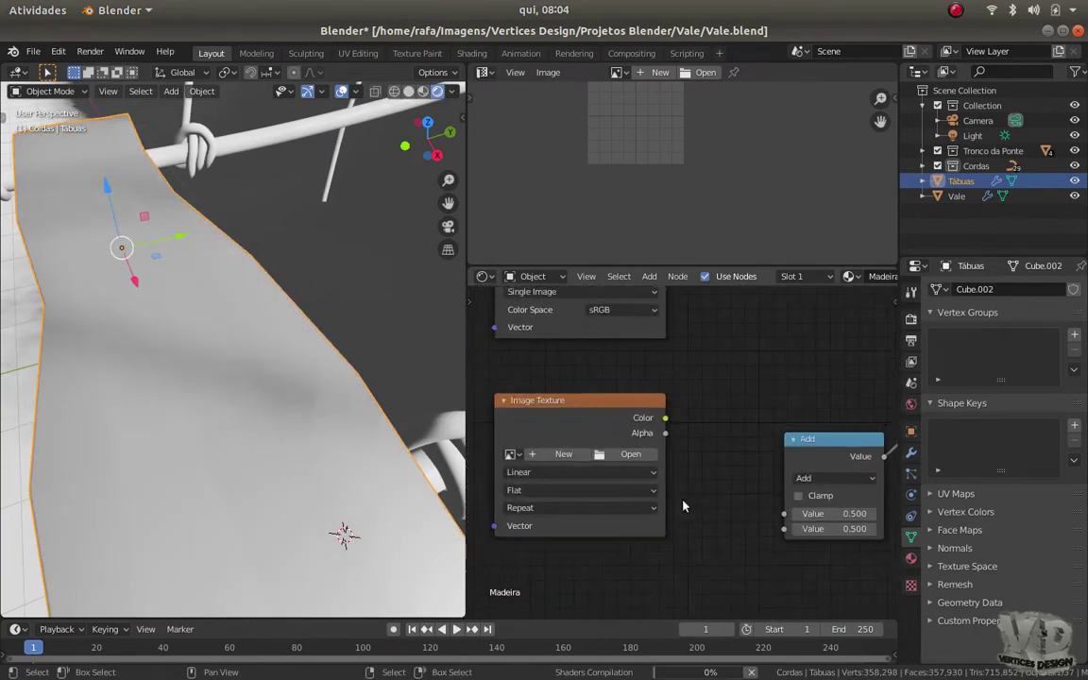
pyautogui.click(543, 462)
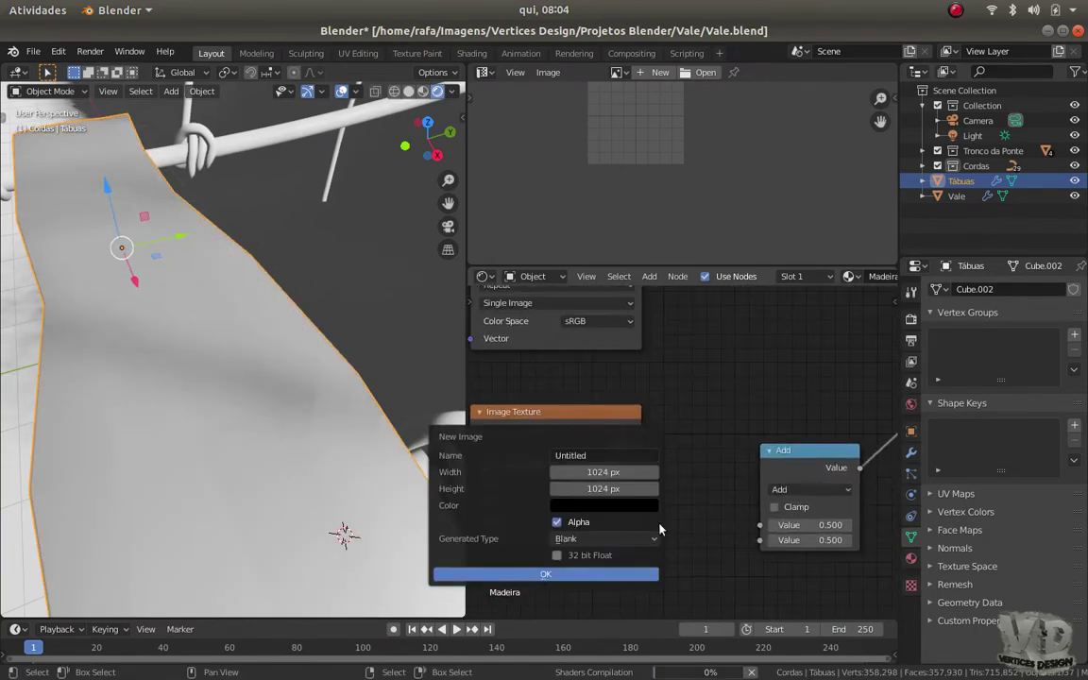
pyautogui.click(546, 573)
pyautogui.click(612, 466)
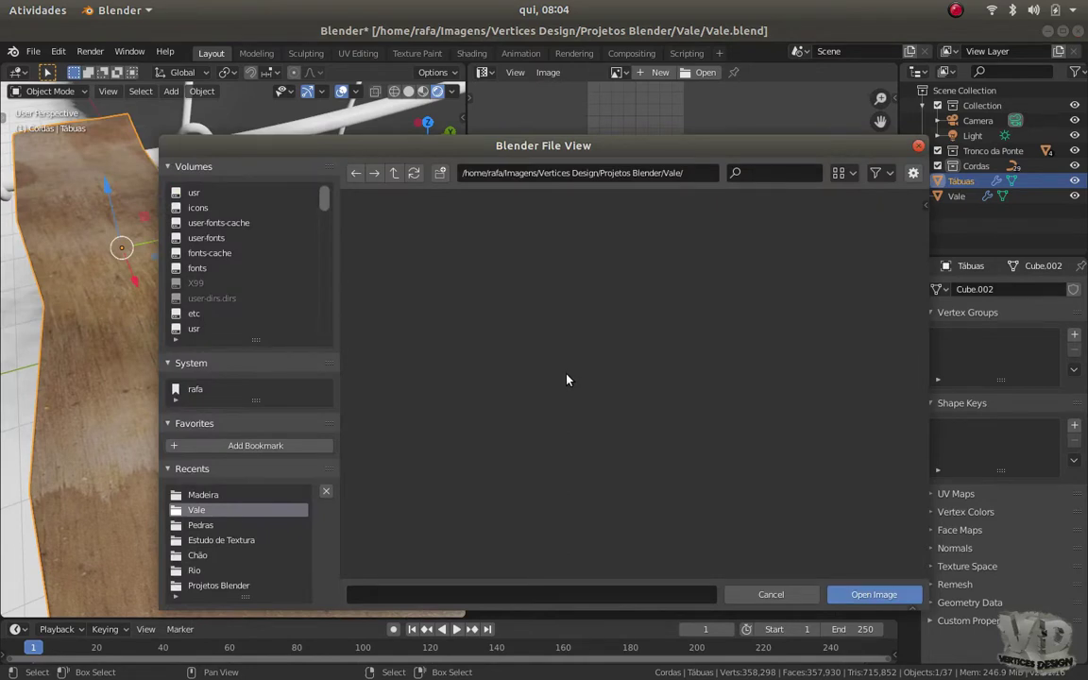
pyautogui.click(394, 172)
pyautogui.click(393, 173)
pyautogui.doubleClick(741, 247)
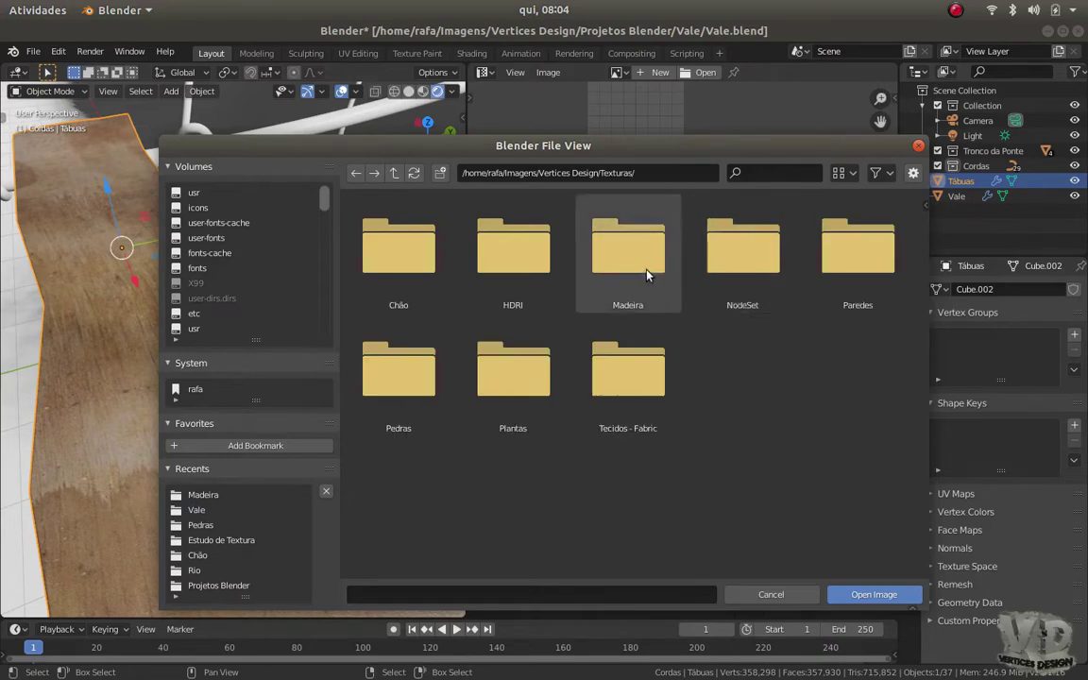
pyautogui.doubleClick(647, 274)
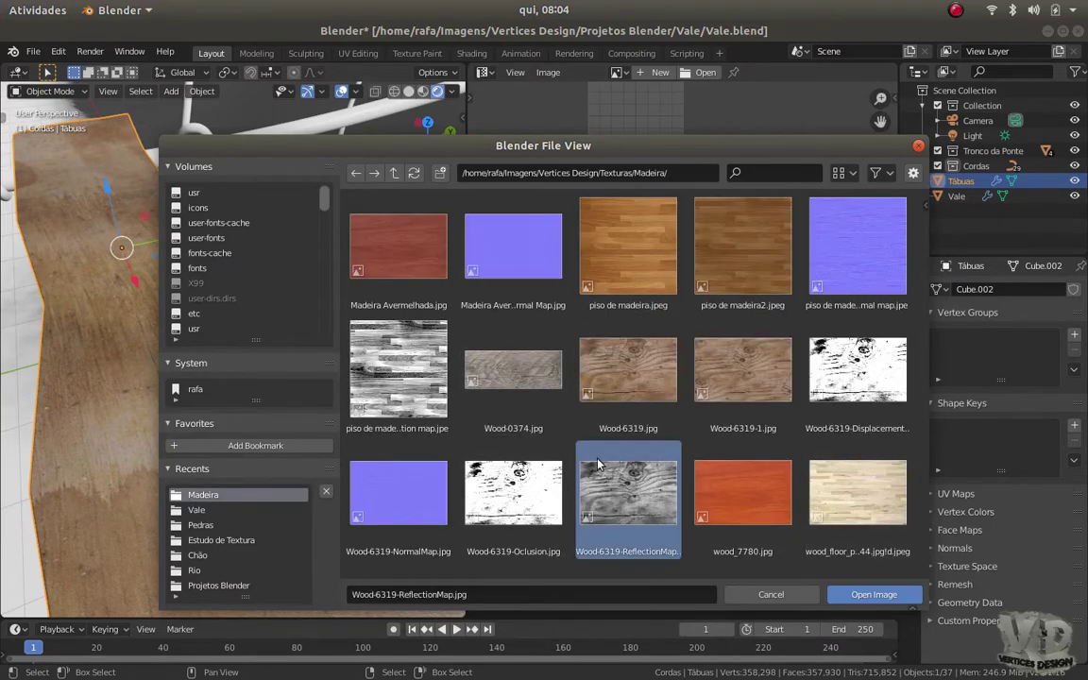
pyautogui.doubleClick(639, 497)
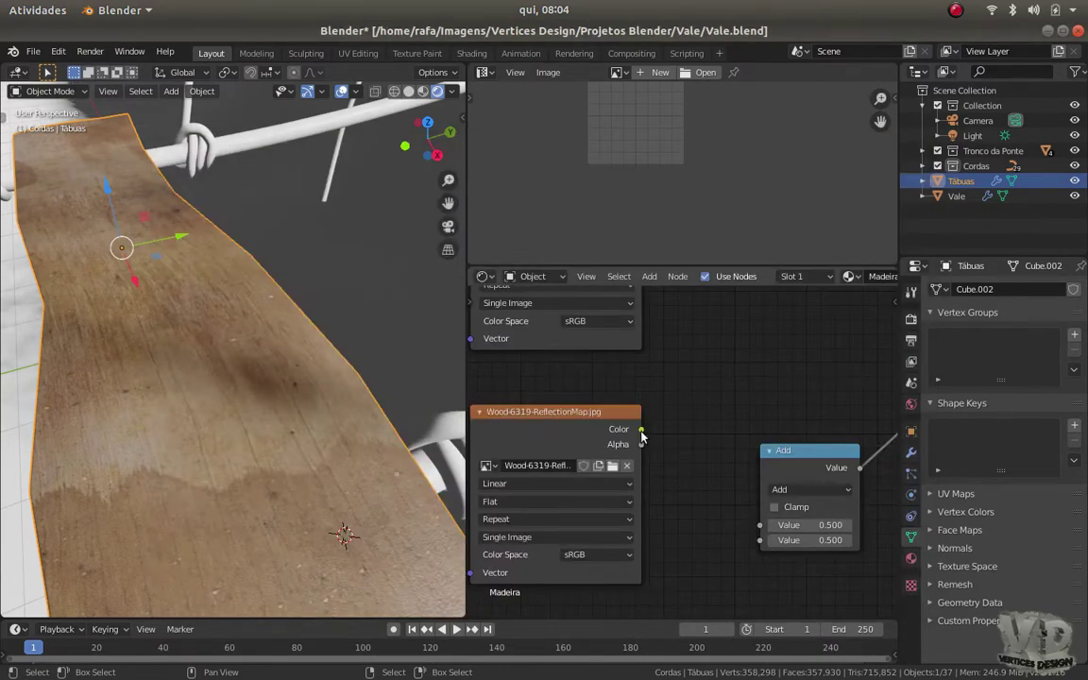
pyautogui.moveTo(756, 519); pyautogui.dragTo(759, 524)
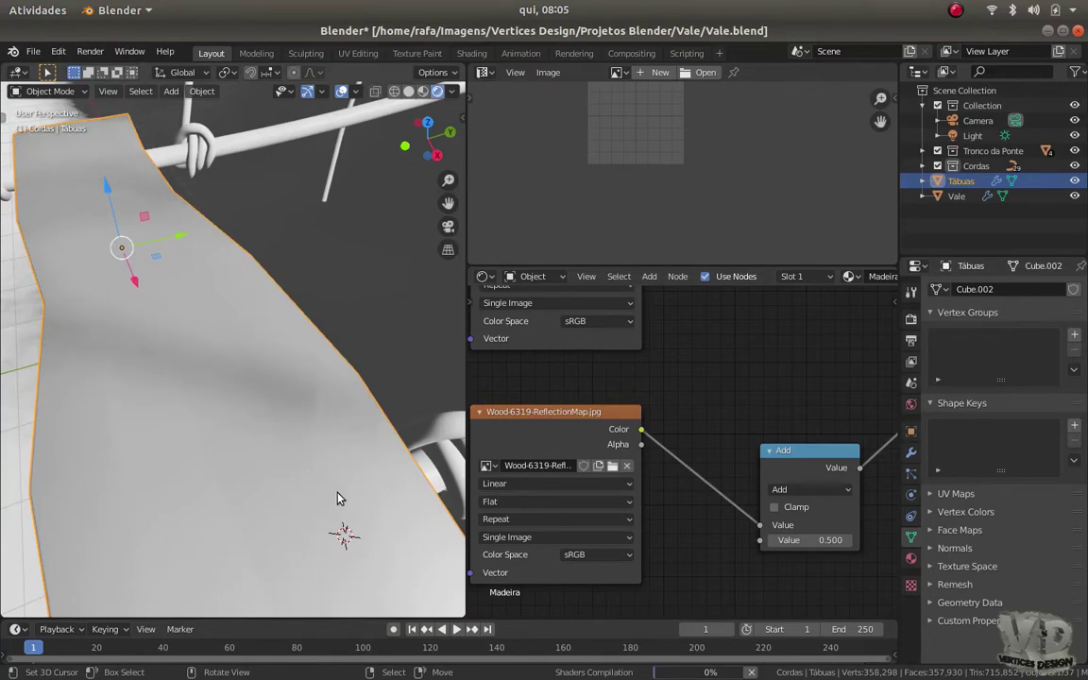
# Add a second Image Texture node below the reflection map node
pyautogui.moveTo(338, 498); pyautogui.dragTo(283, 425, button='middle')
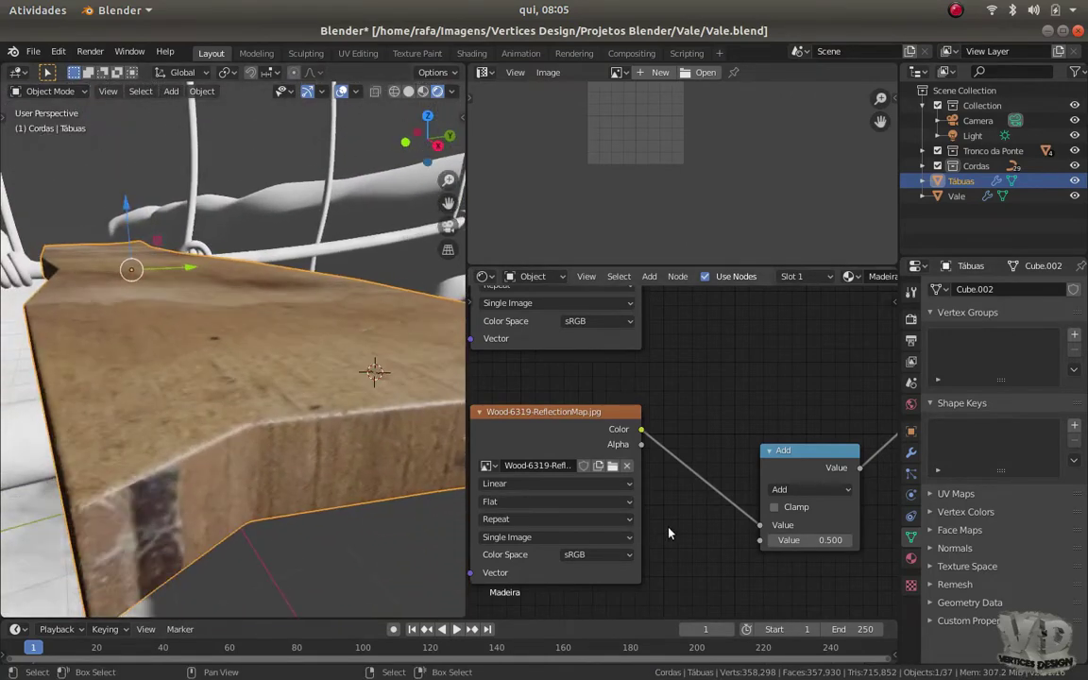
pyautogui.scroll(-2, 574, 406)
pyautogui.scroll(-1, 573, 406)
pyautogui.moveTo(569, 364)
pyautogui.mouseDown()
pyautogui.moveTo(535, 340)
pyautogui.moveTo(550, 443)
pyautogui.mouseUp()
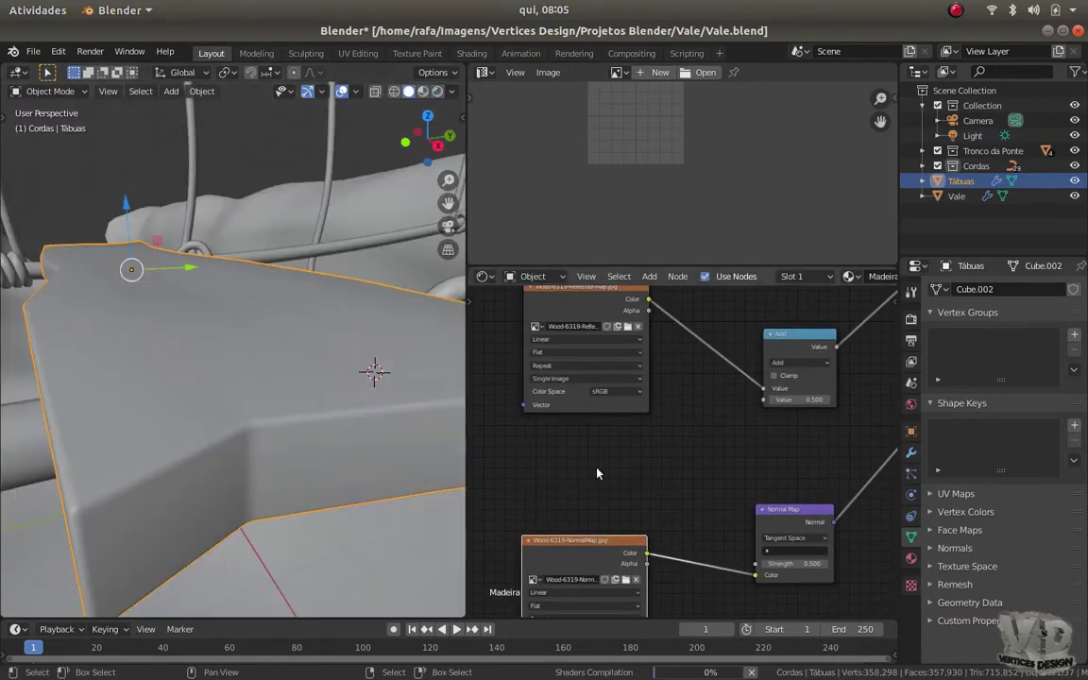
pyautogui.hotkey('shift', 'a')
pyautogui.click(675, 390)
pyautogui.click(604, 397)
pyautogui.scroll(-1, 714, 431)
pyautogui.moveTo(655, 370); pyautogui.dragTo(580, 483, button='middle')
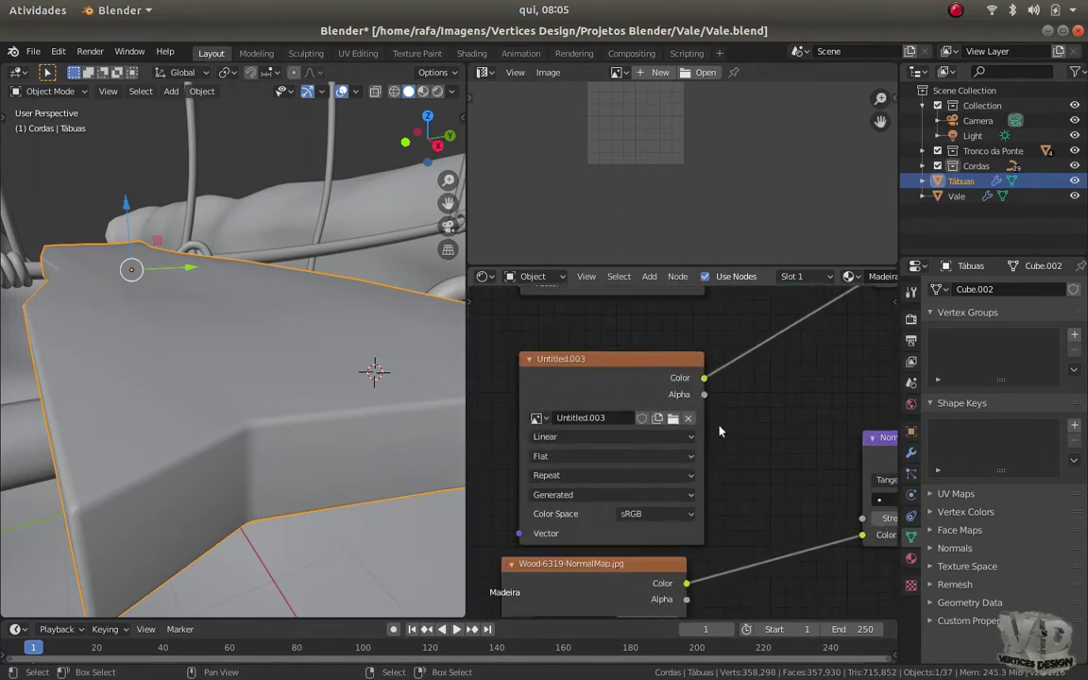
# Load the Wood-6319 occlusion map into the second Image Texture
pyautogui.click(666, 418)
pyautogui.click(396, 174)
pyautogui.doubleClick(761, 261)
pyautogui.doubleClick(813, 535)
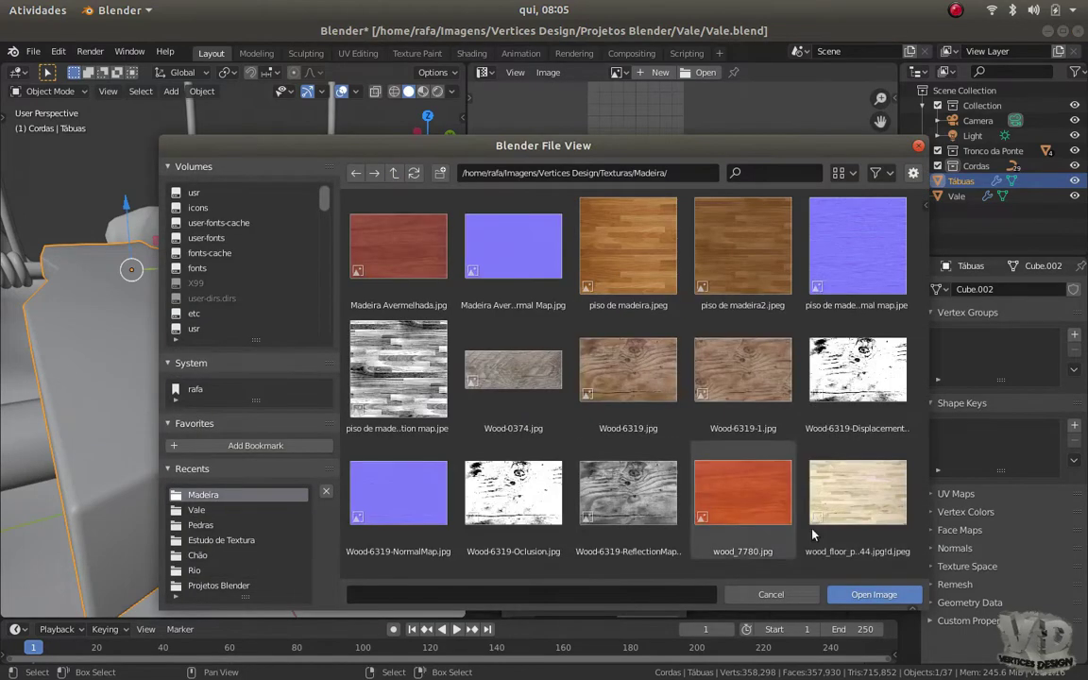
pyautogui.doubleClick(517, 490)
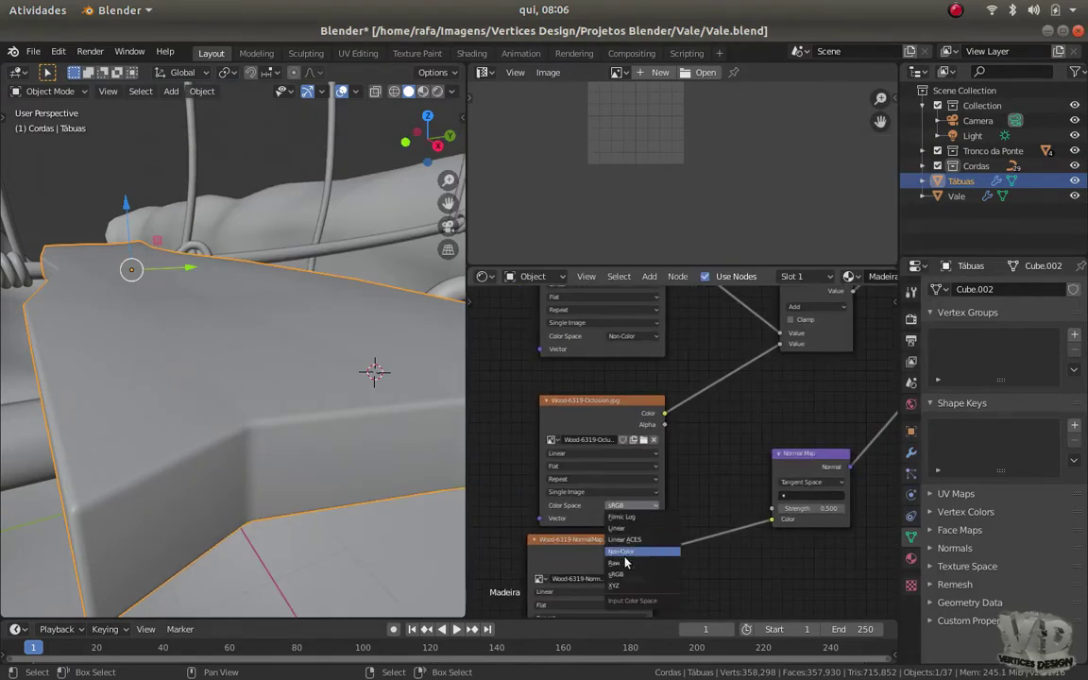
# Set the Math node operation to Multiply and preview the plank's shading
pyautogui.scroll(-2, 566, 427)
pyautogui.scroll(5, 565, 428)
pyautogui.scroll(-3, 649, 482)
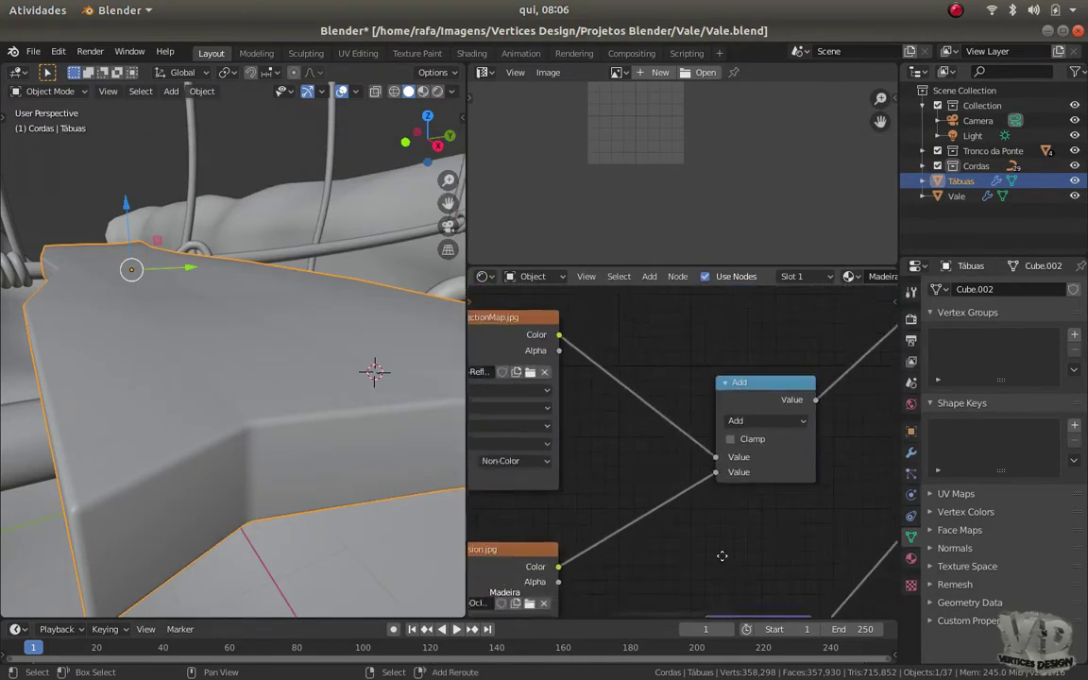
pyautogui.moveTo(415, 444)
pyautogui.mouseDown(button='middle')
pyautogui.moveTo(345, 445)
pyautogui.moveTo(372, 458)
pyautogui.mouseUp(button='middle')
pyautogui.press('z')
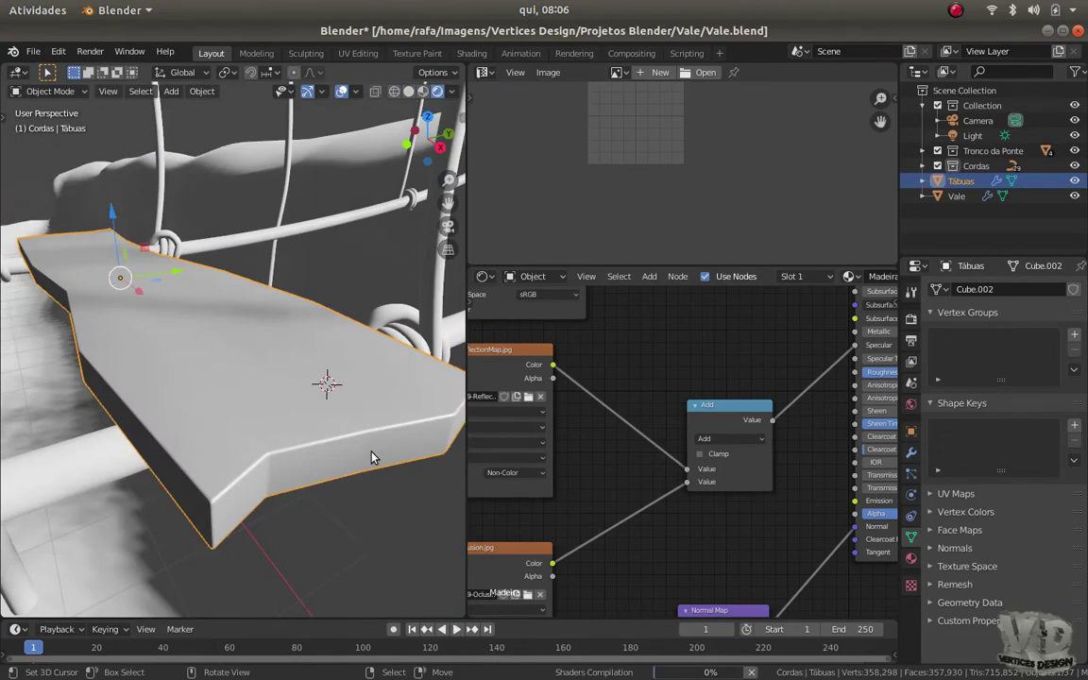
pyautogui.moveTo(372, 458)
pyautogui.mouseDown(button='middle')
pyautogui.moveTo(210, 392)
pyautogui.moveTo(235, 388)
pyautogui.moveTo(286, 469)
pyautogui.moveTo(369, 432)
pyautogui.moveTo(329, 450)
pyautogui.moveTo(351, 449)
pyautogui.moveTo(326, 444)
pyautogui.moveTo(324, 462)
pyautogui.moveTo(330, 415)
pyautogui.mouseUp(button='middle')
pyautogui.click(727, 439)
pyautogui.click(710, 478)
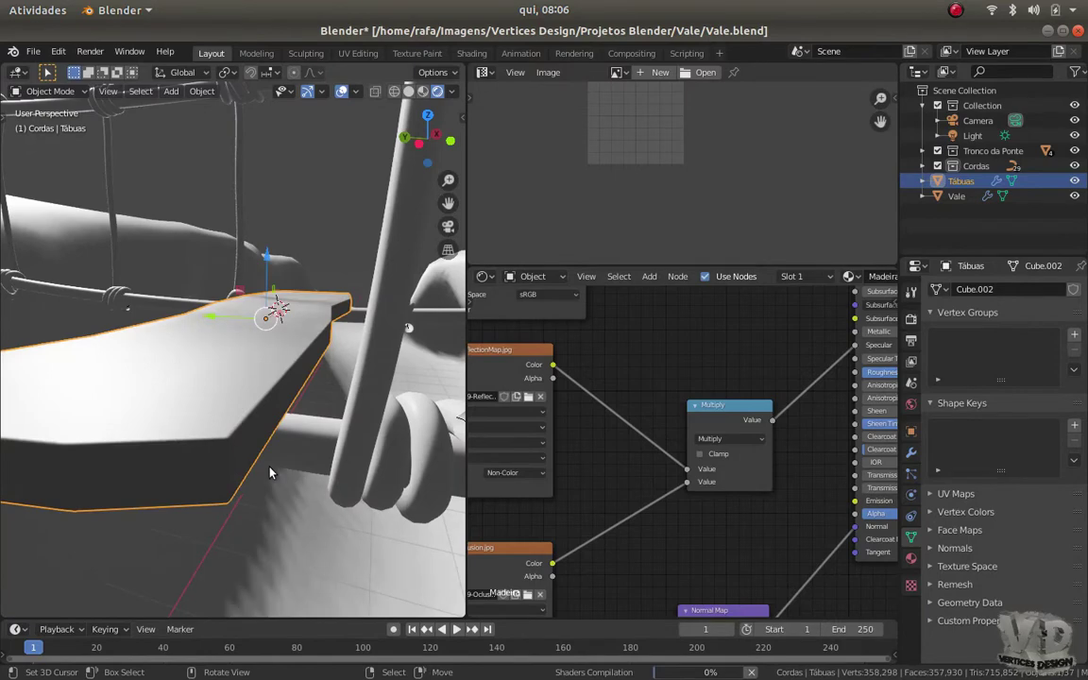
pyautogui.moveTo(270, 472)
pyautogui.mouseDown(button='middle')
pyautogui.moveTo(262, 514)
pyautogui.moveTo(220, 434)
pyautogui.moveTo(227, 422)
pyautogui.moveTo(203, 406)
pyautogui.moveTo(264, 439)
pyautogui.moveTo(262, 458)
pyautogui.moveTo(314, 437)
pyautogui.moveTo(290, 444)
pyautogui.moveTo(267, 475)
pyautogui.moveTo(286, 502)
pyautogui.moveTo(267, 437)
pyautogui.mouseUp(button='middle')
# Link the Mapping node's Vector output to the bottom Image Texture's Vector input
pyautogui.moveTo(553, 417); pyautogui.dragTo(552, 388)
pyautogui.scroll(-2, 552, 387)
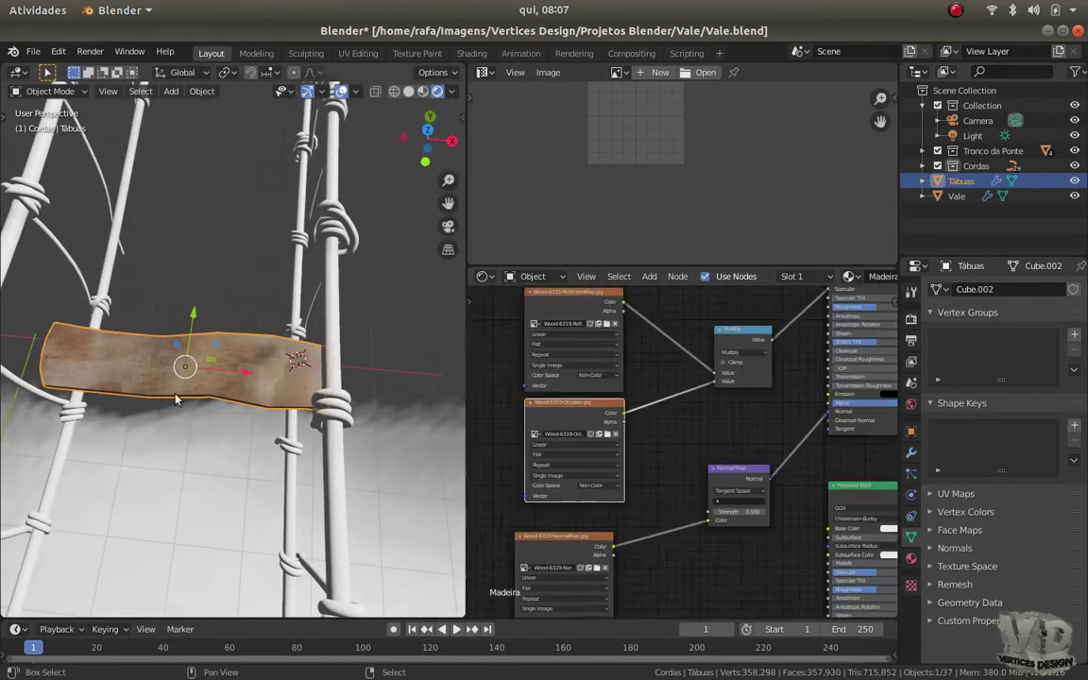
pyautogui.press('z')
pyautogui.scroll(-2, 606, 358)
pyautogui.moveTo(666, 353); pyautogui.dragTo(594, 426, button='middle')
pyautogui.scroll(3, 631, 351)
pyautogui.scroll(-1, 627, 351)
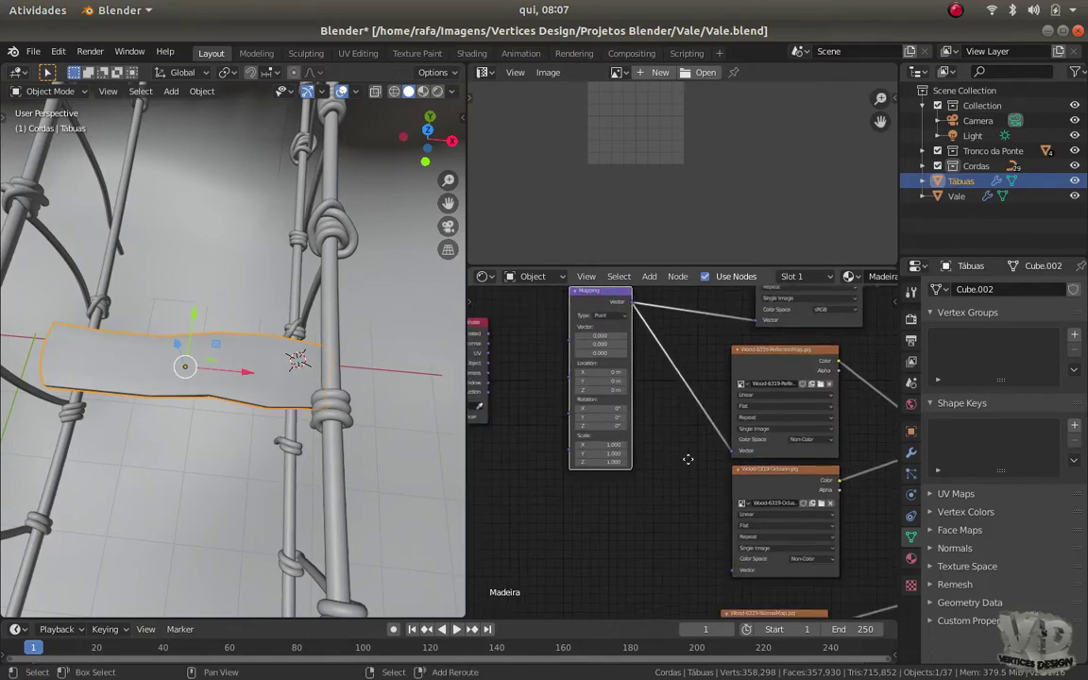
pyautogui.scroll(-1, 638, 468)
pyautogui.moveTo(640, 444); pyautogui.dragTo(680, 424, button='middle')
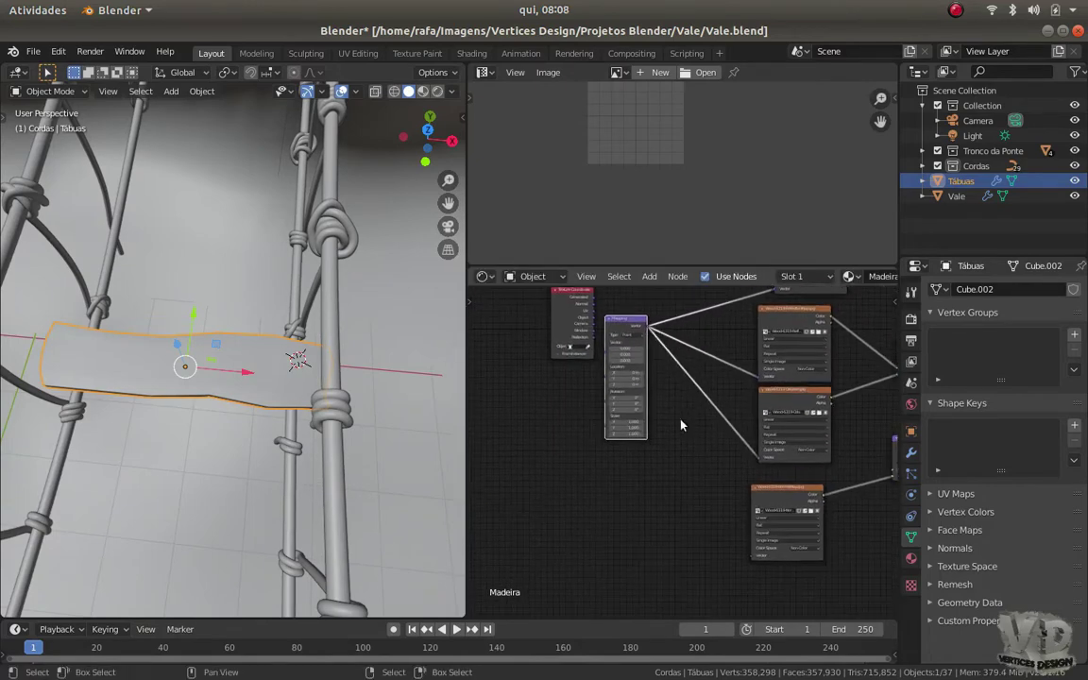
pyautogui.moveTo(755, 566); pyautogui.dragTo(755, 564)
# Place a Texture Coordinate node and link its UV output into Mapping
pyautogui.scroll(-2, 748, 538)
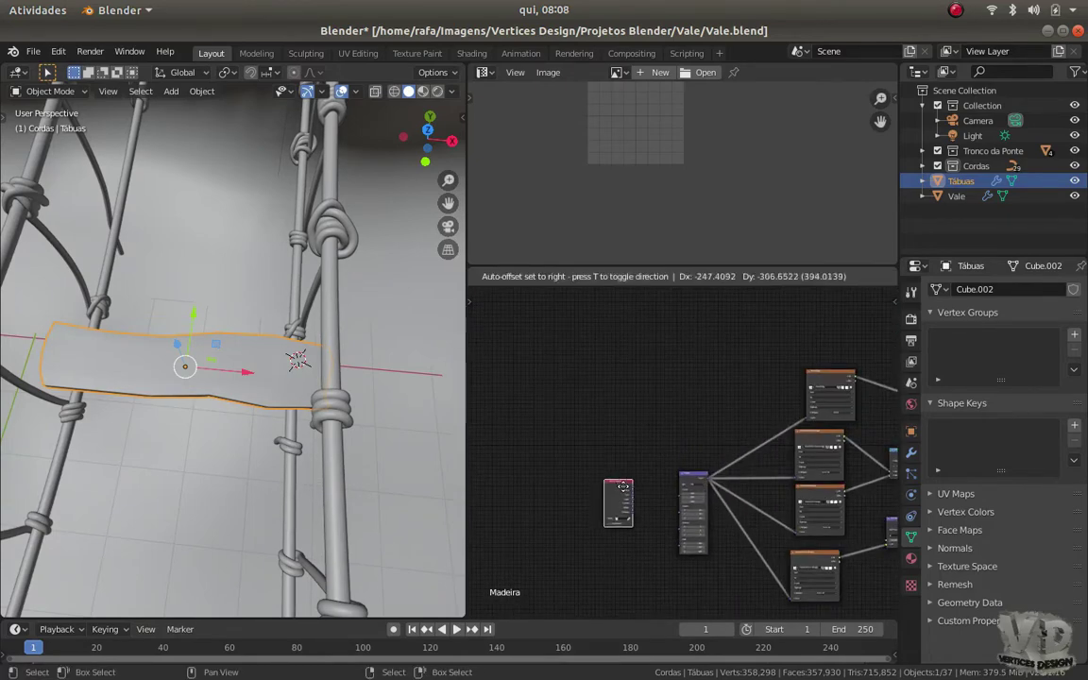
pyautogui.click(622, 486)
pyautogui.scroll(4, 544, 347)
pyautogui.scroll(1, 530, 411)
pyautogui.scroll(1, 609, 441)
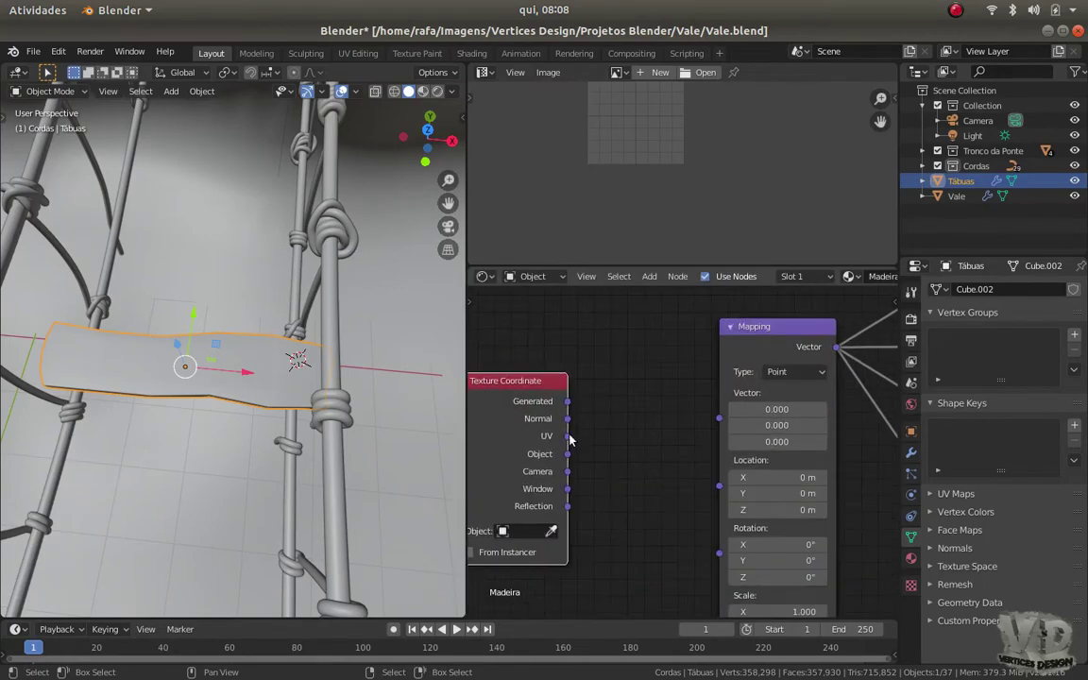
pyautogui.moveTo(704, 415); pyautogui.dragTo(713, 417)
pyautogui.scroll(-3, 614, 377)
pyautogui.scroll(-1, 685, 351)
pyautogui.scroll(3, 552, 421)
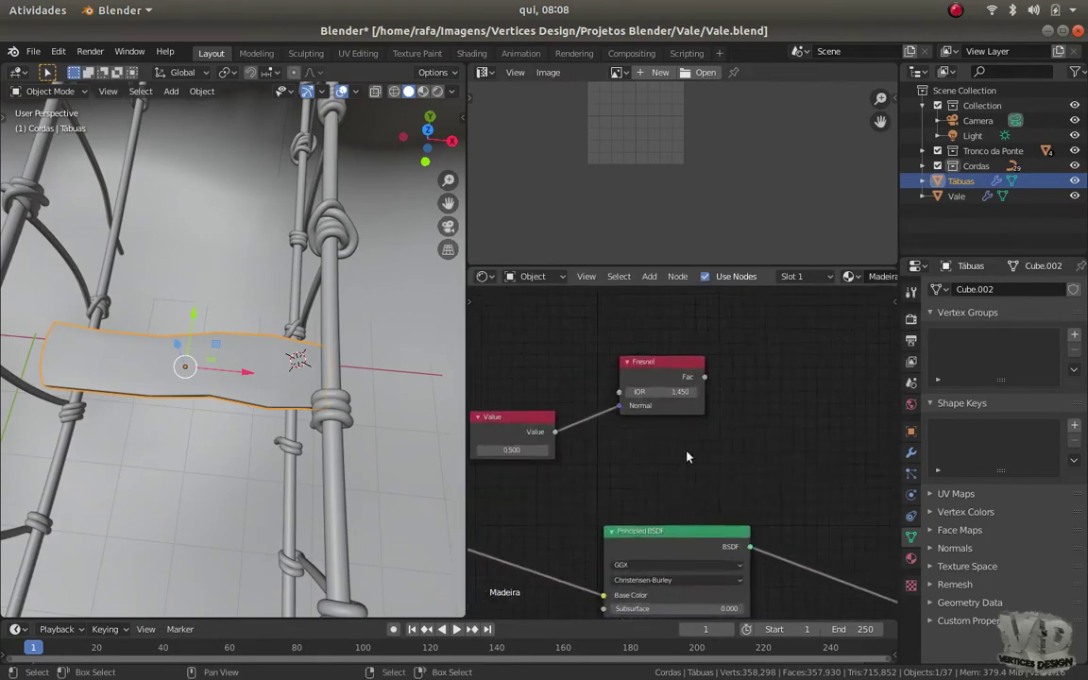
pyautogui.moveTo(756, 547); pyautogui.dragTo(337, 413)
pyautogui.moveTo(337, 414)
pyautogui.mouseDown(button='middle')
pyautogui.moveTo(148, 332)
pyautogui.moveTo(290, 416)
pyautogui.mouseUp(button='middle')
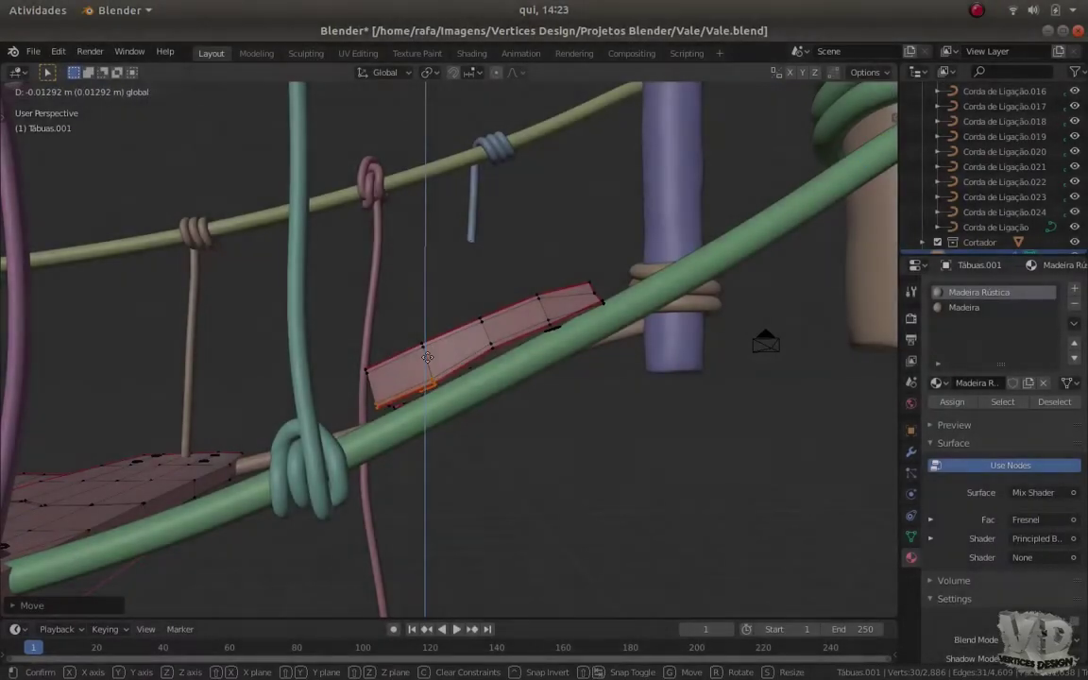
# In wireframe view, nudge two plank vertices into place, then return to solid shading
pyautogui.hotkey('shift', 'z')
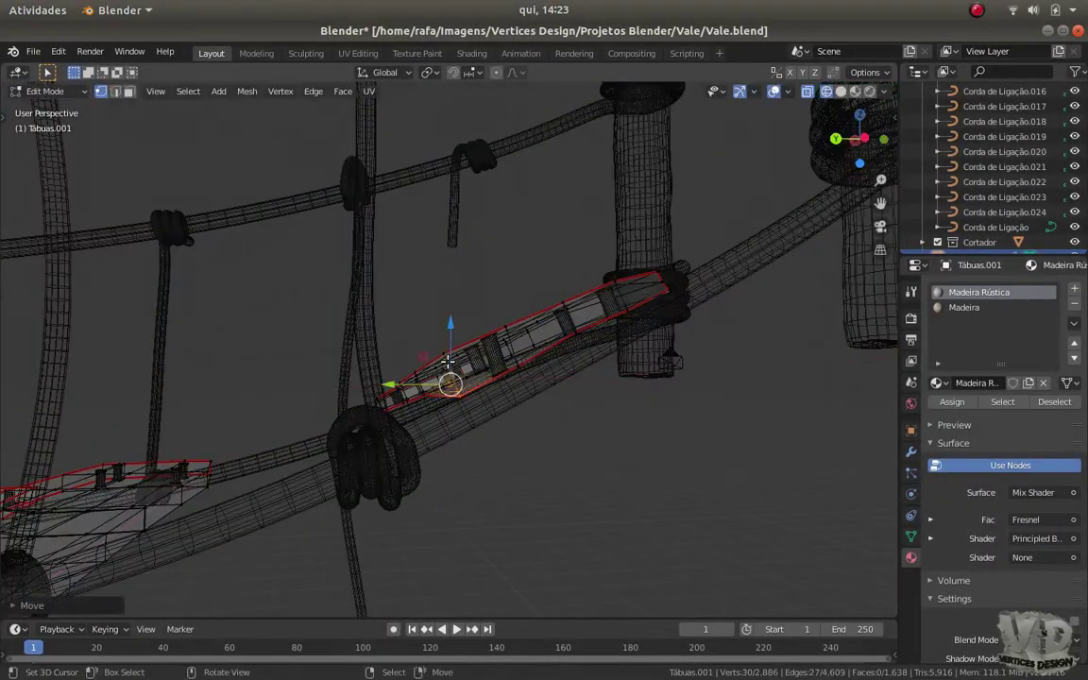
pyautogui.moveTo(463, 408); pyautogui.dragTo(465, 408)
pyautogui.moveTo(465, 408)
pyautogui.mouseDown(button='middle')
pyautogui.moveTo(487, 362)
pyautogui.moveTo(506, 379)
pyautogui.moveTo(534, 456)
pyautogui.moveTo(482, 441)
pyautogui.moveTo(365, 516)
pyautogui.moveTo(487, 434)
pyautogui.moveTo(484, 450)
pyautogui.moveTo(487, 416)
pyautogui.moveTo(529, 440)
pyautogui.moveTo(510, 435)
pyautogui.mouseUp(button='middle')
pyautogui.click(492, 362)
pyautogui.press('Tab')
pyautogui.hotkey('shift', 'z')
# Select the plank's edges and move them so the plank rests on the ropes
pyautogui.press('Tab')
pyautogui.moveTo(459, 398)
pyautogui.mouseDown(button='middle')
pyautogui.moveTo(496, 253)
pyautogui.moveTo(552, 299)
pyautogui.moveTo(553, 281)
pyautogui.moveTo(623, 329)
pyautogui.moveTo(594, 332)
pyautogui.mouseUp(button='middle')
pyautogui.keyDown('alt'); pyautogui.click(496, 250); pyautogui.keyUp('alt')
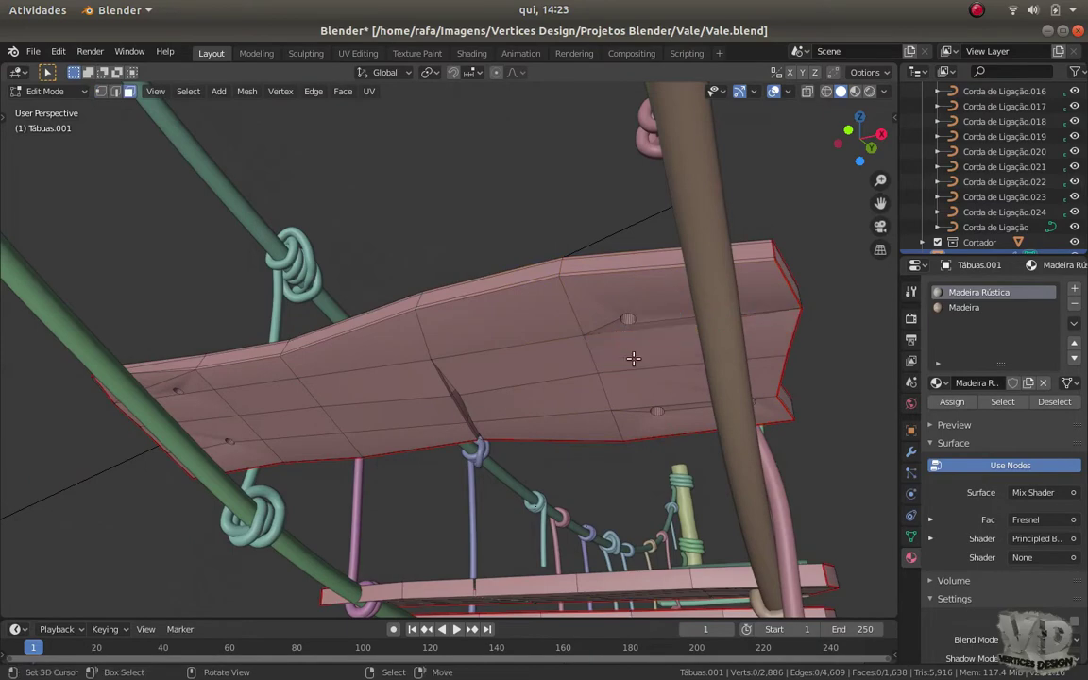
pyautogui.moveTo(690, 377); pyautogui.dragTo(669, 353, button='middle')
pyautogui.moveTo(856, 307)
pyautogui.mouseDown(button='middle')
pyautogui.moveTo(656, 369)
pyautogui.moveTo(498, 475)
pyautogui.mouseUp(button='middle')
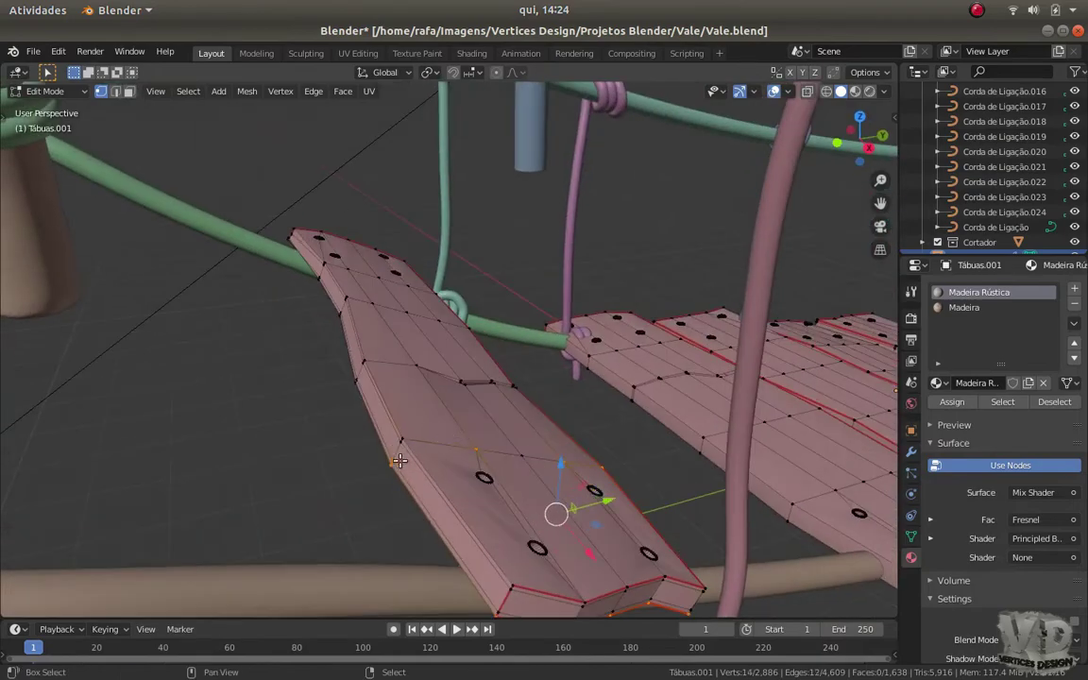
pyautogui.moveTo(607, 481)
pyautogui.mouseDown(button='middle')
pyautogui.moveTo(468, 466)
pyautogui.moveTo(439, 439)
pyautogui.moveTo(304, 429)
pyautogui.moveTo(298, 449)
pyautogui.moveTo(489, 463)
pyautogui.mouseUp(button='middle')
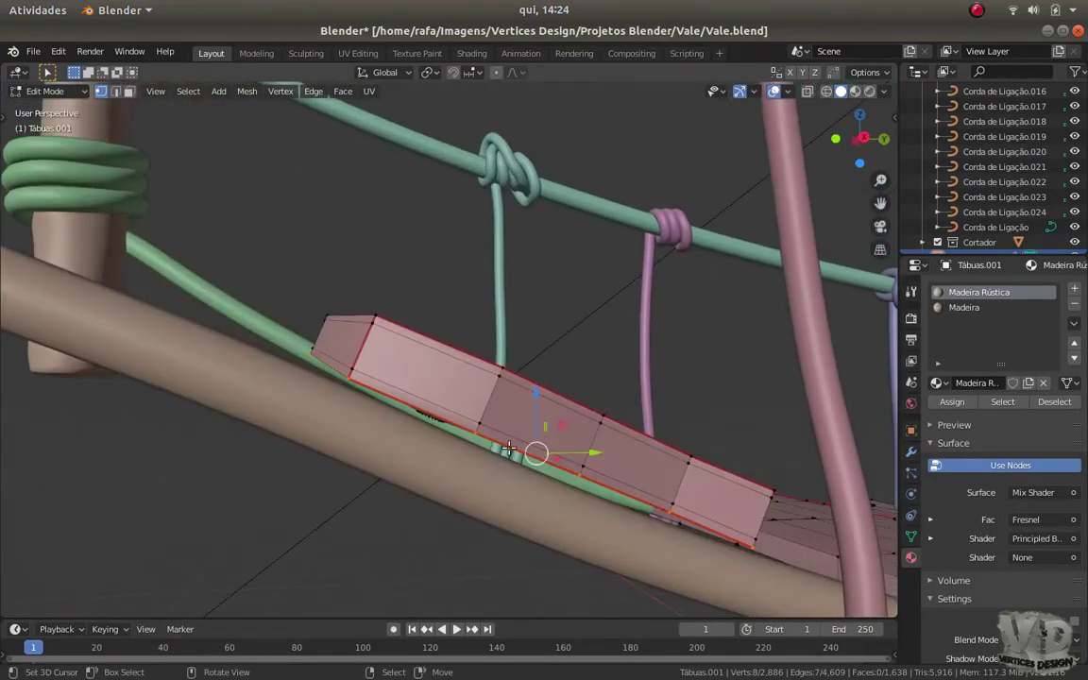
pyautogui.click(531, 419)
pyautogui.moveTo(531, 419)
pyautogui.mouseDown(button='middle')
pyautogui.moveTo(576, 485)
pyautogui.moveTo(452, 451)
pyautogui.moveTo(528, 430)
pyautogui.moveTo(463, 413)
pyautogui.moveTo(542, 474)
pyautogui.mouseUp(button='middle')
pyautogui.press('Tab')
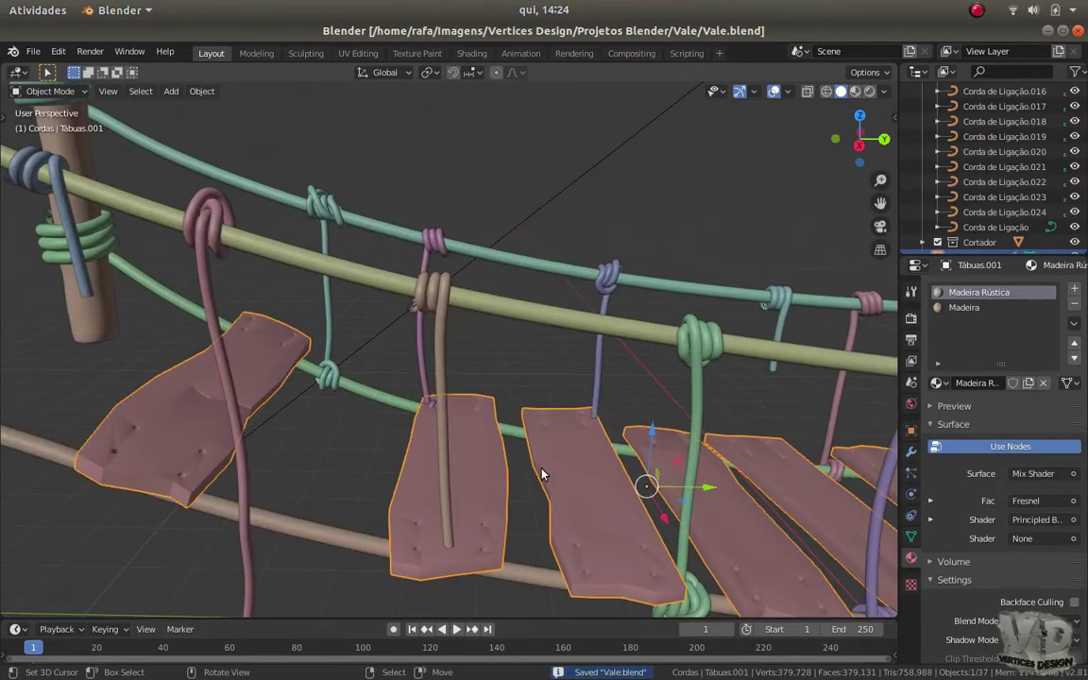
pyautogui.moveTo(467, 545); pyautogui.dragTo(435, 450, button='middle')
pyautogui.press('Tab')
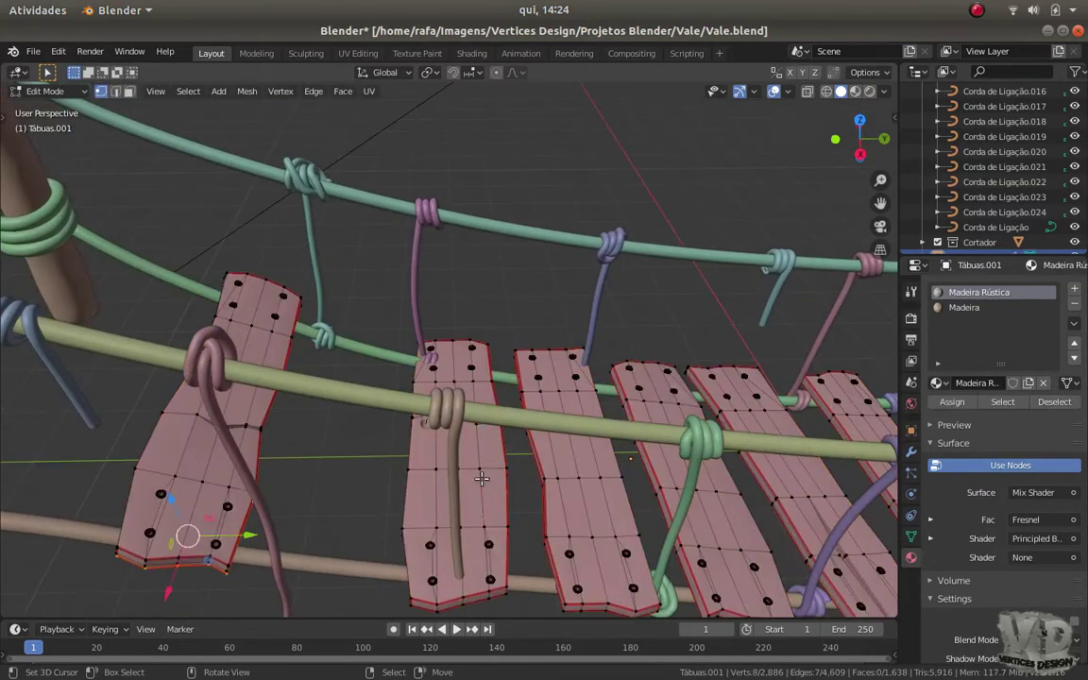
# From top view, scale a plank down along Y and shift it along Y
pyautogui.press('KP_7')
pyautogui.scroll(1, 511, 513)
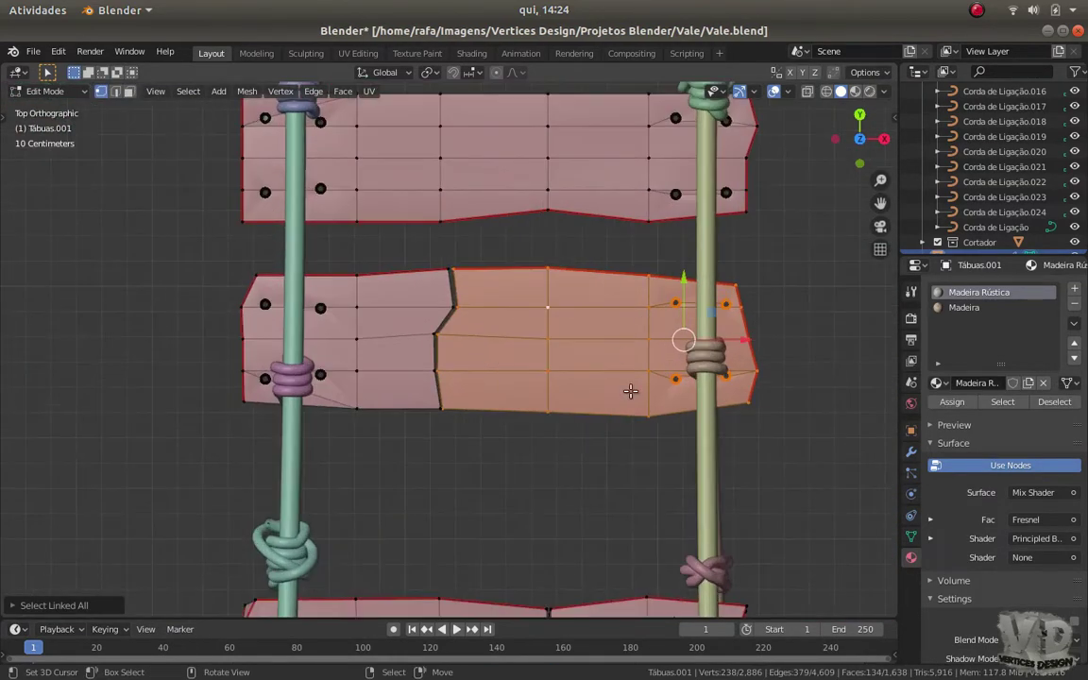
pyautogui.scroll(1, 511, 513)
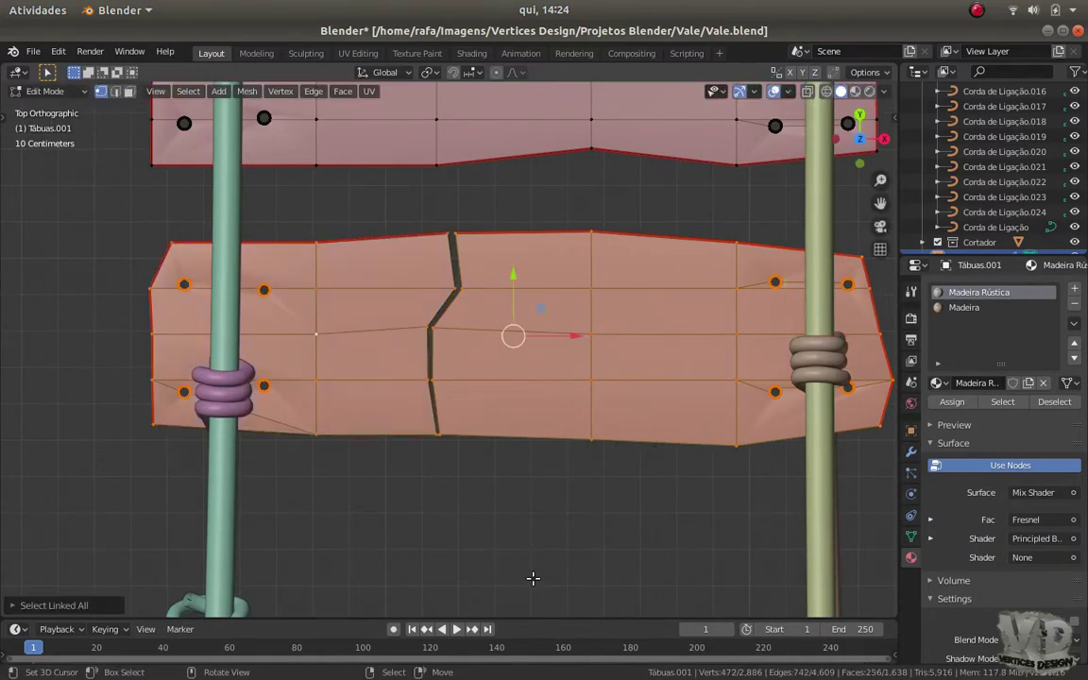
pyautogui.click(527, 543)
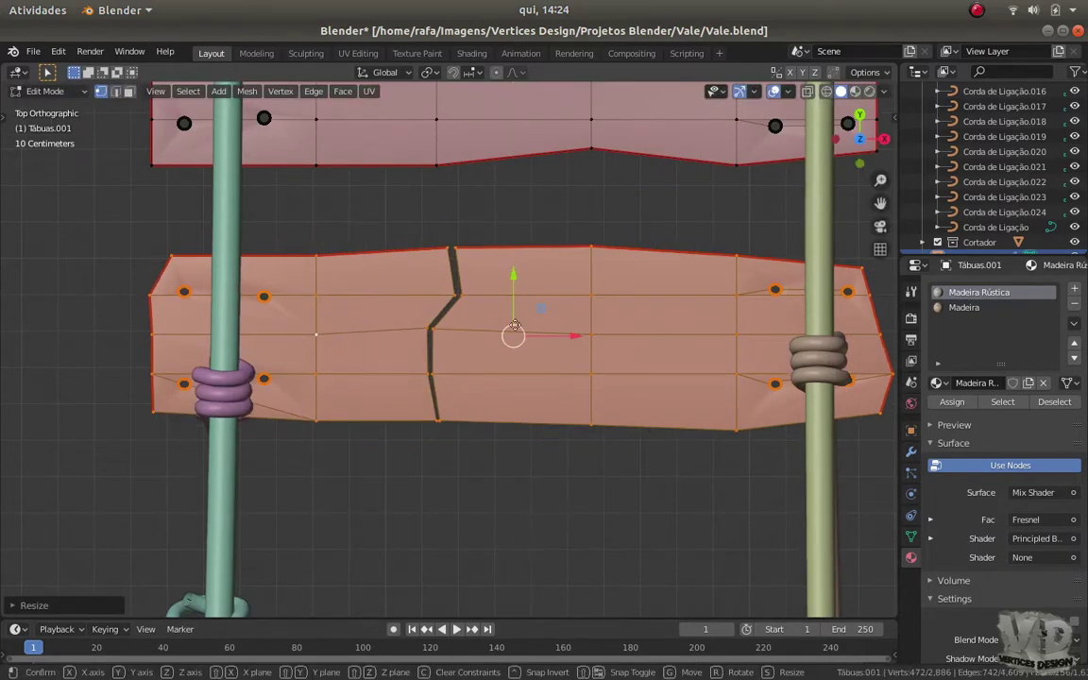
pyautogui.press('y')
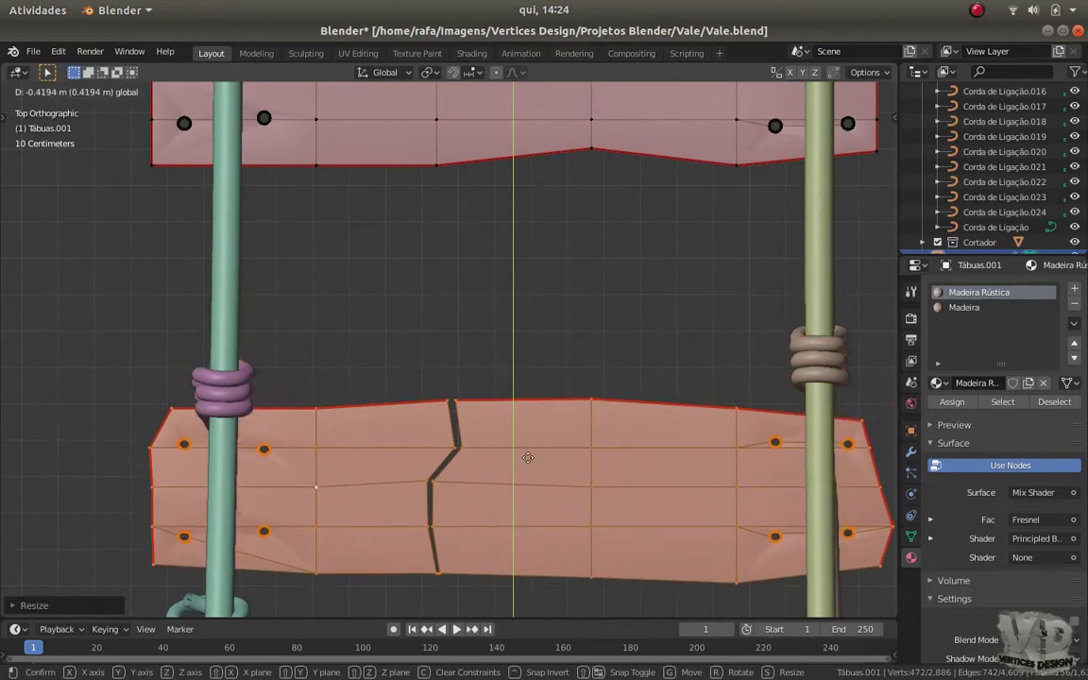
pyautogui.click(528, 467)
pyautogui.moveTo(528, 467)
pyautogui.mouseDown(button='middle')
pyautogui.moveTo(469, 425)
pyautogui.moveTo(507, 354)
pyautogui.moveTo(424, 501)
pyautogui.moveTo(431, 409)
pyautogui.mouseUp(button='middle')
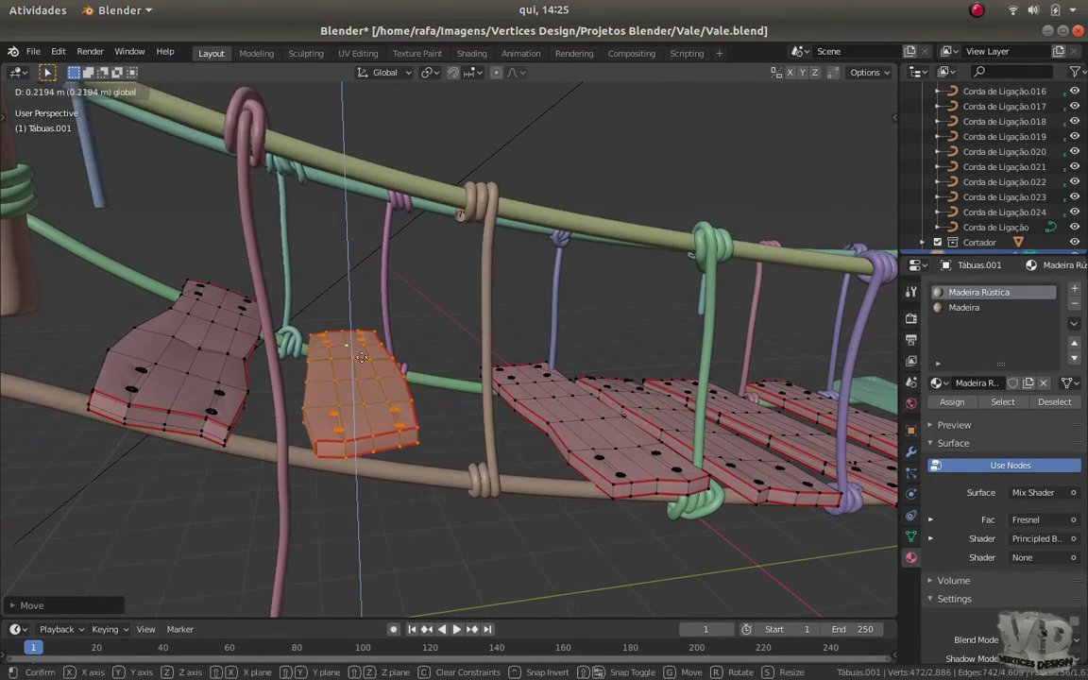
pyautogui.click(354, 337)
pyautogui.press('KP_3')
pyautogui.scroll(5, 289, 467)
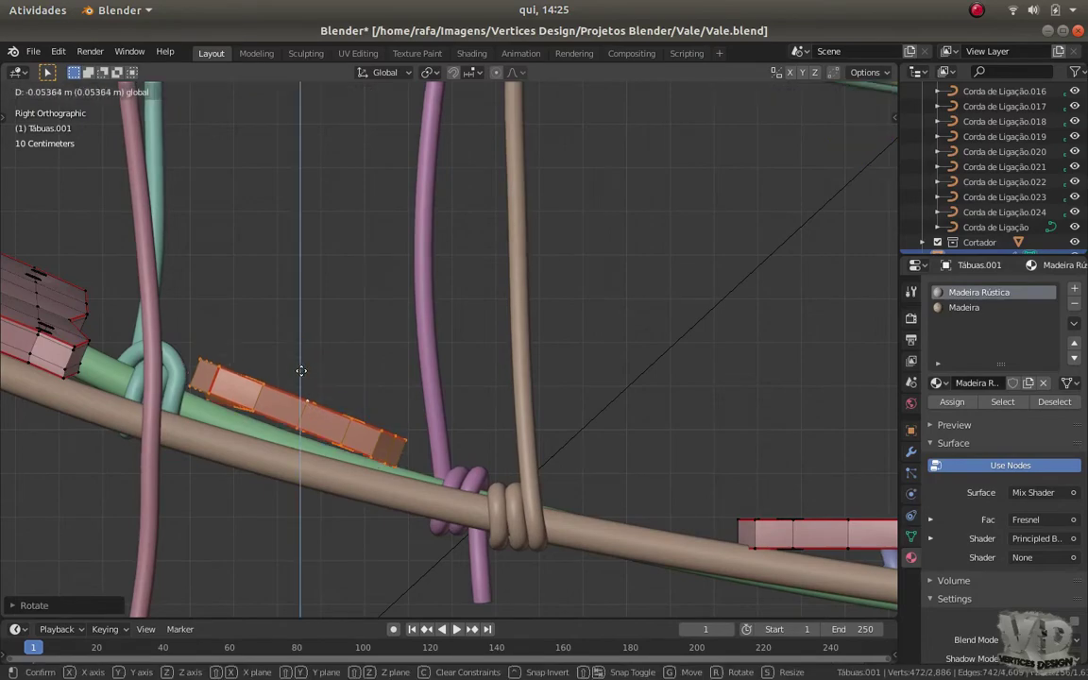
pyautogui.moveTo(351, 445)
pyautogui.mouseDown(button='middle')
pyautogui.moveTo(305, 468)
pyautogui.moveTo(441, 445)
pyautogui.moveTo(178, 372)
pyautogui.moveTo(319, 454)
pyautogui.mouseUp(button='middle')
# Select a plank vertex and rotate the plank out of line from the front view
pyautogui.click(305, 468)
pyautogui.click(177, 372)
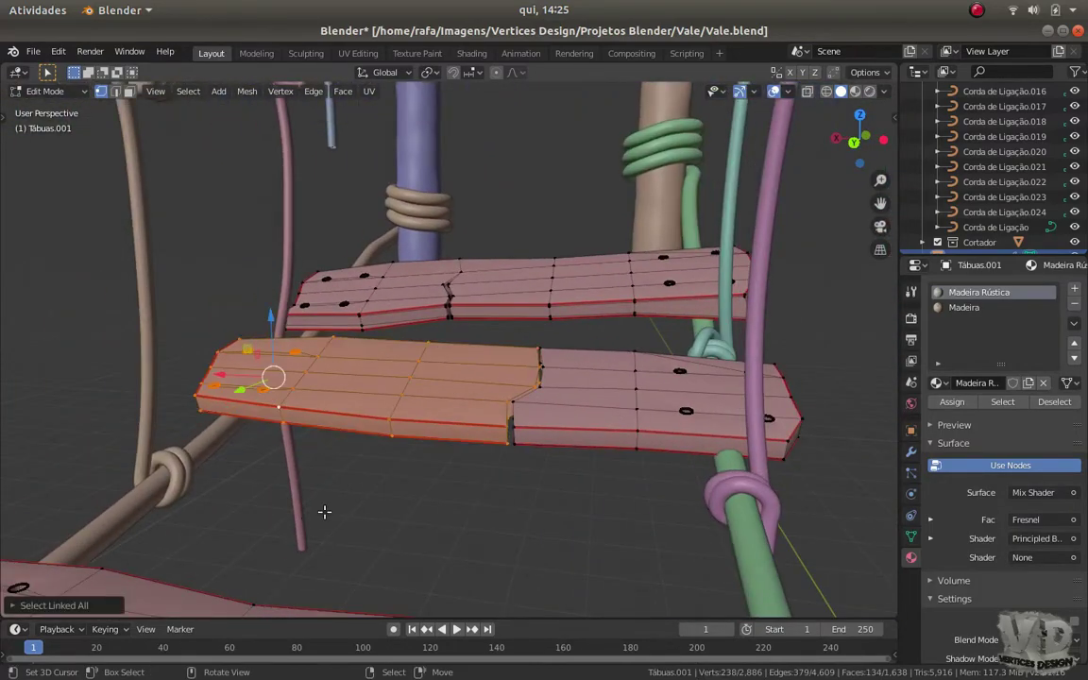
pyautogui.moveTo(308, 517); pyautogui.dragTo(398, 490, button='middle')
pyautogui.press('KP_1')
pyautogui.scroll(-2, 407, 311)
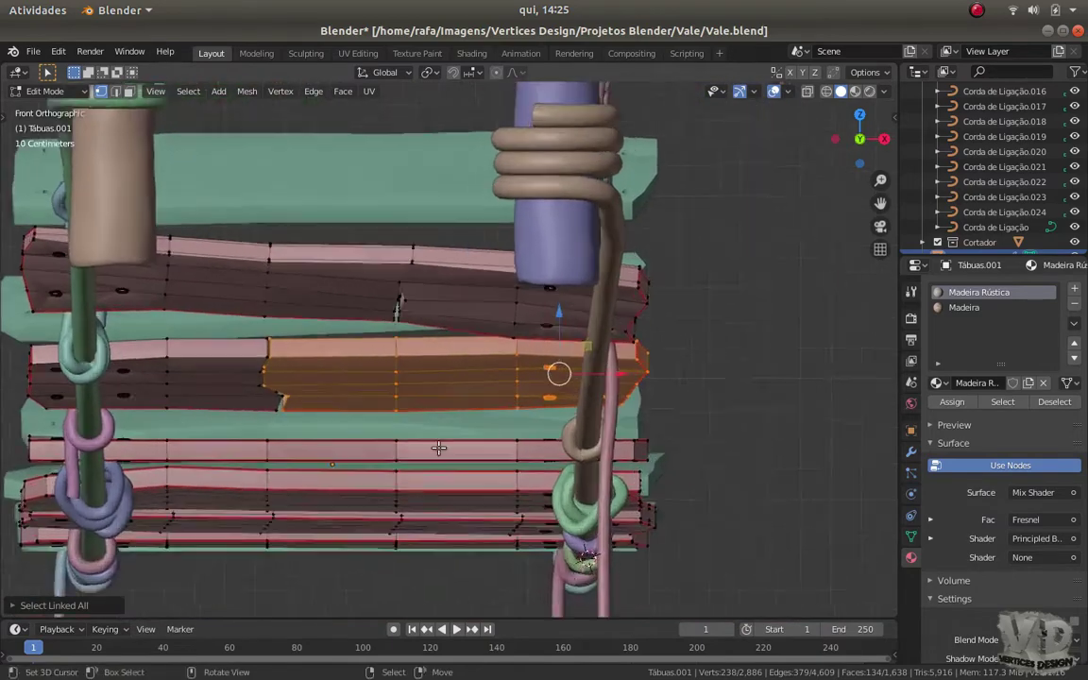
pyautogui.click(640, 427)
pyautogui.moveTo(641, 427); pyautogui.dragTo(399, 490, button='middle')
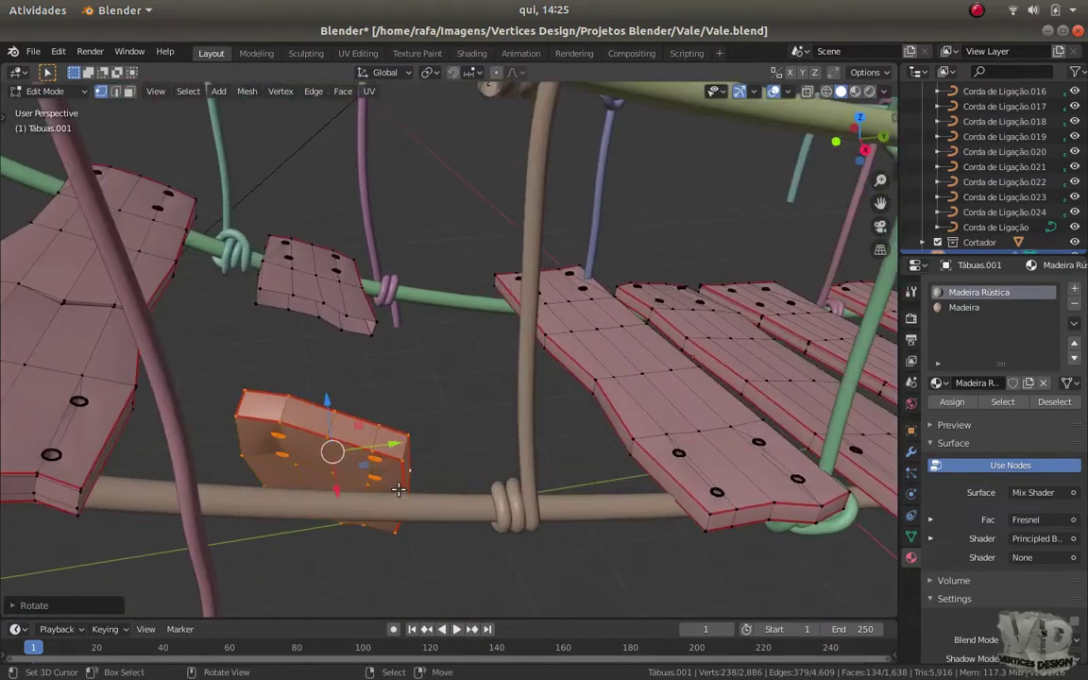
pyautogui.click(464, 430)
# Move the selected plank from the side view, then exit Edit Mode
pyautogui.press('KP_Decimal')
pyautogui.press('KP_3')
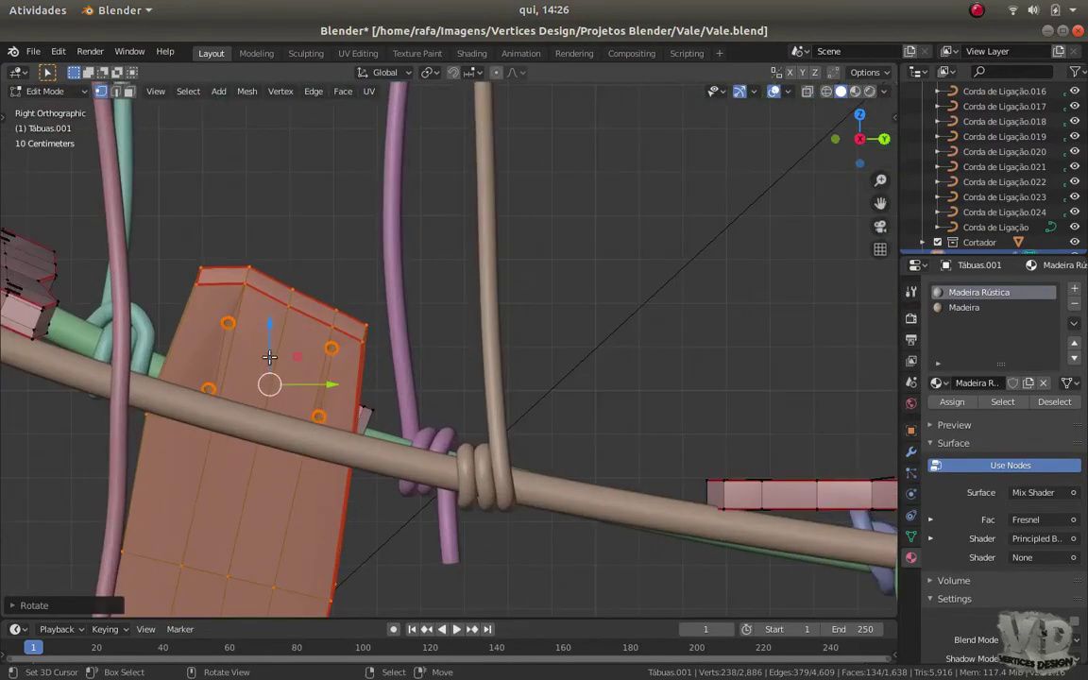
pyautogui.click(268, 414)
pyautogui.moveTo(268, 415)
pyautogui.mouseDown(button='middle')
pyautogui.moveTo(149, 453)
pyautogui.moveTo(218, 439)
pyautogui.moveTo(292, 570)
pyautogui.moveTo(468, 371)
pyautogui.moveTo(369, 529)
pyautogui.moveTo(437, 376)
pyautogui.moveTo(405, 371)
pyautogui.moveTo(425, 351)
pyautogui.moveTo(415, 373)
pyautogui.moveTo(484, 397)
pyautogui.moveTo(507, 386)
pyautogui.moveTo(430, 406)
pyautogui.moveTo(485, 431)
pyautogui.moveTo(188, 450)
pyautogui.moveTo(245, 432)
pyautogui.mouseUp(button='middle')
pyautogui.click(163, 442)
pyautogui.press('Tab')
# Add a cylinder, rotate it on X and raise it along Z
pyautogui.hotkey('alt', 'Tab')
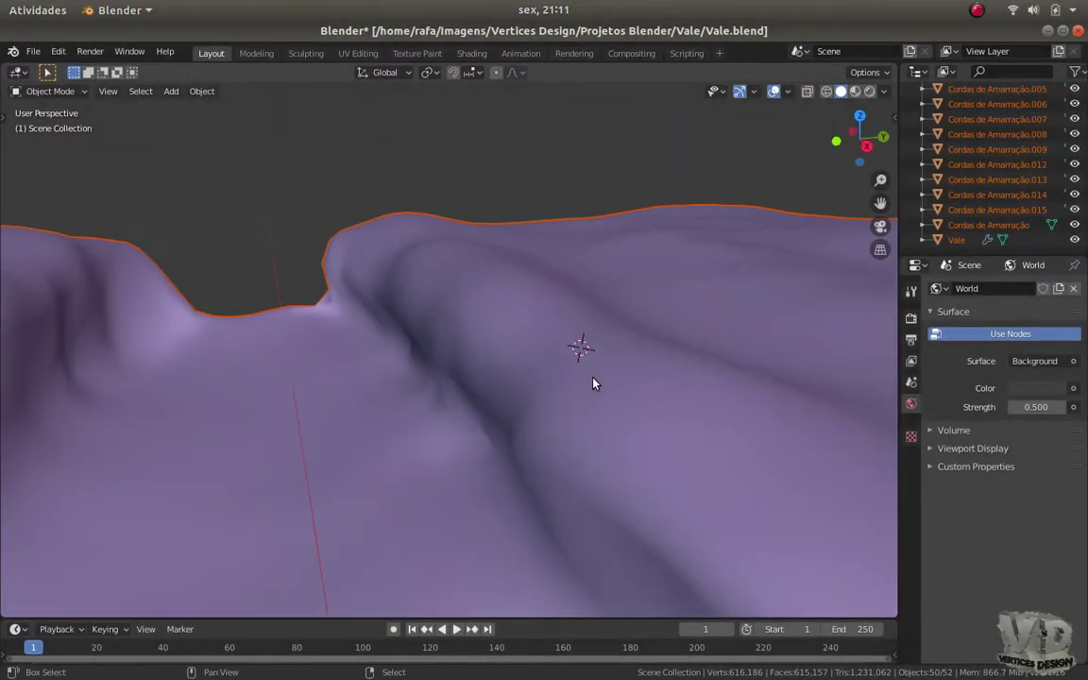
pyautogui.hotkey('shift', 'a')
pyautogui.click(652, 421)
pyautogui.press('KP_3')
pyautogui.press('r')
pyautogui.press('x')
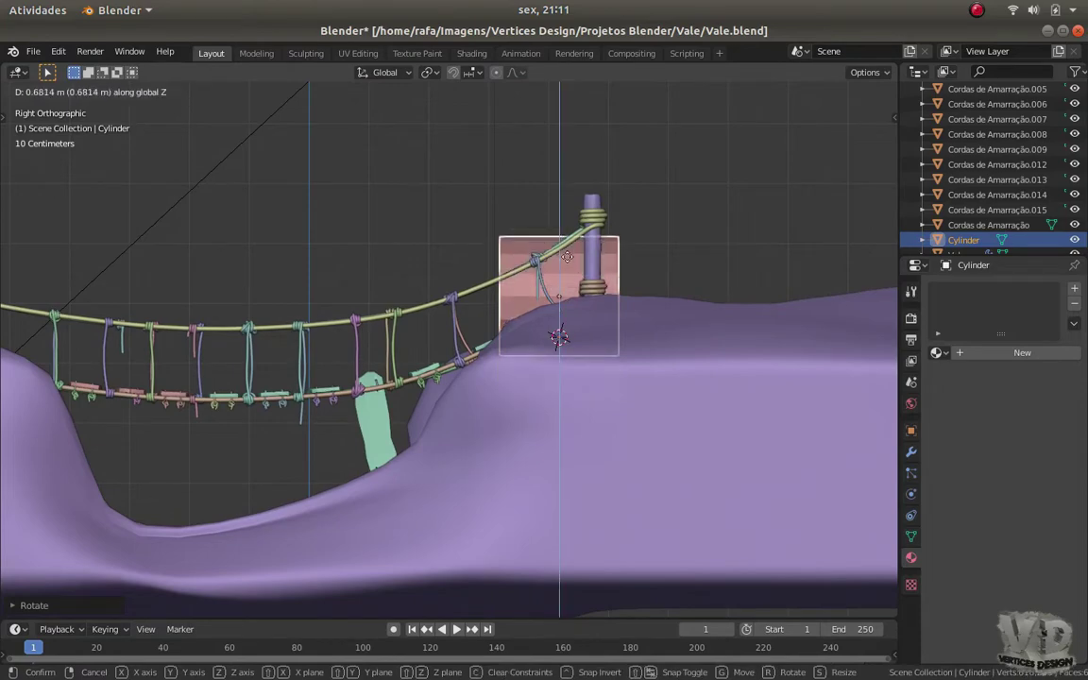
pyautogui.click(565, 221)
pyautogui.moveTo(564, 221)
pyautogui.mouseDown(button='middle')
pyautogui.moveTo(524, 394)
pyautogui.moveTo(568, 323)
pyautogui.moveTo(613, 320)
pyautogui.moveTo(614, 283)
pyautogui.mouseUp(button='middle')
pyautogui.press('g')
pyautogui.press('z')
pyautogui.click(615, 327)
# Delete both end-cap faces of the cylinder in face select mode
pyautogui.press('Tab')
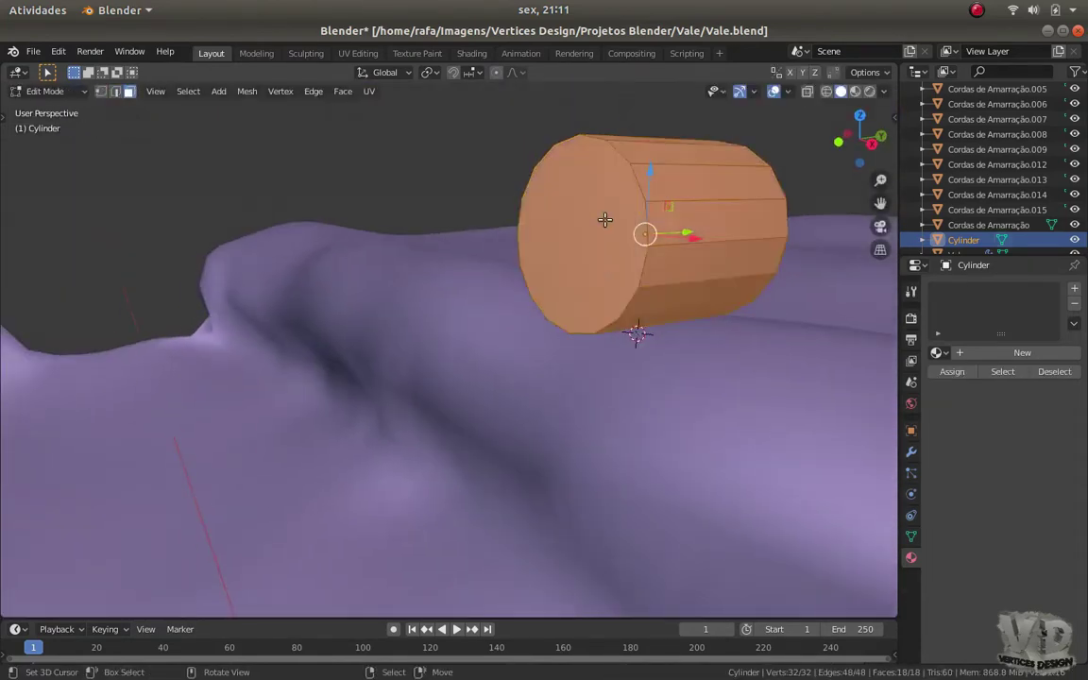
pyautogui.press('3')
pyautogui.click(614, 281)
pyautogui.press('x')
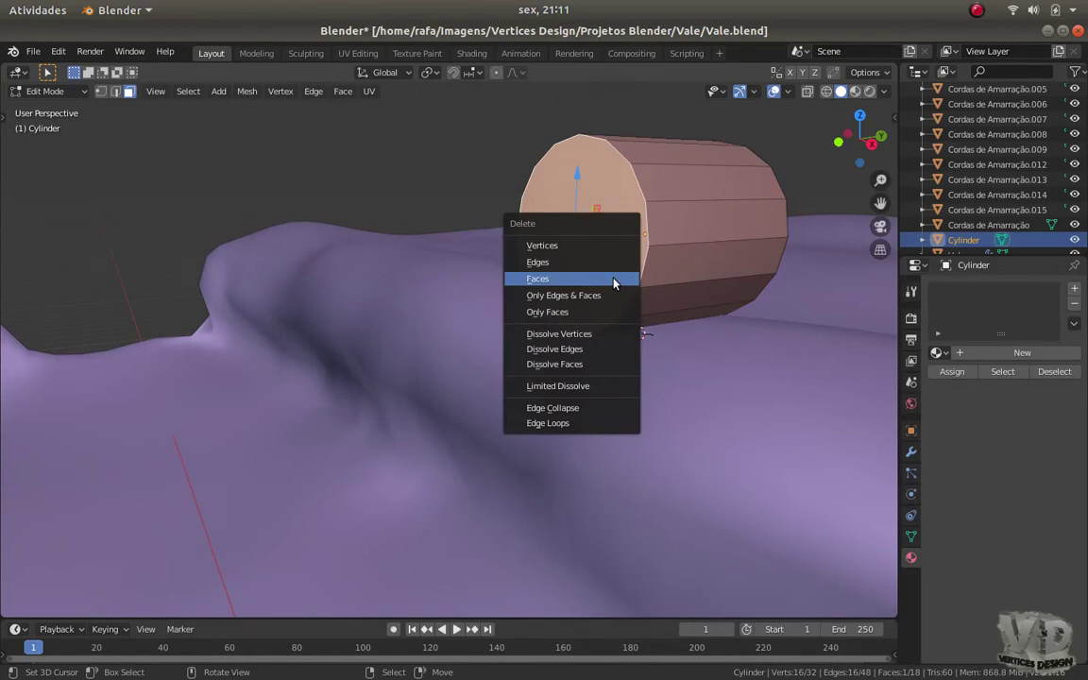
pyautogui.click(613, 279)
pyautogui.moveTo(614, 282); pyautogui.dragTo(575, 299, button='middle')
pyautogui.click(562, 330)
pyautogui.press('x')
pyautogui.click(570, 338)
pyautogui.moveTo(570, 342)
pyautogui.mouseDown(button='middle')
pyautogui.moveTo(649, 327)
pyautogui.moveTo(600, 319)
pyautogui.mouseUp(button='middle')
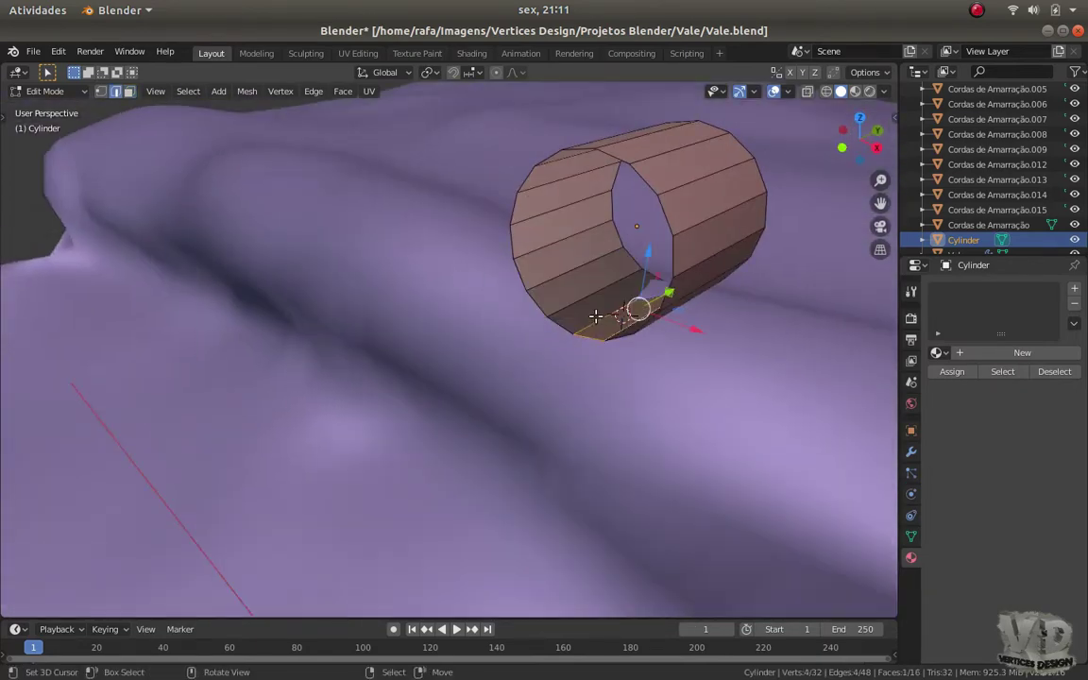
# Mark the bottom edge as a seam, select all and UV unwrap the tube
pyautogui.hotkey('ctrl', 'e')
pyautogui.click(604, 318)
pyautogui.moveTo(604, 318); pyautogui.dragTo(514, 274, button='middle')
pyautogui.press('a')
pyautogui.press('u')
pyautogui.click(575, 304)
pyautogui.press('KP_3')
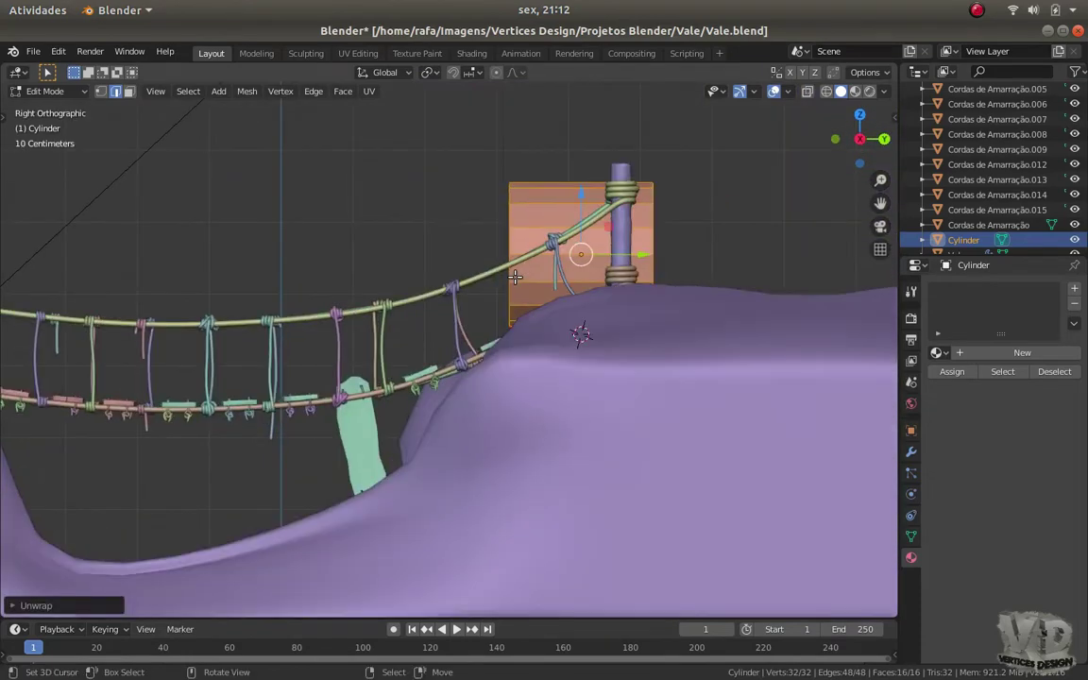
# Select the vertices at one end of the cylinder and stretch them across the bridge
pyautogui.hotkey('shift', 'z')
pyautogui.click(472, 232)
pyautogui.click(493, 141)
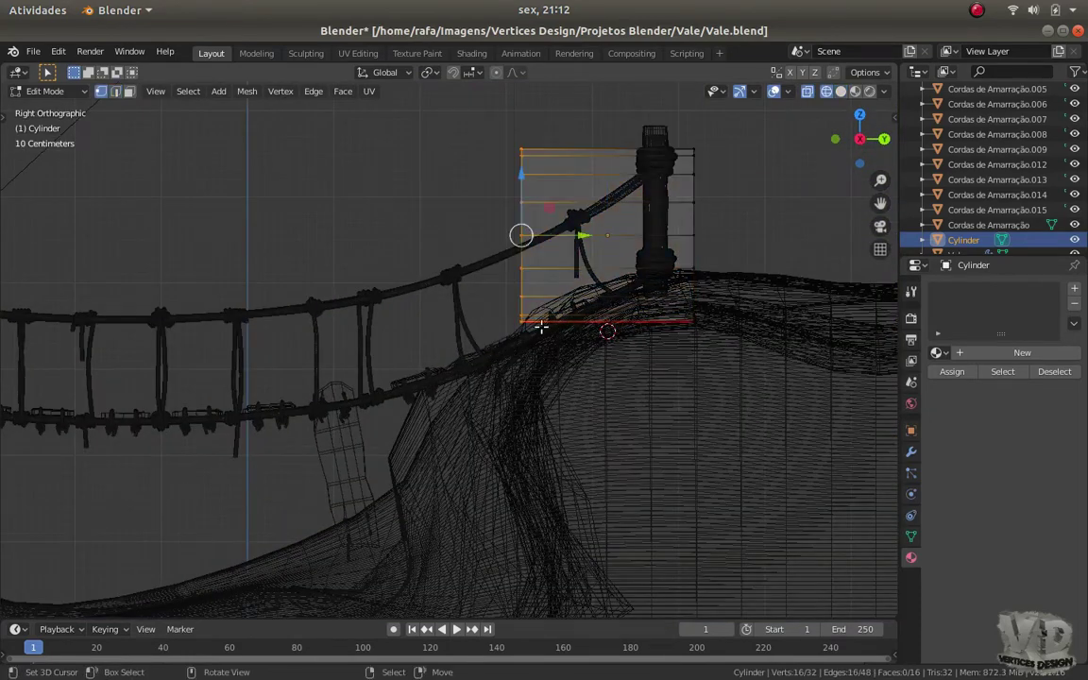
pyautogui.scroll(-3, 541, 327)
pyautogui.press('g')
pyautogui.click(280, 378)
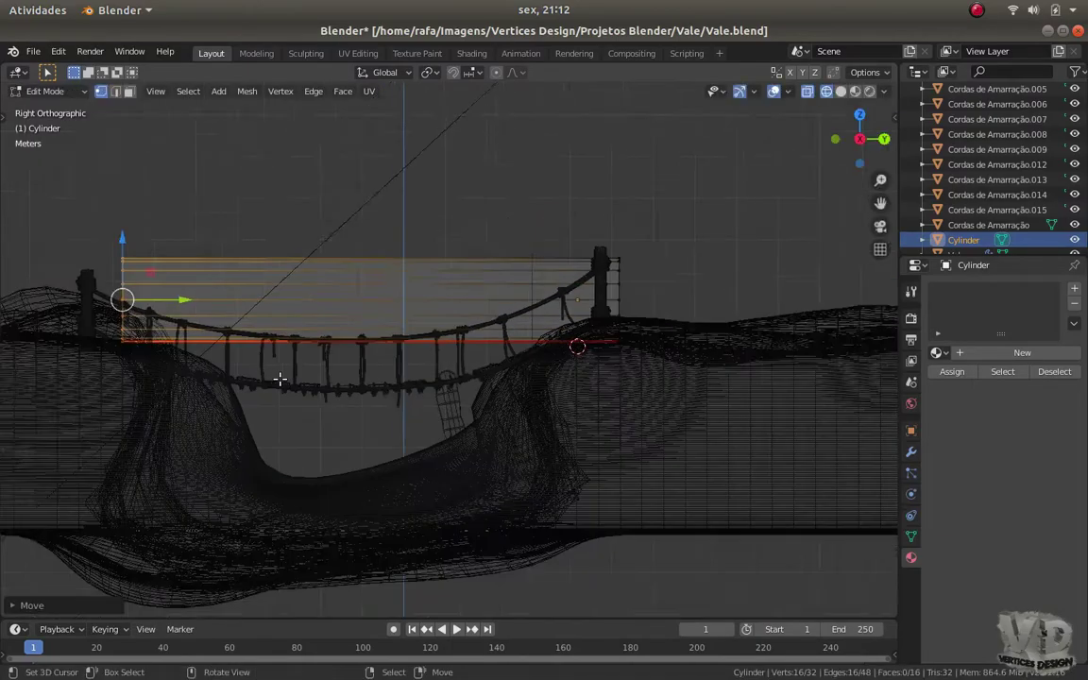
pyautogui.scroll(1, 280, 378)
pyautogui.moveTo(284, 378); pyautogui.dragTo(457, 395, button='middle')
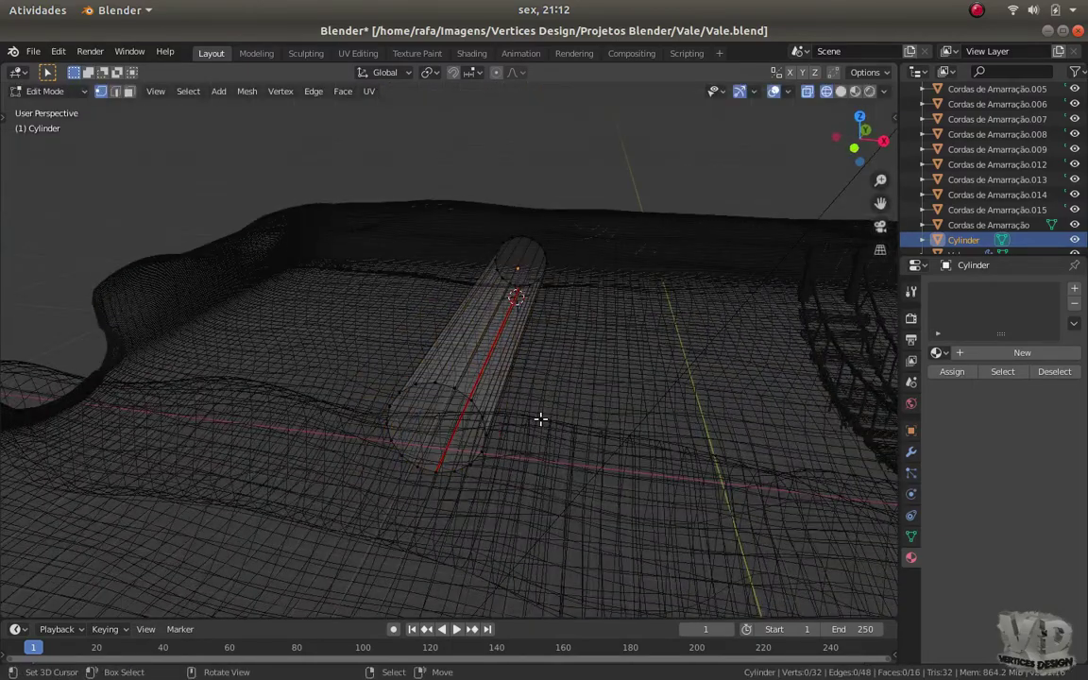
# Scale the whole cylinder down to a slim log and lower it slightly along the bridge
pyautogui.press('a')
pyautogui.press('s')
pyautogui.press('KP_3')
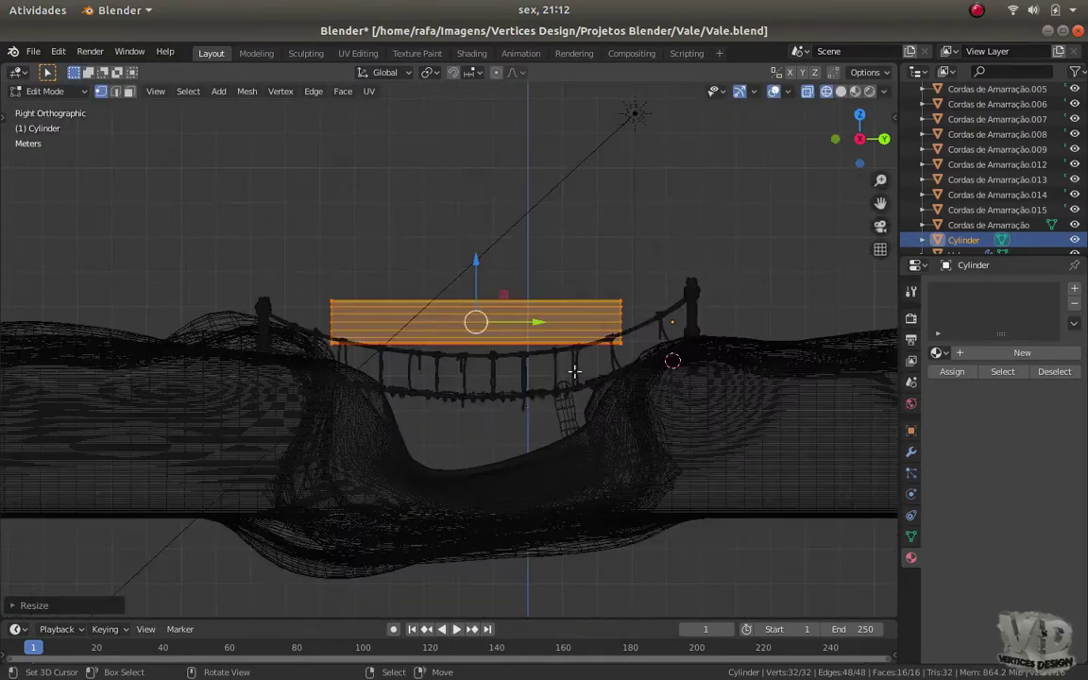
pyautogui.scroll(2, 668, 314)
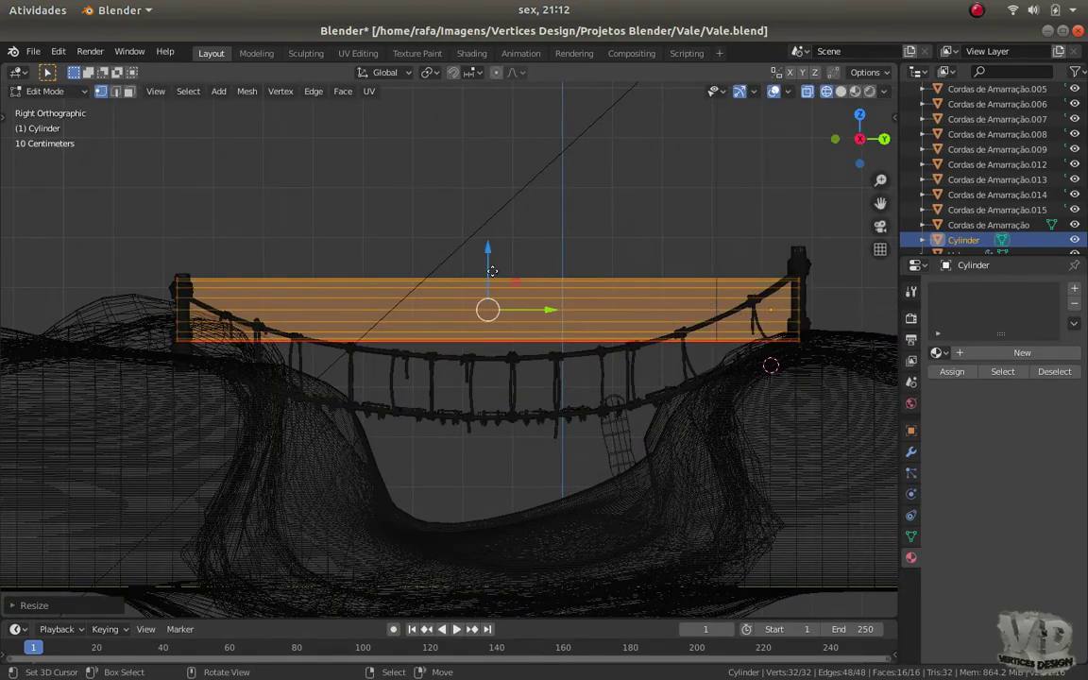
pyautogui.moveTo(492, 271); pyautogui.dragTo(527, 360)
pyautogui.moveTo(527, 360)
pyautogui.mouseDown(button='middle')
pyautogui.moveTo(516, 293)
pyautogui.moveTo(491, 283)
pyautogui.mouseUp(button='middle')
pyautogui.moveTo(486, 276); pyautogui.dragTo(510, 279)
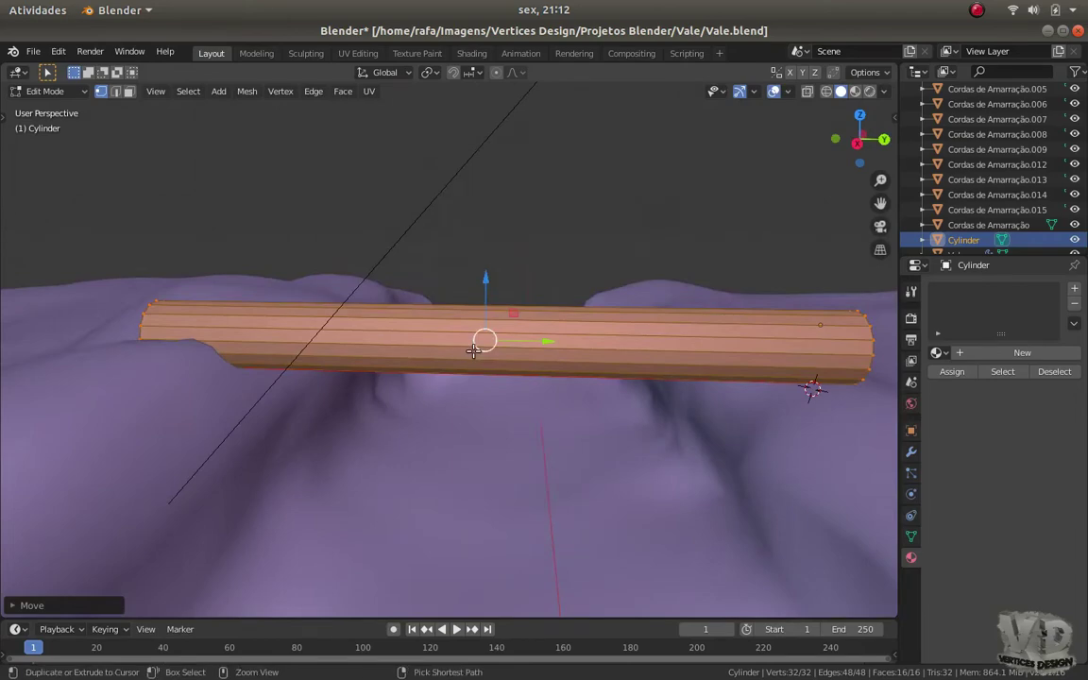
pyautogui.hotkey('alt', 'a')
pyautogui.moveTo(473, 348)
pyautogui.mouseDown(button='middle')
pyautogui.moveTo(513, 332)
pyautogui.moveTo(224, 350)
pyautogui.mouseUp(button='middle')
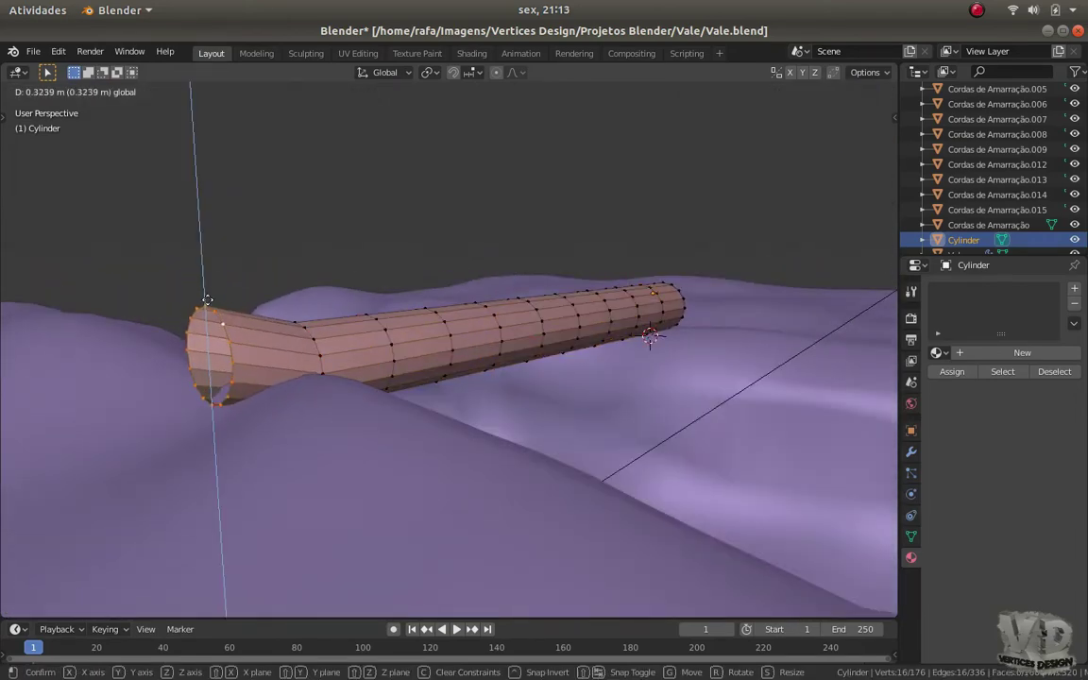
# Move the log's end loop and several edge loops to start bending it
pyautogui.moveTo(209, 330)
pyautogui.mouseDown(button='middle')
pyautogui.moveTo(396, 392)
pyautogui.moveTo(277, 355)
pyautogui.moveTo(259, 451)
pyautogui.moveTo(239, 379)
pyautogui.moveTo(128, 332)
pyautogui.moveTo(315, 313)
pyautogui.moveTo(359, 345)
pyautogui.moveTo(340, 384)
pyautogui.moveTo(264, 325)
pyautogui.mouseUp(button='middle')
pyautogui.hotkey('alt', 'a')
pyautogui.click(254, 322)
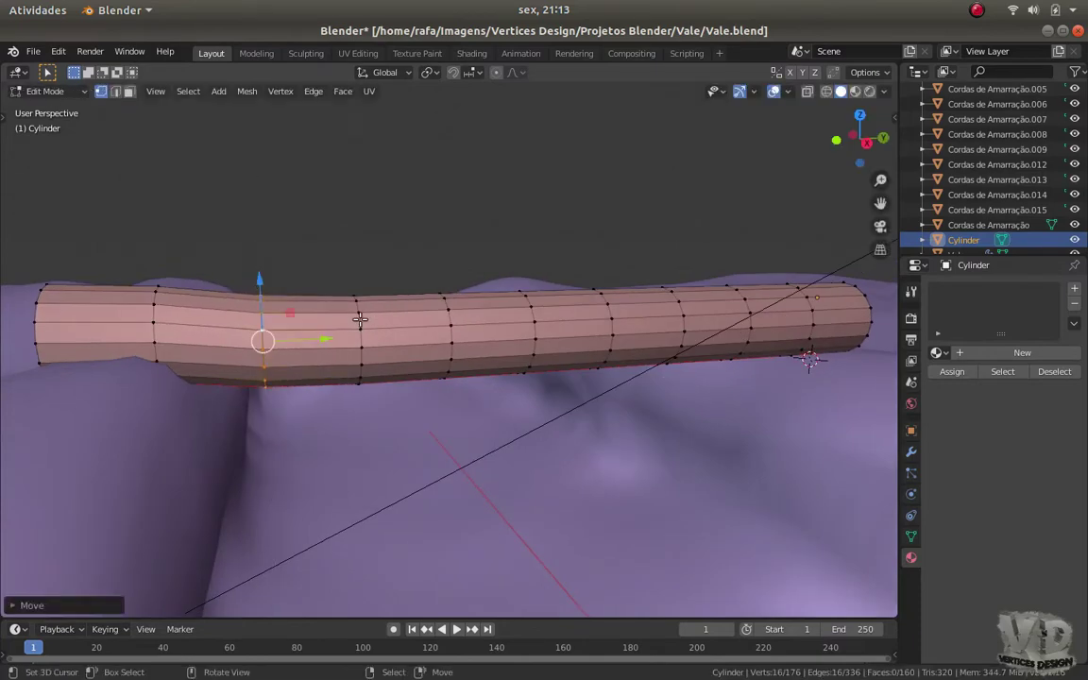
pyautogui.click(443, 283)
pyautogui.moveTo(443, 283)
pyautogui.mouseDown(button='middle')
pyautogui.moveTo(429, 357)
pyautogui.moveTo(315, 299)
pyautogui.mouseUp(button='middle')
pyautogui.press('g')
pyautogui.click(270, 255)
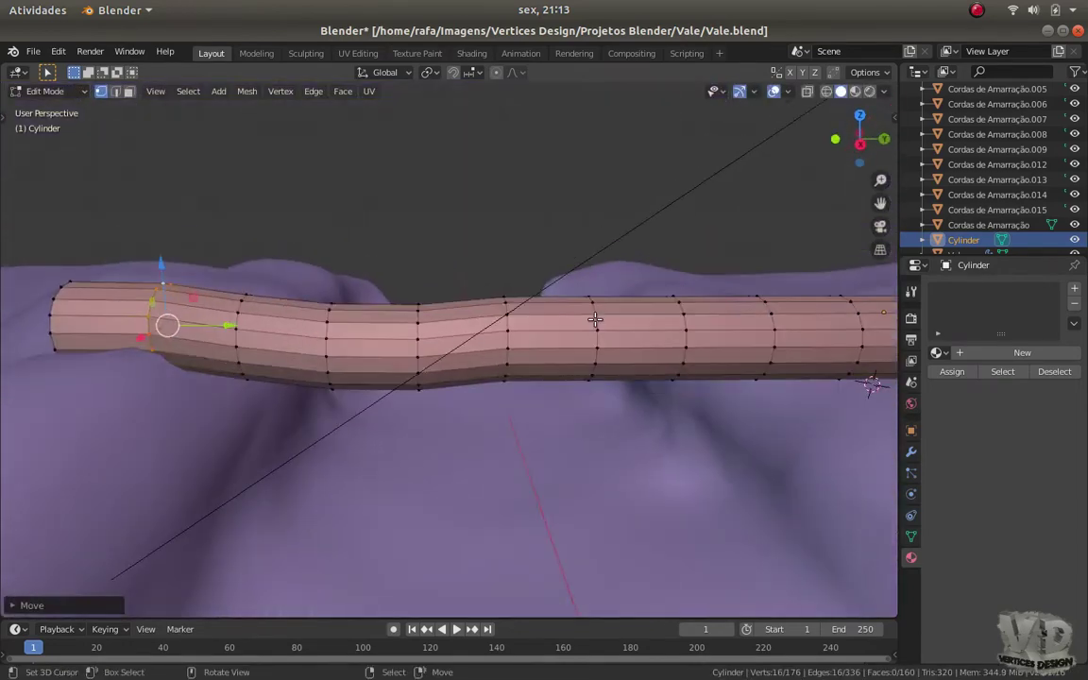
pyautogui.moveTo(276, 303)
pyautogui.mouseDown(button='middle')
pyautogui.moveTo(604, 396)
pyautogui.moveTo(738, 328)
pyautogui.moveTo(752, 302)
pyautogui.mouseUp(button='middle')
pyautogui.press('g')
pyautogui.click(615, 404)
# Nudge more sections of the log into a crooked shape, checking it in Object Mode
pyautogui.press('Tab')
pyautogui.scroll(2, 604, 391)
pyautogui.press('Tab')
pyautogui.press('g')
pyautogui.click(659, 342)
pyautogui.press('g')
pyautogui.click(760, 347)
pyautogui.press('Tab')
pyautogui.moveTo(760, 346)
pyautogui.mouseDown(button='middle')
pyautogui.moveTo(491, 395)
pyautogui.moveTo(450, 371)
pyautogui.moveTo(255, 364)
pyautogui.moveTo(260, 315)
pyautogui.moveTo(548, 430)
pyautogui.moveTo(459, 403)
pyautogui.moveTo(426, 379)
pyautogui.moveTo(451, 384)
pyautogui.moveTo(820, 206)
pyautogui.mouseUp(button='middle')
pyautogui.press('Tab')
pyautogui.press('Tab')
pyautogui.press('Tab')
pyautogui.press('g')
pyautogui.click(566, 439)
pyautogui.press('Tab')
pyautogui.moveTo(815, 375); pyautogui.dragTo(850, 396, button='middle')
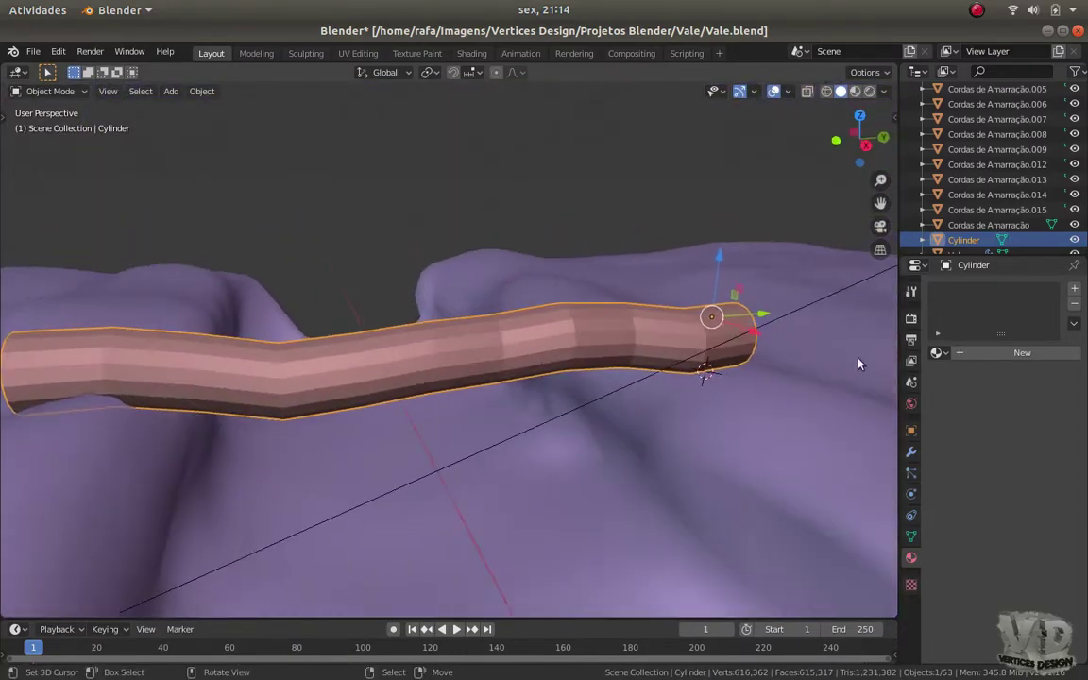
# Add a Solidify modifier with 0.04 m thickness to the log and apply it
pyautogui.click(911, 451)
pyautogui.click(978, 290)
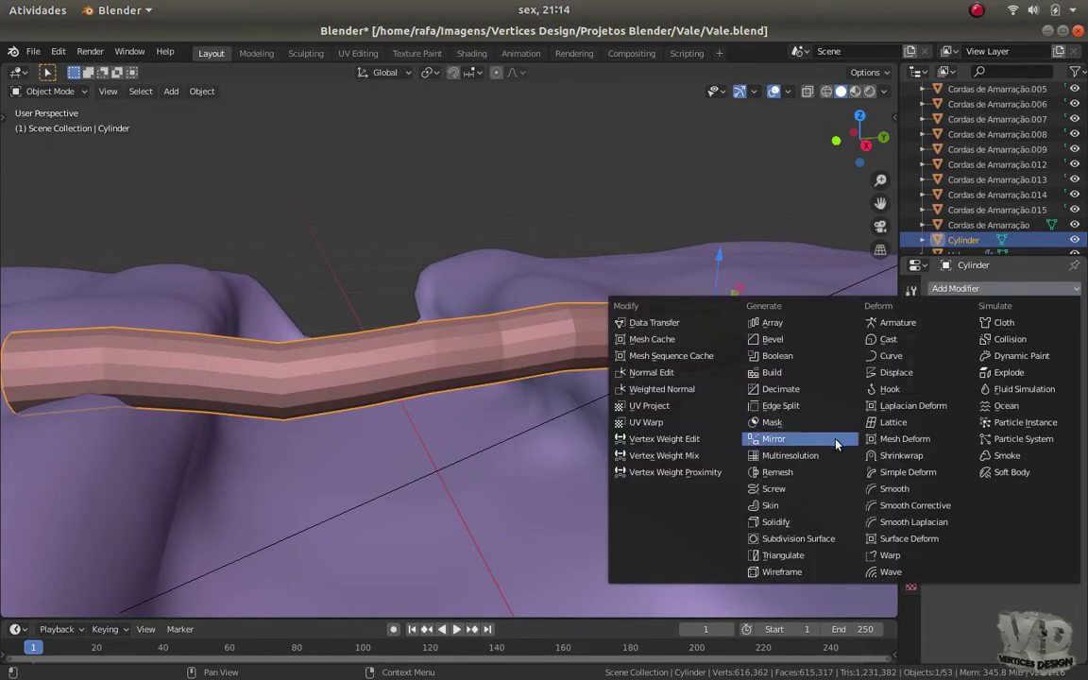
pyautogui.click(799, 521)
pyautogui.moveTo(413, 365); pyautogui.dragTo(435, 362, button='middle')
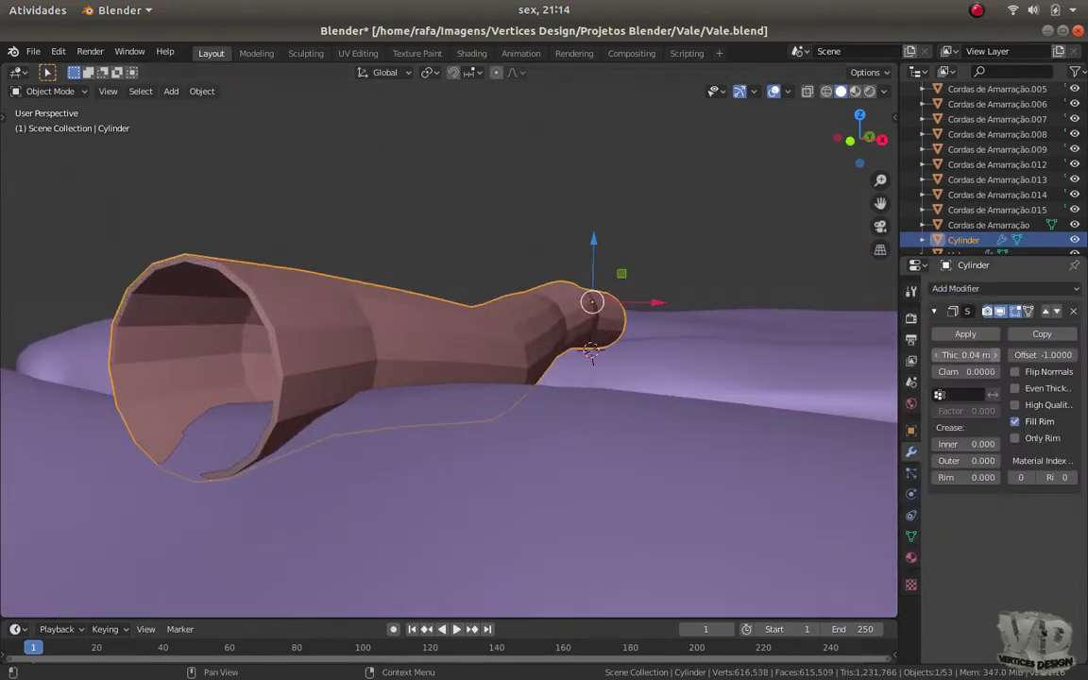
pyautogui.moveTo(396, 319); pyautogui.dragTo(425, 318, button='middle')
pyautogui.click(976, 335)
pyautogui.scroll(3, 405, 473)
pyautogui.scroll(-3, 420, 451)
pyautogui.press('Tab')
pyautogui.moveTo(420, 451)
pyautogui.mouseDown(button='middle')
pyautogui.moveTo(500, 287)
pyautogui.moveTo(540, 405)
pyautogui.moveTo(444, 417)
pyautogui.moveTo(422, 371)
pyautogui.moveTo(527, 411)
pyautogui.moveTo(684, 382)
pyautogui.moveTo(381, 345)
pyautogui.moveTo(495, 400)
pyautogui.moveTo(345, 382)
pyautogui.moveTo(332, 337)
pyautogui.mouseUp(button='middle')
# Mark the edge loop around the log's open mouth as a seam
pyautogui.scroll(3, 333, 337)
pyautogui.keyDown('alt'); pyautogui.click(245, 368); pyautogui.keyUp('alt')
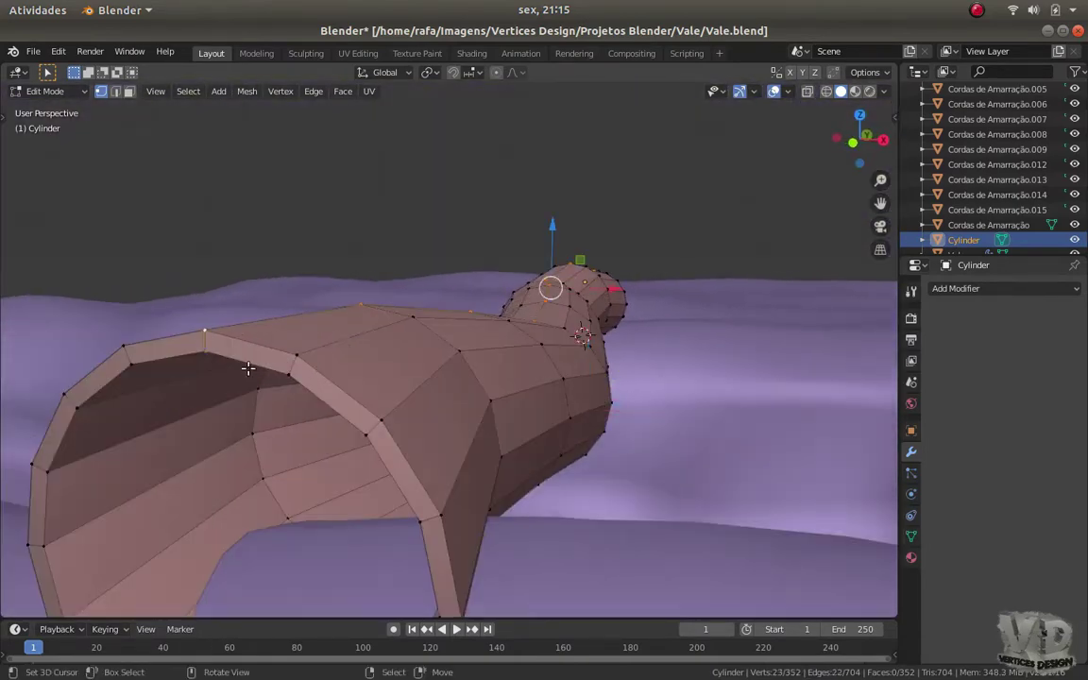
pyautogui.scroll(3, 315, 330)
pyautogui.hotkey('alt', 'a')
pyautogui.moveTo(331, 304)
pyautogui.mouseDown(button='middle')
pyautogui.moveTo(342, 196)
pyautogui.moveTo(672, 318)
pyautogui.mouseUp(button='middle')
pyautogui.scroll(-3, 331, 204)
pyautogui.scroll(2, 518, 476)
pyautogui.moveTo(517, 476); pyautogui.dragTo(550, 346, button='middle')
pyautogui.hotkey('ctrl', 'e')
pyautogui.click(573, 371)
# Select the whole log mesh and unwrap its UVs
pyautogui.moveTo(554, 400)
pyautogui.mouseDown(button='middle')
pyautogui.moveTo(382, 400)
pyautogui.moveTo(401, 389)
pyautogui.mouseUp(button='middle')
pyautogui.press('a')
pyautogui.press('u')
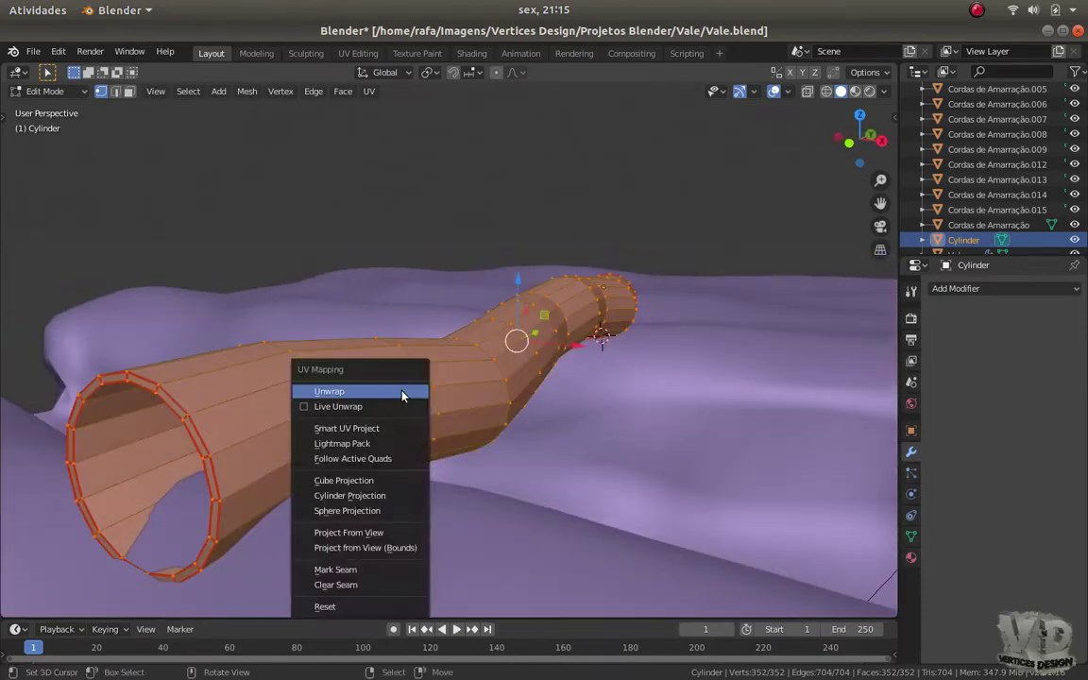
pyautogui.click(330, 388)
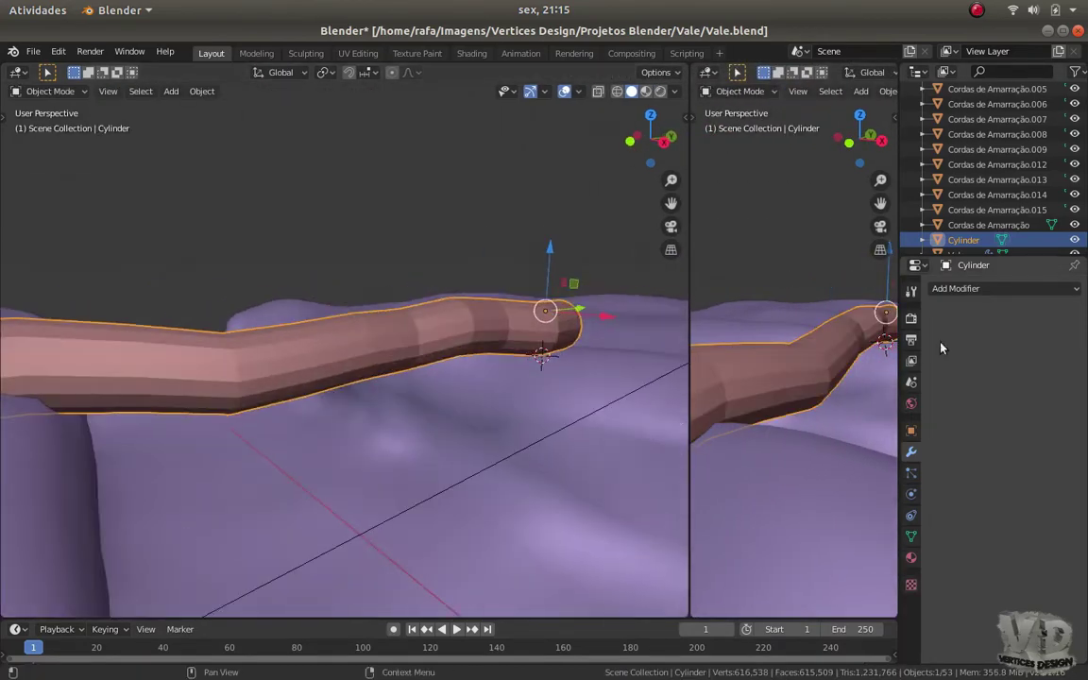
# Smooth-shade the log and add an Edge Split modifier
pyautogui.click(1001, 288)
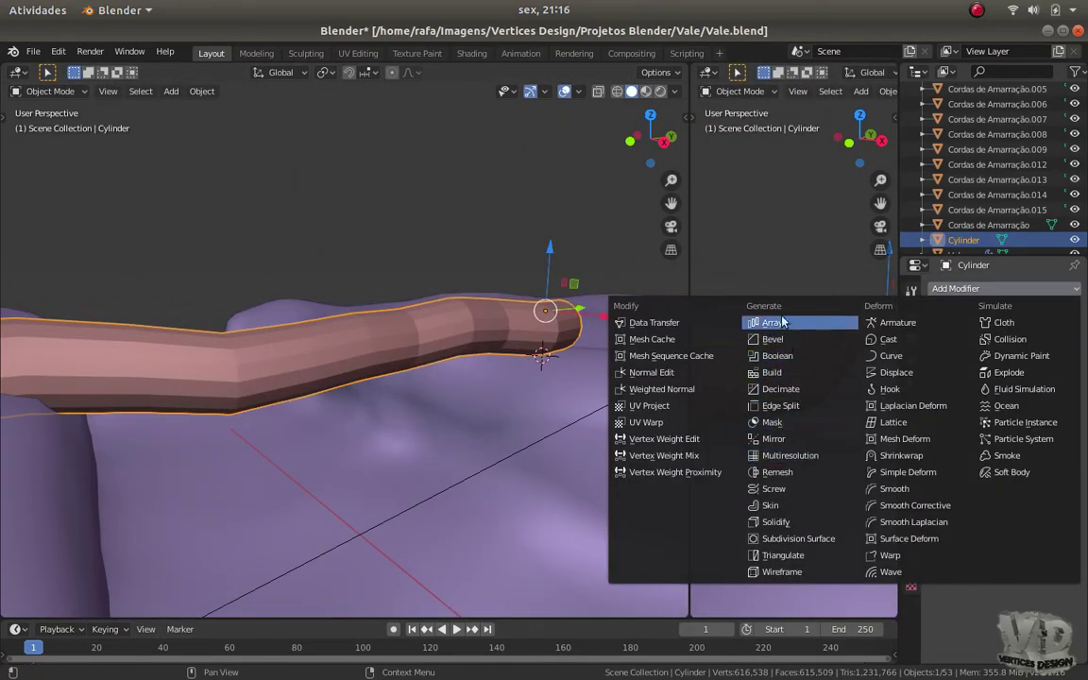
pyautogui.click(201, 91)
pyautogui.click(264, 397)
pyautogui.moveTo(263, 398); pyautogui.dragTo(381, 334, button='middle')
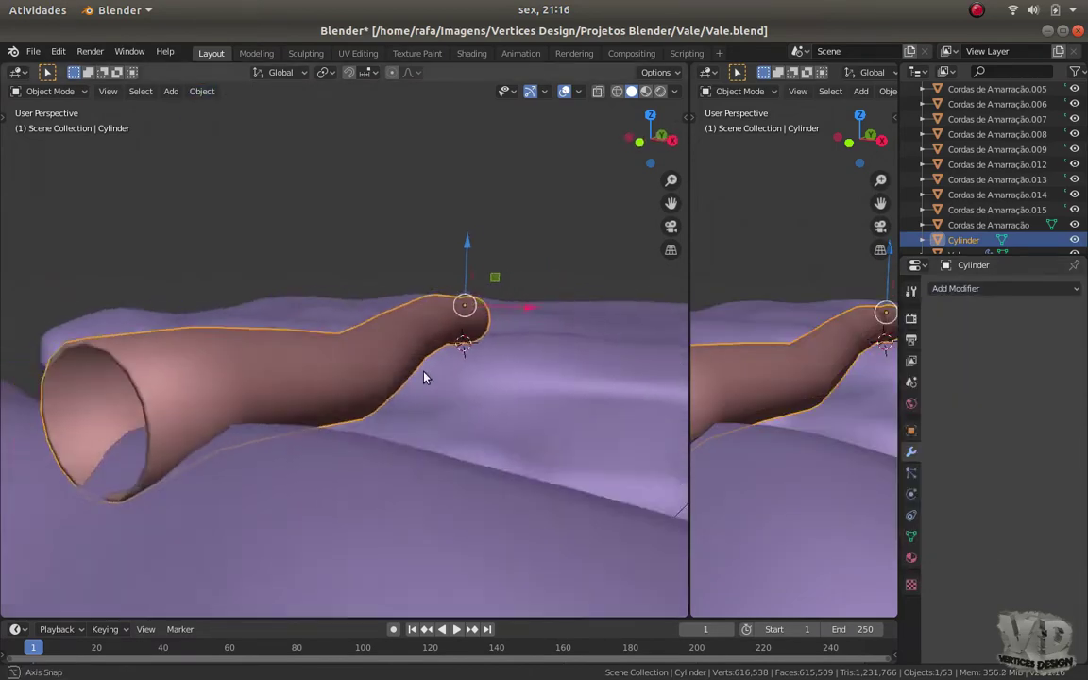
pyautogui.click(1007, 289)
pyautogui.click(779, 405)
pyautogui.moveTo(675, 371); pyautogui.dragTo(406, 338, button='middle')
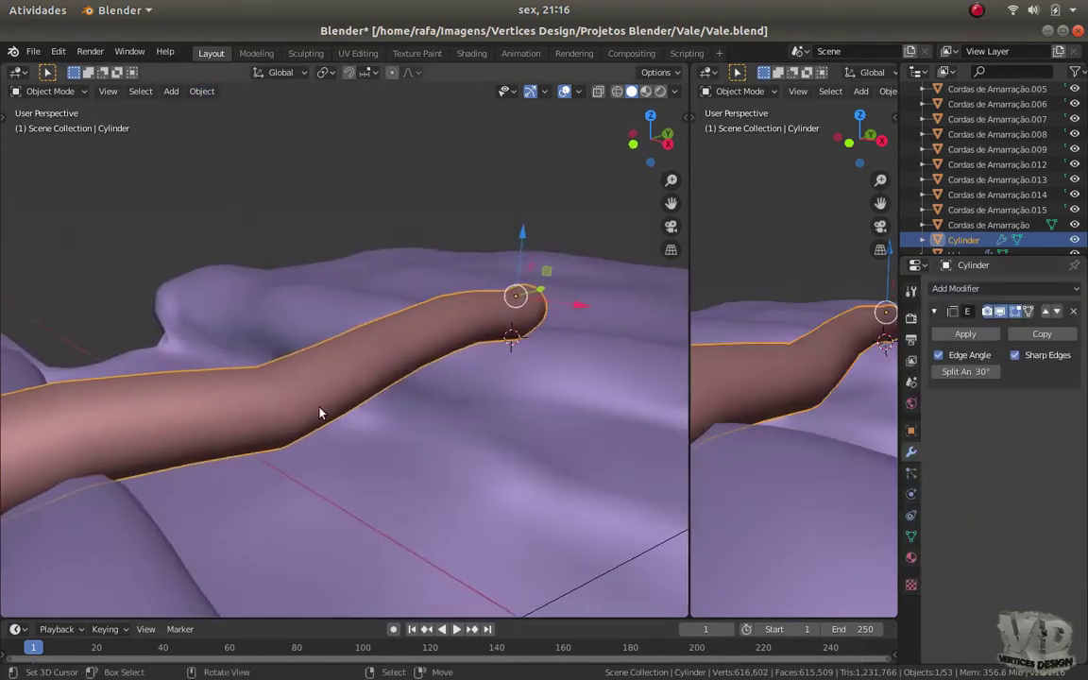
pyautogui.scroll(5, 352, 370)
pyautogui.scroll(-5, 351, 370)
pyautogui.scroll(-3, 393, 356)
# Turn the right-hand view into a UV editor to view the log's UVs
pyautogui.click(707, 72)
pyautogui.click(231, 159)
pyautogui.press('Tab')
pyautogui.scroll(3, 708, 310)
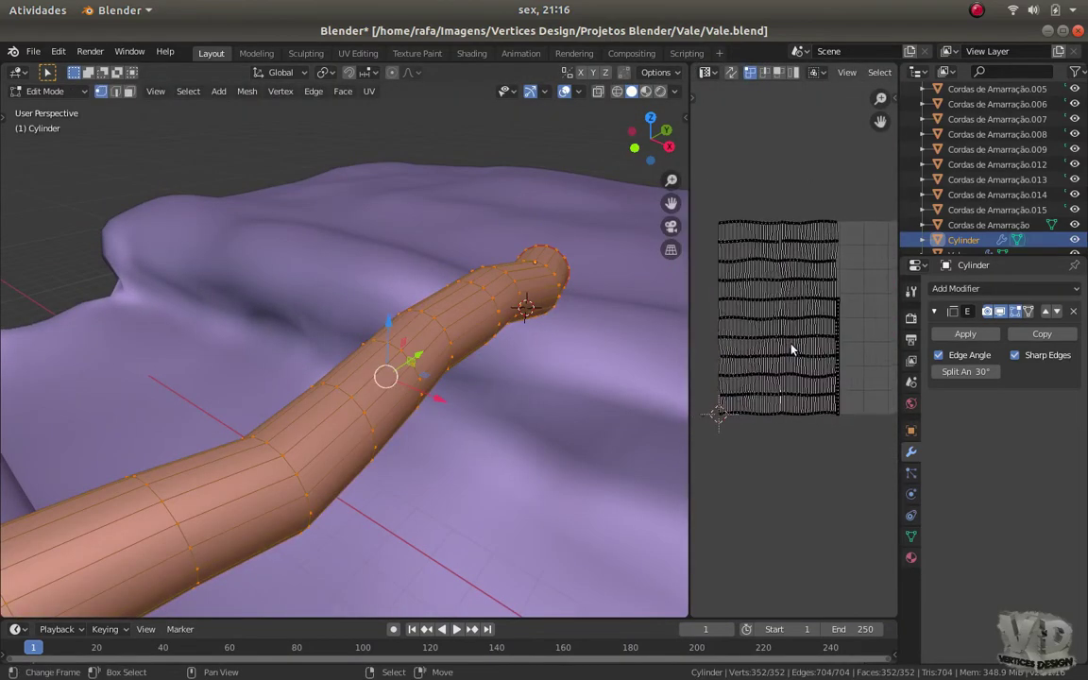
pyautogui.scroll(2, 709, 311)
pyautogui.press('Tab')
# Assign the existing Tronco de Arvore material to the log
pyautogui.click(911, 557)
pyautogui.click(940, 352)
pyautogui.scroll(-5, 864, 472)
pyautogui.click(854, 475)
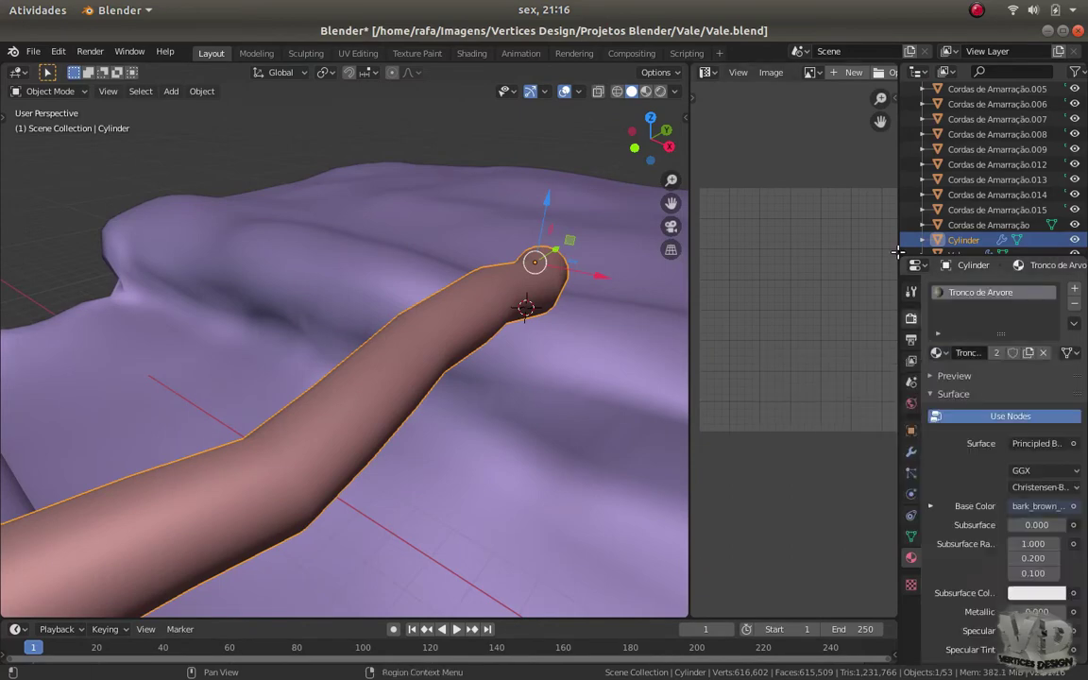
# Show the log's UVs over the bark texture in the UV editor and center them
pyautogui.click(705, 72)
pyautogui.click(231, 163)
pyautogui.press('Tab')
pyautogui.scroll(-2, 708, 274)
pyautogui.scroll(-1, 785, 351)
pyautogui.moveTo(784, 352); pyautogui.dragTo(821, 342, button='middle')
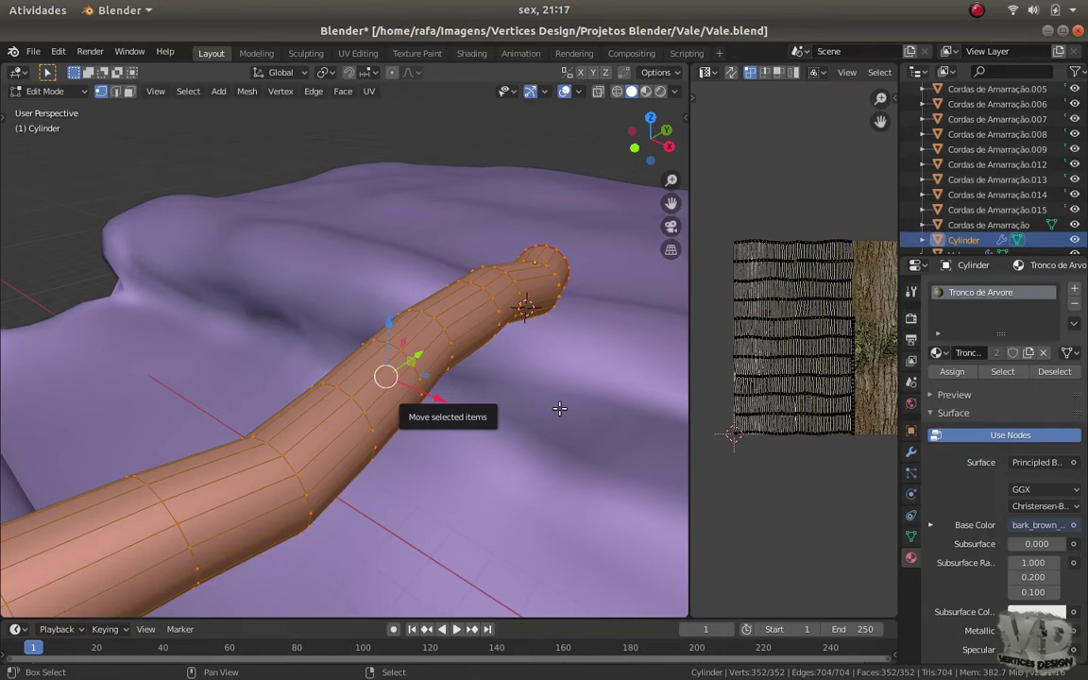
# Hide the terrain and preview the log with its bark texture
pyautogui.press('z')
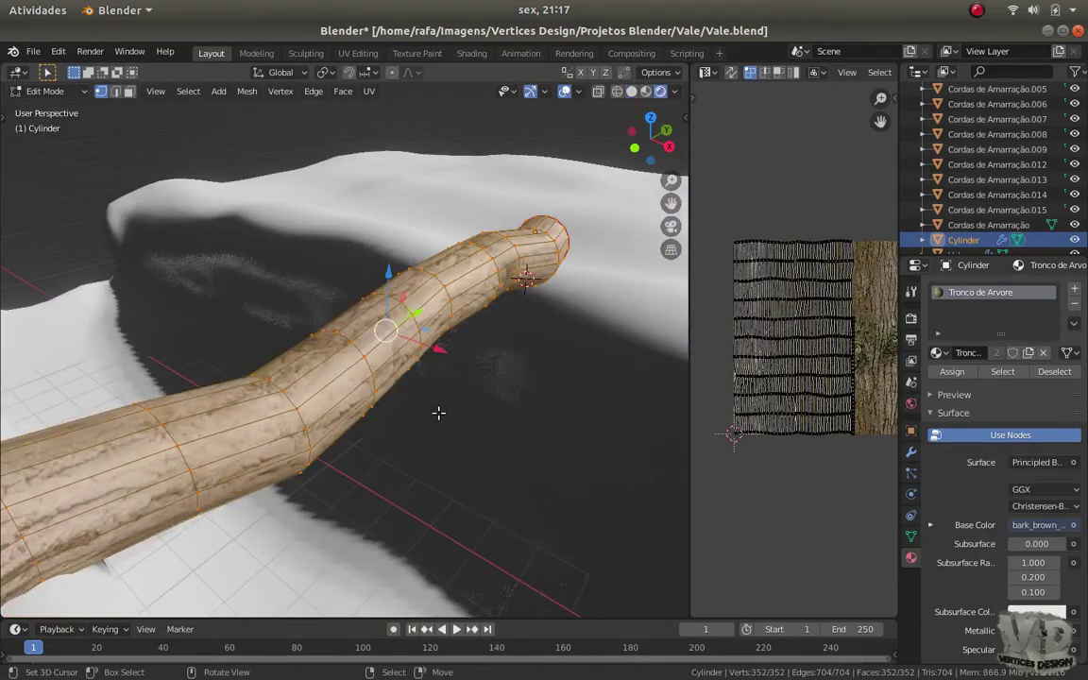
pyautogui.press('Tab')
pyautogui.press('z')
pyautogui.click(506, 295)
pyautogui.press('h')
pyautogui.moveTo(506, 295)
pyautogui.keyDown('shift'); pyautogui.mouseDown(button='middle')
pyautogui.moveTo(374, 325)
pyautogui.moveTo(346, 393)
pyautogui.mouseUp(button='middle'); pyautogui.keyUp('shift')
pyautogui.press('z')
pyautogui.moveTo(218, 381)
pyautogui.mouseDown(button='middle')
pyautogui.moveTo(314, 391)
pyautogui.moveTo(277, 388)
pyautogui.moveTo(411, 376)
pyautogui.moveTo(292, 408)
pyautogui.moveTo(273, 352)
pyautogui.mouseUp(button='middle')
pyautogui.moveTo(392, 353)
pyautogui.mouseDown(button='middle')
pyautogui.moveTo(413, 365)
pyautogui.moveTo(340, 381)
pyautogui.moveTo(455, 360)
pyautogui.moveTo(374, 408)
pyautogui.moveTo(332, 388)
pyautogui.moveTo(303, 395)
pyautogui.moveTo(405, 407)
pyautogui.mouseUp(button='middle')
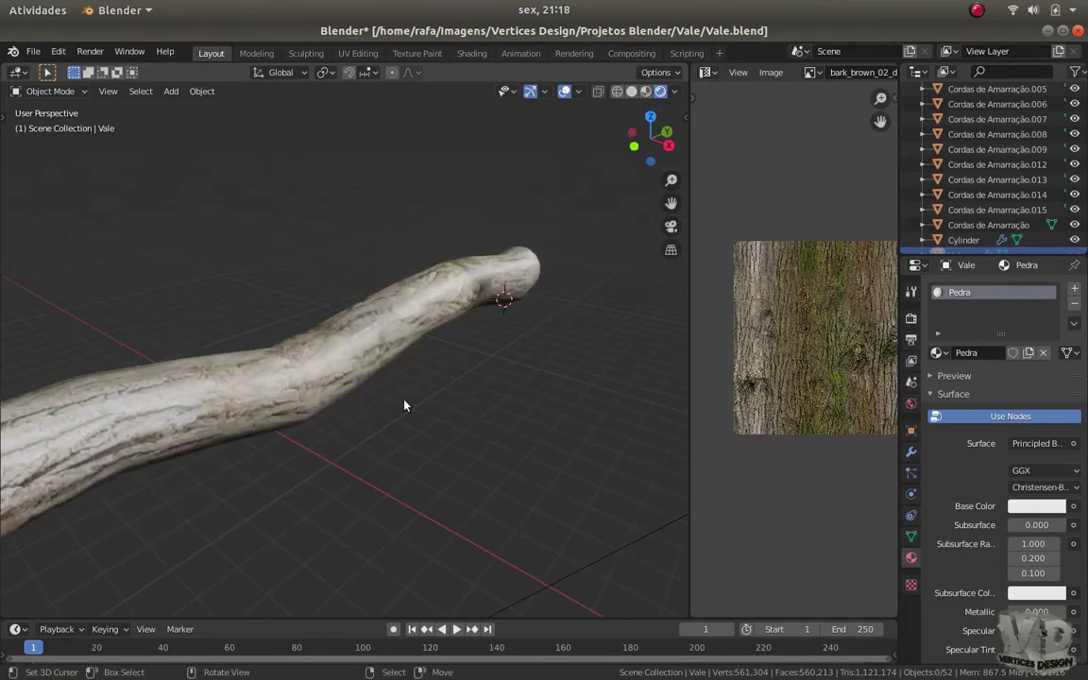
# Select all of the log's UVs and slide the island along X across the bark texture
pyautogui.click(326, 381)
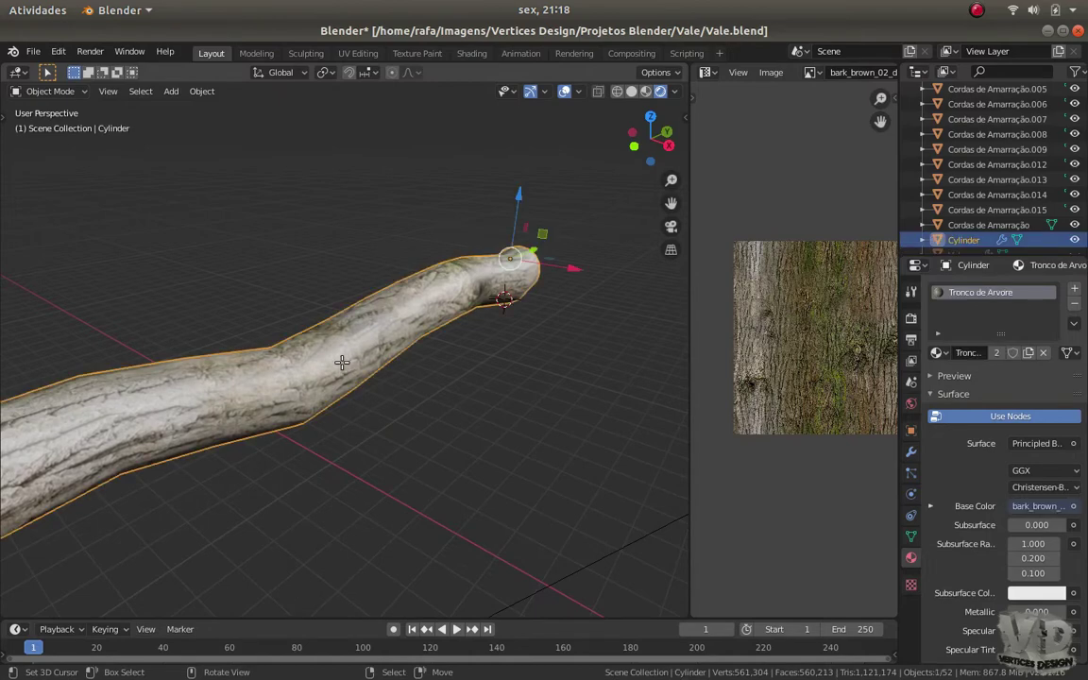
pyautogui.press('Tab')
pyautogui.hotkey('ctrl', 'l')
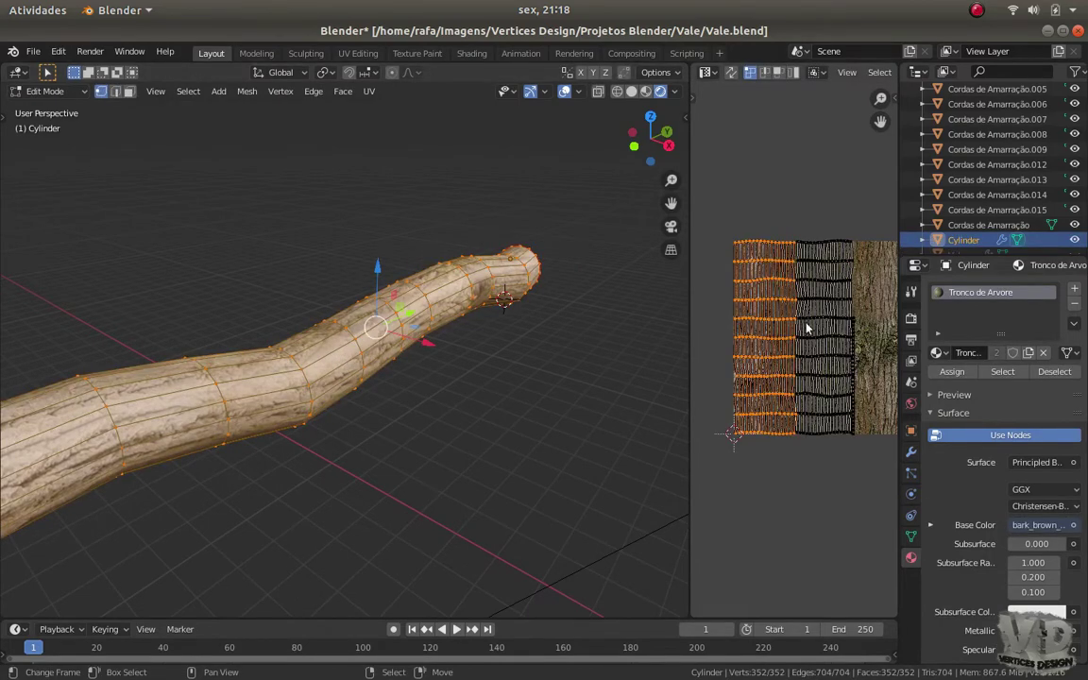
pyautogui.press('g')
pyautogui.press('x')
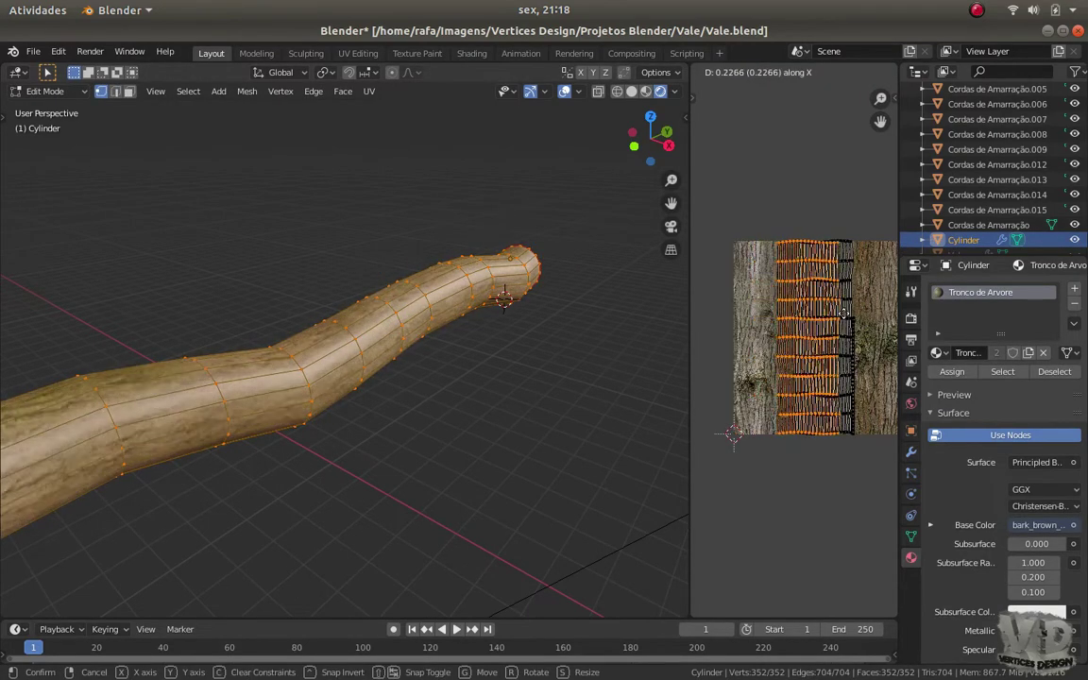
pyautogui.click(802, 269)
pyautogui.press('g')
pyautogui.press('x')
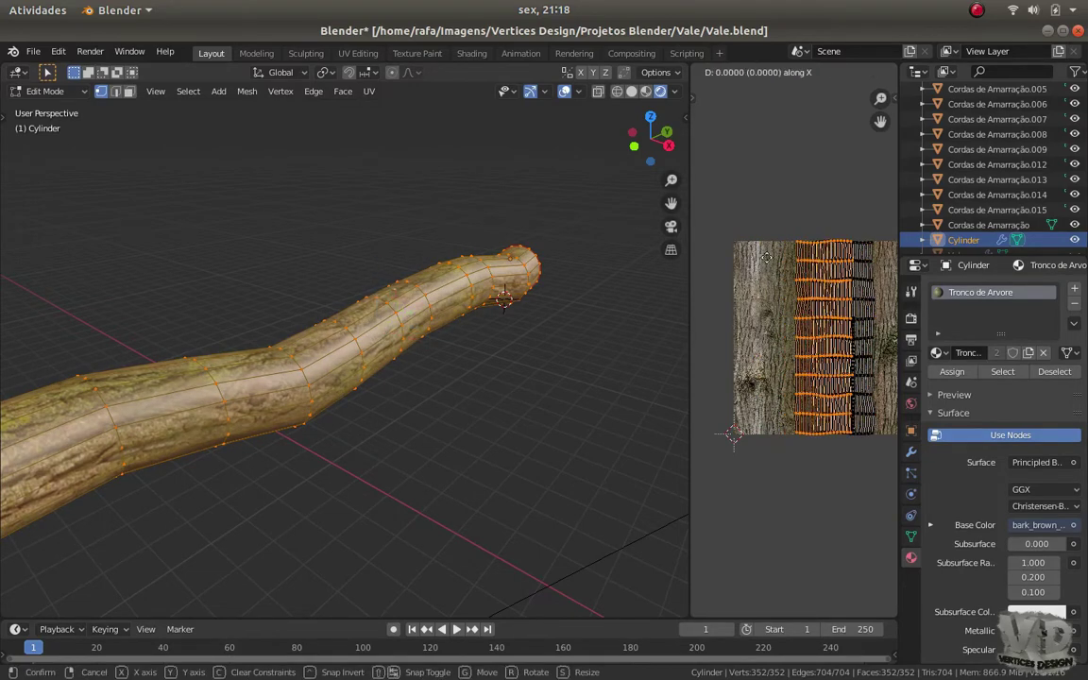
pyautogui.click(352, 390)
# Return the log to Object Mode, inspect the retextured log, and restore solid shading
pyautogui.moveTo(352, 390)
pyautogui.mouseDown(button='middle')
pyautogui.moveTo(442, 362)
pyautogui.moveTo(432, 400)
pyautogui.moveTo(412, 364)
pyautogui.mouseUp(button='middle')
pyautogui.hotkey('alt', 'a')
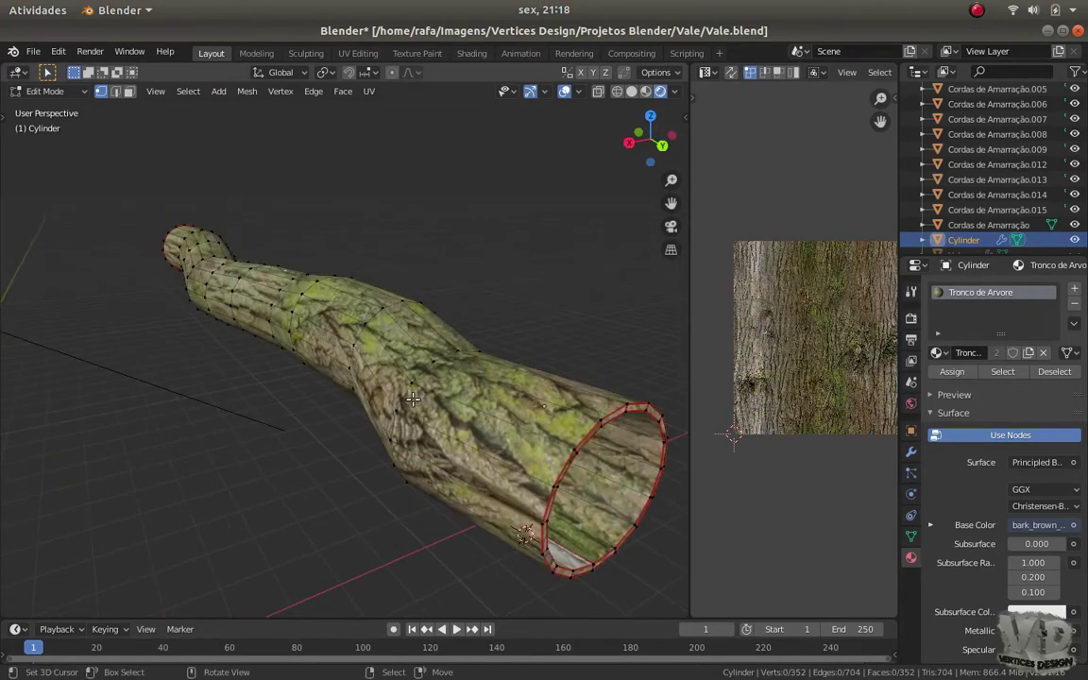
pyautogui.scroll(4, 413, 364)
pyautogui.press('Tab')
pyautogui.scroll(-3, 414, 408)
pyautogui.moveTo(414, 409)
pyautogui.mouseDown(button='middle')
pyautogui.moveTo(503, 388)
pyautogui.moveTo(376, 376)
pyautogui.moveTo(328, 391)
pyautogui.mouseUp(button='middle')
pyautogui.click(632, 90)
# Turn the image panel into a widened Shader Editor showing the log's nodes
pyautogui.click(706, 72)
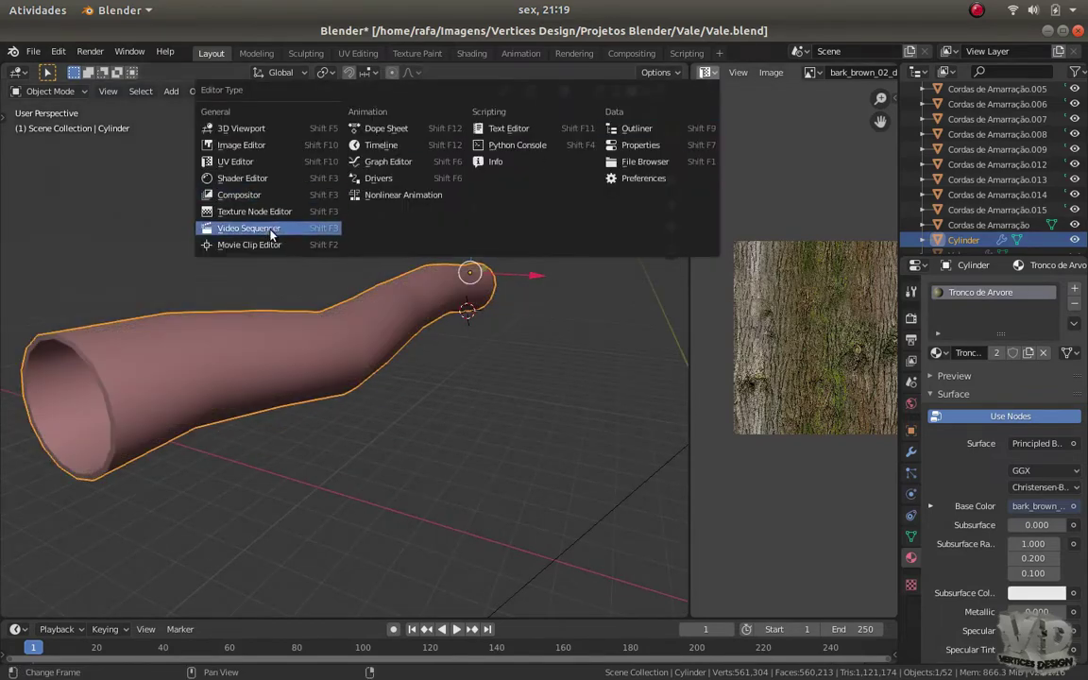
pyautogui.click(241, 177)
pyautogui.press('n')
pyautogui.moveTo(690, 325); pyautogui.dragTo(573, 312)
pyautogui.scroll(2, 765, 207)
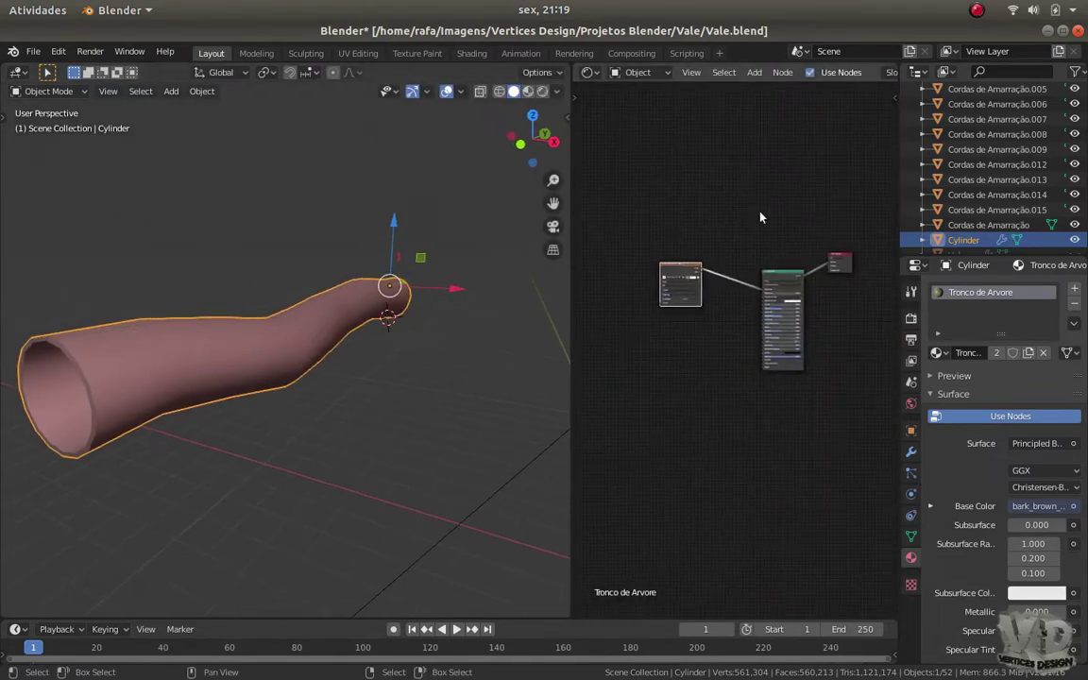
pyautogui.scroll(3, 765, 206)
pyautogui.moveTo(572, 357); pyautogui.dragTo(457, 349)
# Add an Image Texture and a Normal Map node, feeding them into the shader's Normal
pyautogui.hotkey('shift', 'a')
pyautogui.click(650, 411)
pyautogui.click(613, 379)
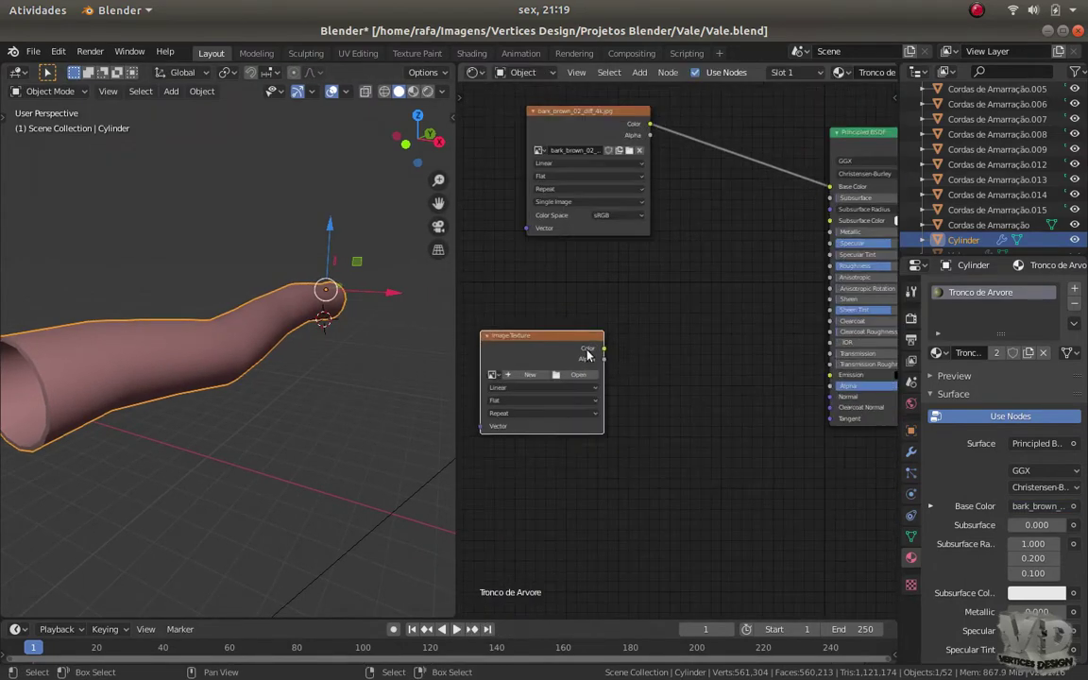
pyautogui.hotkey('shift', 'a')
pyautogui.click(703, 478)
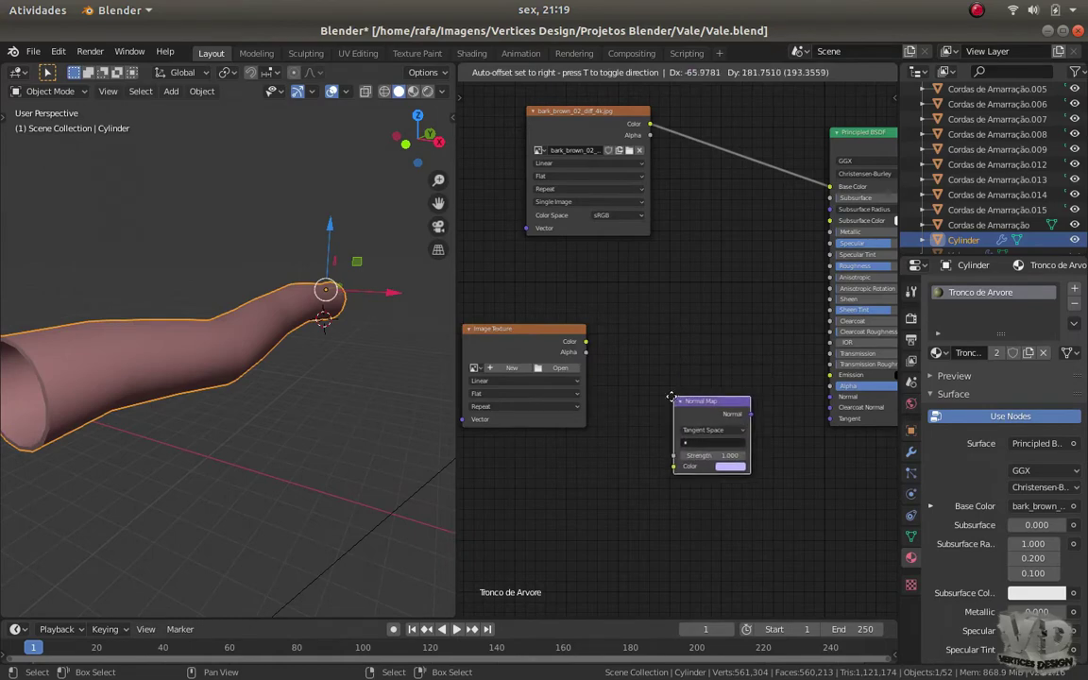
pyautogui.click(671, 397)
pyautogui.scroll(1, 652, 416)
pyautogui.moveTo(571, 339); pyautogui.dragTo(626, 437)
pyautogui.moveTo(857, 408); pyautogui.dragTo(857, 406)
# Load bark_brown_02_nor_4k.jpg from Texturas/Madeira/Tronco de árvore into the image node
pyautogui.click(597, 351)
pyautogui.click(586, 460)
pyautogui.click(637, 442)
pyautogui.click(631, 505)
pyautogui.click(652, 355)
pyautogui.click(393, 172)
pyautogui.click(394, 173)
pyautogui.doubleClick(742, 250)
pyautogui.doubleClick(742, 250)
pyautogui.doubleClick(399, 247)
pyautogui.doubleClick(858, 248)
# Set the normal image to Non-Color and the Normal Map strength to 0.5
pyautogui.keyDown('ctrl'); pyautogui.hscroll(1, 724, 411); pyautogui.keyUp('ctrl')
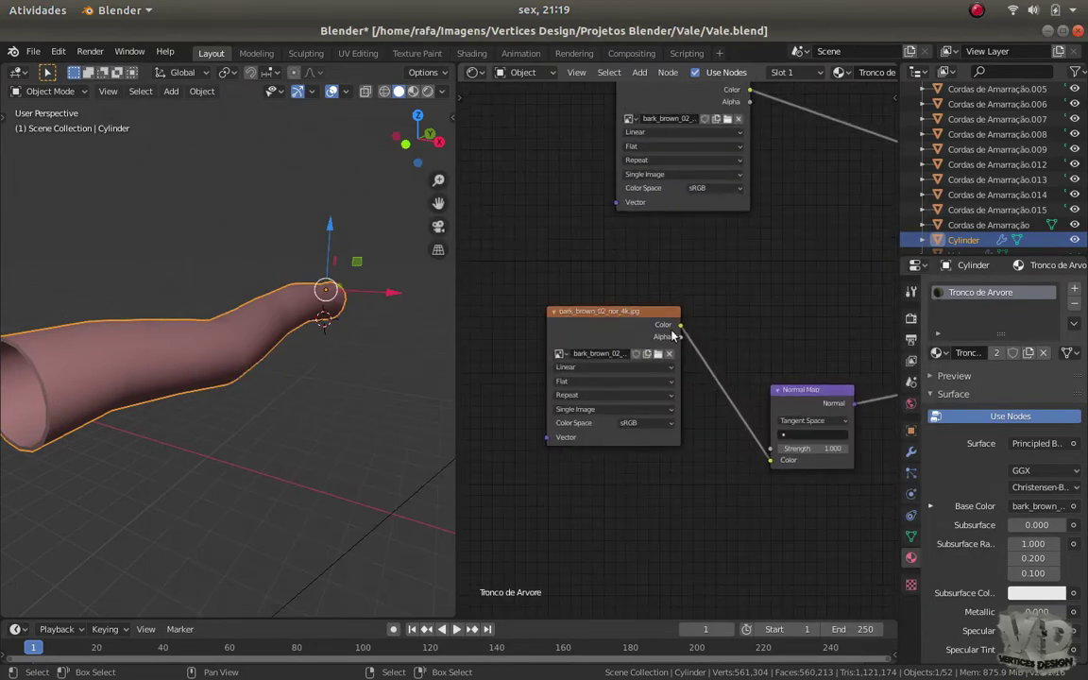
pyautogui.scroll(1, 662, 320)
pyautogui.keyDown('shift'); pyautogui.scroll(1, 662, 320); pyautogui.keyUp('shift')
pyautogui.click(569, 475)
pyautogui.click(529, 549)
pyautogui.click(814, 512)
pyautogui.write('0.600')
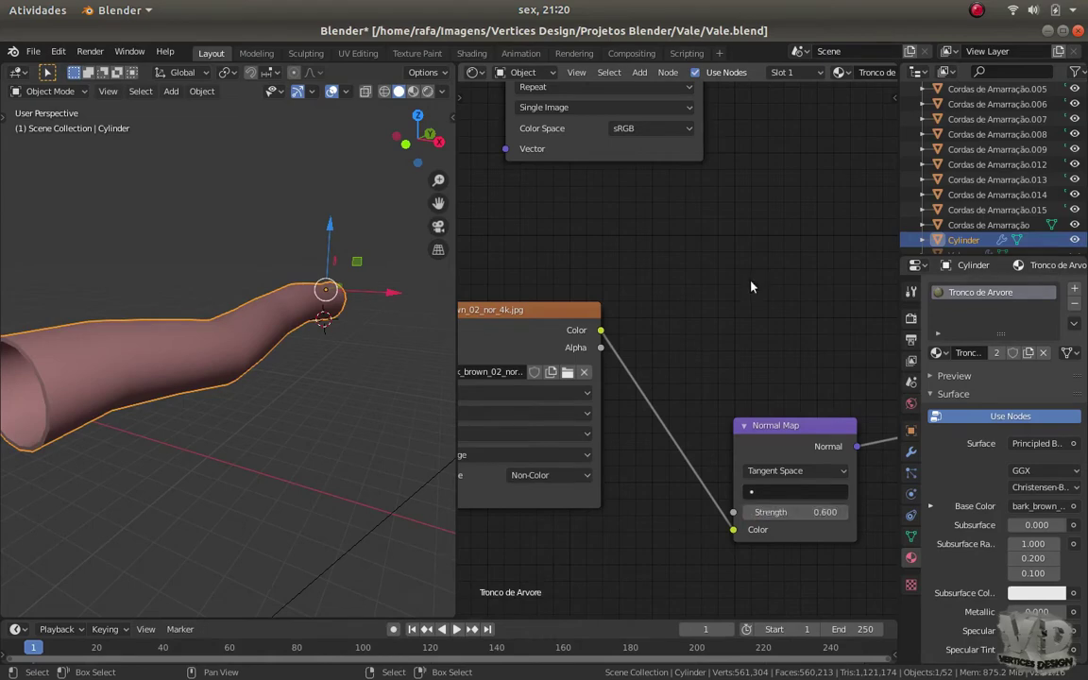
# Preview the log's bumpy bark in material shading, then return to solid shading
pyautogui.press('z')
pyautogui.scroll(1, 193, 369)
pyautogui.scroll(2, 193, 368)
pyautogui.moveTo(193, 371)
pyautogui.mouseDown(button='middle')
pyautogui.moveTo(173, 343)
pyautogui.moveTo(280, 371)
pyautogui.moveTo(282, 343)
pyautogui.moveTo(263, 347)
pyautogui.moveTo(216, 304)
pyautogui.moveTo(284, 326)
pyautogui.mouseUp(button='middle')
pyautogui.moveTo(240, 427); pyautogui.dragTo(273, 406, button='middle')
pyautogui.moveTo(798, 513); pyautogui.dragTo(681, 382, button='middle')
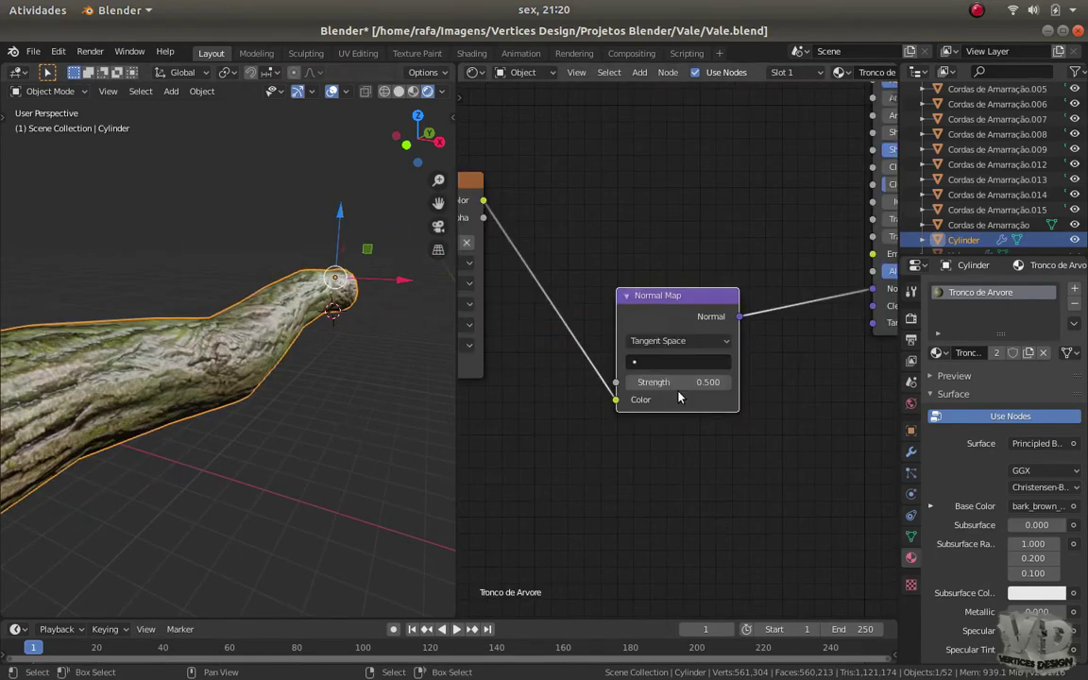
pyautogui.moveTo(283, 396); pyautogui.dragTo(213, 419, button='middle')
pyautogui.click(398, 90)
# Rearrange the bark image nodes to make room for another texture
pyautogui.moveTo(510, 174); pyautogui.dragTo(714, 350, button='middle')
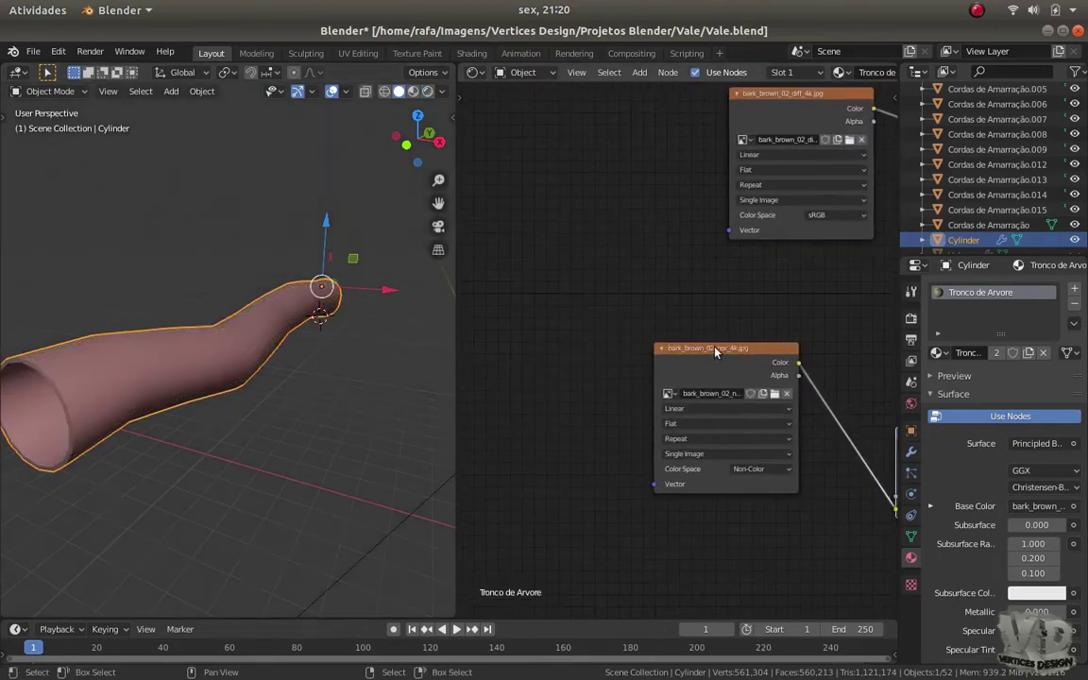
pyautogui.moveTo(715, 352); pyautogui.dragTo(770, 358)
pyautogui.scroll(-2, 588, 321)
pyautogui.moveTo(661, 354); pyautogui.dragTo(604, 426)
pyautogui.scroll(-1, 582, 247)
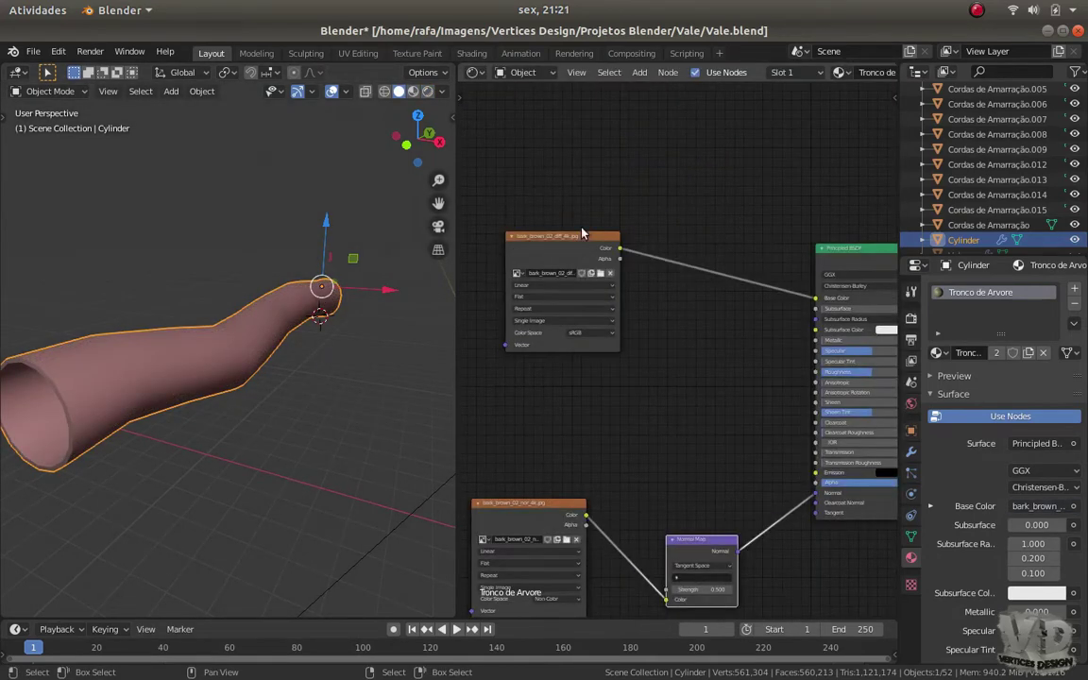
pyautogui.moveTo(582, 248); pyautogui.dragTo(586, 197)
pyautogui.moveTo(531, 313); pyautogui.dragTo(562, 295, button='middle')
pyautogui.hotkey('shift', 'a')
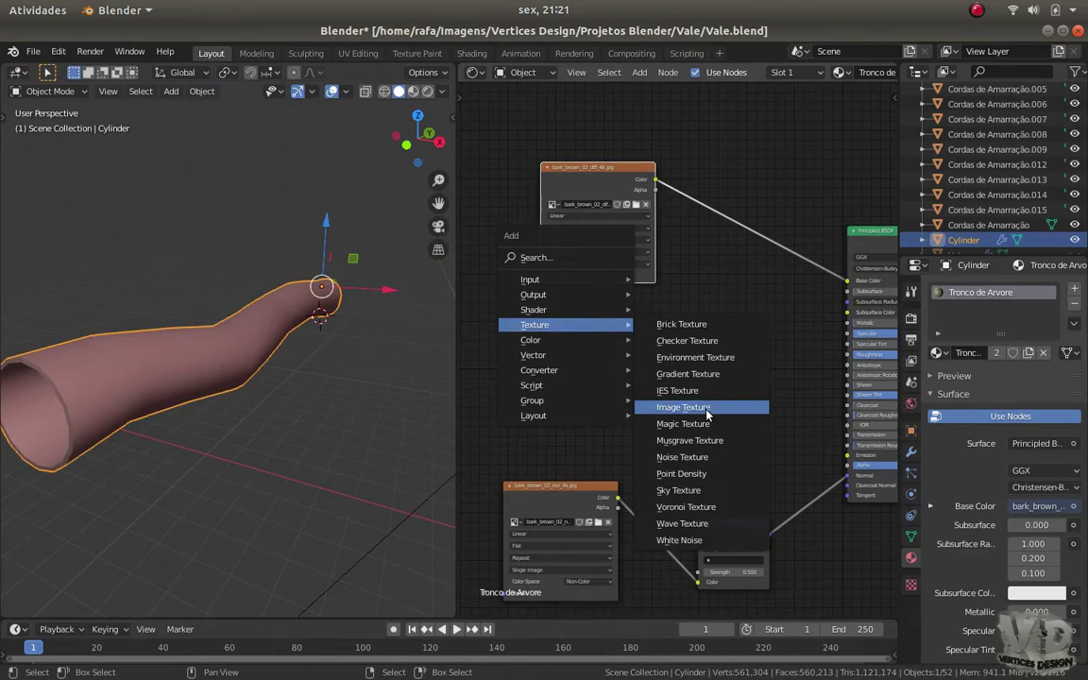
# Add an Image Texture node loaded with bark_brown_02_spec_4k.jpg from the Tronco de árvore folder
pyautogui.click(706, 407)
pyautogui.click(583, 359)
pyautogui.click(583, 475)
pyautogui.scroll(2, 583, 434)
pyautogui.scroll(2, 676, 360)
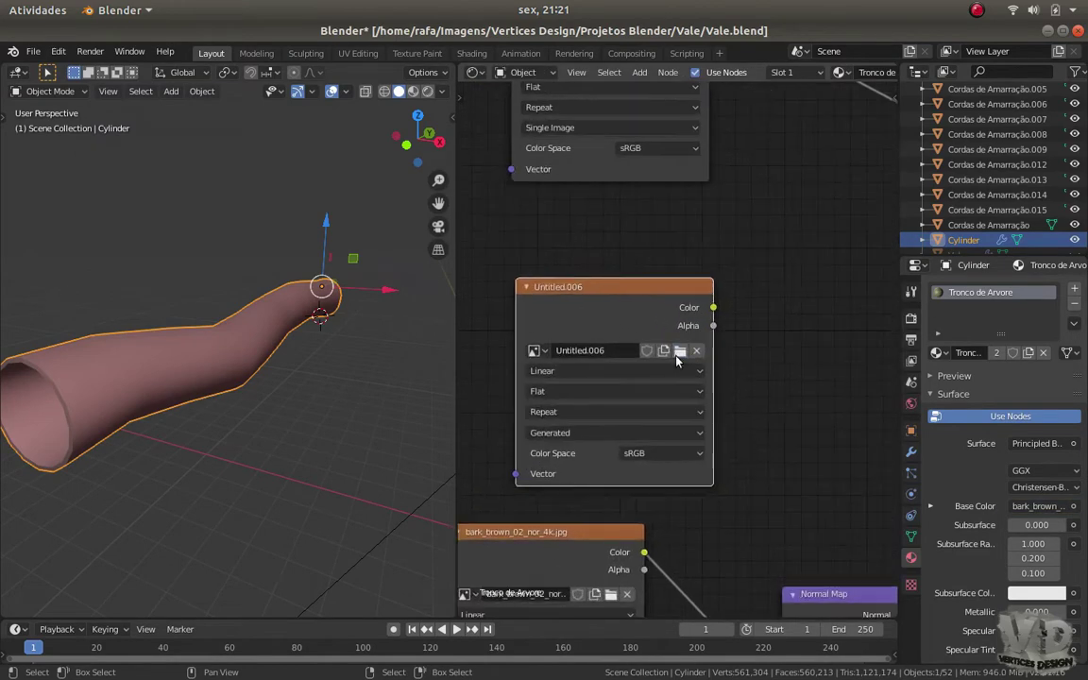
pyautogui.click(676, 361)
pyautogui.click(394, 173)
pyautogui.click(394, 173)
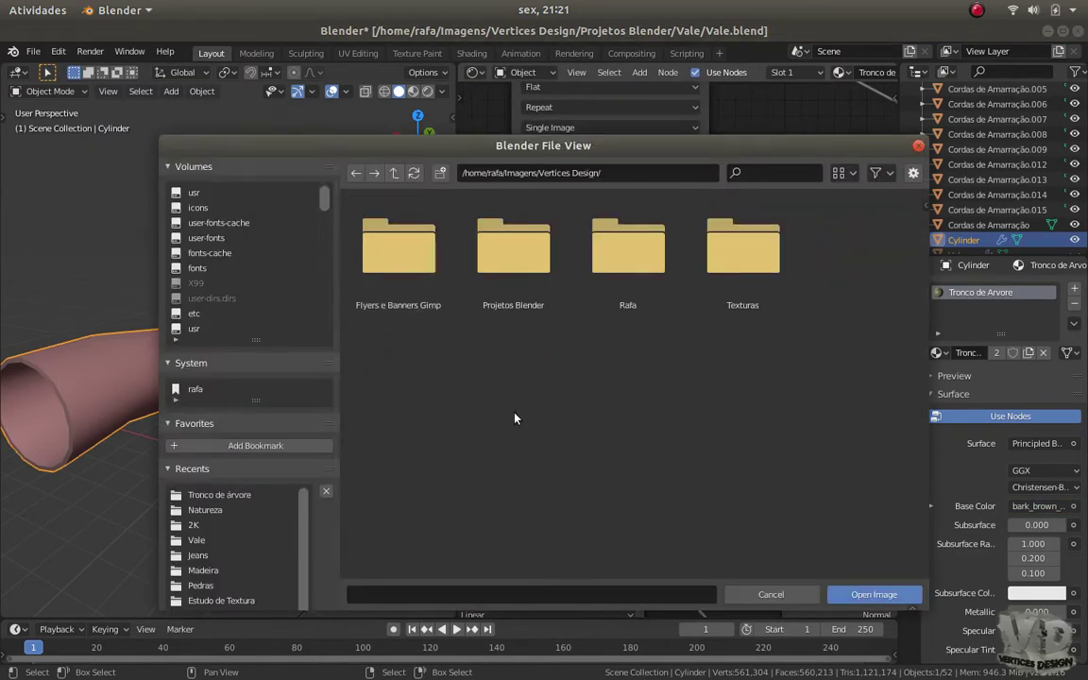
pyautogui.click(743, 247)
pyautogui.click(736, 247)
pyautogui.click(397, 244)
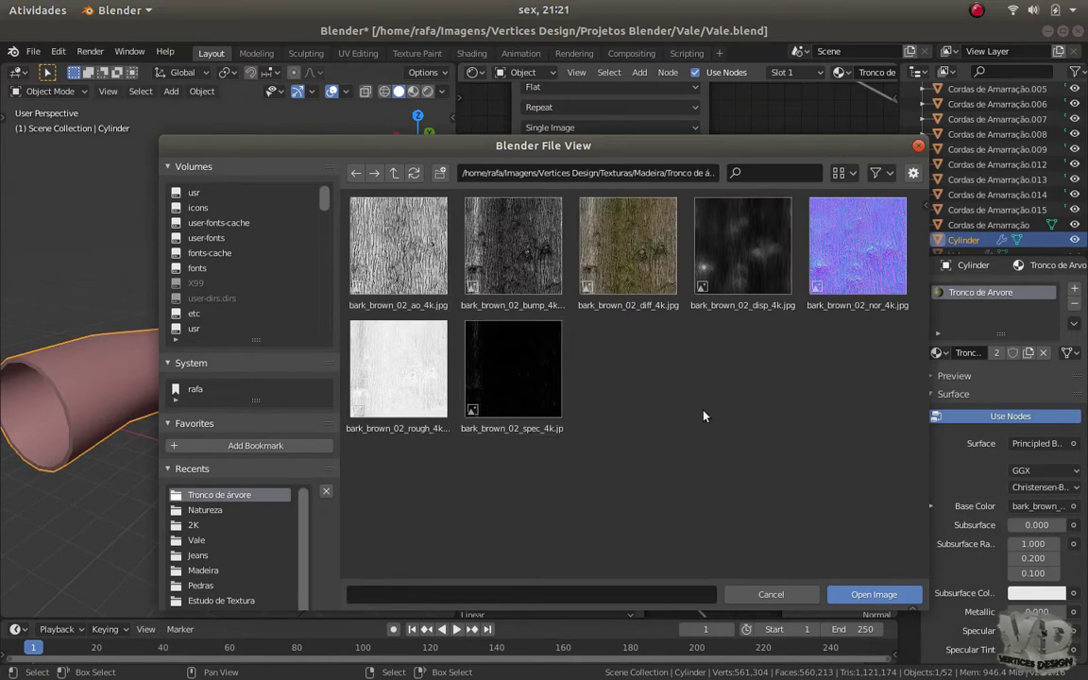
pyautogui.doubleClick(513, 368)
# Link the spec image's Color to the Principled BSDF Specular input
pyautogui.moveTo(744, 460)
pyautogui.mouseDown(button='middle')
pyautogui.moveTo(623, 402)
pyautogui.moveTo(554, 438)
pyautogui.mouseUp(button='middle')
pyautogui.moveTo(520, 357); pyautogui.dragTo(801, 324)
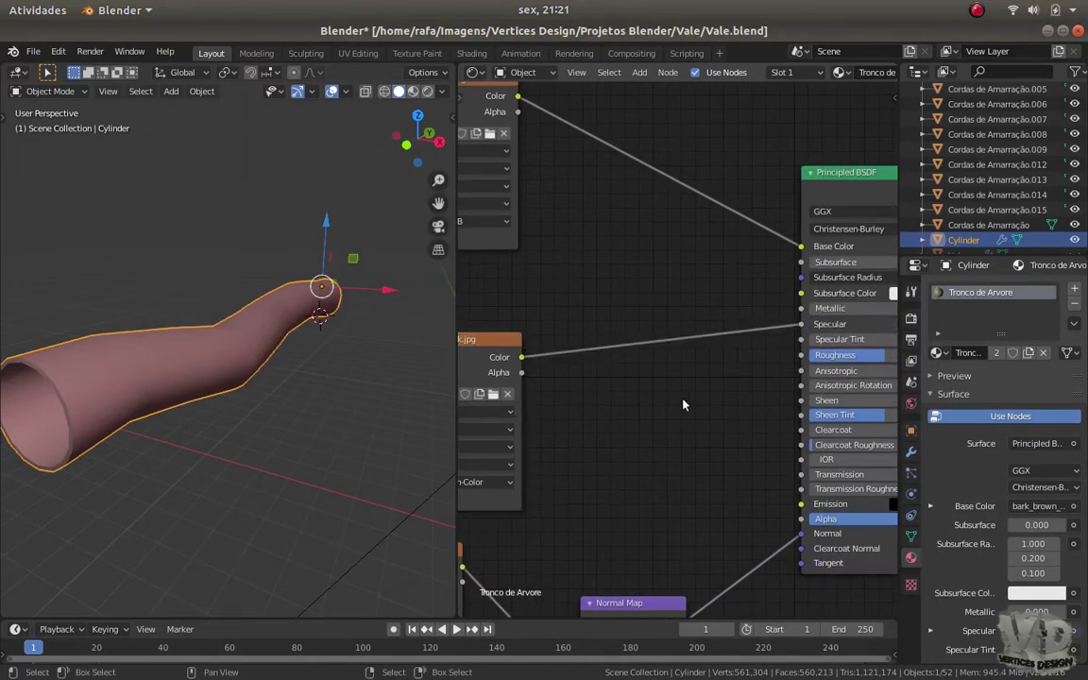
pyautogui.click(954, 375)
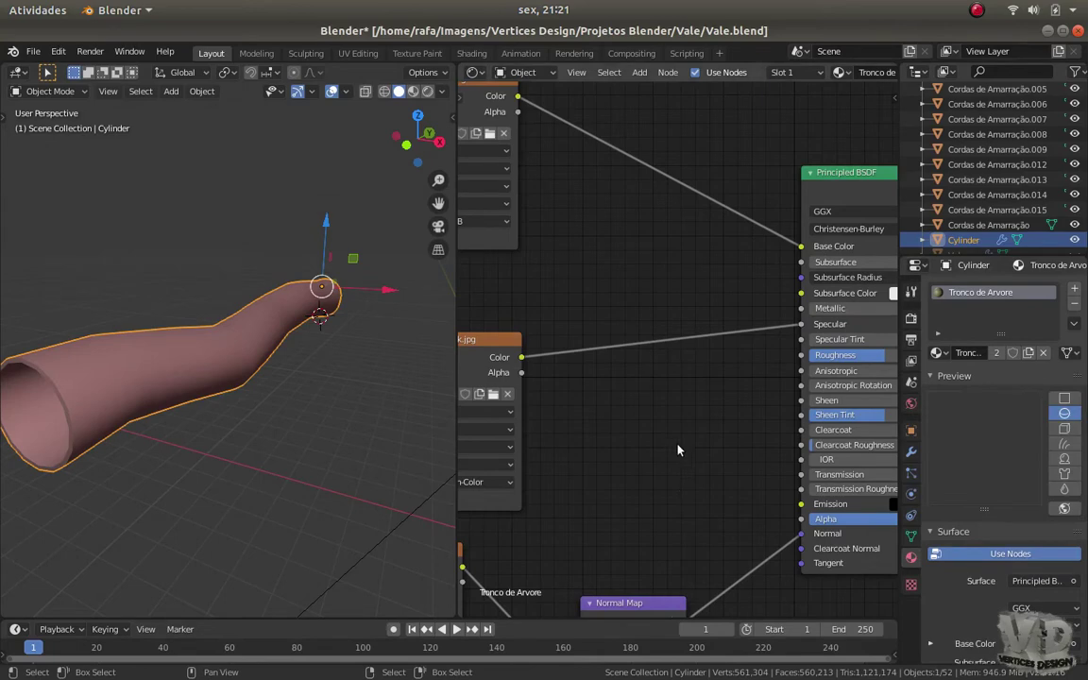
pyautogui.moveTo(461, 333); pyautogui.dragTo(641, 329, button='middle')
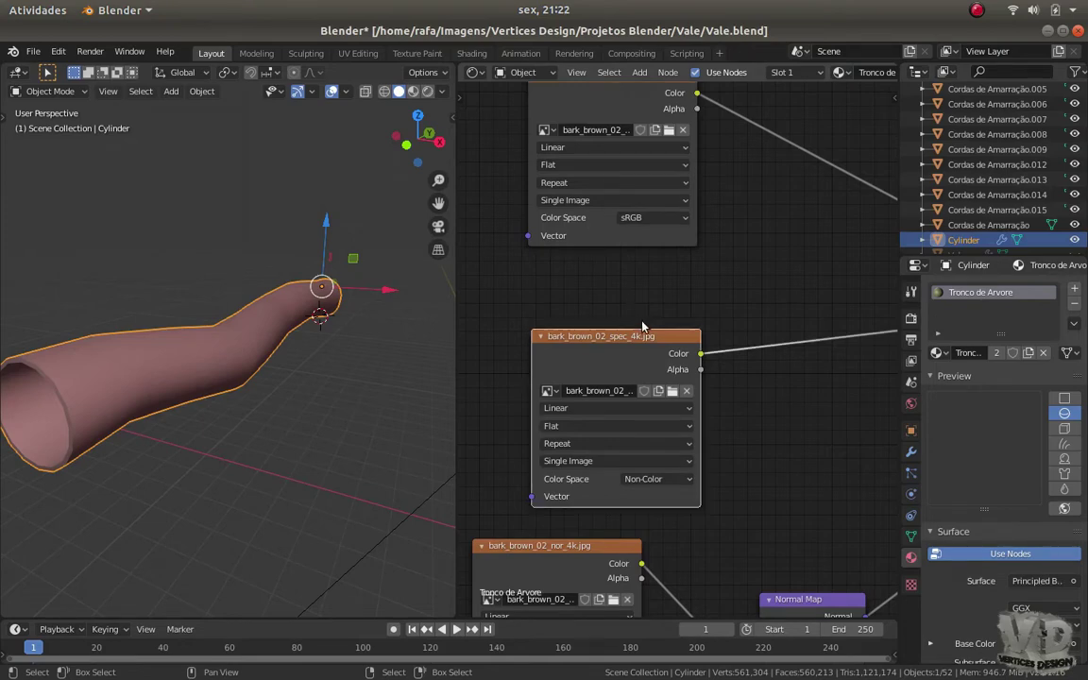
pyautogui.scroll(-2, 644, 325)
pyautogui.scroll(3, 651, 321)
pyautogui.moveTo(673, 306); pyautogui.dragTo(731, 299, button='middle')
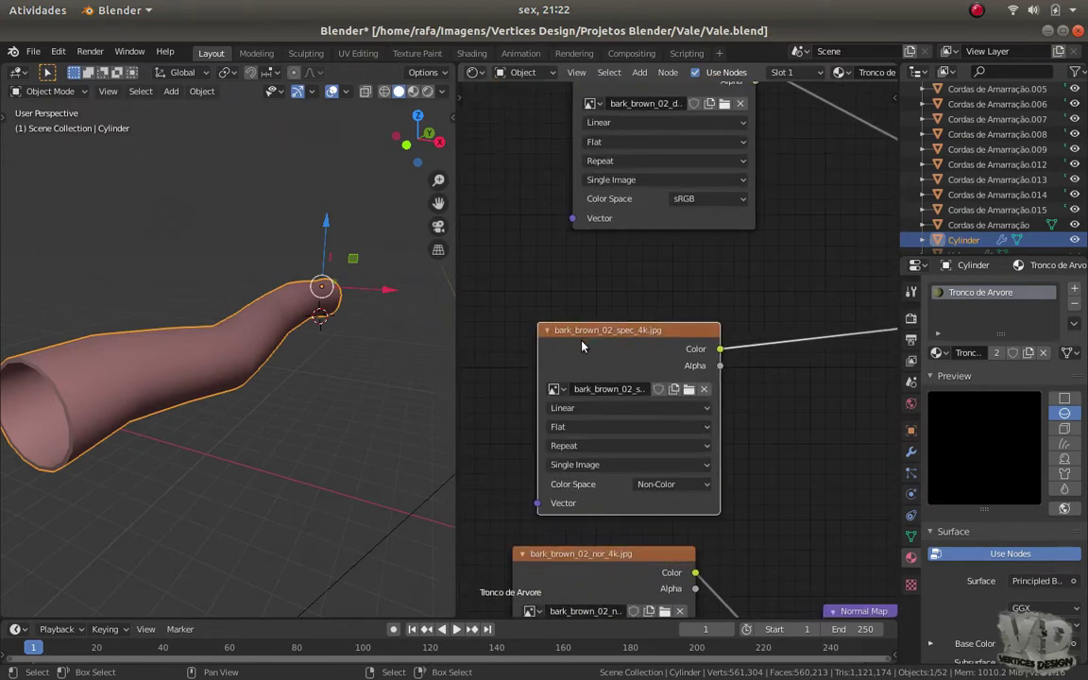
# Check the log's bark in material preview from the side, then return to solid shading
pyautogui.press('z')
pyautogui.press('8')
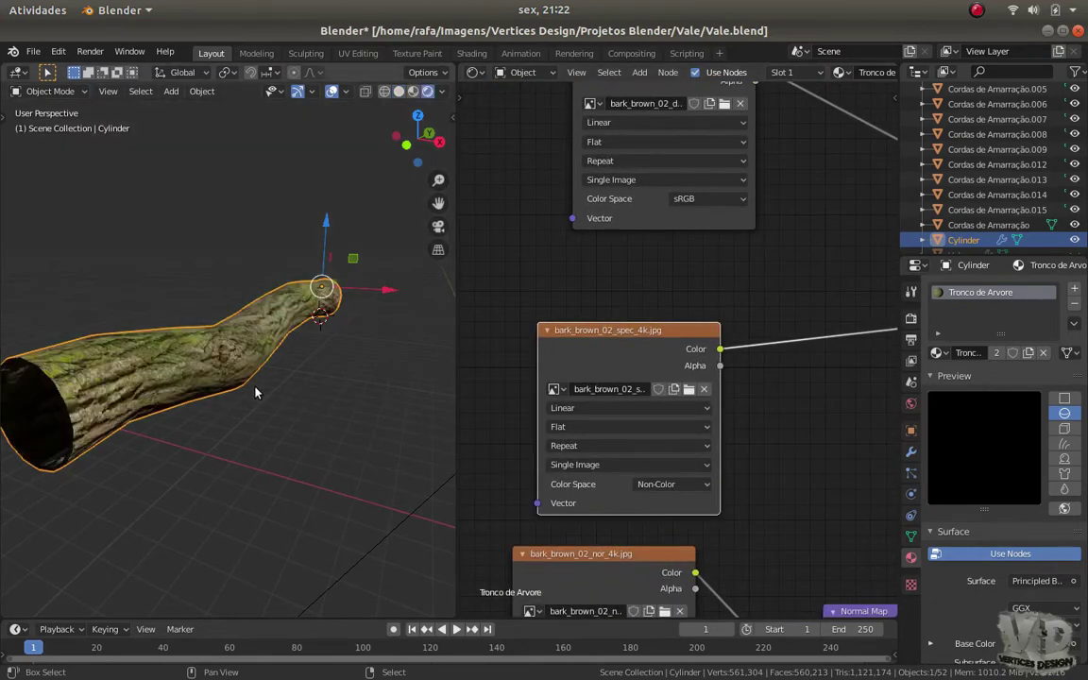
pyautogui.scroll(3, 264, 386)
pyautogui.moveTo(264, 386)
pyautogui.mouseDown(button='middle')
pyautogui.moveTo(147, 391)
pyautogui.moveTo(315, 369)
pyautogui.moveTo(301, 352)
pyautogui.moveTo(259, 371)
pyautogui.mouseUp(button='middle')
pyautogui.scroll(-3, 262, 373)
pyautogui.scroll(3, 227, 357)
pyautogui.scroll(-1, 233, 360)
pyautogui.press('z')
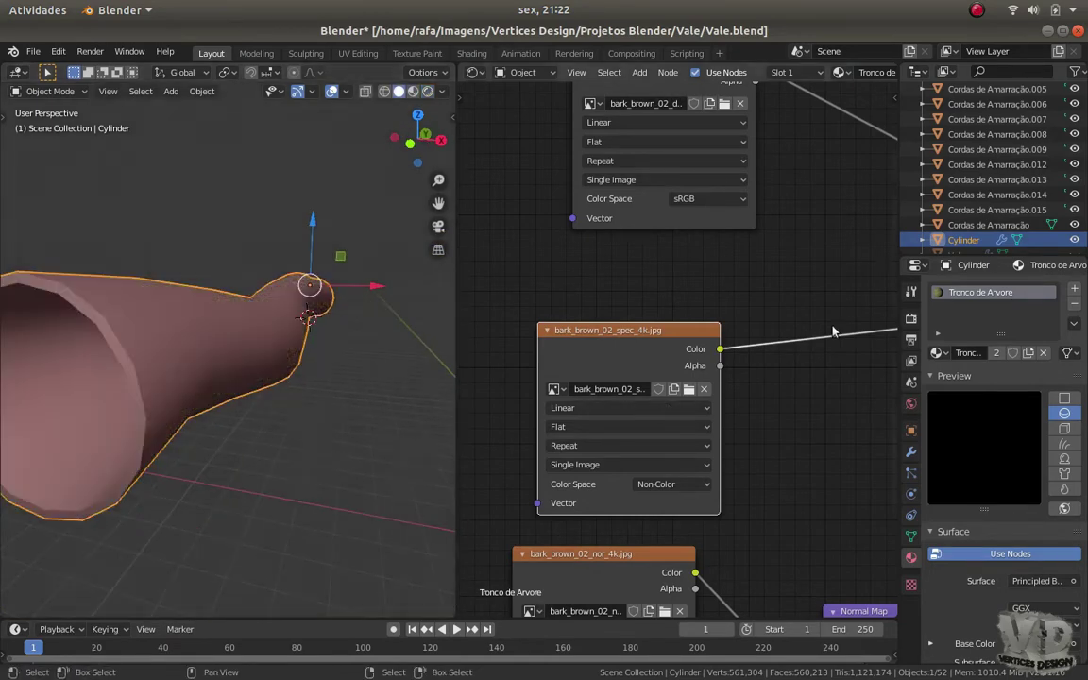
pyautogui.moveTo(840, 359); pyautogui.dragTo(695, 397, button='middle')
pyautogui.hotkey('shift', 'a')
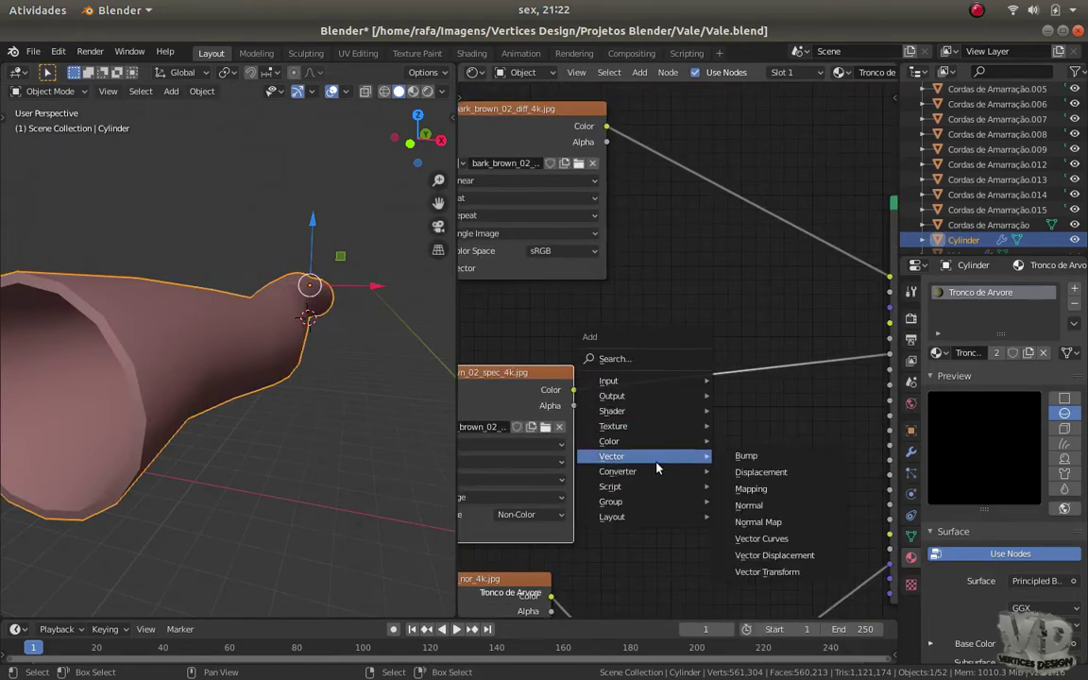
# Insert a Math Add node on the spec-to-Specular link and preview the log
pyautogui.click(744, 354)
pyautogui.click(746, 335)
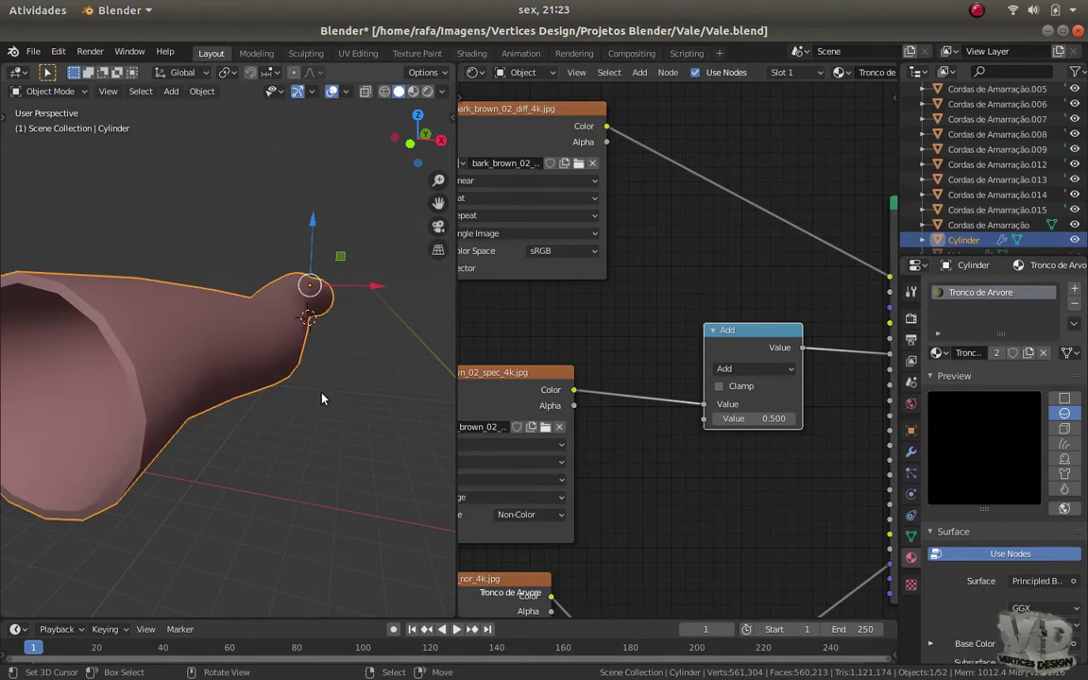
pyautogui.scroll(-3, 329, 397)
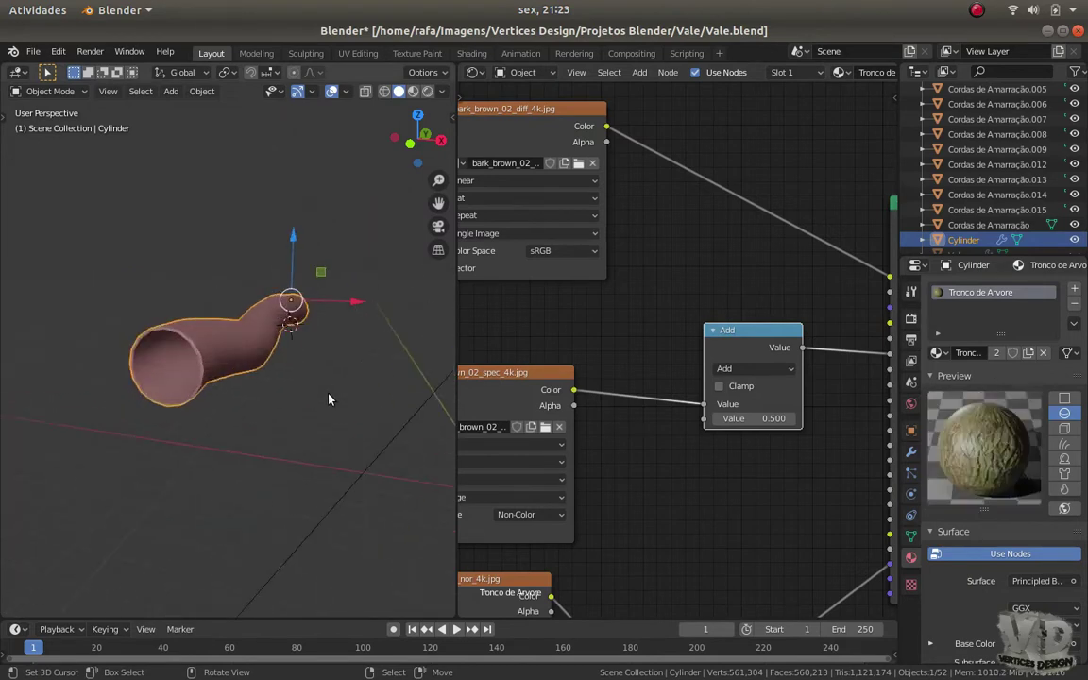
pyautogui.scroll(4, 329, 398)
pyautogui.moveTo(311, 400)
pyautogui.mouseDown(button='middle')
pyautogui.moveTo(284, 404)
pyautogui.moveTo(221, 350)
pyautogui.moveTo(244, 336)
pyautogui.moveTo(284, 358)
pyautogui.mouseUp(button='middle')
pyautogui.press('z')
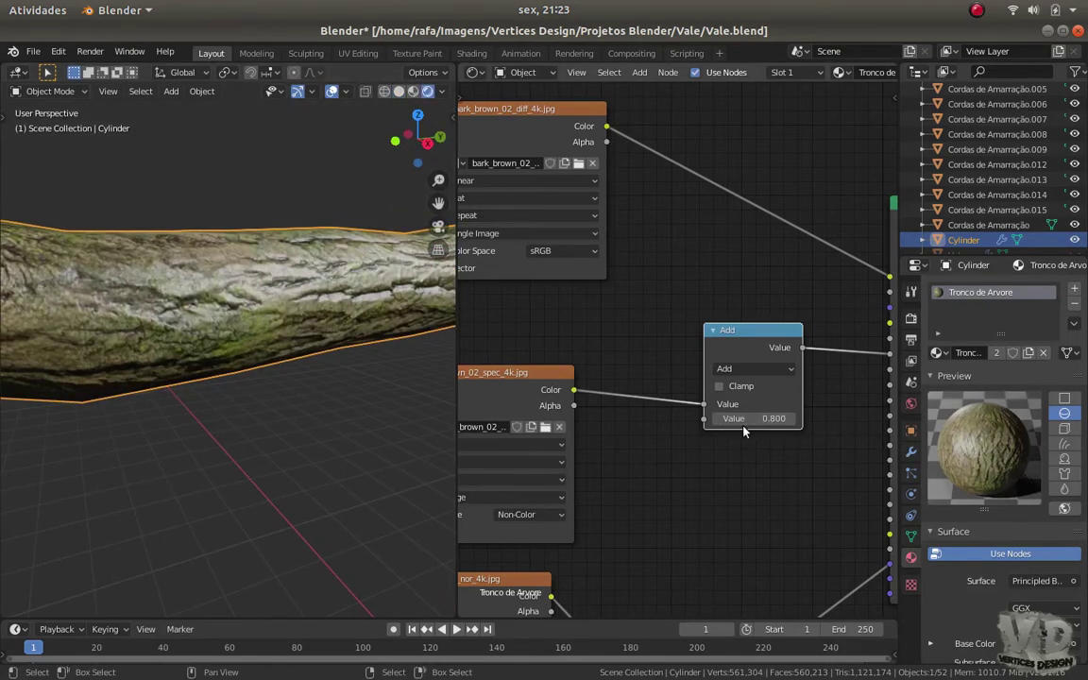
# Set the Add node value to 0.3 and inspect the trunk's shine
pyautogui.click(743, 420)
pyautogui.write('0.3')
pyautogui.press('Return')
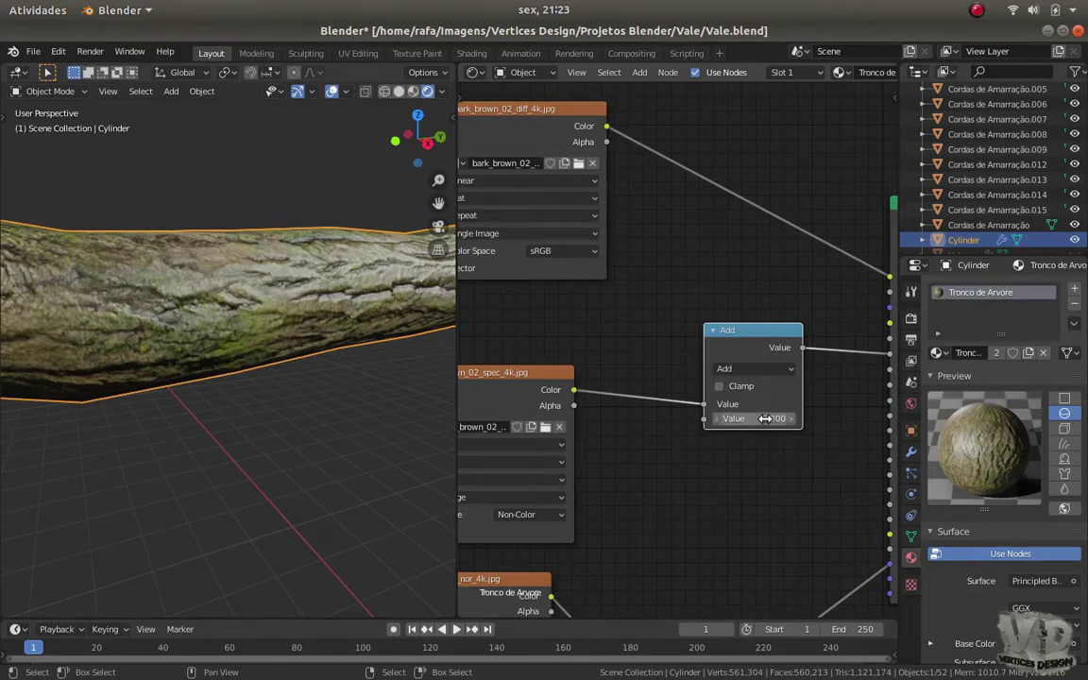
pyautogui.moveTo(289, 400); pyautogui.dragTo(302, 388, button='middle')
pyautogui.scroll(-5, 300, 387)
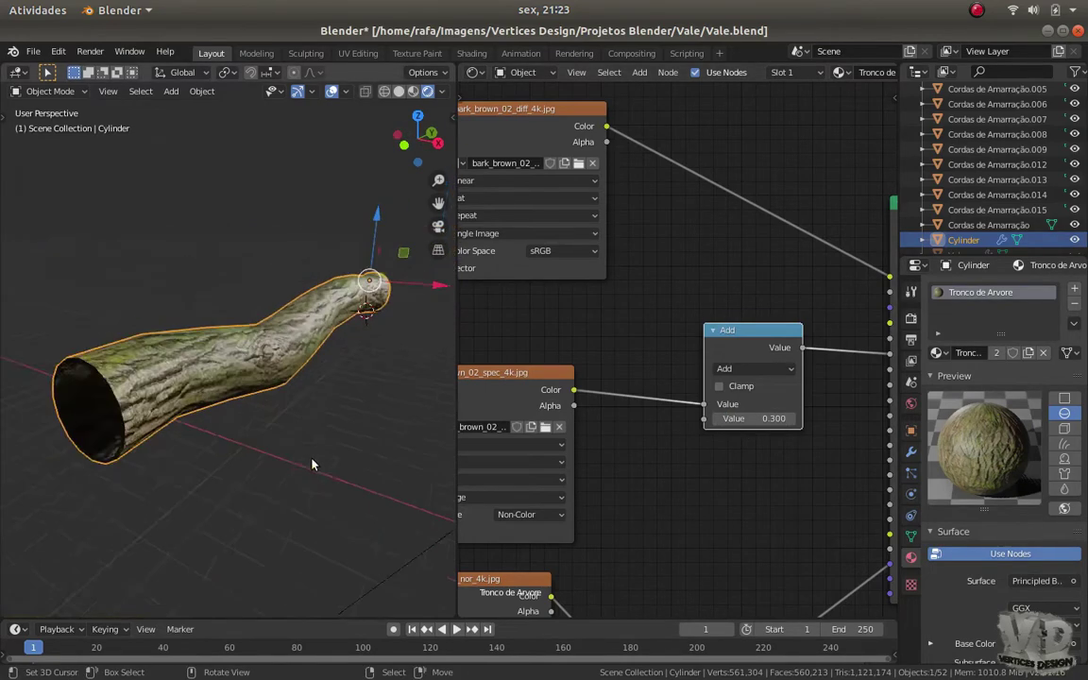
pyautogui.scroll(5, 303, 442)
pyautogui.click(768, 414)
pyautogui.write('.1')
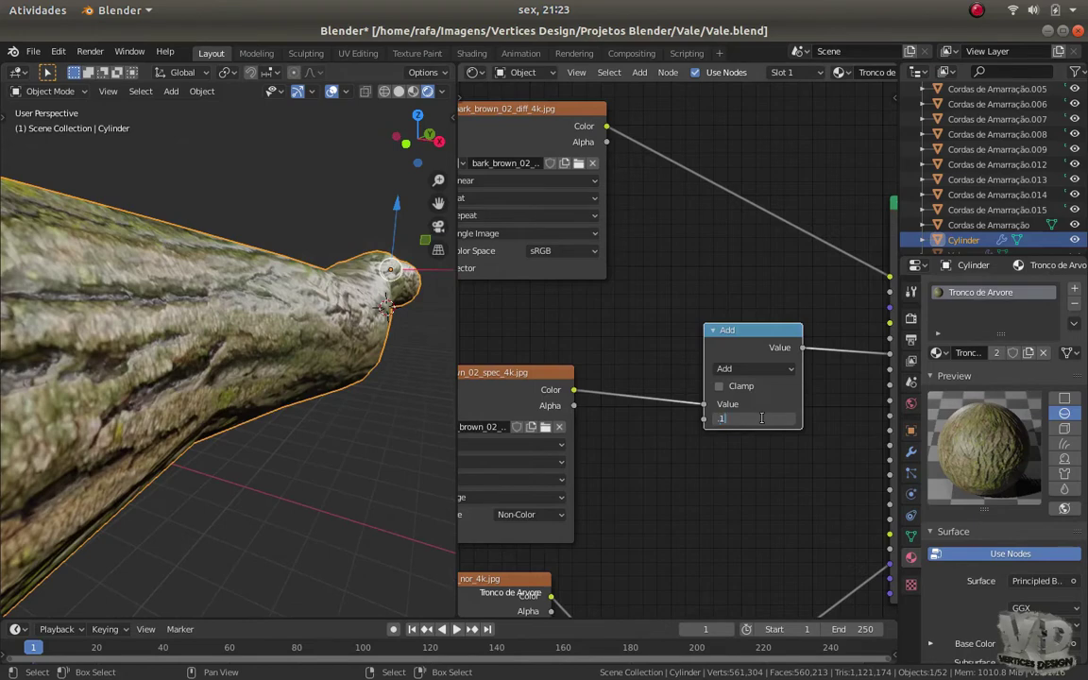
pyautogui.press('Return')
pyautogui.moveTo(284, 396)
pyautogui.mouseDown(button='middle')
pyautogui.moveTo(276, 356)
pyautogui.moveTo(377, 378)
pyautogui.mouseUp(button='middle')
# Settle the Add node value on 0.150 and review the Principled BSDF and output nodes
pyautogui.click(749, 418)
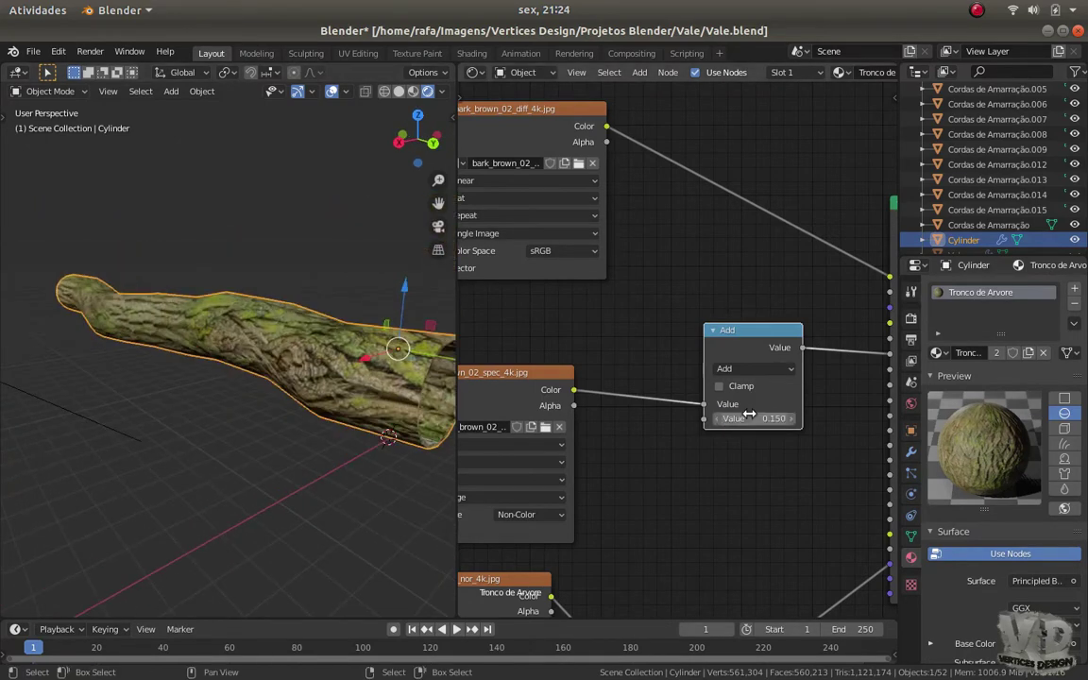
pyautogui.moveTo(284, 368)
pyautogui.mouseDown(button='middle')
pyautogui.moveTo(268, 357)
pyautogui.moveTo(307, 342)
pyautogui.moveTo(321, 358)
pyautogui.moveTo(302, 387)
pyautogui.mouseUp(button='middle')
pyautogui.scroll(3, 288, 367)
pyautogui.scroll(-2, 288, 367)
pyautogui.scroll(-3, 629, 196)
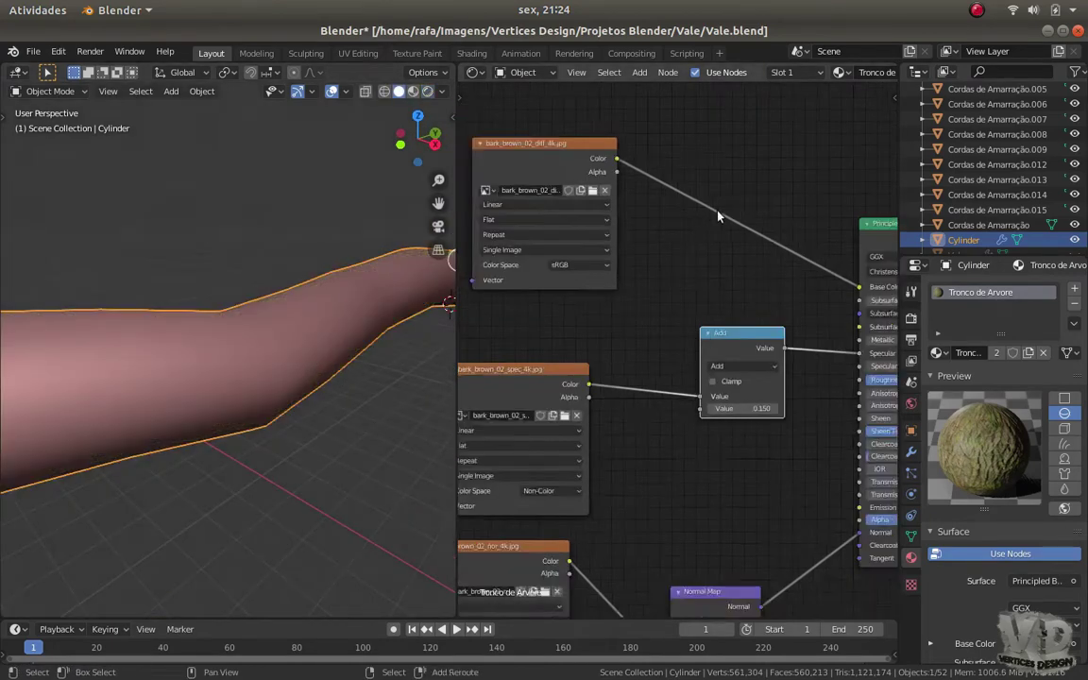
pyautogui.moveTo(630, 196); pyautogui.dragTo(773, 323, button='middle')
pyautogui.scroll(-1, 763, 319)
pyautogui.scroll(1, 650, 260)
pyautogui.scroll(2, 544, 500)
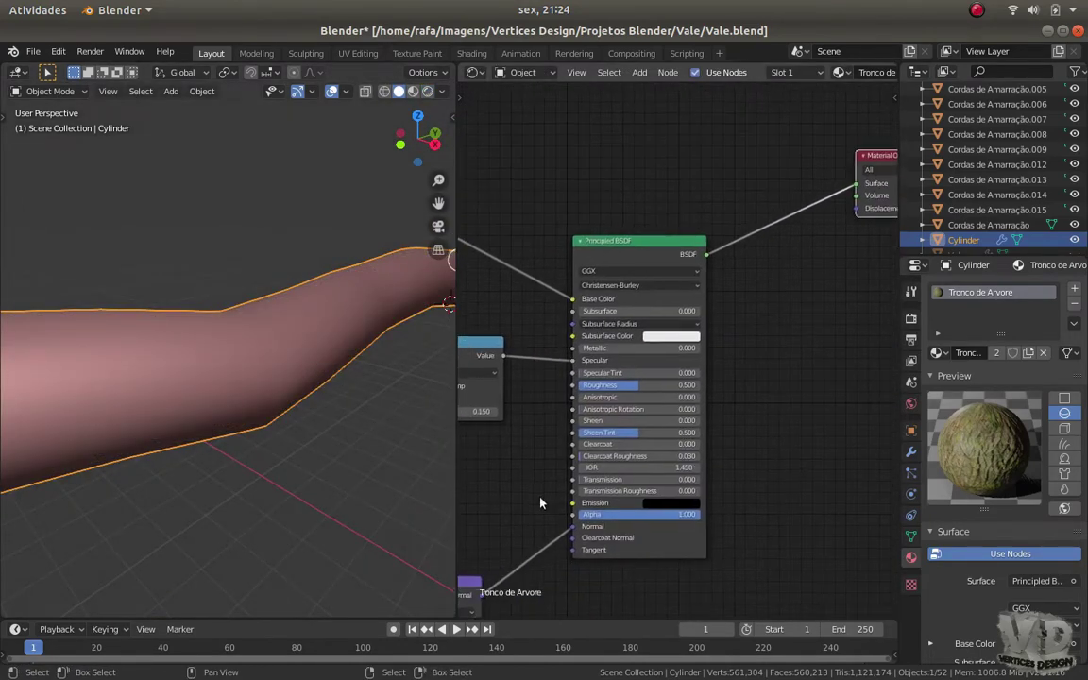
pyautogui.scroll(2, 557, 503)
pyautogui.scroll(1, 557, 503)
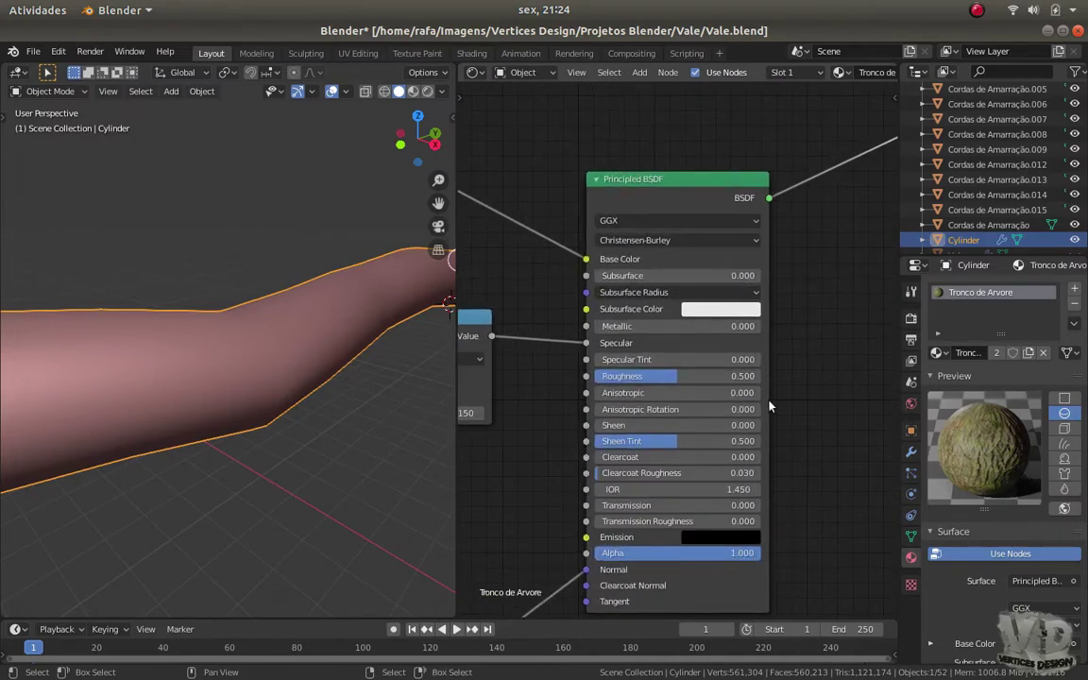
pyautogui.scroll(-2, 788, 335)
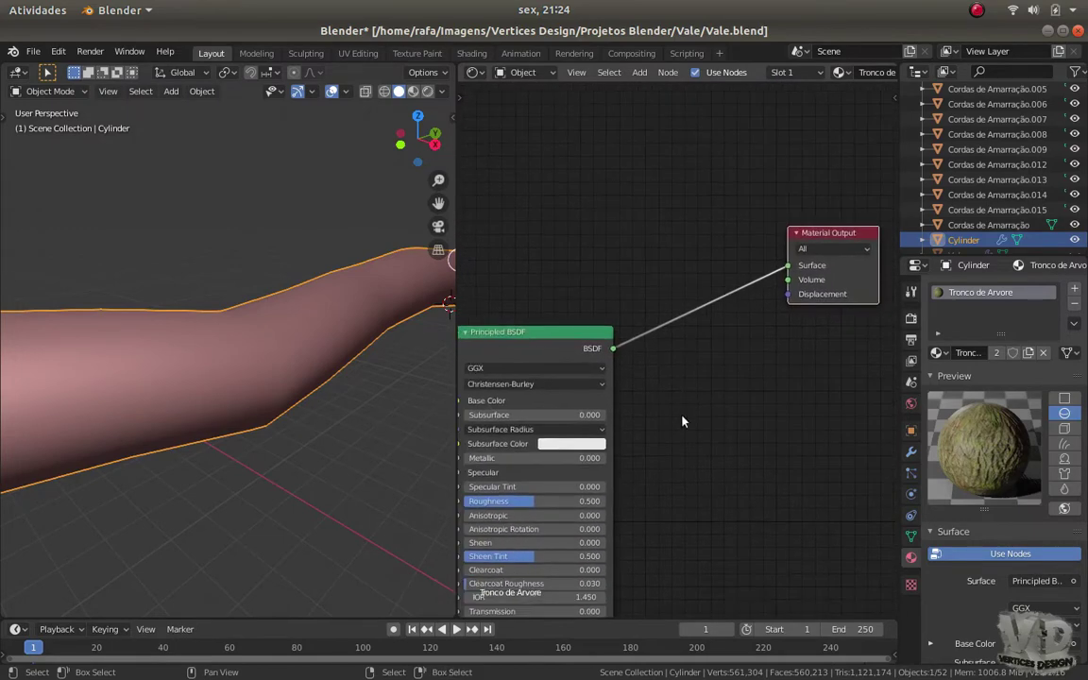
# Add a Fresnel input node to the bark material
pyautogui.scroll(1, 585, 403)
pyautogui.scroll(2, 538, 487)
pyautogui.hotkey('shift', 'a')
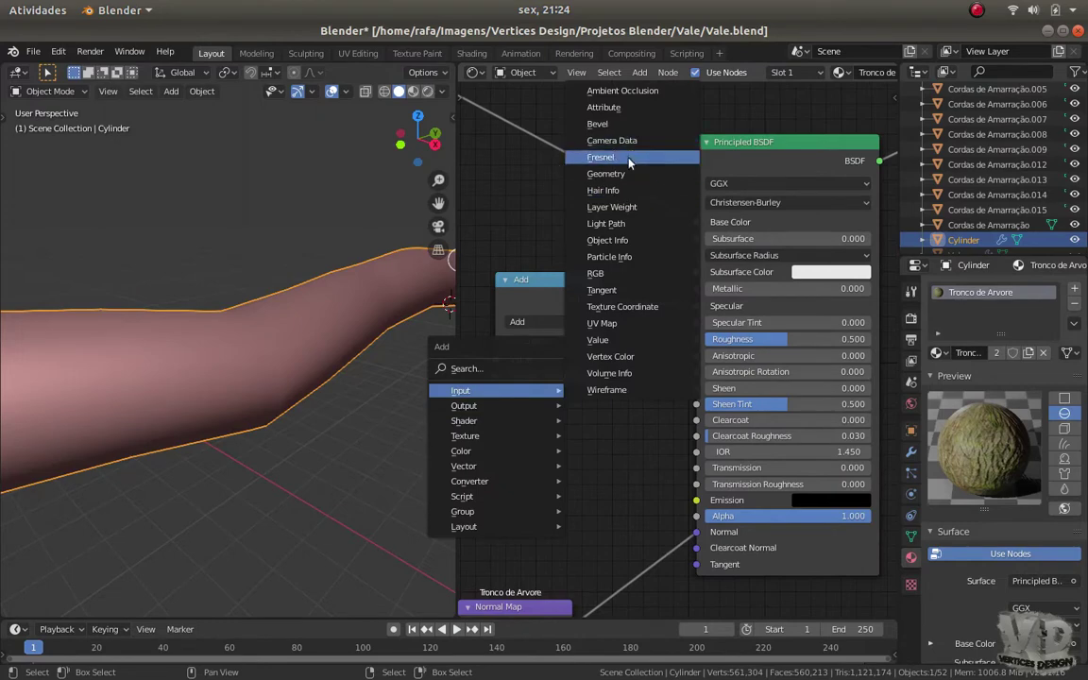
pyautogui.click(629, 160)
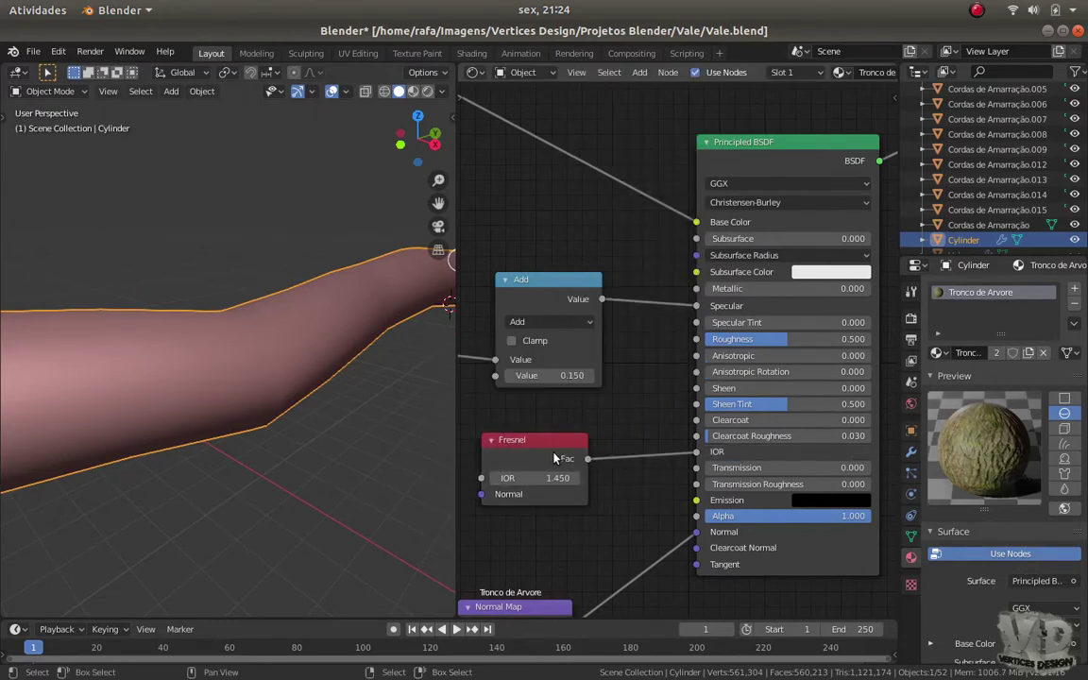
pyautogui.scroll(1, 623, 531)
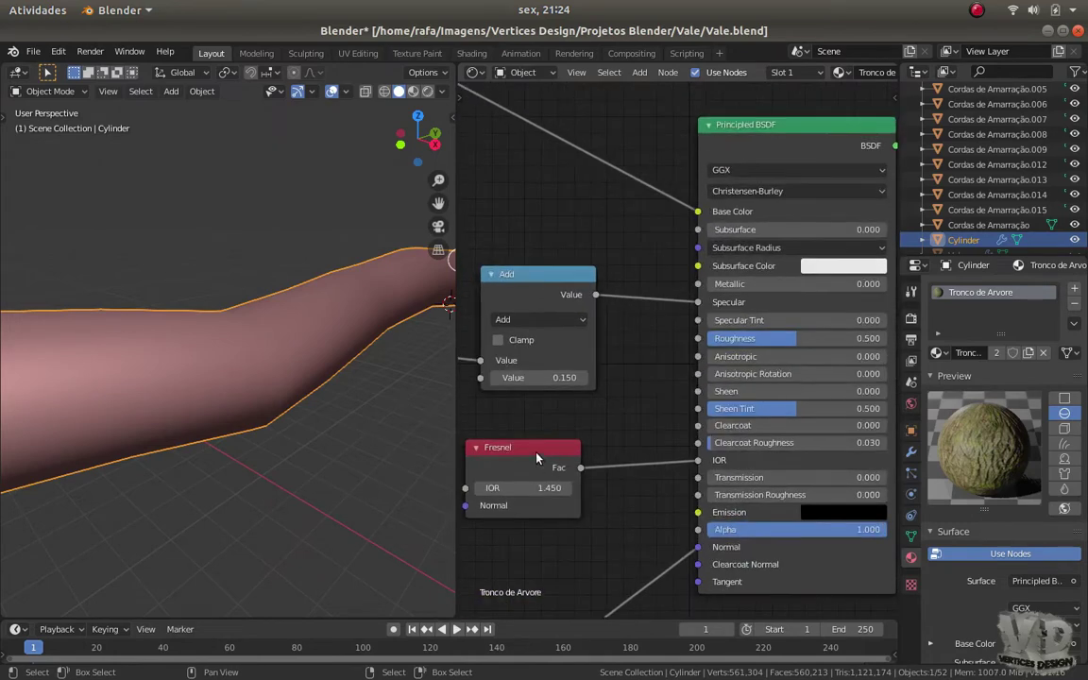
pyautogui.moveTo(537, 459); pyautogui.dragTo(694, 469, button='middle')
# Add a Value node set to 1 feeding the Fresnel node
pyautogui.hotkey('shift', 'a')
pyautogui.click(710, 416)
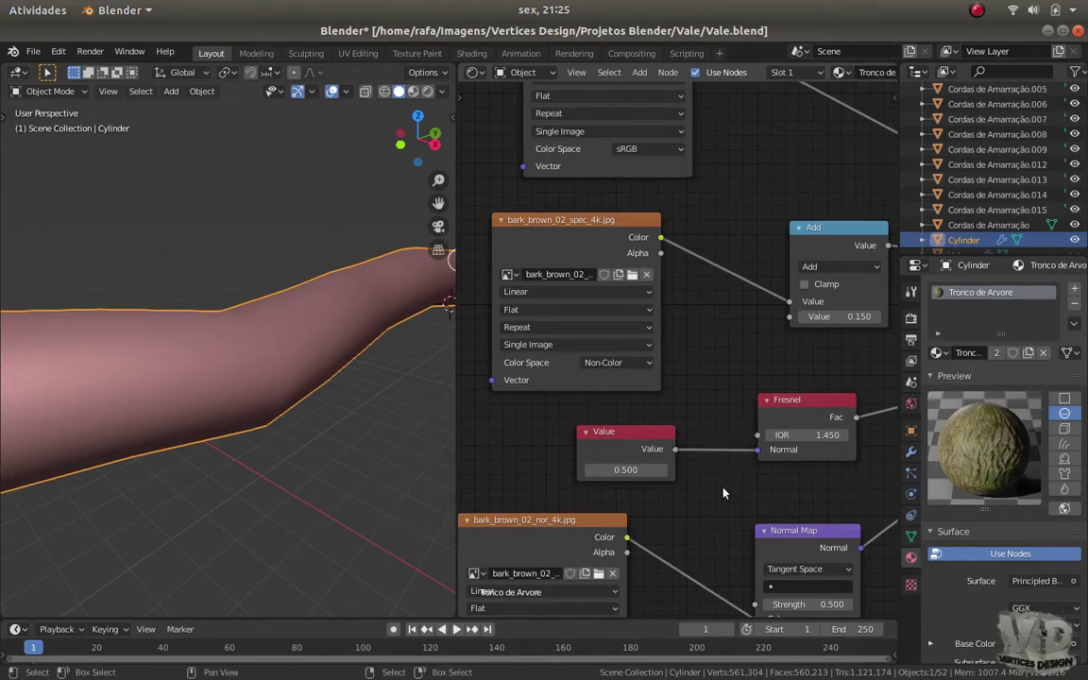
pyautogui.click(625, 469)
pyautogui.write('1')
pyautogui.scroll(-2, 636, 417)
pyautogui.scroll(4, 637, 417)
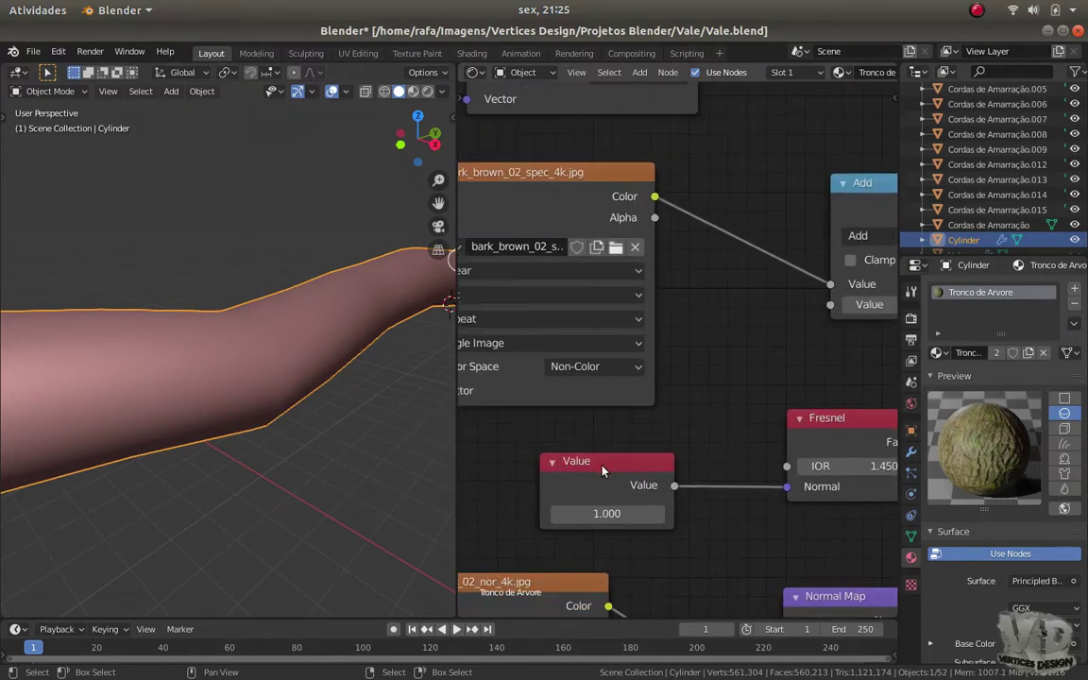
pyautogui.scroll(-3, 602, 469)
pyautogui.scroll(1, 578, 430)
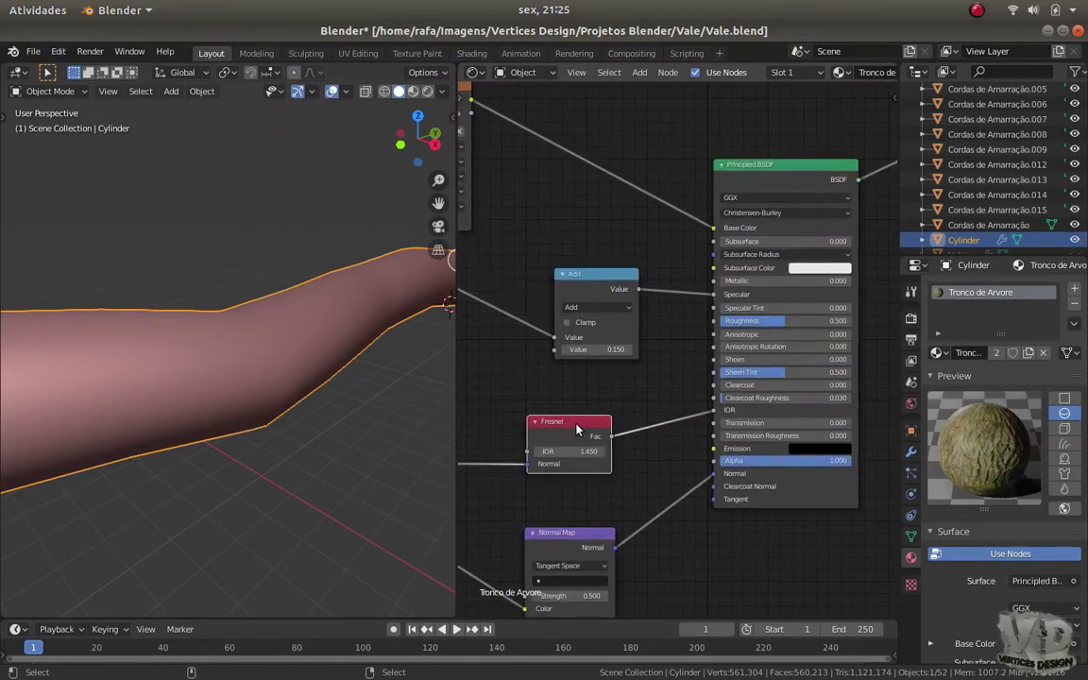
pyautogui.scroll(-2, 578, 430)
pyautogui.scroll(2, 484, 390)
# Cut the Fresnel-to-IOR link while checking the bark in rendered shading
pyautogui.click(428, 91)
pyautogui.moveTo(245, 406); pyautogui.dragTo(279, 413, button='middle')
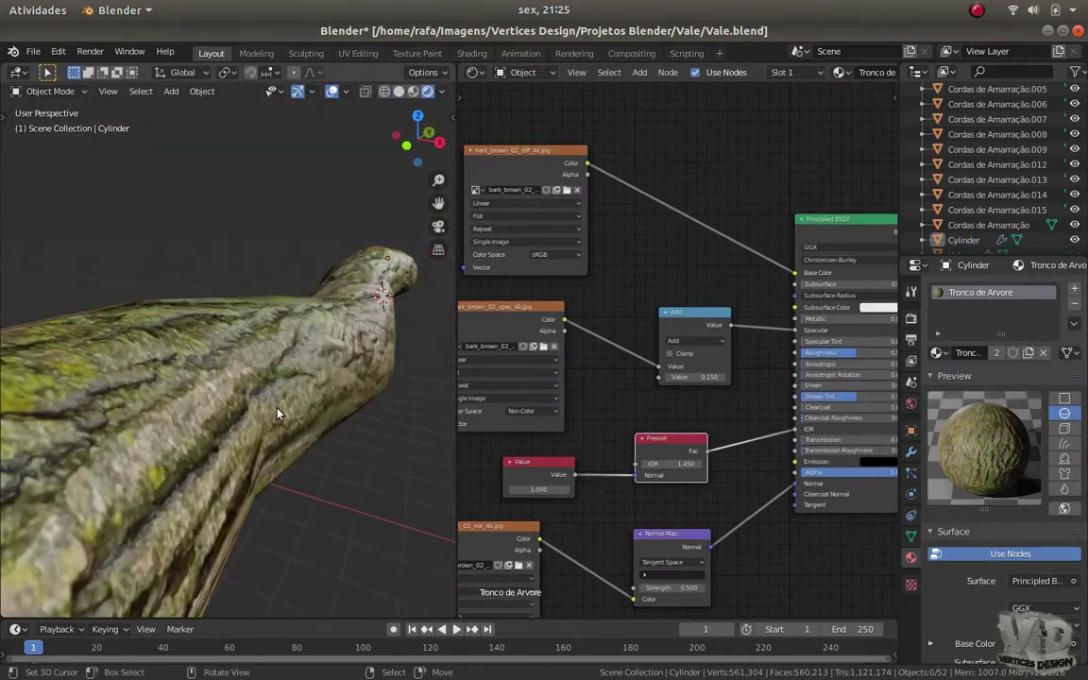
pyautogui.scroll(2, 274, 411)
pyautogui.scroll(-2, 272, 408)
pyautogui.keyDown('ctrl'); pyautogui.moveTo(738, 477); pyautogui.dragTo(738, 477, button='right'); pyautogui.keyUp('ctrl')
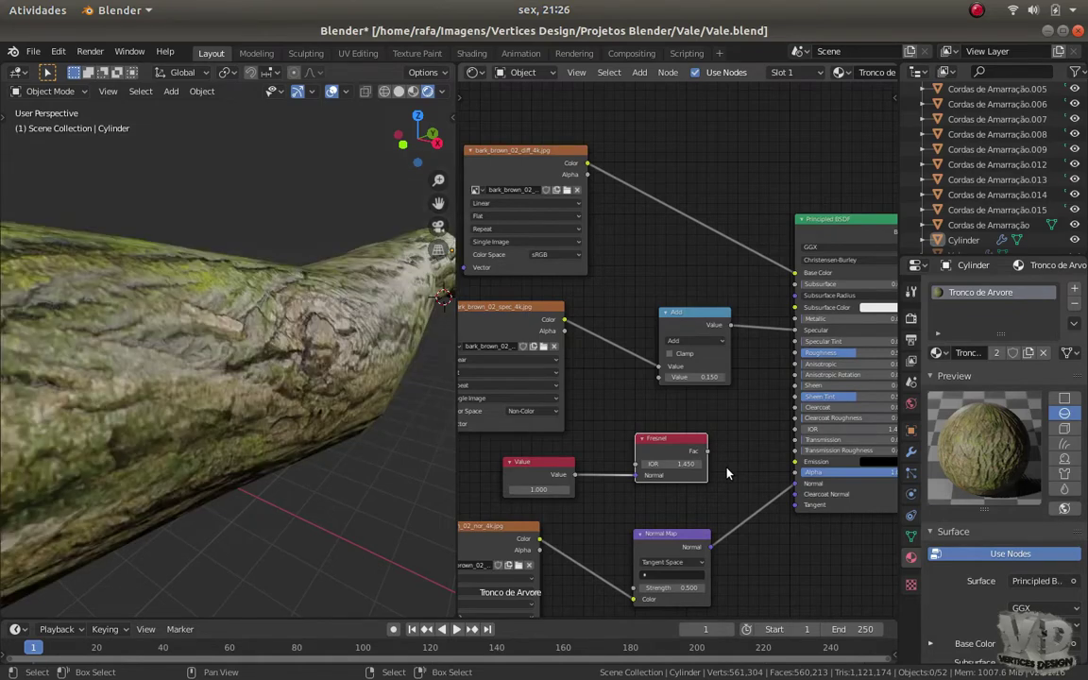
pyautogui.scroll(-1, 565, 443)
pyautogui.press('z')
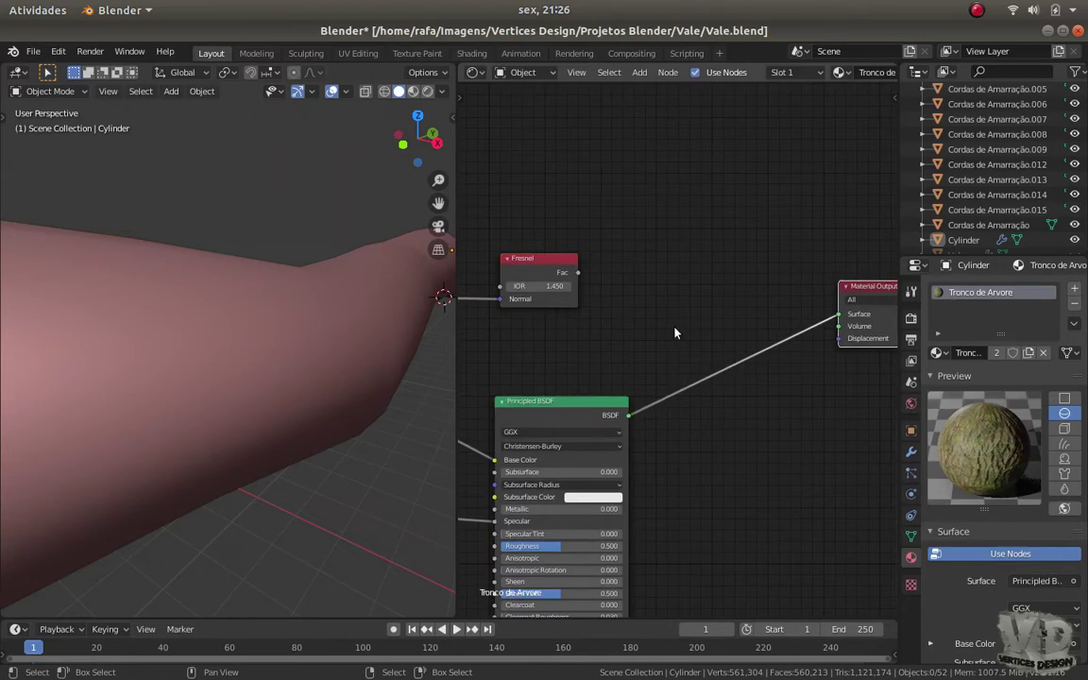
# Insert a Mix Shader on the BSDF-to-Output link, with its factor driven by the Fresnel node
pyautogui.hotkey('shift', 'a')
pyautogui.moveTo(623, 358)
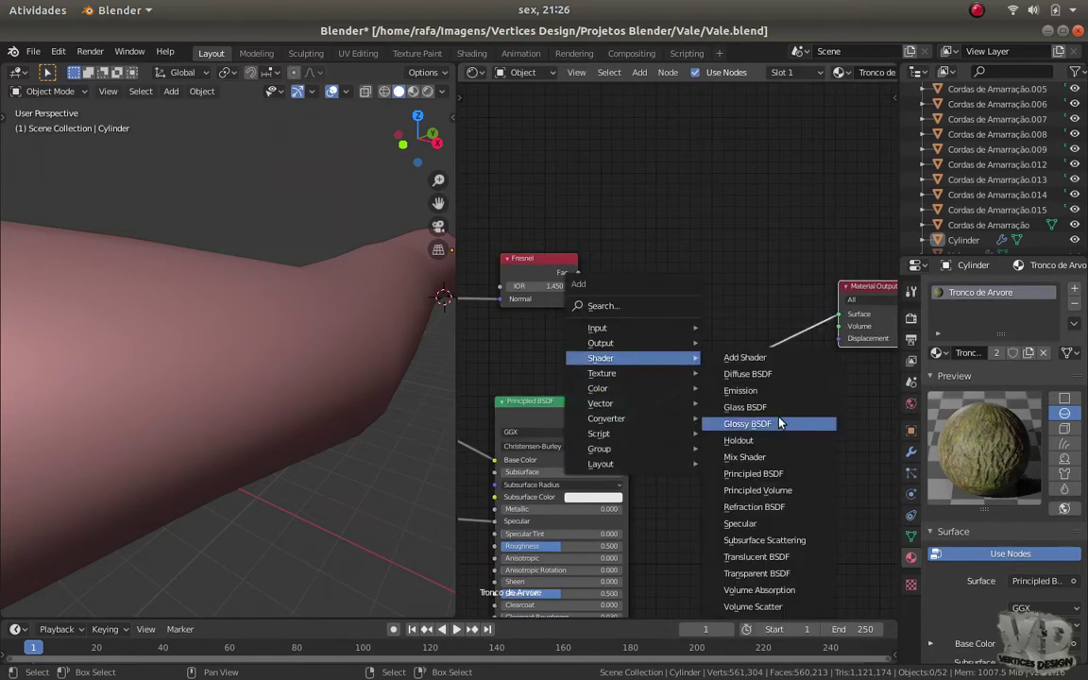
pyautogui.click(744, 457)
pyautogui.click(700, 317)
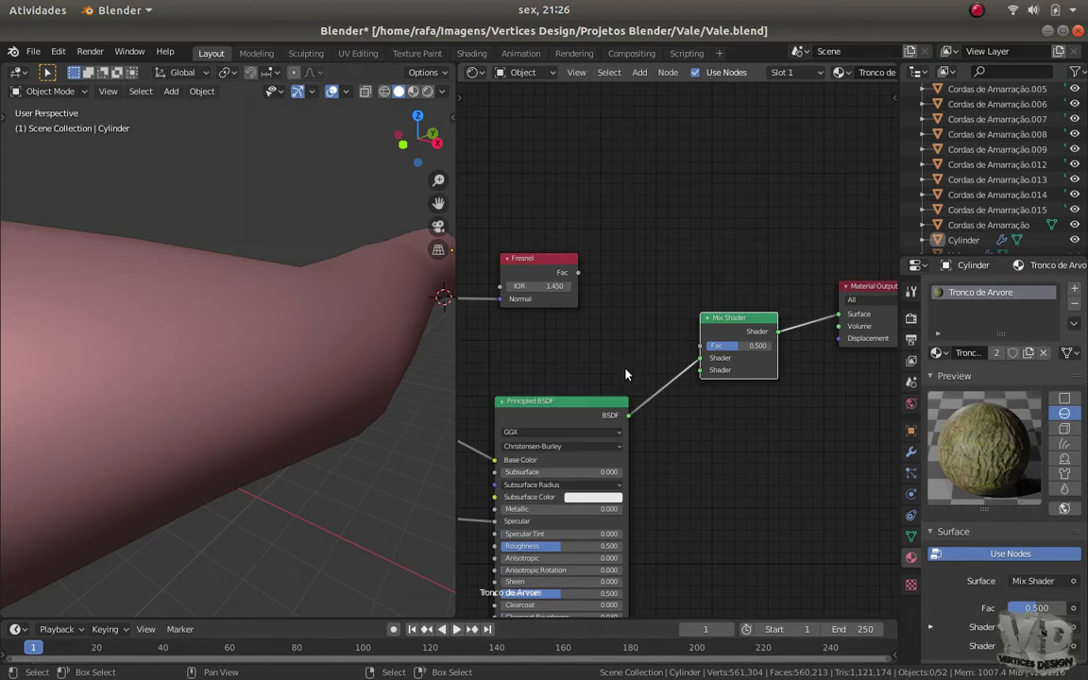
pyautogui.moveTo(577, 272); pyautogui.dragTo(634, 336)
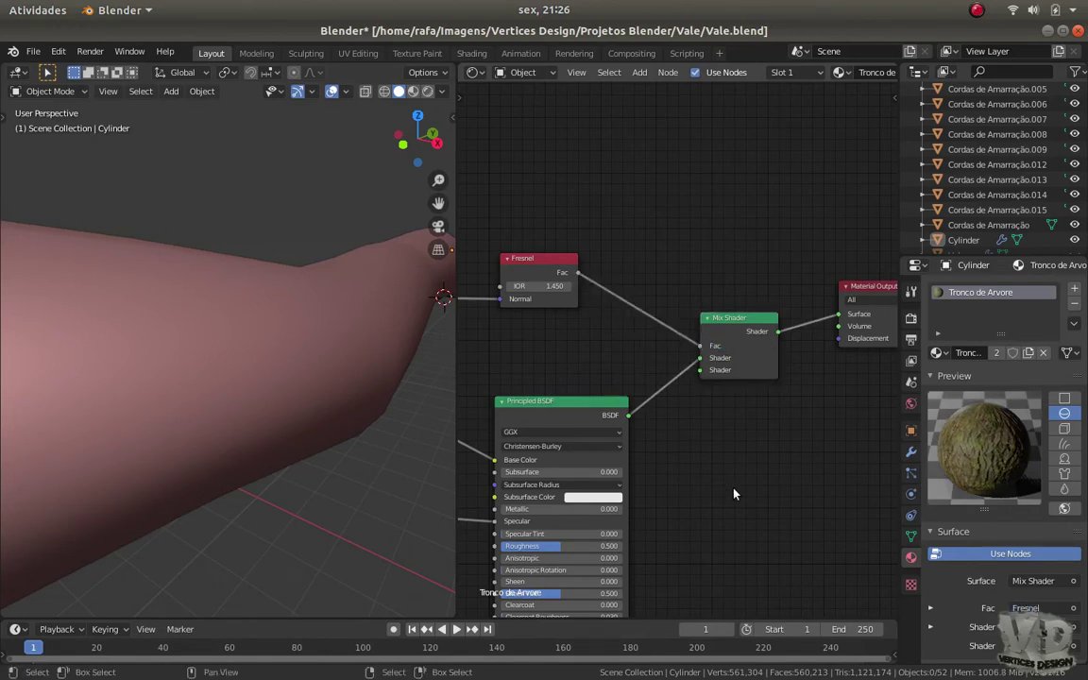
# Preview the bark log in rendered shading and rearrange the Value node within the tree
pyautogui.scroll(1, 741, 473)
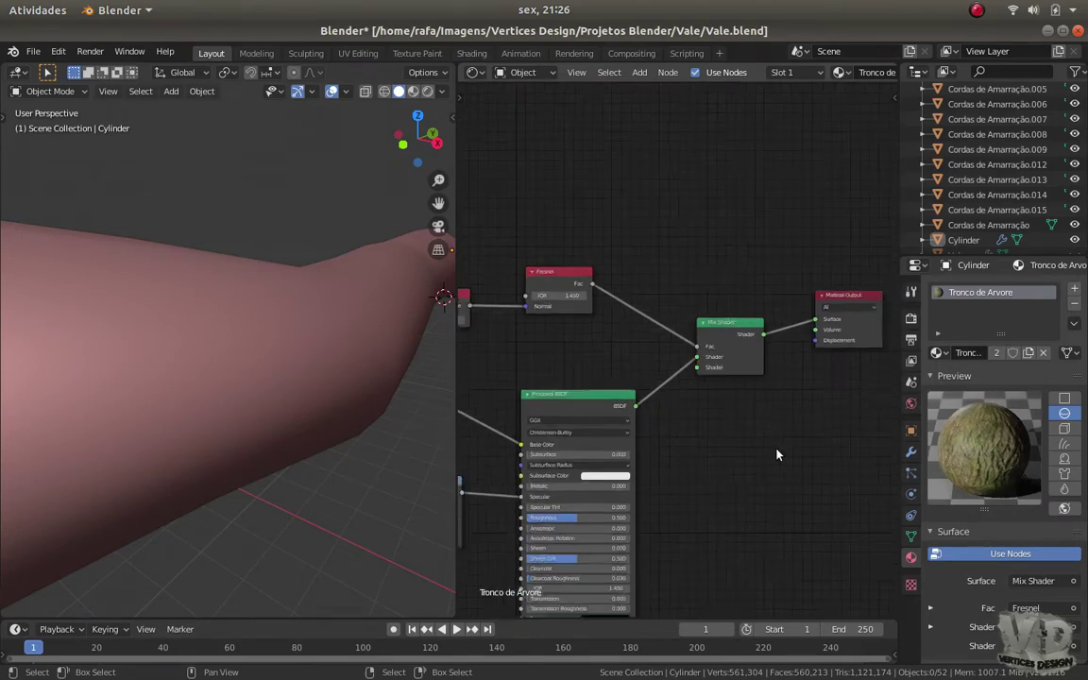
pyautogui.moveTo(742, 473); pyautogui.dragTo(720, 412, button='middle')
pyautogui.click(428, 91)
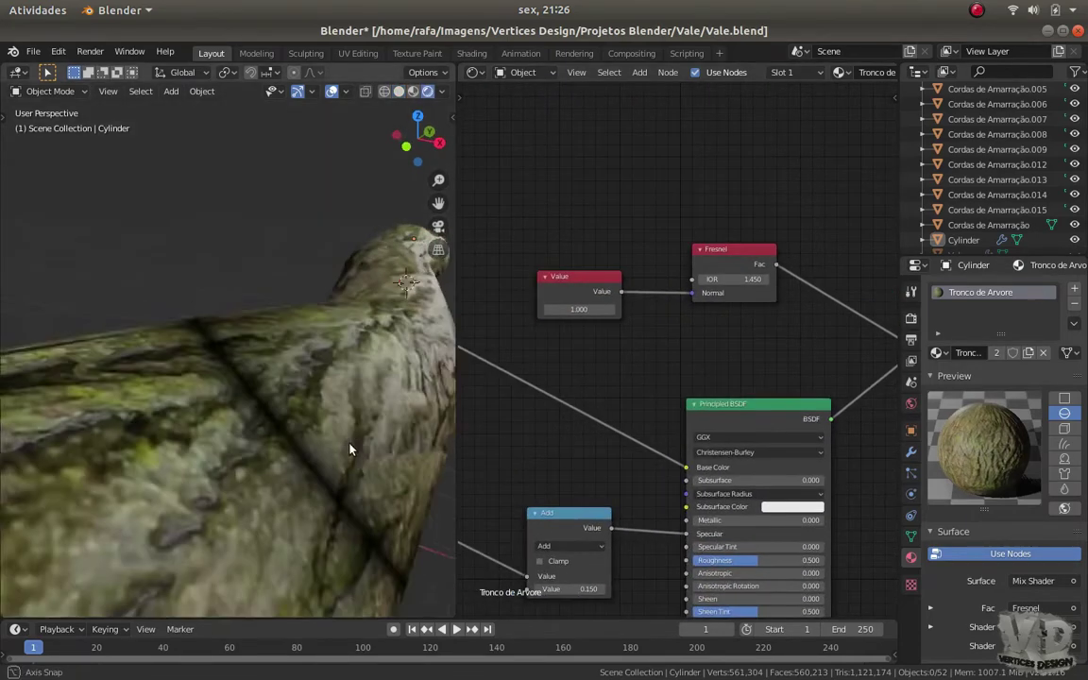
pyautogui.scroll(-2, 308, 394)
pyautogui.moveTo(342, 426)
pyautogui.mouseDown(button='middle')
pyautogui.moveTo(239, 386)
pyautogui.moveTo(284, 376)
pyautogui.mouseUp(button='middle')
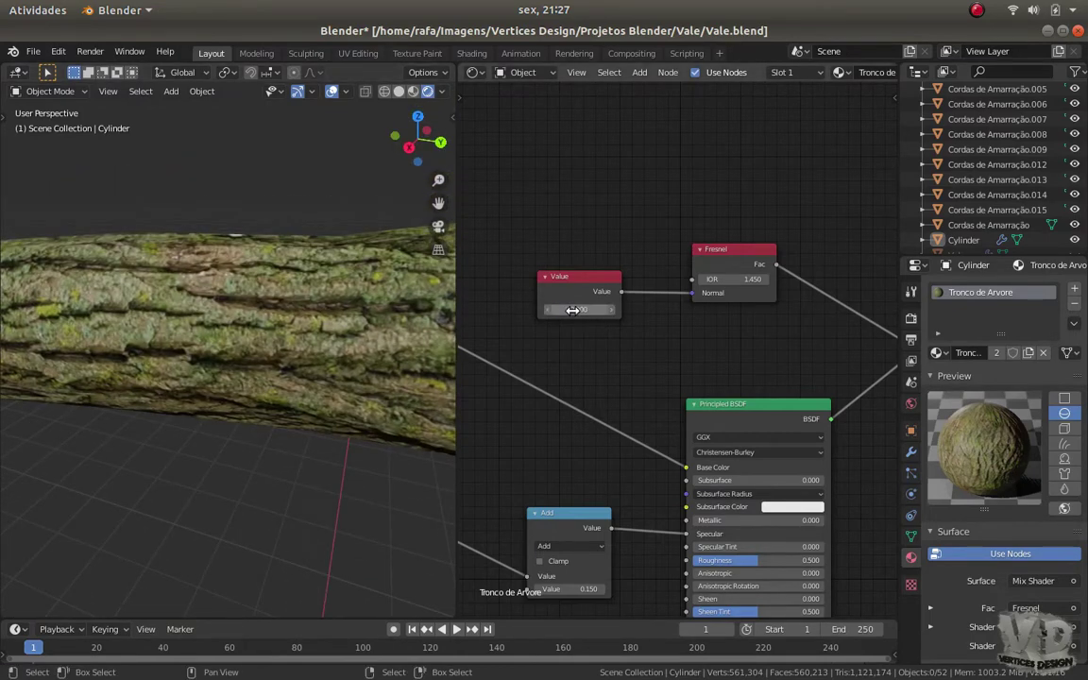
pyautogui.moveTo(300, 413)
pyautogui.mouseDown(button='middle')
pyautogui.moveTo(320, 393)
pyautogui.moveTo(466, 380)
pyautogui.mouseUp(button='middle')
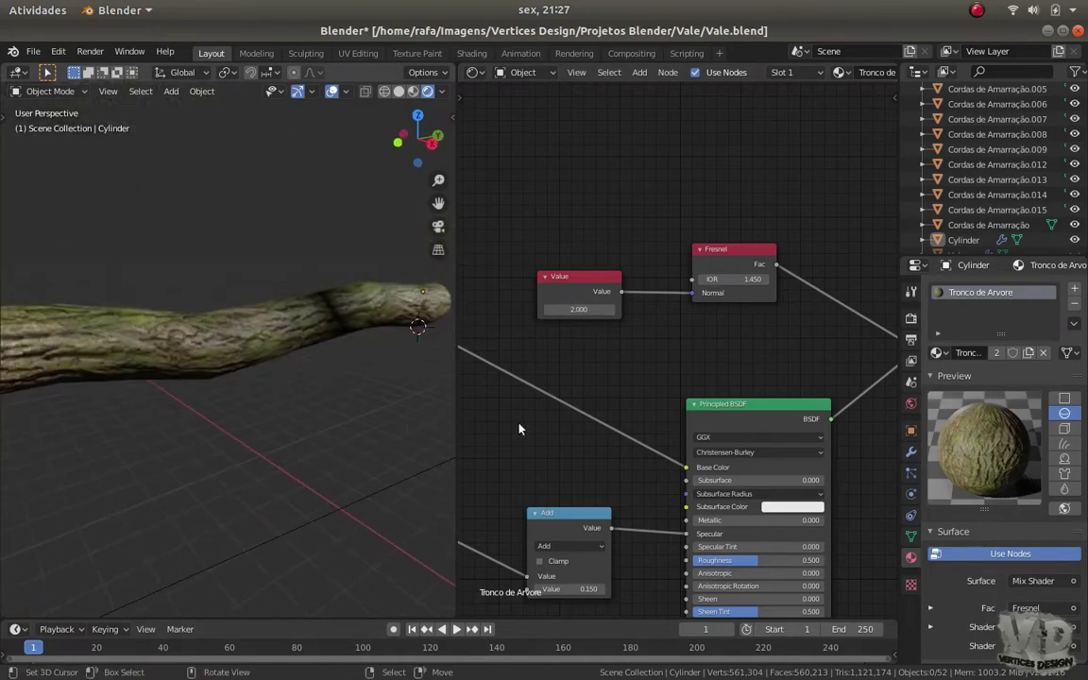
pyautogui.scroll(-2, 604, 420)
pyautogui.scroll(2, 605, 420)
pyautogui.moveTo(660, 225); pyautogui.dragTo(651, 196)
pyautogui.scroll(3, 202, 360)
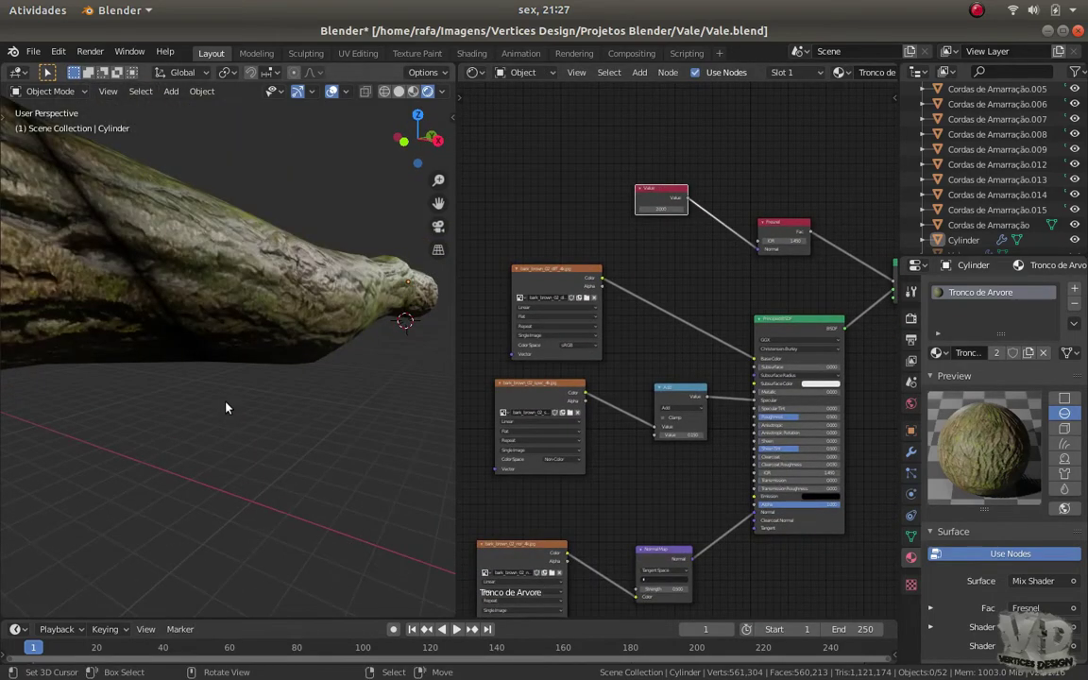
pyautogui.moveTo(685, 443)
pyautogui.mouseDown(button='middle')
pyautogui.moveTo(550, 439)
pyautogui.moveTo(635, 402)
pyautogui.mouseUp(button='middle')
pyautogui.scroll(2, 550, 439)
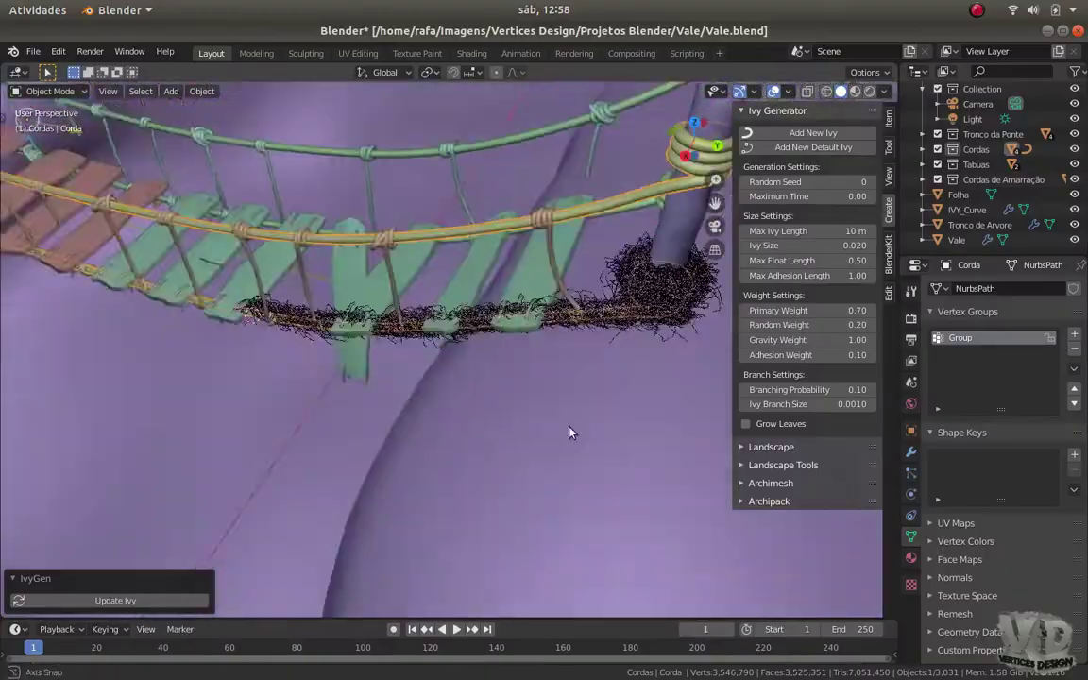
# Add a plane beside the bridge for the leaf, move it down and scale it smaller twice
pyautogui.moveTo(570, 433)
pyautogui.mouseDown(button='middle')
pyautogui.moveTo(426, 354)
pyautogui.moveTo(476, 371)
pyautogui.moveTo(387, 382)
pyautogui.moveTo(281, 424)
pyautogui.moveTo(284, 378)
pyautogui.moveTo(175, 424)
pyautogui.moveTo(444, 408)
pyautogui.moveTo(519, 424)
pyautogui.moveTo(341, 355)
pyautogui.moveTo(420, 374)
pyautogui.moveTo(47, 417)
pyautogui.moveTo(360, 521)
pyautogui.mouseUp(button='middle')
pyautogui.hotkey('shift', 'a')
pyautogui.click(316, 382)
pyautogui.click(48, 447)
pyautogui.press('g')
pyautogui.click(397, 486)
pyautogui.scroll(3, 396, 486)
pyautogui.moveTo(371, 427); pyautogui.dragTo(356, 362, button='middle')
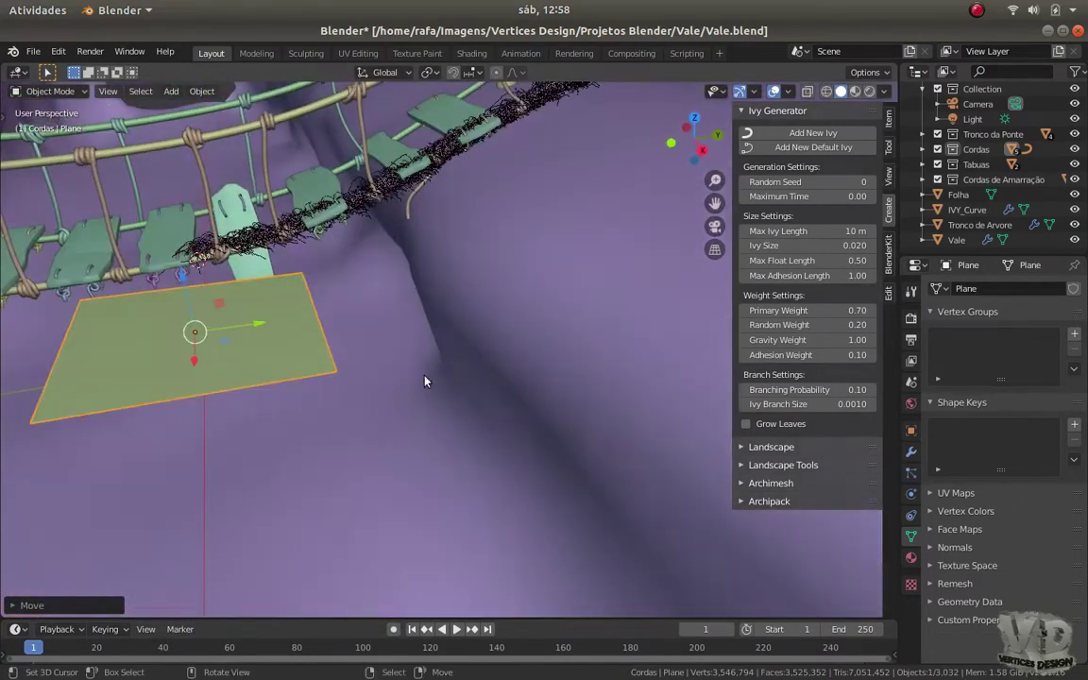
pyautogui.press('s')
pyautogui.click(303, 335)
pyautogui.moveTo(303, 336); pyautogui.dragTo(403, 399, button='middle')
pyautogui.press('s')
pyautogui.click(529, 474)
pyautogui.moveTo(529, 474)
pyautogui.mouseDown(button='middle')
pyautogui.moveTo(419, 486)
pyautogui.moveTo(369, 345)
pyautogui.mouseUp(button='middle')
# Centre the plane's origin on its geometry from Object Mode
pyautogui.press('Tab')
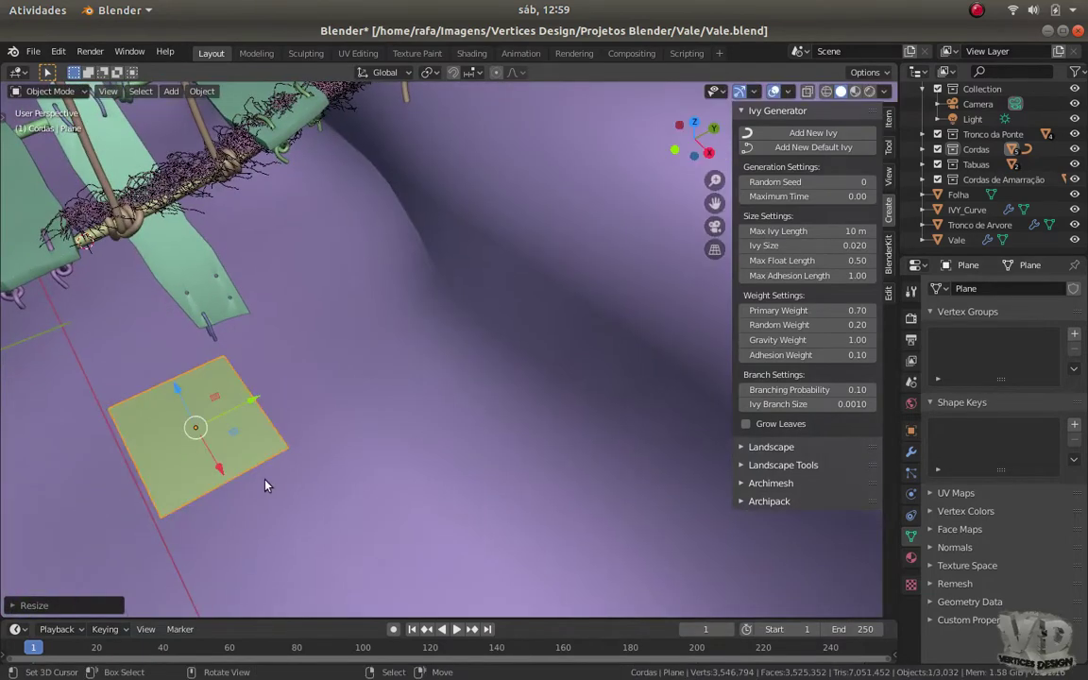
pyautogui.hotkey('ctrl', 'Tab')
pyautogui.click(142, 528)
pyautogui.click(227, 477)
pyautogui.hotkey('shift', 's')
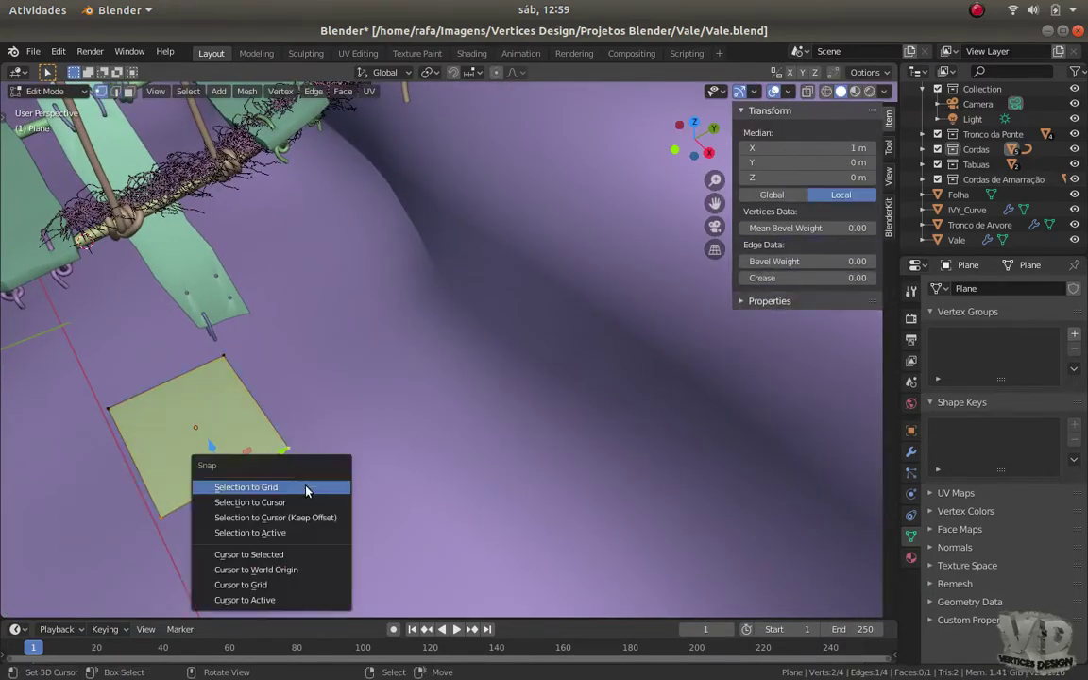
pyautogui.click(275, 569)
pyautogui.hotkey('ctrl', 'alt', 'shift', 'c')
pyautogui.click(260, 515)
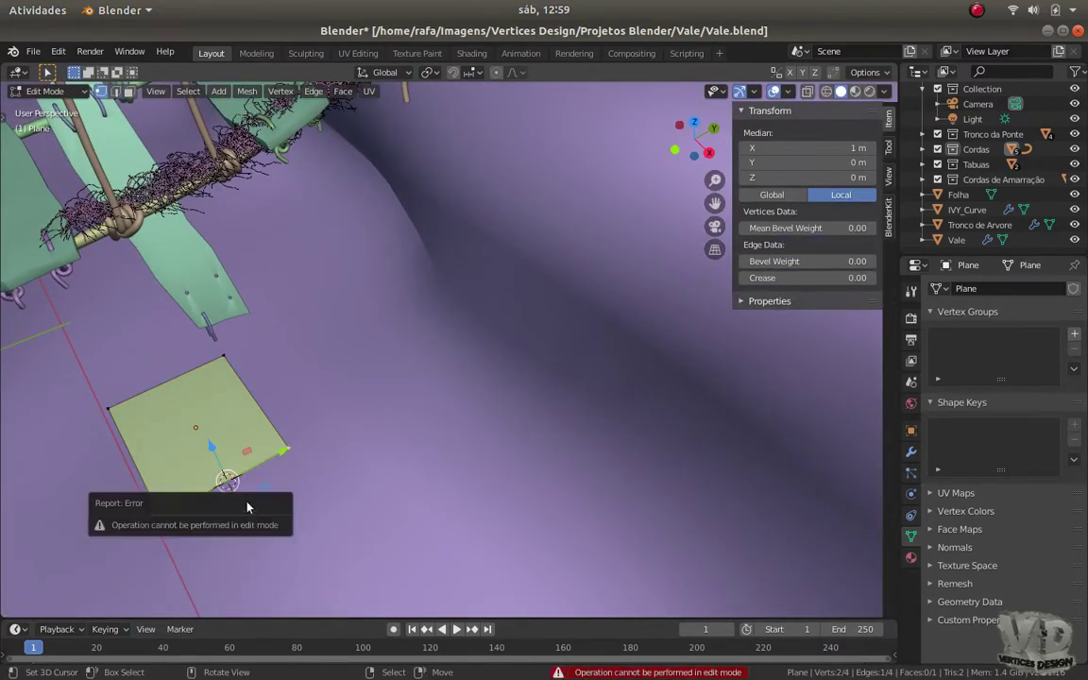
pyautogui.press('Tab')
pyautogui.scroll(2, 246, 453)
pyautogui.hotkey('ctrl', 'alt', 'shift', 'c')
pyautogui.click(311, 451)
pyautogui.scroll(2, 302, 455)
# Return to Edit Mode and look straight down on the plane in Top view
pyautogui.press('Tab')
pyautogui.scroll(-3, 303, 455)
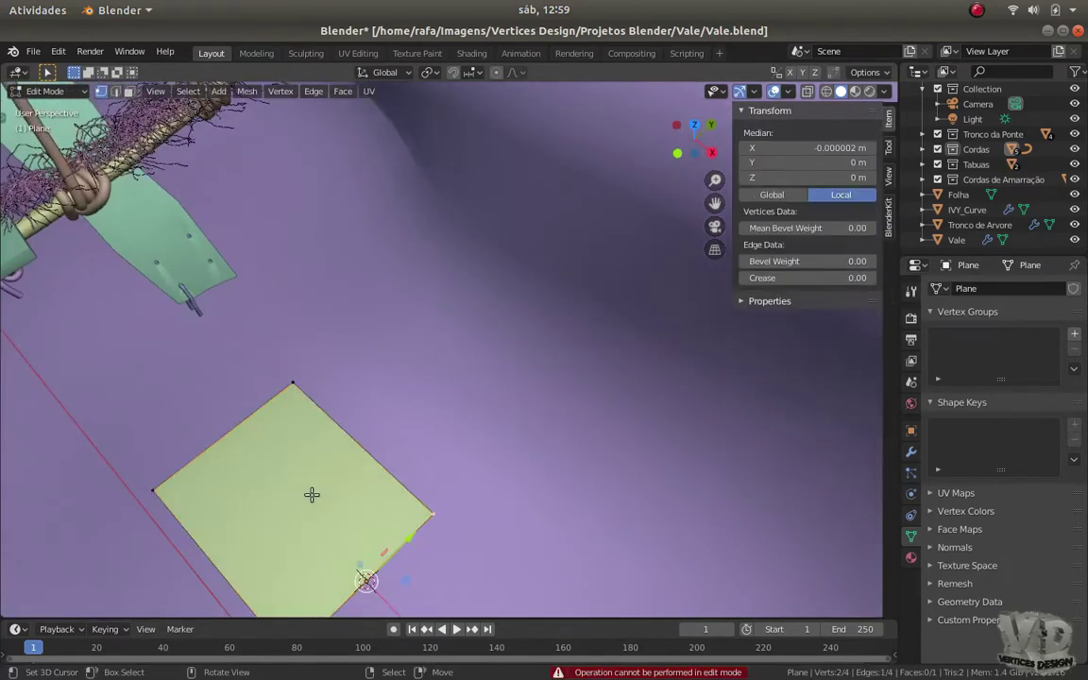
pyautogui.moveTo(312, 472); pyautogui.dragTo(400, 485, button='middle')
pyautogui.press('KP_7')
pyautogui.scroll(2, 454, 420)
# Unwrap the plane's UVs
pyautogui.press('u')
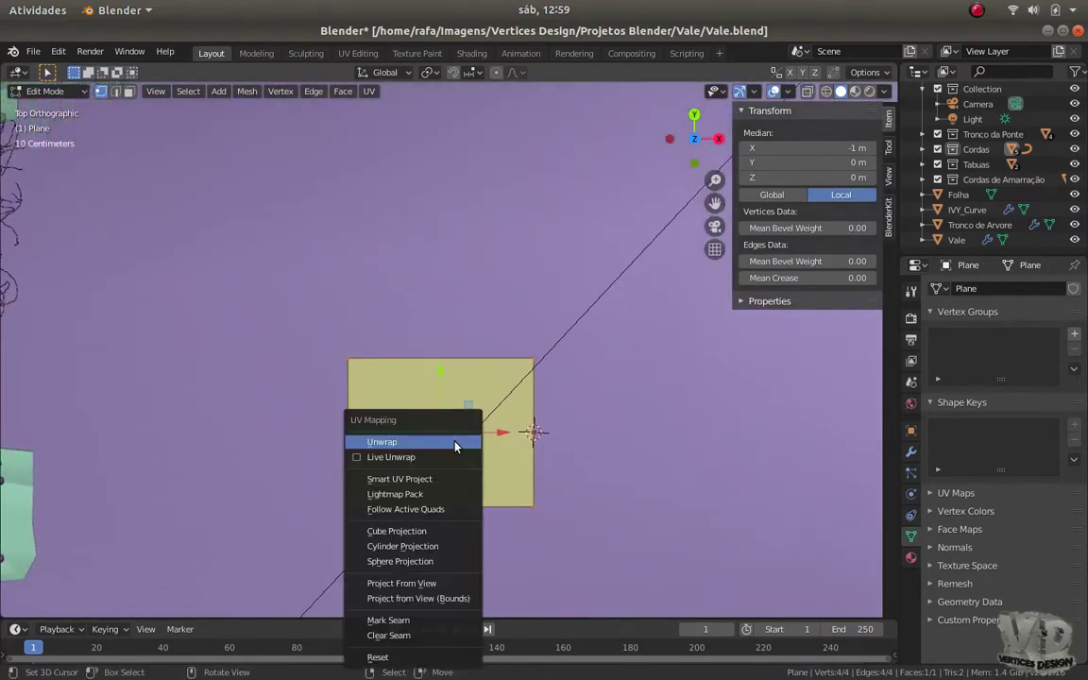
pyautogui.click(416, 439)
pyautogui.moveTo(434, 444)
pyautogui.mouseDown(button='middle')
pyautogui.moveTo(453, 416)
pyautogui.moveTo(386, 291)
pyautogui.mouseUp(button='middle')
pyautogui.scroll(2, 454, 416)
pyautogui.scroll(-2, 453, 416)
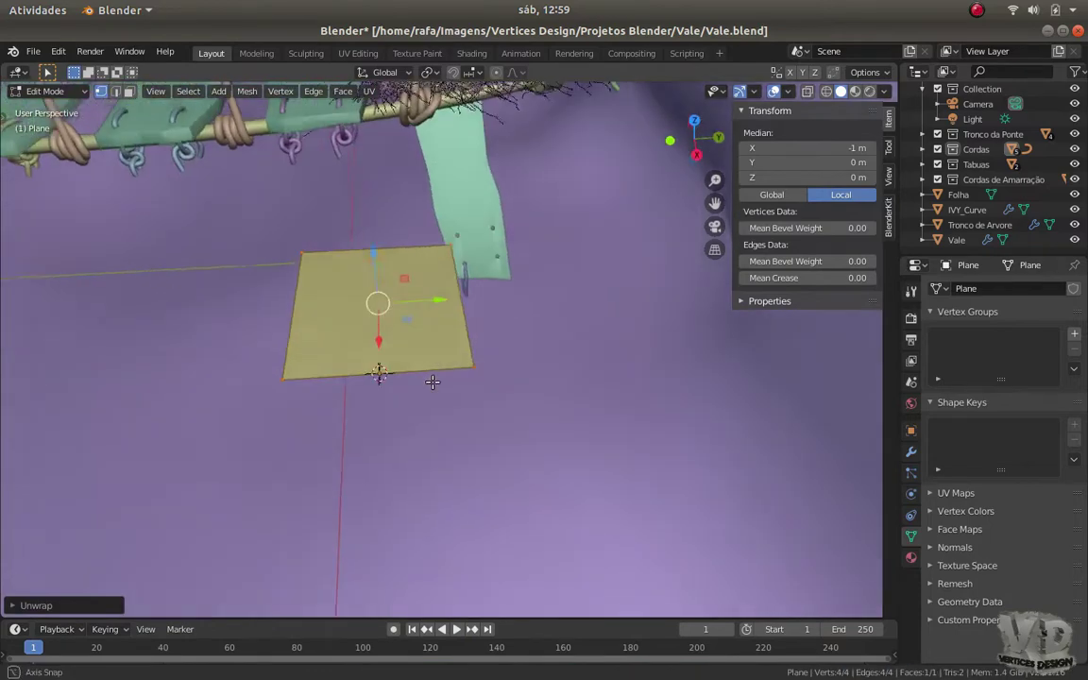
# Add vertical loop cuts and pull the top vertices into a pointed leaf tip
pyautogui.click(385, 290)
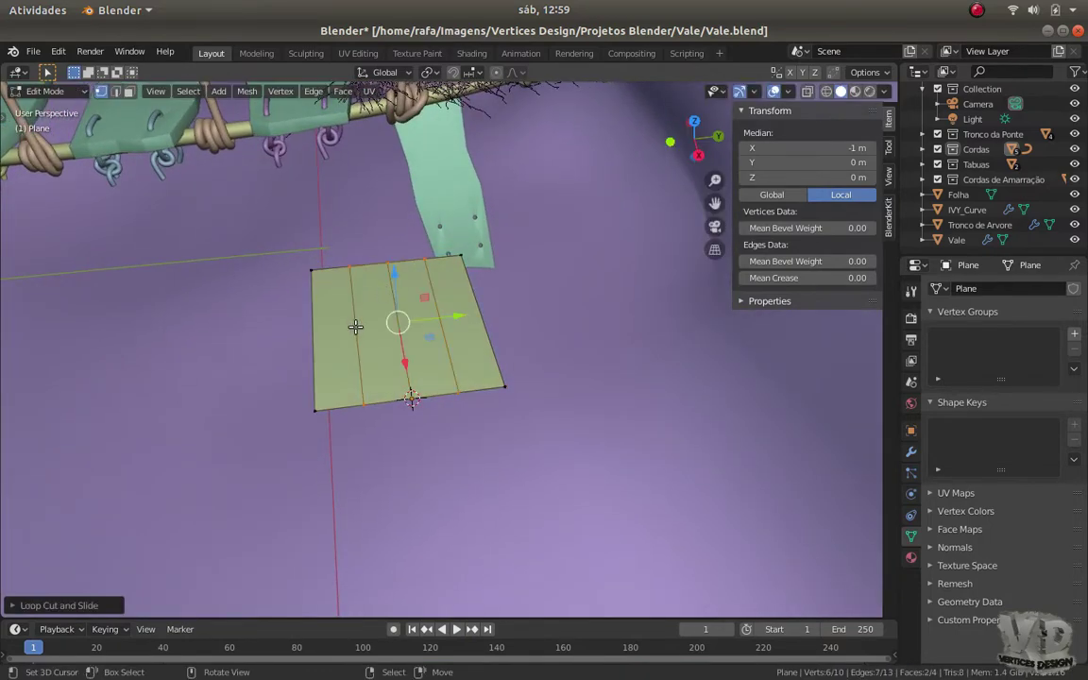
pyautogui.scroll(2, 382, 357)
pyautogui.moveTo(382, 357); pyautogui.dragTo(328, 308, button='middle')
pyautogui.click(328, 309)
pyautogui.keyDown('shift'); pyautogui.click(428, 288); pyautogui.keyUp('shift')
pyautogui.keyDown('shift'); pyautogui.click(376, 275); pyautogui.keyUp('shift')
pyautogui.press('g')
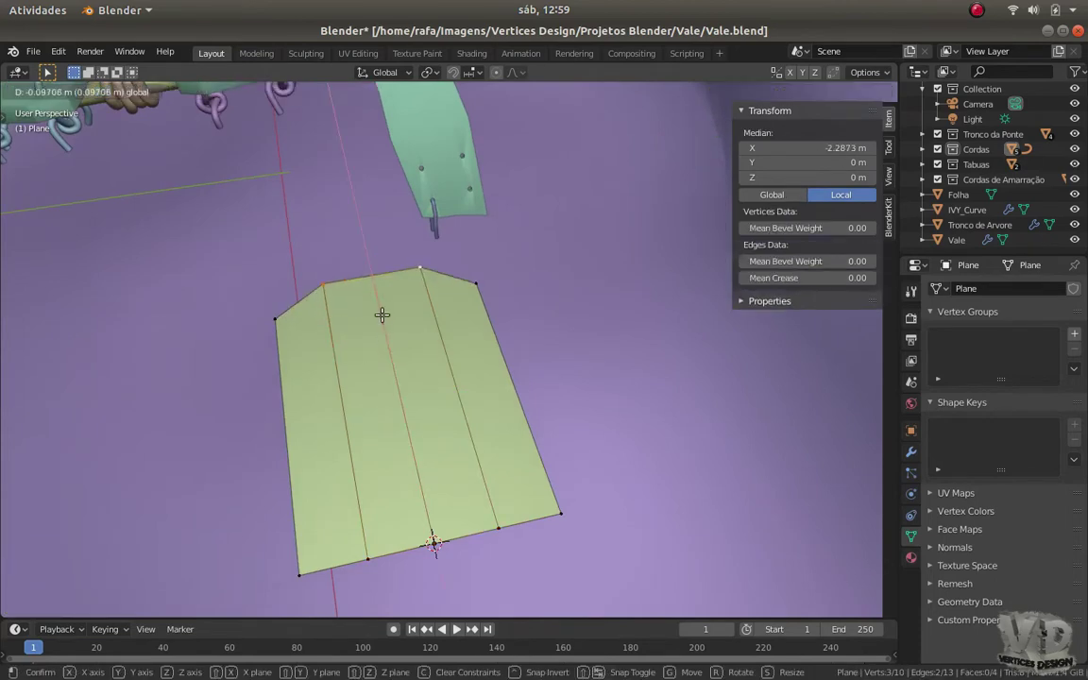
pyautogui.click(378, 304)
pyautogui.click(276, 319)
pyautogui.press('g')
pyautogui.click(288, 370)
pyautogui.keyDown('shift'); pyautogui.click(477, 282); pyautogui.keyUp('shift')
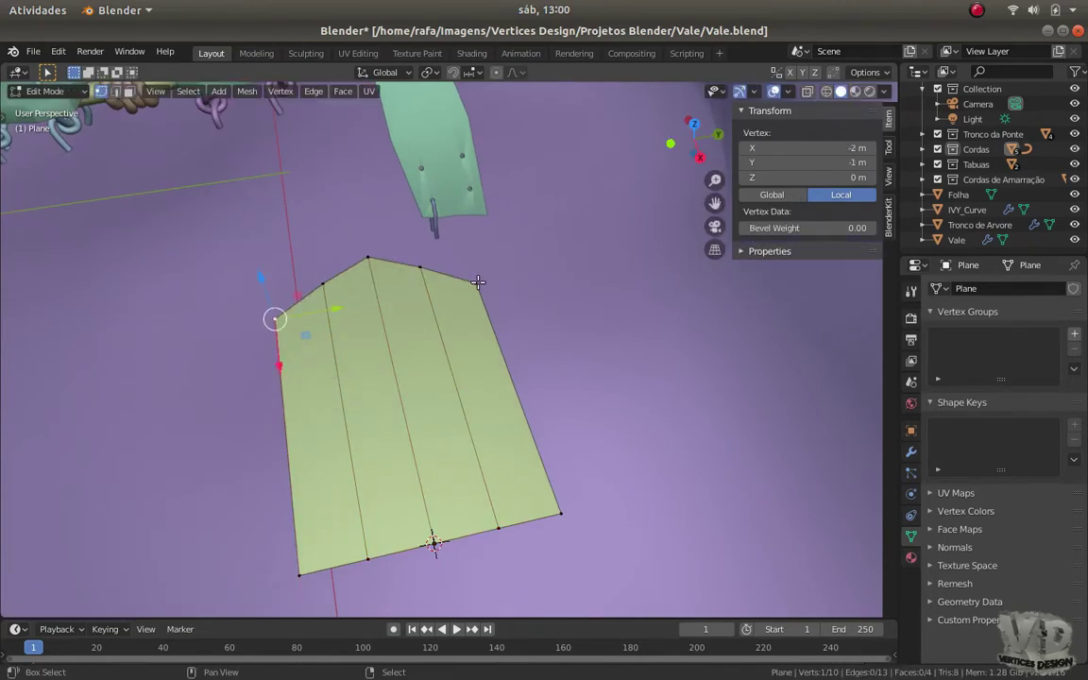
pyautogui.moveTo(391, 359); pyautogui.dragTo(312, 428)
# Add horizontal loop cuts and push the edge vertices out to round the leaf outline
pyautogui.click(308, 430)
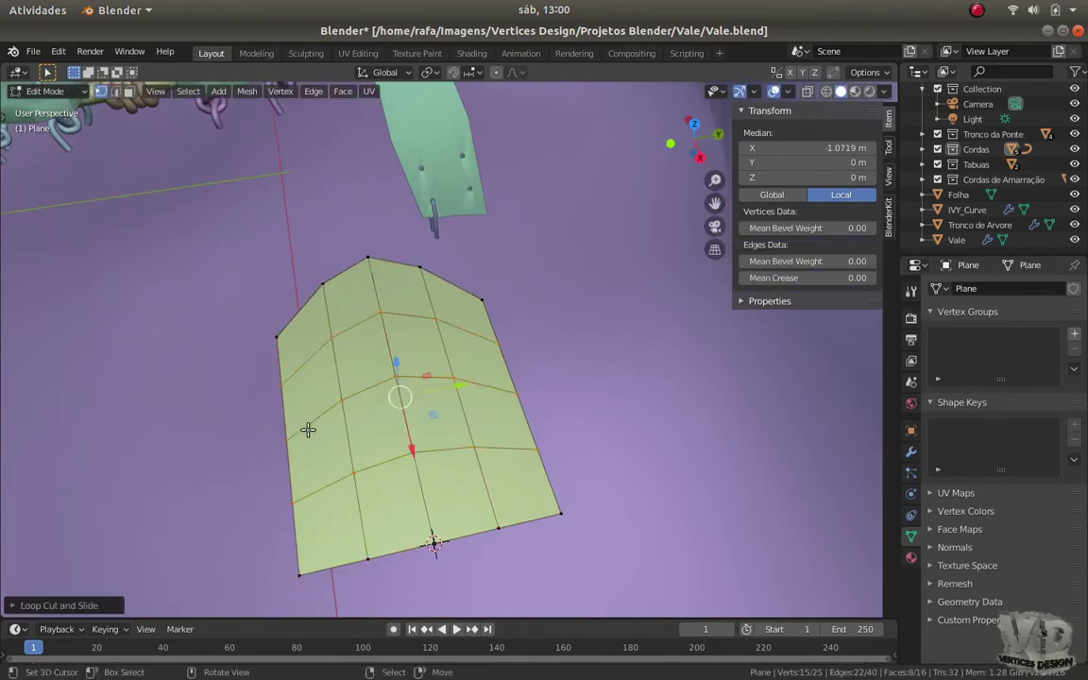
pyautogui.click(280, 383)
pyautogui.click(284, 442)
pyautogui.click(499, 345)
pyautogui.moveTo(499, 345); pyautogui.dragTo(543, 453)
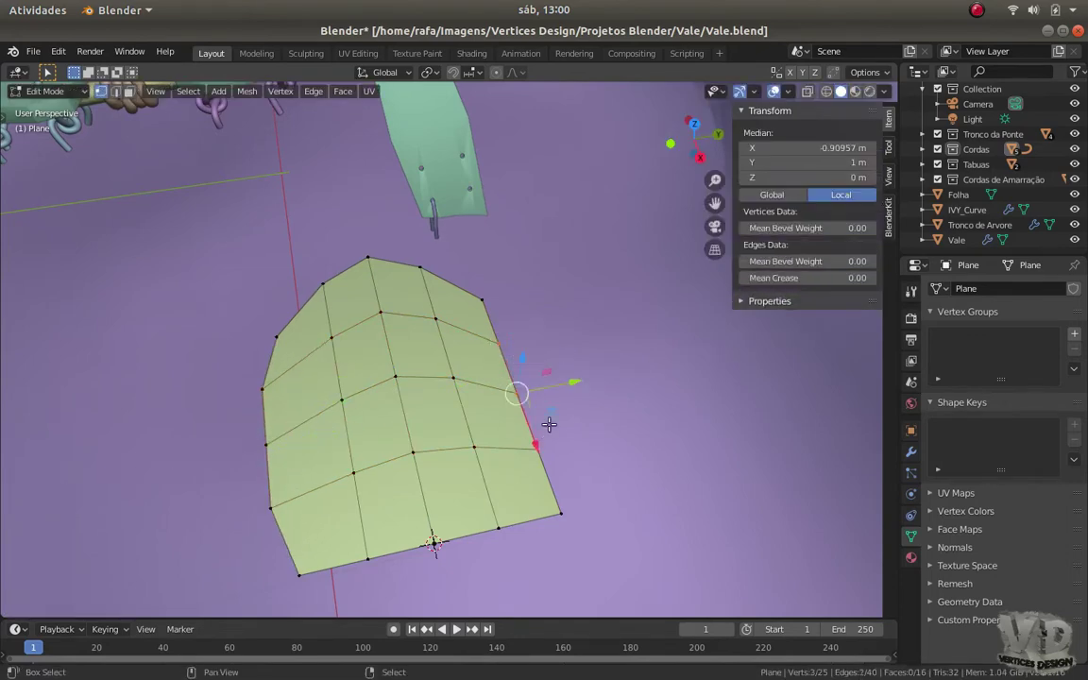
pyautogui.moveTo(517, 388); pyautogui.dragTo(539, 383)
pyautogui.moveTo(561, 397)
pyautogui.mouseDown(button='middle')
pyautogui.moveTo(563, 498)
pyautogui.moveTo(501, 530)
pyautogui.mouseUp(button='middle')
pyautogui.click(552, 501)
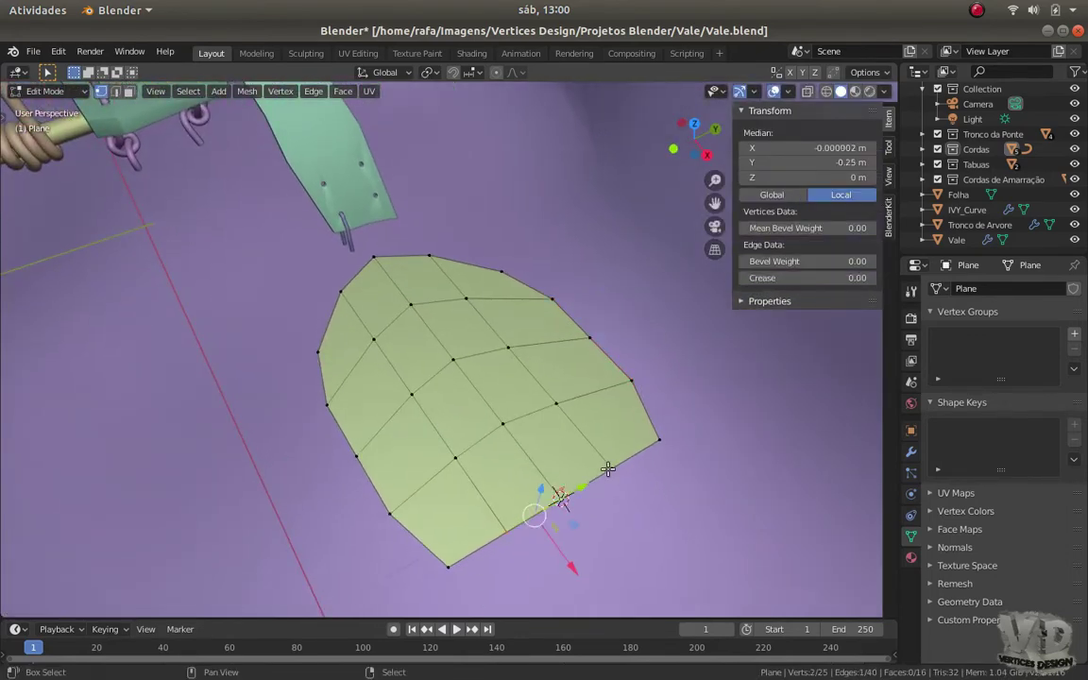
pyautogui.press('g')
pyautogui.click(538, 554)
# Grow the vertex selection and lift it to give the leaf a slight bend
pyautogui.press('Tab')
pyautogui.moveTo(538, 554)
pyautogui.mouseDown(button='middle')
pyautogui.moveTo(449, 423)
pyautogui.moveTo(394, 396)
pyautogui.moveTo(328, 245)
pyautogui.moveTo(282, 230)
pyautogui.mouseUp(button='middle')
pyautogui.scroll(3, 489, 428)
pyautogui.press('Tab')
pyautogui.scroll(-3, 491, 415)
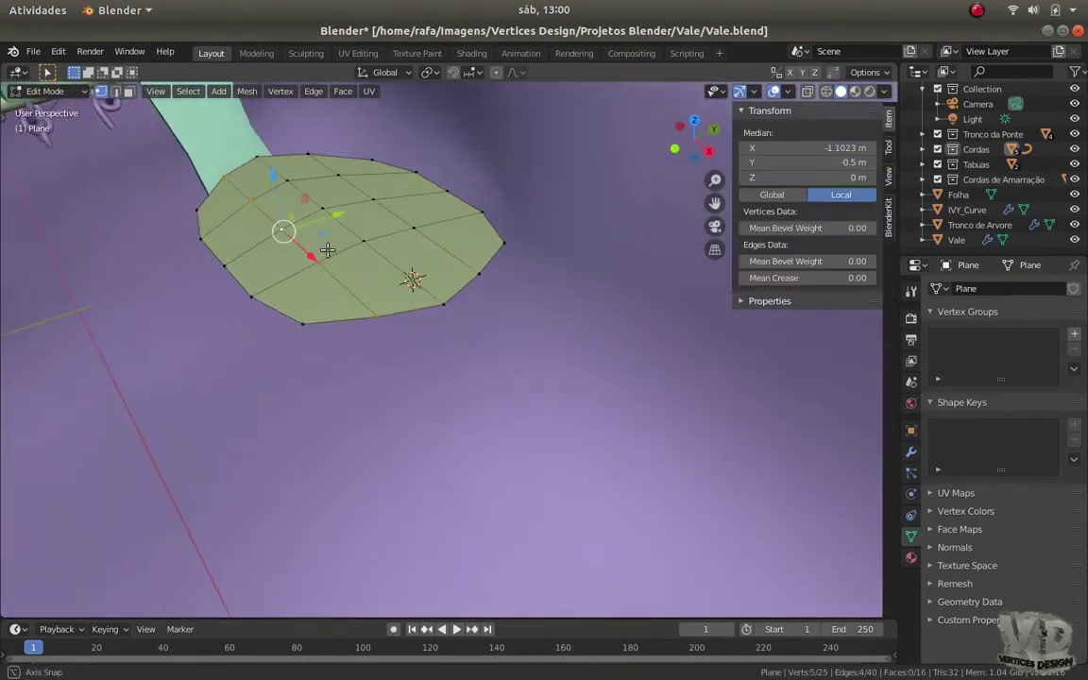
pyautogui.press('ctrl+KP_Add')
pyautogui.press('g')
pyautogui.click(336, 276)
pyautogui.press('Tab')
pyautogui.moveTo(408, 234)
pyautogui.mouseDown(button='middle')
pyautogui.moveTo(321, 225)
pyautogui.moveTo(296, 151)
pyautogui.mouseUp(button='middle')
pyautogui.press('Tab')
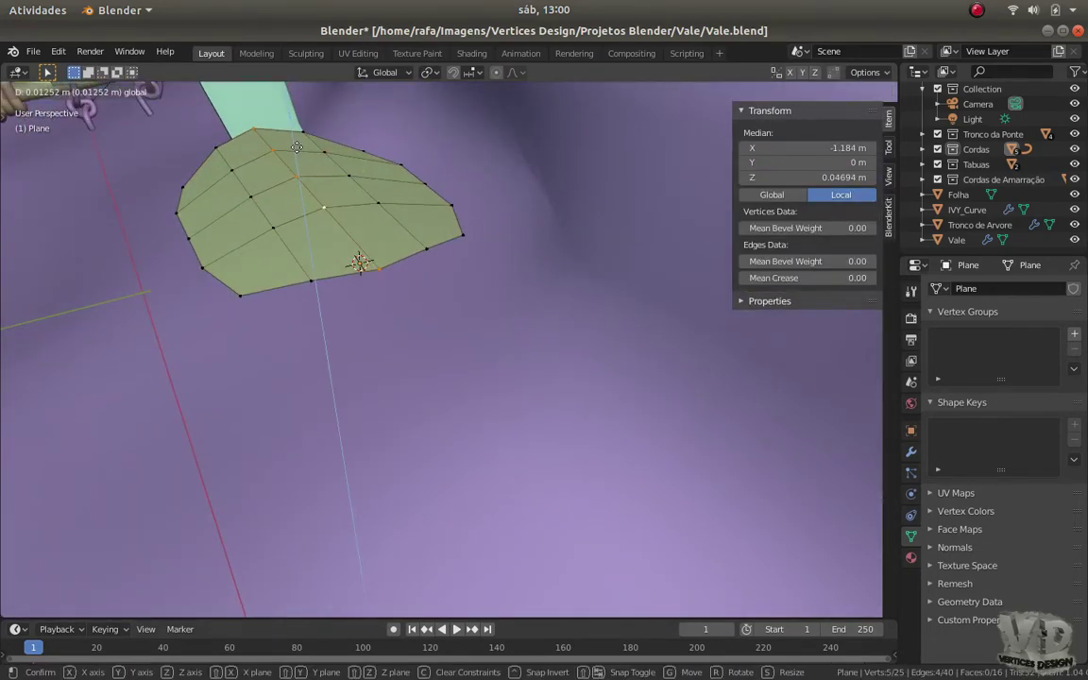
pyautogui.press('Tab')
pyautogui.moveTo(336, 248)
pyautogui.mouseDown(button='middle')
pyautogui.moveTo(315, 226)
pyautogui.moveTo(315, 263)
pyautogui.mouseUp(button='middle')
# Rename the leaf object to Folha 2 in the Outliner
pyautogui.click(202, 91)
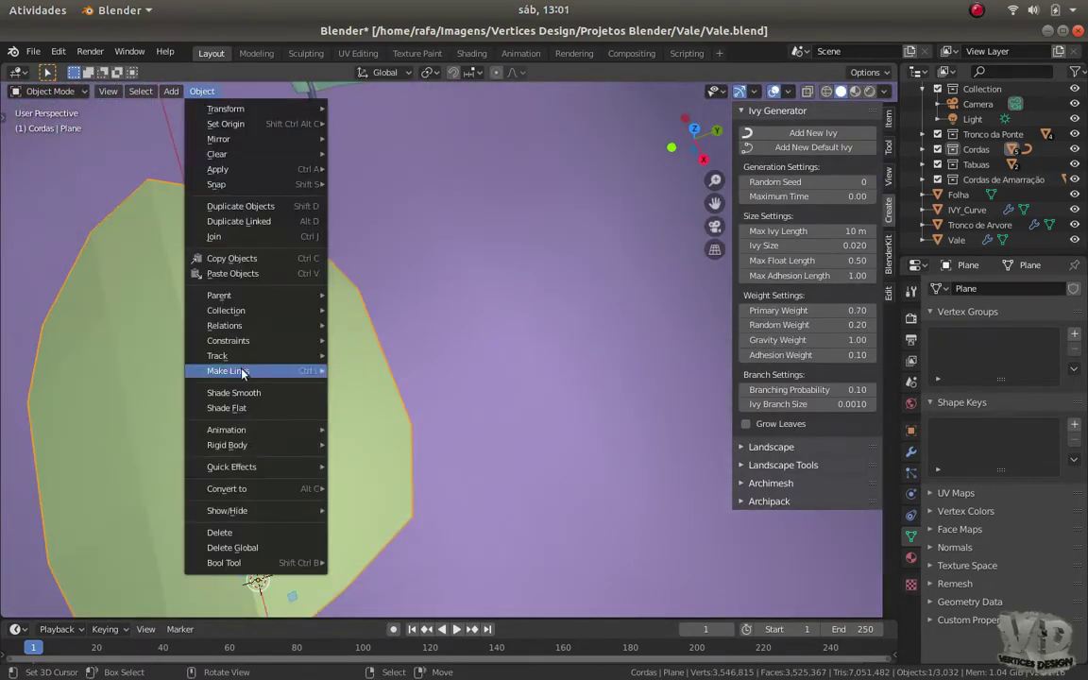
pyautogui.scroll(-3, 283, 404)
pyautogui.moveTo(283, 403)
pyautogui.mouseDown(button='middle')
pyautogui.moveTo(293, 308)
pyautogui.moveTo(352, 354)
pyautogui.moveTo(365, 400)
pyautogui.moveTo(433, 390)
pyautogui.mouseUp(button='middle')
pyautogui.press('Tab')
pyautogui.scroll(2, 364, 400)
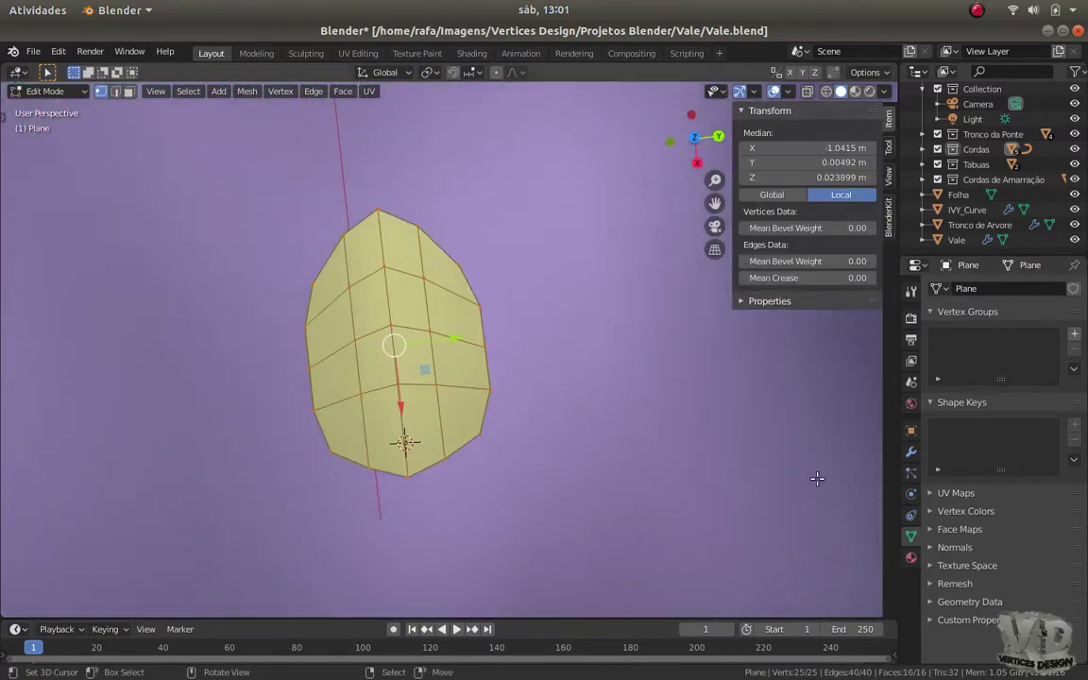
pyautogui.press('Tab')
pyautogui.click(922, 149)
pyautogui.scroll(-3, 973, 154)
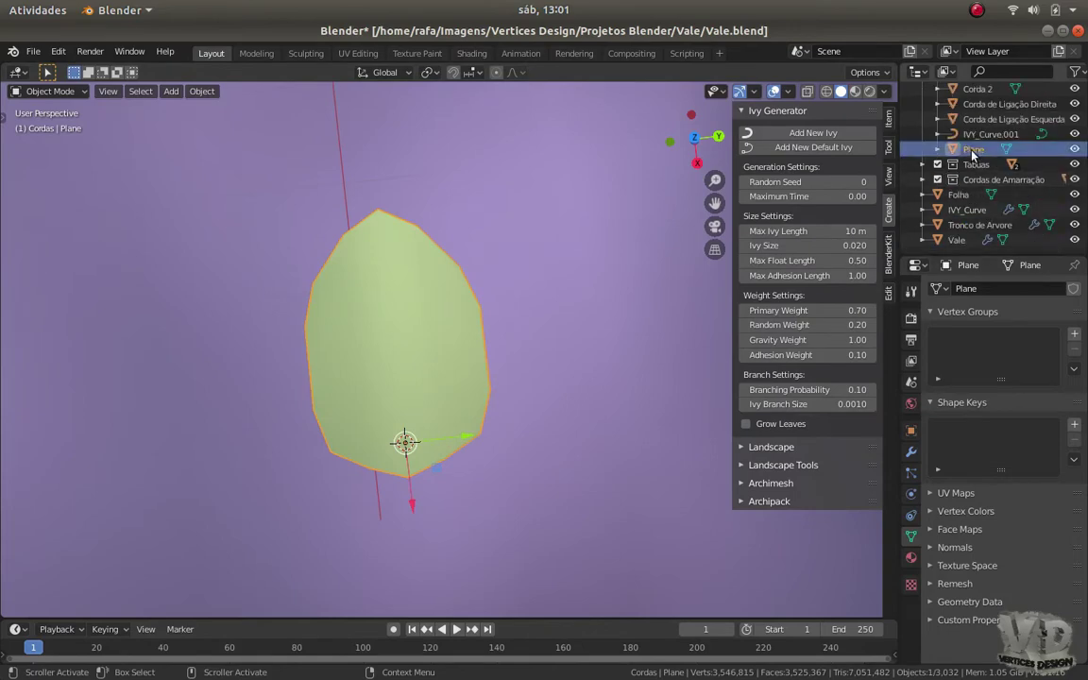
pyautogui.write('Folha 2')
pyautogui.press('Return')
pyautogui.moveTo(536, 368)
pyautogui.mouseDown(button='middle')
pyautogui.moveTo(546, 328)
pyautogui.moveTo(569, 387)
pyautogui.moveTo(605, 397)
pyautogui.mouseUp(button='middle')
# Create a new material for Folha 2 and show its nodes in a split Shader Editor
pyautogui.press('n')
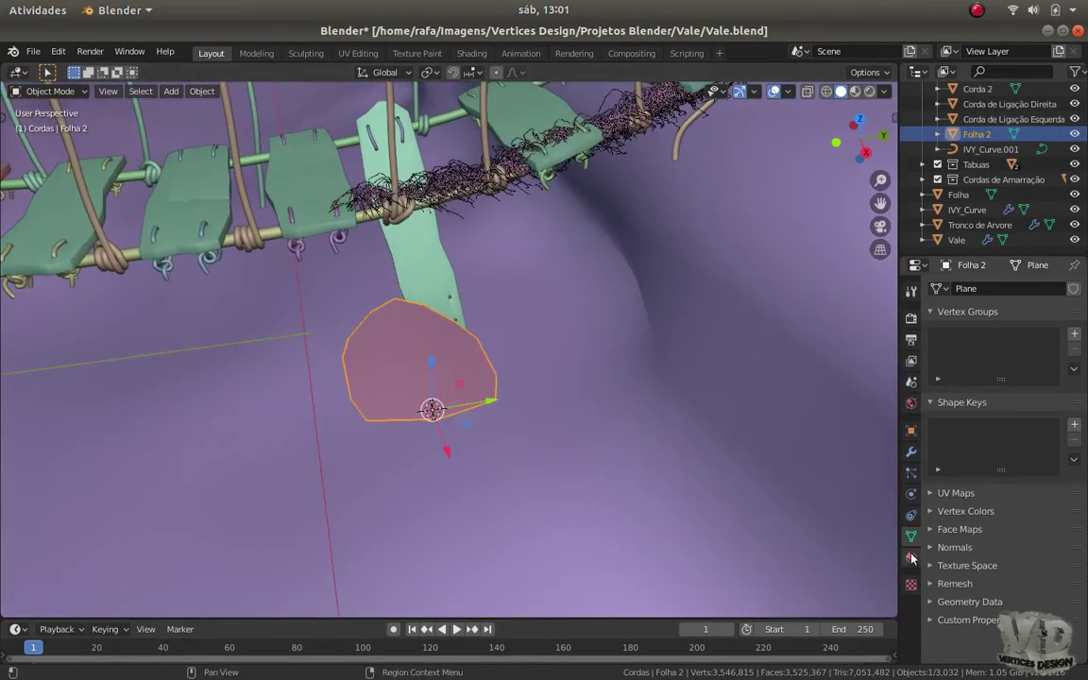
pyautogui.click(911, 557)
pyautogui.click(1006, 352)
pyautogui.moveTo(895, 66)
pyautogui.mouseDown()
pyautogui.moveTo(752, 94)
pyautogui.moveTo(558, 95)
pyautogui.mouseUp()
pyautogui.click(570, 72)
pyautogui.click(94, 175)
pyautogui.press('n')
pyautogui.press('Home')
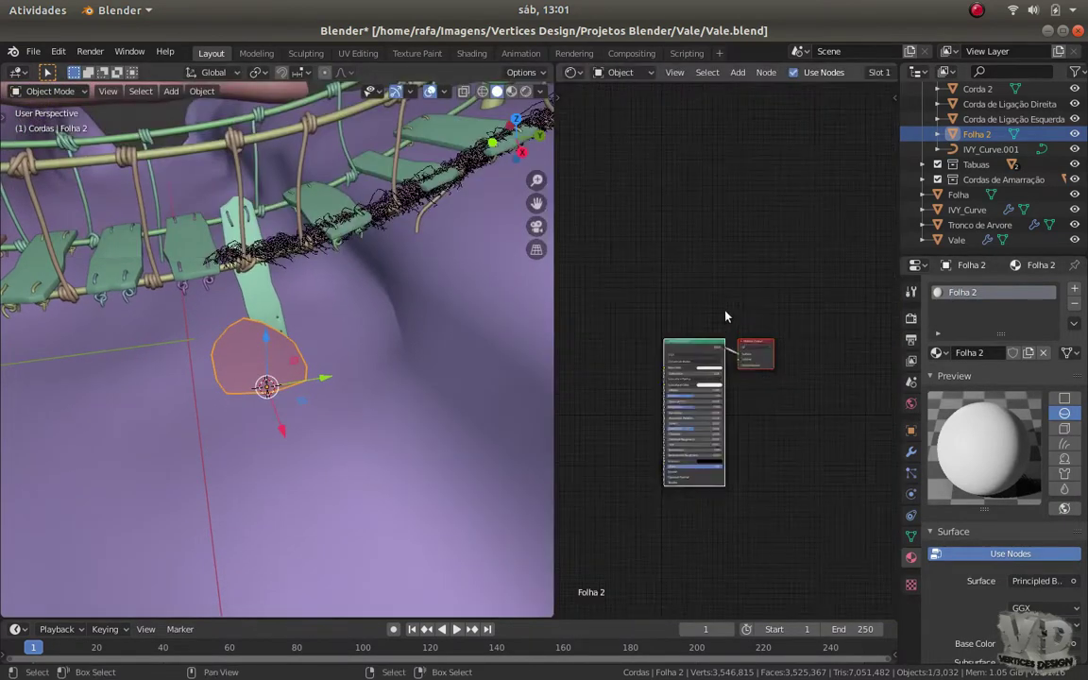
pyautogui.scroll(3, 727, 317)
pyautogui.scroll(2, 726, 283)
# Scale the leaf down to about half size and zoom in on it
pyautogui.moveTo(803, 174); pyautogui.dragTo(844, 132)
pyautogui.moveTo(321, 400)
pyautogui.mouseDown(button='middle')
pyautogui.moveTo(357, 450)
pyautogui.moveTo(364, 444)
pyautogui.mouseUp(button='middle')
pyautogui.press('s')
pyautogui.click(308, 453)
pyautogui.press('KP_Decimal')
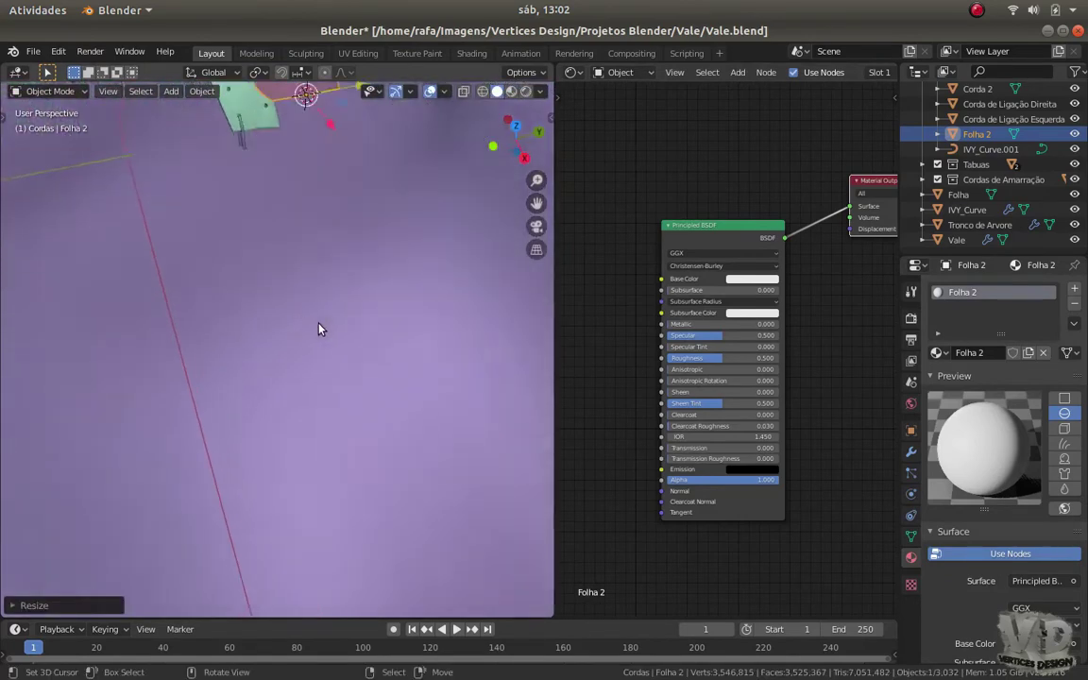
pyautogui.scroll(1, 602, 183)
pyautogui.moveTo(554, 340); pyautogui.dragTo(381, 317)
# Add an Image Texture node feeding the leaf's Base Color
pyautogui.hotkey('shift', 'a')
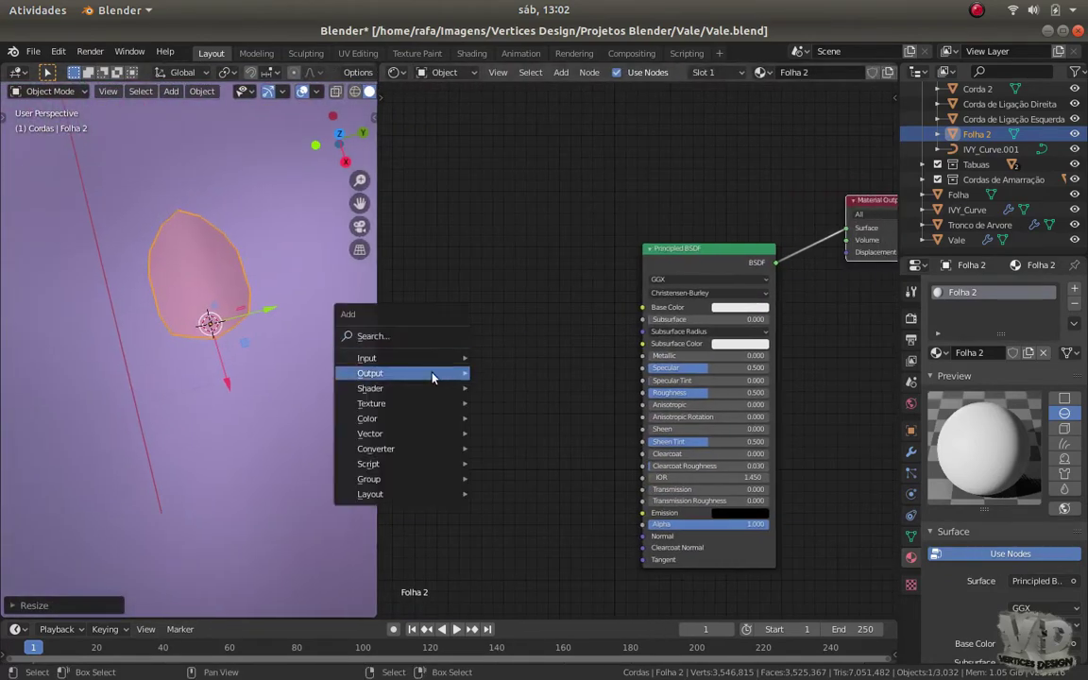
pyautogui.click(529, 270)
pyautogui.click(386, 253)
pyautogui.moveTo(519, 273); pyautogui.dragTo(643, 307)
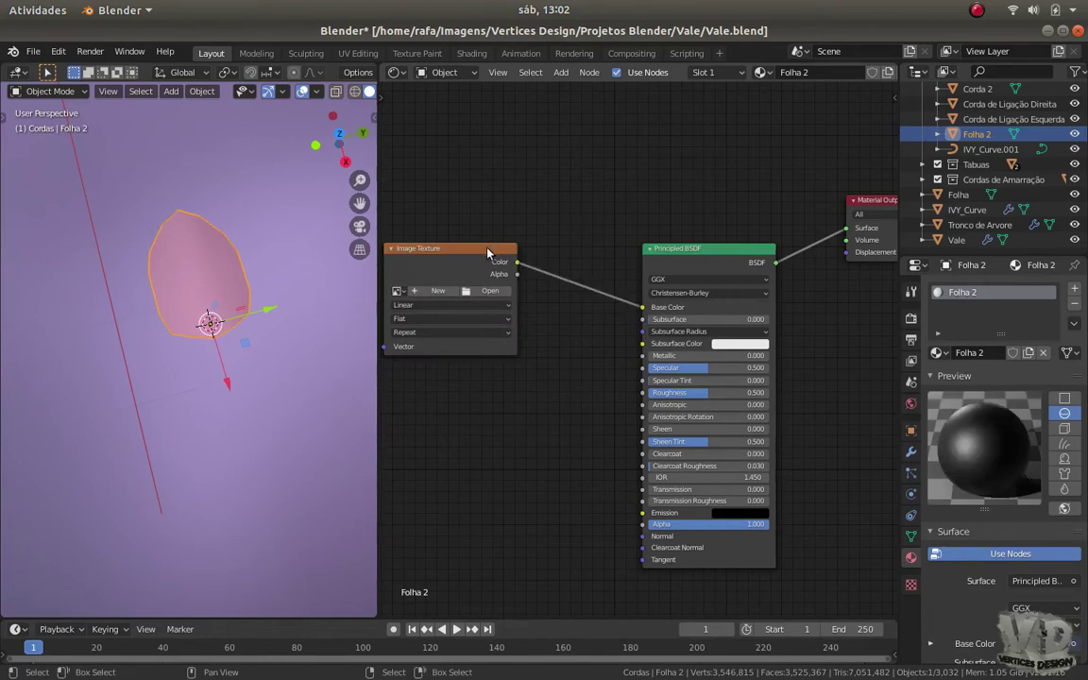
pyautogui.scroll(-2, 583, 323)
pyautogui.moveTo(472, 236); pyautogui.dragTo(497, 238)
# Duplicate the Image Texture and add a Bump node beside the copy
pyautogui.hotkey('shift', 'd')
pyautogui.click(468, 396)
pyautogui.hotkey('shift', 'a')
pyautogui.click(665, 451)
pyautogui.click(609, 434)
pyautogui.scroll(2, 555, 333)
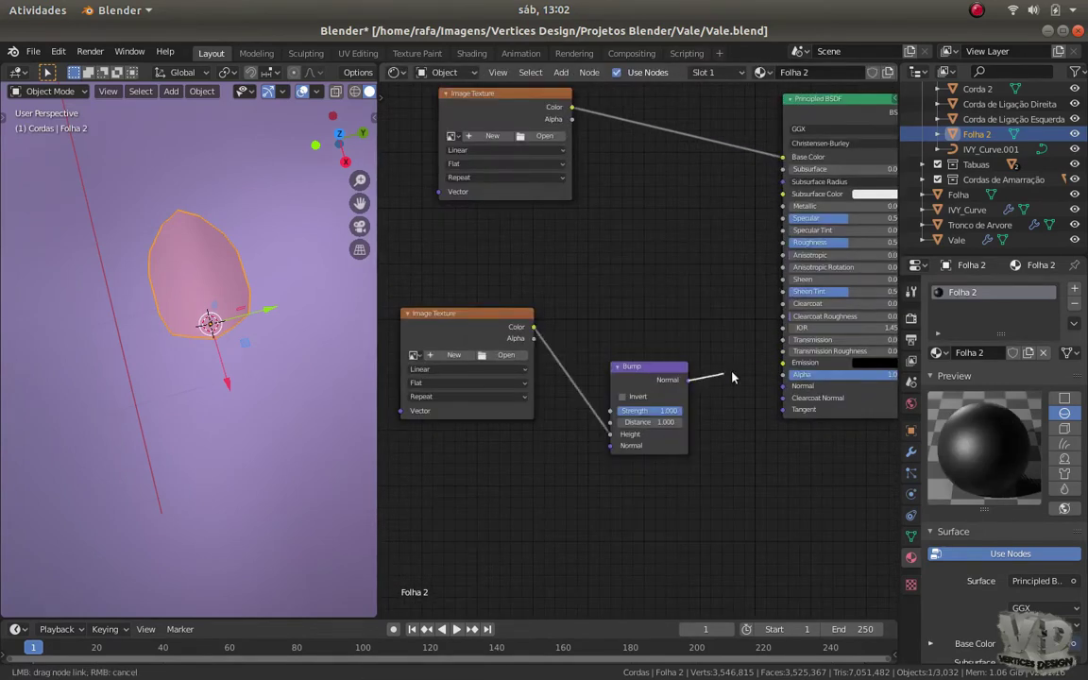
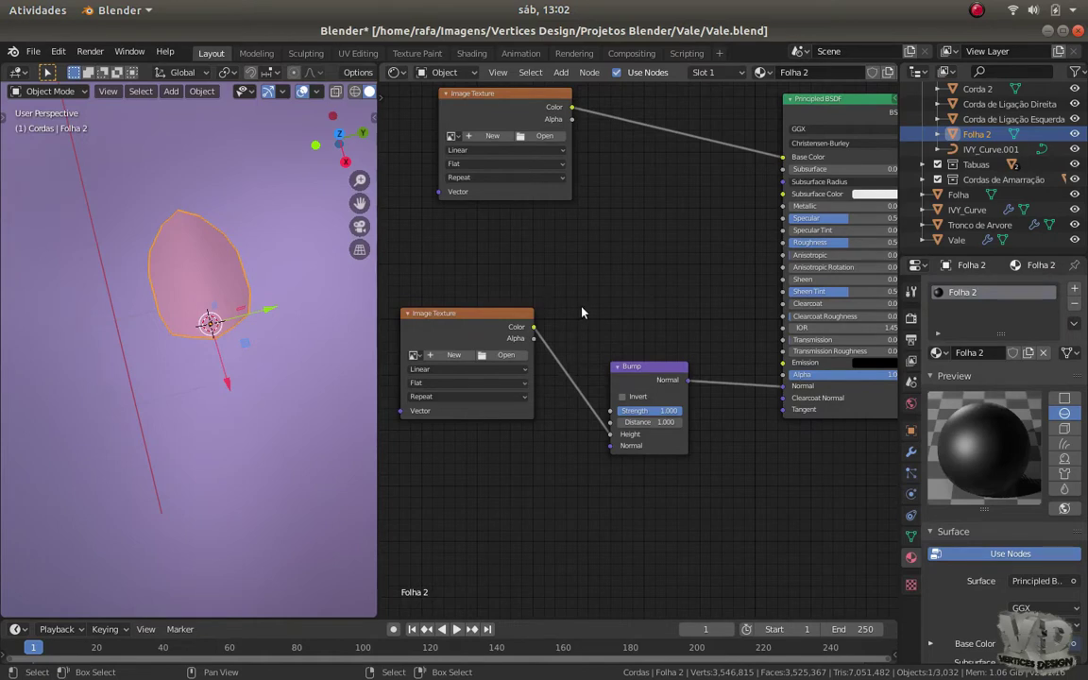
# Zoom in on the Folha 2 Image Texture node and create a new image in it
pyautogui.moveTo(636, 234); pyautogui.dragTo(655, 257, button='middle')
pyautogui.scroll(-1, 642, 274)
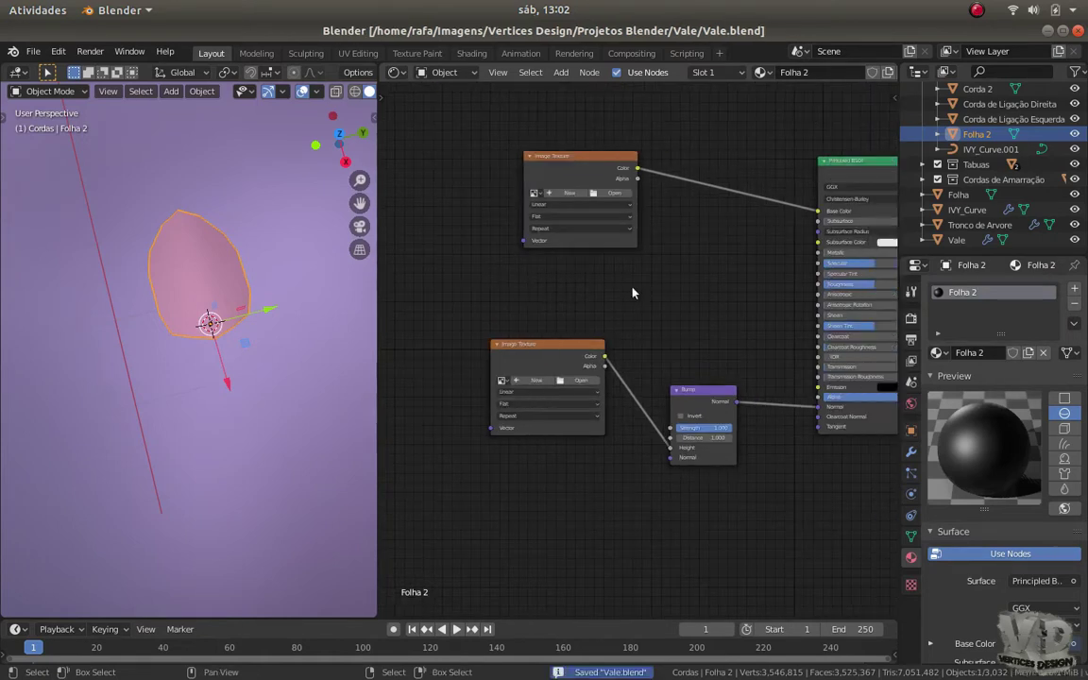
pyautogui.scroll(2, 628, 302)
pyautogui.scroll(1, 613, 318)
pyautogui.click(592, 253)
pyautogui.click(591, 364)
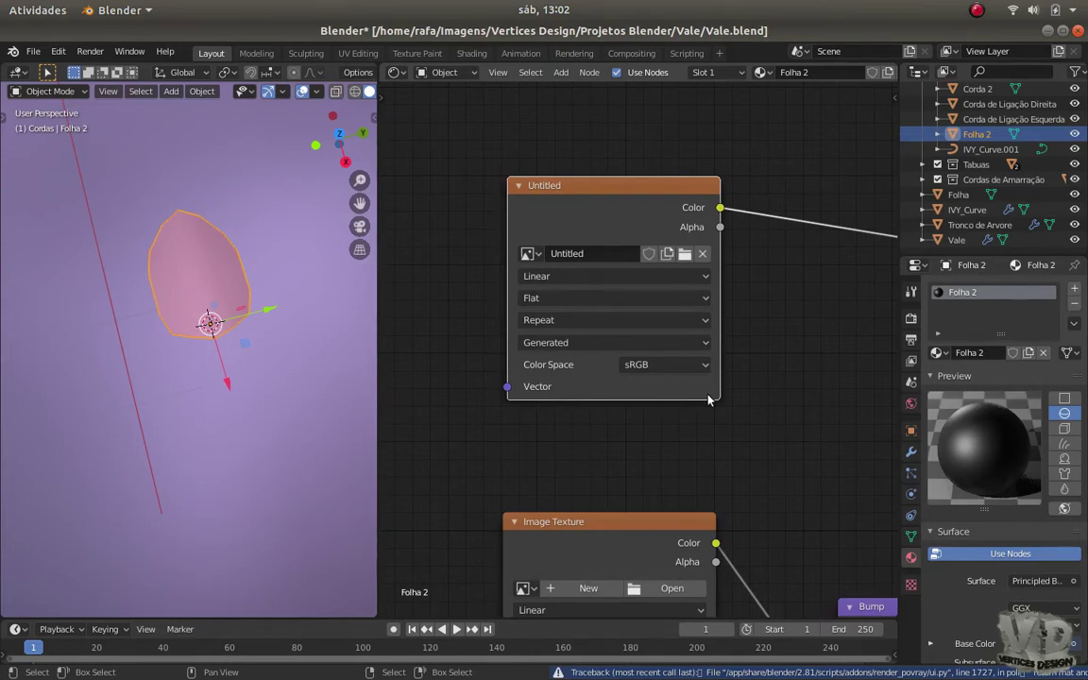
# Load foliage_35.png from Texturas/Plantas into the Image Texture node
pyautogui.click(683, 253)
pyautogui.click(393, 173)
pyautogui.click(393, 173)
pyautogui.doubleClick(742, 240)
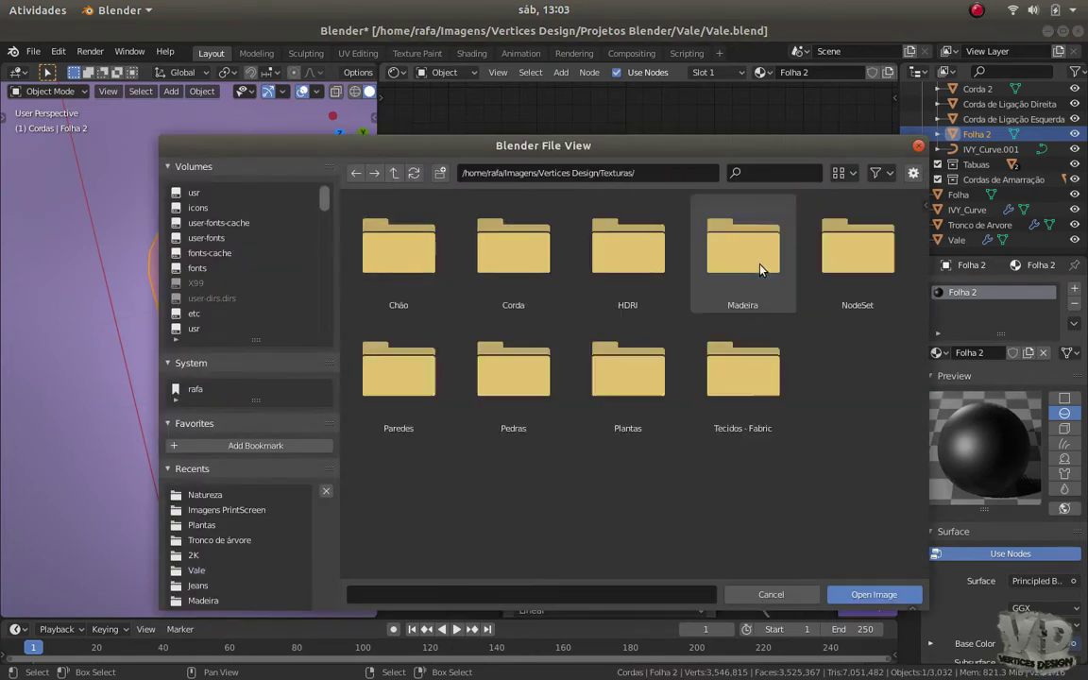
pyautogui.doubleClick(651, 351)
pyautogui.doubleClick(388, 243)
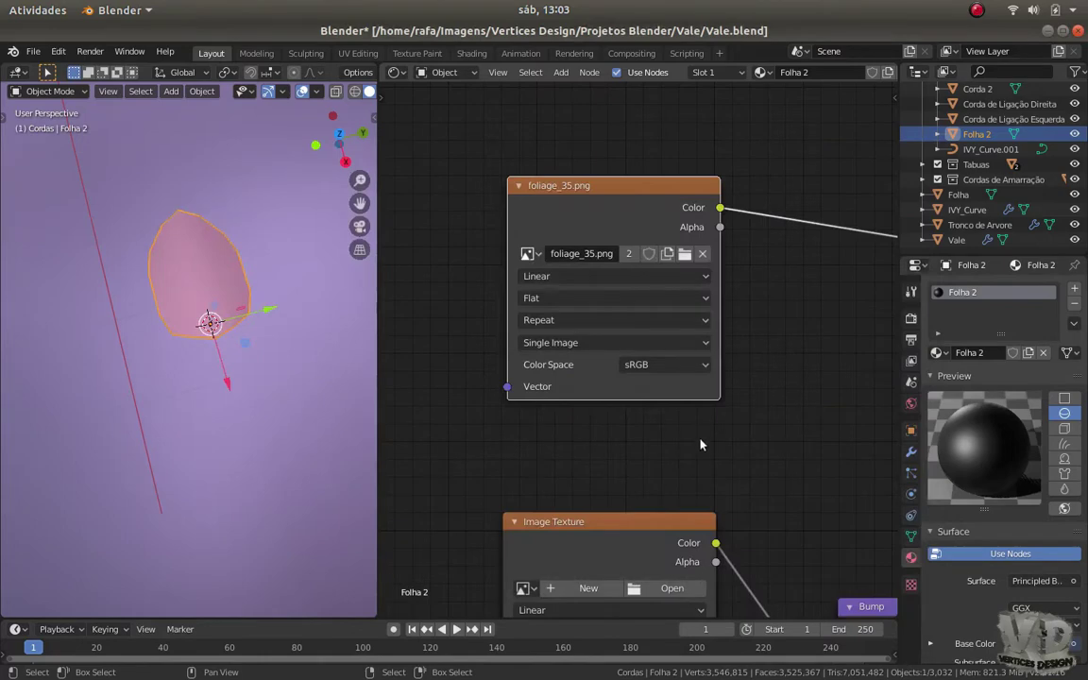
pyautogui.scroll(-1, 676, 443)
pyautogui.moveTo(676, 443)
pyautogui.mouseDown(button='middle')
pyautogui.moveTo(528, 352)
pyautogui.moveTo(483, 227)
pyautogui.mouseUp(button='middle')
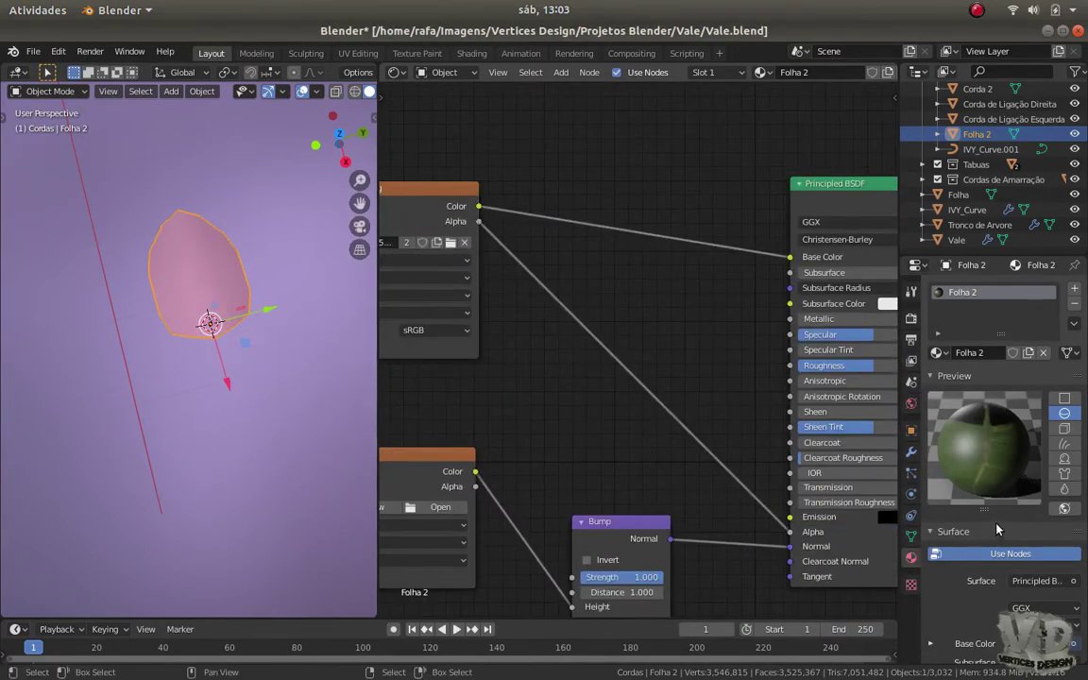
# Set Folha 2's Blend Mode to Alpha Blend and Shadow Mode to Alpha Clip
pyautogui.scroll(-3, 973, 560)
pyautogui.scroll(-5, 938, 524)
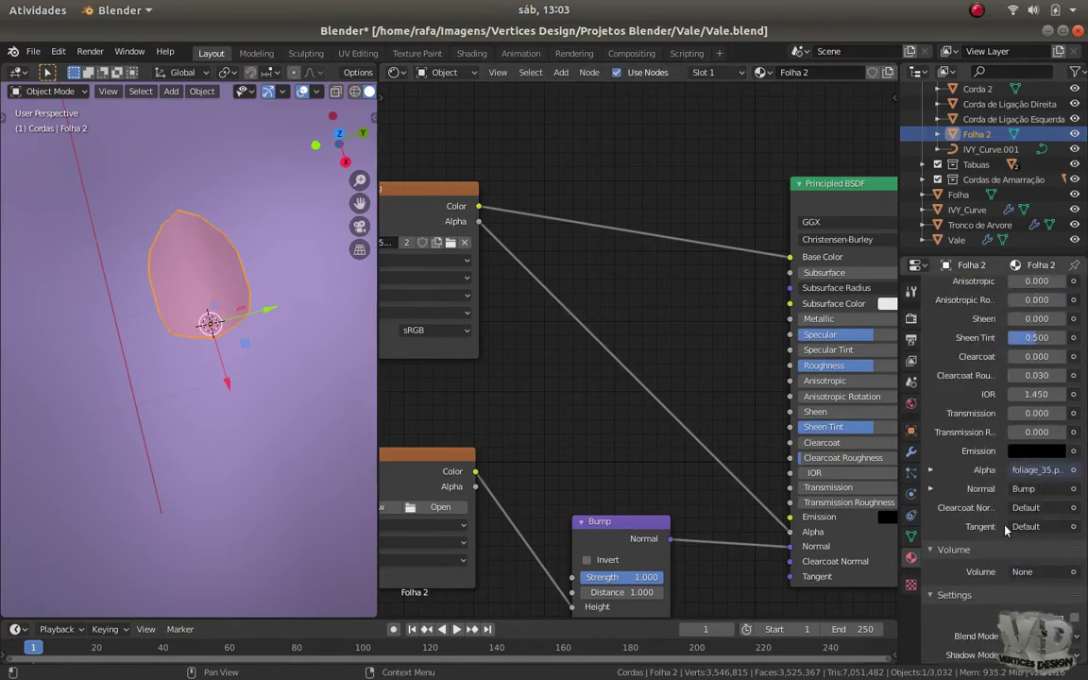
pyautogui.scroll(-2, 1039, 538)
pyautogui.click(1003, 643)
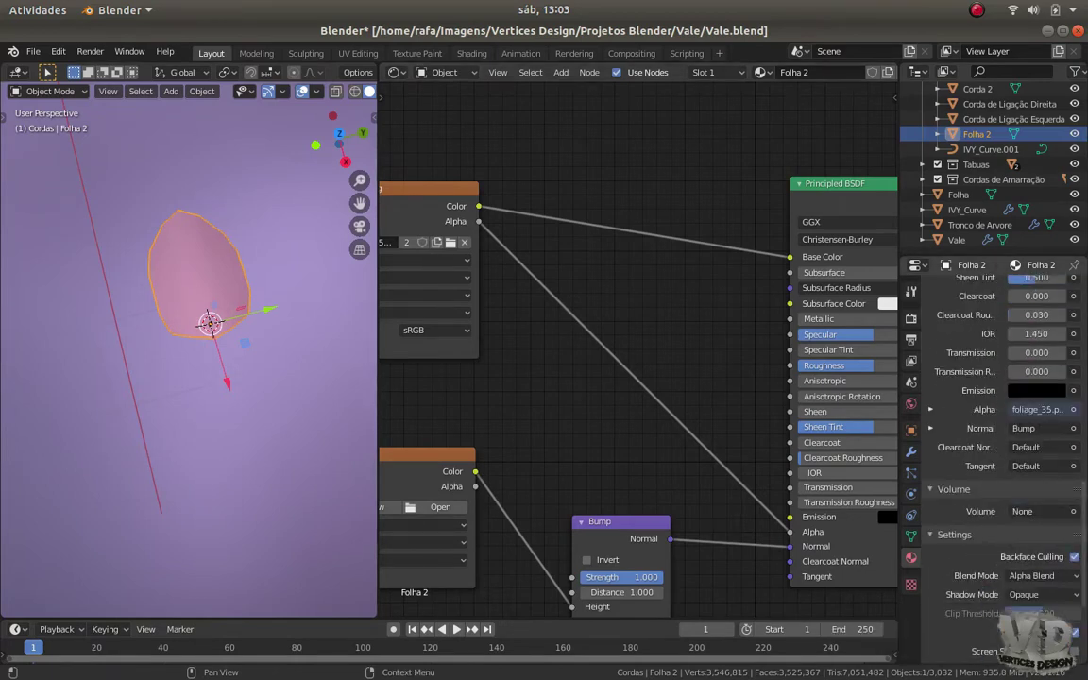
pyautogui.click(1070, 593)
pyautogui.click(1039, 579)
# Frame all material nodes and create a new image in the second Image Texture node
pyautogui.scroll(-3, 1076, 534)
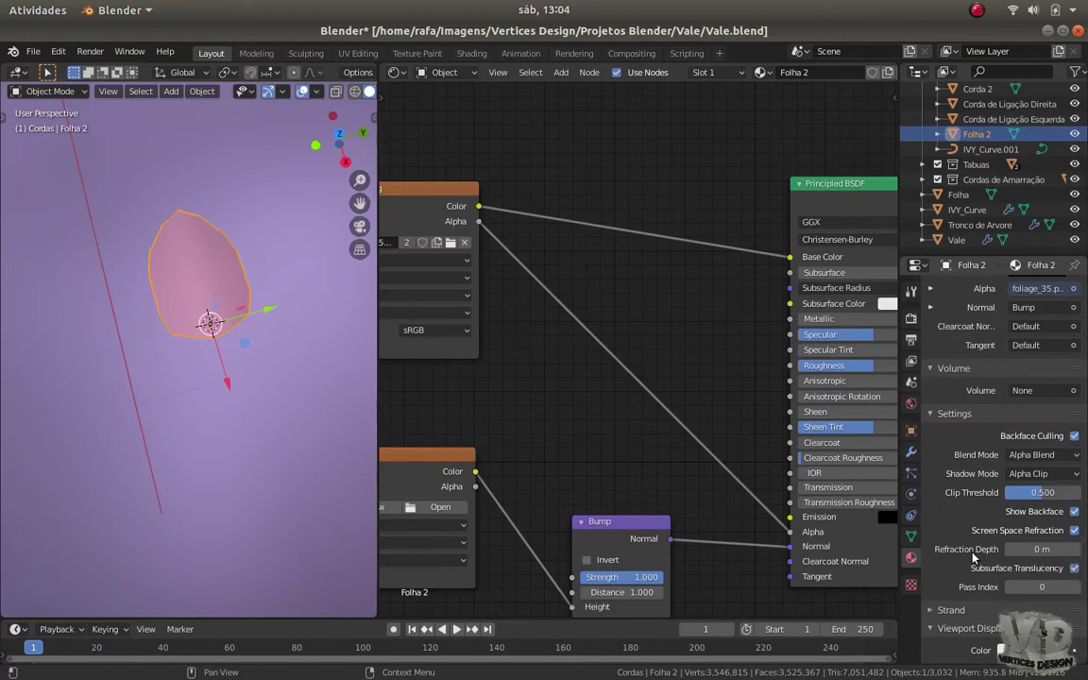
pyautogui.scroll(15, 973, 557)
pyautogui.scroll(5, 1008, 499)
pyautogui.press('Home')
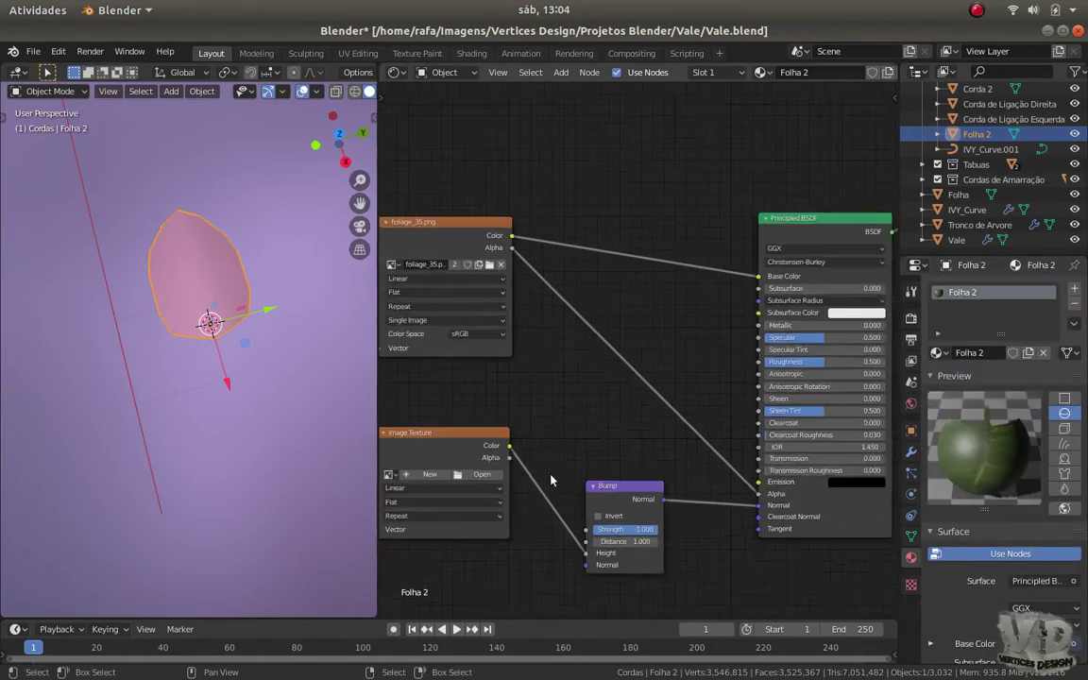
pyautogui.scroll(3, 430, 412)
pyautogui.click(465, 439)
pyautogui.click(453, 543)
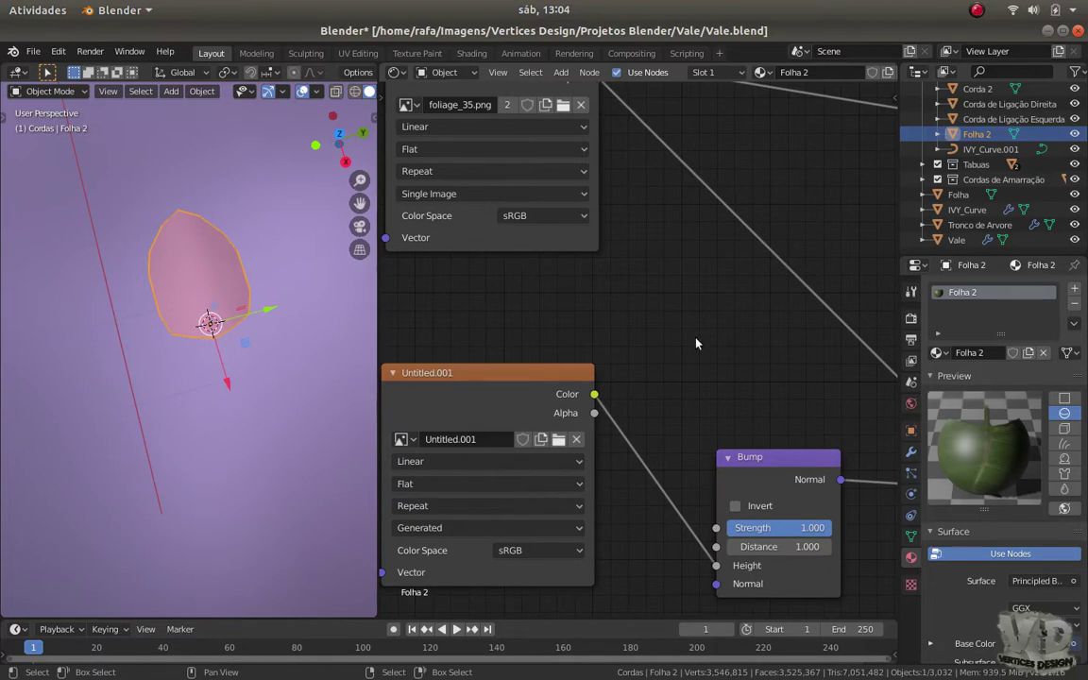
# Load foliage_35-bump.png from Texturas/Plantas into the second texture node as Non-Color data
pyautogui.click(558, 439)
pyautogui.click(394, 173)
pyautogui.click(393, 172)
pyautogui.doubleClick(742, 247)
pyautogui.doubleClick(628, 368)
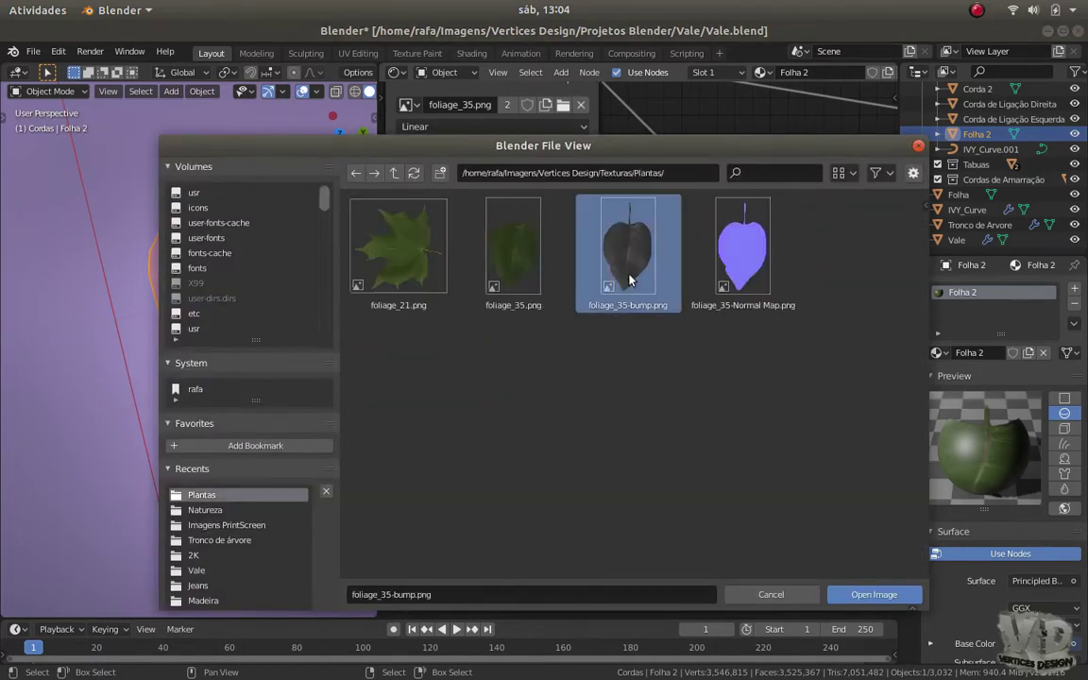
pyautogui.doubleClick(624, 302)
pyautogui.click(538, 550)
pyautogui.click(531, 469)
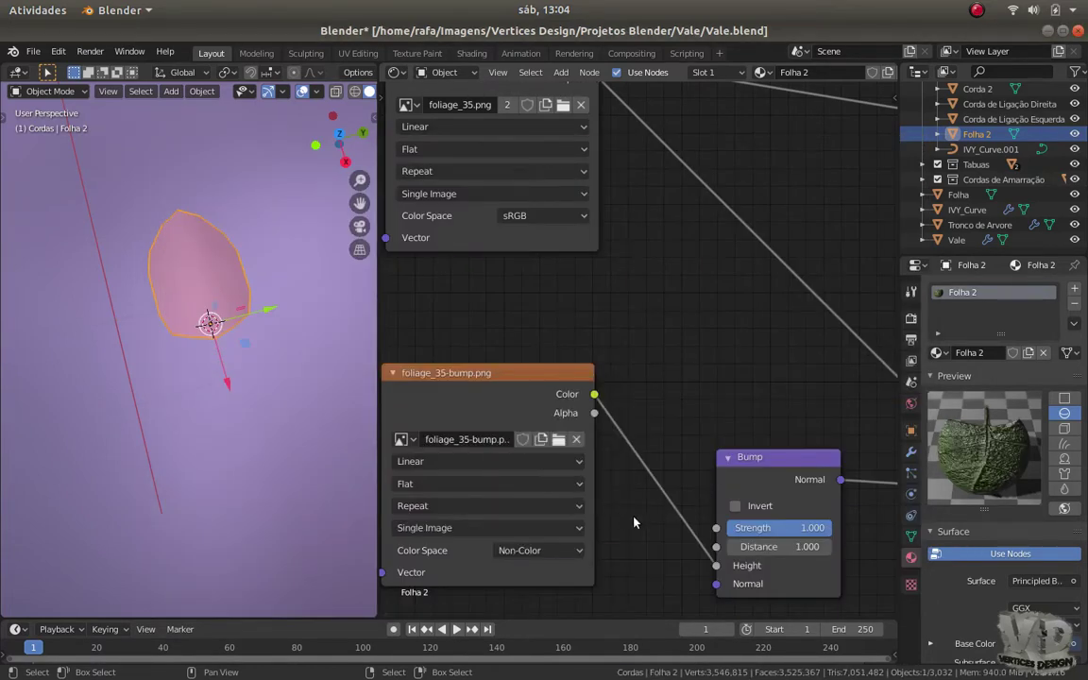
# Set the Bump node's Strength to 0.160 and Distance to 0.500
pyautogui.click(767, 527)
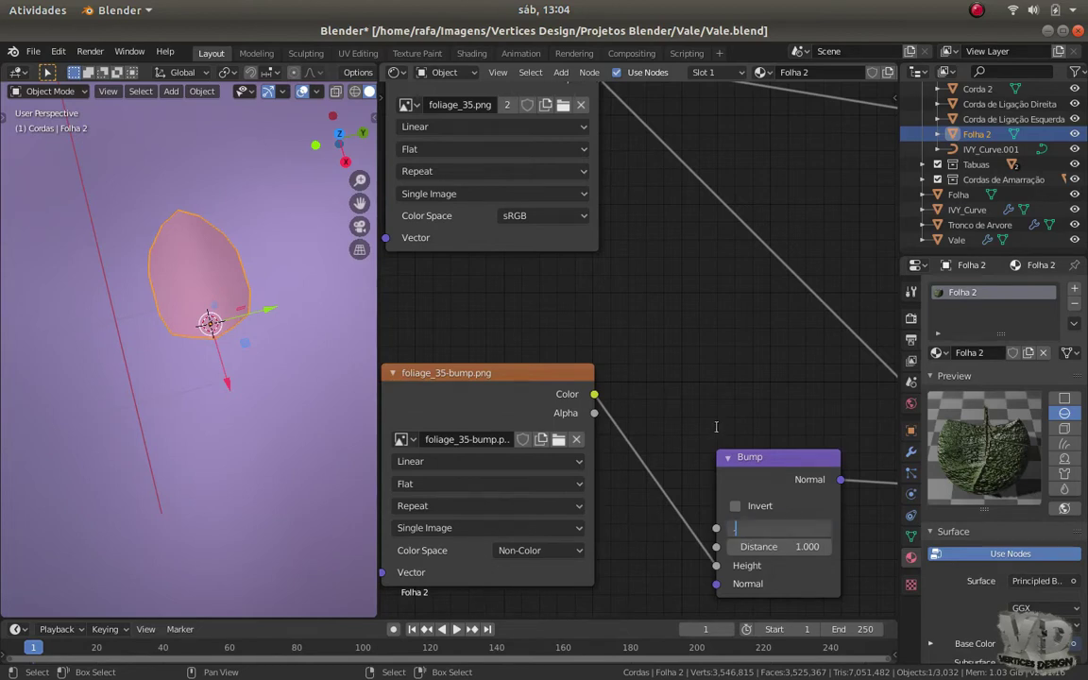
pyautogui.click(776, 527)
pyautogui.write('0.3')
pyautogui.press('Return')
pyautogui.click(776, 528)
pyautogui.write('0.2')
pyautogui.press('Return')
pyautogui.click(746, 546)
pyautogui.press('BackSpace')
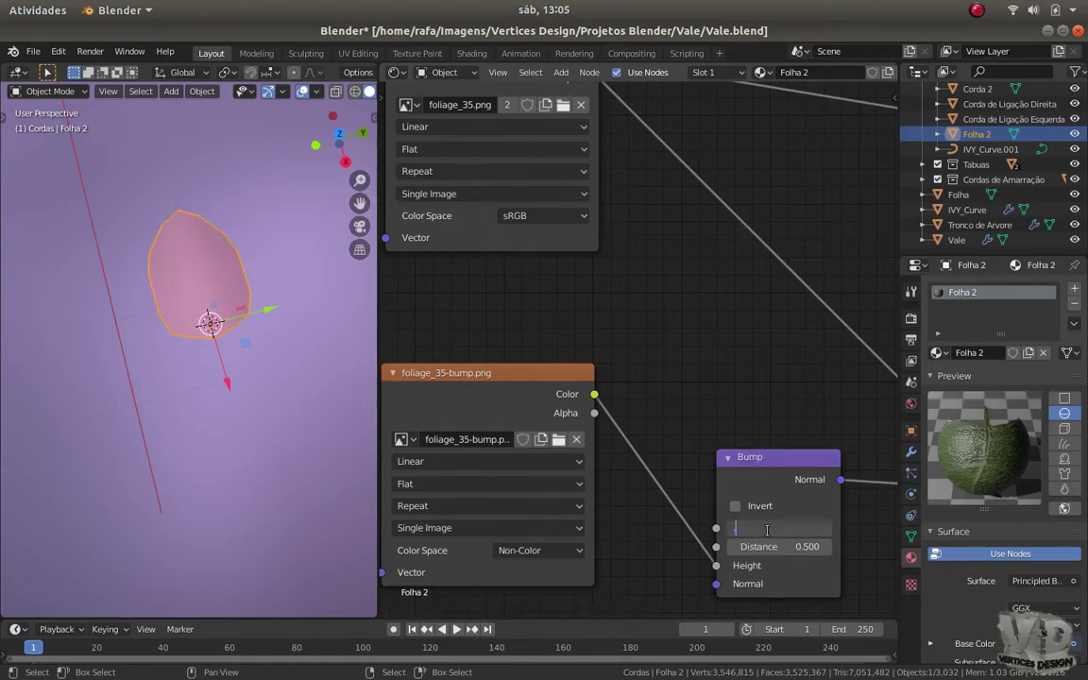
pyautogui.press('Return')
pyautogui.moveTo(766, 534); pyautogui.dragTo(531, 352, button='middle')
pyautogui.scroll(-2, 532, 353)
pyautogui.scroll(-2, 548, 442)
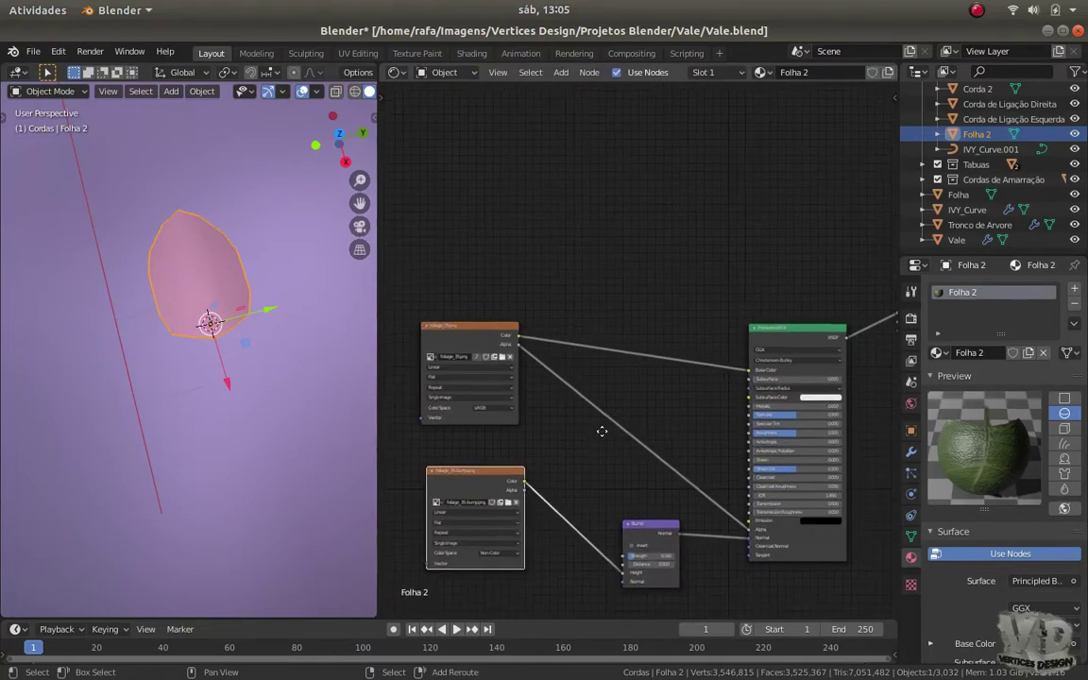
pyautogui.moveTo(193, 280)
pyautogui.mouseDown(button='middle')
pyautogui.moveTo(215, 343)
pyautogui.moveTo(293, 368)
pyautogui.moveTo(290, 338)
pyautogui.moveTo(113, 161)
pyautogui.mouseUp(button='middle')
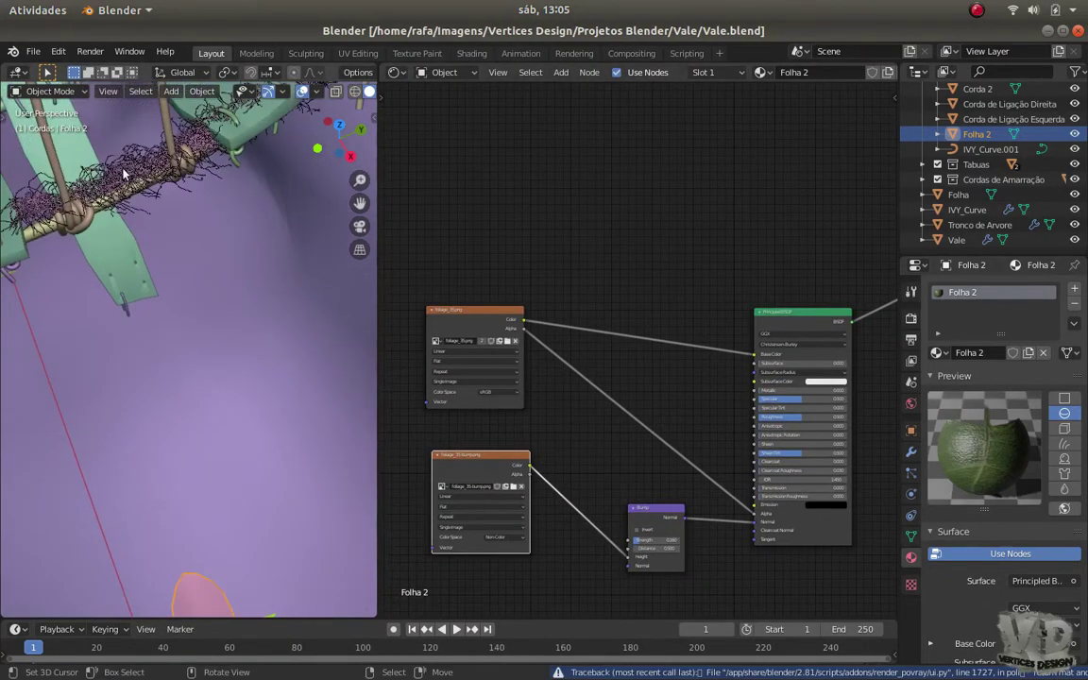
# Convert IVY_Curve.001 to a mesh and give it a Hair particle system with Advanced enabled
pyautogui.click(114, 160)
pyautogui.hotkey('alt', 'c')
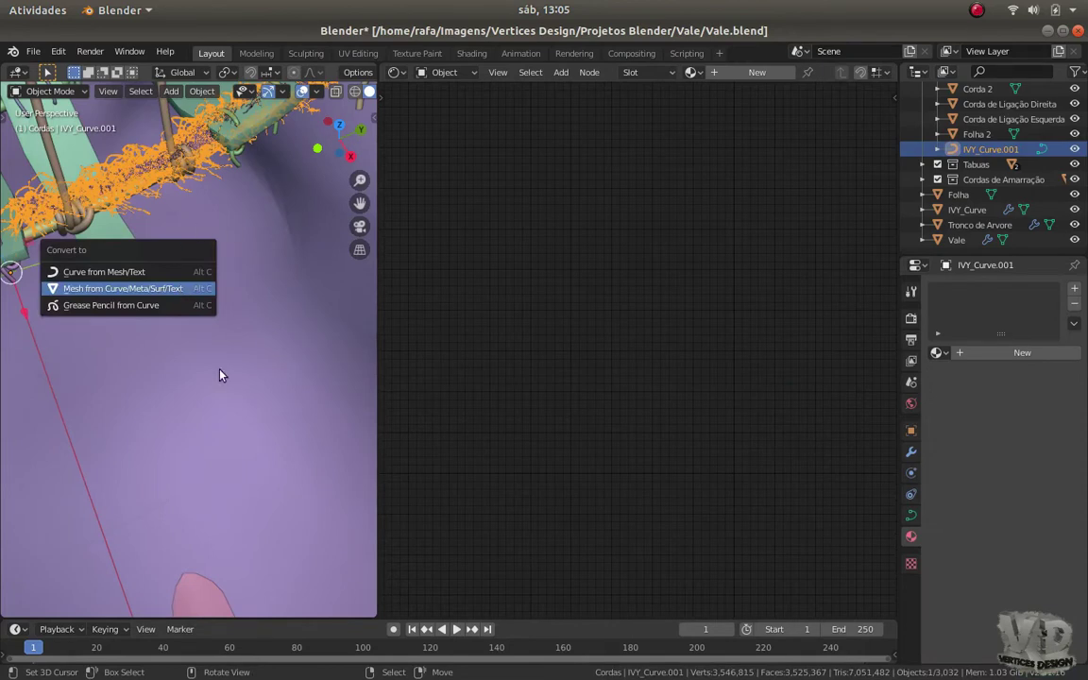
pyautogui.press('Return')
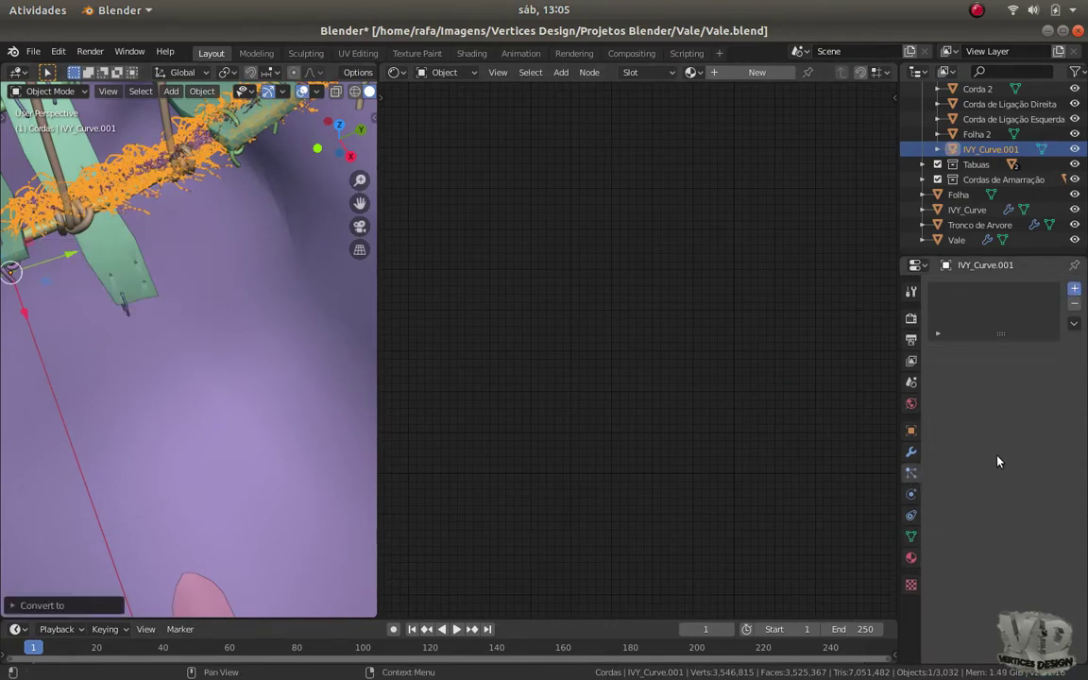
pyautogui.click(1073, 288)
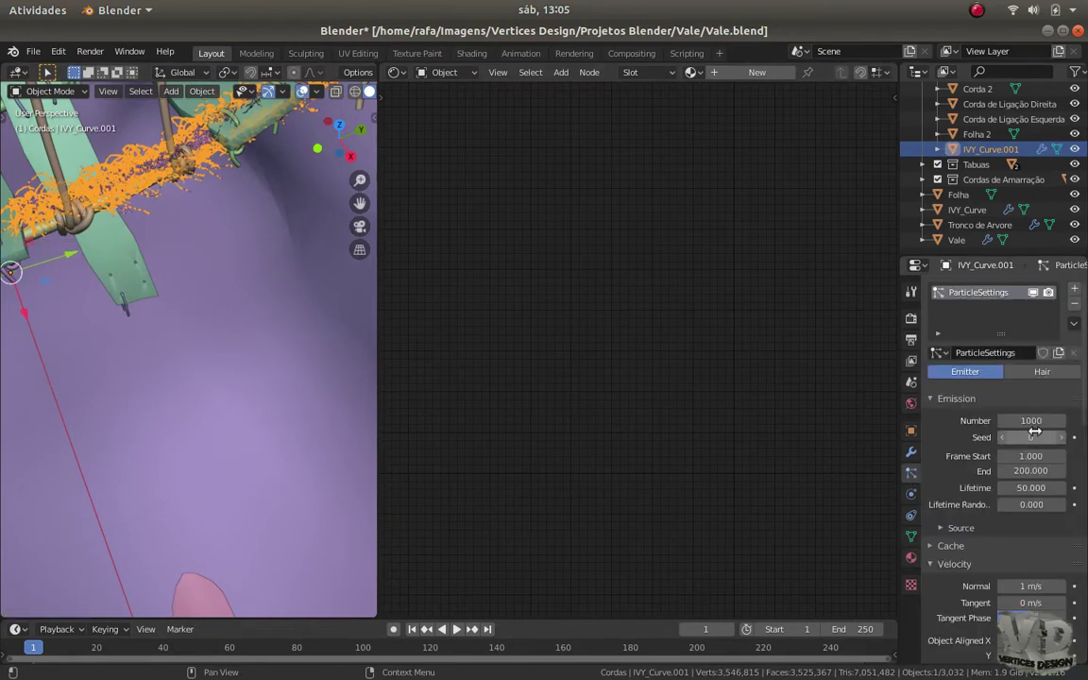
pyautogui.click(1038, 371)
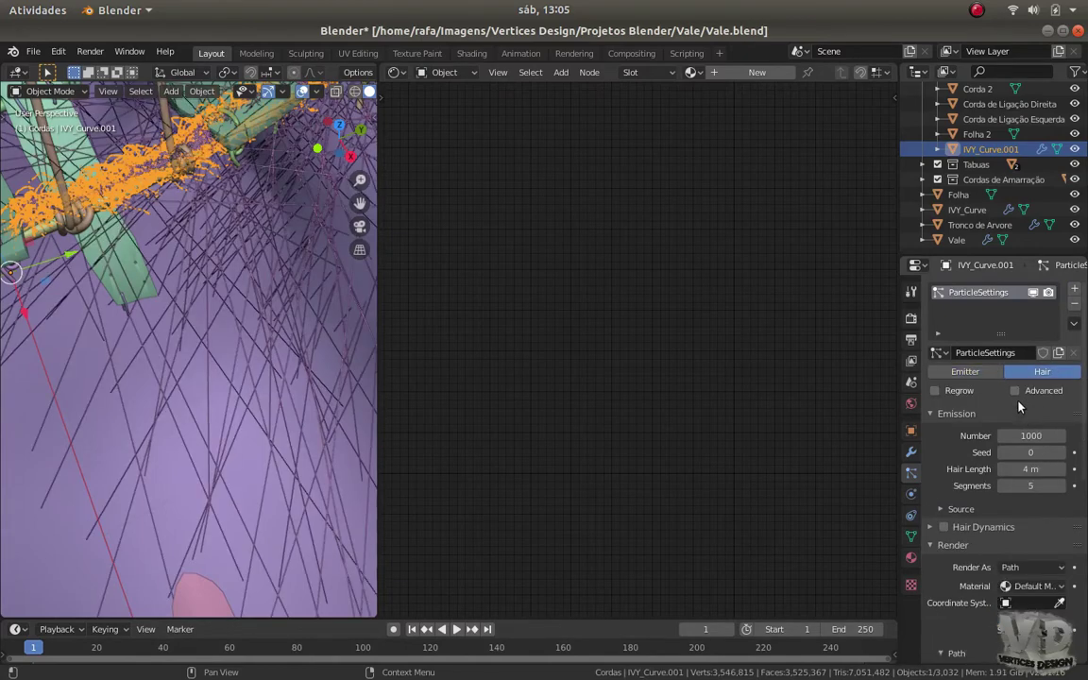
pyautogui.click(1014, 390)
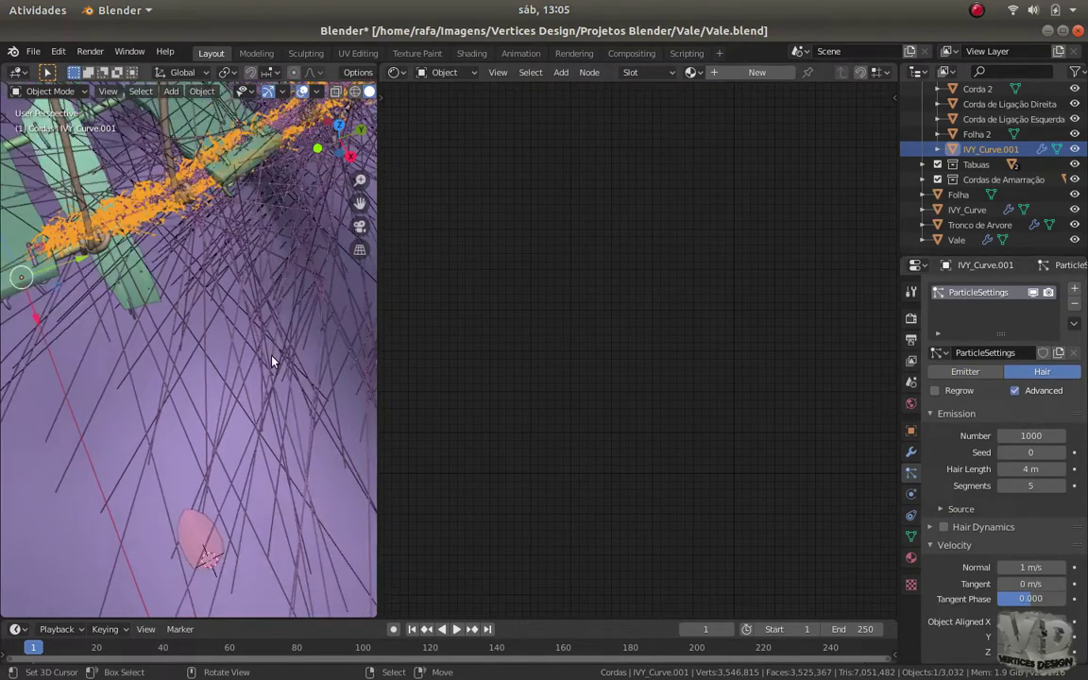
# Set the hair length to 0.2 m and the hair count to 200
pyautogui.moveTo(271, 358); pyautogui.dragTo(291, 328, button='middle')
pyautogui.click(1041, 468)
pyautogui.write('1')
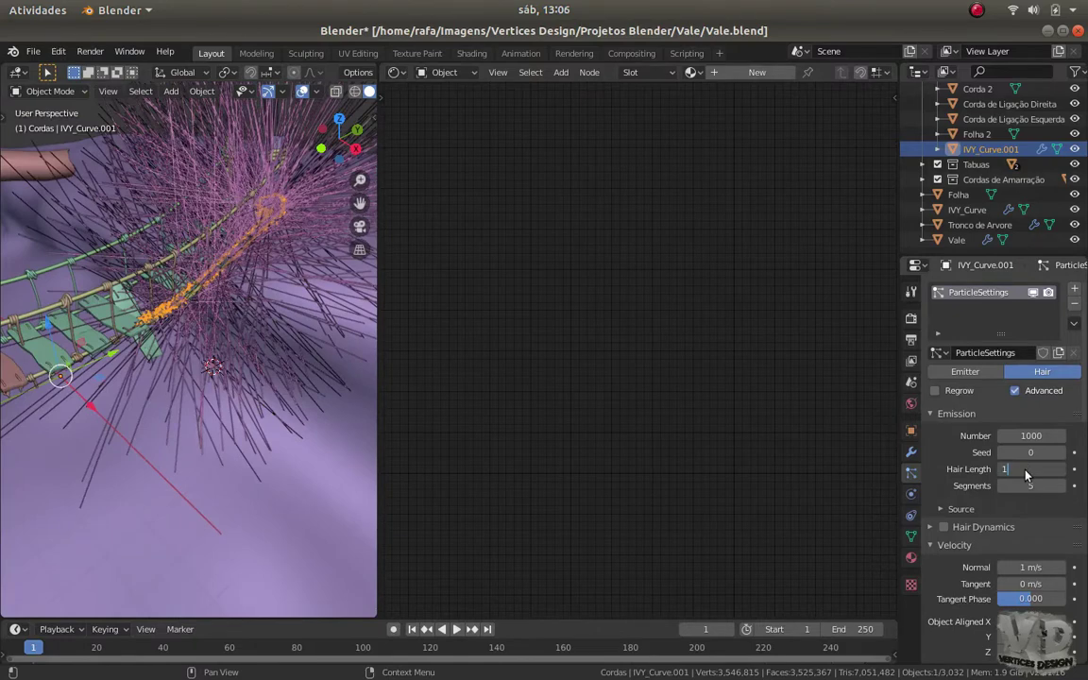
pyautogui.press('Return')
pyautogui.click(1031, 469)
pyautogui.press('BackSpace')
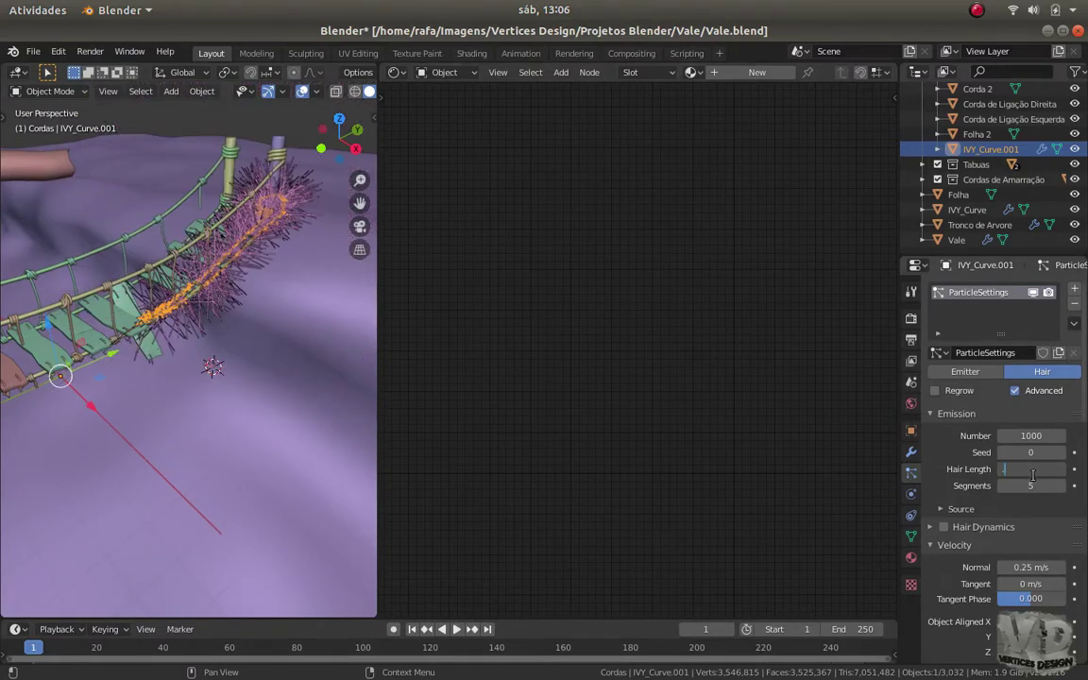
pyautogui.write('.2')
pyautogui.press('Return')
pyautogui.scroll(3, 224, 246)
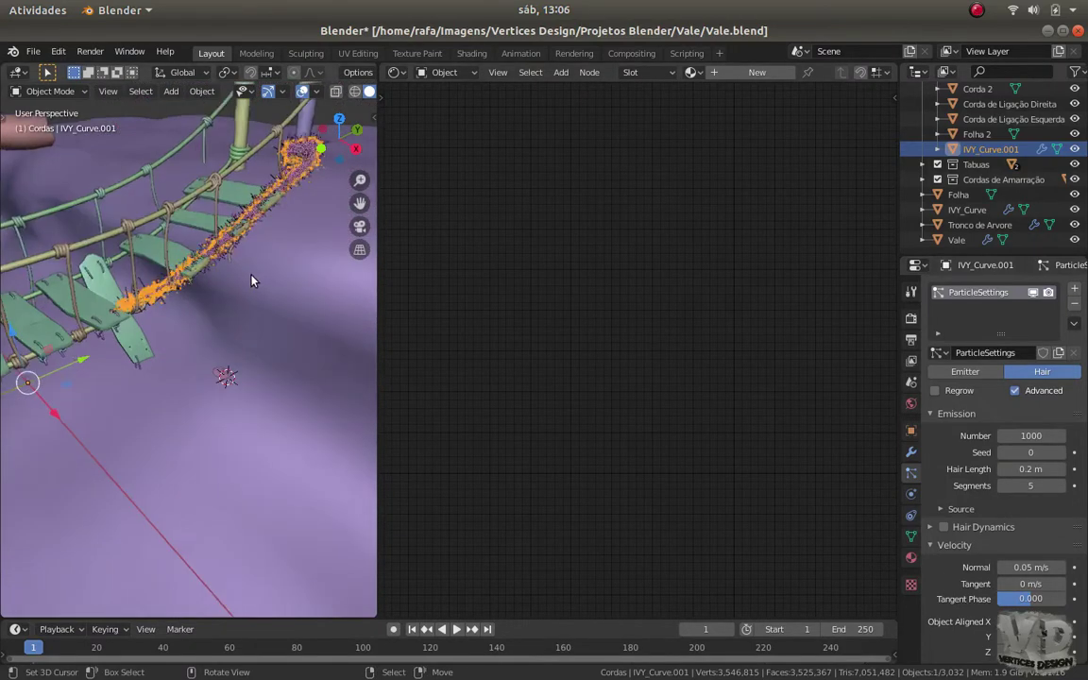
pyautogui.moveTo(225, 246); pyautogui.dragTo(190, 290, button='middle')
pyautogui.click(1034, 435)
pyautogui.write('200')
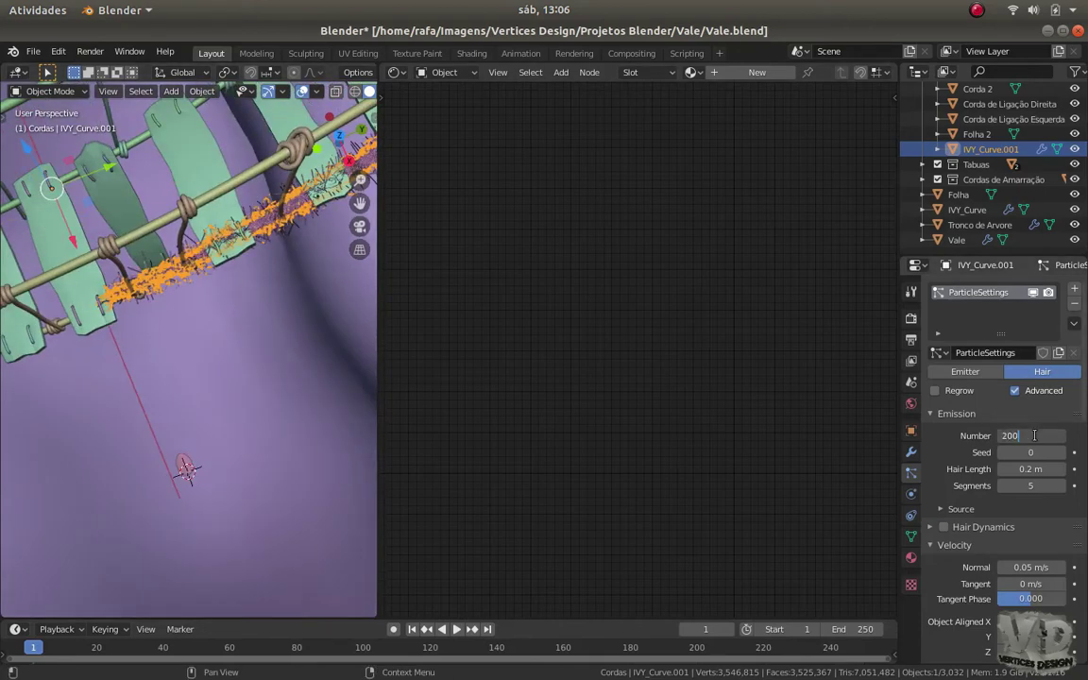
pyautogui.press('Return')
pyautogui.moveTo(283, 236)
pyautogui.mouseDown(button='middle')
pyautogui.moveTo(239, 192)
pyautogui.moveTo(244, 298)
pyautogui.moveTo(236, 226)
pyautogui.mouseUp(button='middle')
# Review the remaining particle settings, cancelling a coordinate-system object pick
pyautogui.scroll(-5, 986, 515)
pyautogui.scroll(-1, 986, 514)
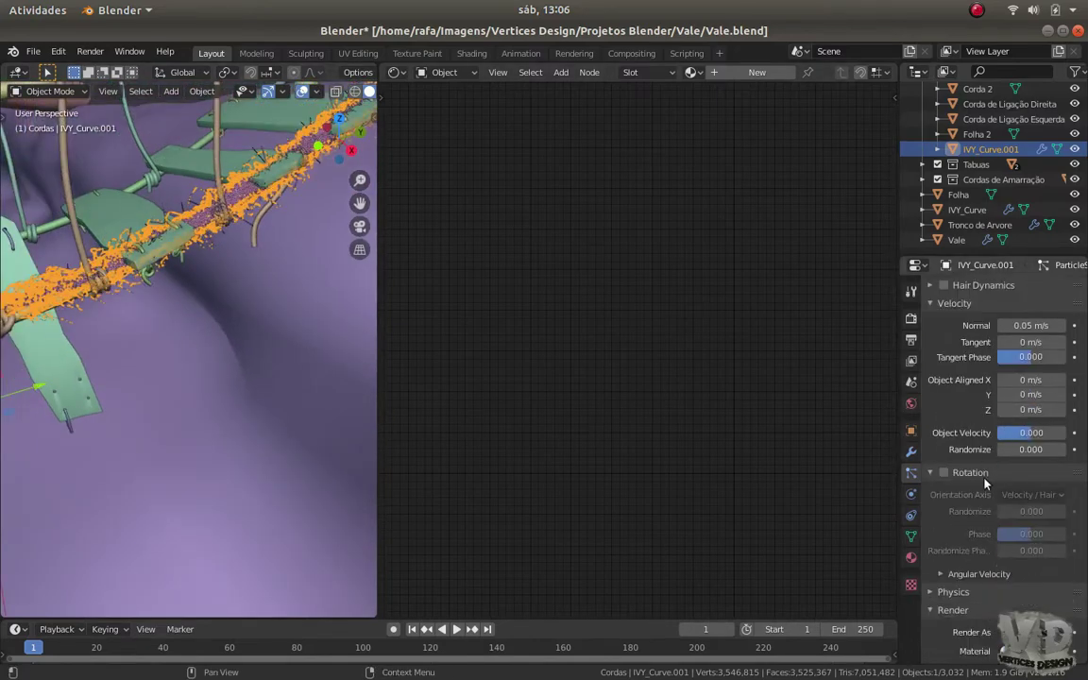
pyautogui.scroll(2, 986, 510)
pyautogui.scroll(-4, 977, 444)
pyautogui.scroll(-2, 1039, 509)
pyautogui.click(1059, 517)
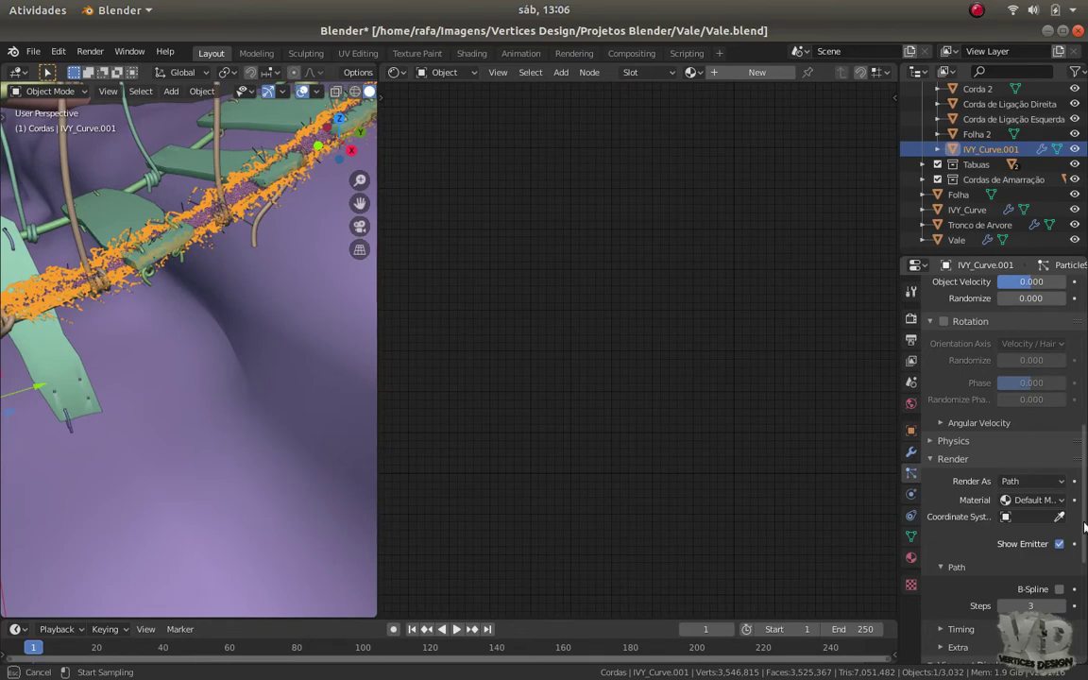
pyautogui.press('Escape')
pyautogui.scroll(-4, 968, 475)
pyautogui.scroll(-2, 1031, 543)
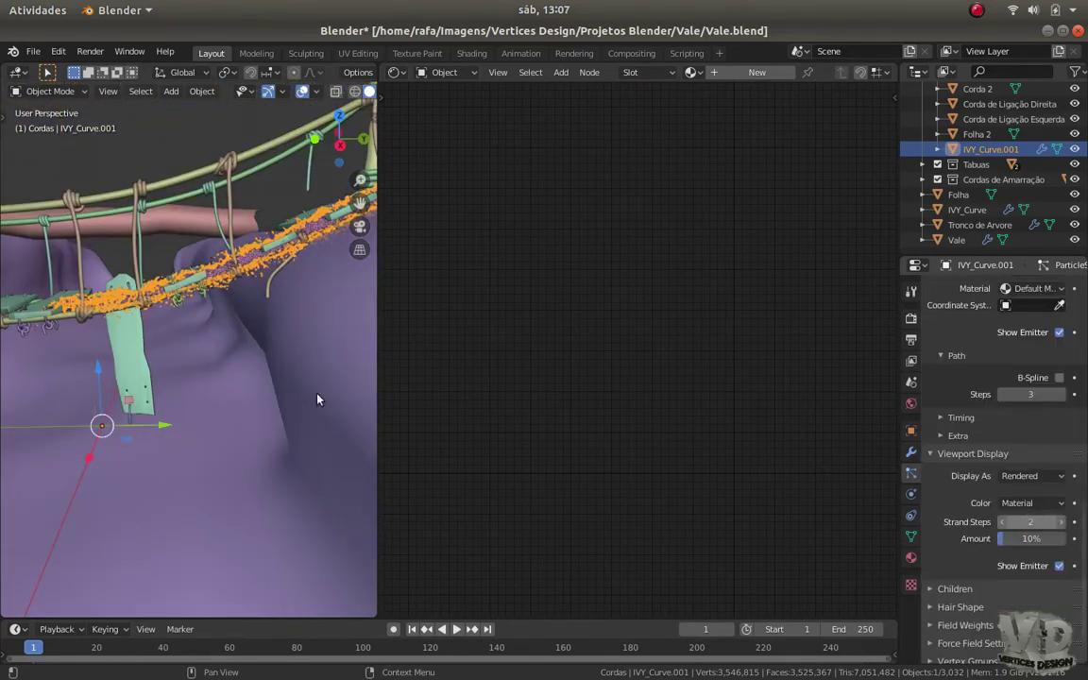
pyautogui.moveTo(275, 382); pyautogui.dragTo(196, 403, button='middle')
# Select the Vale, Tronco de Arvore and Folha 2 objects around the bridge in turn
pyautogui.click(243, 310)
pyautogui.moveTo(243, 309); pyautogui.dragTo(227, 349, button='middle')
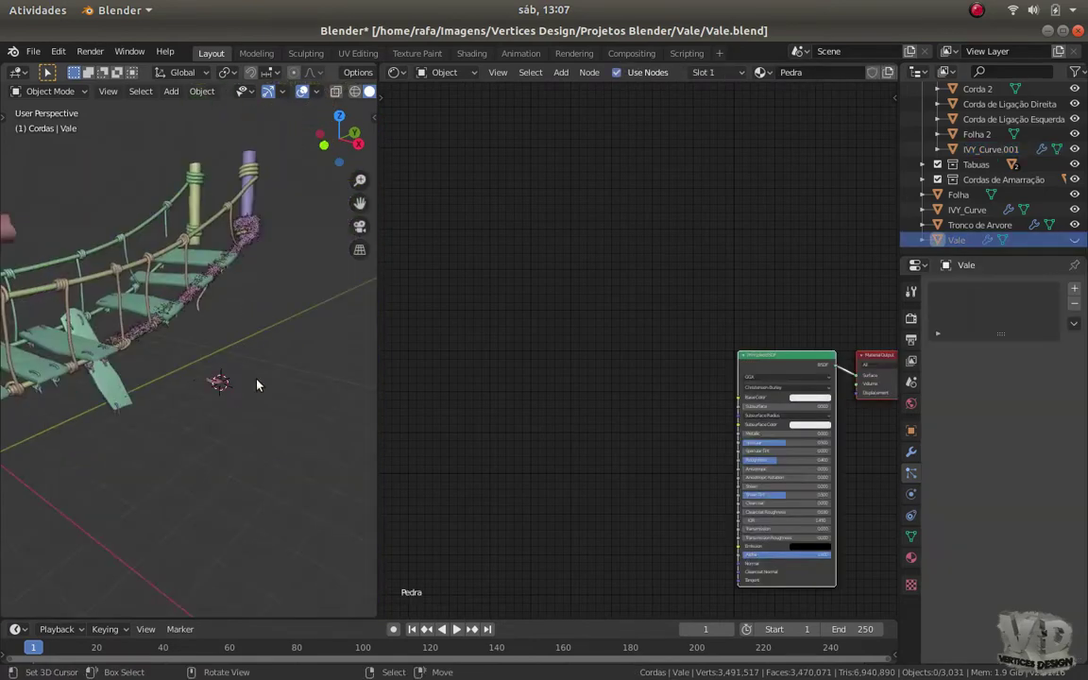
pyautogui.click(189, 321)
pyautogui.moveTo(183, 314)
pyautogui.mouseDown(button='middle')
pyautogui.moveTo(142, 444)
pyautogui.moveTo(230, 369)
pyautogui.moveTo(234, 316)
pyautogui.moveTo(151, 267)
pyautogui.moveTo(184, 323)
pyautogui.mouseUp(button='middle')
pyautogui.scroll(4, 232, 387)
pyautogui.click(151, 267)
# Use Folha 2 as the coordinate system object for IVY_Curve.001's particles
pyautogui.click(990, 149)
pyautogui.click(911, 472)
pyautogui.scroll(-6, 1027, 480)
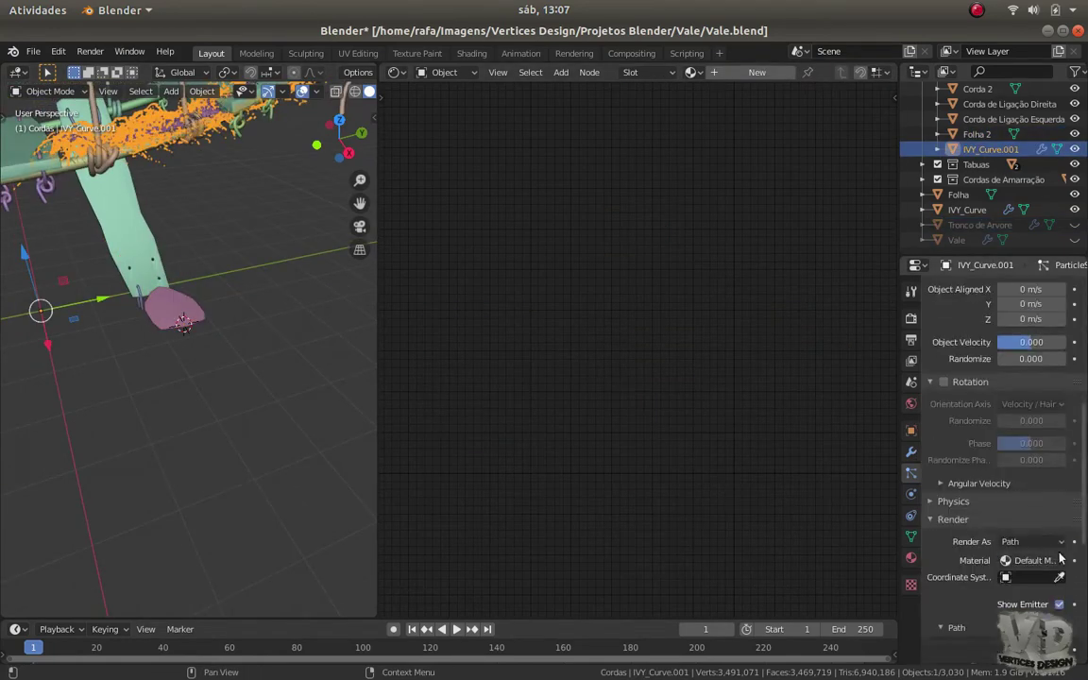
pyautogui.scroll(-2, 1027, 480)
pyautogui.click(1059, 487)
pyautogui.click(182, 307)
# Orbit around the ropes and scroll through the ivy's particle settings
pyautogui.moveTo(173, 228)
pyautogui.mouseDown(button='middle')
pyautogui.moveTo(201, 273)
pyautogui.moveTo(238, 289)
pyautogui.moveTo(233, 255)
pyautogui.moveTo(214, 311)
pyautogui.moveTo(262, 384)
pyautogui.moveTo(250, 364)
pyautogui.mouseUp(button='middle')
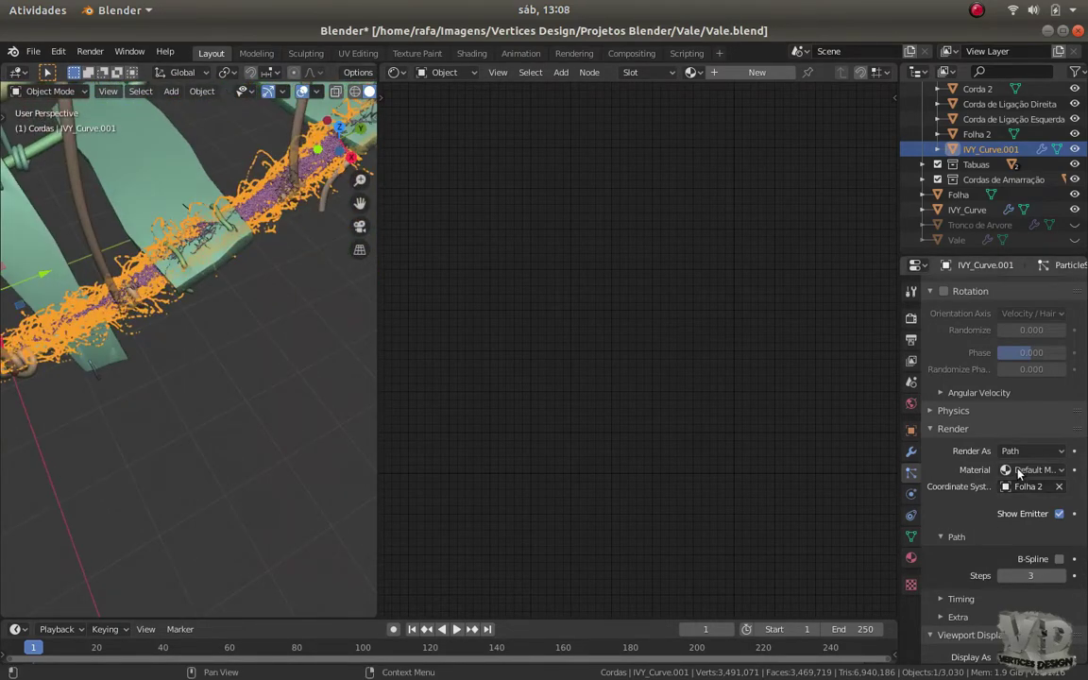
pyautogui.scroll(2, 1014, 476)
pyautogui.scroll(-1, 1012, 482)
pyautogui.scroll(-8, 1011, 483)
pyautogui.scroll(12, 1004, 491)
pyautogui.scroll(3, 1005, 491)
pyautogui.scroll(-1, 998, 500)
pyautogui.scroll(-2, 991, 512)
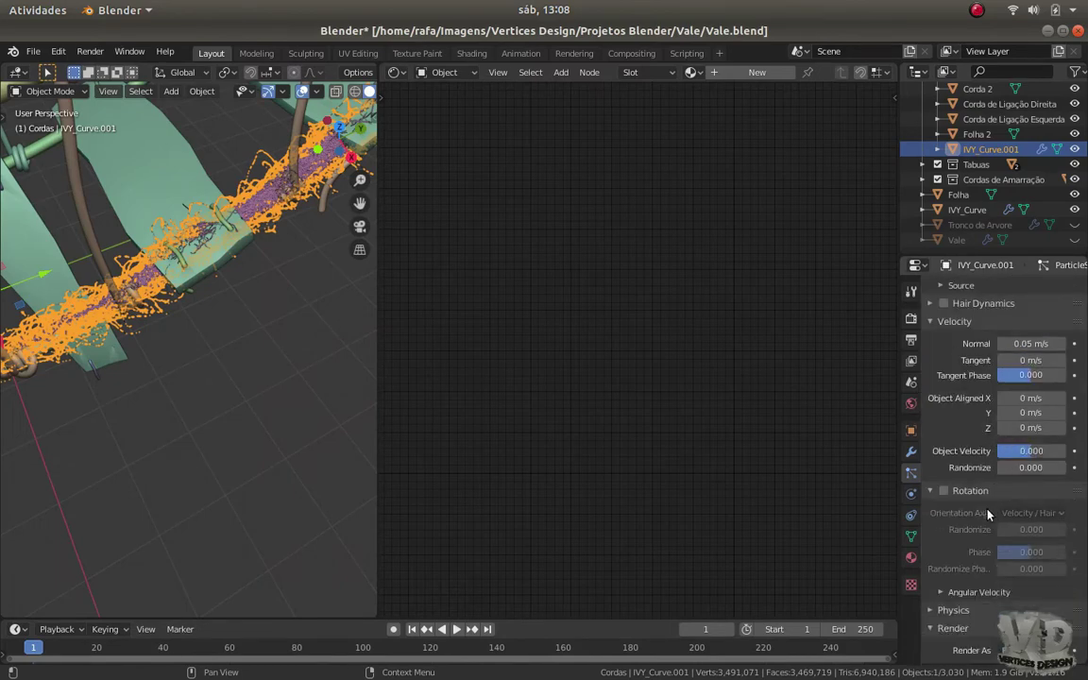
pyautogui.scroll(-3, 989, 515)
pyautogui.scroll(-2, 986, 522)
pyautogui.scroll(-3, 982, 528)
pyautogui.scroll(-3, 977, 534)
pyautogui.scroll(-1, 977, 534)
pyautogui.scroll(6, 982, 501)
pyautogui.scroll(1, 938, 383)
pyautogui.scroll(1, 945, 406)
pyautogui.scroll(1, 954, 415)
pyautogui.scroll(2, 973, 425)
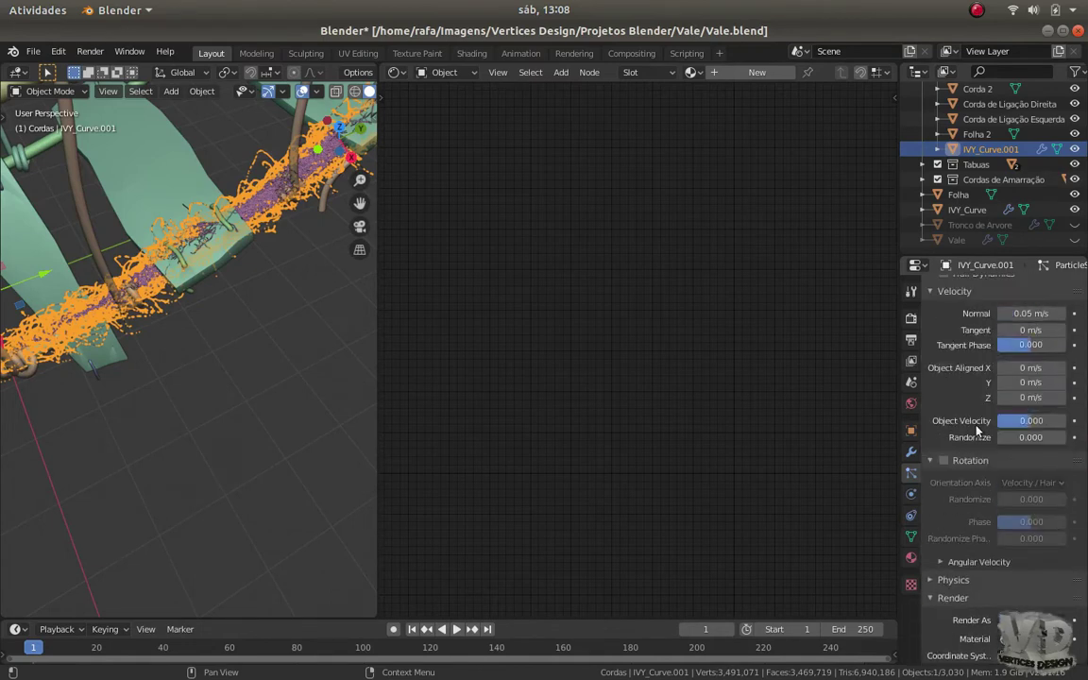
pyautogui.scroll(3, 958, 411)
pyautogui.scroll(1, 944, 387)
# Expand and collapse the Source, Hair Dynamics, Angular Velocity and Physics panels
pyautogui.click(938, 379)
pyautogui.click(938, 379)
pyautogui.click(931, 394)
pyautogui.click(931, 395)
pyautogui.scroll(-5, 963, 500)
pyautogui.click(941, 531)
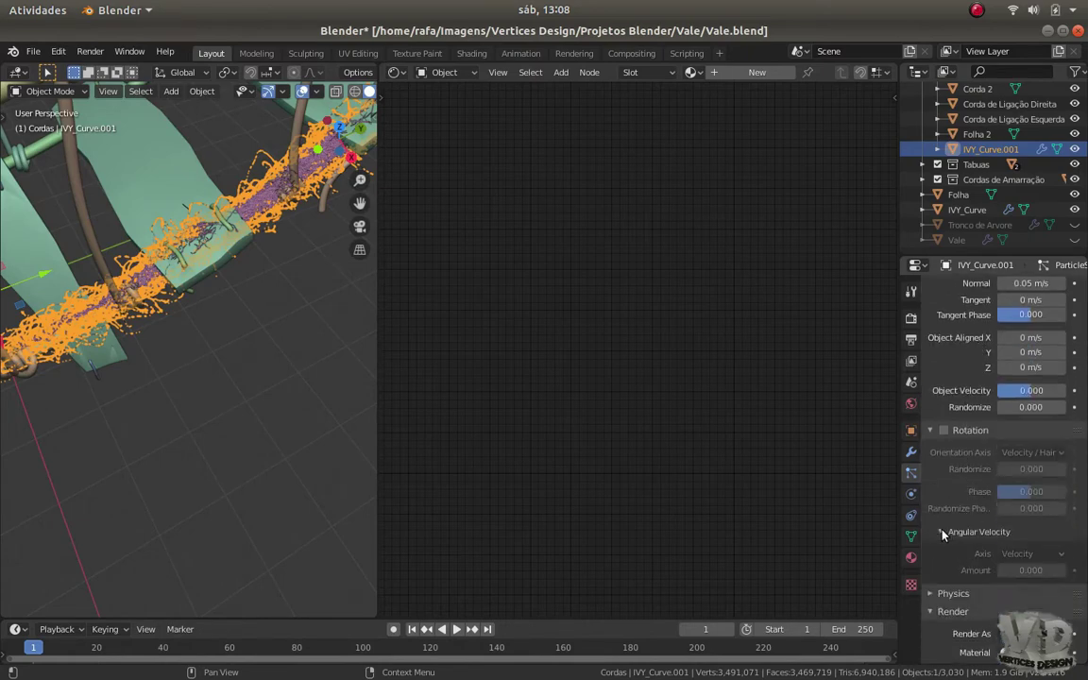
pyautogui.click(942, 532)
pyautogui.click(937, 553)
pyautogui.scroll(-3, 947, 539)
pyautogui.click(943, 456)
pyautogui.scroll(-5, 973, 547)
pyautogui.scroll(-3, 960, 515)
pyautogui.scroll(7, 991, 482)
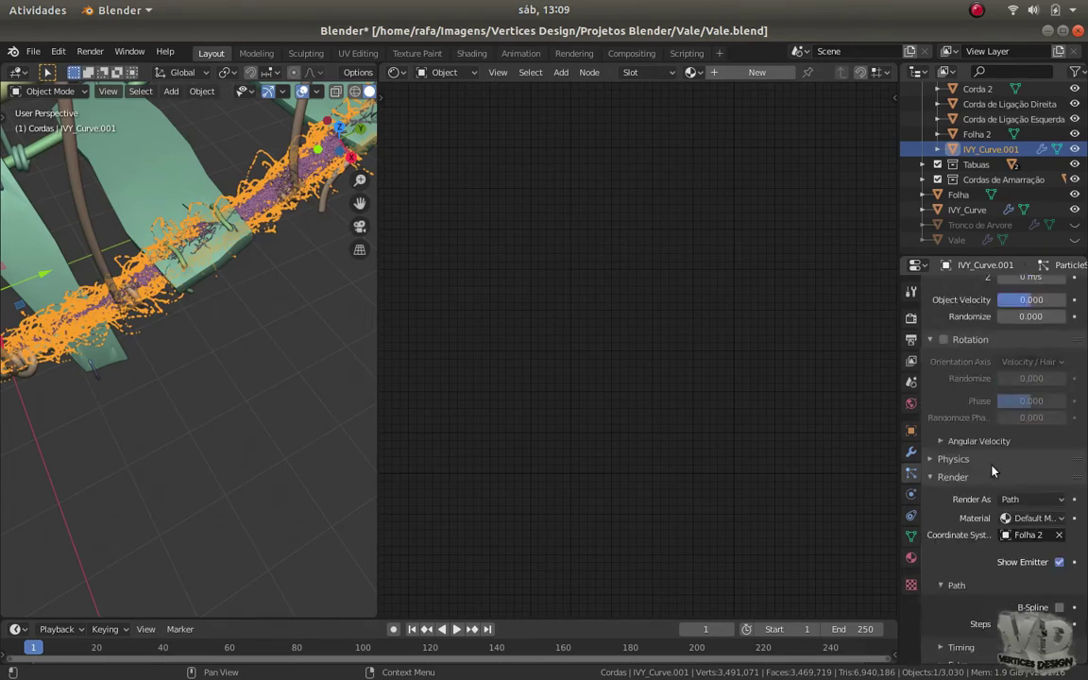
pyautogui.scroll(7, 991, 482)
pyautogui.write('.5')
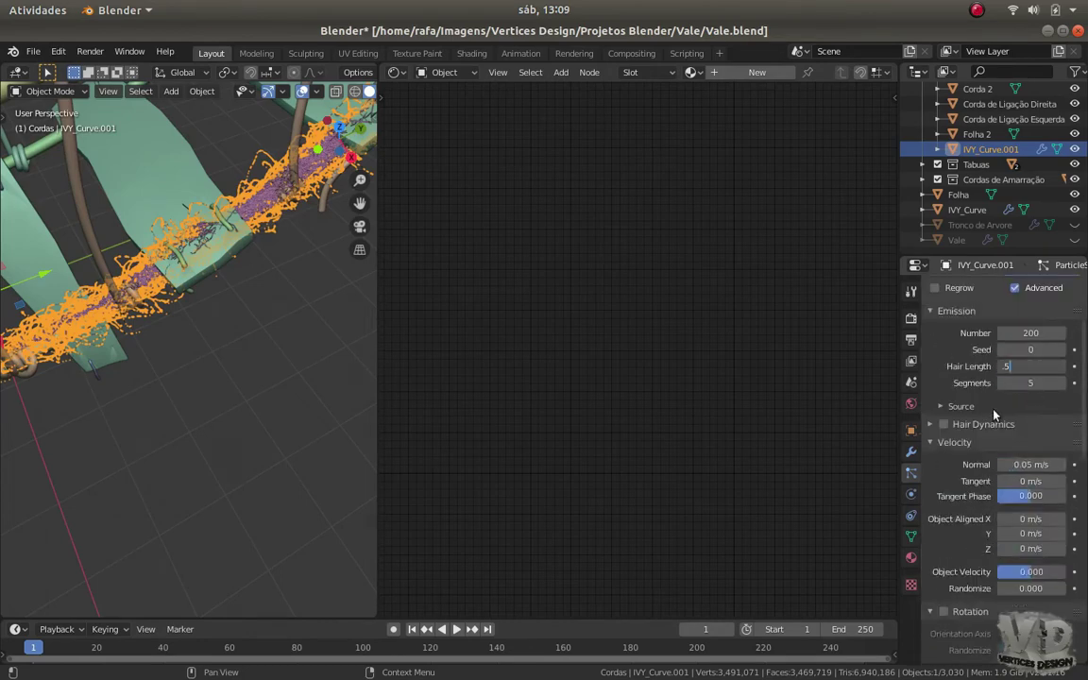
# Set the ivy hair length to 0.5 m
pyautogui.press('Return')
pyautogui.scroll(-2, 944, 397)
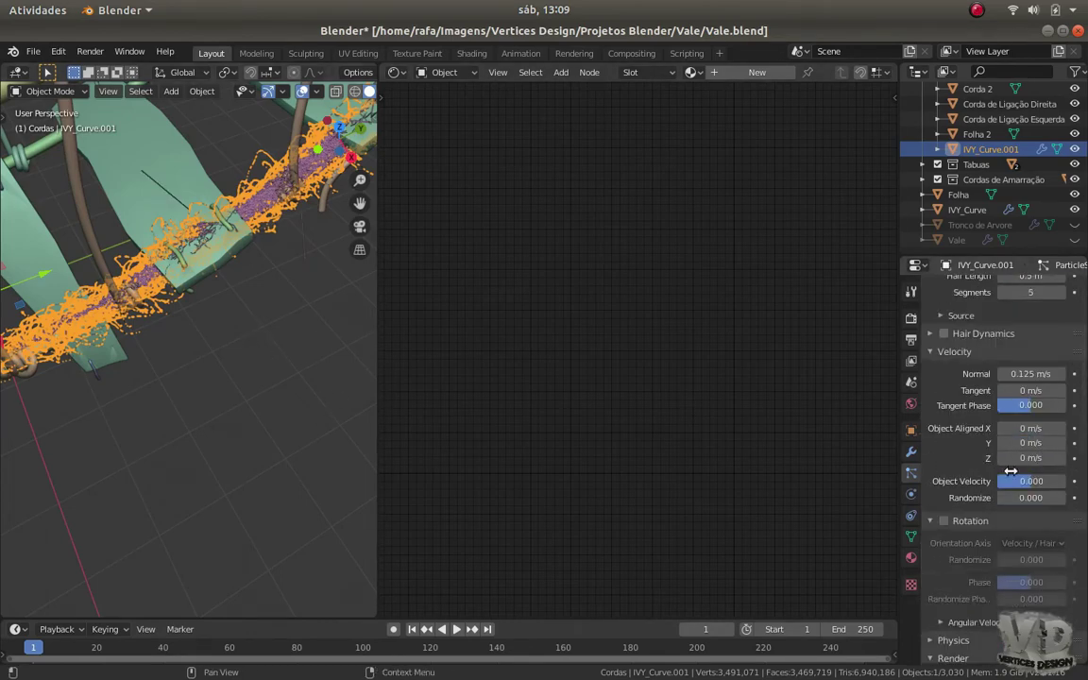
pyautogui.scroll(-4, 924, 418)
pyautogui.scroll(-1, 1043, 535)
pyautogui.click(1039, 530)
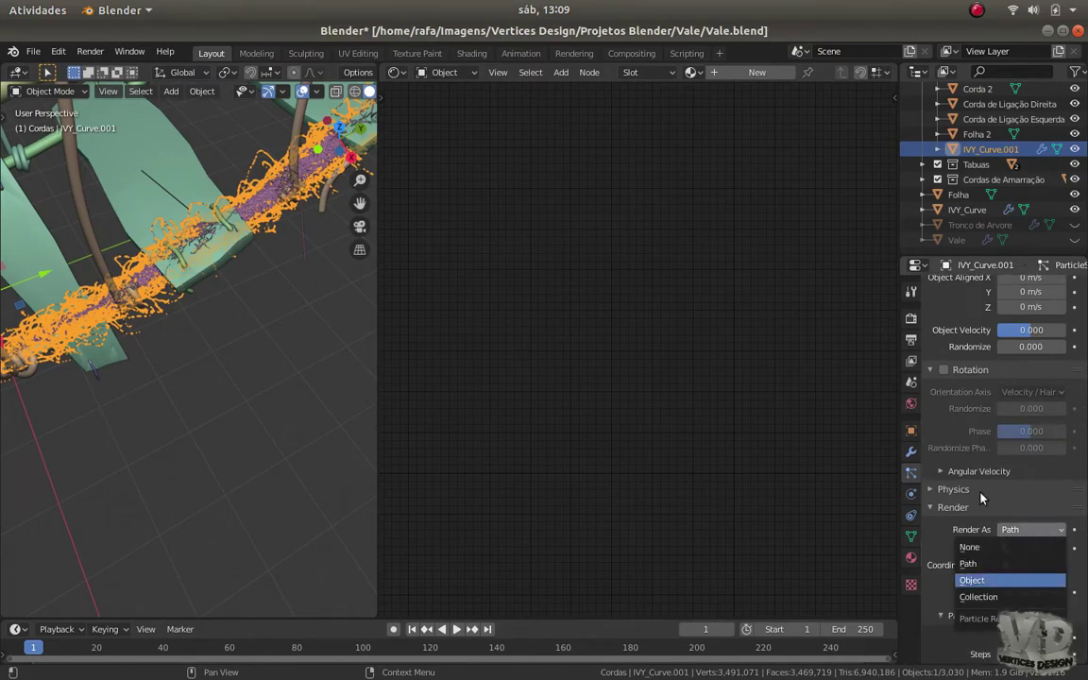
# Render the ivy particles as Object with a particle scale of 0.1
pyautogui.press('Return')
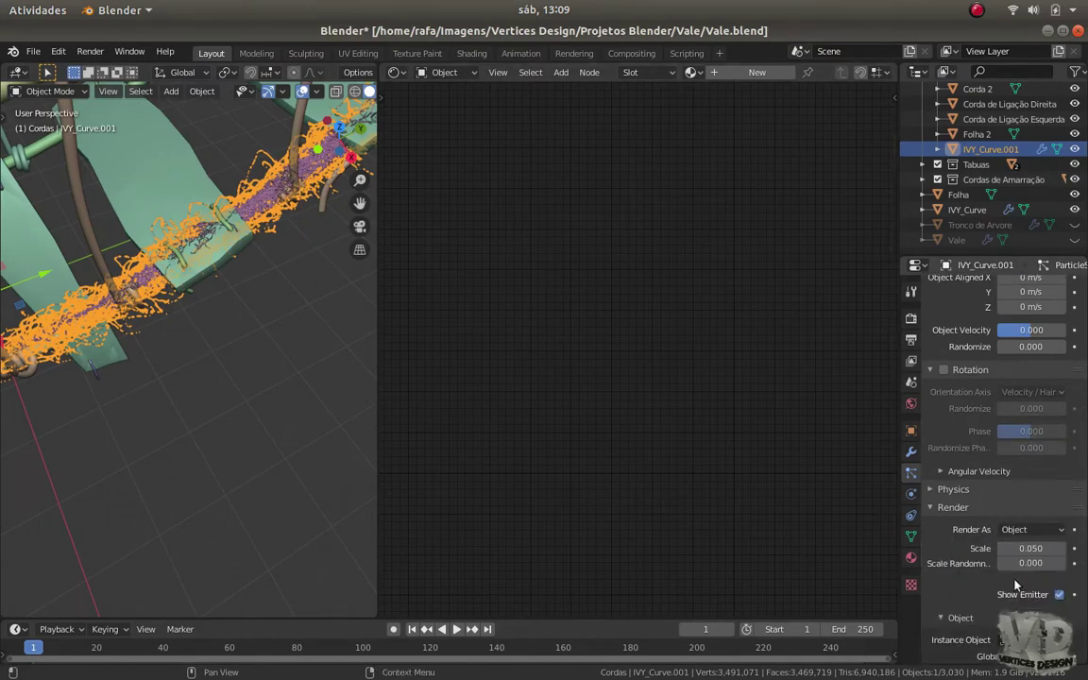
pyautogui.keyDown('shift'); pyautogui.moveTo(274, 406); pyautogui.dragTo(238, 364, button='middle'); pyautogui.keyUp('shift')
pyautogui.write('.1')
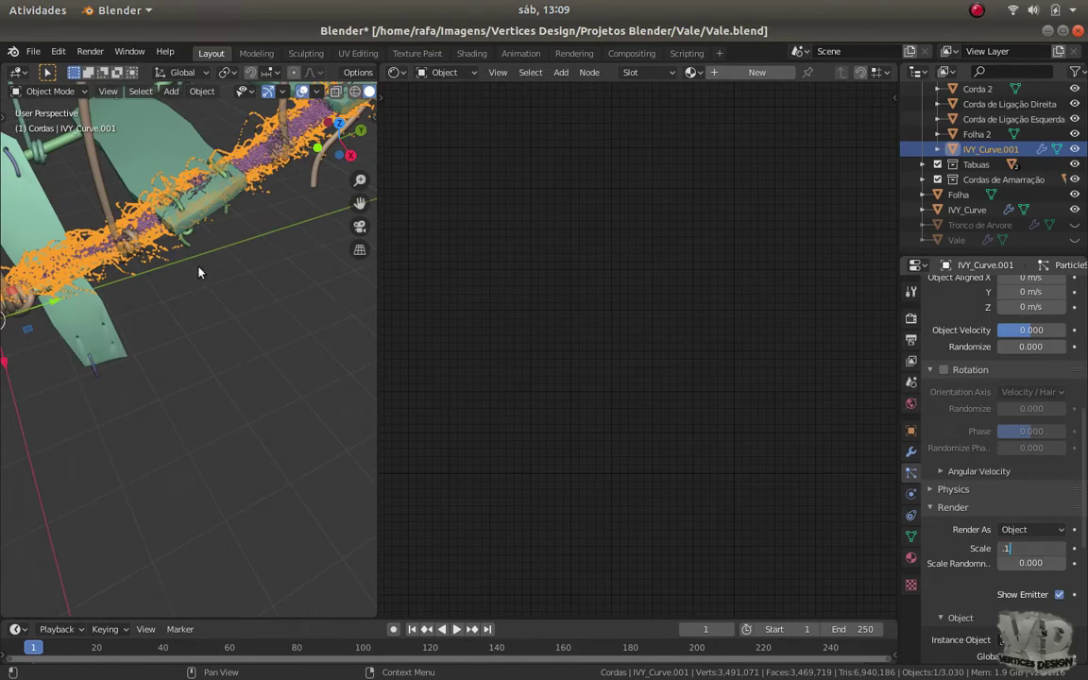
pyautogui.press('Return')
pyautogui.scroll(3, 252, 281)
pyautogui.scroll(2, 250, 223)
pyautogui.scroll(3, 217, 346)
pyautogui.keyDown('shift'); pyautogui.moveTo(217, 347); pyautogui.dragTo(188, 343, button='middle'); pyautogui.keyUp('shift')
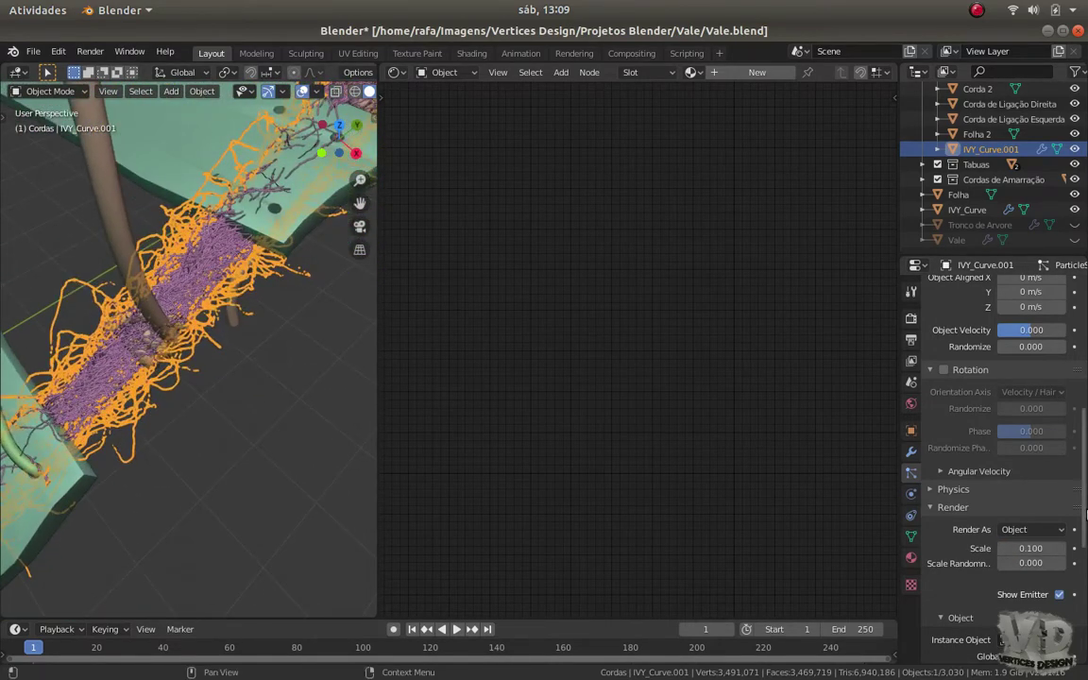
pyautogui.scroll(-3, 1042, 474)
pyautogui.scroll(-2, 1052, 425)
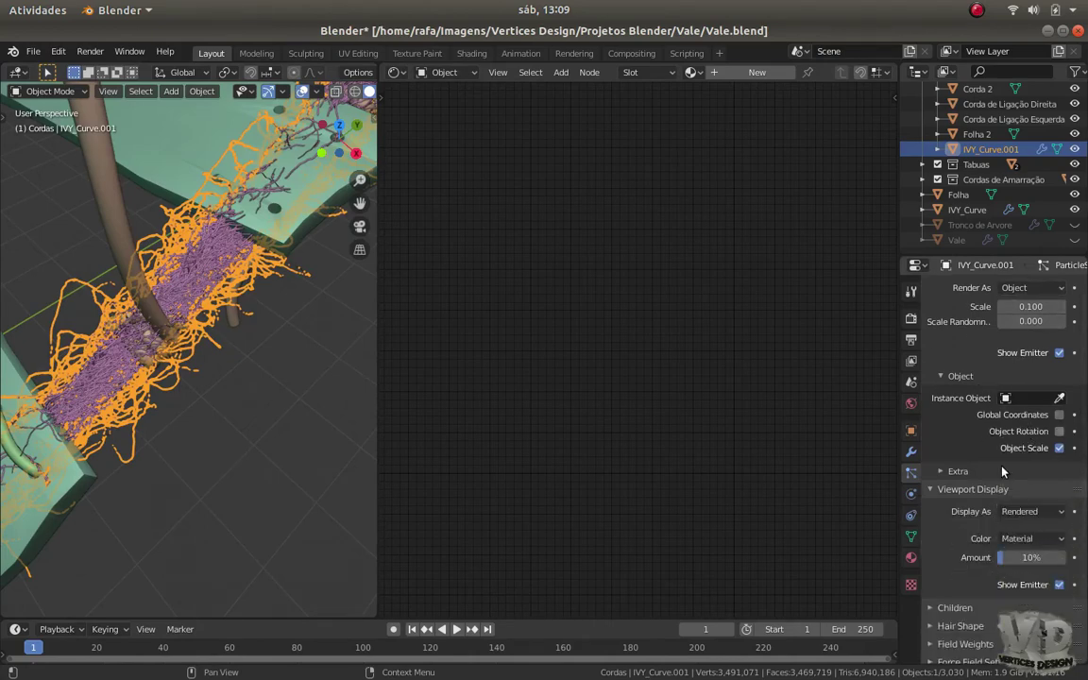
pyautogui.scroll(-2, 273, 411)
pyautogui.scroll(-2, 234, 374)
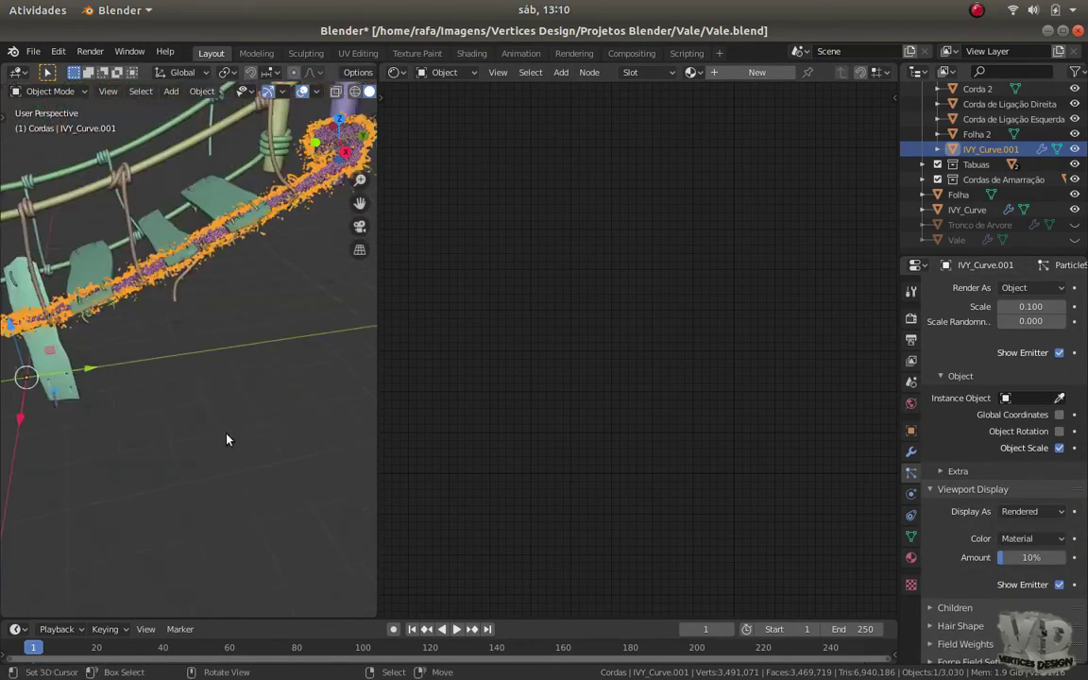
pyautogui.scroll(-2, 203, 389)
# Eyedrop Folha 2 as the instance object and set viewport display amount to 30%
pyautogui.click(1058, 398)
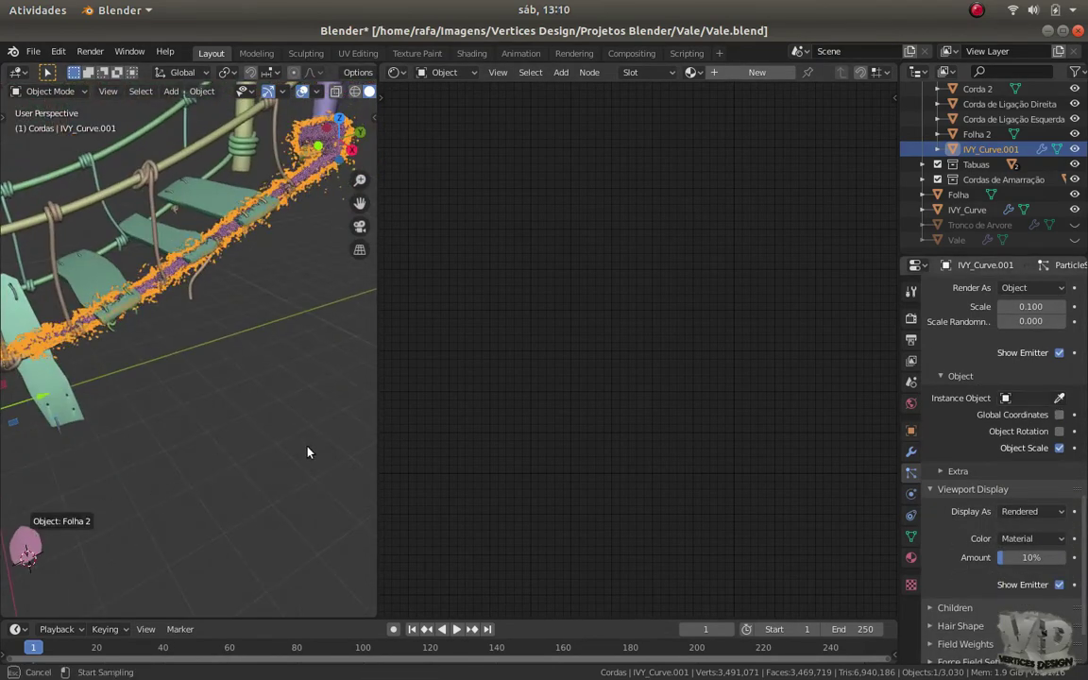
pyautogui.click(26, 550)
pyautogui.scroll(3, 187, 255)
pyautogui.scroll(3, 182, 267)
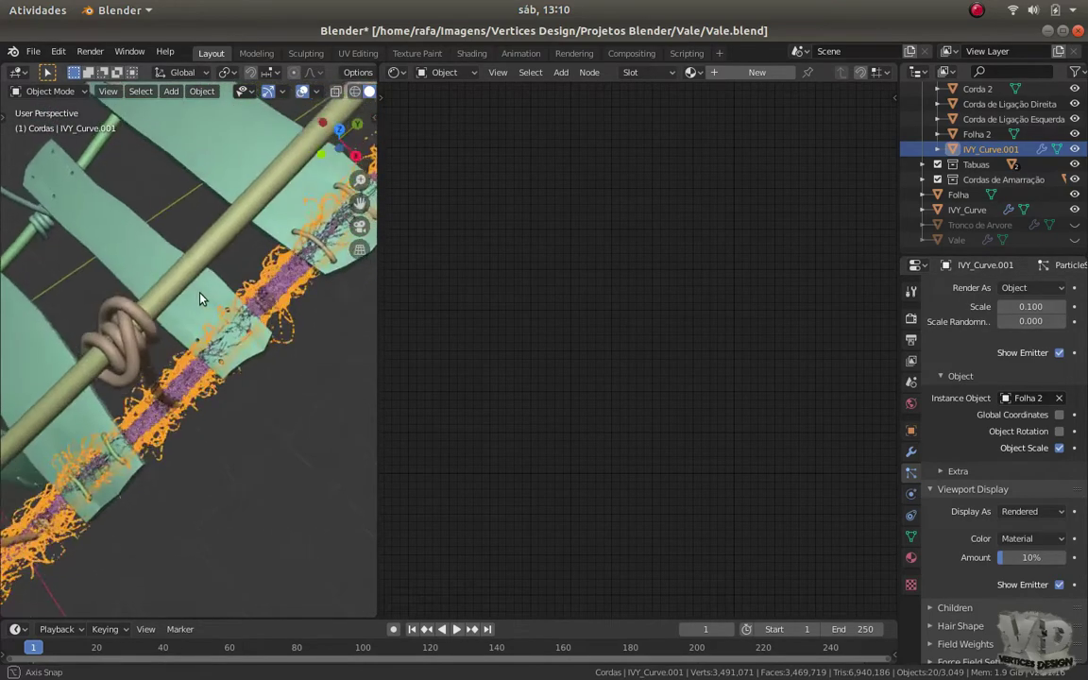
pyautogui.scroll(2, 196, 334)
pyautogui.scroll(-2, 1030, 500)
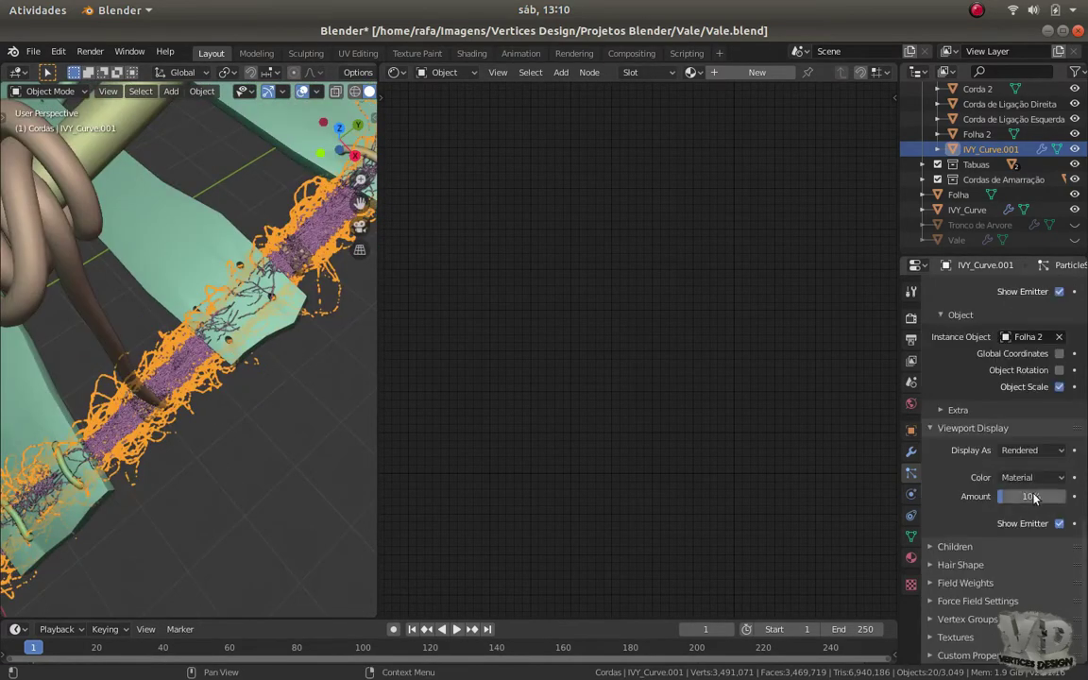
pyautogui.write('30')
pyautogui.press('Return')
pyautogui.moveTo(262, 359); pyautogui.dragTo(269, 244, button='middle')
pyautogui.scroll(5, 905, 367)
# Raise the particle scale to 1
pyautogui.doubleClick(1032, 396)
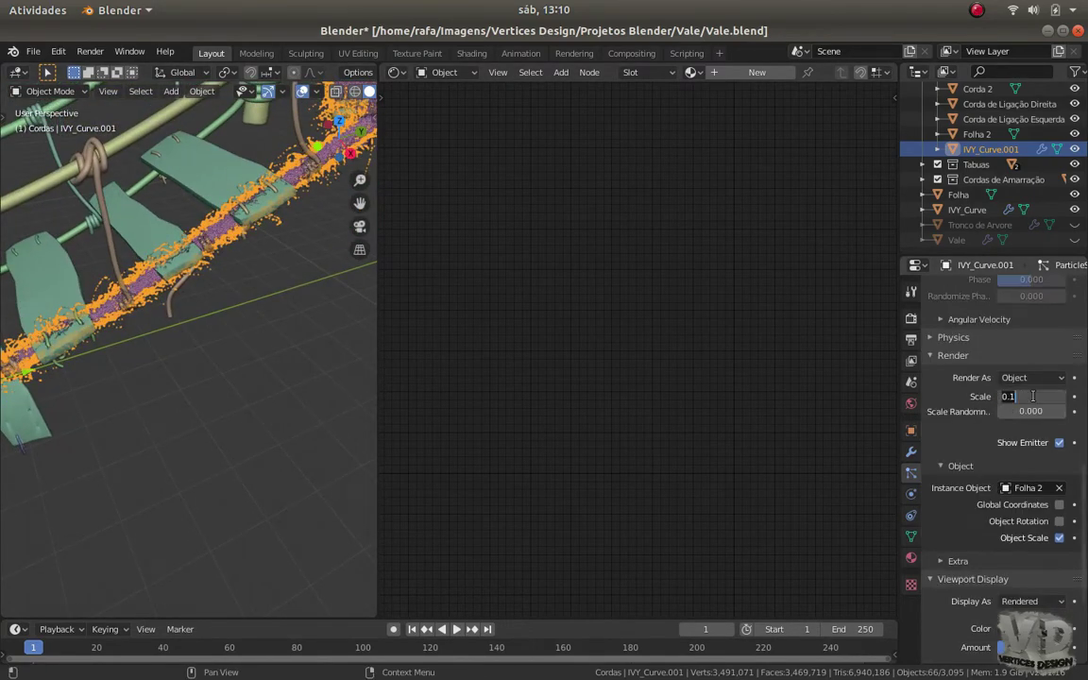
pyautogui.write('1')
pyautogui.press('Return')
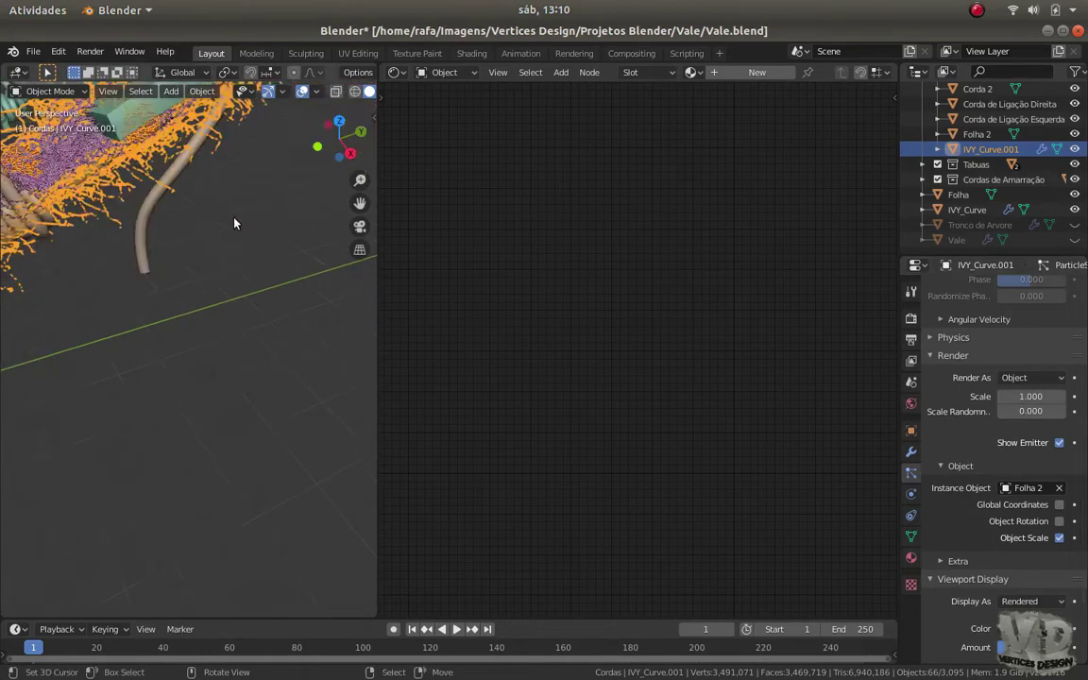
pyautogui.scroll(5, 236, 312)
pyautogui.scroll(2, 914, 376)
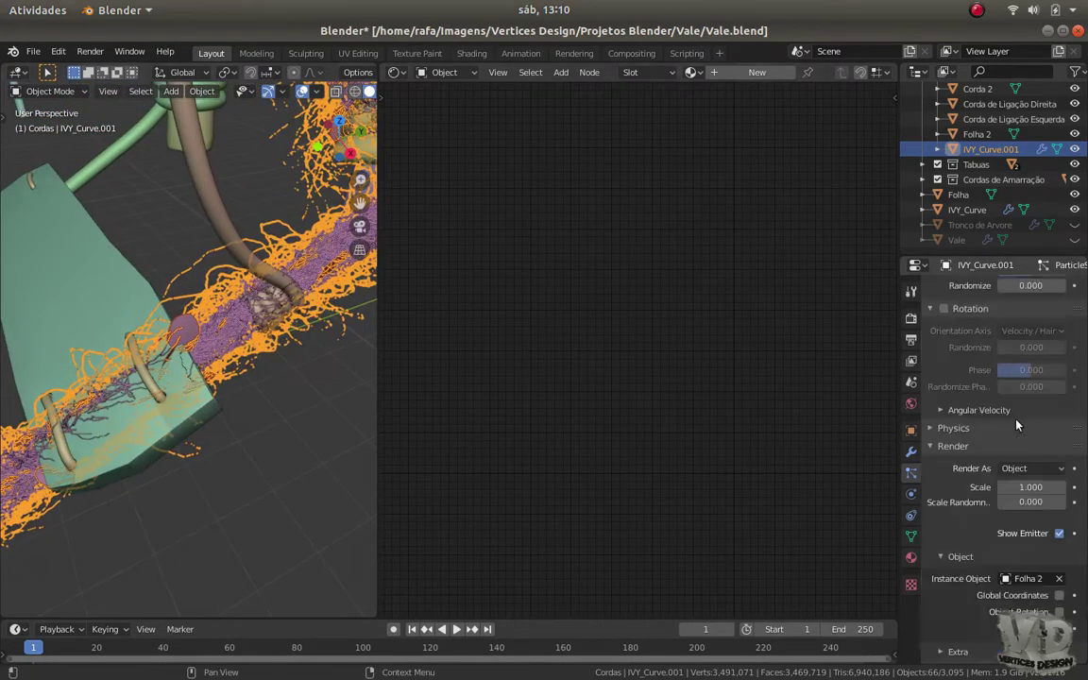
pyautogui.scroll(3, 913, 377)
pyautogui.scroll(3, 991, 373)
pyautogui.scroll(3, 1044, 365)
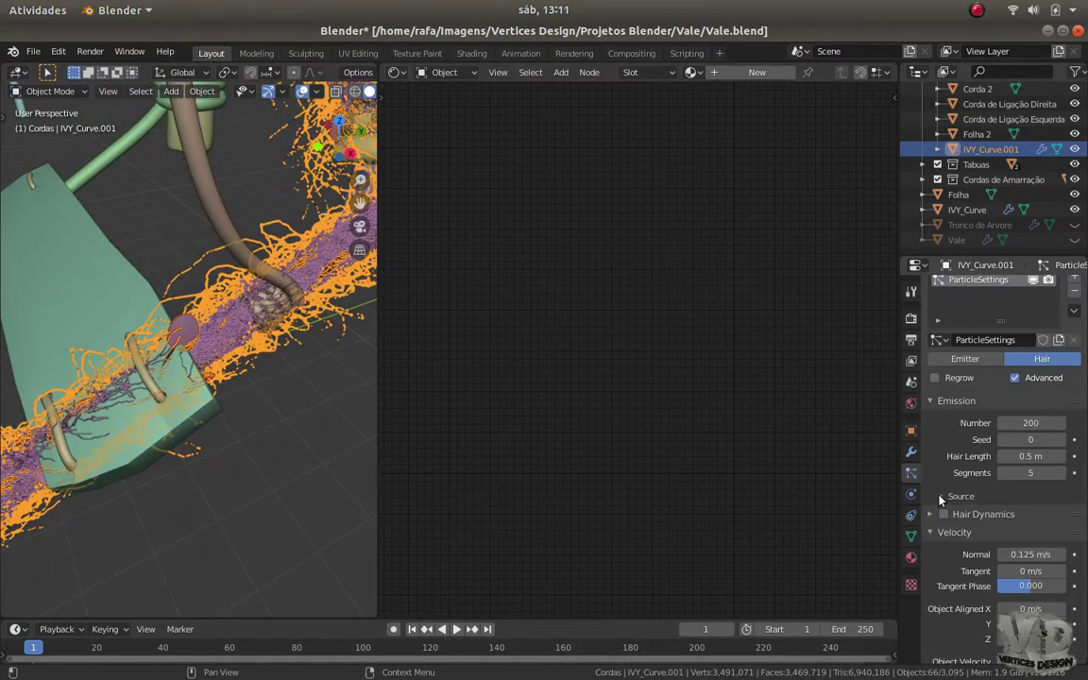
pyautogui.scroll(-2, 1001, 458)
pyautogui.scroll(-1, 1015, 460)
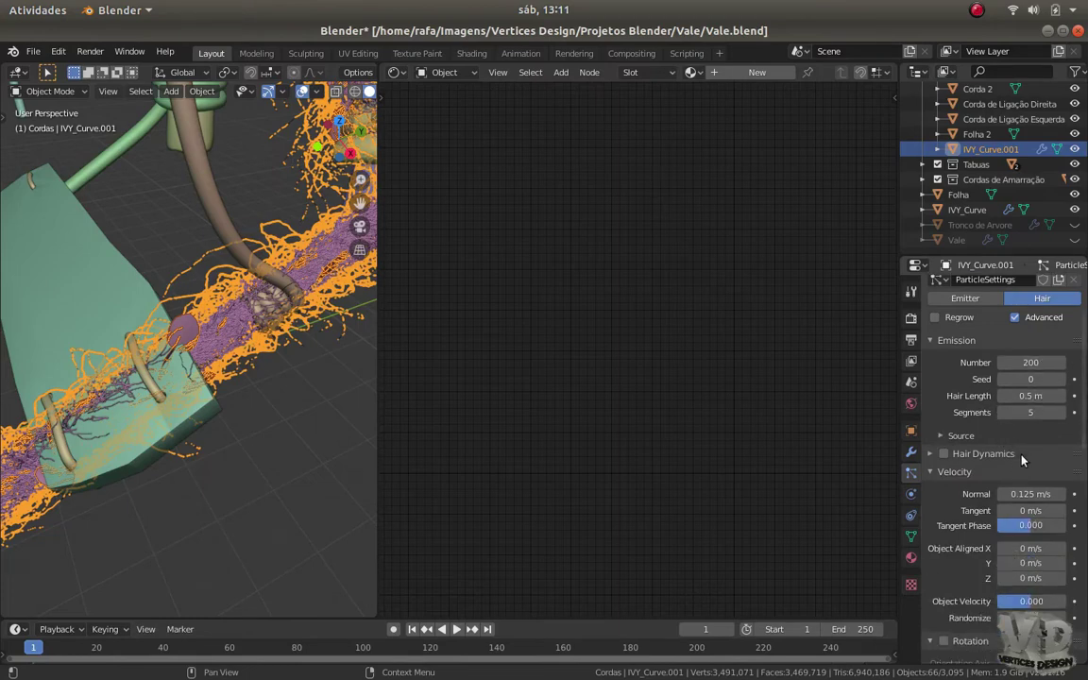
pyautogui.scroll(-2, 1020, 467)
pyautogui.scroll(-3, 1010, 481)
pyautogui.scroll(-2, 1001, 491)
pyautogui.scroll(-3, 994, 499)
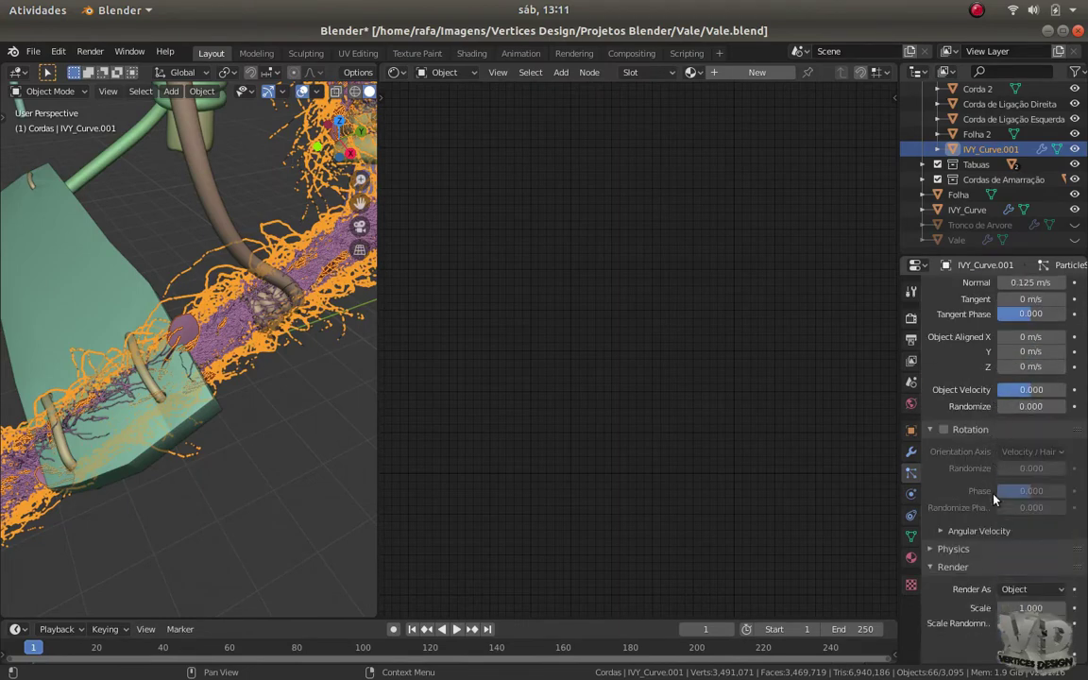
pyautogui.scroll(-3, 993, 498)
pyautogui.scroll(-3, 993, 510)
# Set viewport display amount to 50%, scale randomness 0.366, and enable Rotation
pyautogui.click(999, 525)
pyautogui.scroll(-1, 994, 519)
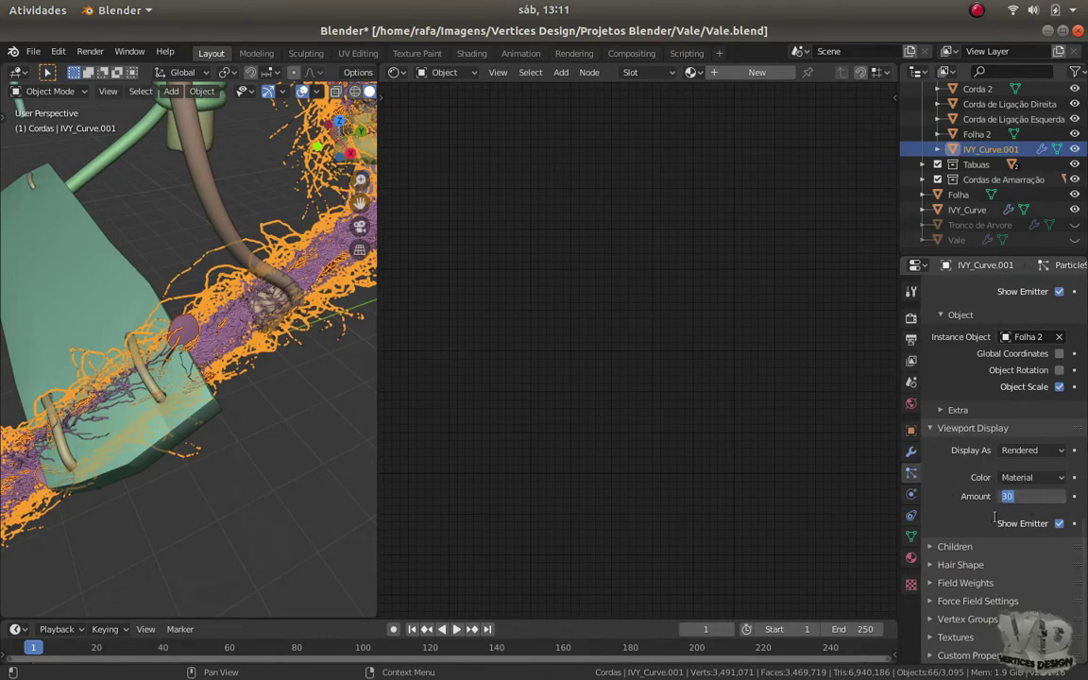
pyautogui.press('Return')
pyautogui.moveTo(226, 383)
pyautogui.mouseDown(button='middle')
pyautogui.moveTo(216, 353)
pyautogui.moveTo(149, 367)
pyautogui.moveTo(194, 408)
pyautogui.moveTo(213, 345)
pyautogui.moveTo(213, 439)
pyautogui.moveTo(140, 447)
pyautogui.moveTo(177, 347)
pyautogui.mouseUp(button='middle')
pyautogui.scroll(3, 270, 295)
pyautogui.moveTo(270, 294); pyautogui.dragTo(220, 339, button='middle')
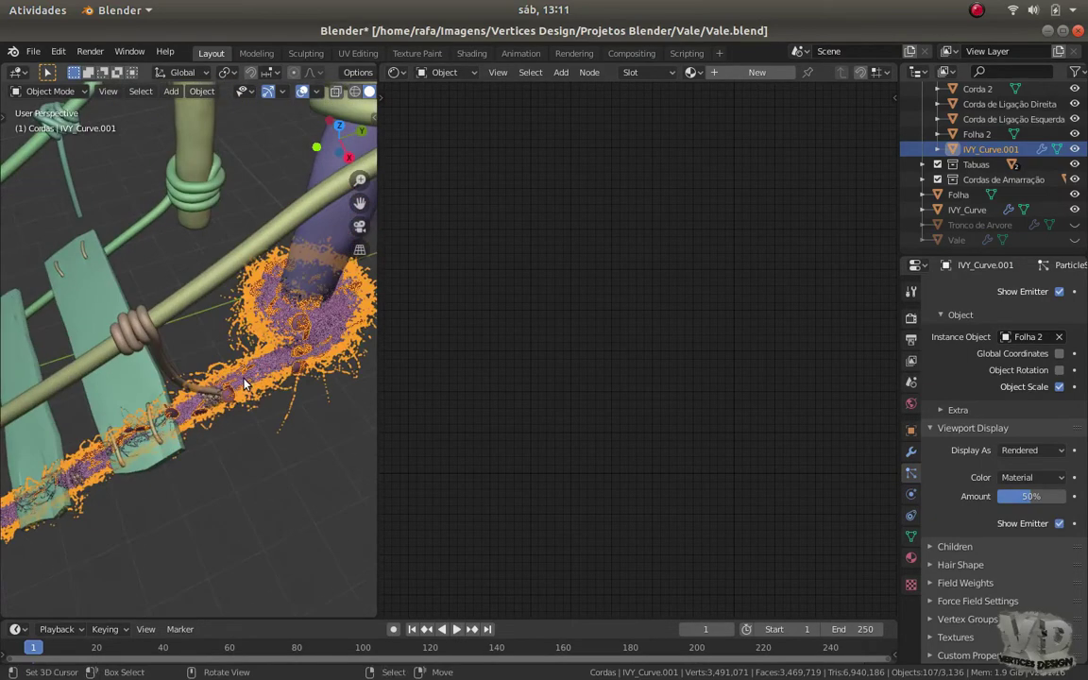
pyautogui.scroll(3, 1041, 413)
pyautogui.scroll(3, 1041, 414)
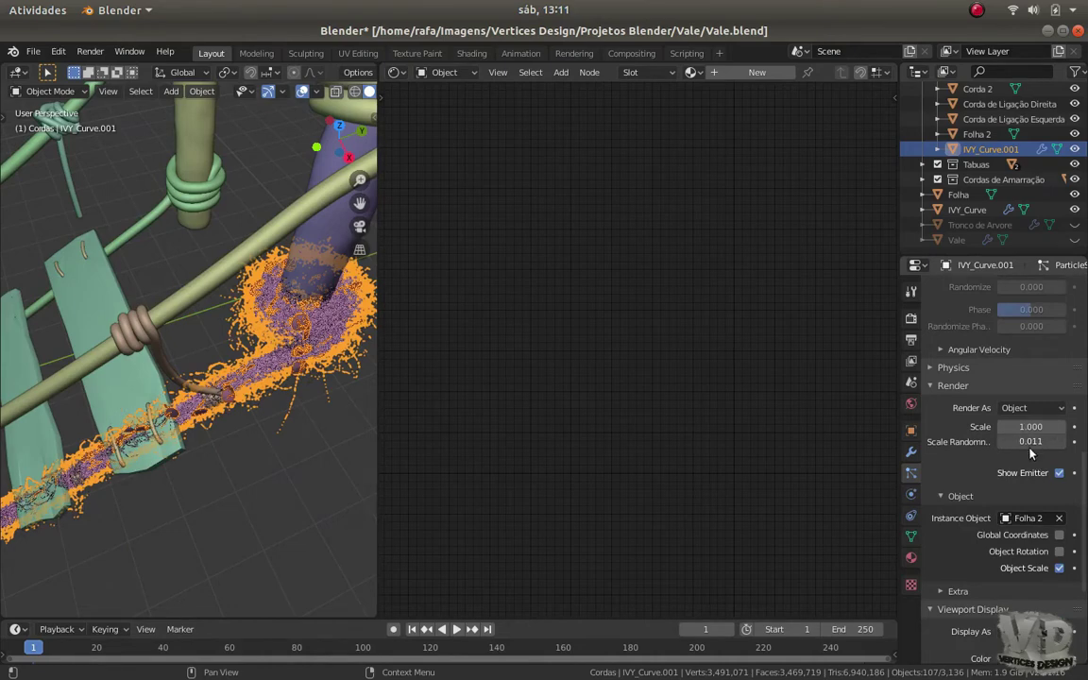
pyautogui.moveTo(1032, 444); pyautogui.dragTo(1045, 447)
pyautogui.scroll(4, 1041, 535)
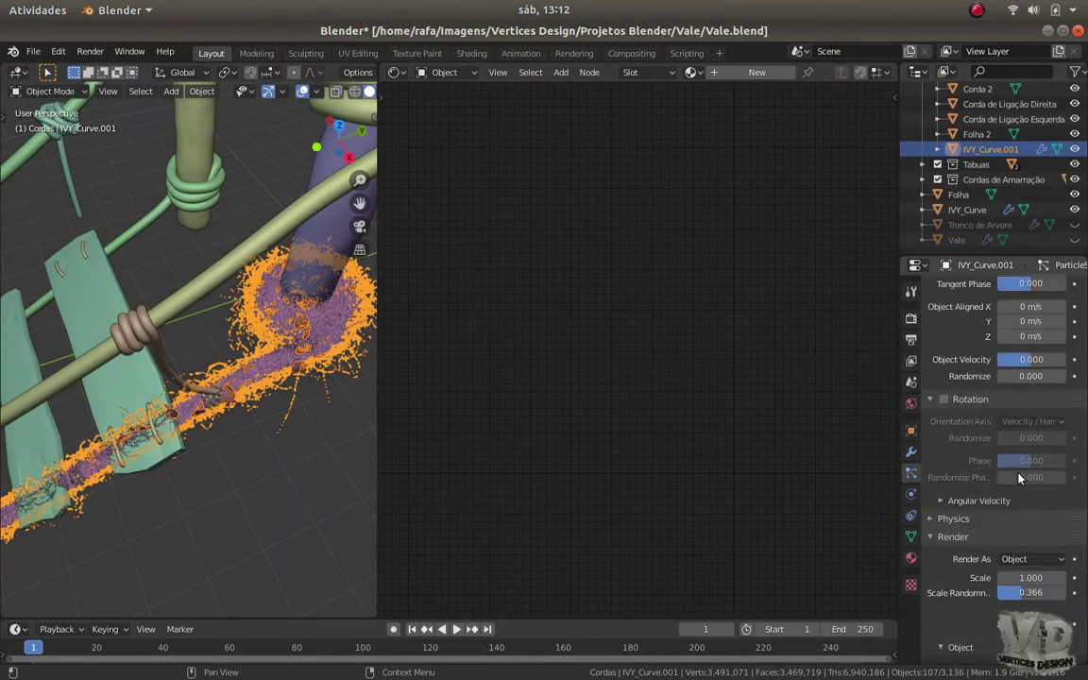
pyautogui.click(944, 399)
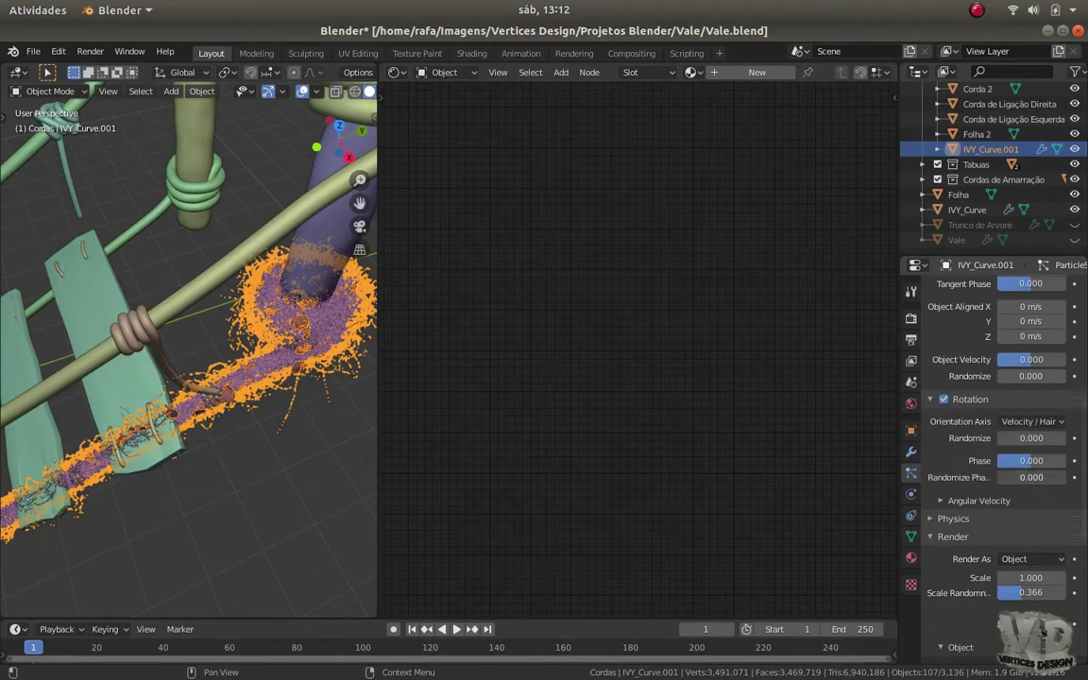
# Inspect the Tábuas, Tábuas.001 and Corda 2 objects, then reselect IVY_Curve.001
pyautogui.click(200, 179)
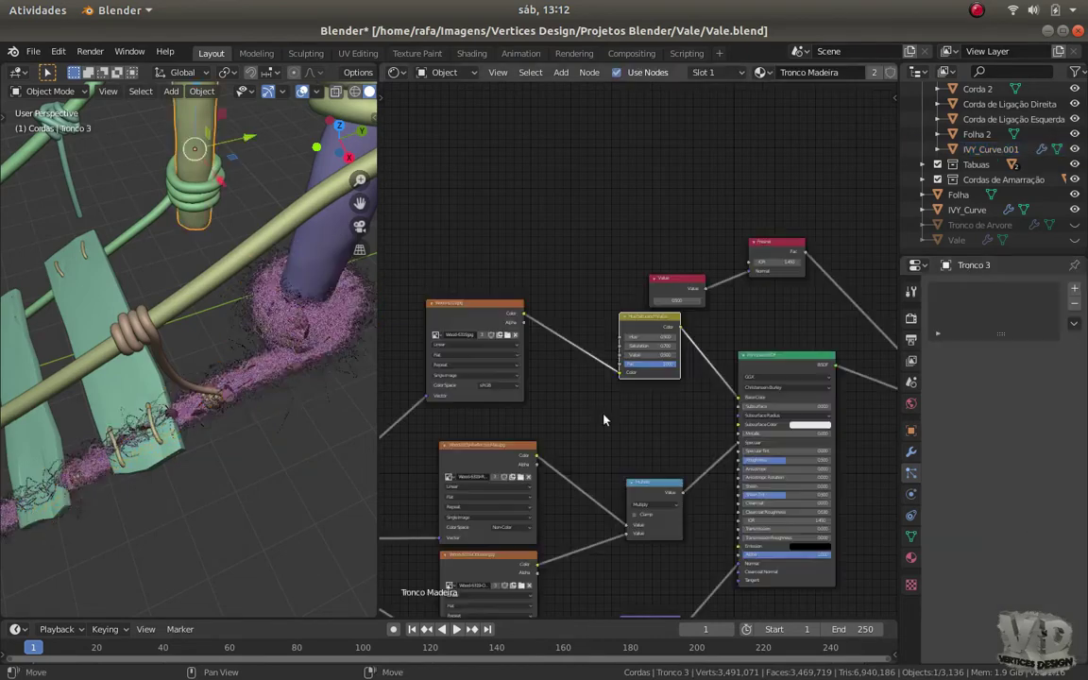
pyautogui.scroll(-3, 199, 179)
pyautogui.moveTo(200, 179)
pyautogui.mouseDown(button='middle')
pyautogui.moveTo(109, 347)
pyautogui.moveTo(167, 319)
pyautogui.mouseUp(button='middle')
pyautogui.click(108, 347)
pyautogui.scroll(4, 168, 319)
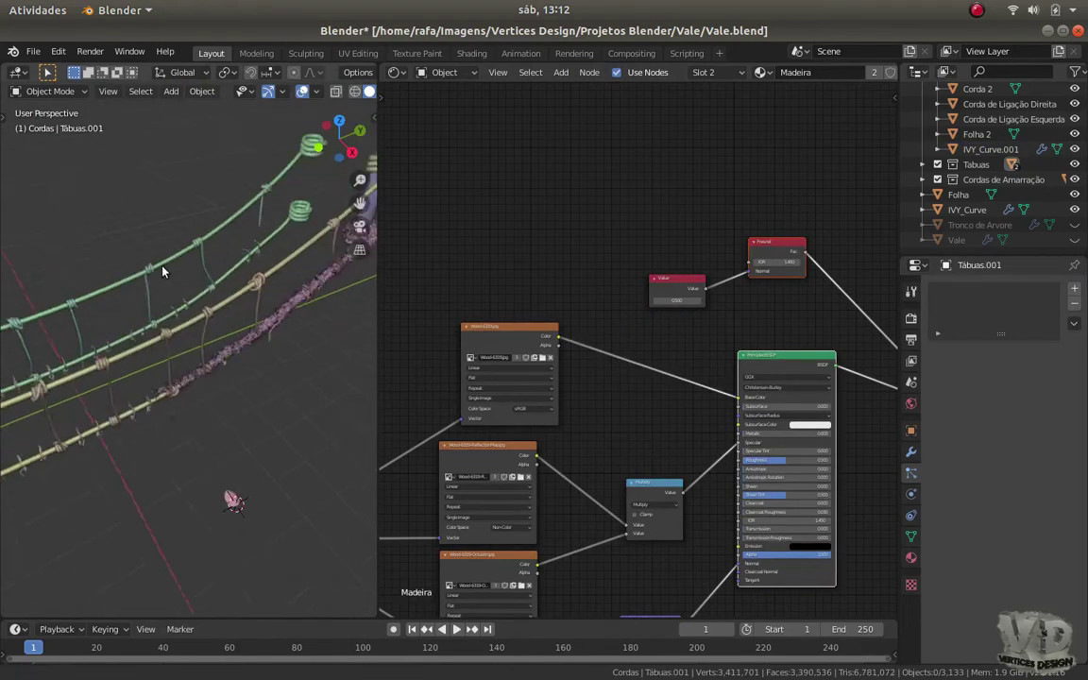
pyautogui.moveTo(149, 203); pyautogui.dragTo(140, 165, button='middle')
pyautogui.click(174, 236)
pyautogui.scroll(3, 174, 236)
pyautogui.moveTo(174, 236)
pyautogui.mouseDown(button='middle')
pyautogui.moveTo(189, 296)
pyautogui.moveTo(160, 142)
pyautogui.moveTo(323, 307)
pyautogui.mouseUp(button='middle')
pyautogui.click(161, 142)
# Adjust the object-aligned velocities and set velocity randomness to 0.1
pyautogui.scroll(-3, 1056, 461)
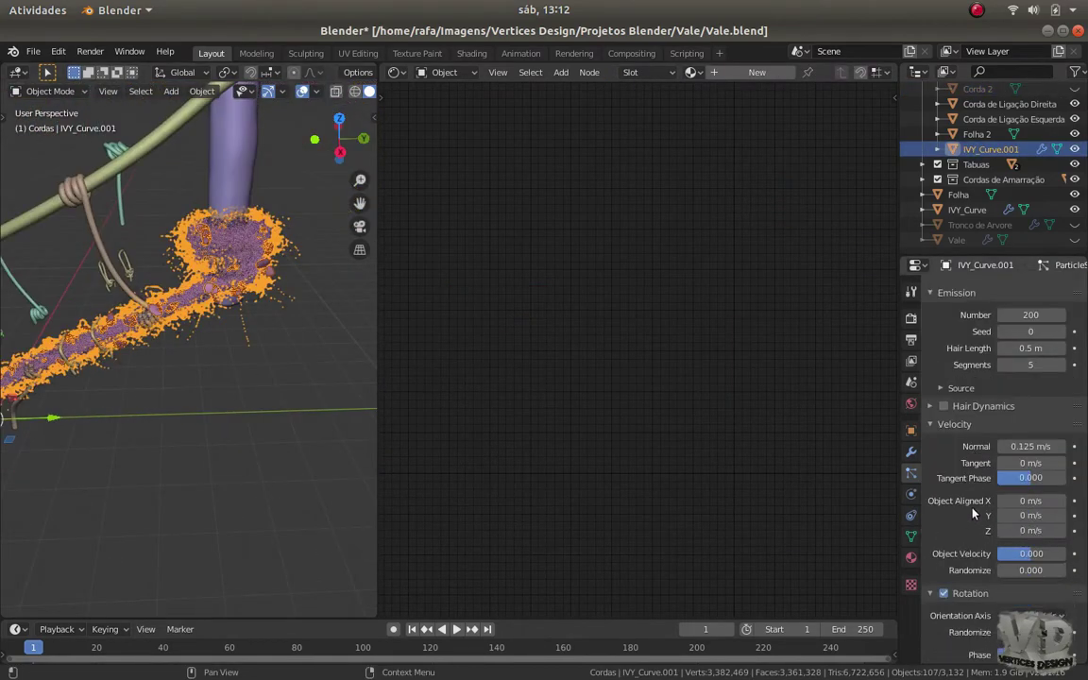
pyautogui.scroll(-4, 979, 514)
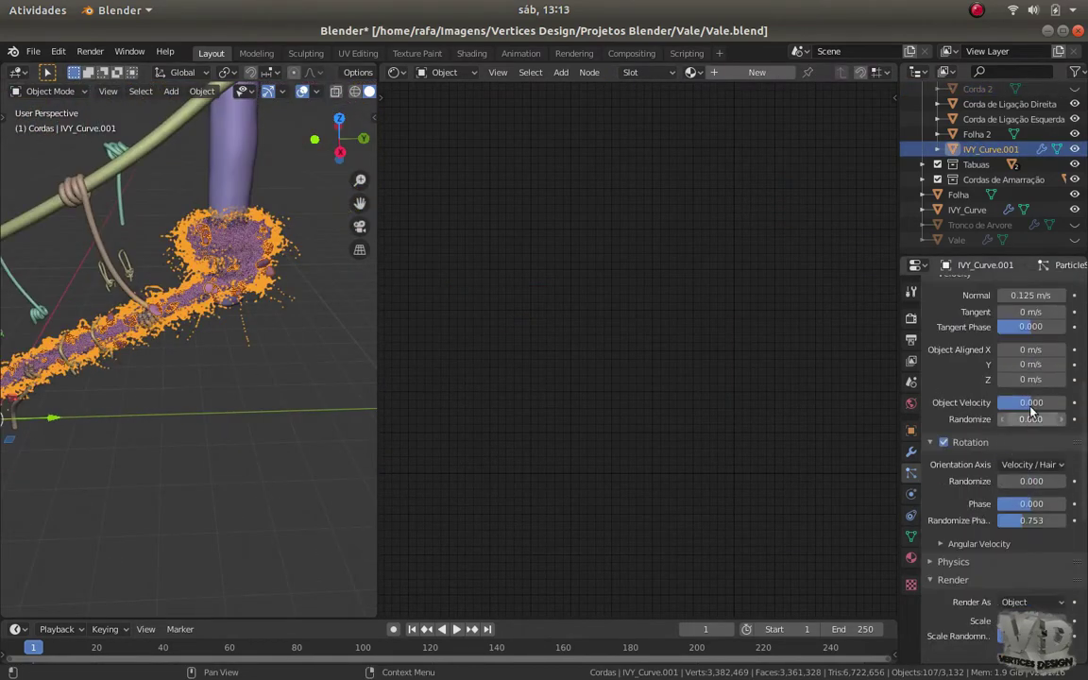
pyautogui.click(1063, 350)
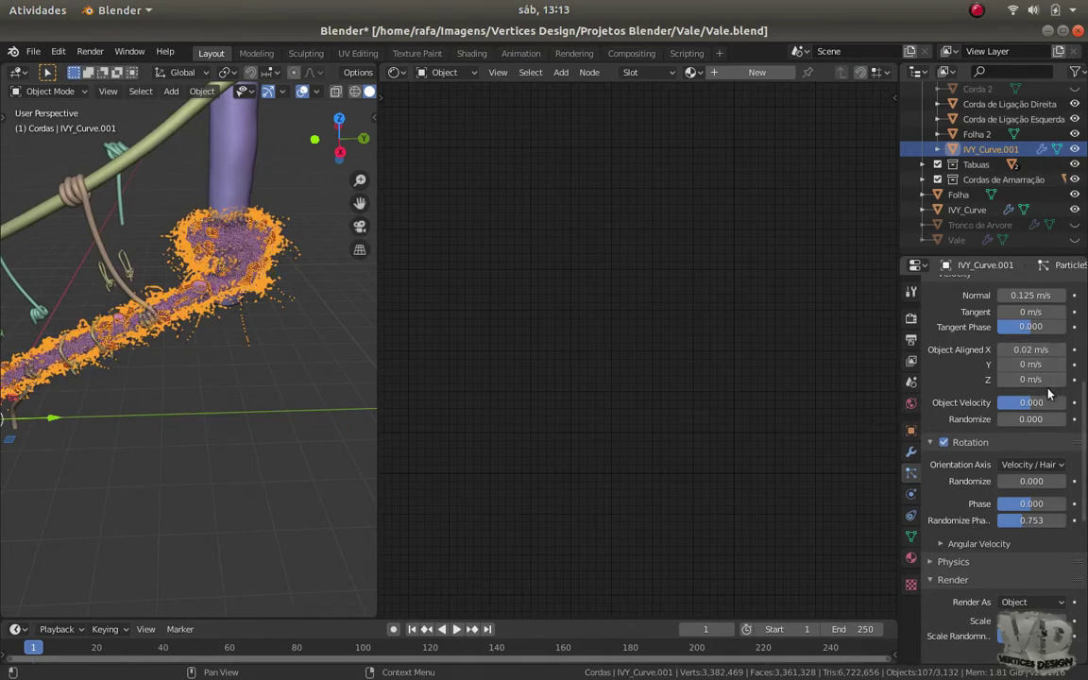
pyautogui.click(1060, 381)
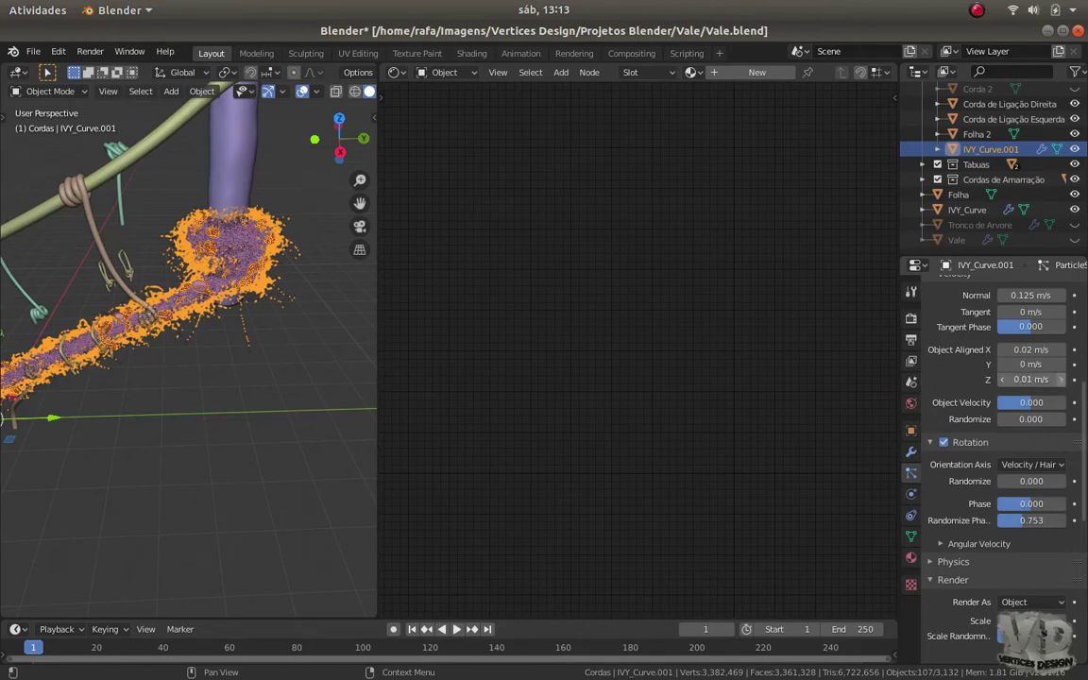
pyautogui.click(1061, 380)
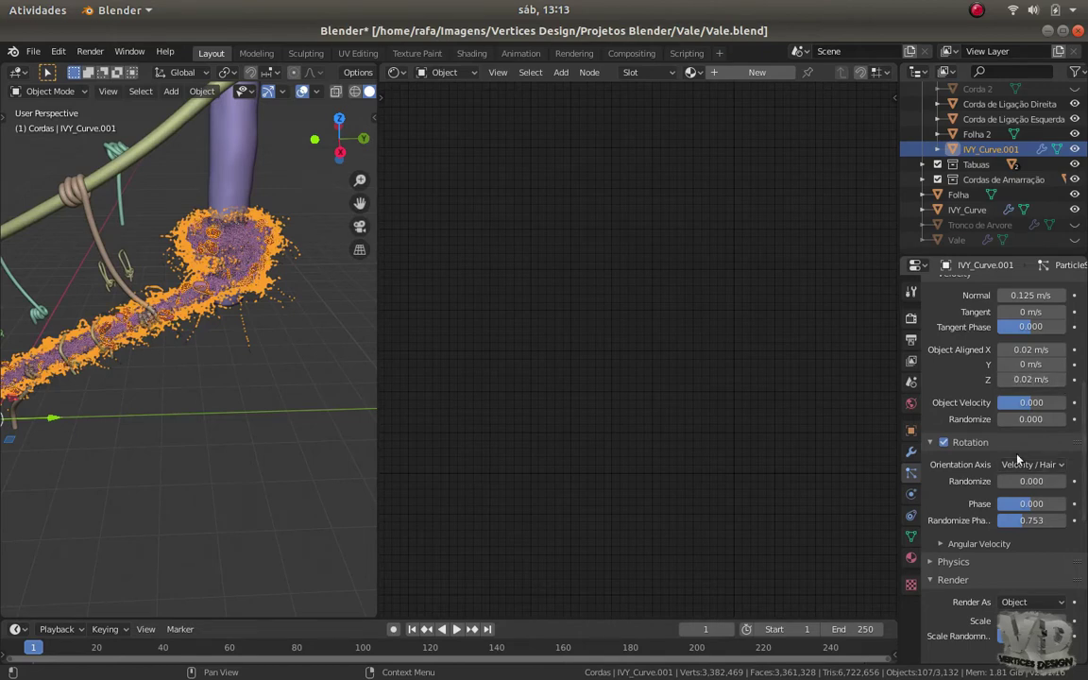
pyautogui.moveTo(1029, 419); pyautogui.dragTo(1031, 426)
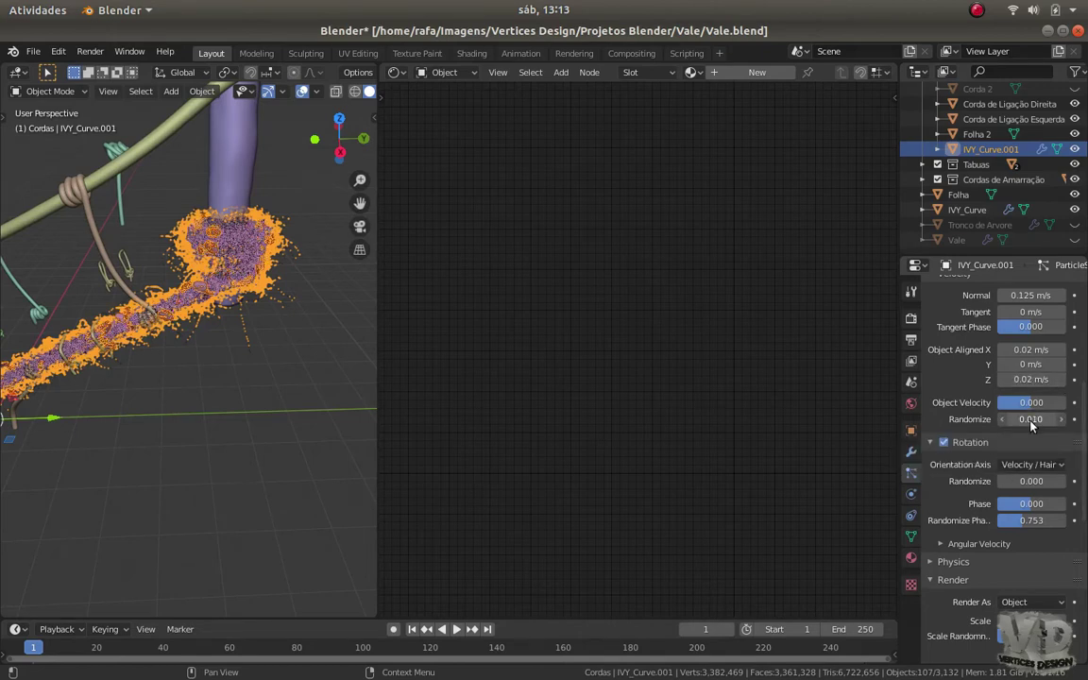
pyautogui.press('Return')
pyautogui.write('0.07')
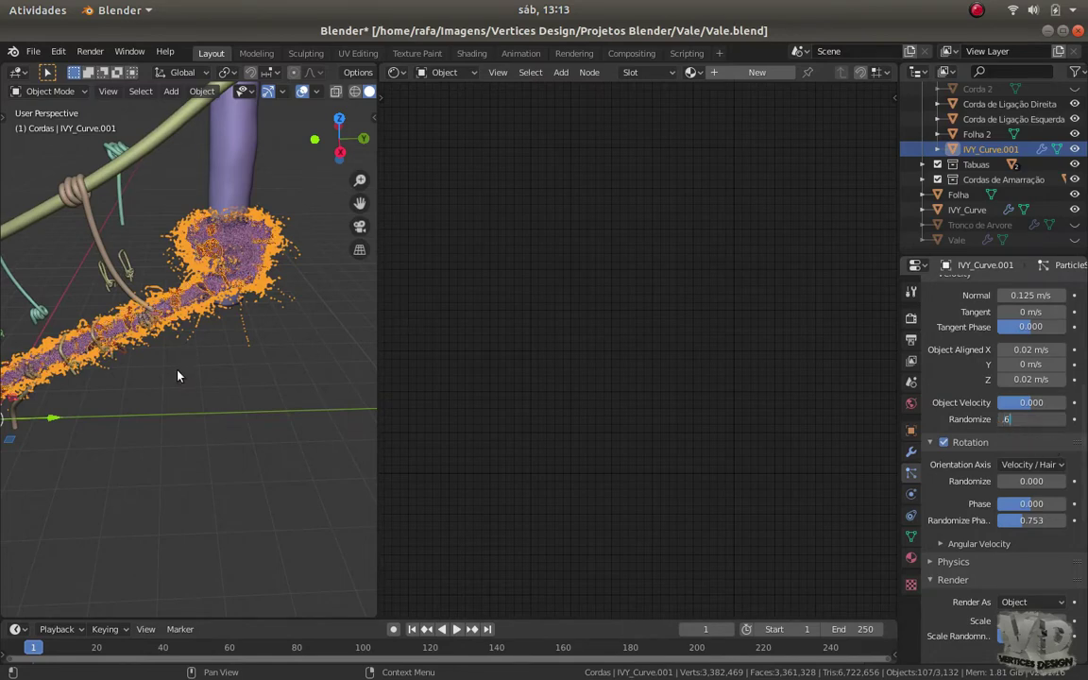
pyautogui.press('Return')
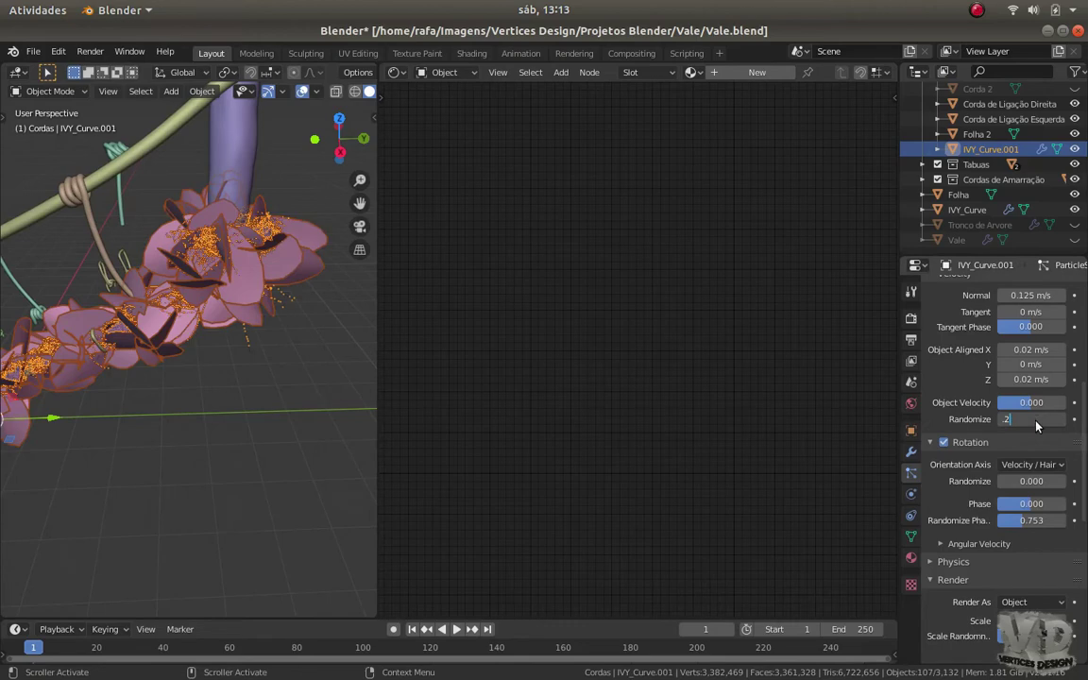
pyautogui.press('Return')
pyautogui.press('Return')
pyautogui.write('.1')
pyautogui.press('Return')
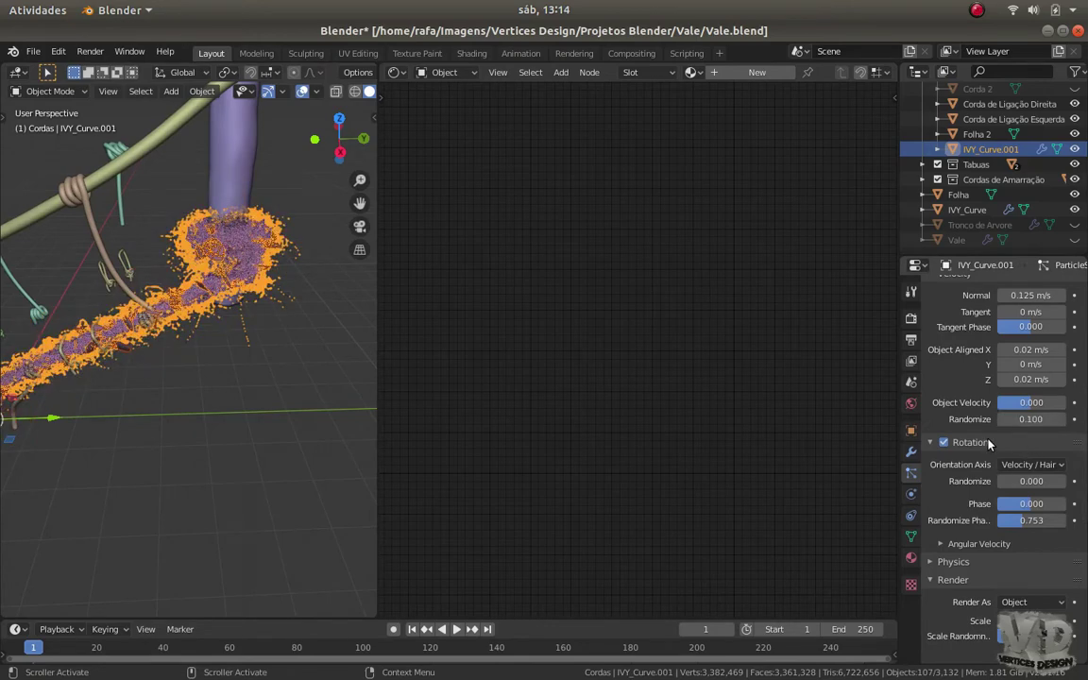
# Set the Object Aligned Z velocity to 0.07 m/s
pyautogui.moveTo(294, 416)
pyautogui.mouseDown(button='middle')
pyautogui.moveTo(196, 367)
pyautogui.moveTo(227, 417)
pyautogui.moveTo(236, 406)
pyautogui.mouseUp(button='middle')
pyautogui.scroll(3, 194, 365)
pyautogui.scroll(2, 192, 378)
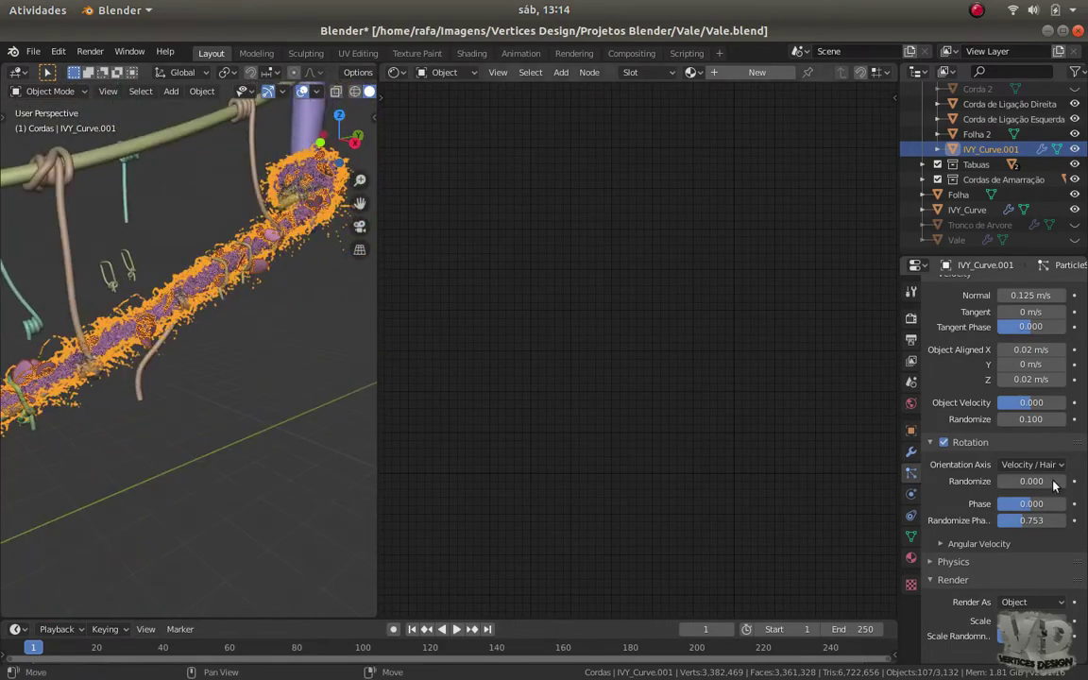
pyautogui.scroll(-4, 1036, 497)
pyautogui.scroll(3, 1042, 462)
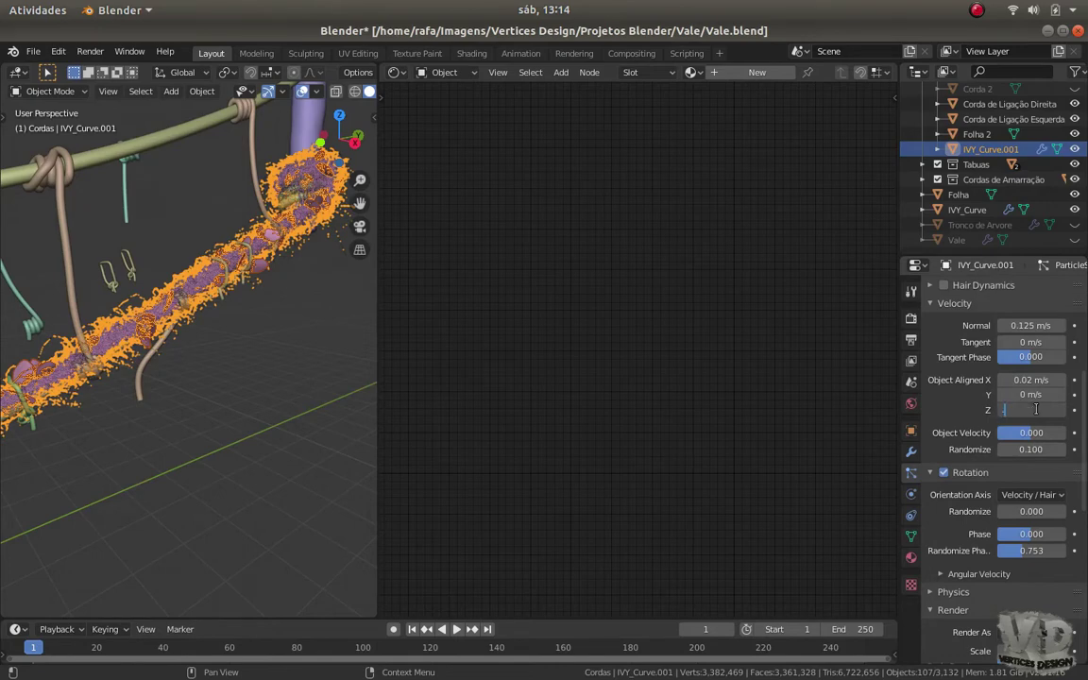
pyautogui.write('.07')
pyautogui.press('Return')
# Raise the ivy's emission number from 1000 to 5000 particles
pyautogui.moveTo(245, 384)
pyautogui.mouseDown(button='middle')
pyautogui.moveTo(213, 383)
pyautogui.moveTo(246, 401)
pyautogui.mouseUp(button='middle')
pyautogui.scroll(3, 978, 417)
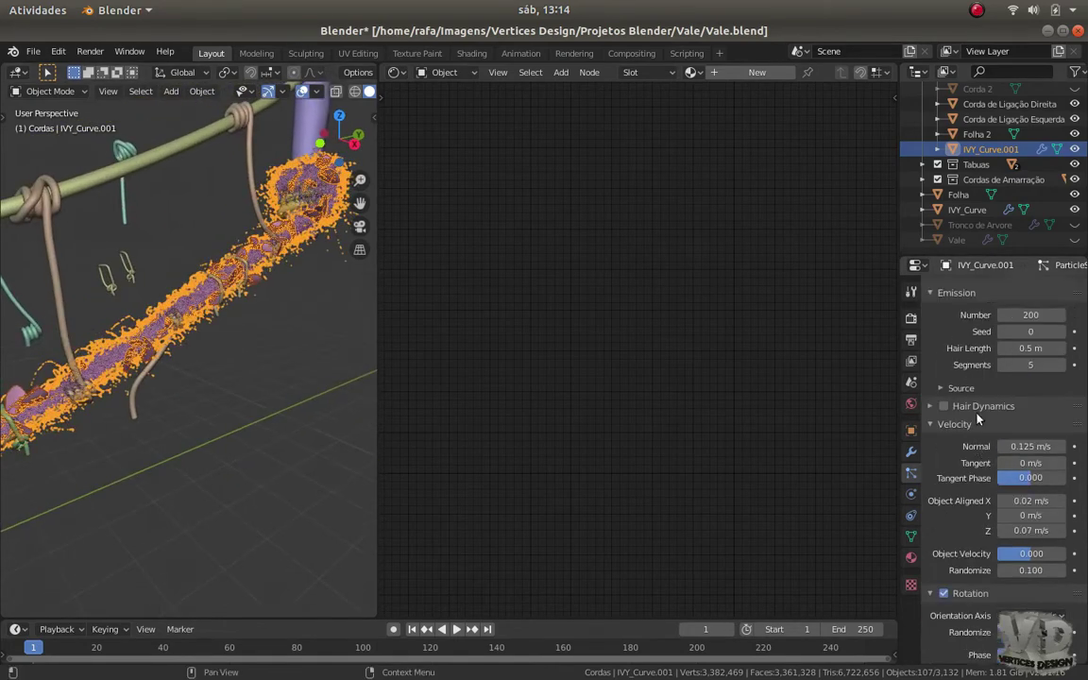
pyautogui.scroll(2, 994, 456)
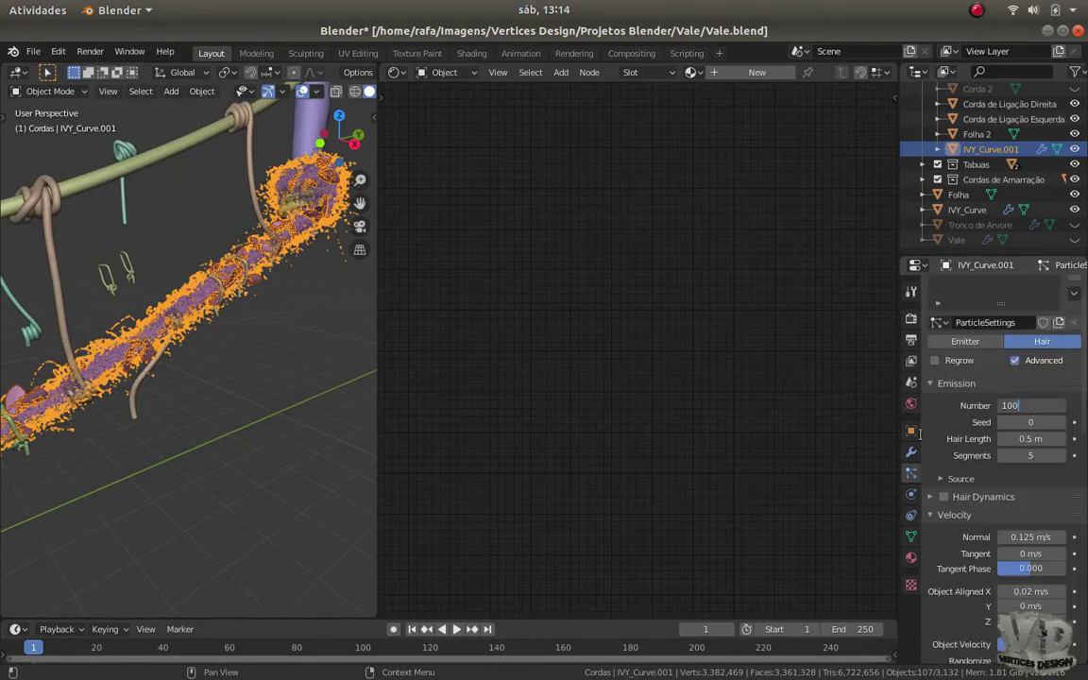
pyautogui.press('Return')
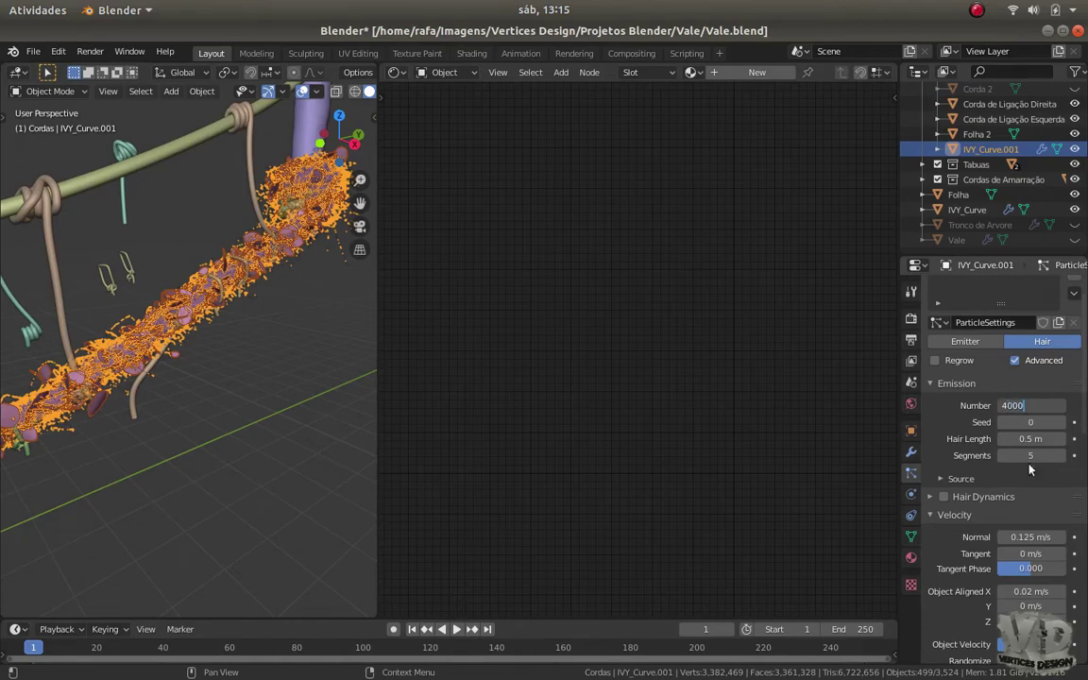
pyautogui.press('Return')
pyautogui.moveTo(238, 428); pyautogui.dragTo(179, 407, button='middle')
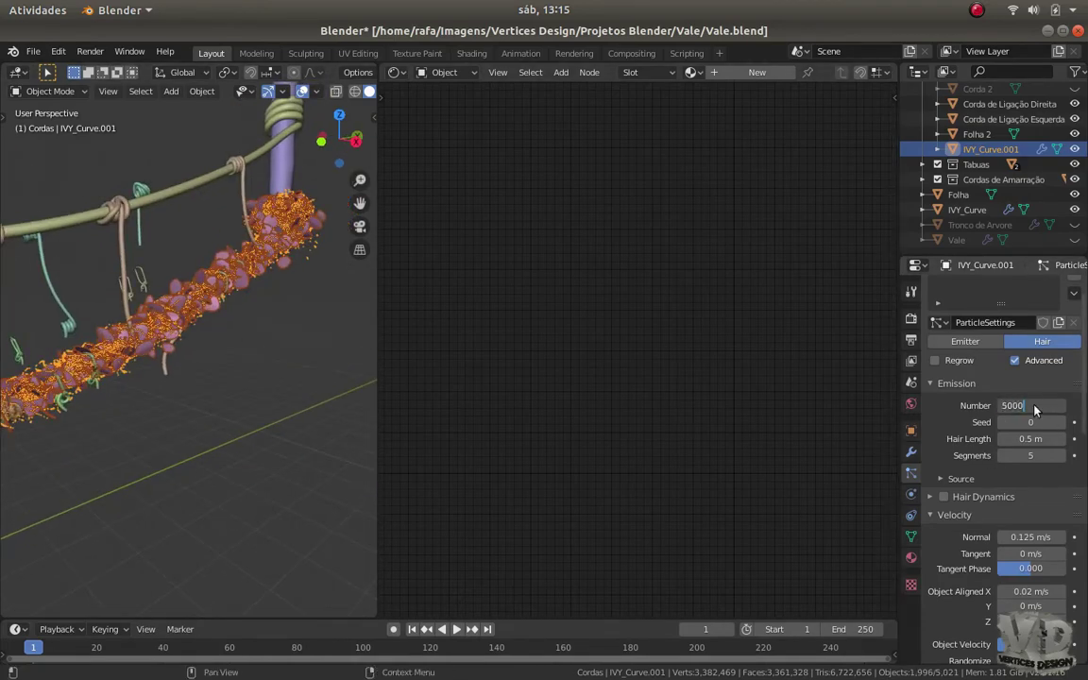
pyautogui.press('Return')
# Inspect the denser ivy leaves and bring up the ivy curve's Material Properties
pyautogui.moveTo(250, 421)
pyautogui.mouseDown(button='middle')
pyautogui.moveTo(181, 396)
pyautogui.moveTo(178, 340)
pyautogui.mouseUp(button='middle')
pyautogui.moveTo(267, 432)
pyautogui.mouseDown(button='middle')
pyautogui.moveTo(256, 436)
pyautogui.moveTo(299, 456)
pyautogui.moveTo(255, 418)
pyautogui.mouseUp(button='middle')
pyautogui.scroll(3, 201, 461)
pyautogui.scroll(2, 188, 364)
pyautogui.moveTo(188, 365); pyautogui.dragTo(251, 404, button='middle')
pyautogui.click(911, 557)
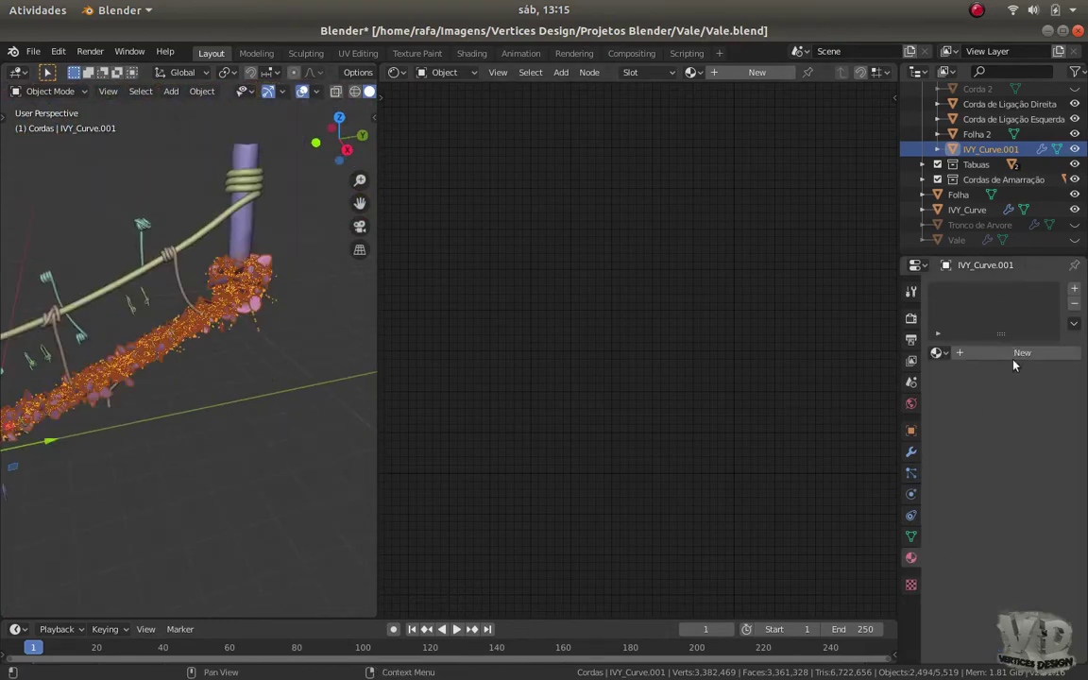
# Create a new ivy material with brownish-red Base Color, named 'Caule 2'
pyautogui.click(1001, 352)
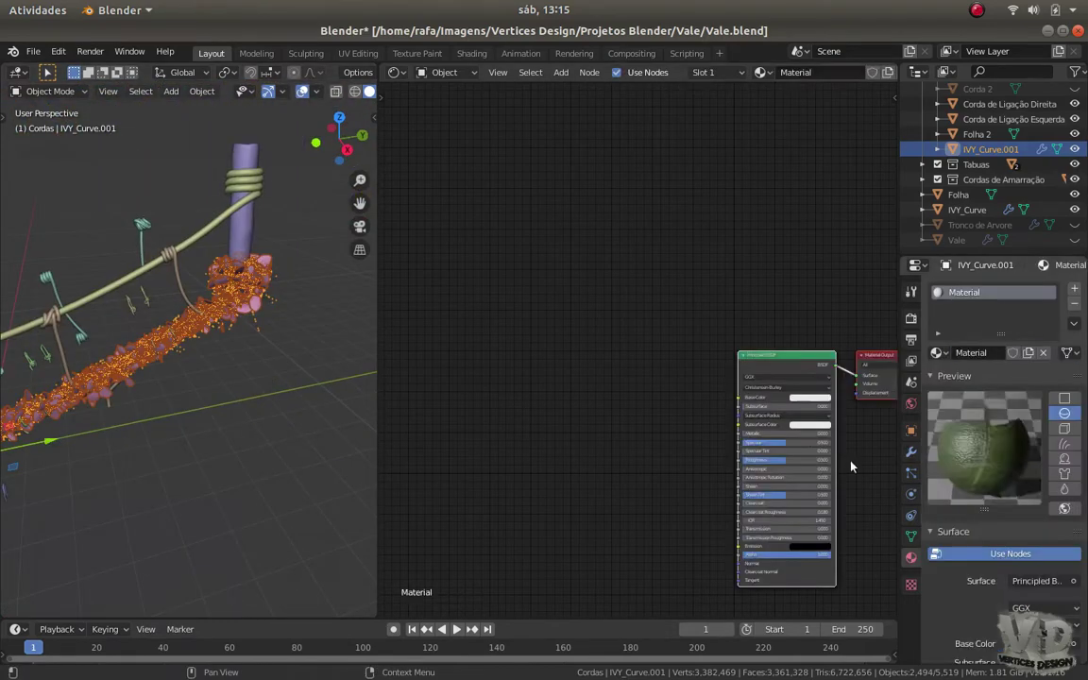
pyautogui.click(609, 310)
pyautogui.moveTo(630, 271); pyautogui.dragTo(604, 271)
pyautogui.click(609, 310)
pyautogui.click(564, 167)
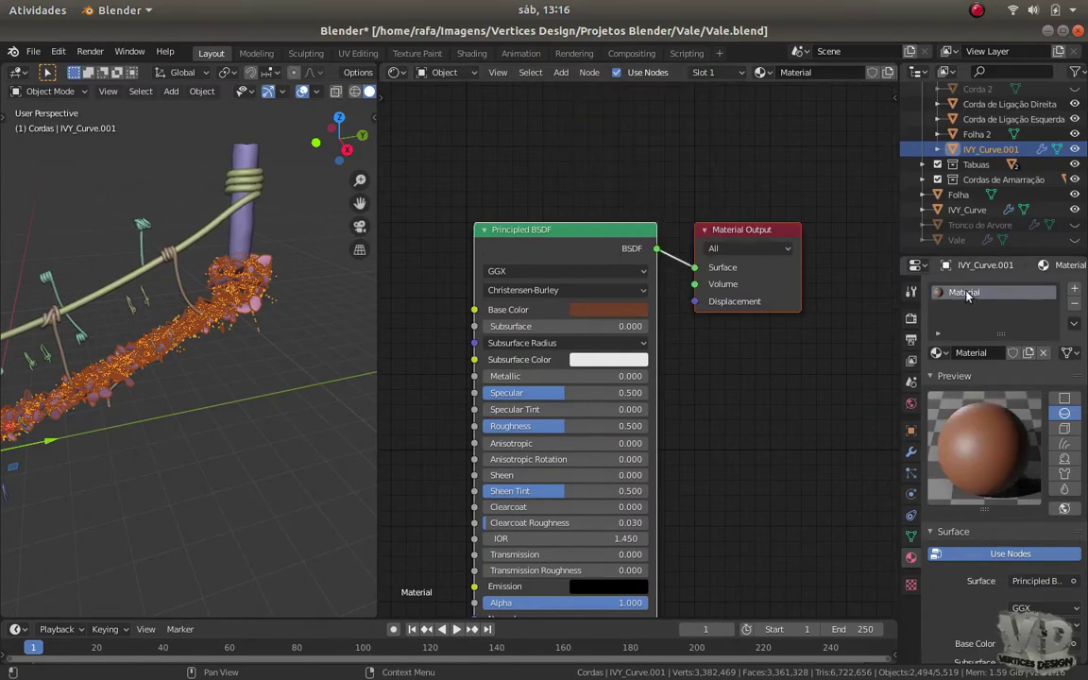
pyautogui.click(970, 352)
pyautogui.write('Caule 2')
pyautogui.press('Return')
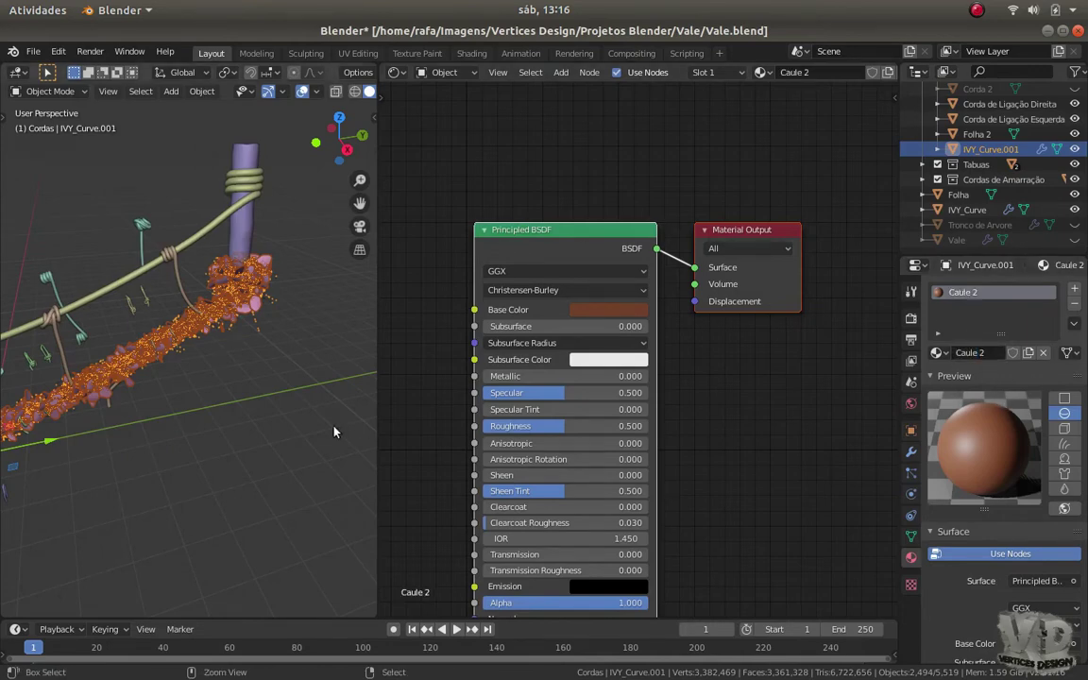
# Save Vale.blend and select the Folha 2 leaf object
pyautogui.hotkey('ctrl', 's')
pyautogui.scroll(-2, 67, 482)
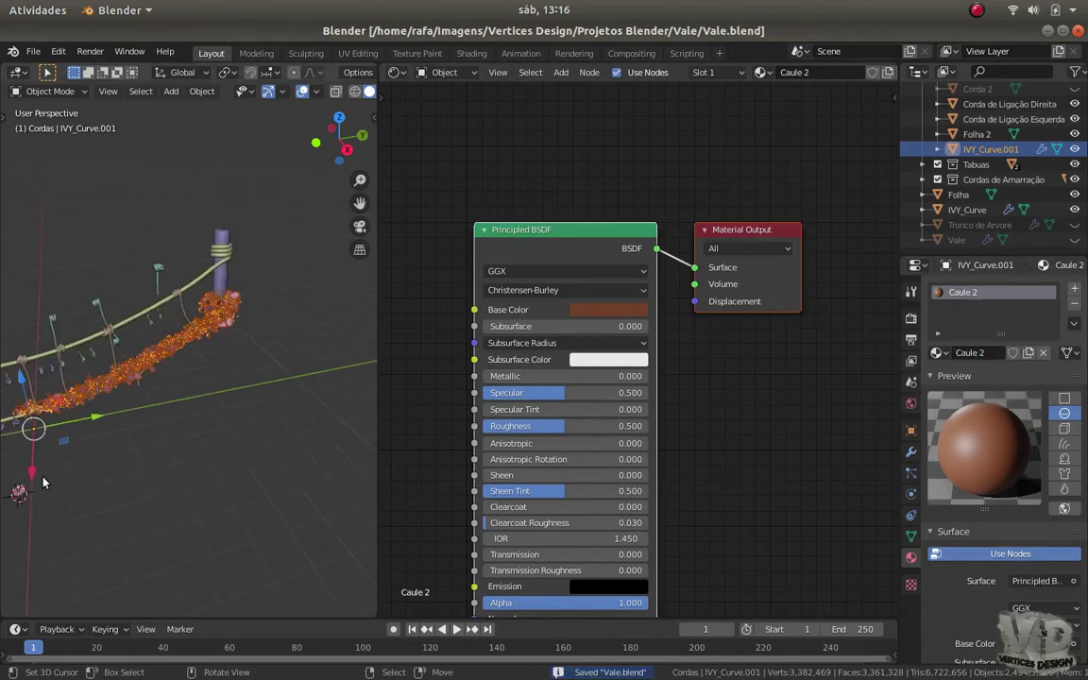
pyautogui.click(21, 444)
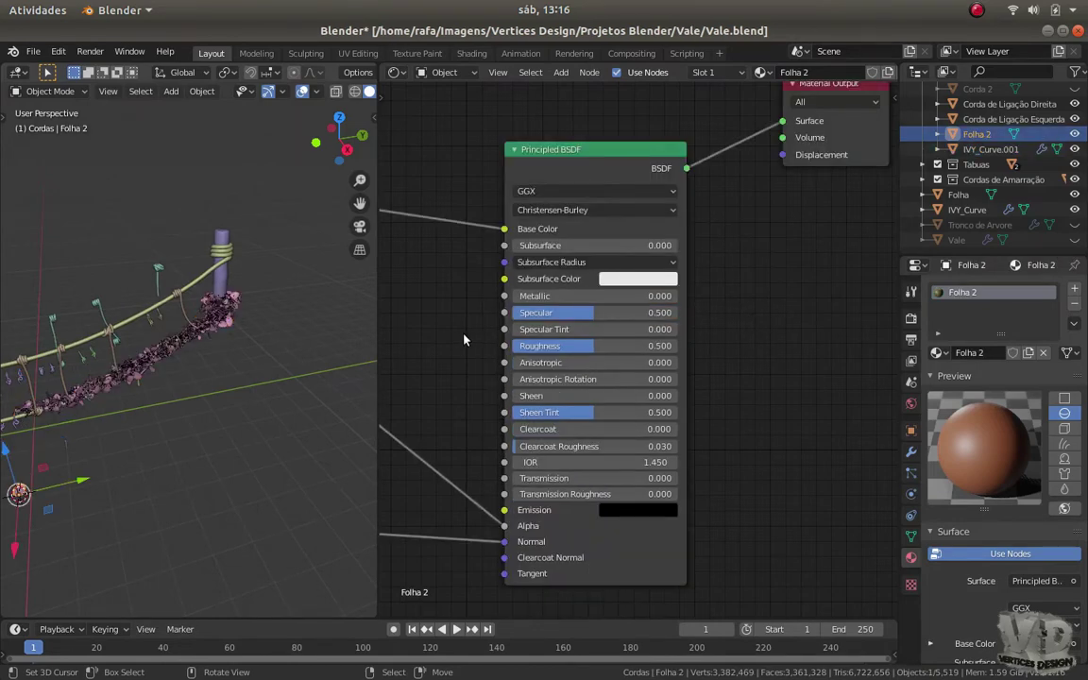
# Maximize the Shader Editor and frame the Folha 2 texture nodes
pyautogui.scroll(-5, 463, 338)
pyautogui.scroll(3, 562, 283)
pyautogui.hotkey('ctrl', 'space')
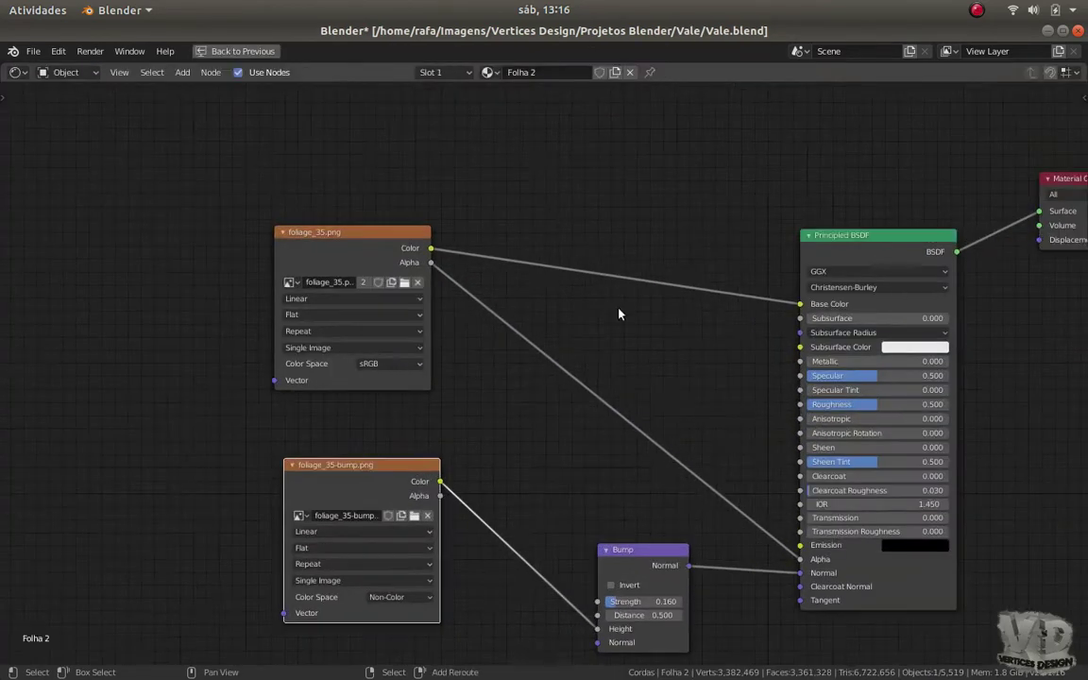
pyautogui.moveTo(620, 310); pyautogui.dragTo(582, 272, button='middle')
pyautogui.scroll(-1, 566, 284)
pyautogui.scroll(1, 425, 298)
# Insert a MixRGB node set to Overlay into the Base Color link
pyautogui.hotkey('shift', 'a')
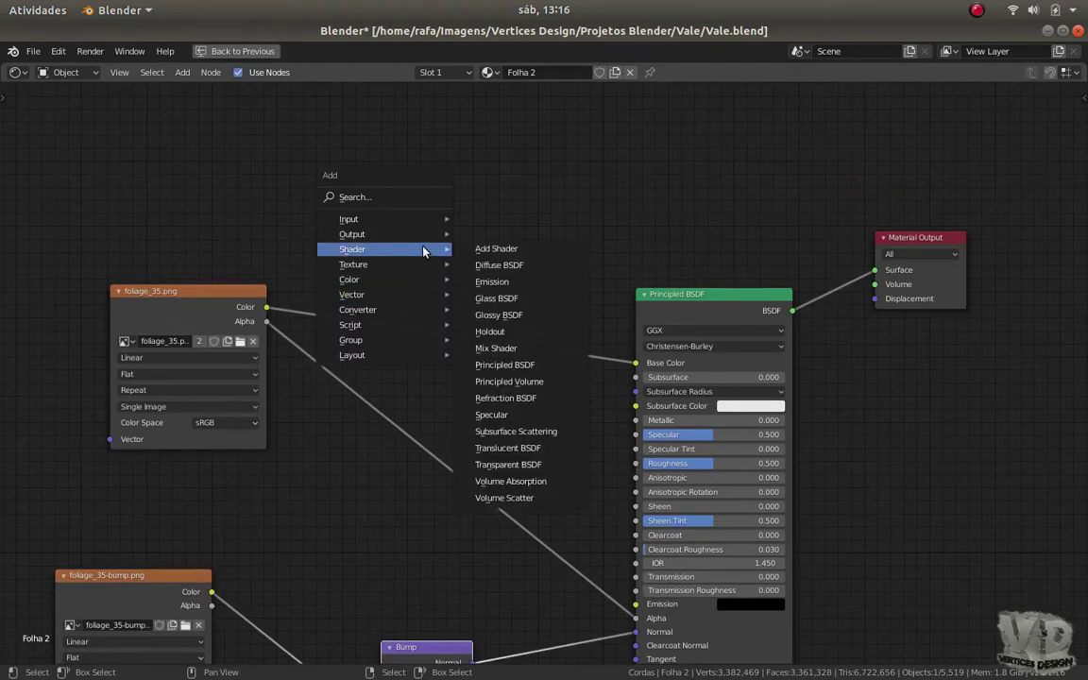
pyautogui.click(497, 364)
pyautogui.click(514, 321)
pyautogui.scroll(1, 289, 323)
pyautogui.click(514, 313)
pyautogui.click(501, 473)
pyautogui.moveTo(180, 295); pyautogui.dragTo(118, 384)
pyautogui.scroll(1, 400, 284)
# Add Object Info and ColorRamp nodes, linking Random to the ColorRamp Fac
pyautogui.hotkey('shift', 'a')
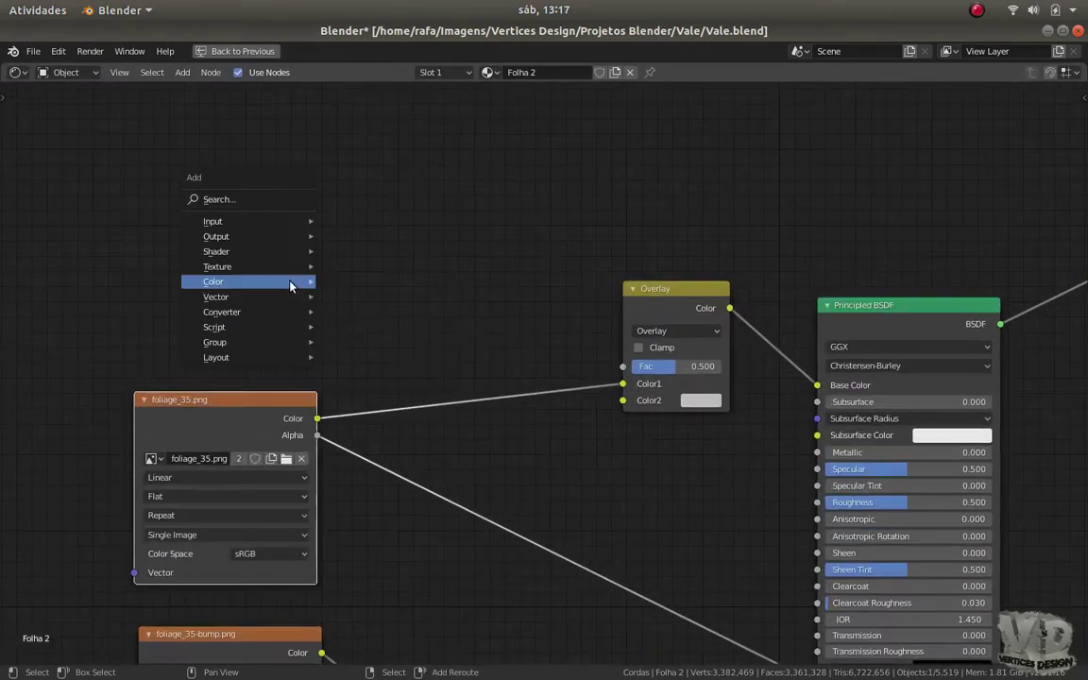
pyautogui.click(365, 393)
pyautogui.click(333, 269)
pyautogui.hotkey('shift', 'a')
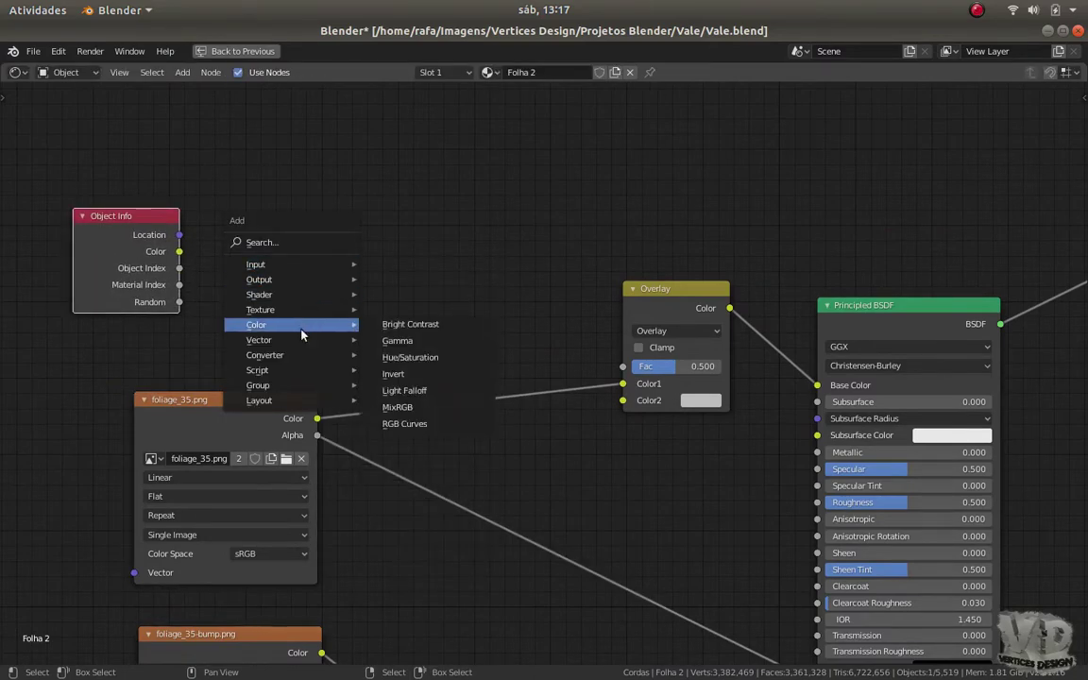
pyautogui.moveTo(265, 354)
pyautogui.click(403, 387)
pyautogui.click(253, 180)
pyautogui.moveTo(176, 254); pyautogui.dragTo(119, 275)
pyautogui.moveTo(122, 323); pyautogui.dragTo(253, 321)
# Check the NodeSet Ivy reference image, then select the ColorRamp node
pyautogui.hotkey('alt', 'Tab')
pyautogui.hotkey('alt', 'Tab')
pyautogui.hotkey('alt', 'Tab')
pyautogui.scroll(5, 359, 370)
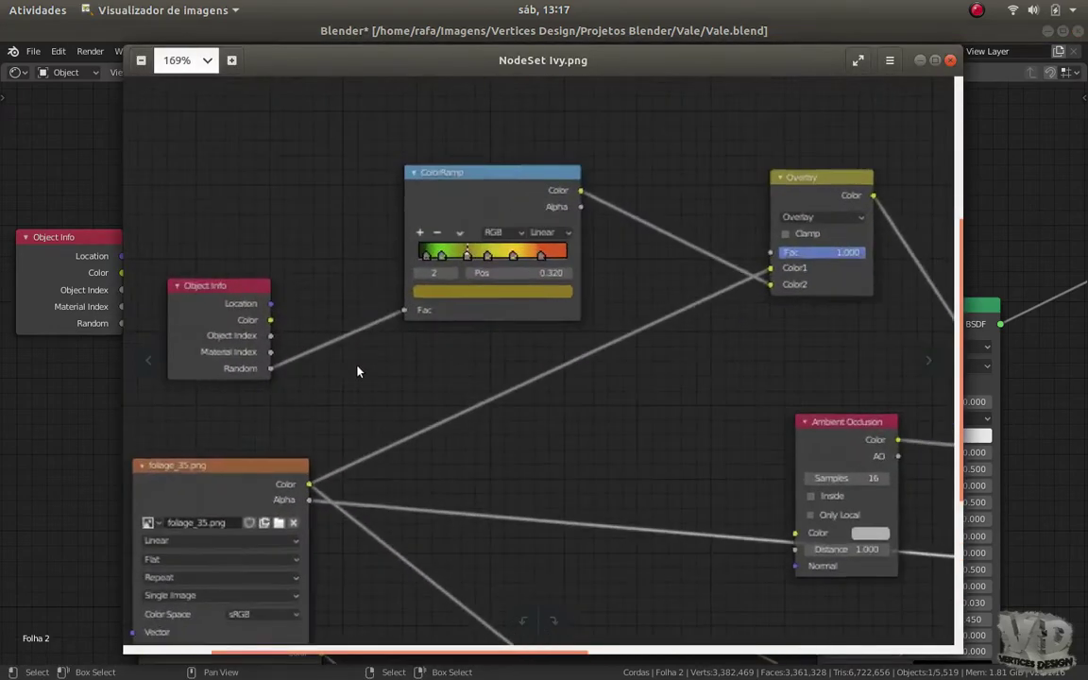
pyautogui.scroll(2, 536, 367)
pyautogui.scroll(-1, 396, 394)
pyautogui.scroll(-1, 395, 394)
pyautogui.hotkey('alt', 'Tab')
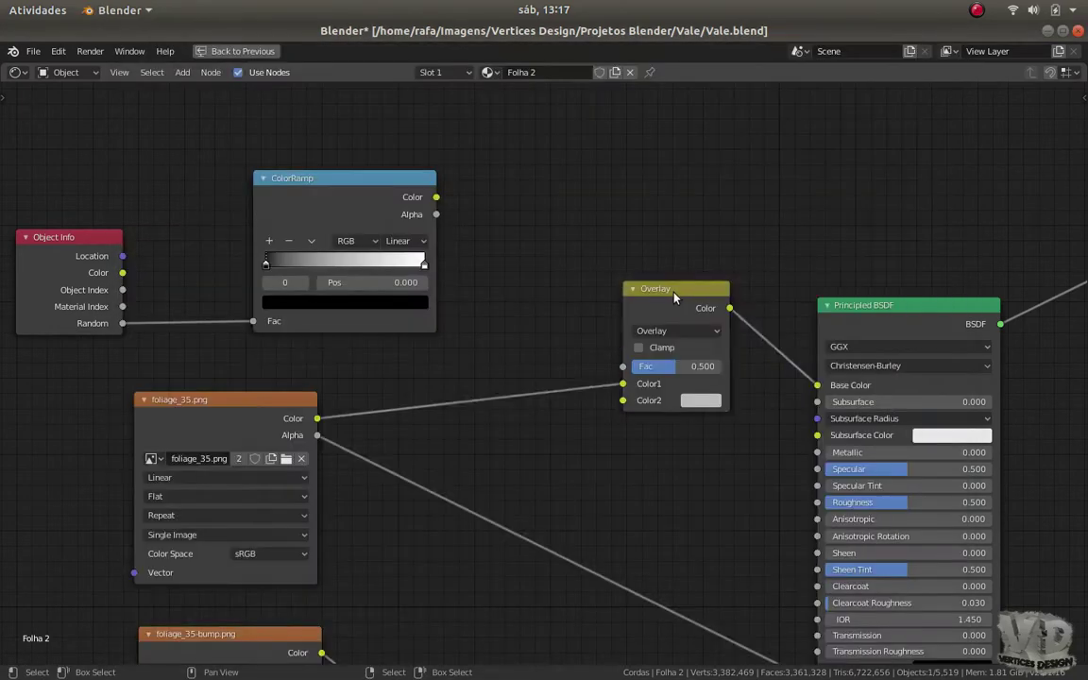
pyautogui.hotkey('shift', 'd')
pyautogui.click(529, 185)
pyautogui.click(222, 233)
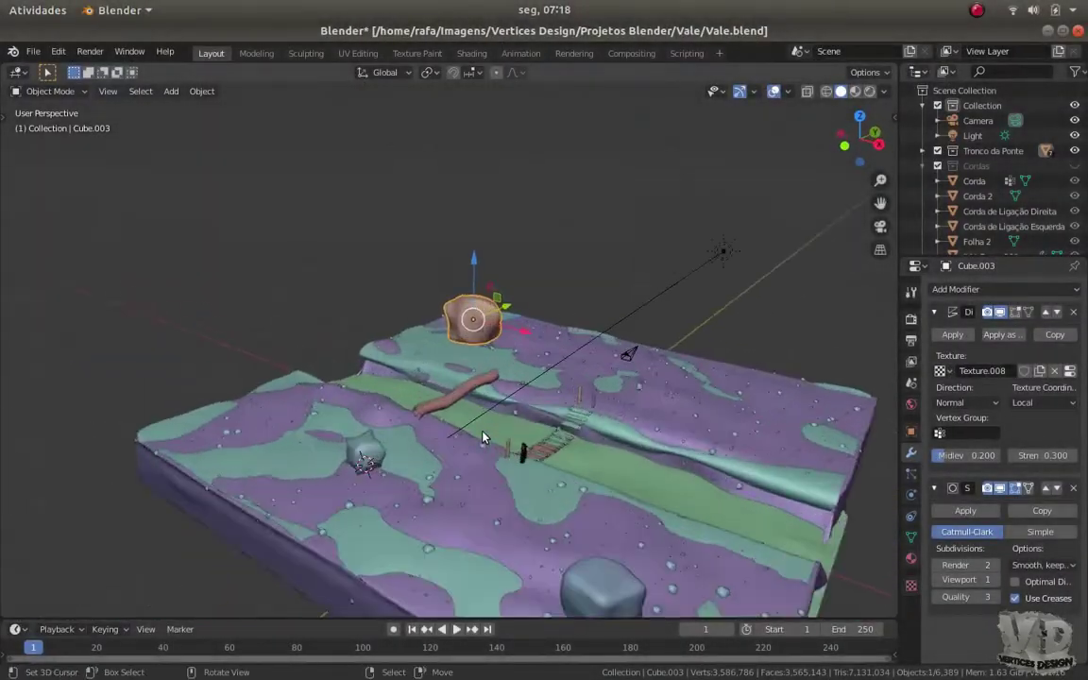
# Hide the Cordas collection and isolate the selected rock in local view
pyautogui.moveTo(414, 406); pyautogui.dragTo(595, 385, button='middle')
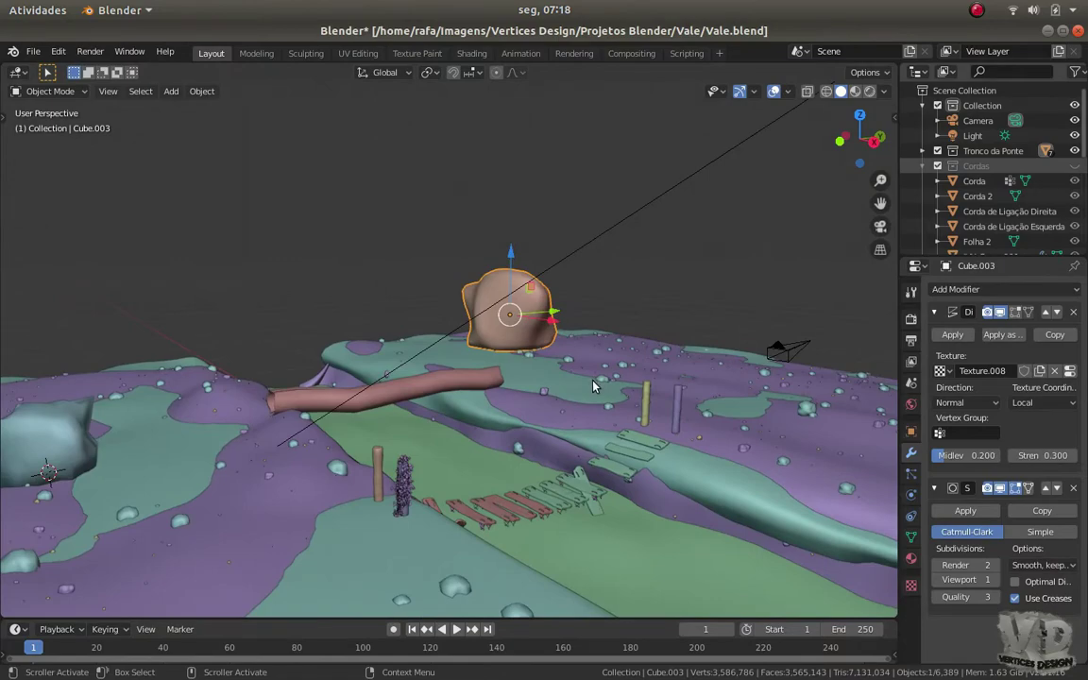
pyautogui.moveTo(594, 384)
pyautogui.mouseDown(button='middle')
pyautogui.moveTo(248, 492)
pyautogui.moveTo(306, 484)
pyautogui.moveTo(279, 429)
pyautogui.moveTo(347, 444)
pyautogui.moveTo(553, 363)
pyautogui.moveTo(563, 396)
pyautogui.moveTo(604, 378)
pyautogui.mouseUp(button='middle')
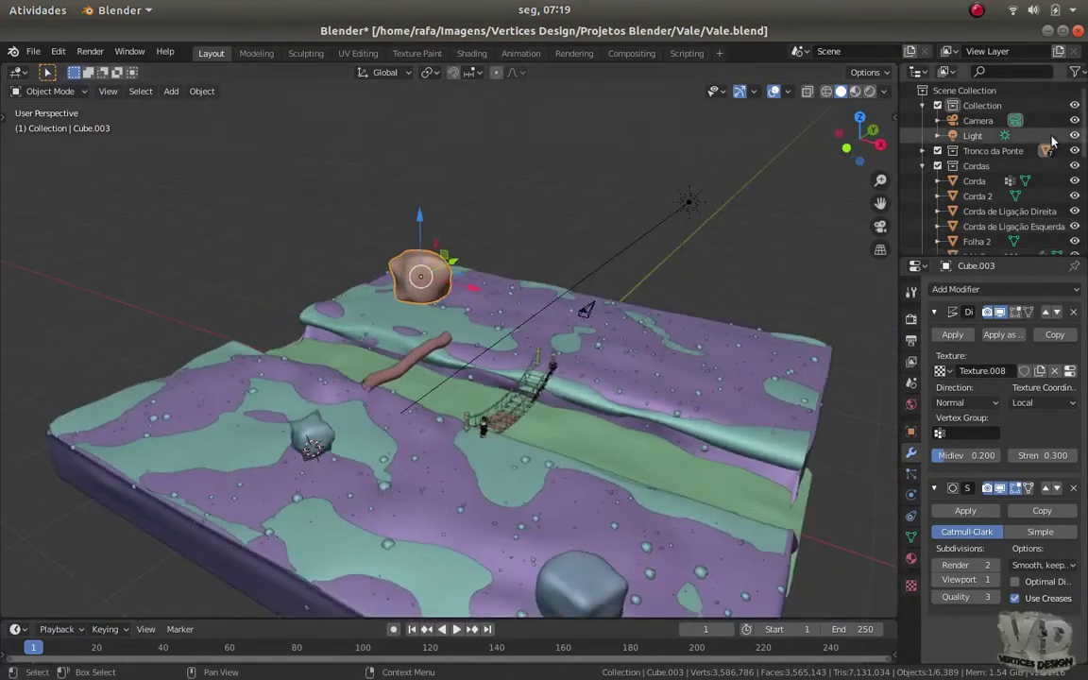
pyautogui.click(1073, 166)
pyautogui.press('KP_Decimal')
pyautogui.press('KP_Divide')
pyautogui.moveTo(461, 369); pyautogui.dragTo(497, 388, button='middle')
pyautogui.moveTo(357, 485)
pyautogui.mouseDown(button='middle')
pyautogui.moveTo(376, 437)
pyautogui.moveTo(357, 383)
pyautogui.moveTo(413, 476)
pyautogui.moveTo(406, 412)
pyautogui.moveTo(422, 360)
pyautogui.moveTo(503, 456)
pyautogui.moveTo(640, 517)
pyautogui.moveTo(510, 420)
pyautogui.moveTo(441, 418)
pyautogui.moveTo(458, 397)
pyautogui.moveTo(441, 504)
pyautogui.moveTo(472, 402)
pyautogui.mouseUp(button='middle')
# Preview the isolated rock with Rendered shading, zooming to inspect it
pyautogui.hotkey('shift', 'z')
pyautogui.scroll(-3, 529, 462)
pyautogui.scroll(3, 510, 420)
pyautogui.scroll(2, 510, 420)
pyautogui.scroll(2, 515, 412)
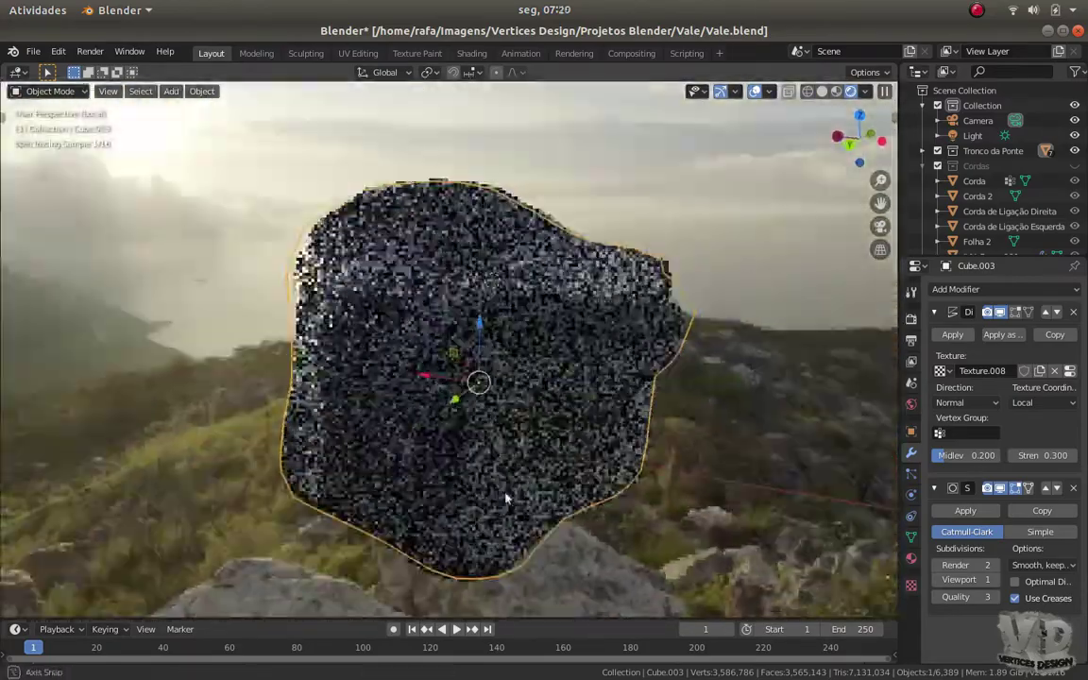
# Exit local view to show the full Vale scene, then switch to Rendered shading
pyautogui.press('z')
pyautogui.press('KP_Divide')
pyautogui.moveTo(550, 420)
pyautogui.mouseDown(button='middle')
pyautogui.moveTo(496, 396)
pyautogui.moveTo(526, 402)
pyautogui.mouseUp(button='middle')
pyautogui.press('z')
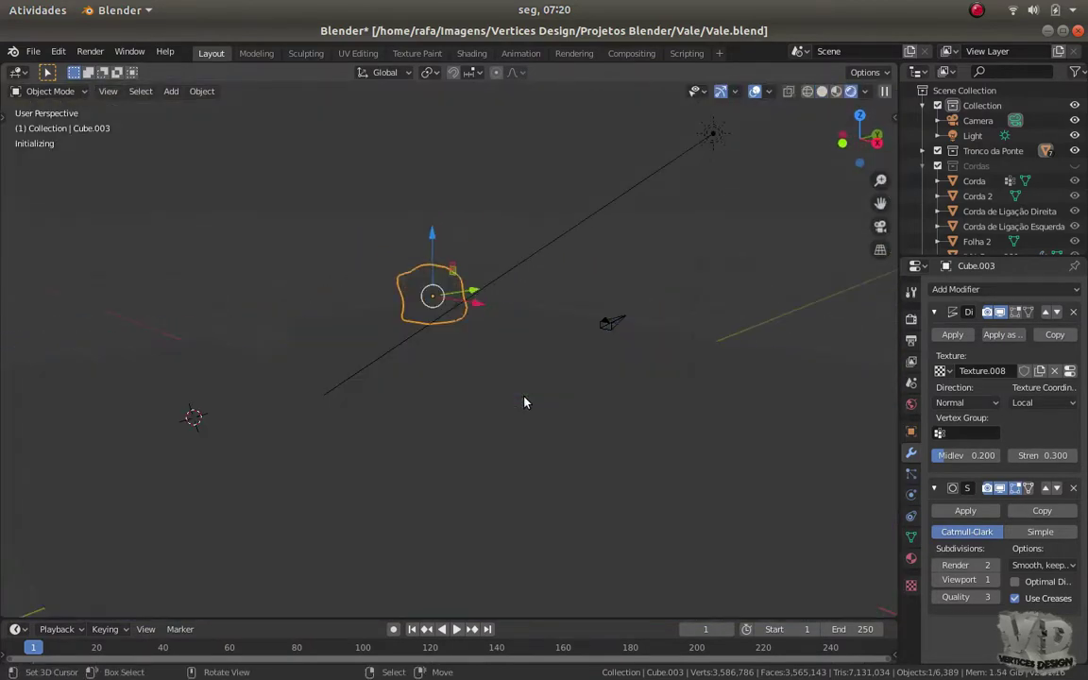